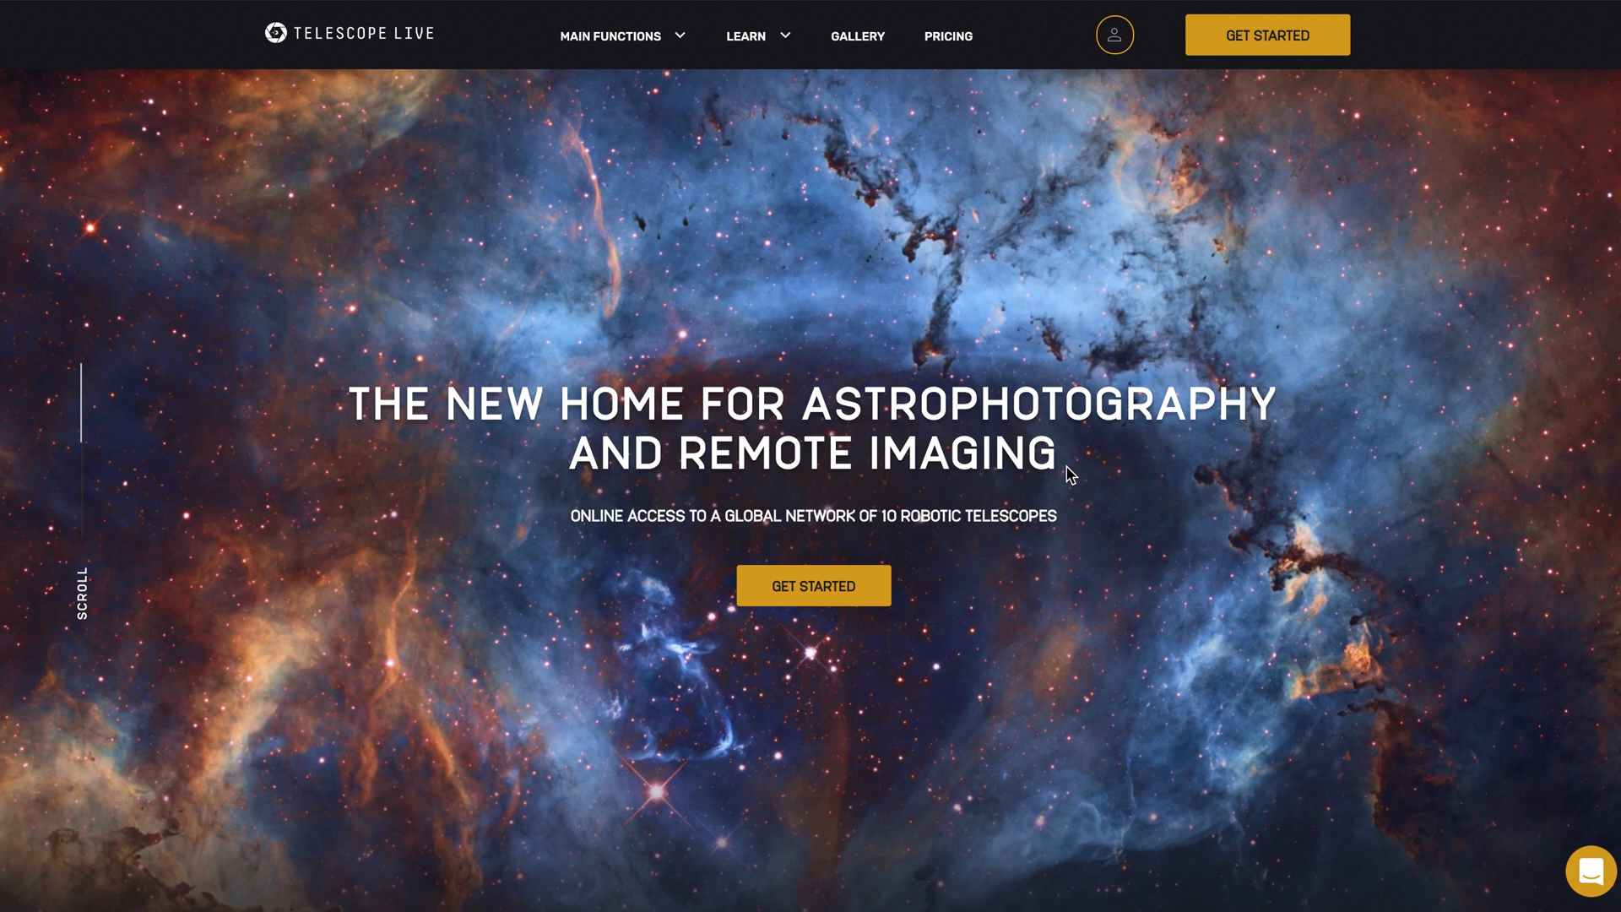
- Open the Help Center and show all articles in the Our Telescopes section
mouse_move(776, 53)
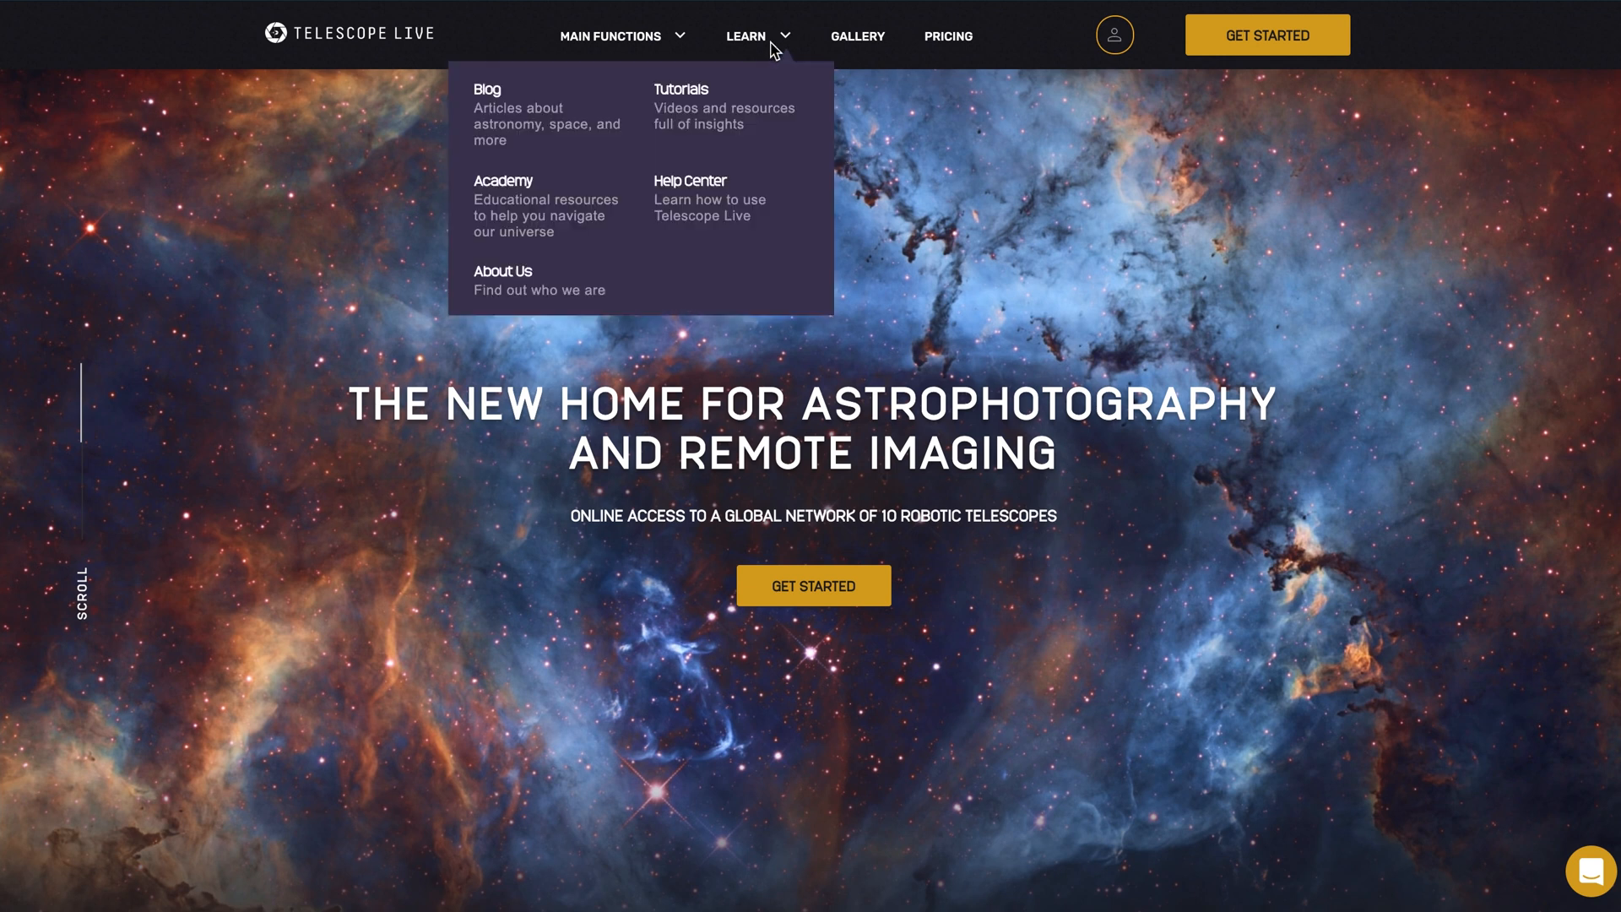
click(681, 184)
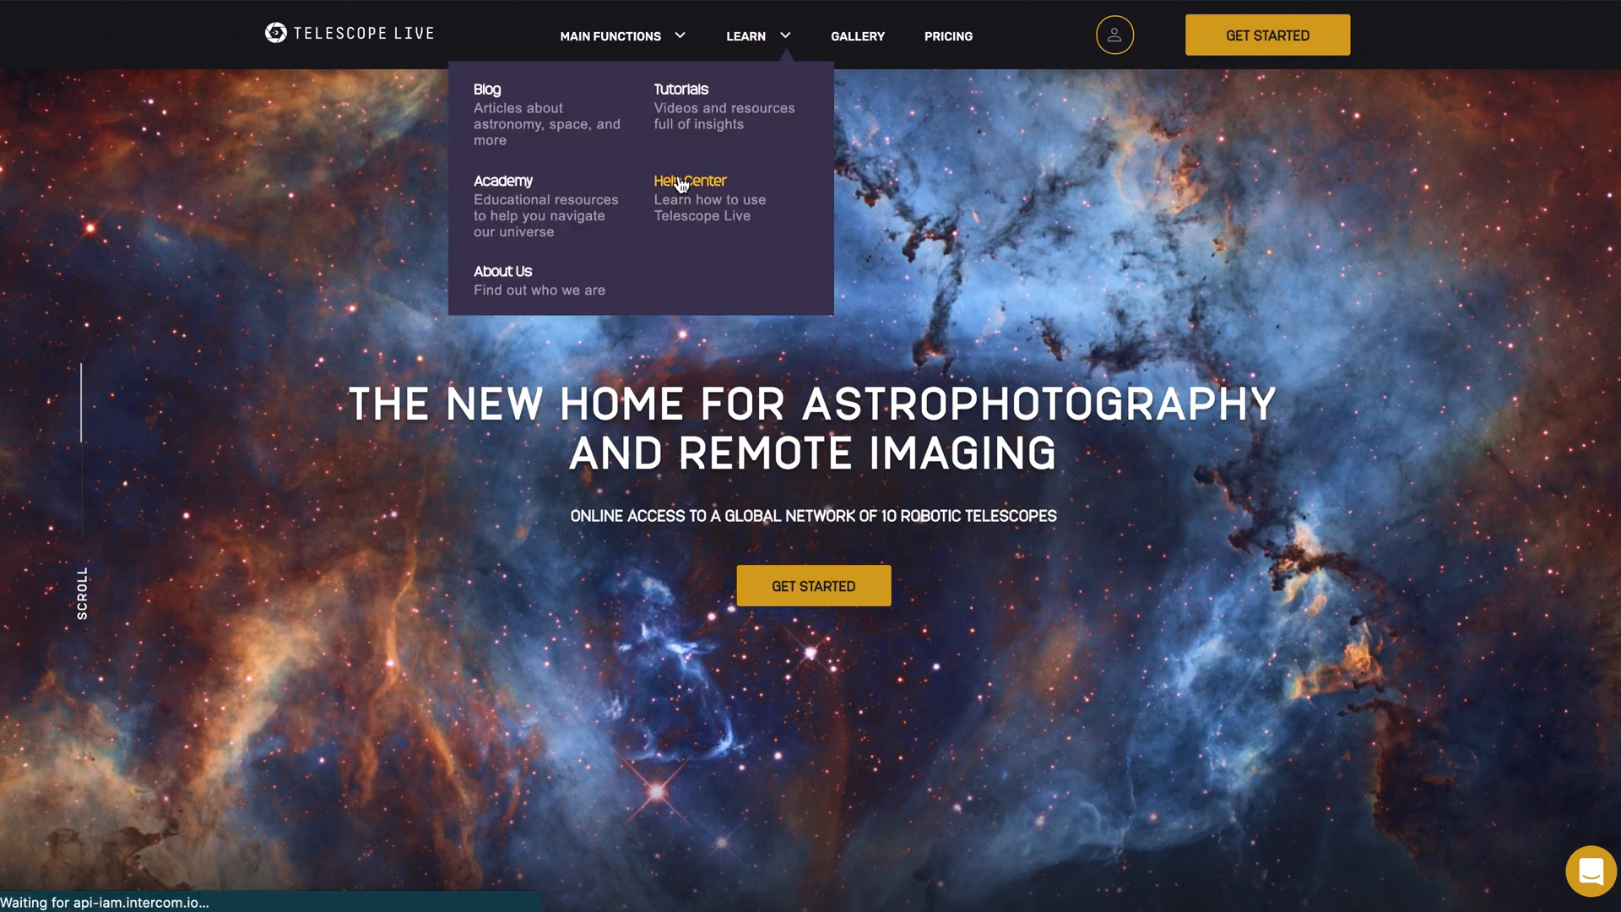
scroll(545, 445, down, 10)
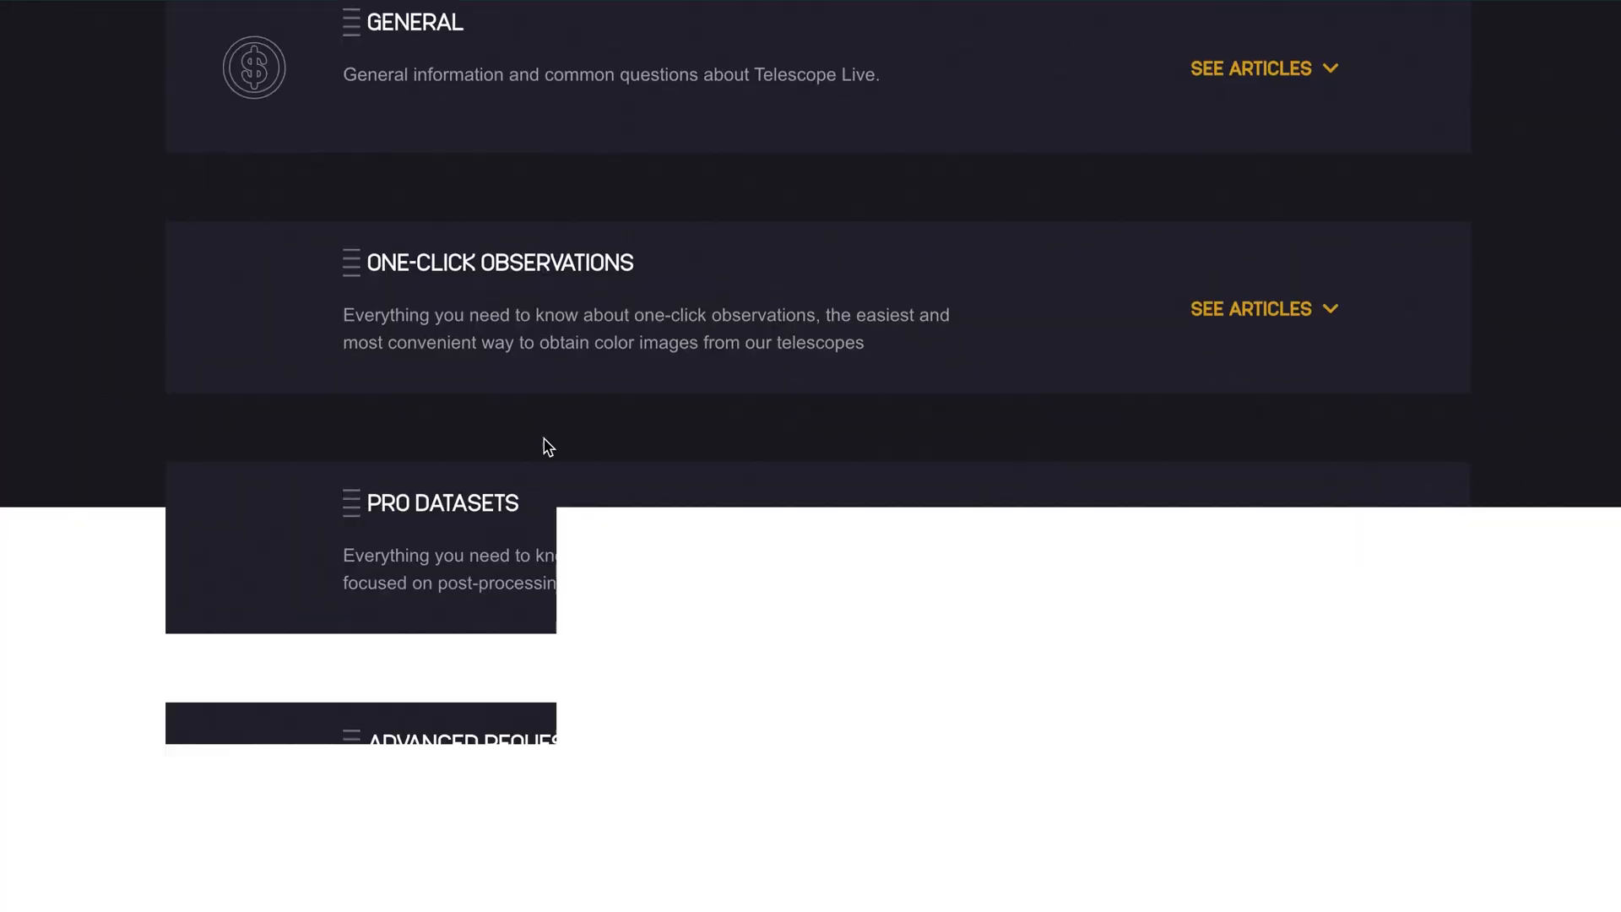
scroll(616, 675, down, 4)
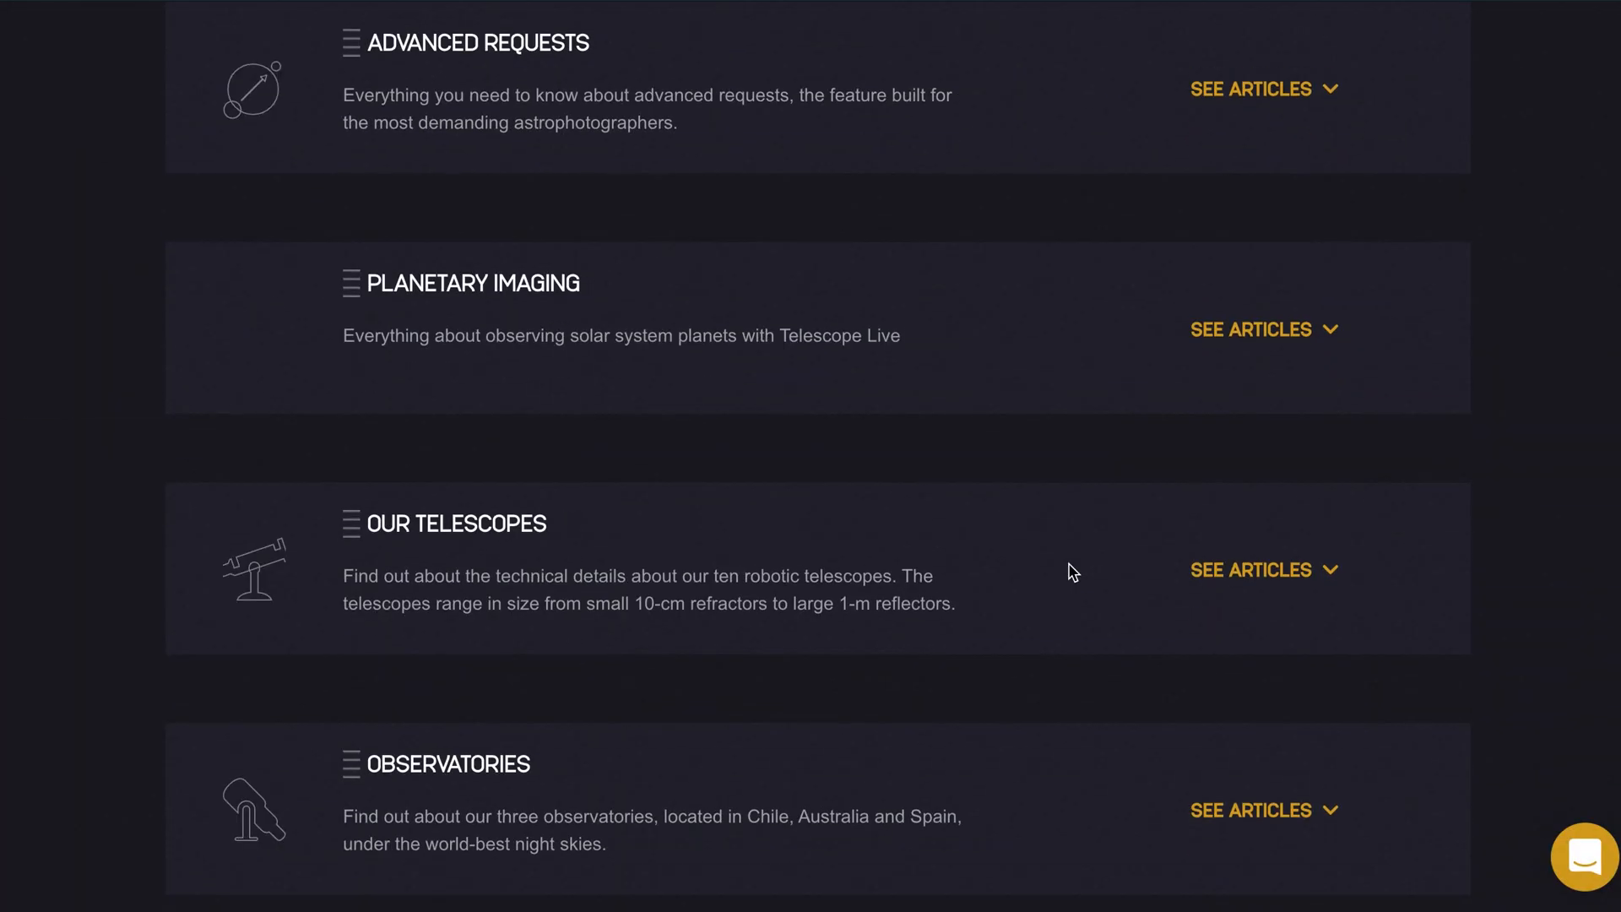
click(1275, 563)
scroll(828, 478, down, 7)
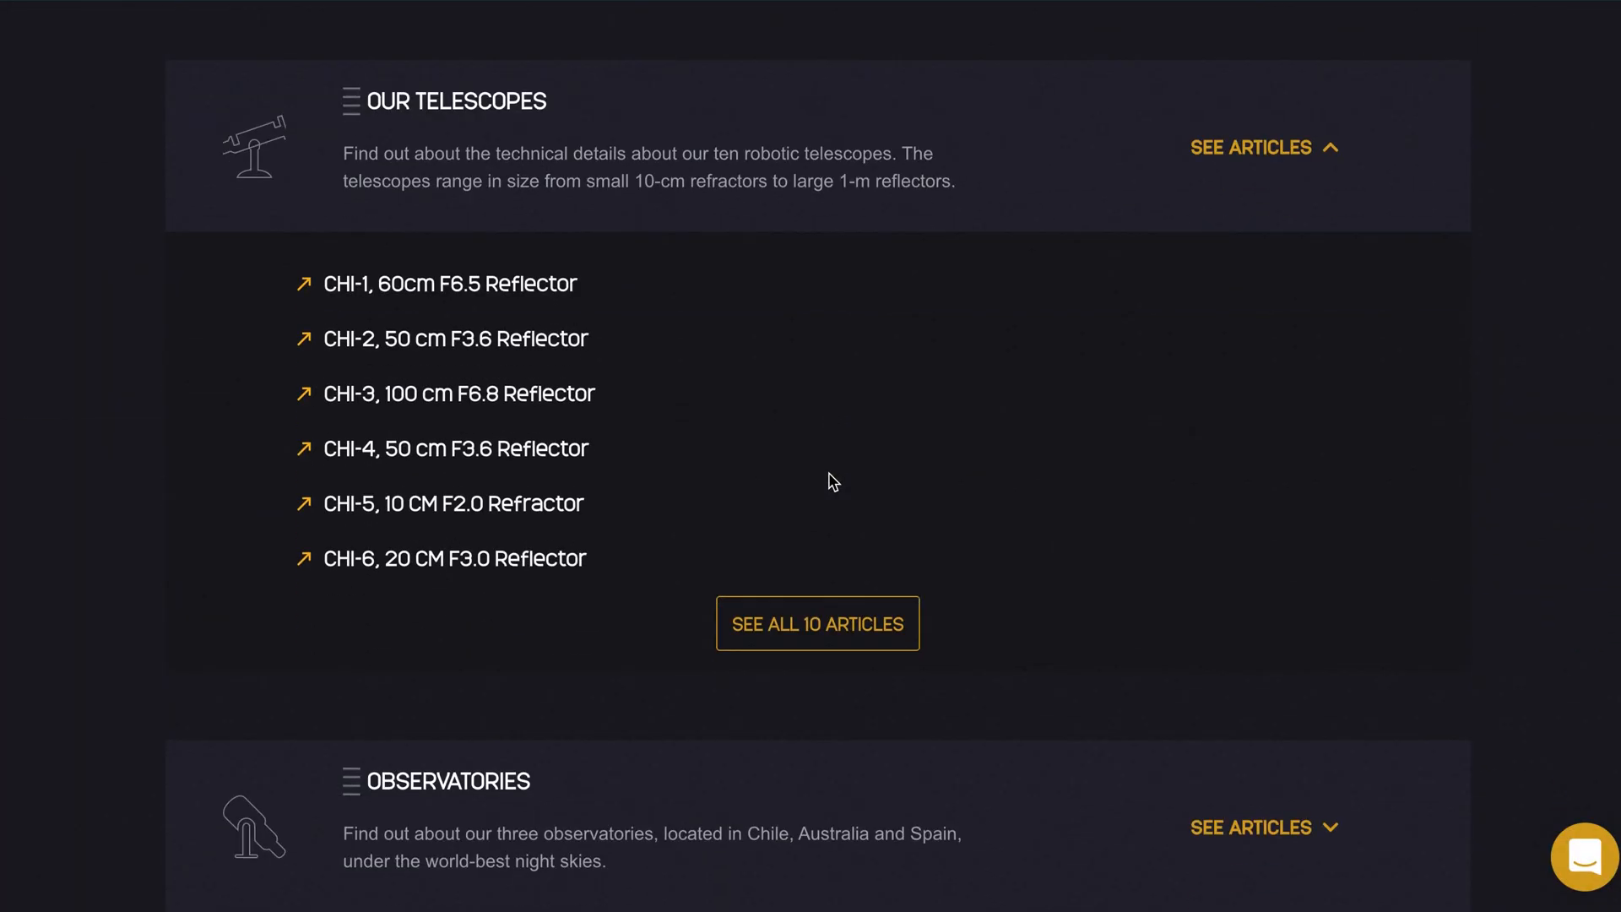
click(865, 445)
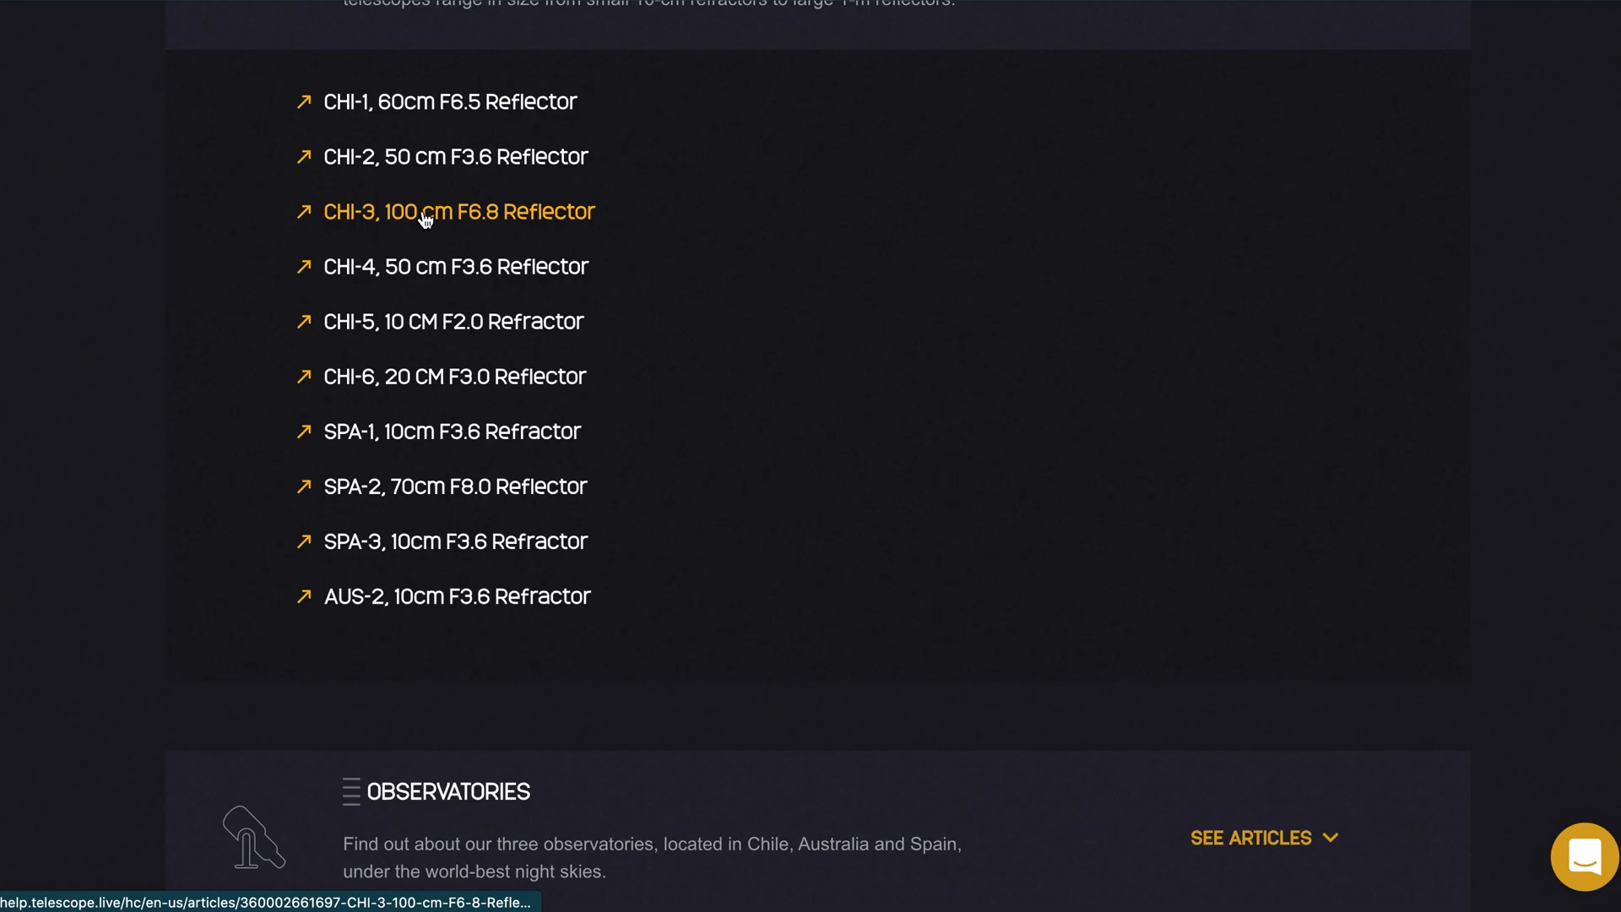
- Open the CHI-3, 100 cm F6.8 Reflector article and check its hourly credit pricing
click(425, 218)
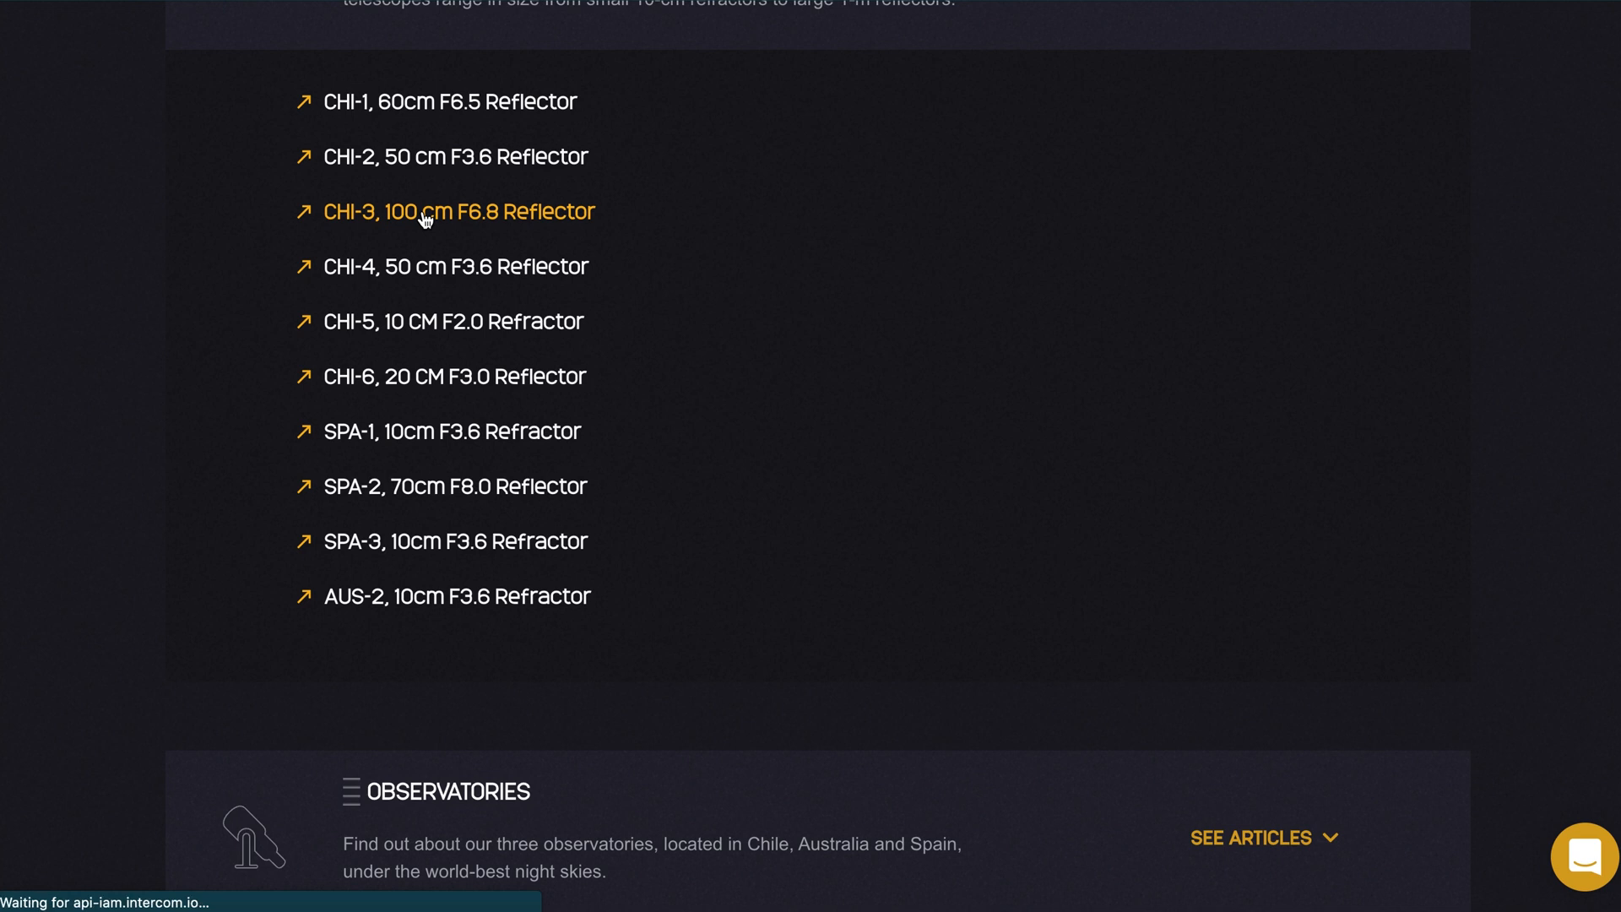
scroll(1020, 473, down, 5)
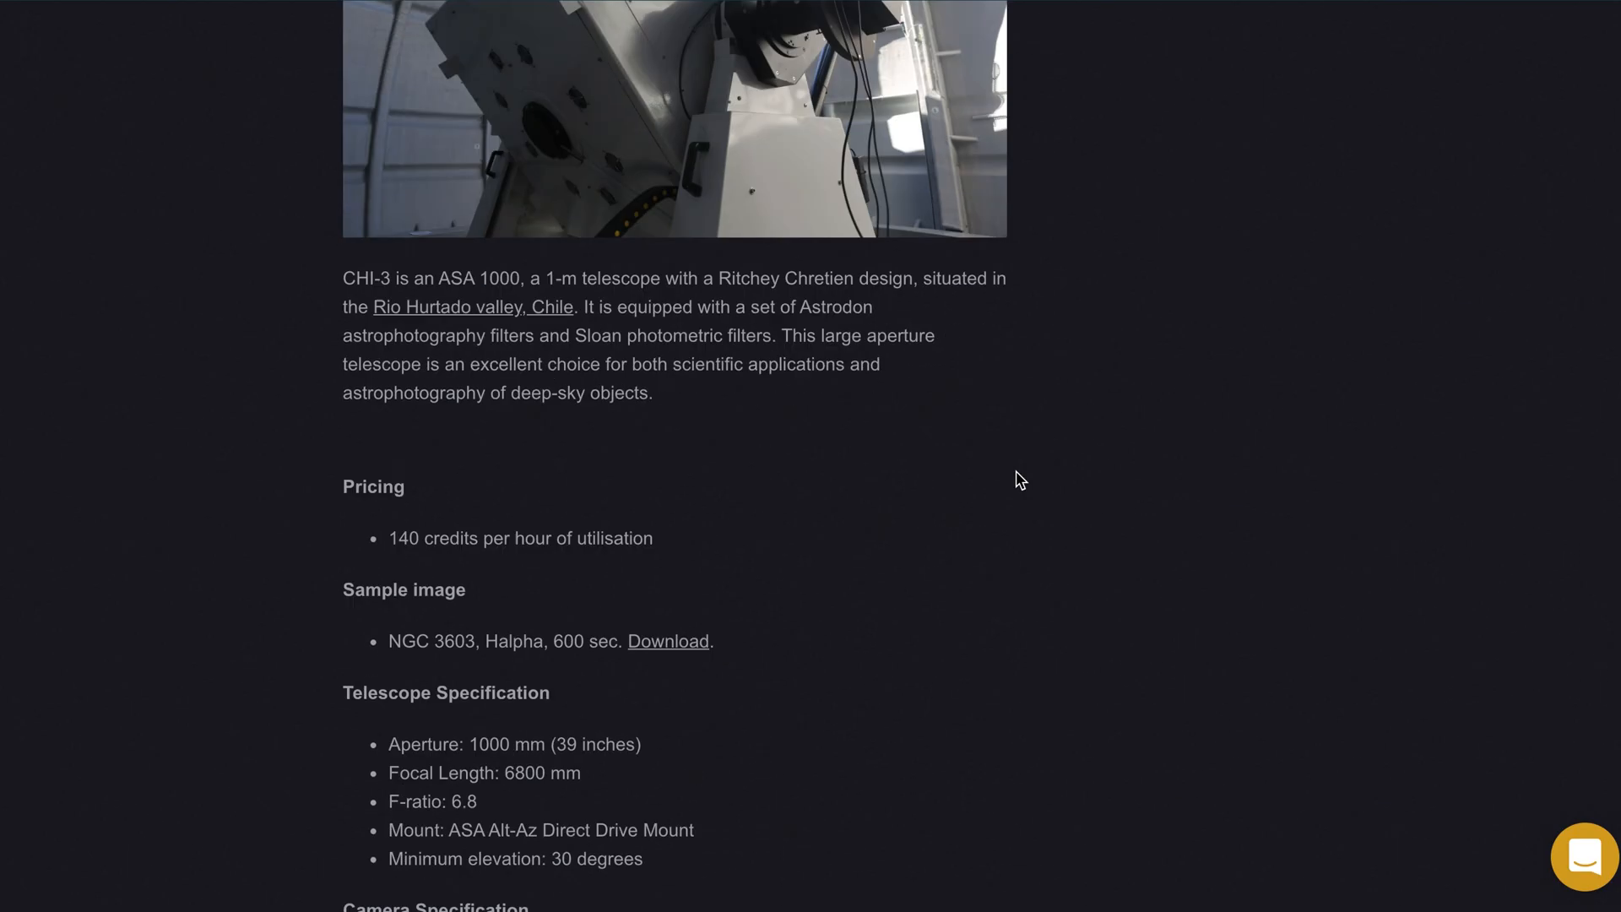
scroll(1020, 480, down, 2)
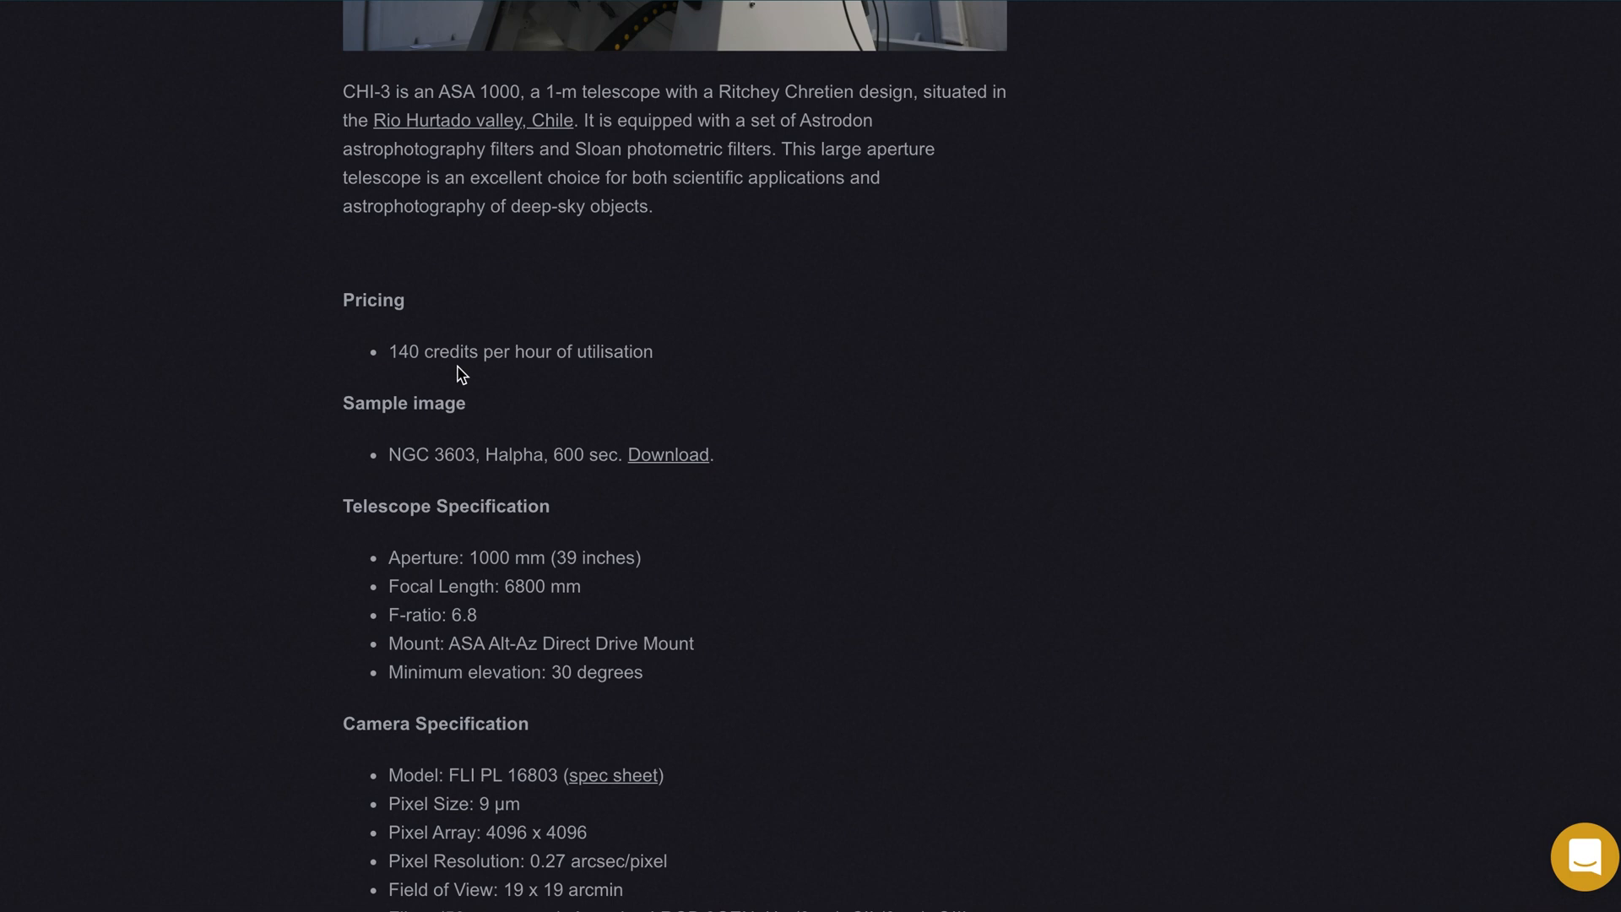
drag(390, 350, 660, 356)
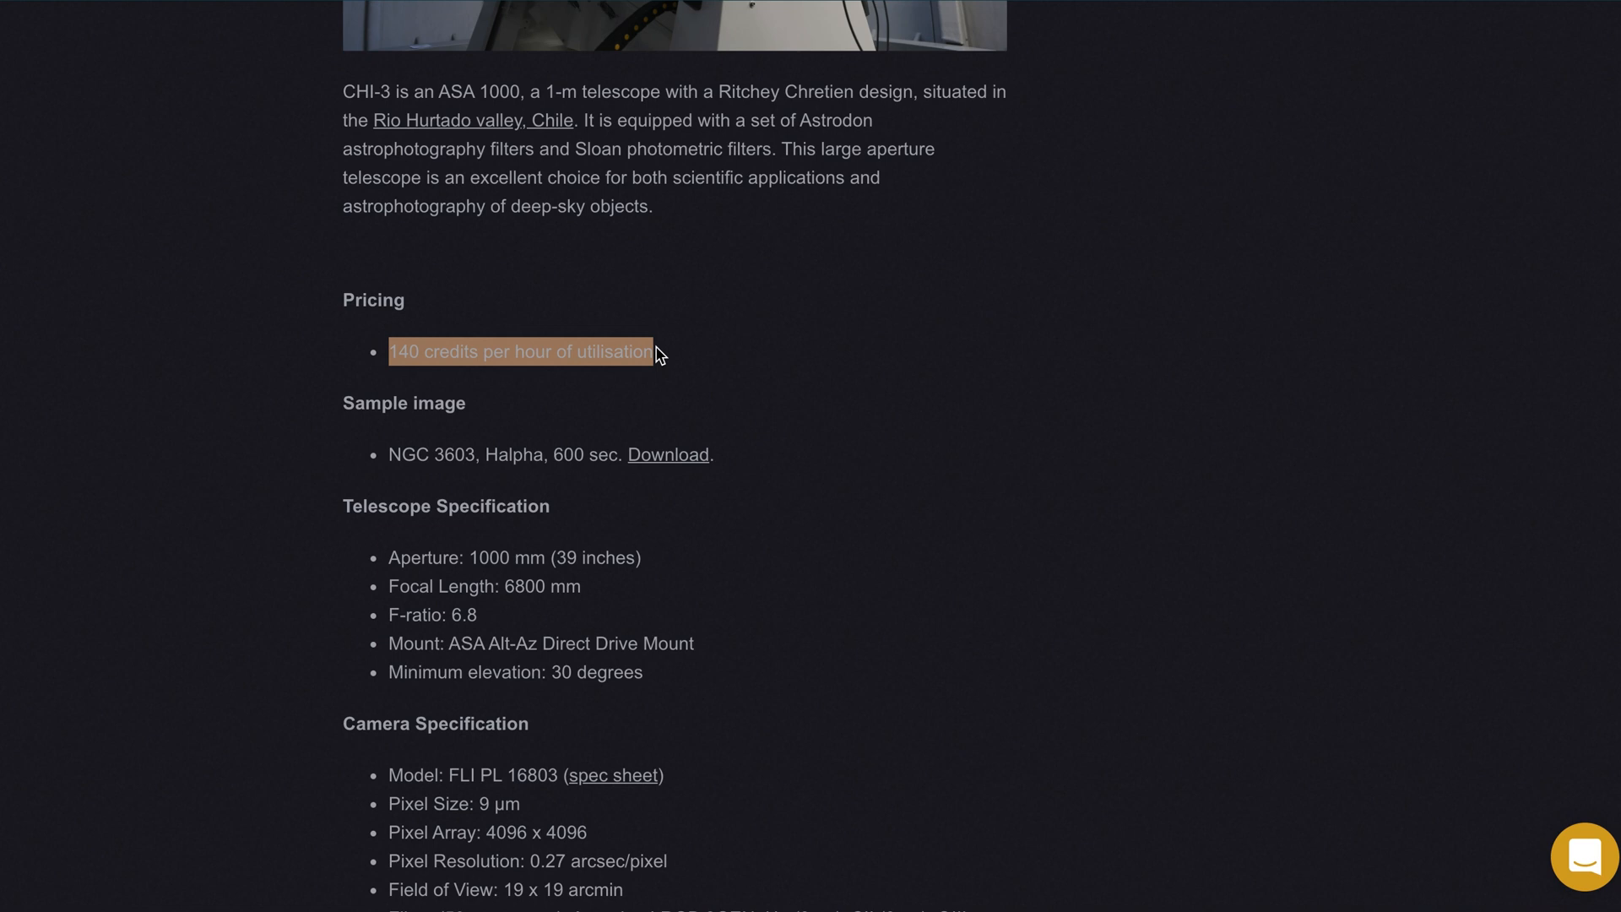
click(660, 355)
- Review CHI-3's telescope and camera specifications, its special considerations for Advanced Requests, and the observatory's elevation
scroll(927, 290, down, 2)
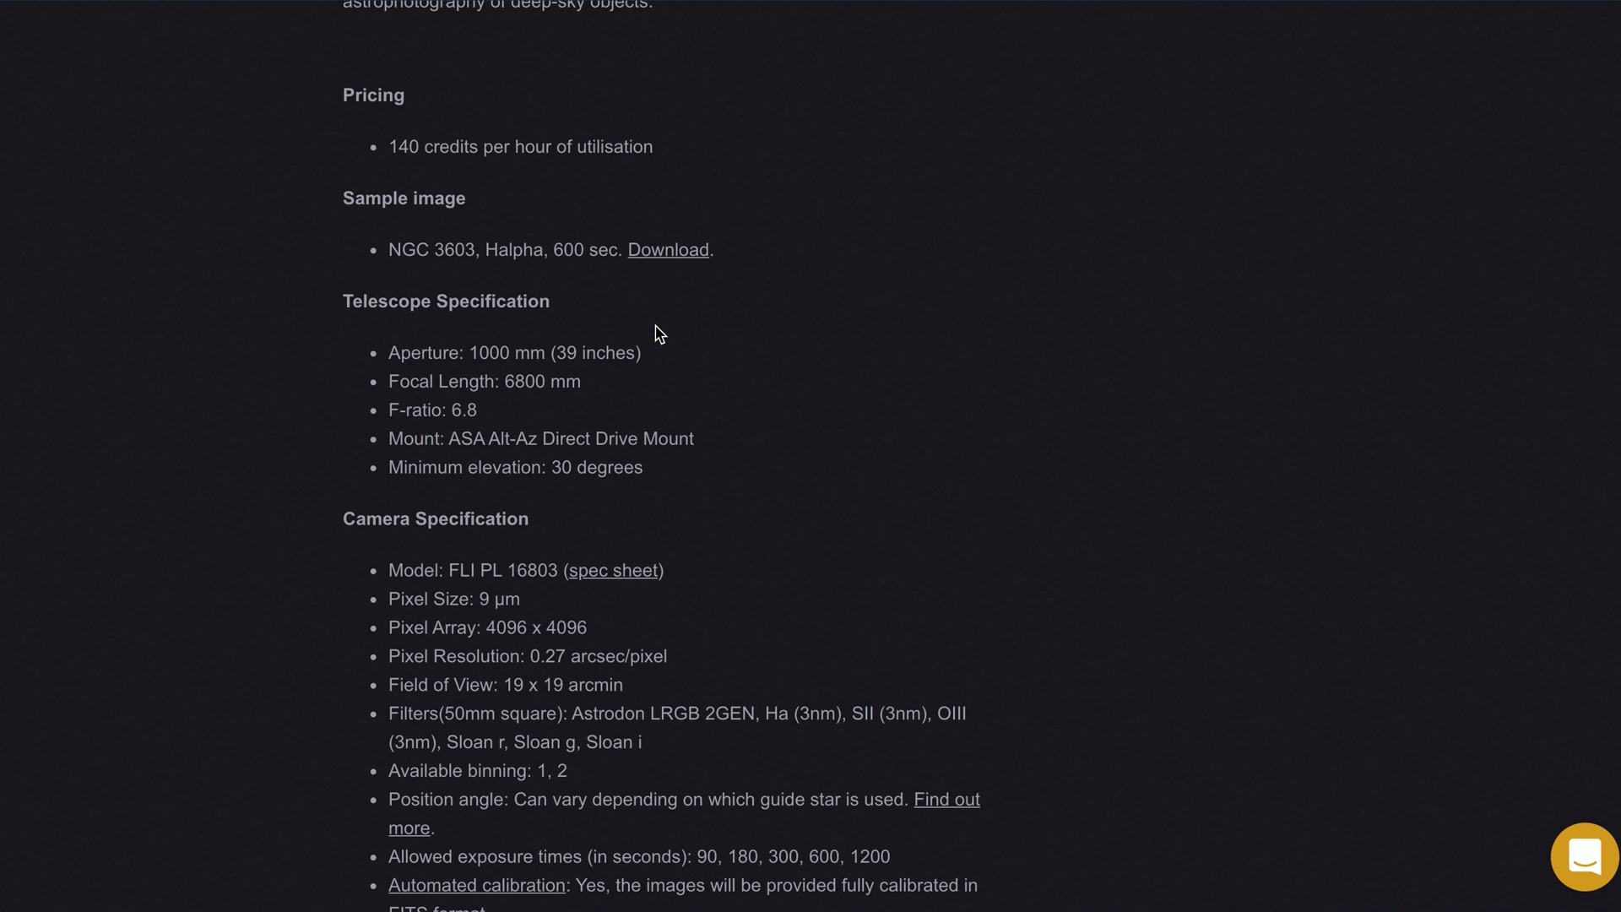
scroll(737, 418, down, 1)
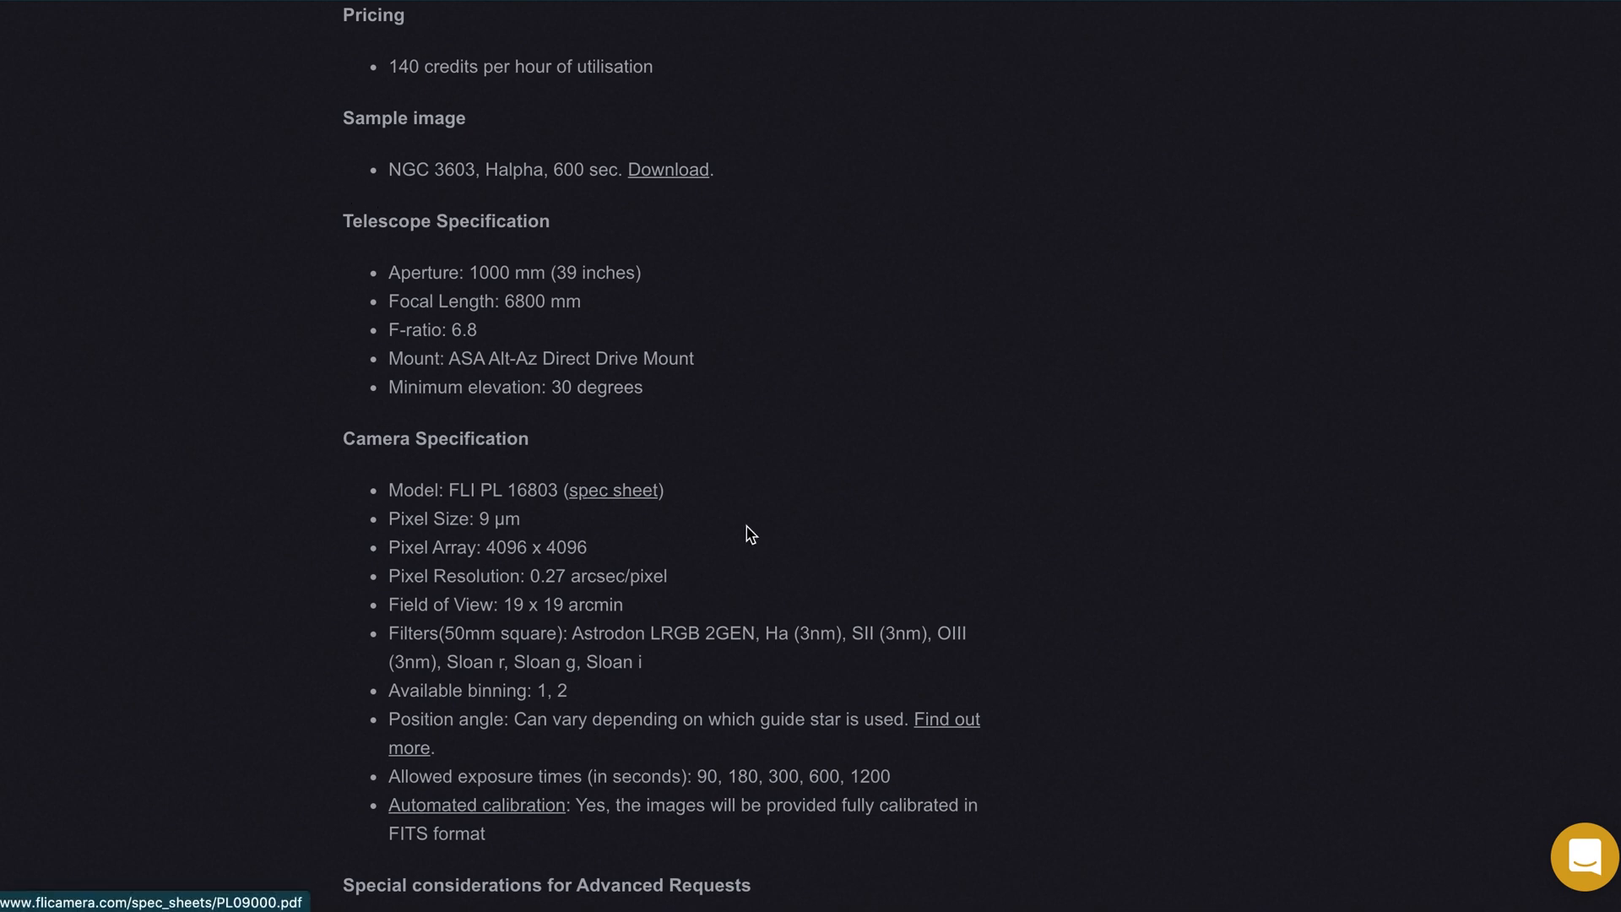
scroll(746, 532, down, 2)
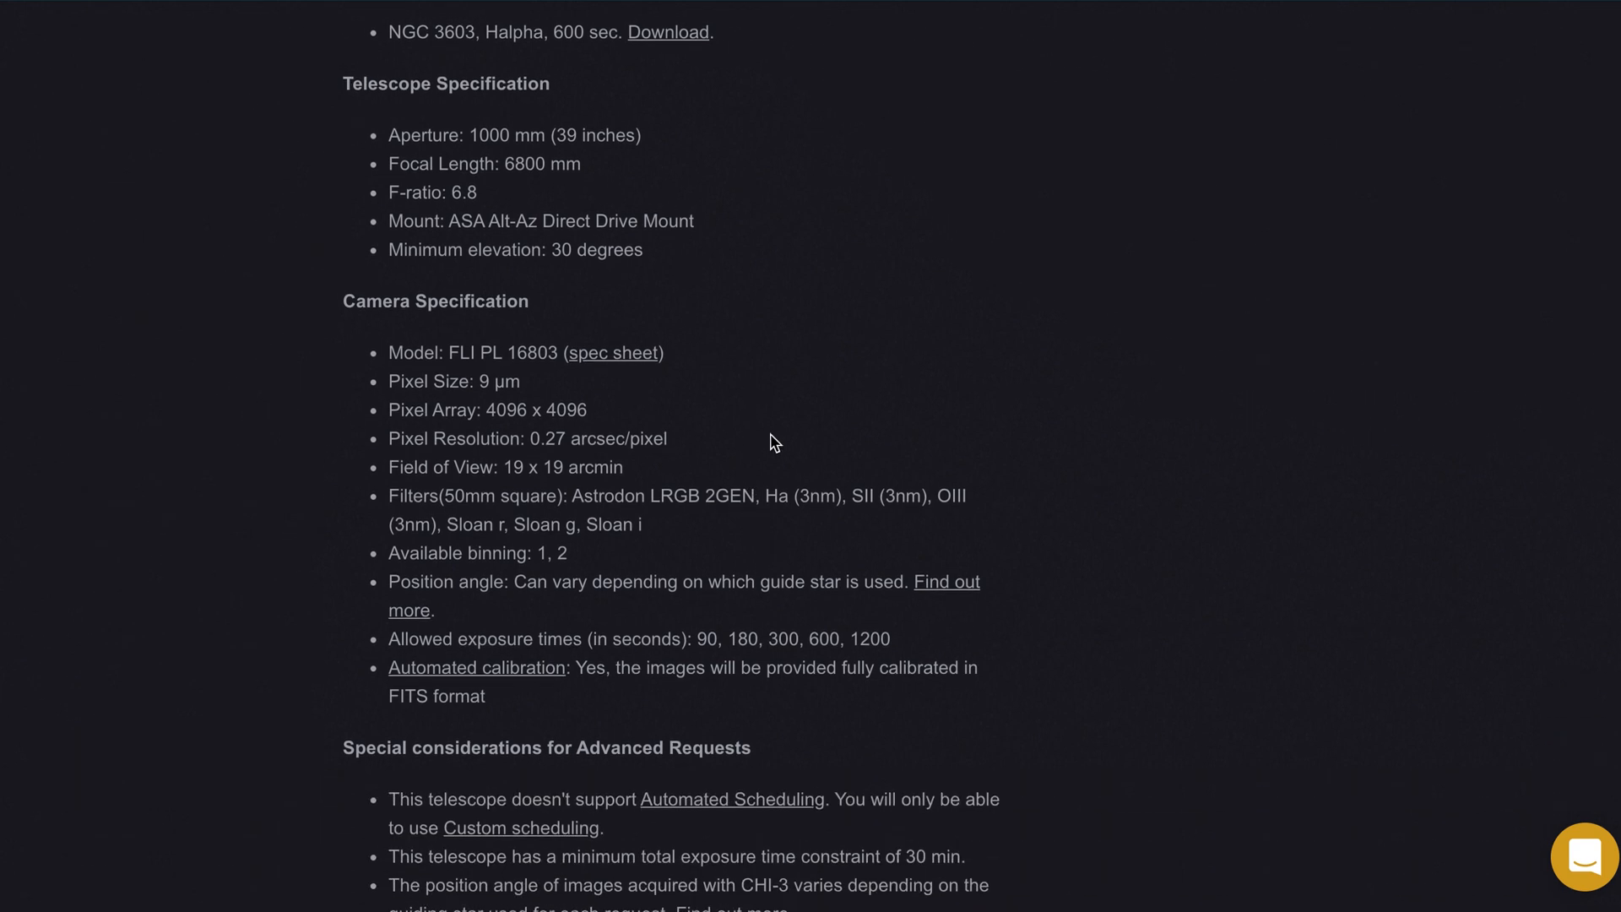
scroll(774, 451, down, 2)
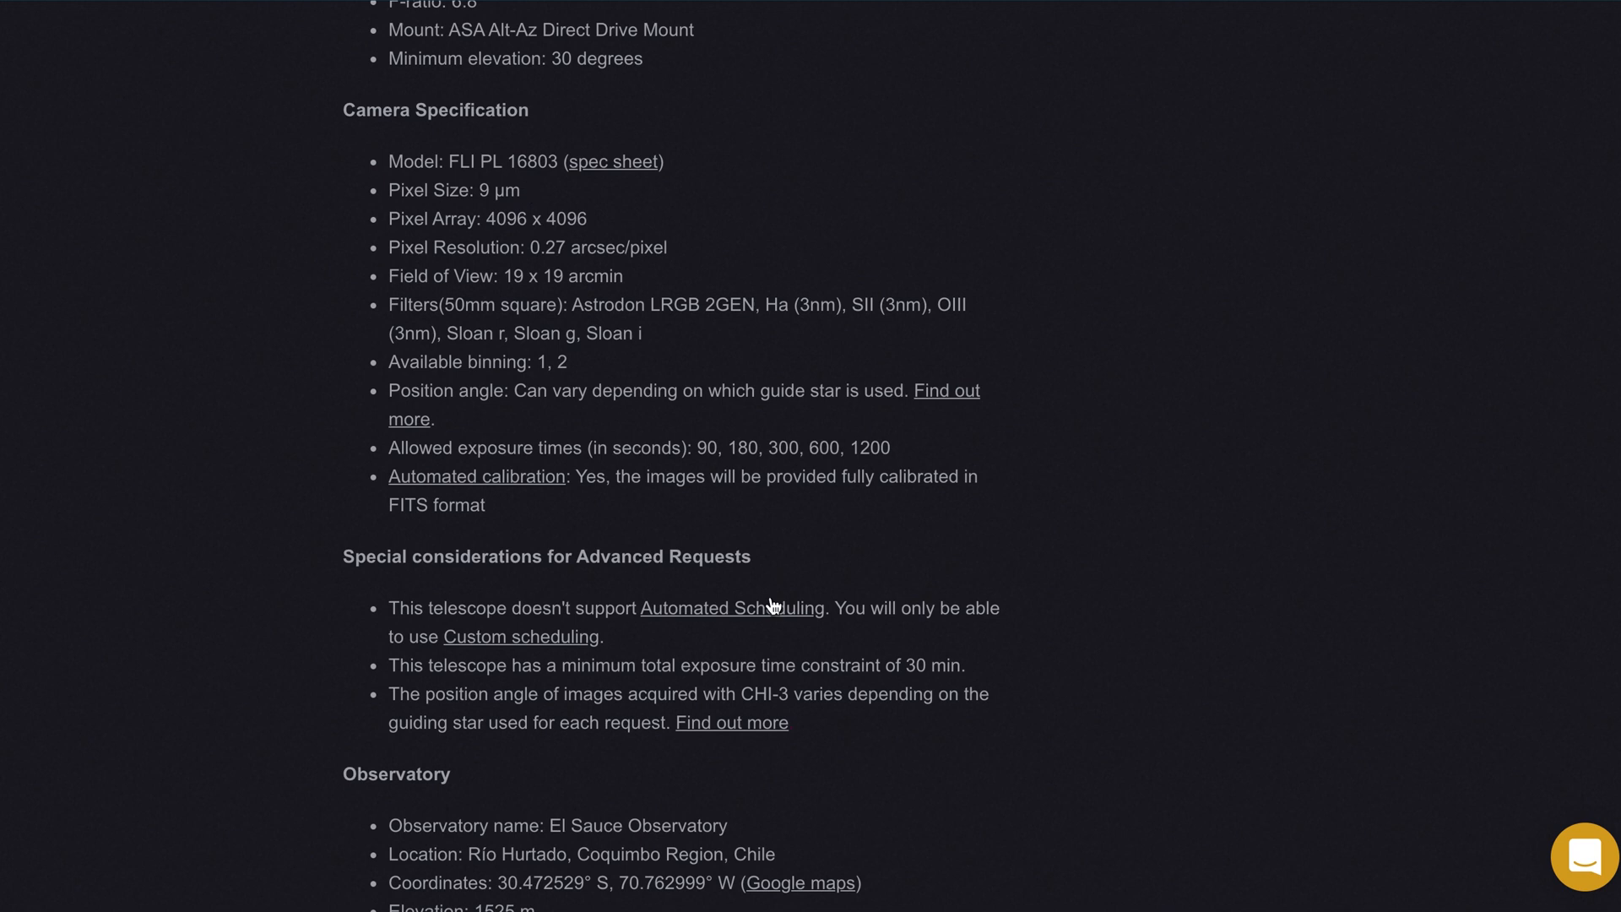
scroll(771, 605, down, 3)
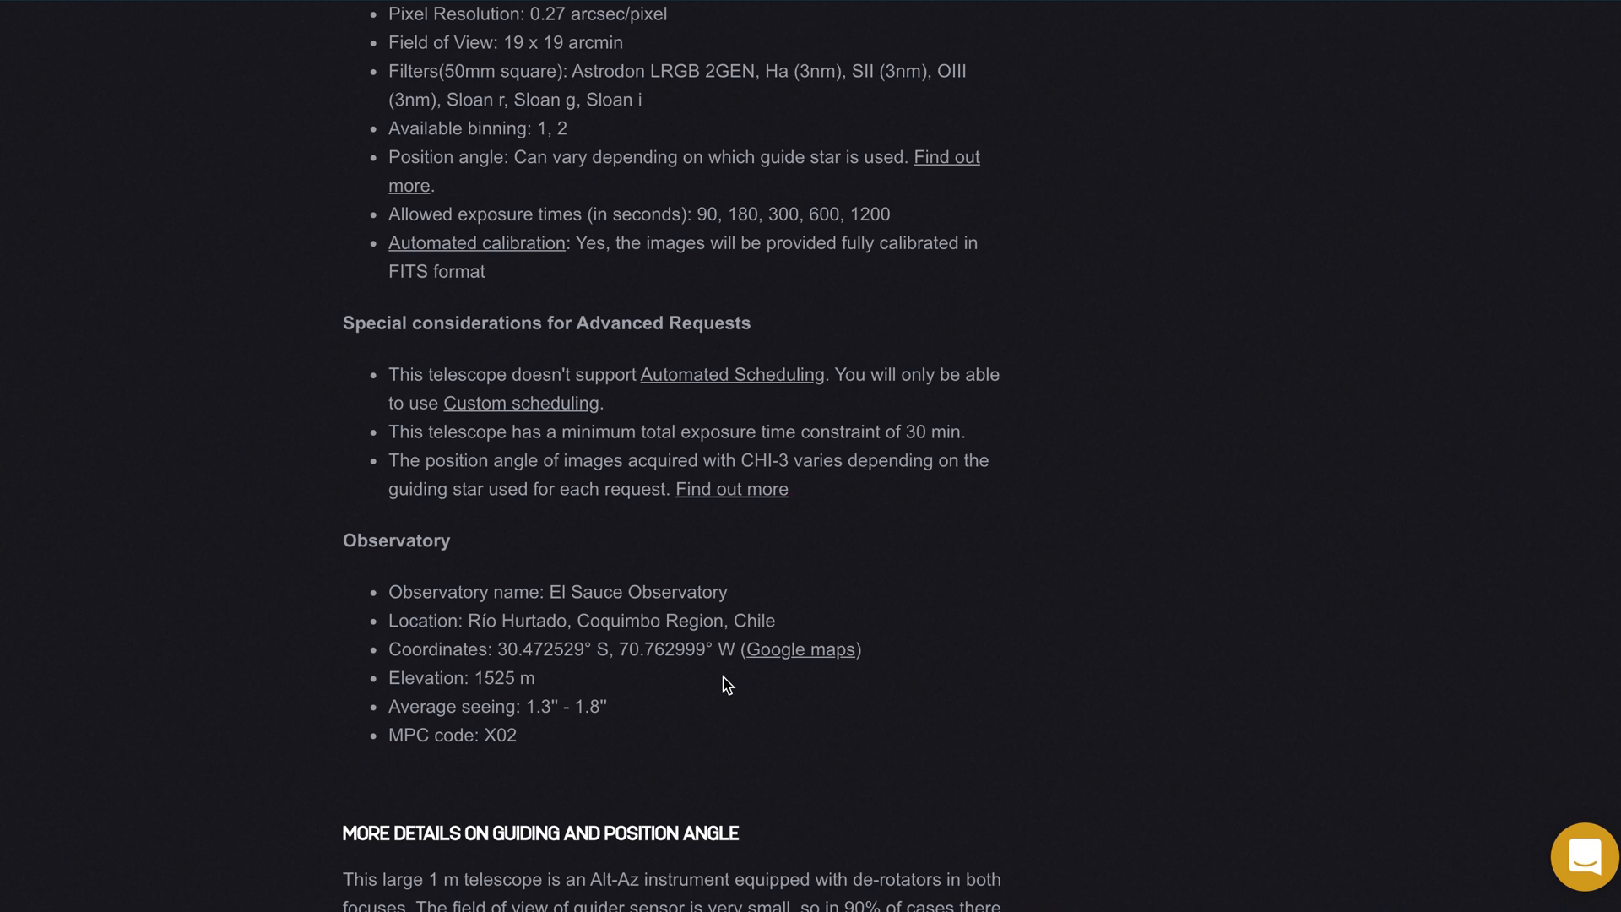
scroll(728, 685, down, 2)
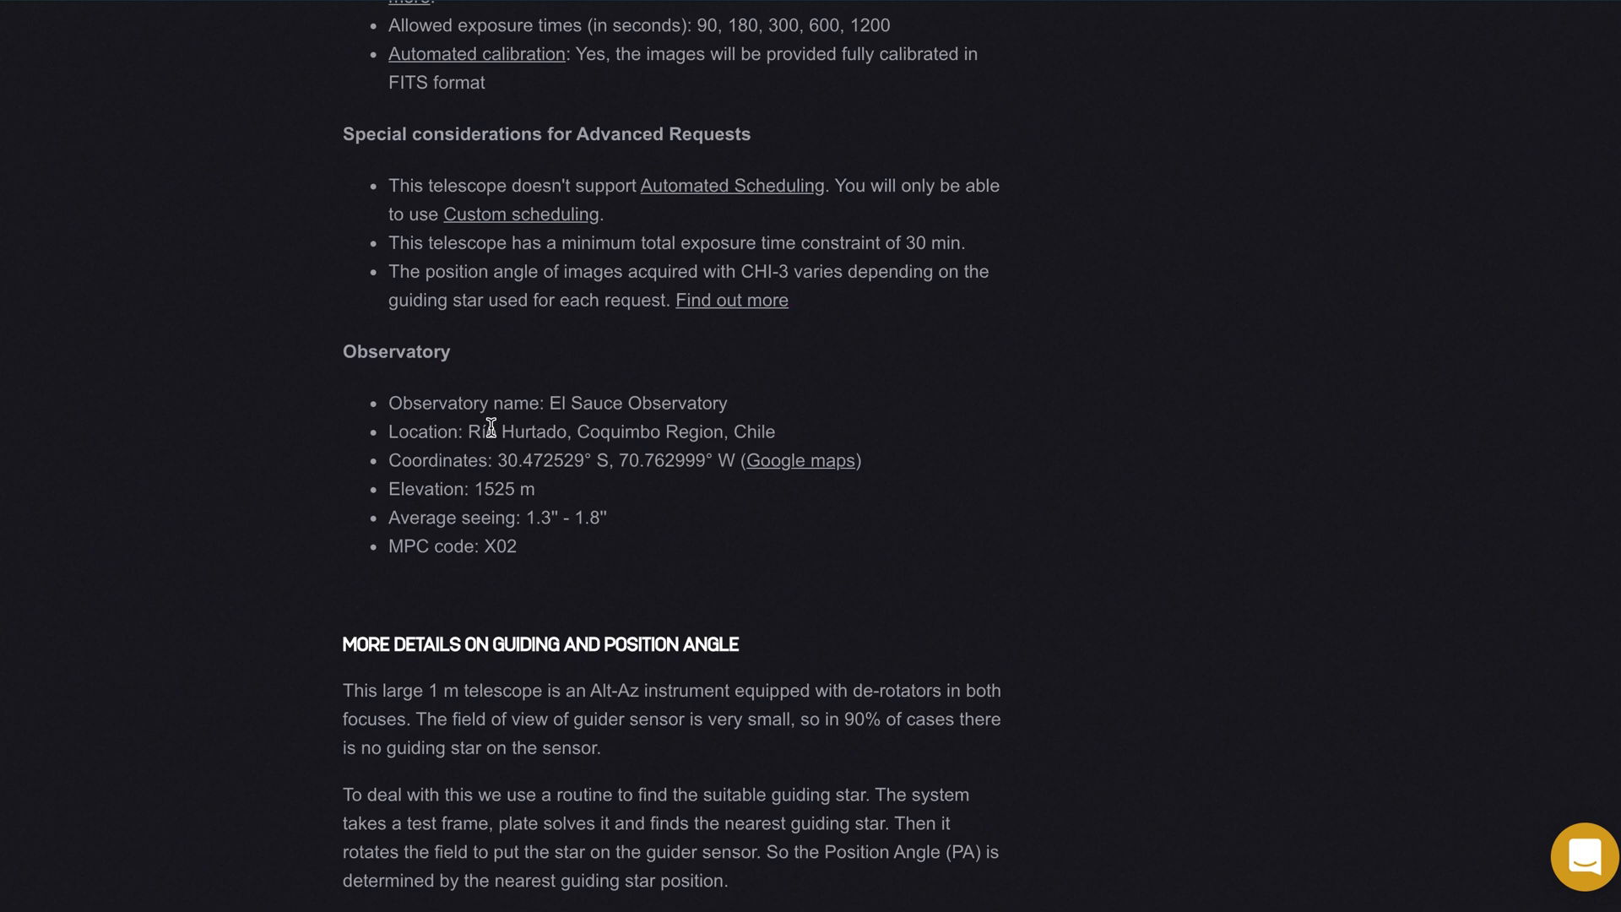
drag(535, 490, 475, 490)
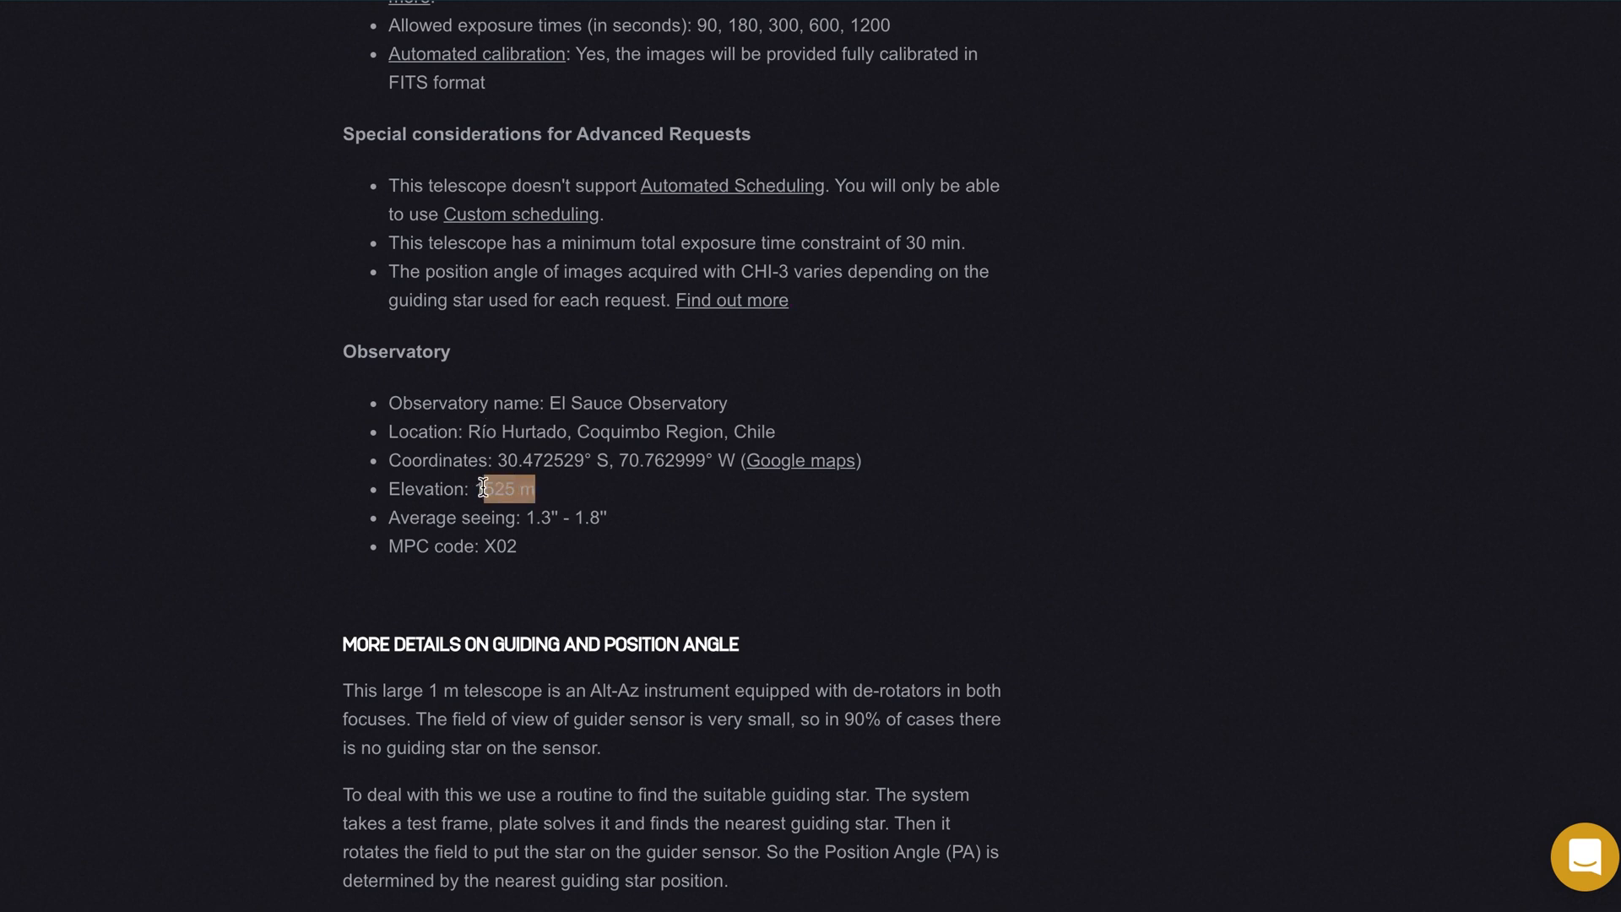
click(669, 499)
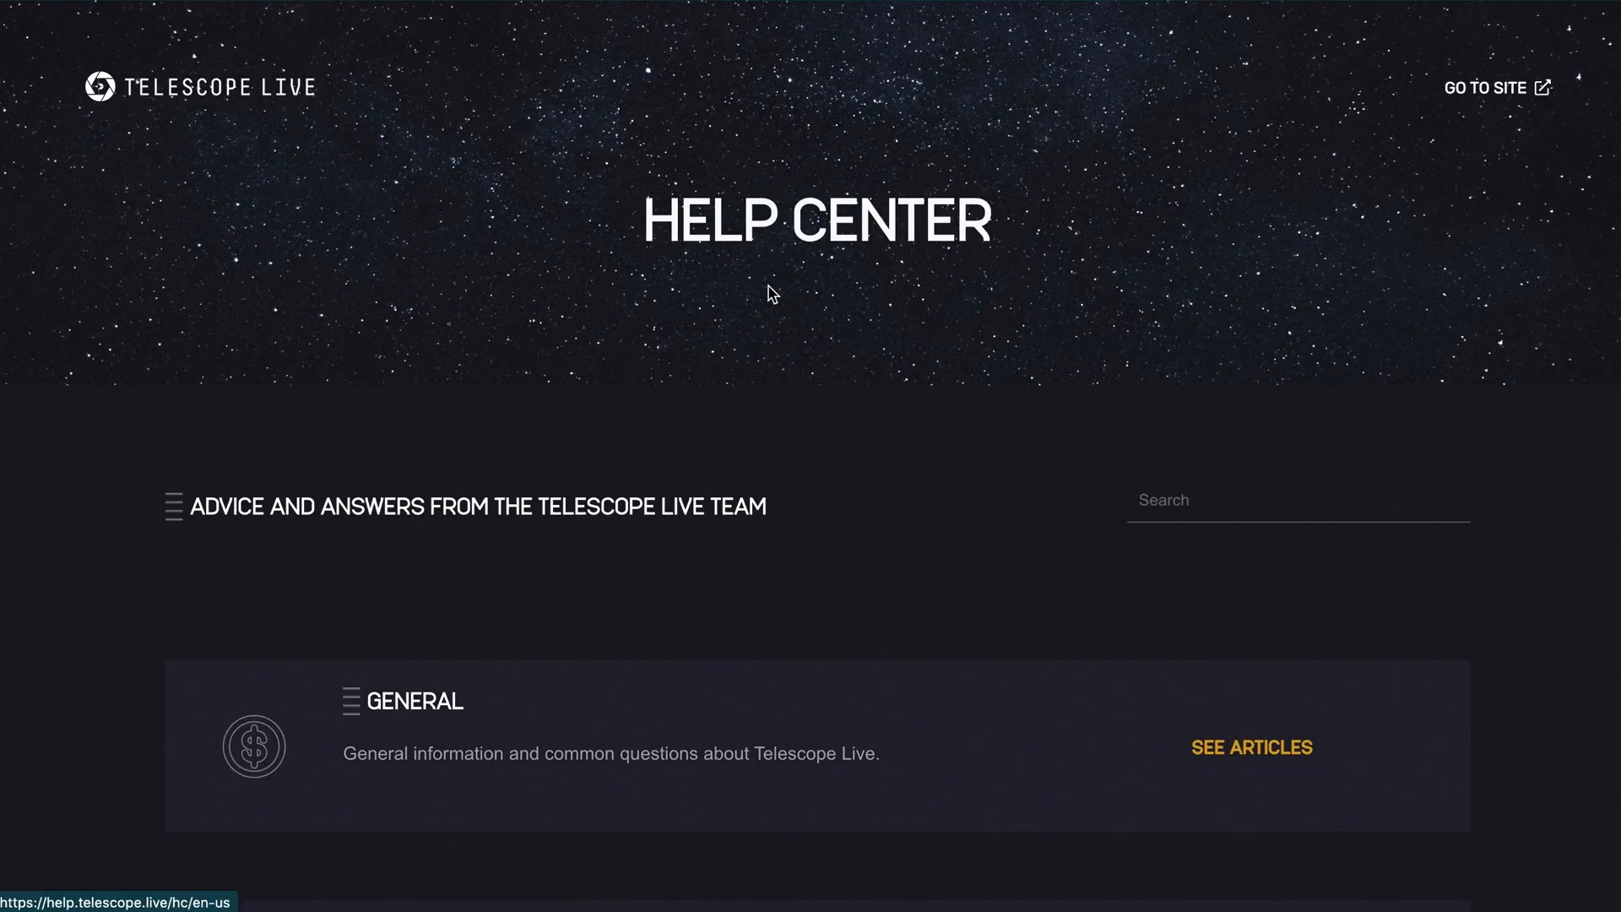
- Return to the telescope list, open the CHI-5, 10 cm F2.0 Refractor article and read which lens it uses
scroll(1000, 572, down, 15)
scroll(1003, 569, up, 3)
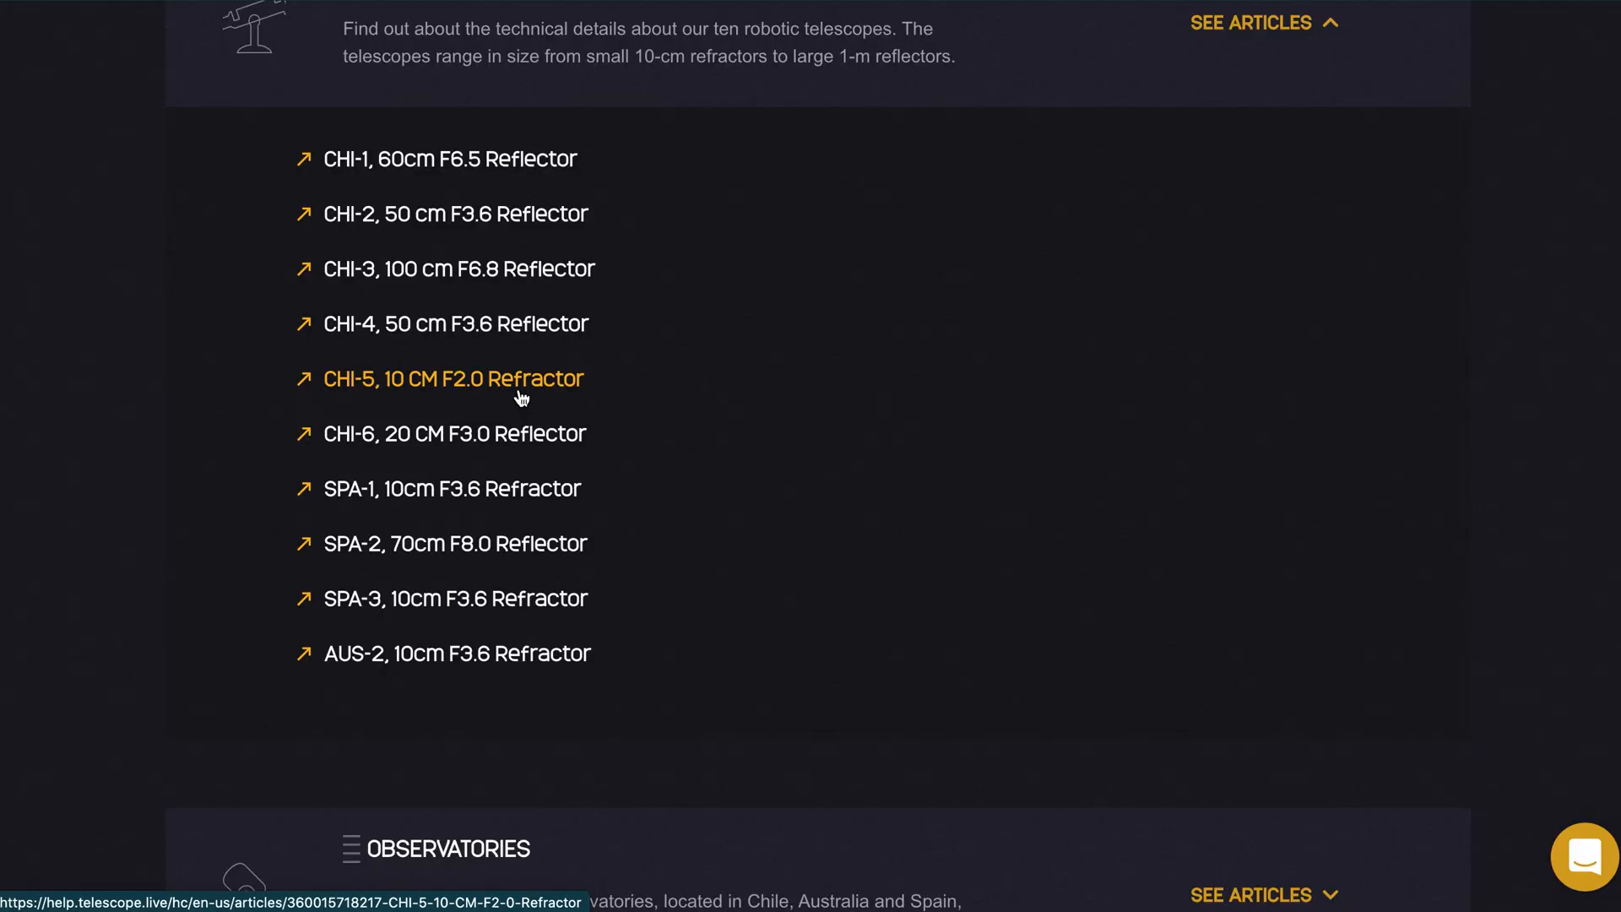
click(519, 388)
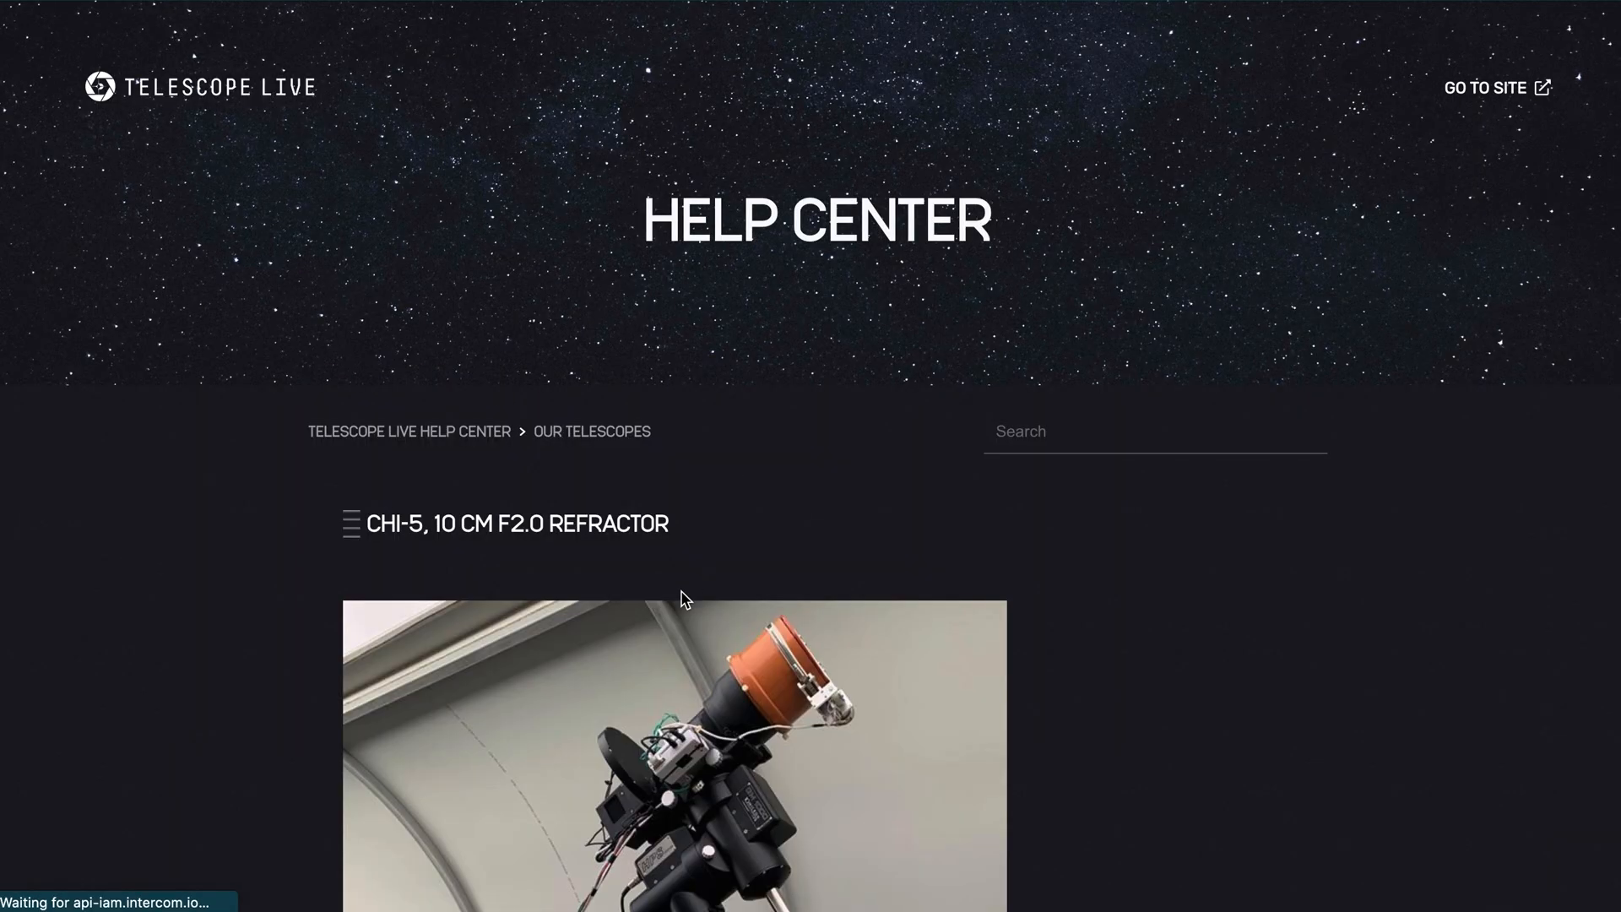
scroll(1070, 463, down, 3)
scroll(1070, 463, down, 2)
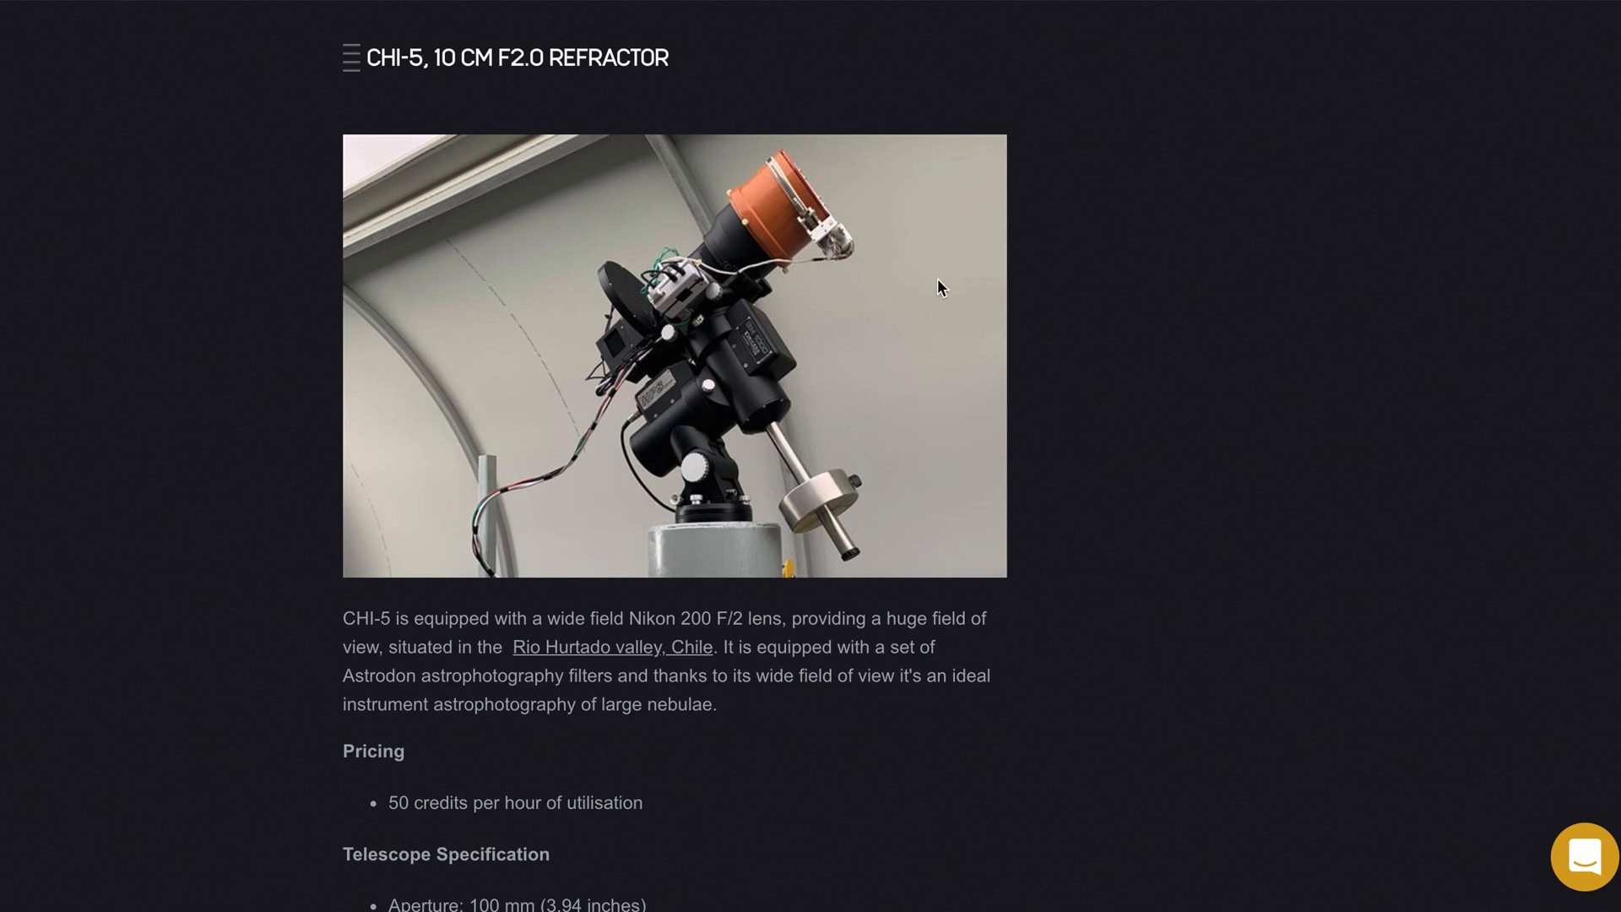
drag(681, 617, 786, 616)
click(845, 615)
- Go back to the Help Center's main page and look over its article categories
click(23, 0)
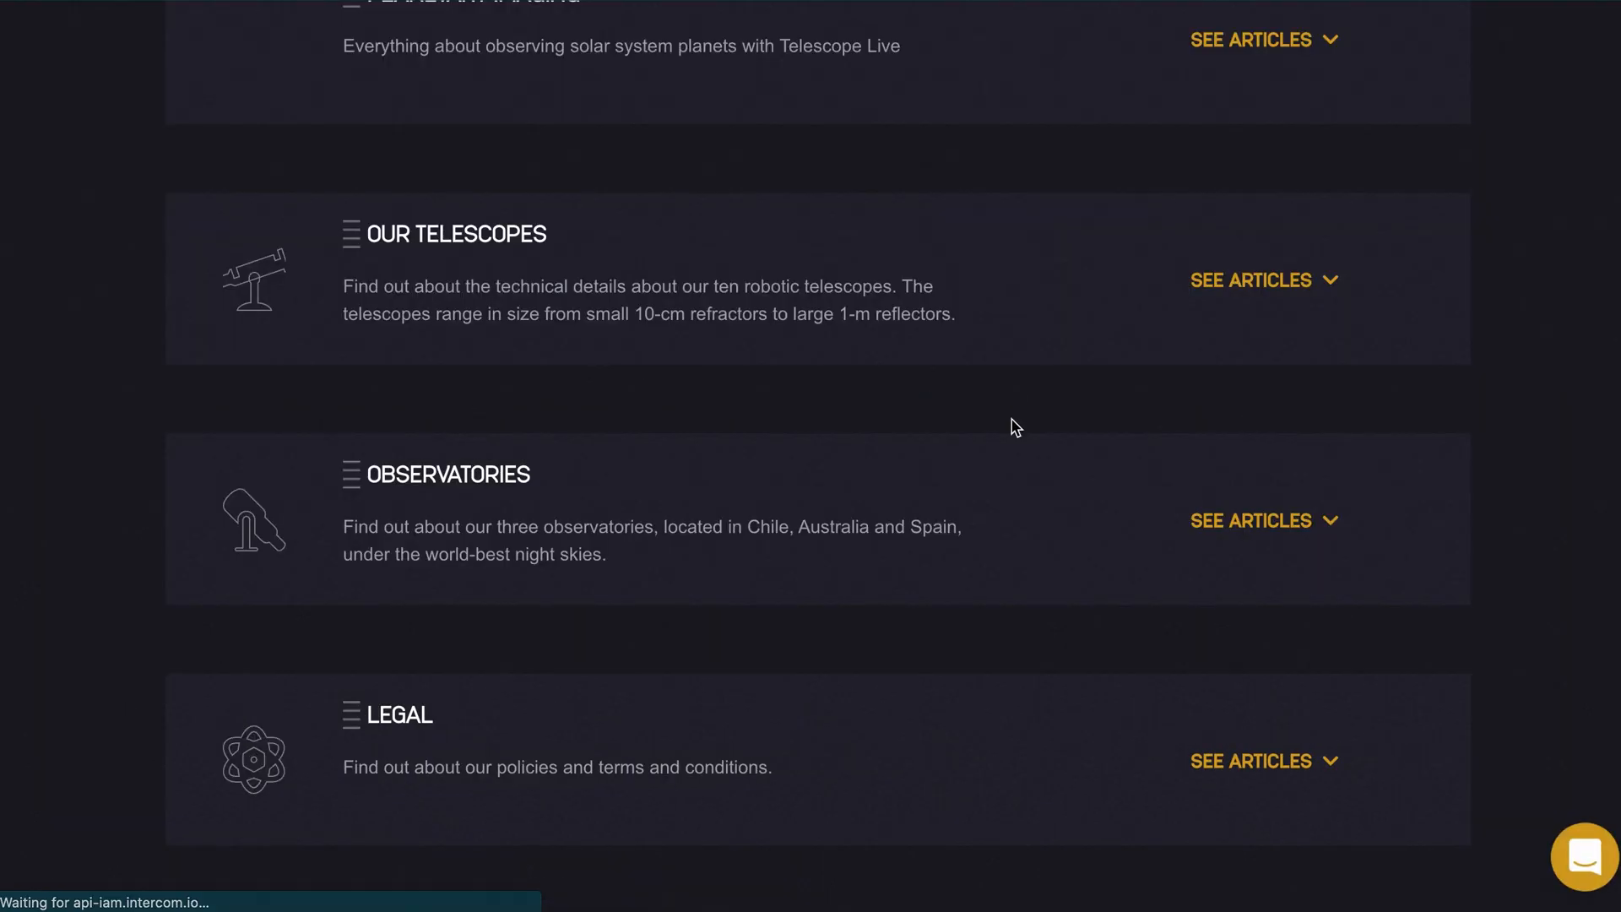
scroll(1047, 382, up, 6)
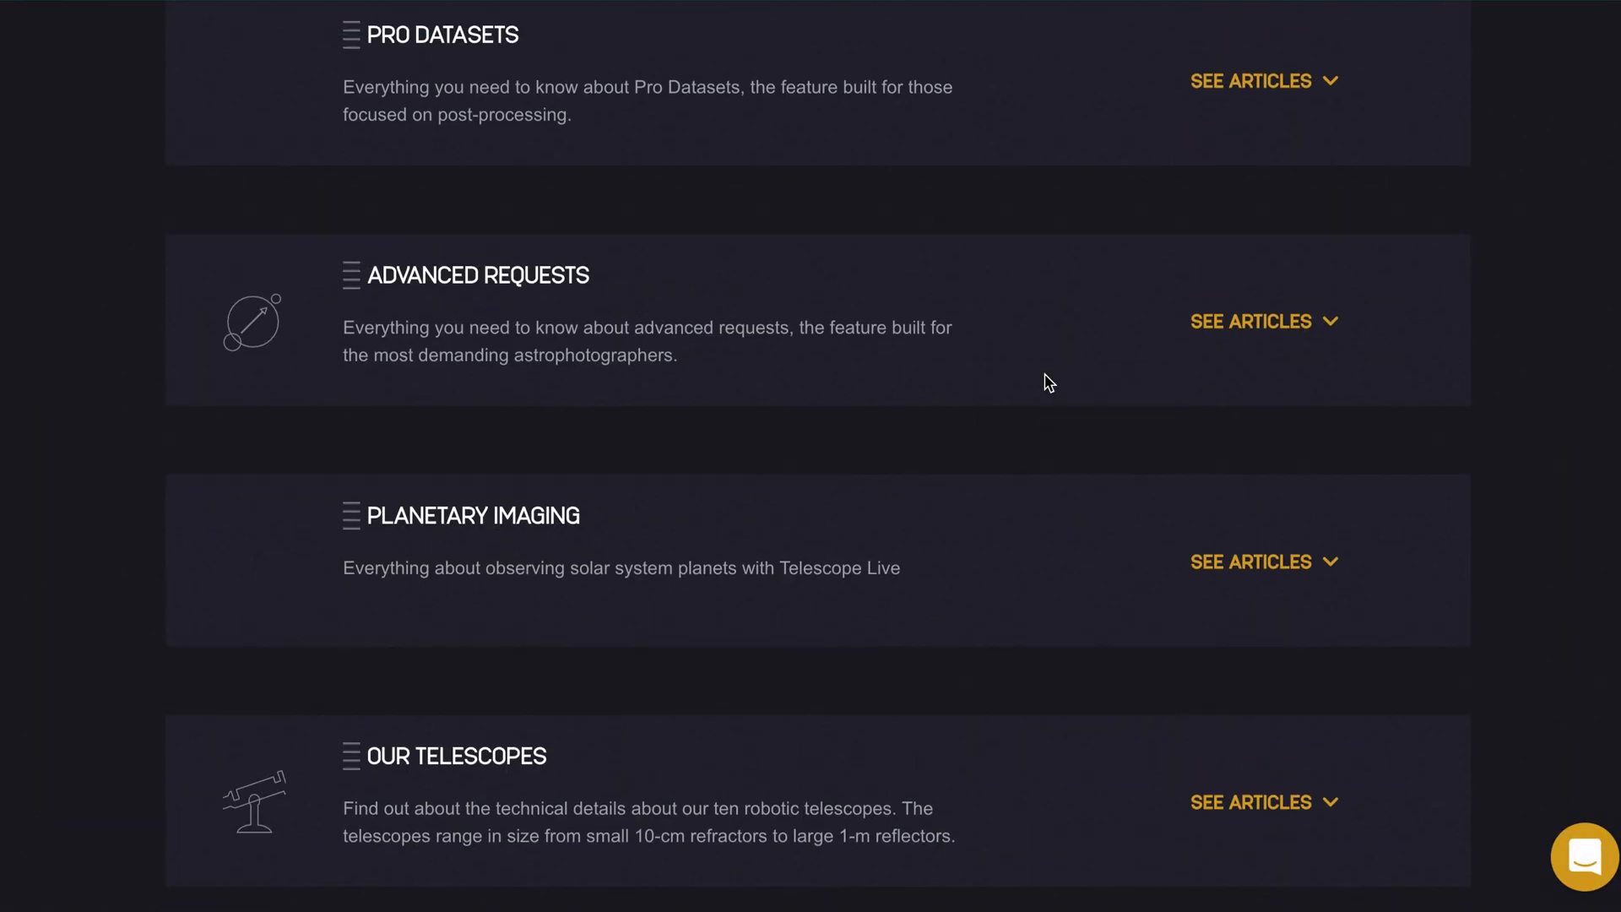
scroll(1046, 380, down, 6)
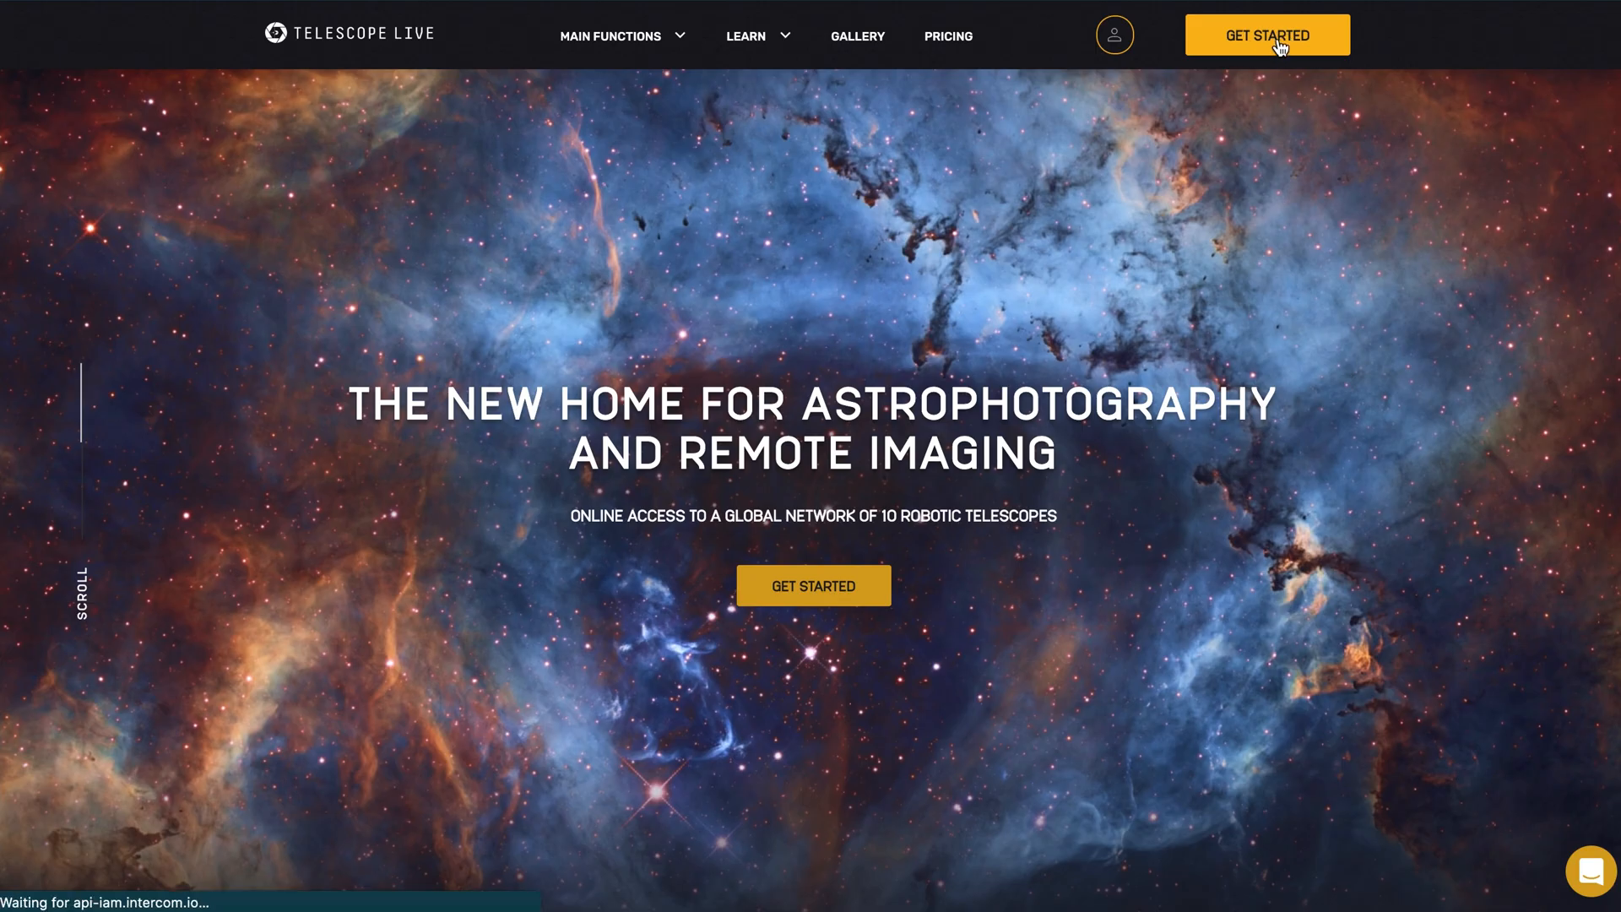
- Enter the Telescope Live web app from the home page and open the new One-Click Observation page
click(1280, 47)
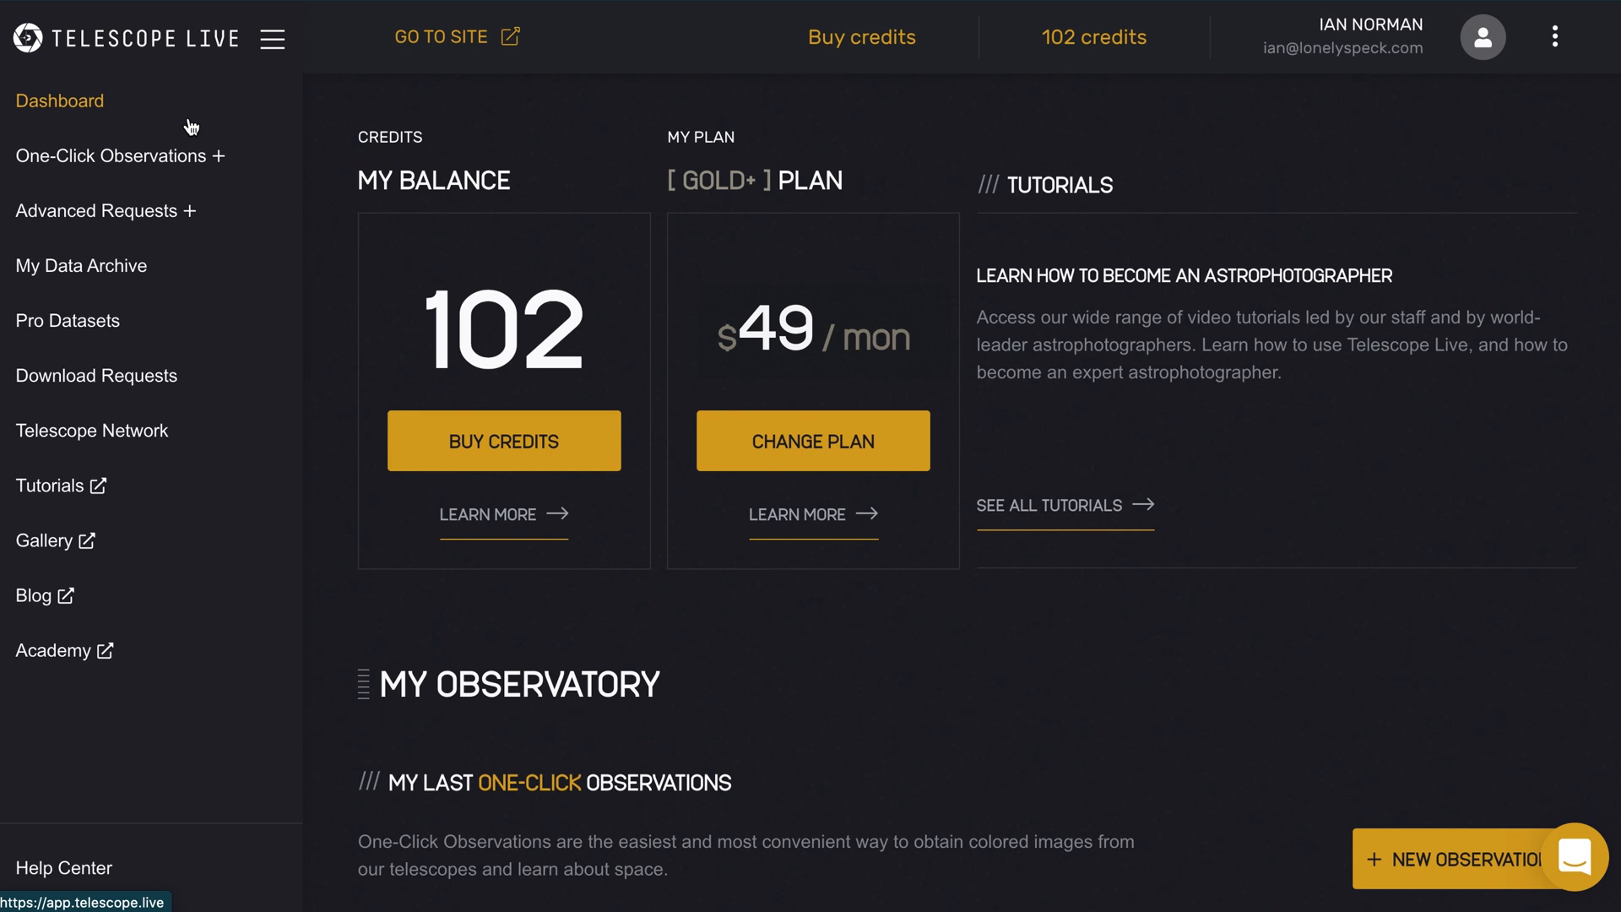
click(136, 165)
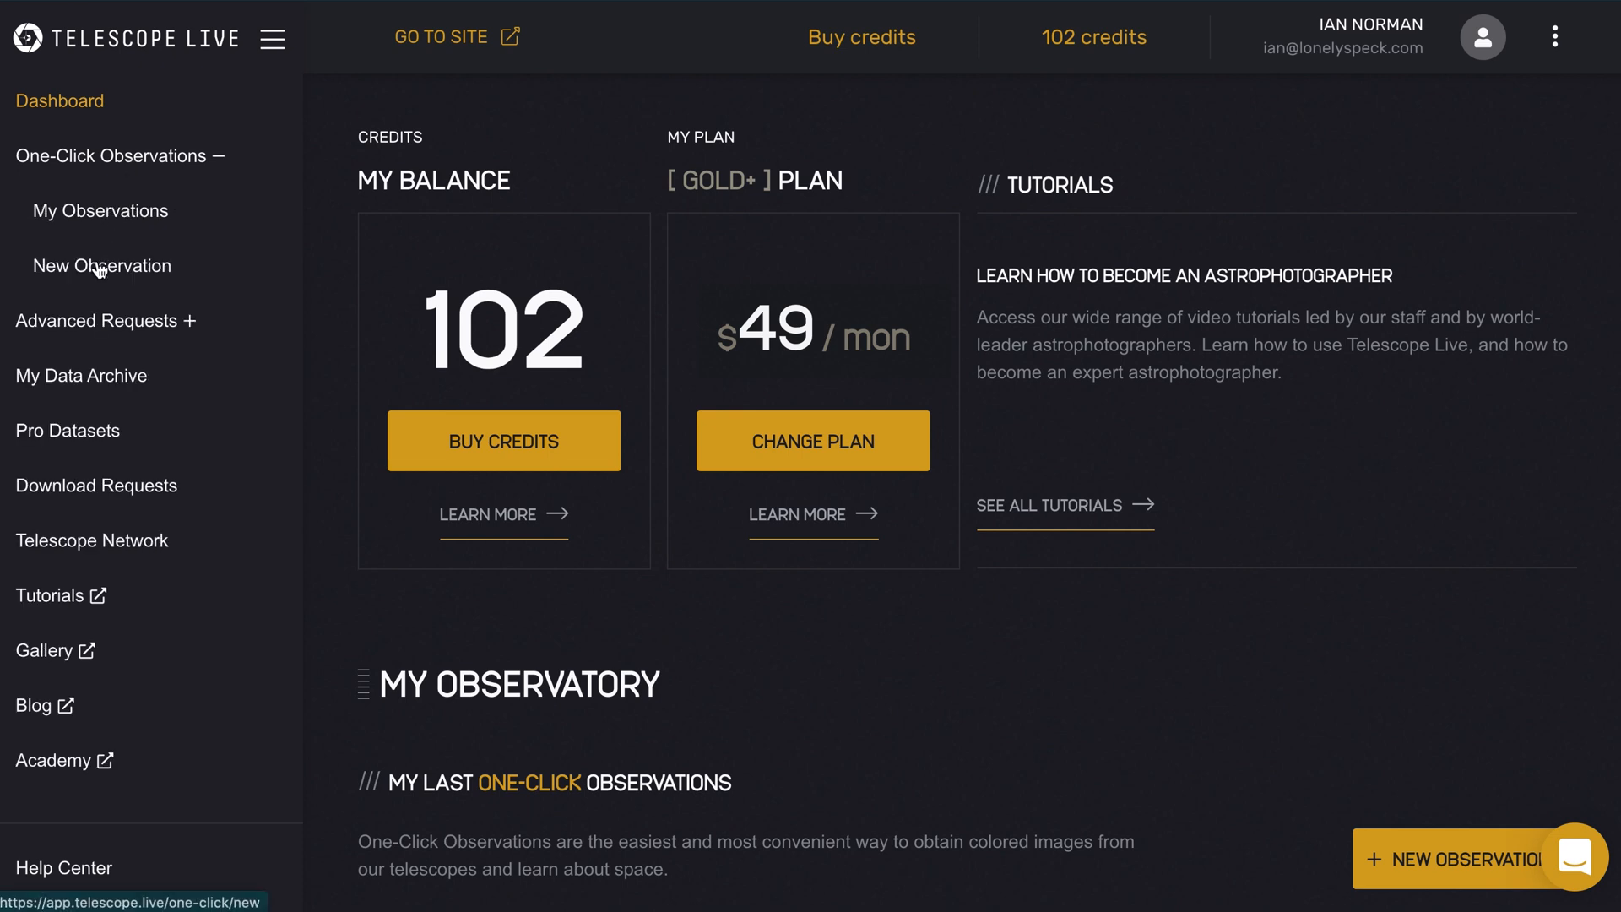
click(144, 247)
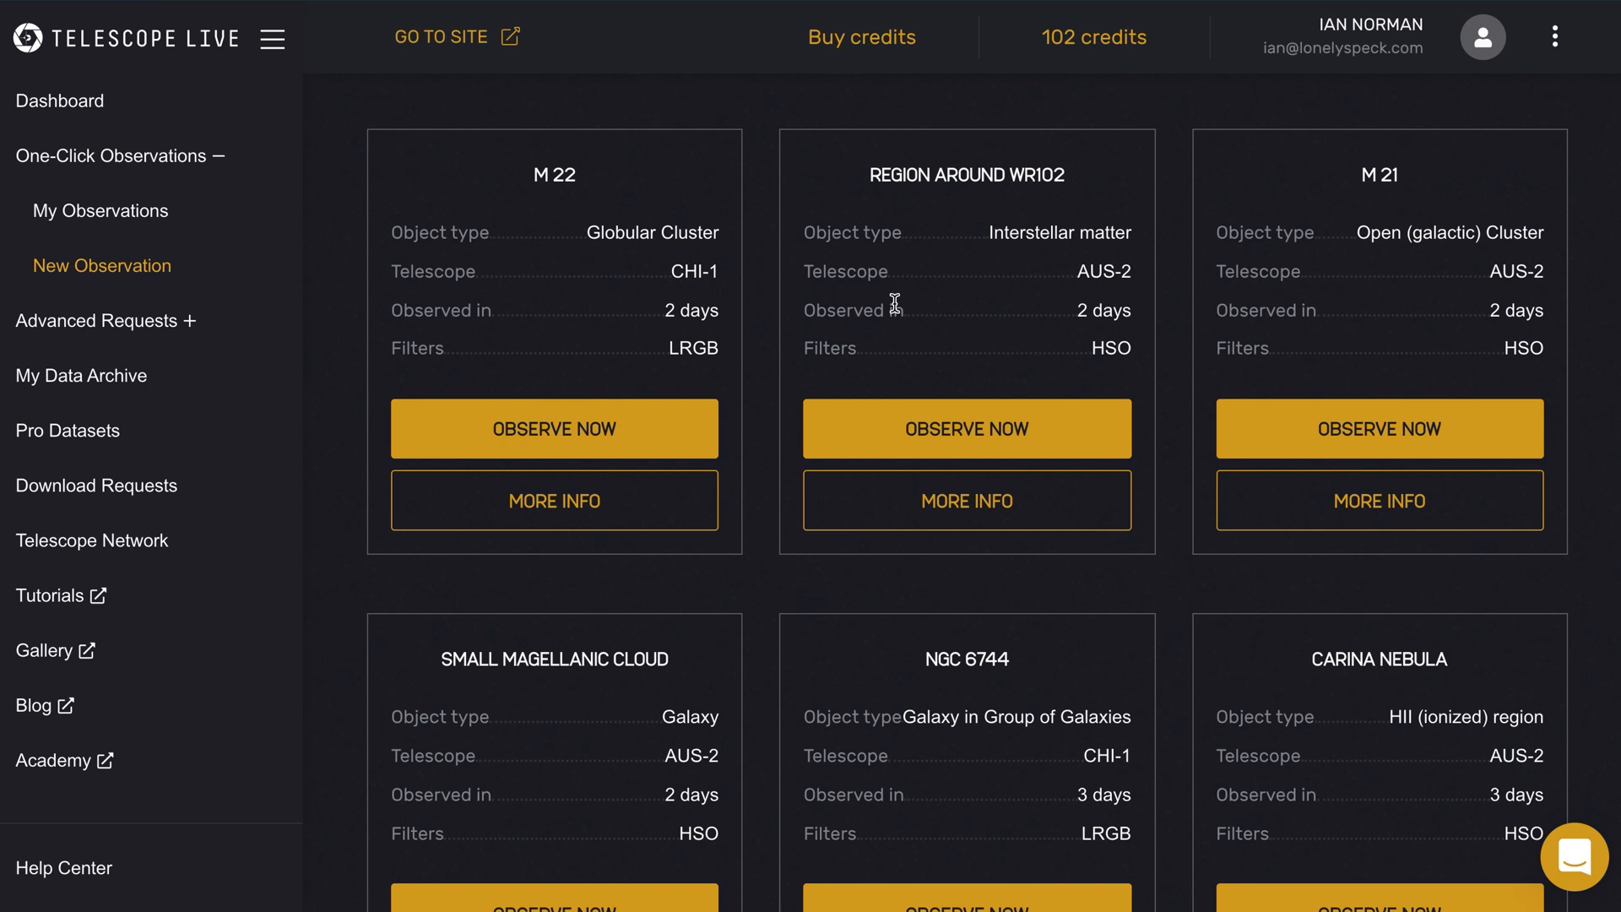
- Request a one-click observation of the Small Magellanic Cloud with AUS-2 and confirm it after checking the expected completion date
scroll(549, 439, down, 3)
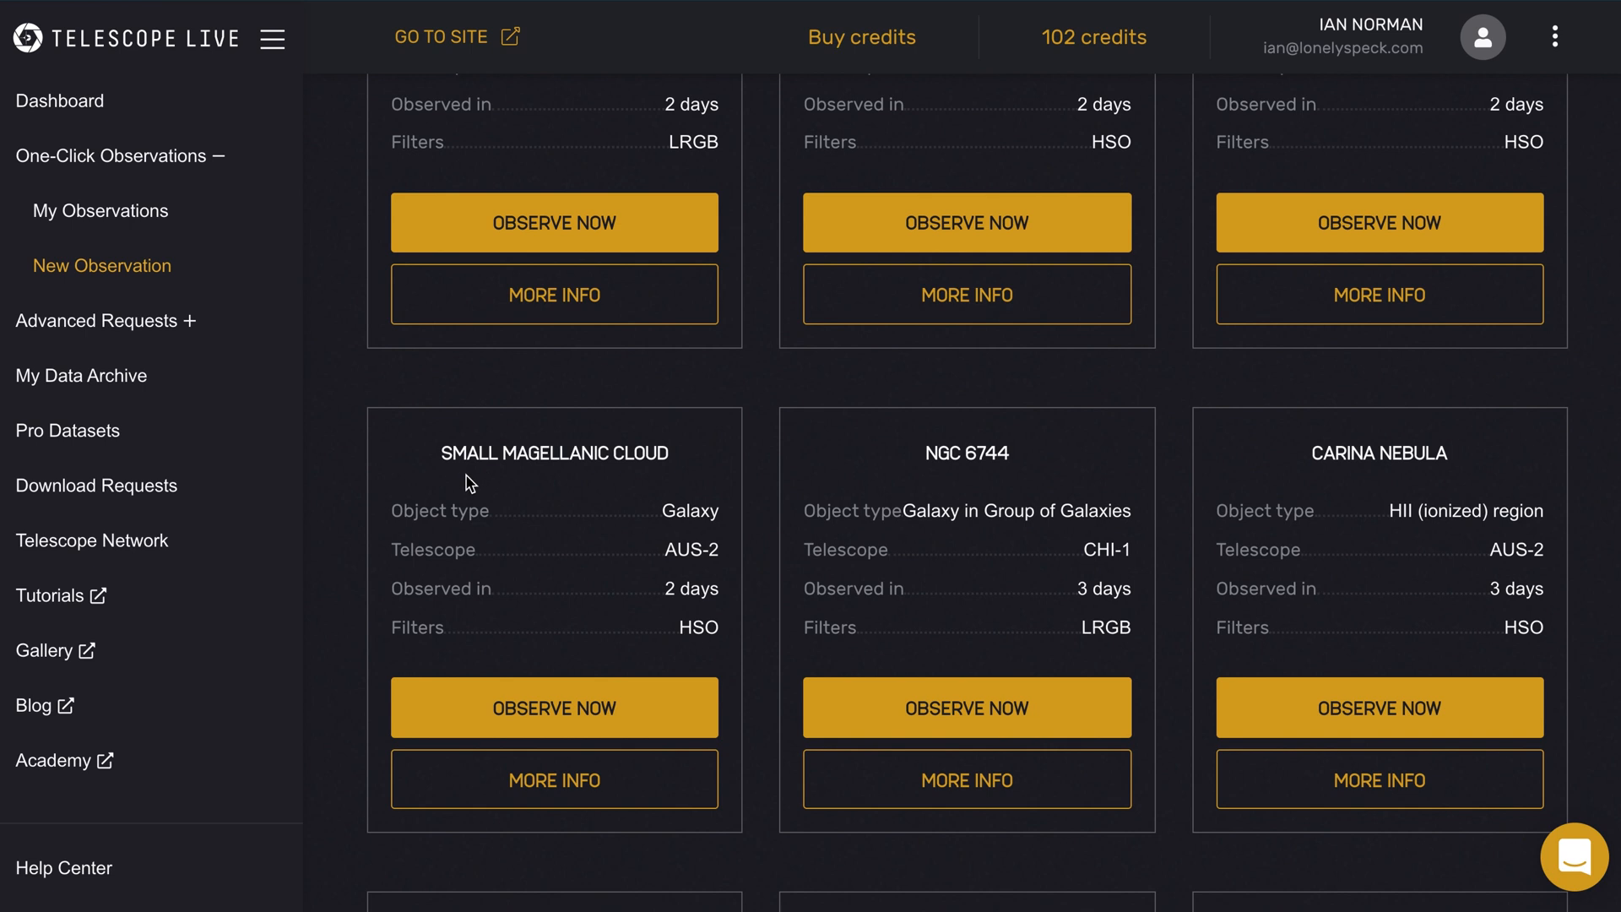
scroll(583, 473, down, 3)
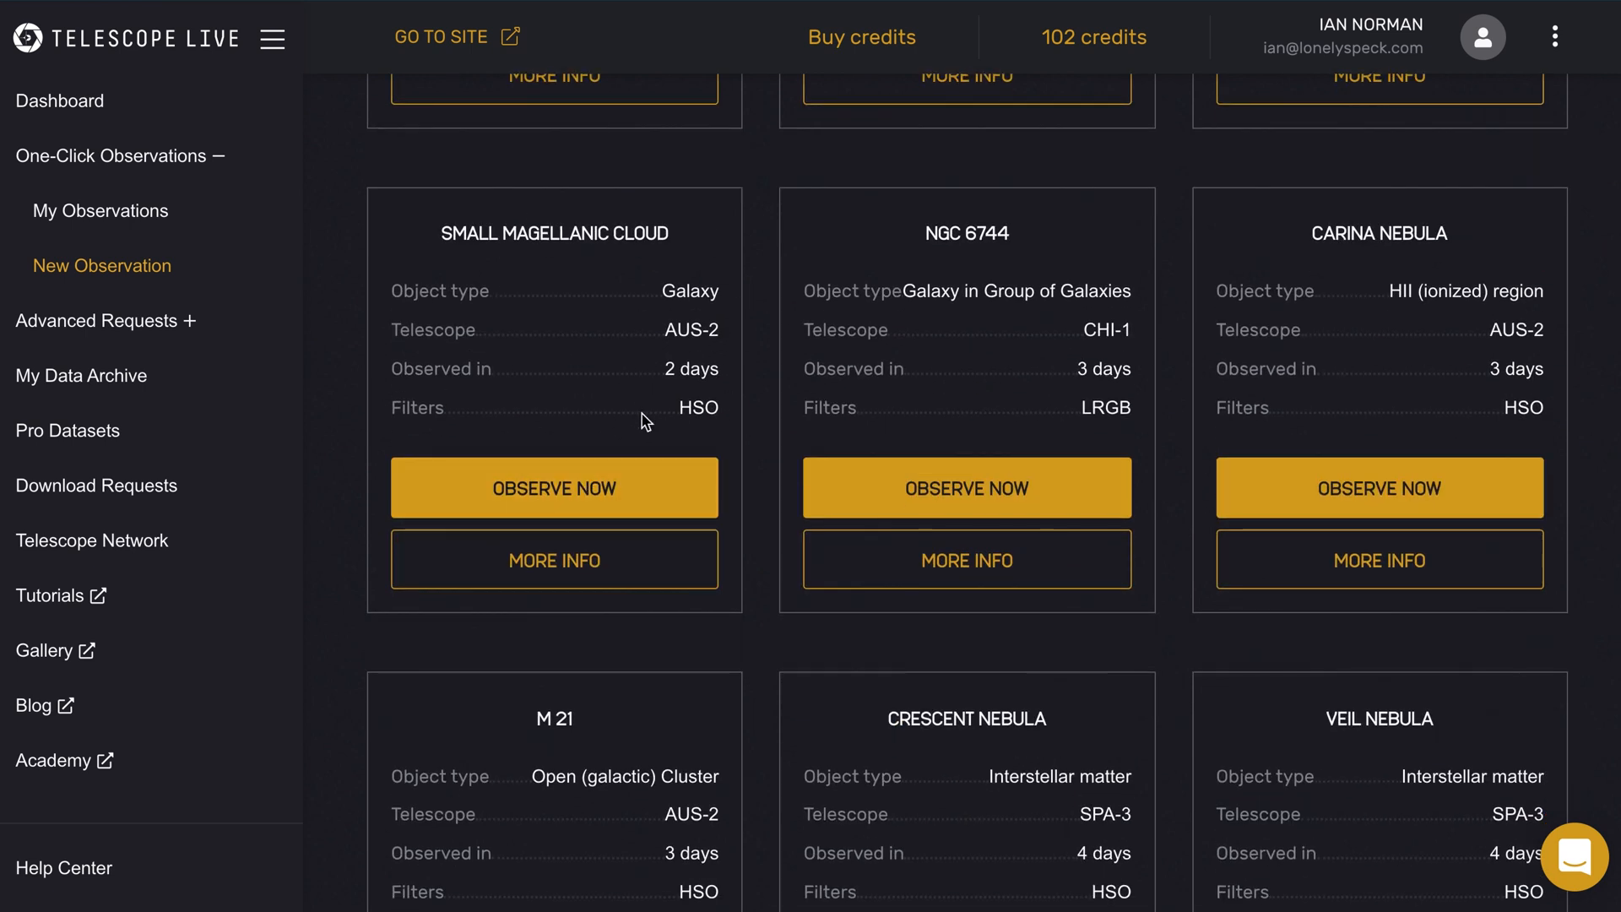
click(584, 488)
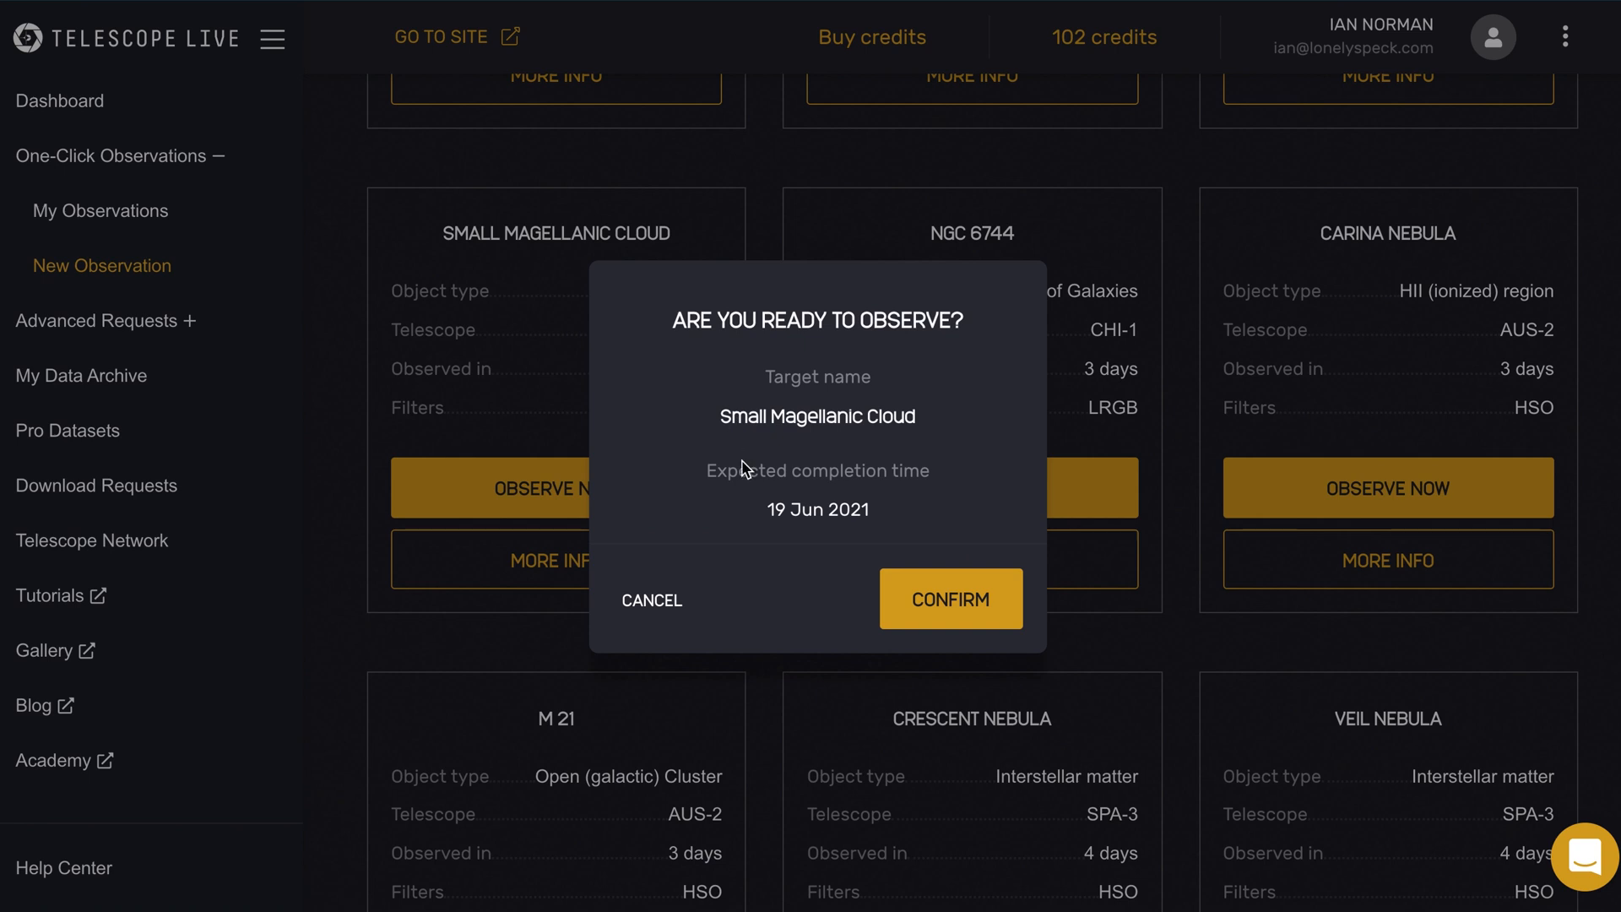
drag(765, 509, 902, 509)
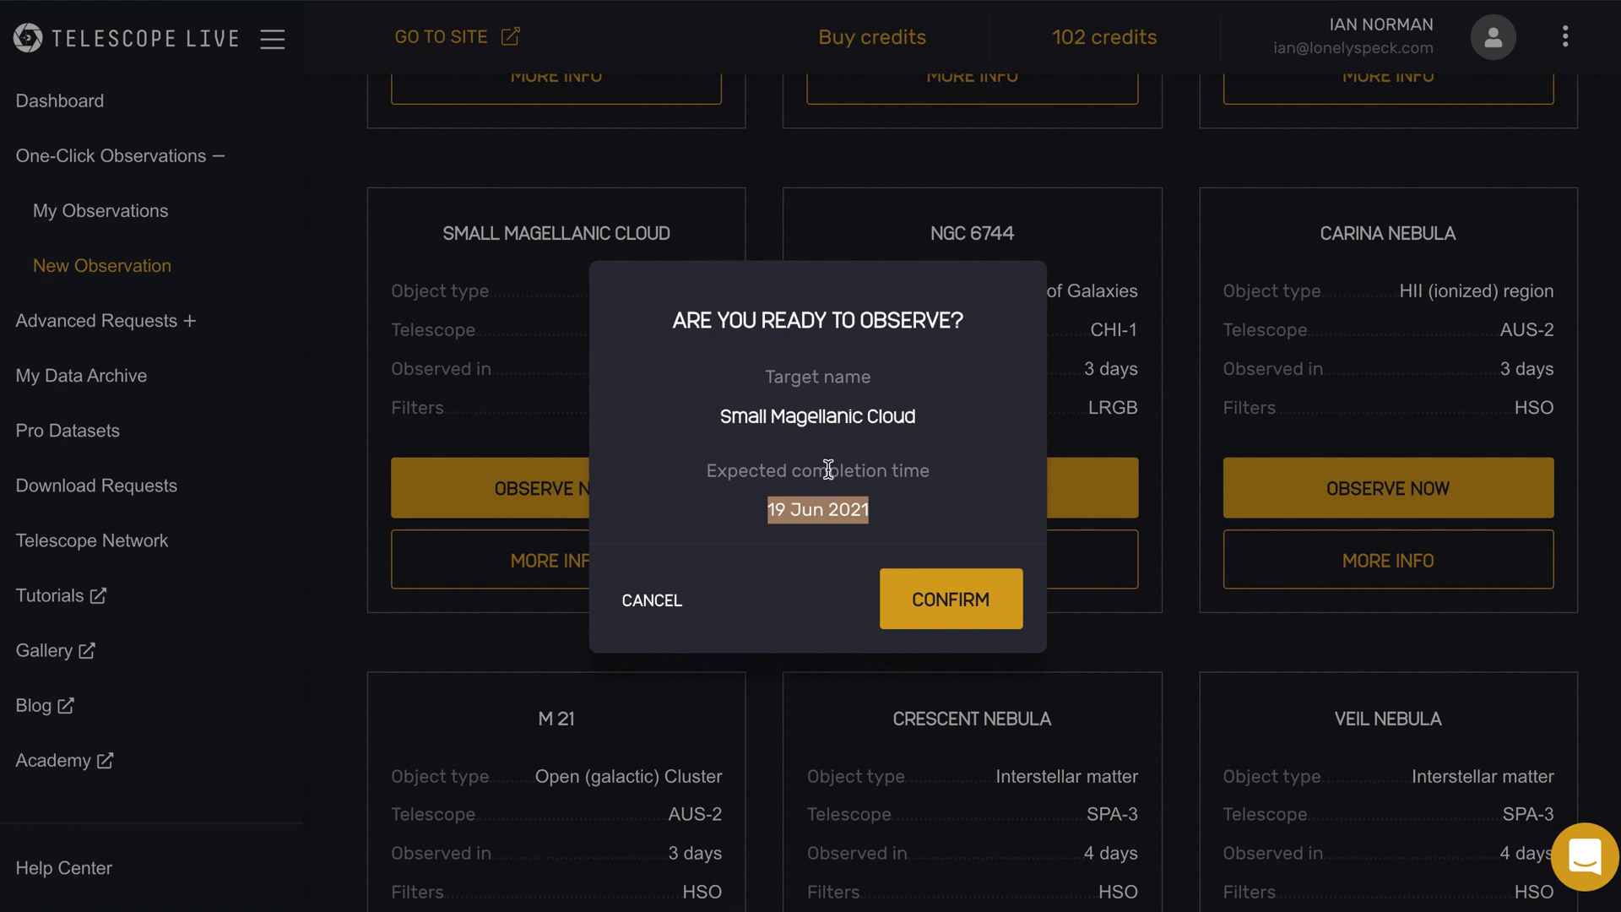
click(916, 605)
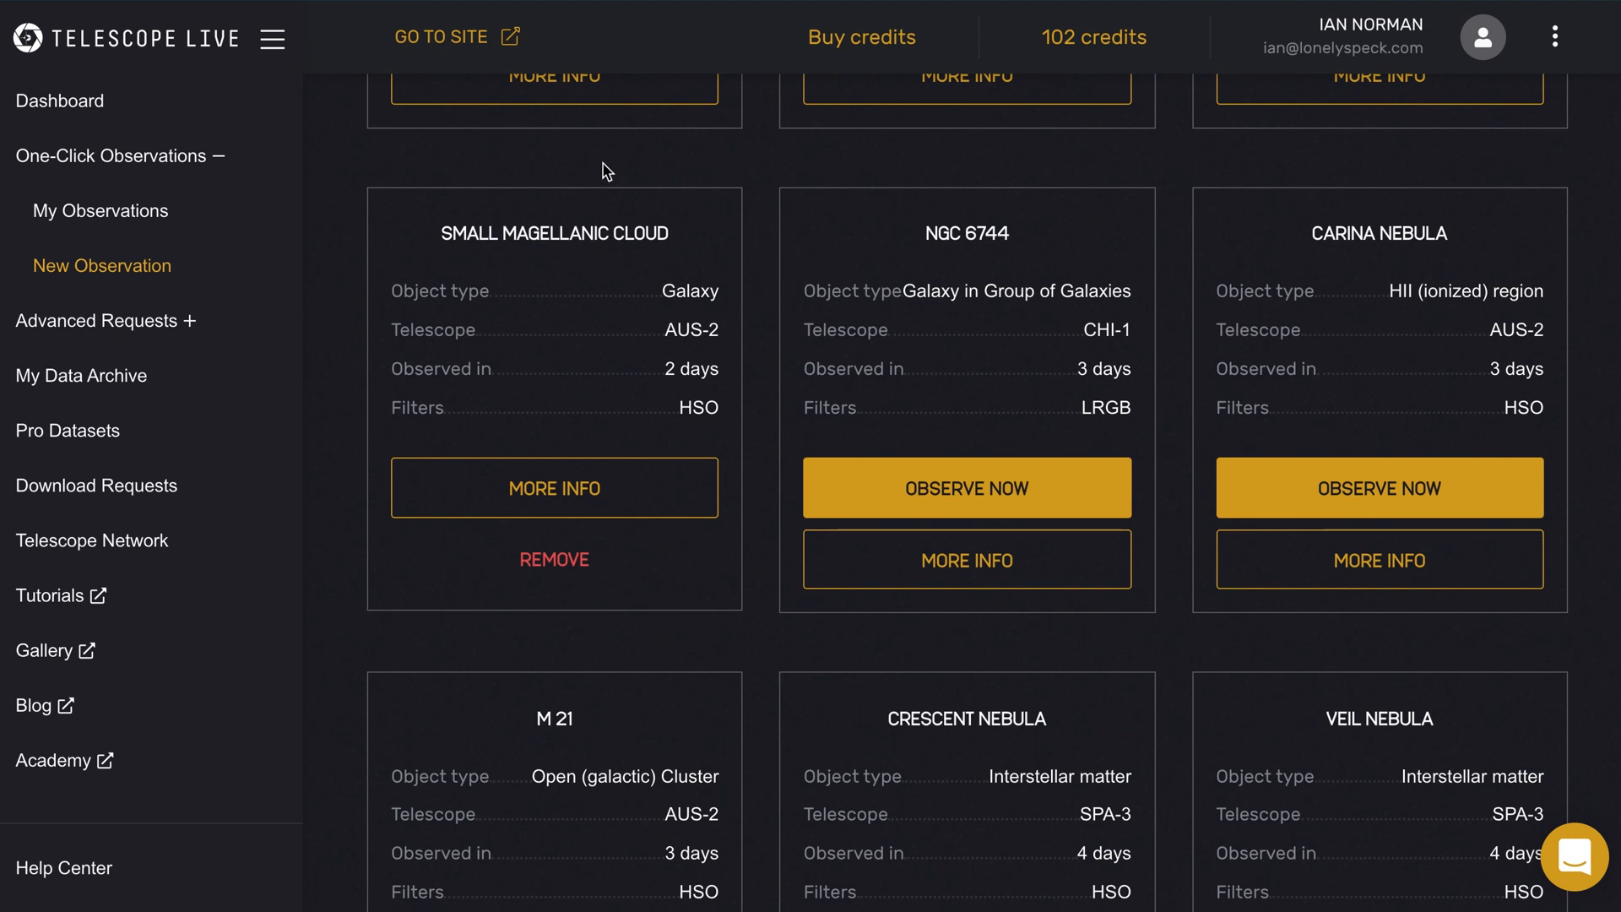
- Open the list of your own One-Click Observations and load more entries beyond the first set
click(124, 216)
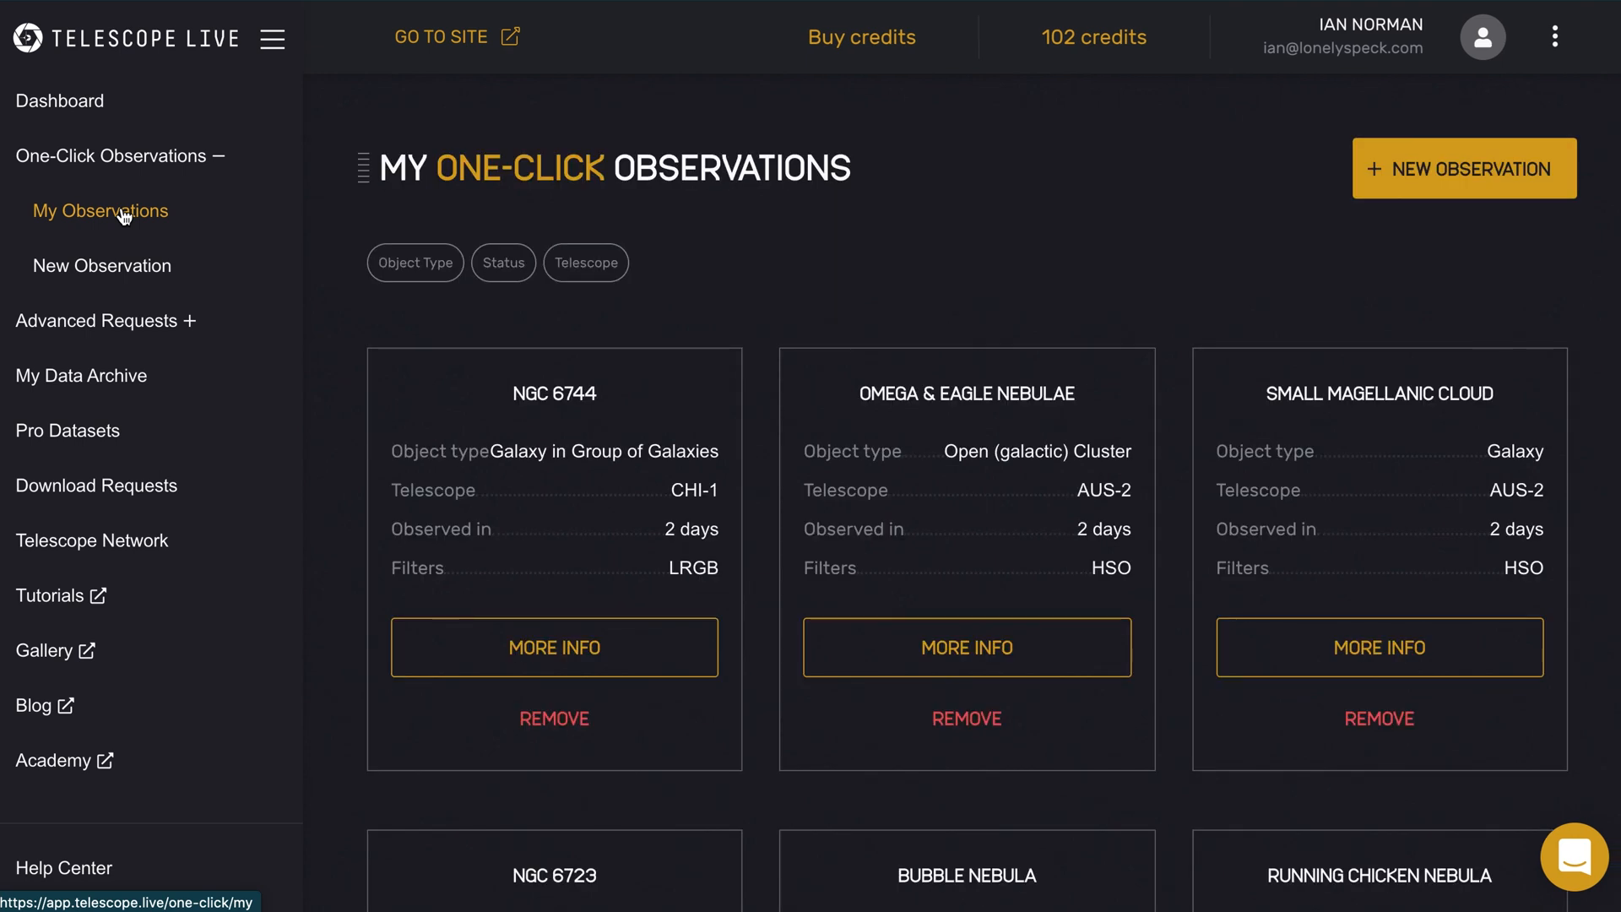
scroll(1057, 630, down, 15)
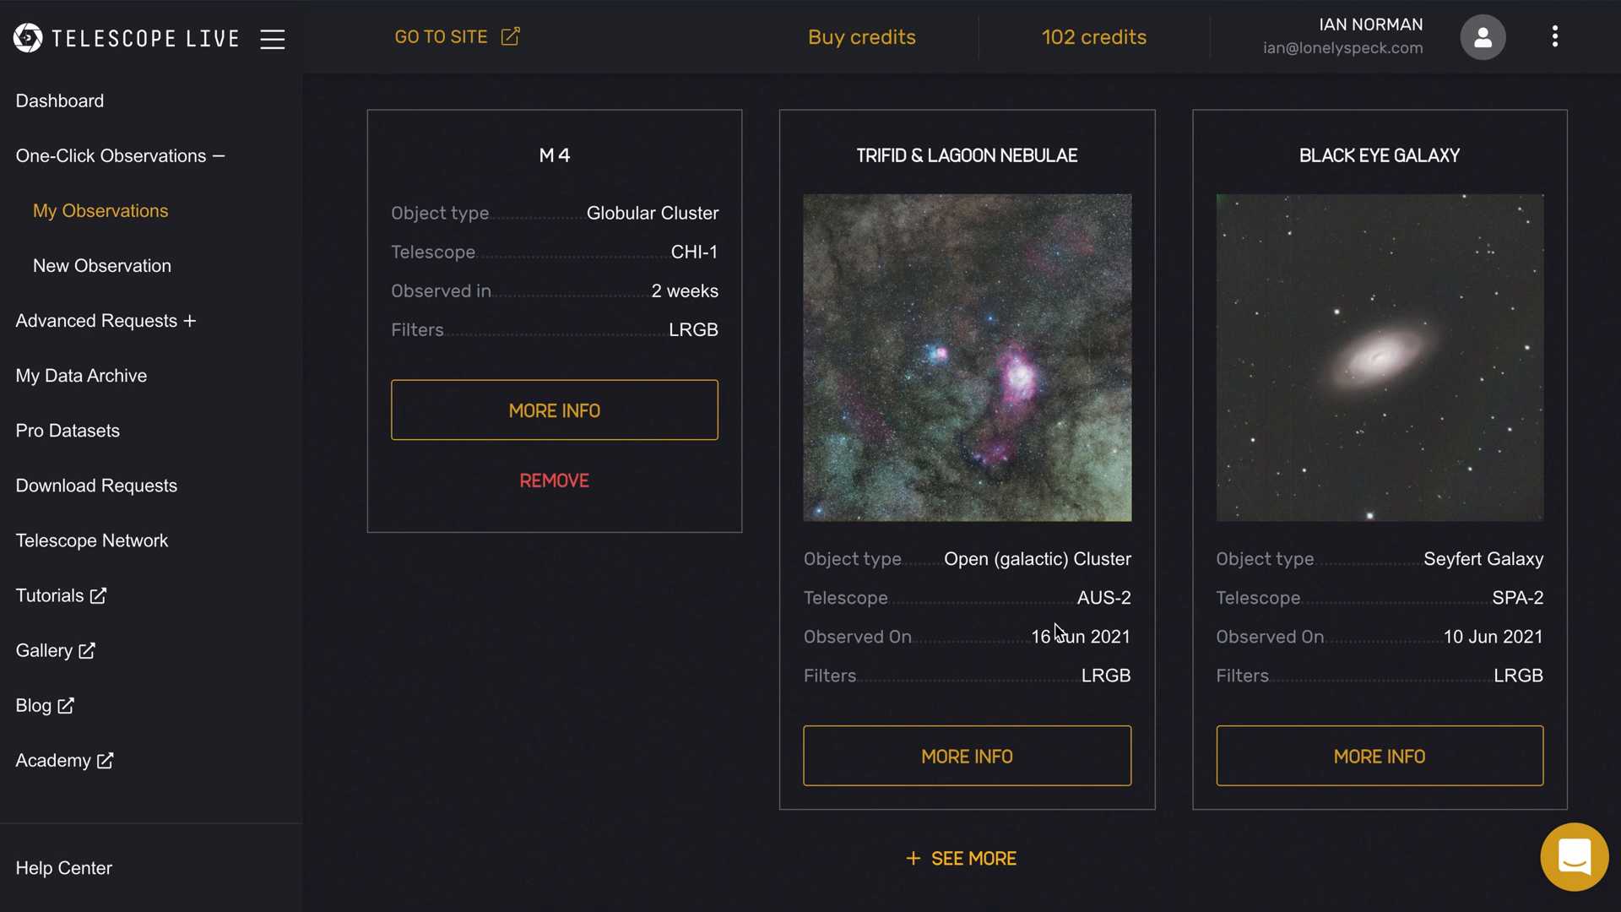
click(938, 853)
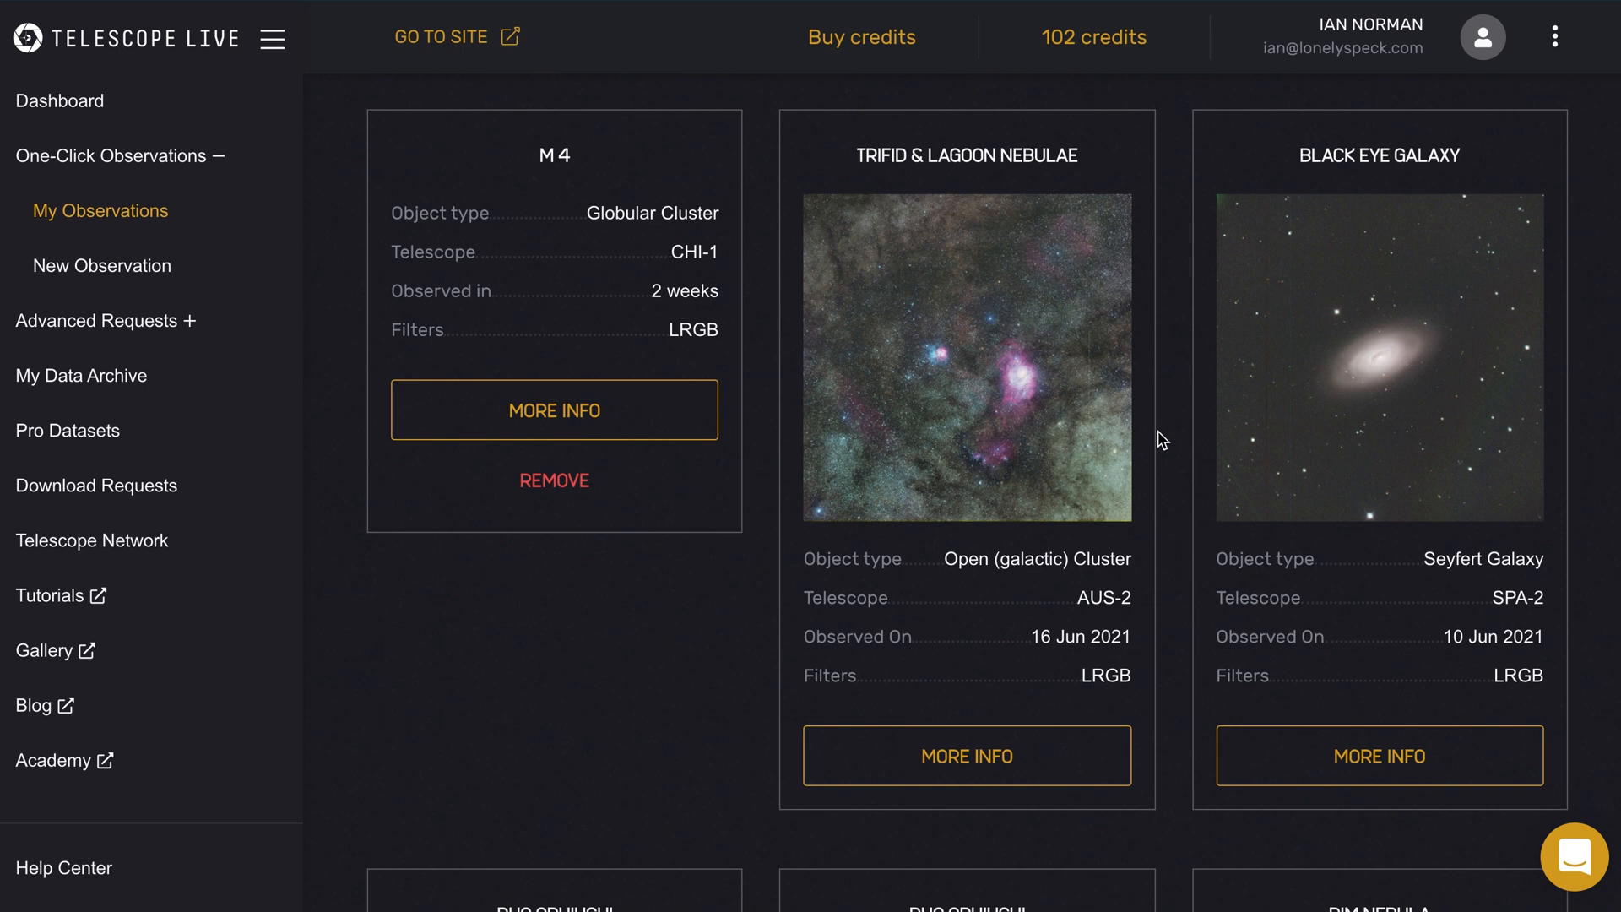
- Review the details of the AUS-2 Rho Ophiuchi observation from 31 May 2021, including its original-data link, and close them
scroll(1162, 440, down, 9)
scroll(1162, 439, up, 2)
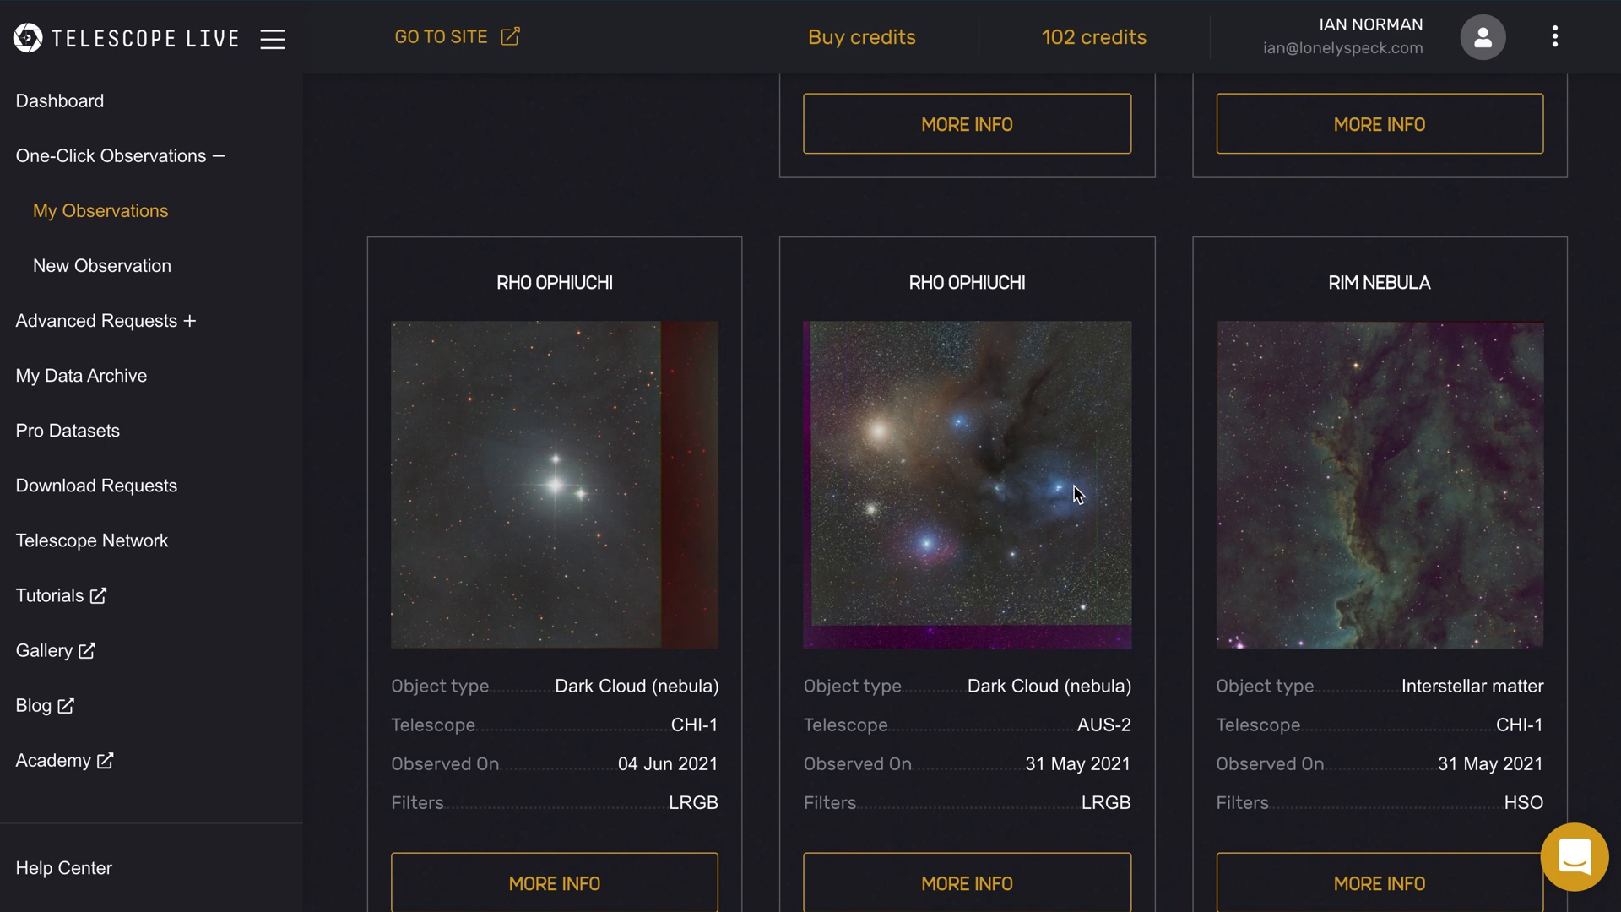
scroll(1141, 470, down, 1)
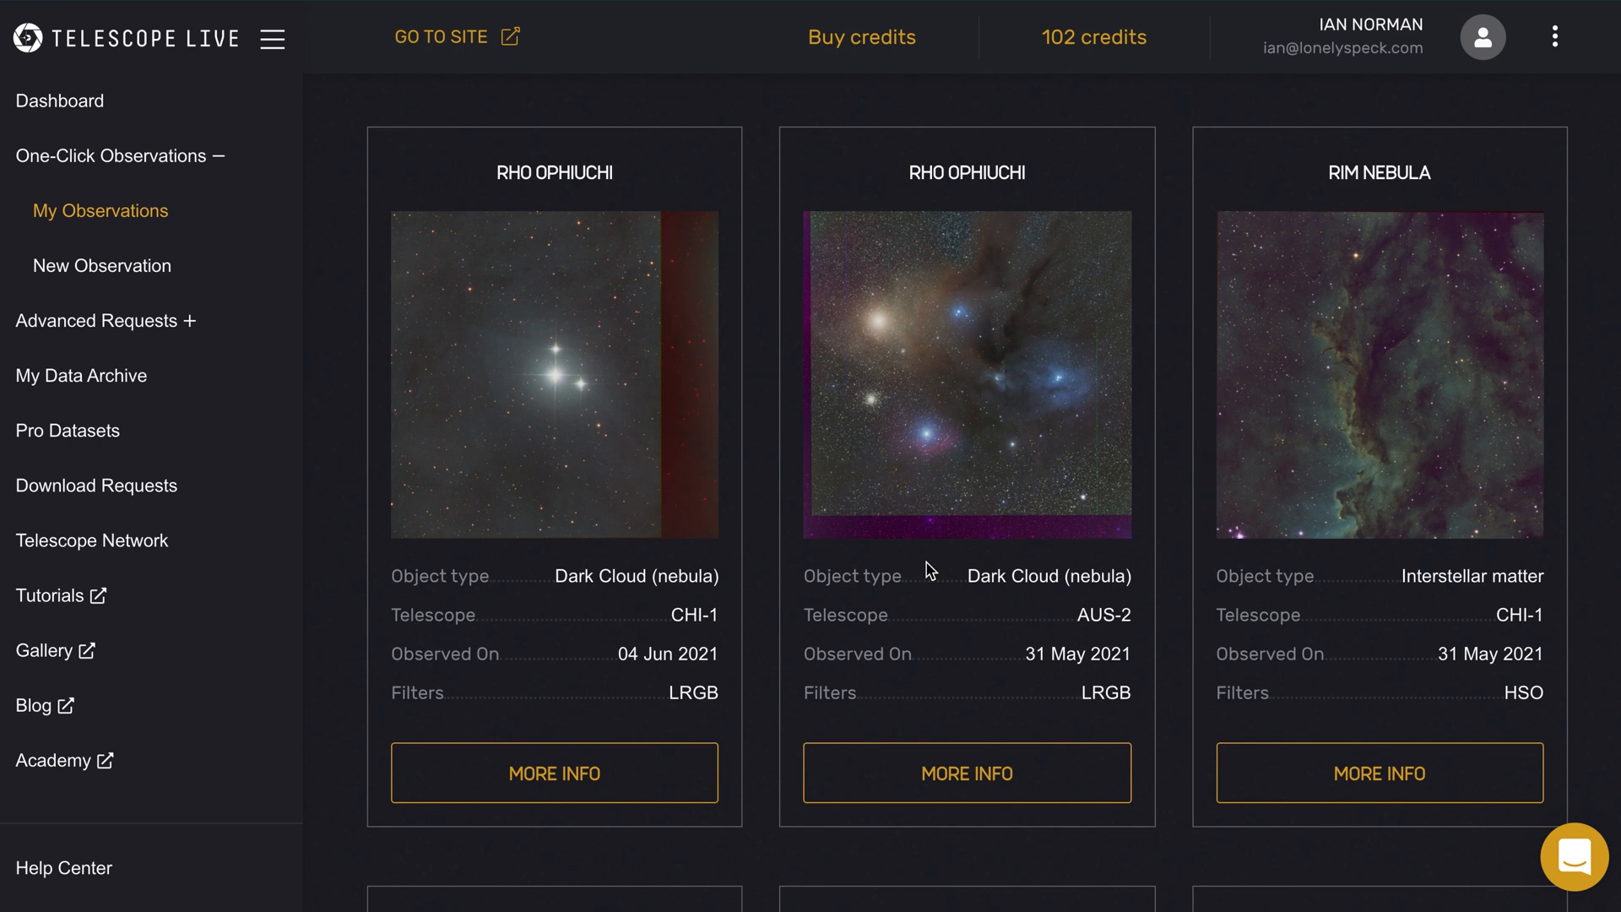
scroll(1028, 442, down, 2)
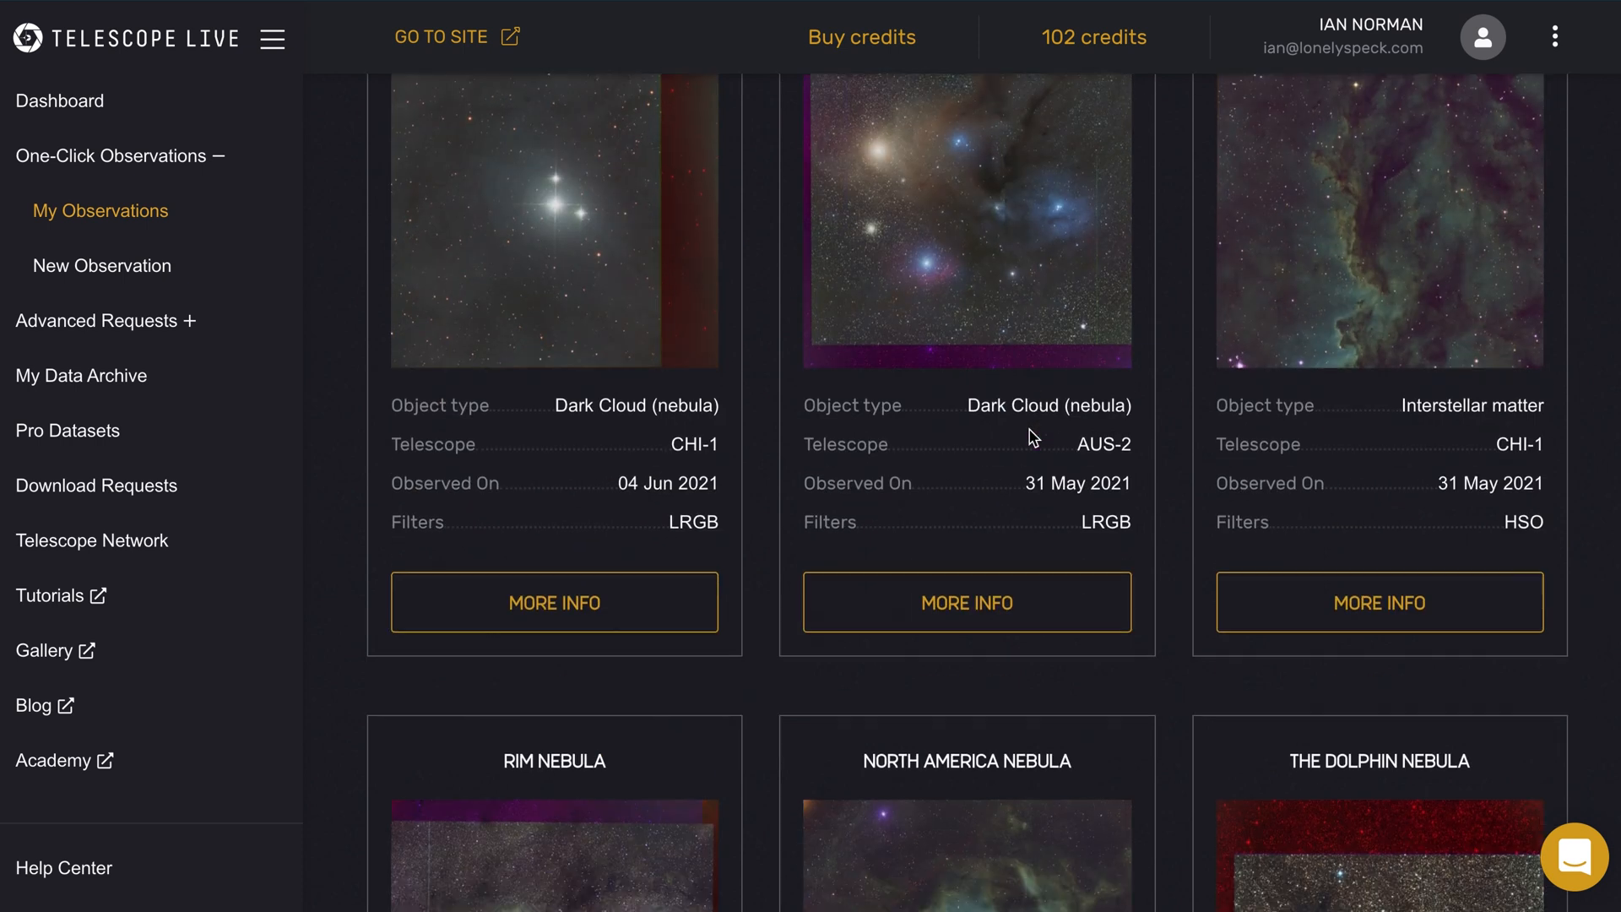
click(974, 601)
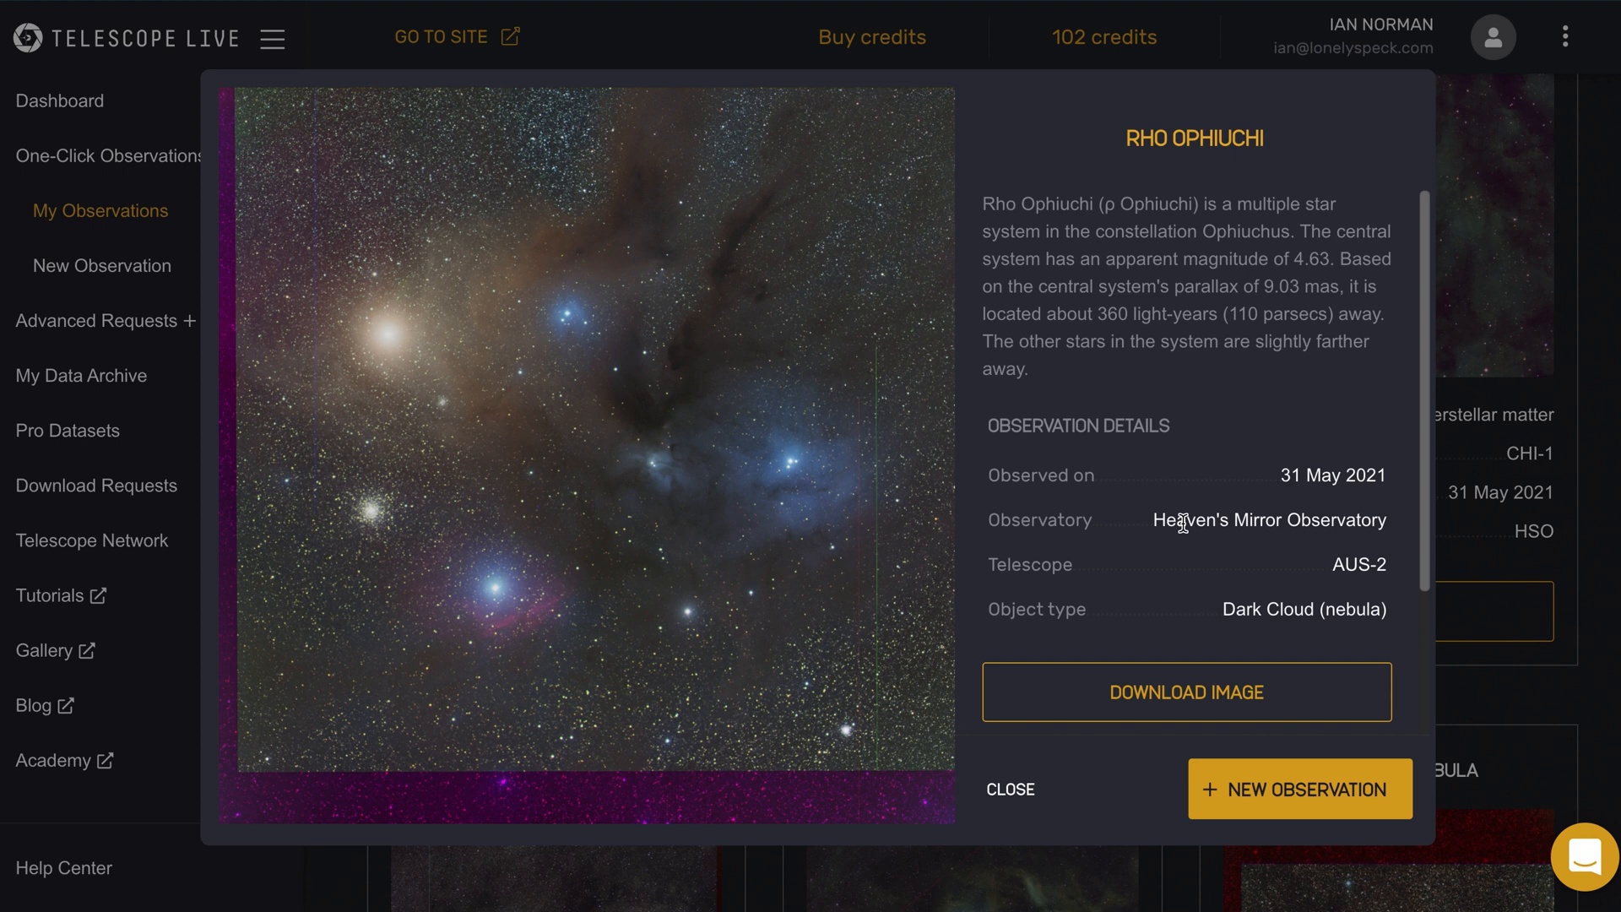
scroll(1183, 523, down, 3)
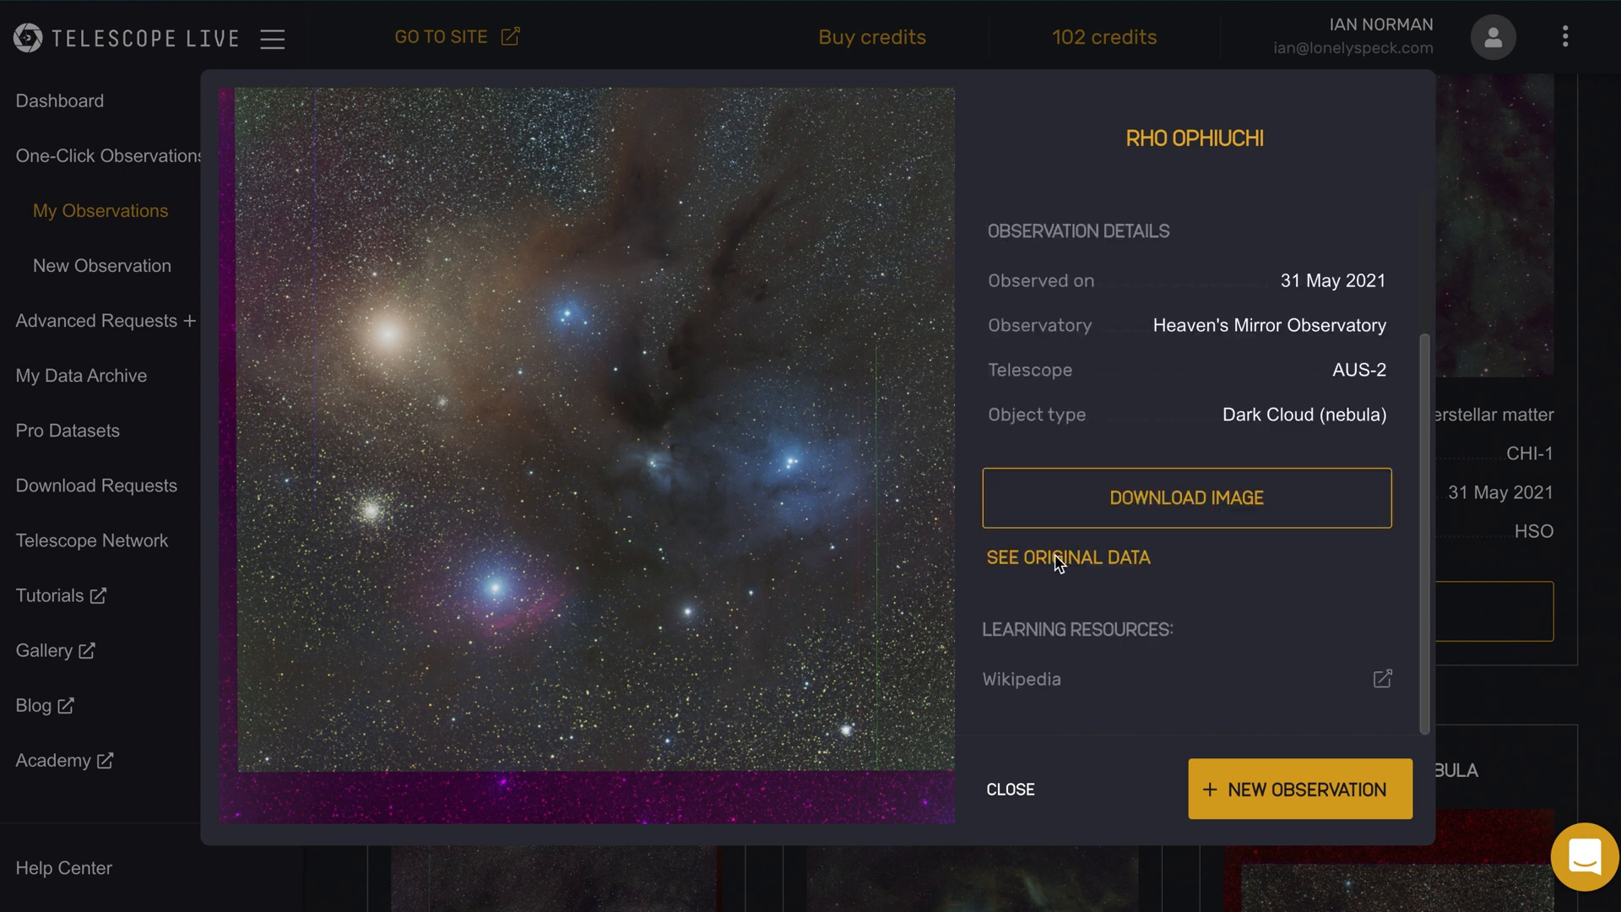
key(Escape)
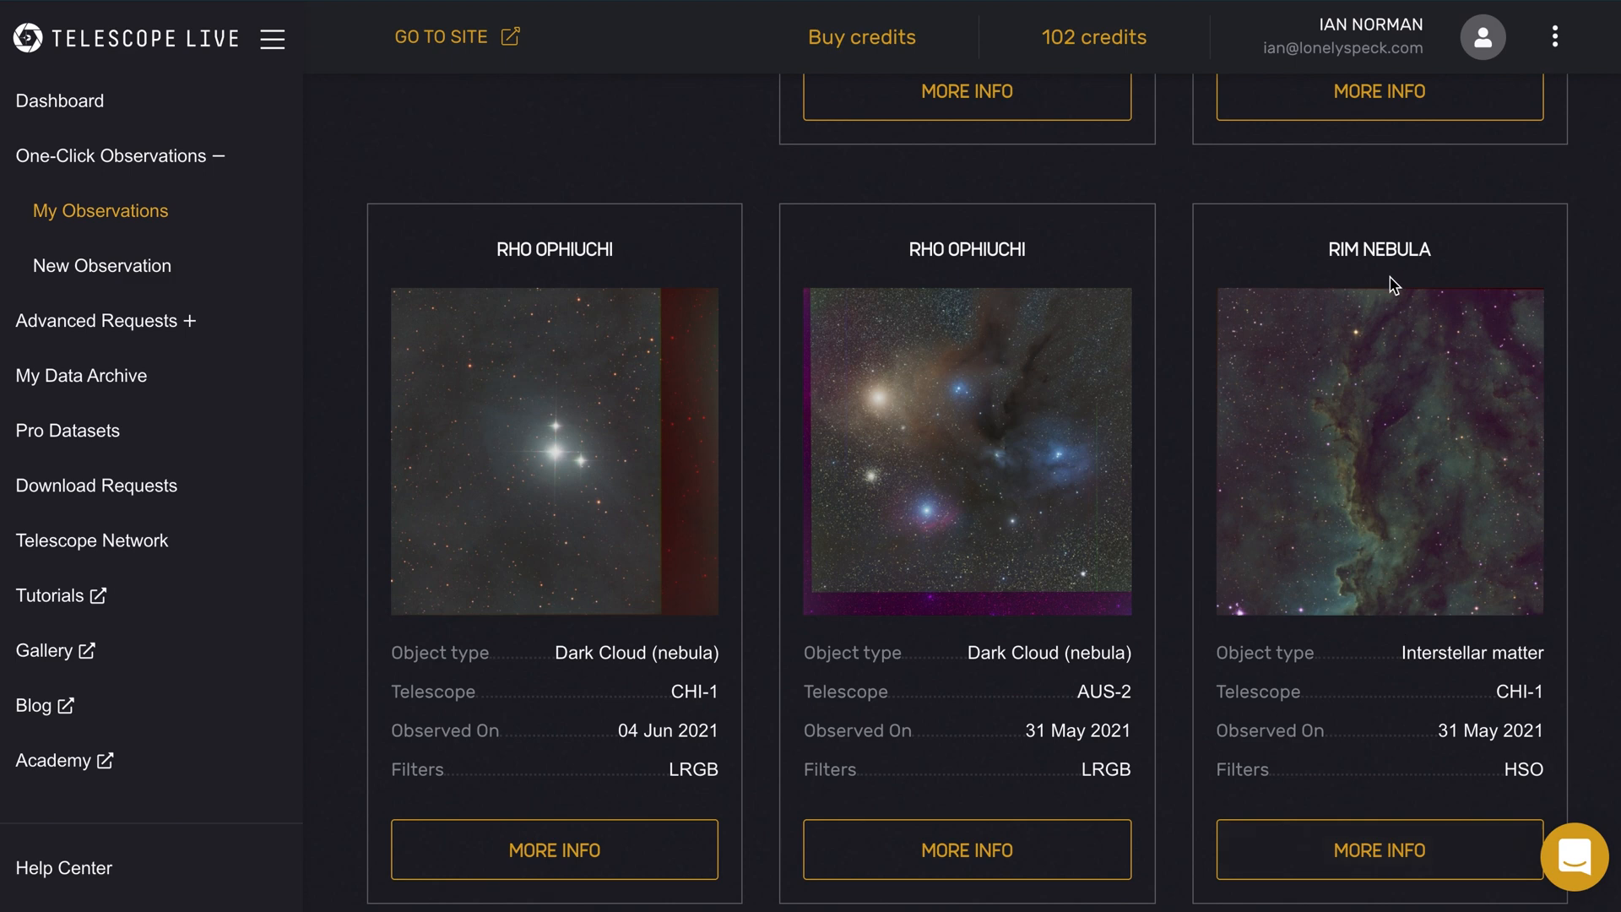
- Review the details of the CHI-1 Rim Nebula observation from 31 May 2021 and open its original data
click(1431, 867)
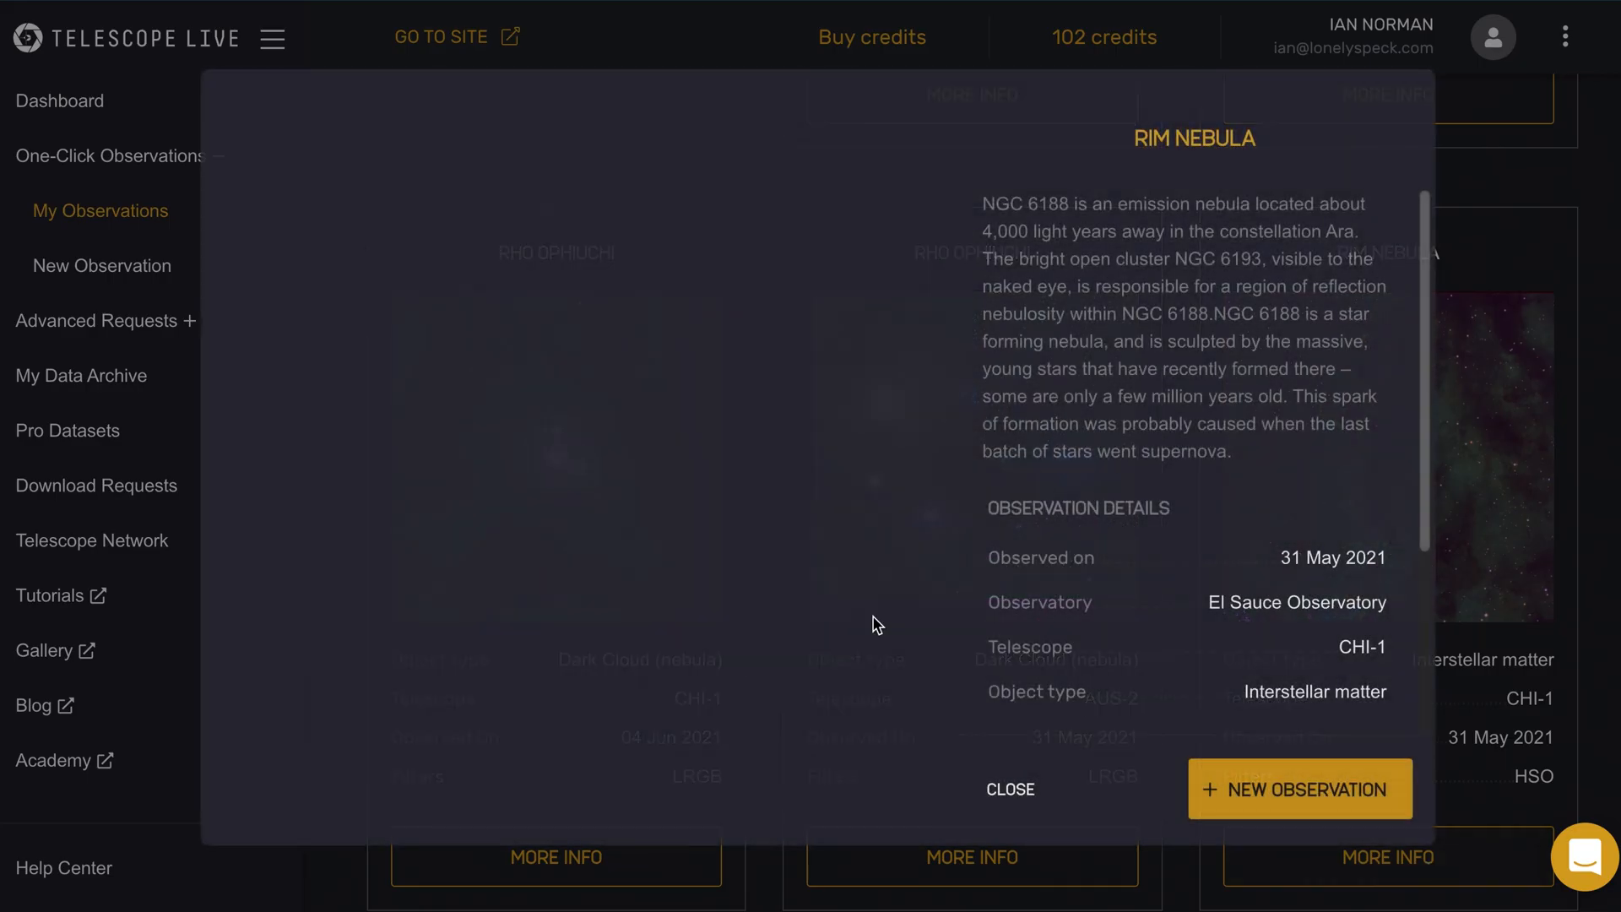
scroll(1199, 460, down, 3)
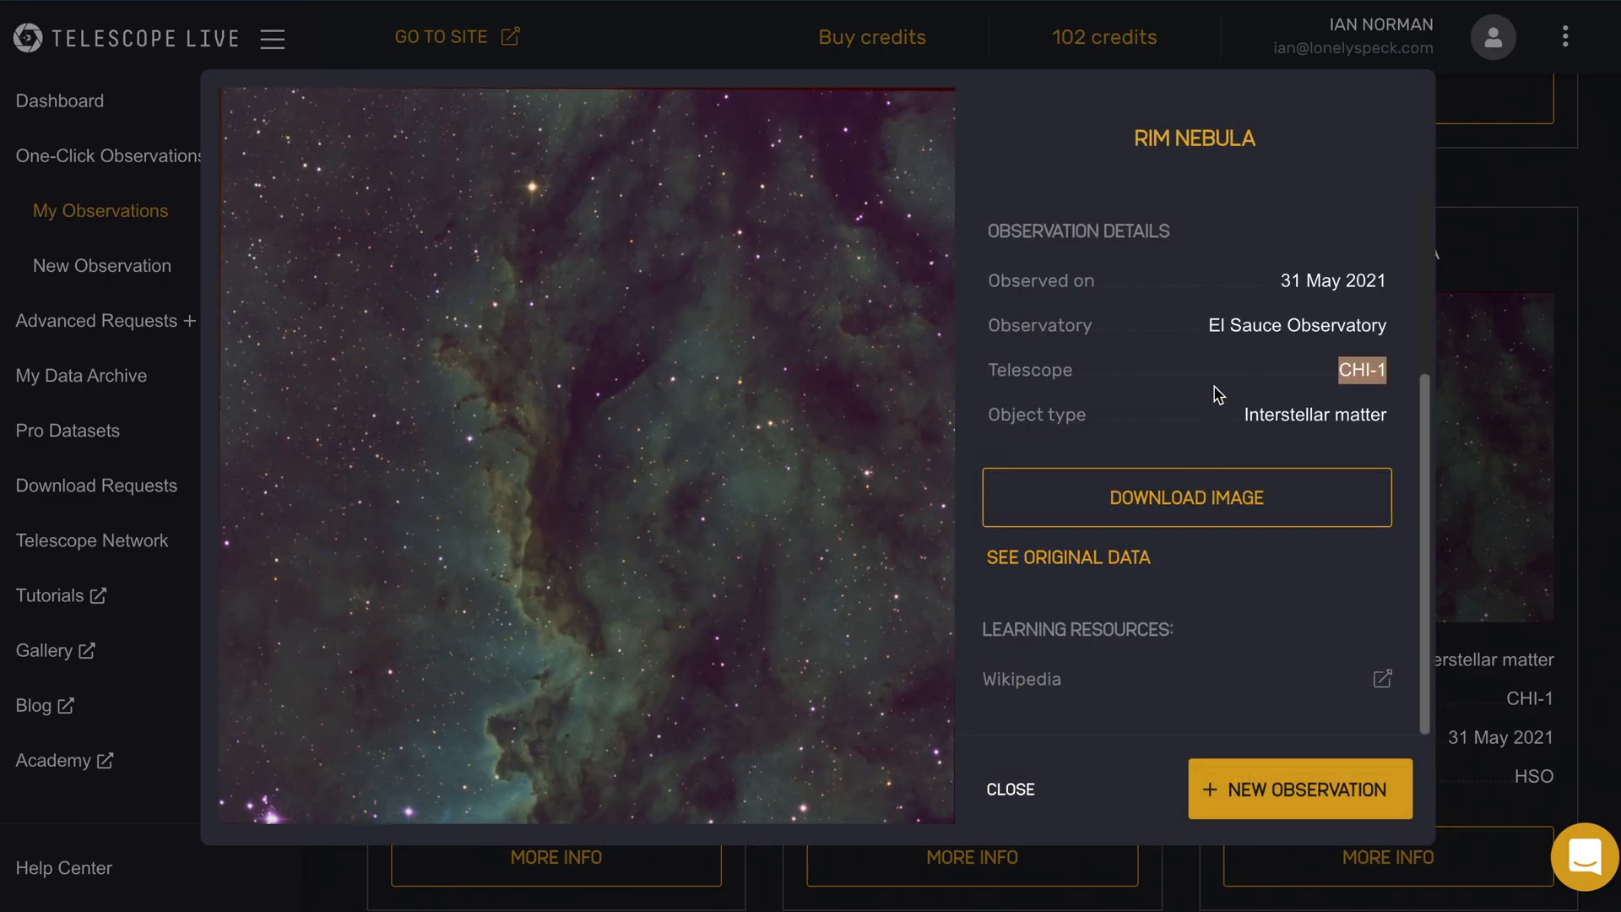
scroll(1220, 391, up, 3)
click(1343, 593)
scroll(1350, 612, down, 3)
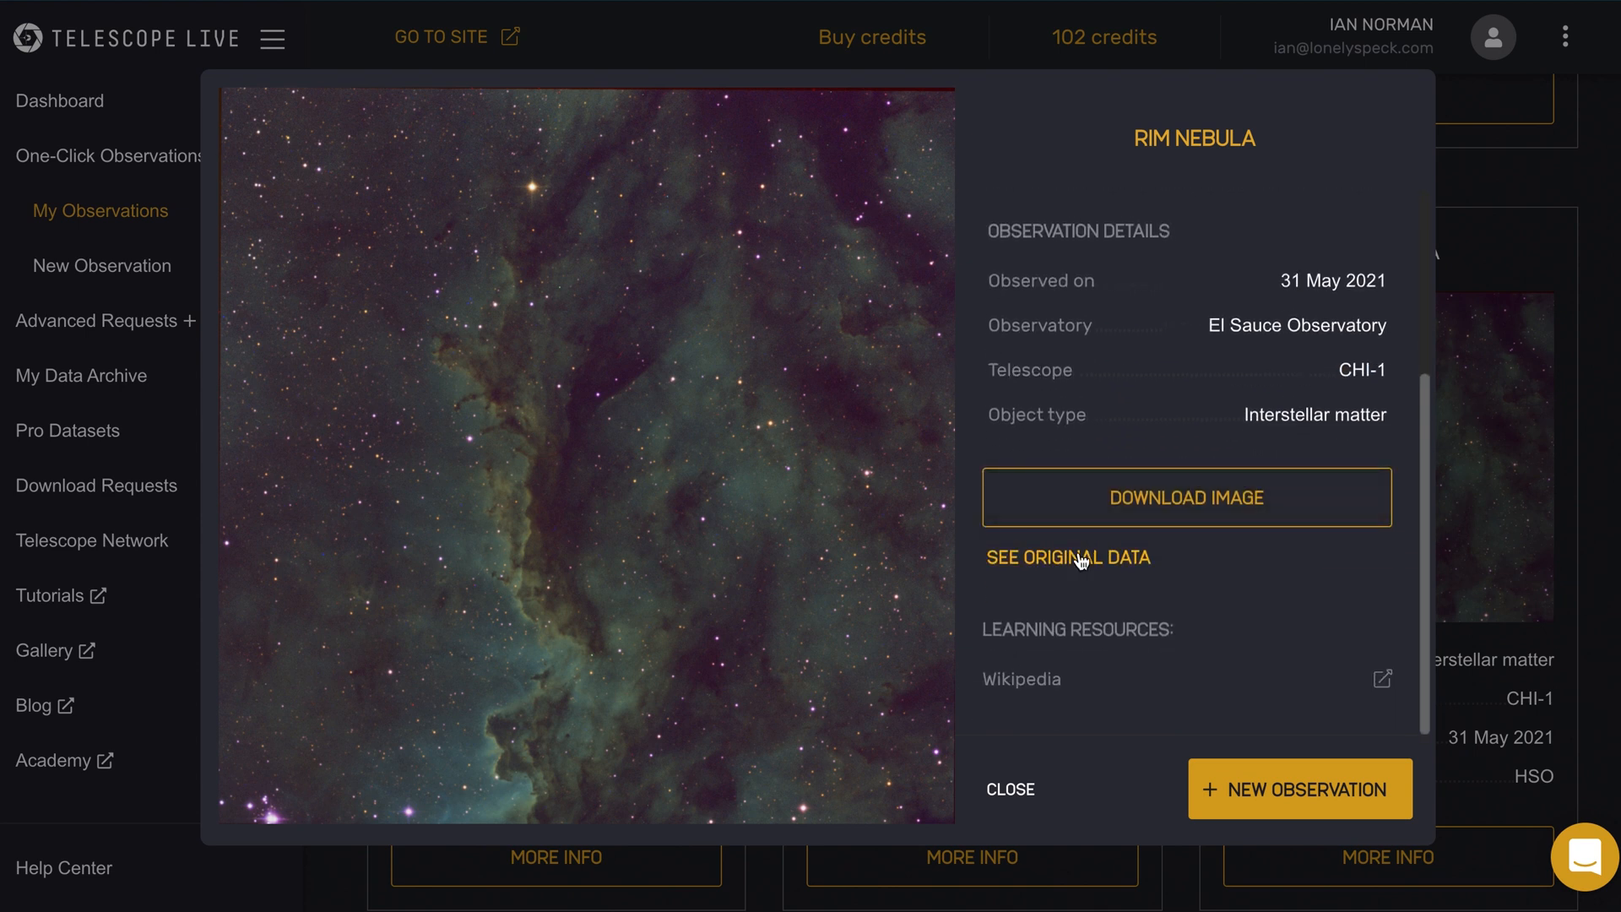
click(1079, 558)
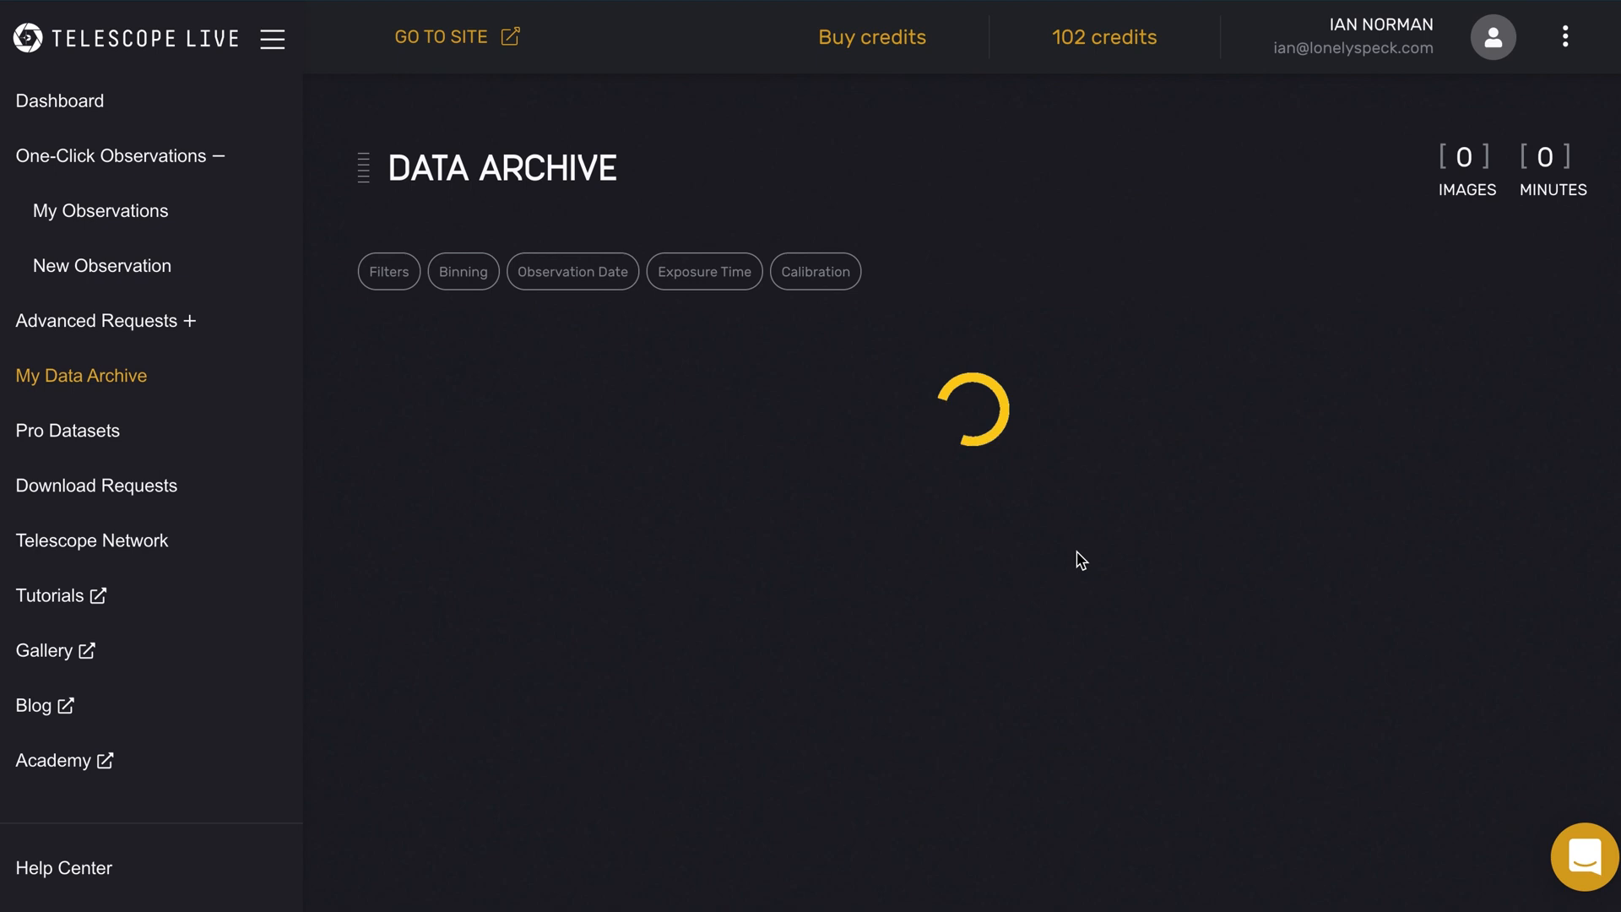
- Look over the Rim Nebula exposures and their filters, and preview the Halpha frame taken 23 May 2021 at 9:33 UTC
scroll(1022, 397, down, 1)
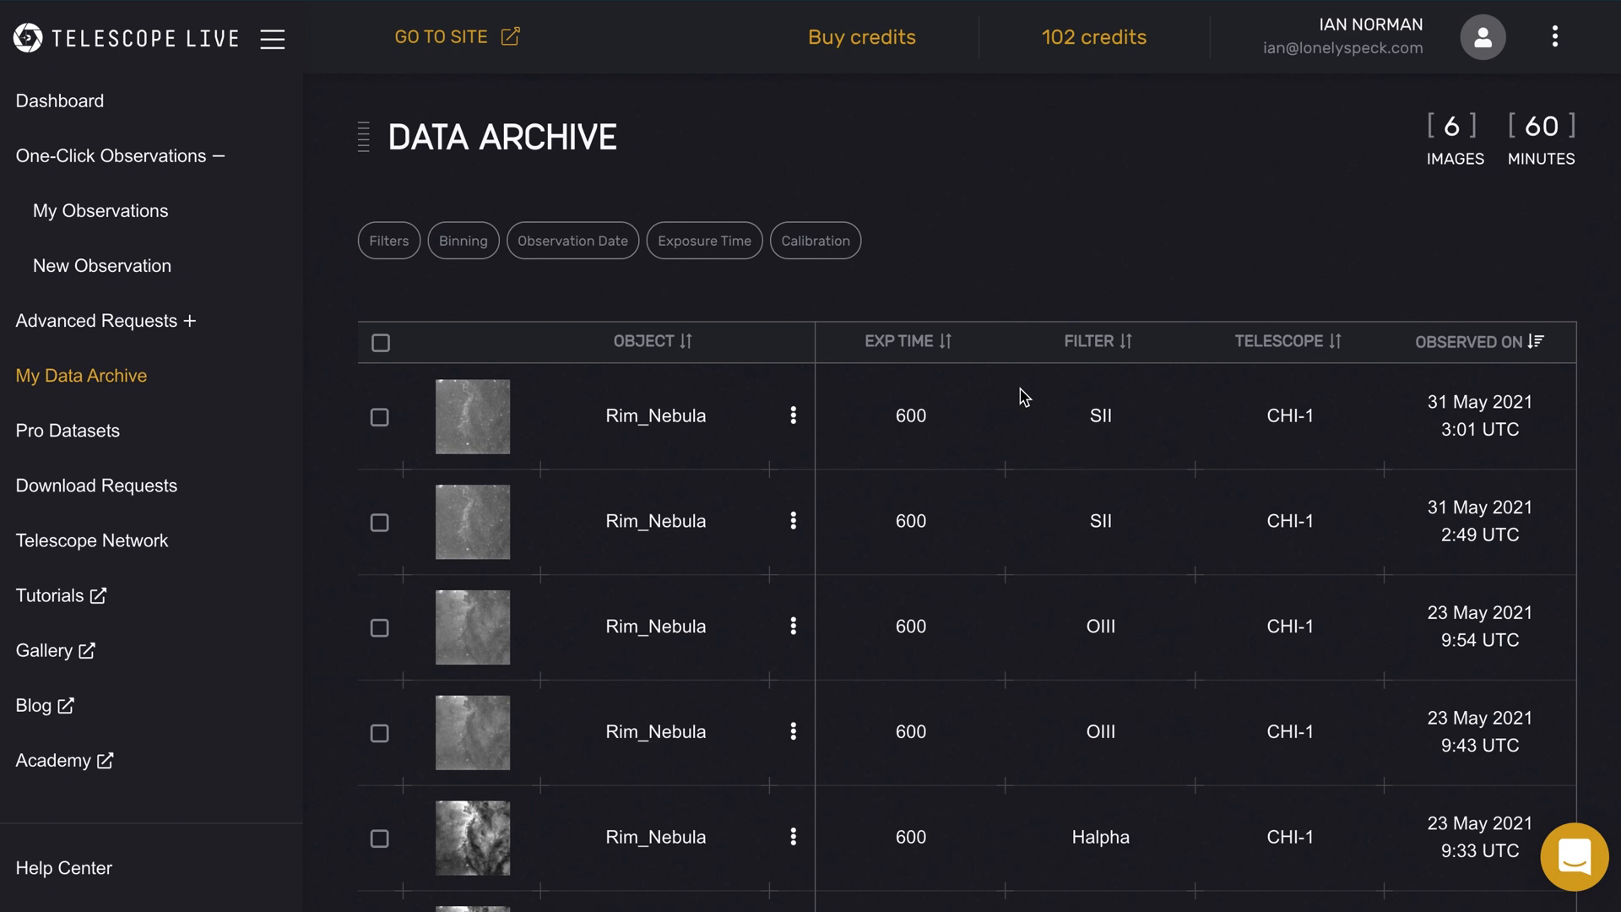
scroll(1024, 397, up, 1)
scroll(1025, 397, down, 4)
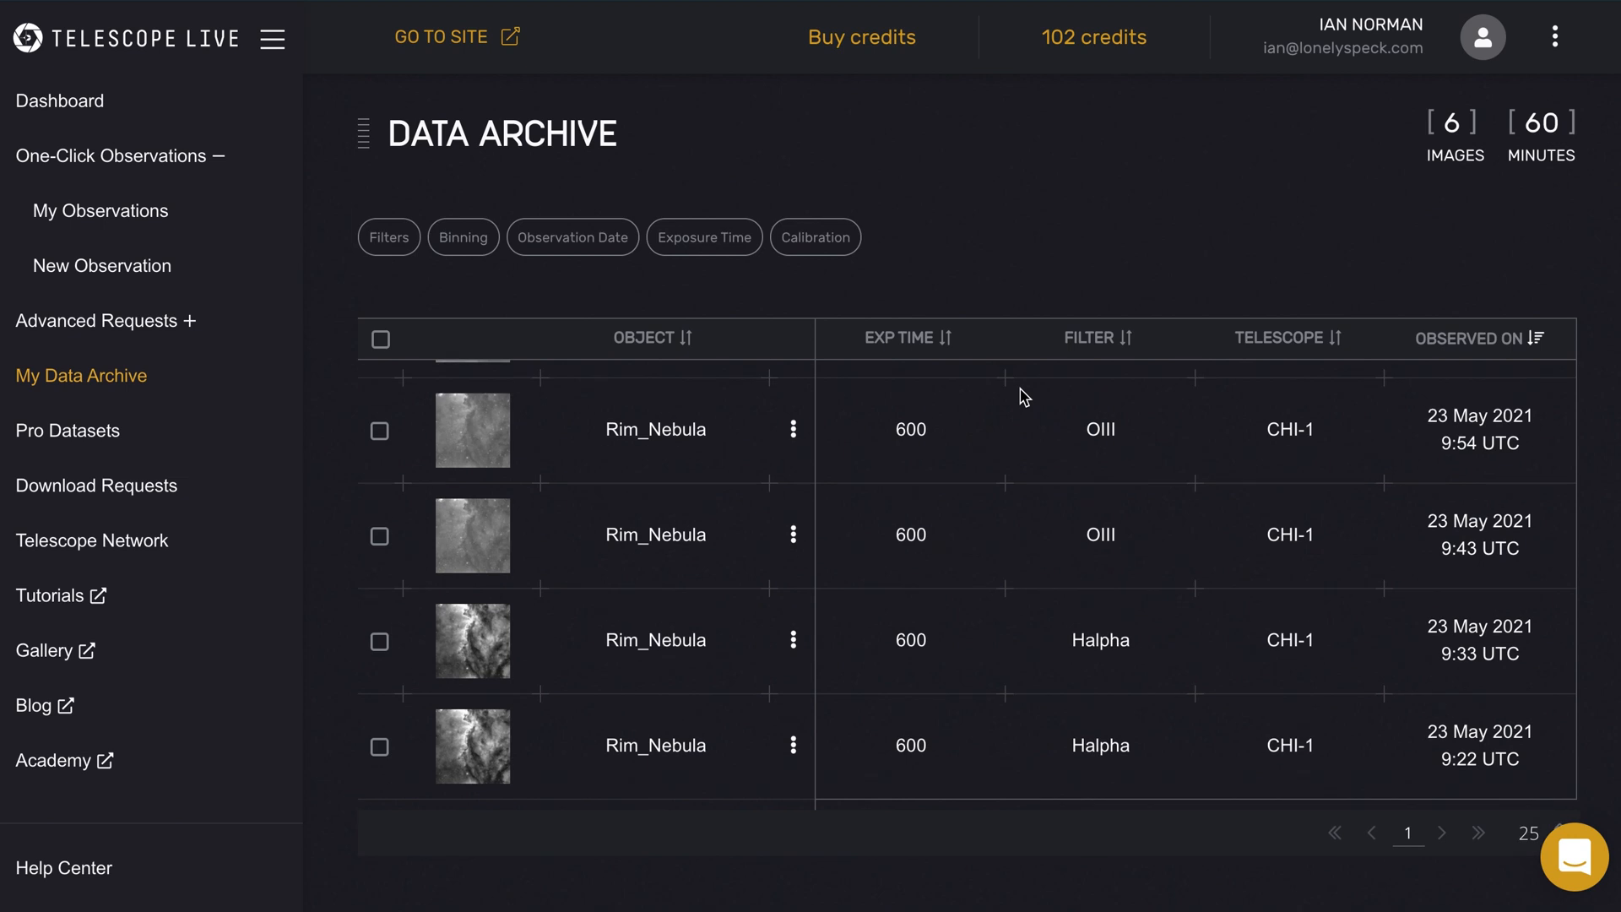
scroll(1025, 397, up, 4)
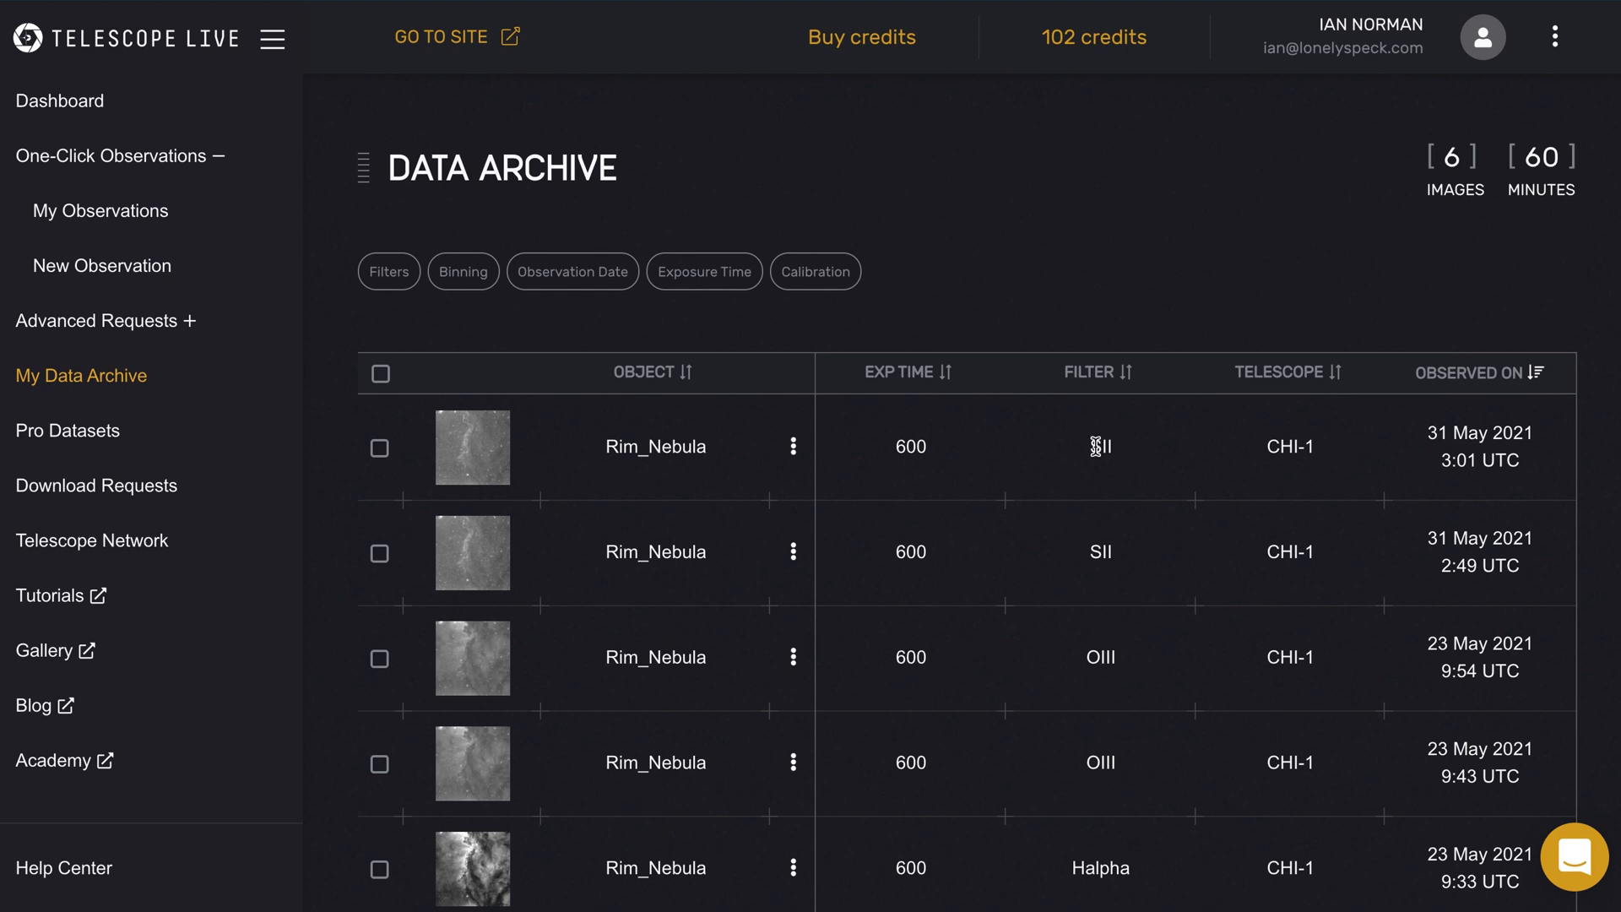
scroll(1155, 637, down, 2)
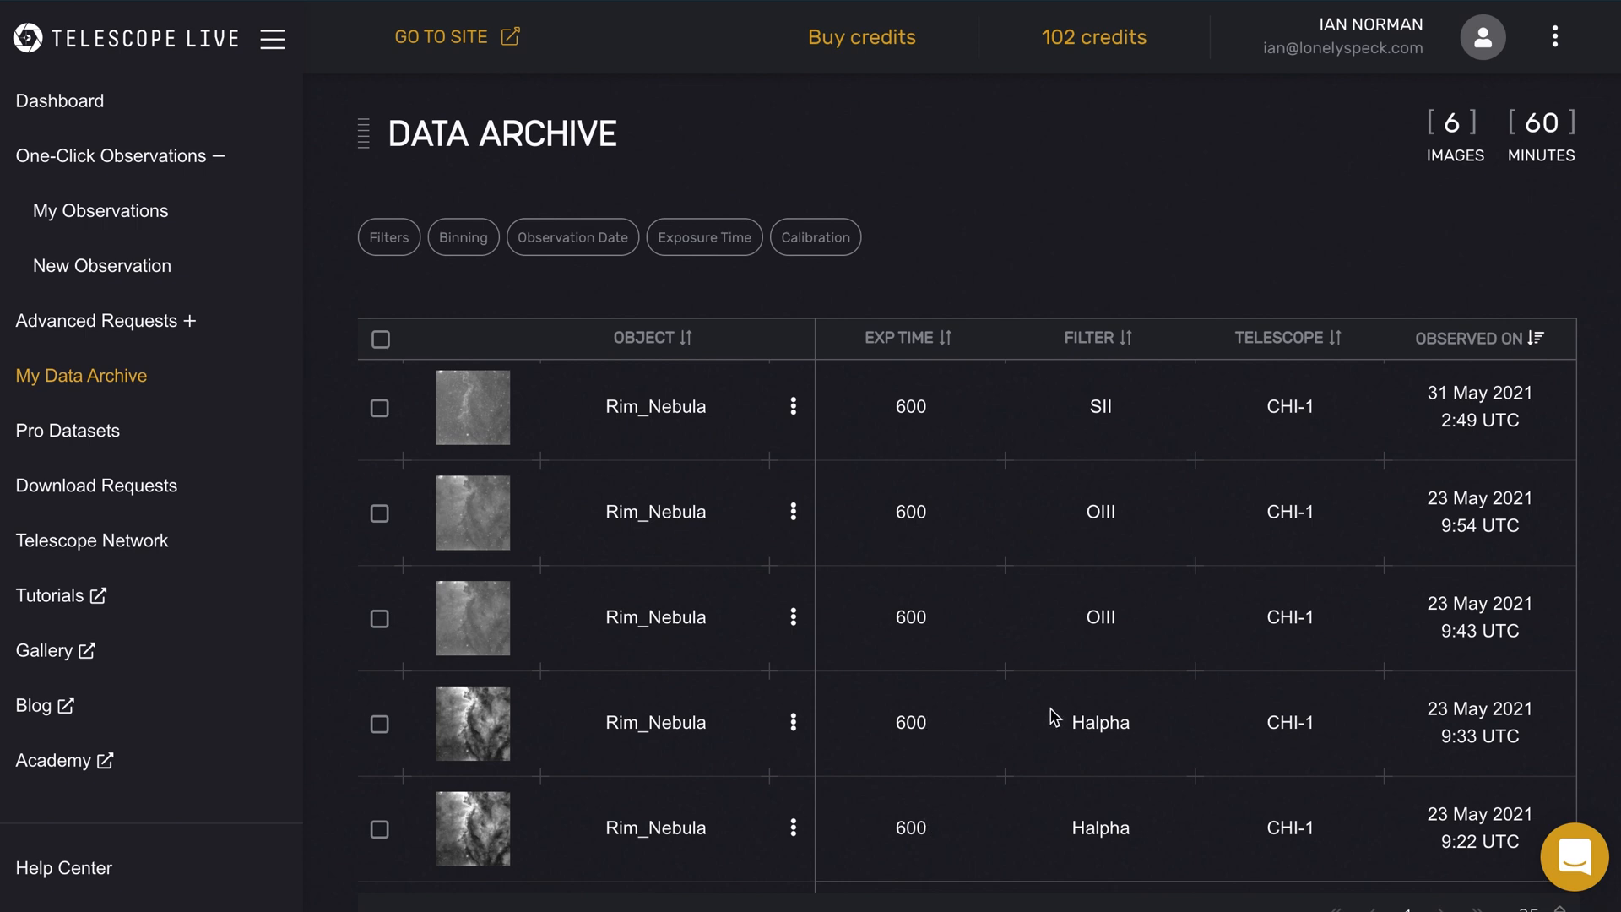
click(482, 735)
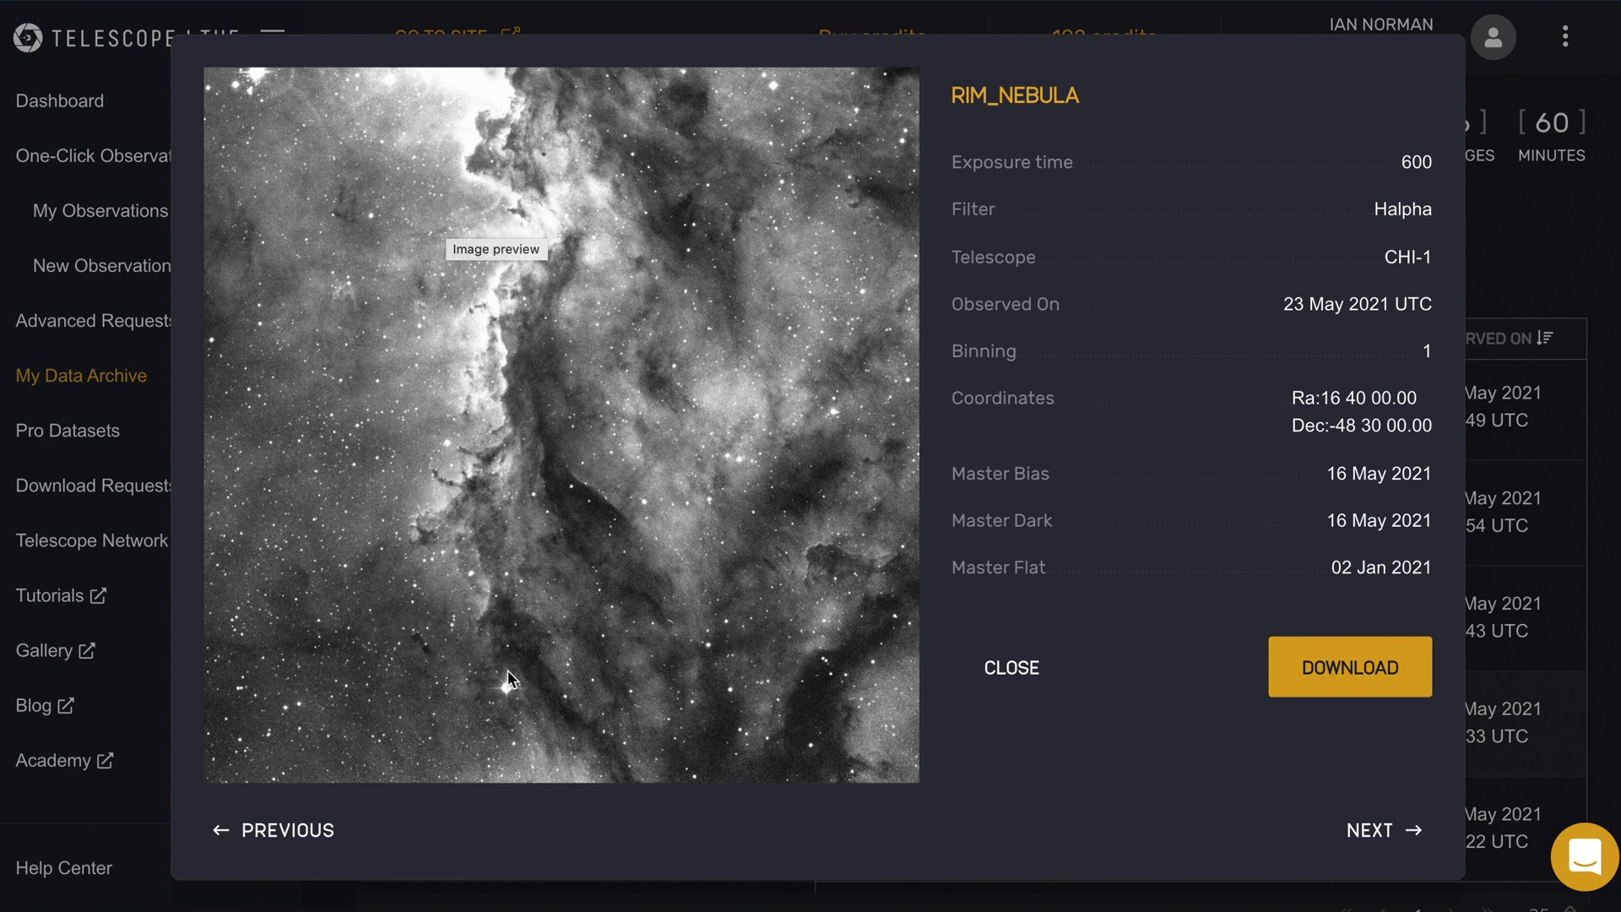
click(1030, 676)
- Select all the Rim Nebula images in the data archive and request their download
scroll(1049, 659, up, 3)
click(380, 375)
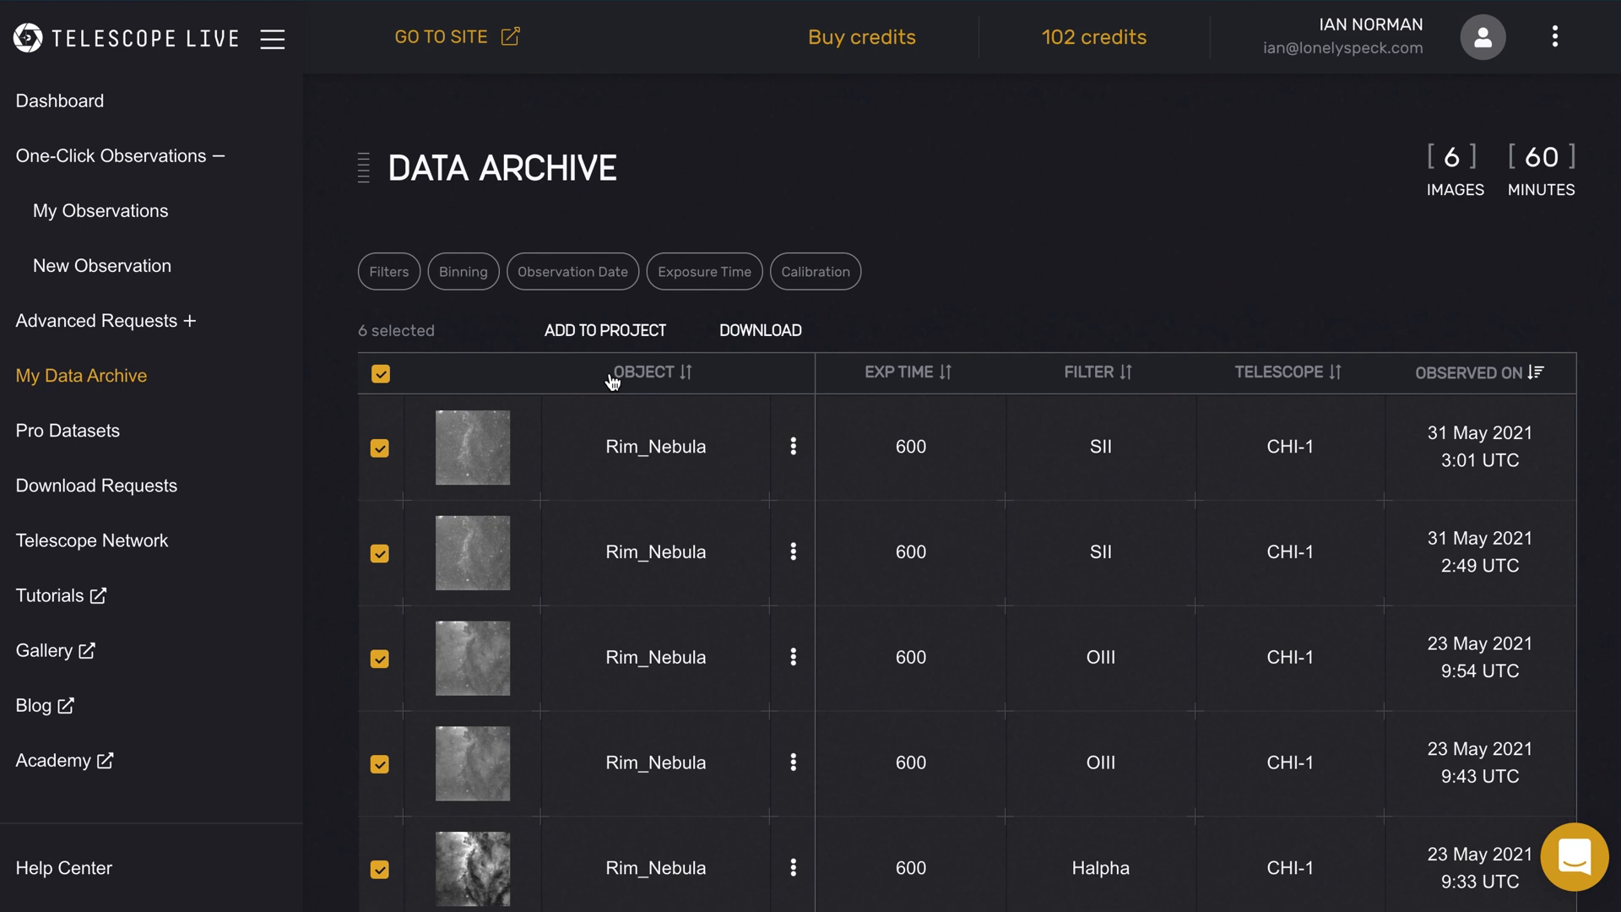
click(760, 340)
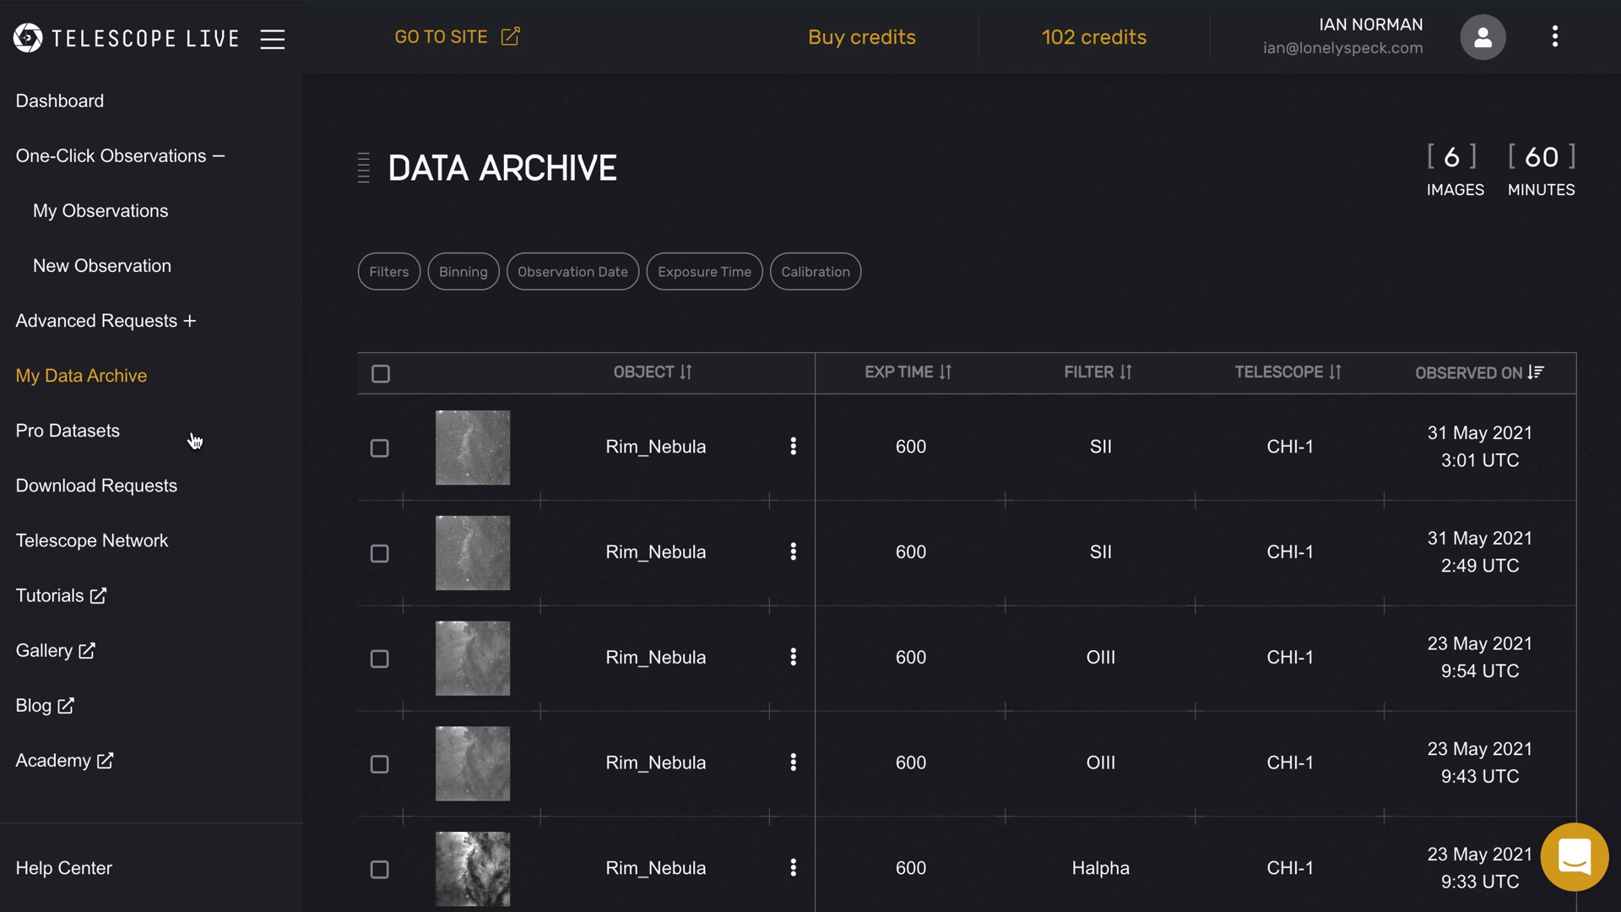
- Open the download requests and save the completed Rim_Nebula download to the computer
click(55, 494)
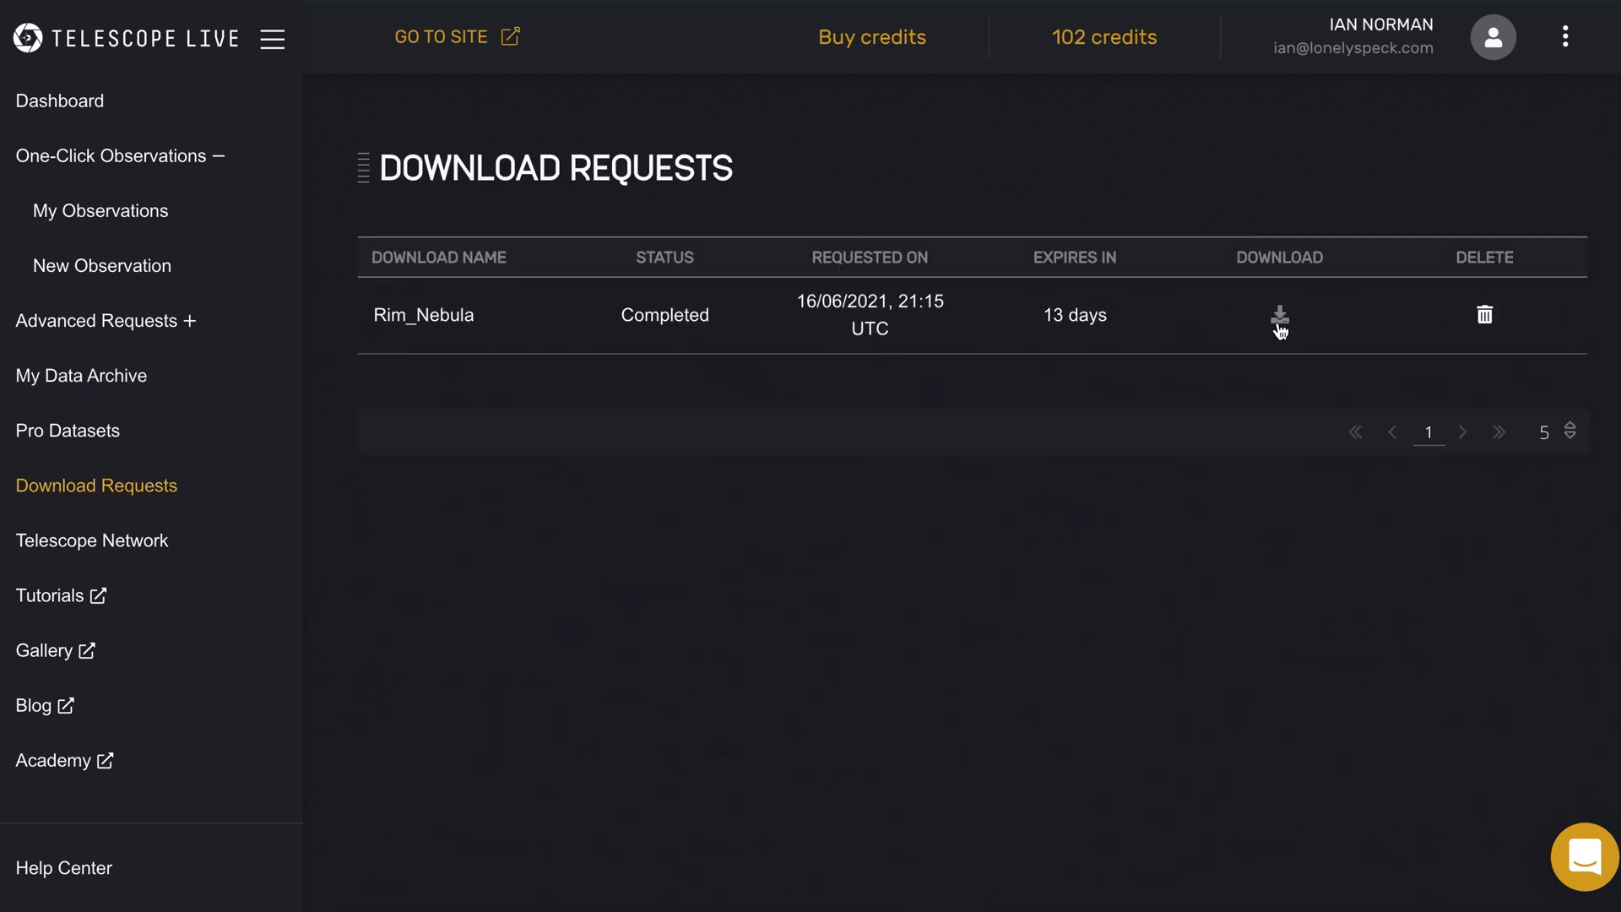
click(1280, 319)
click(1236, 748)
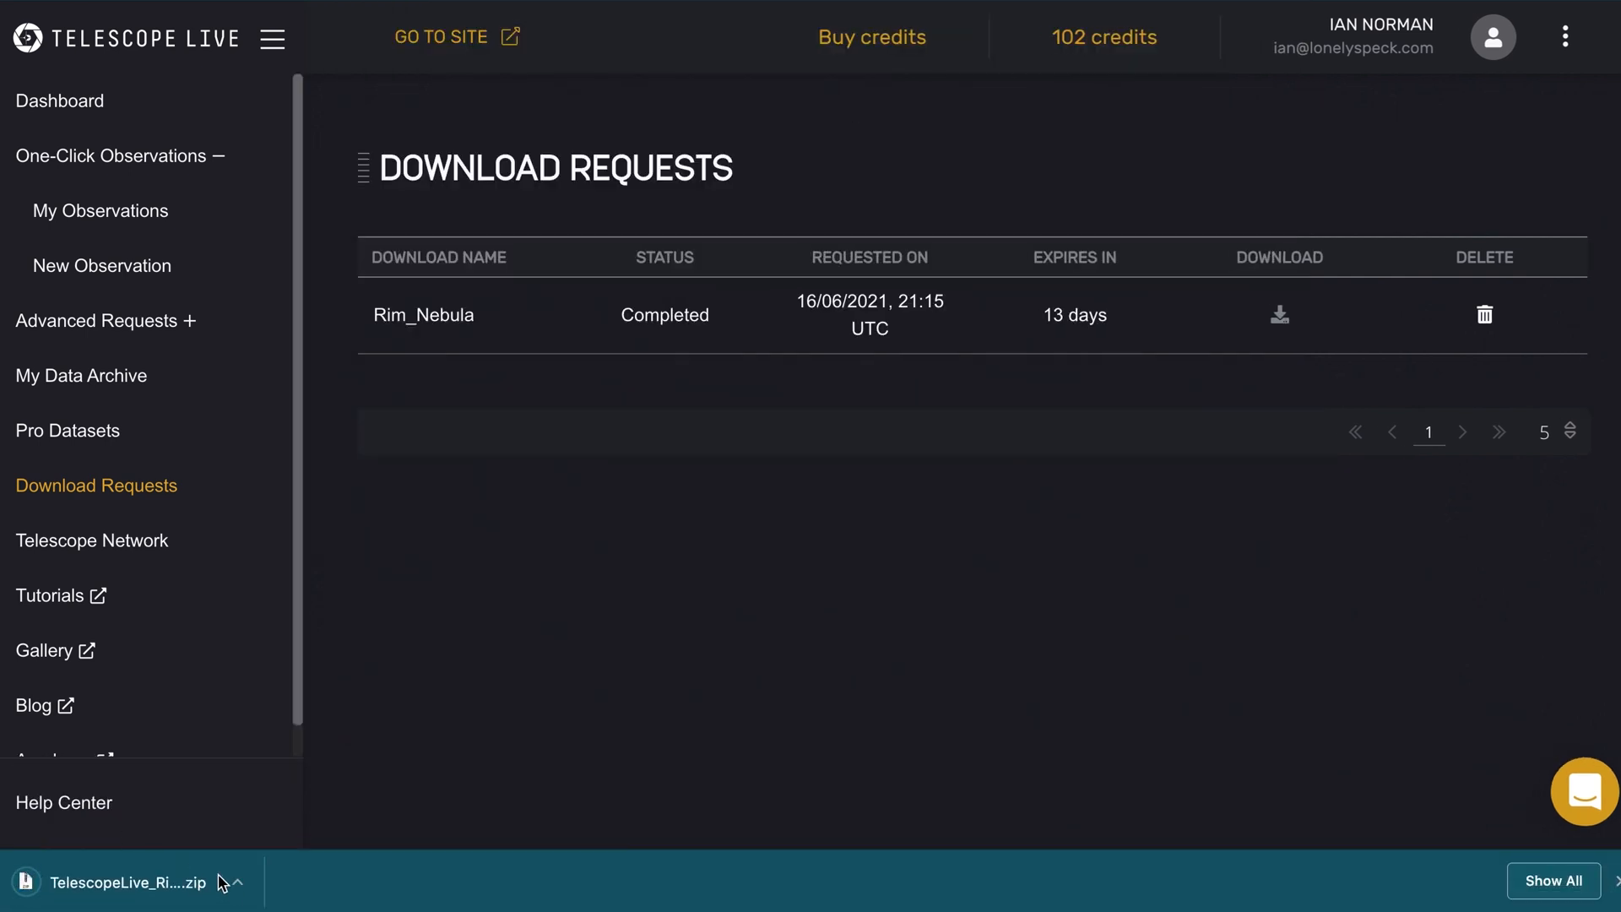
- Show the downloaded zip in Finder, extract it, and list the Processed folder's FITS files in an enlarged window
click(235, 882)
click(354, 858)
double_click(607, 96)
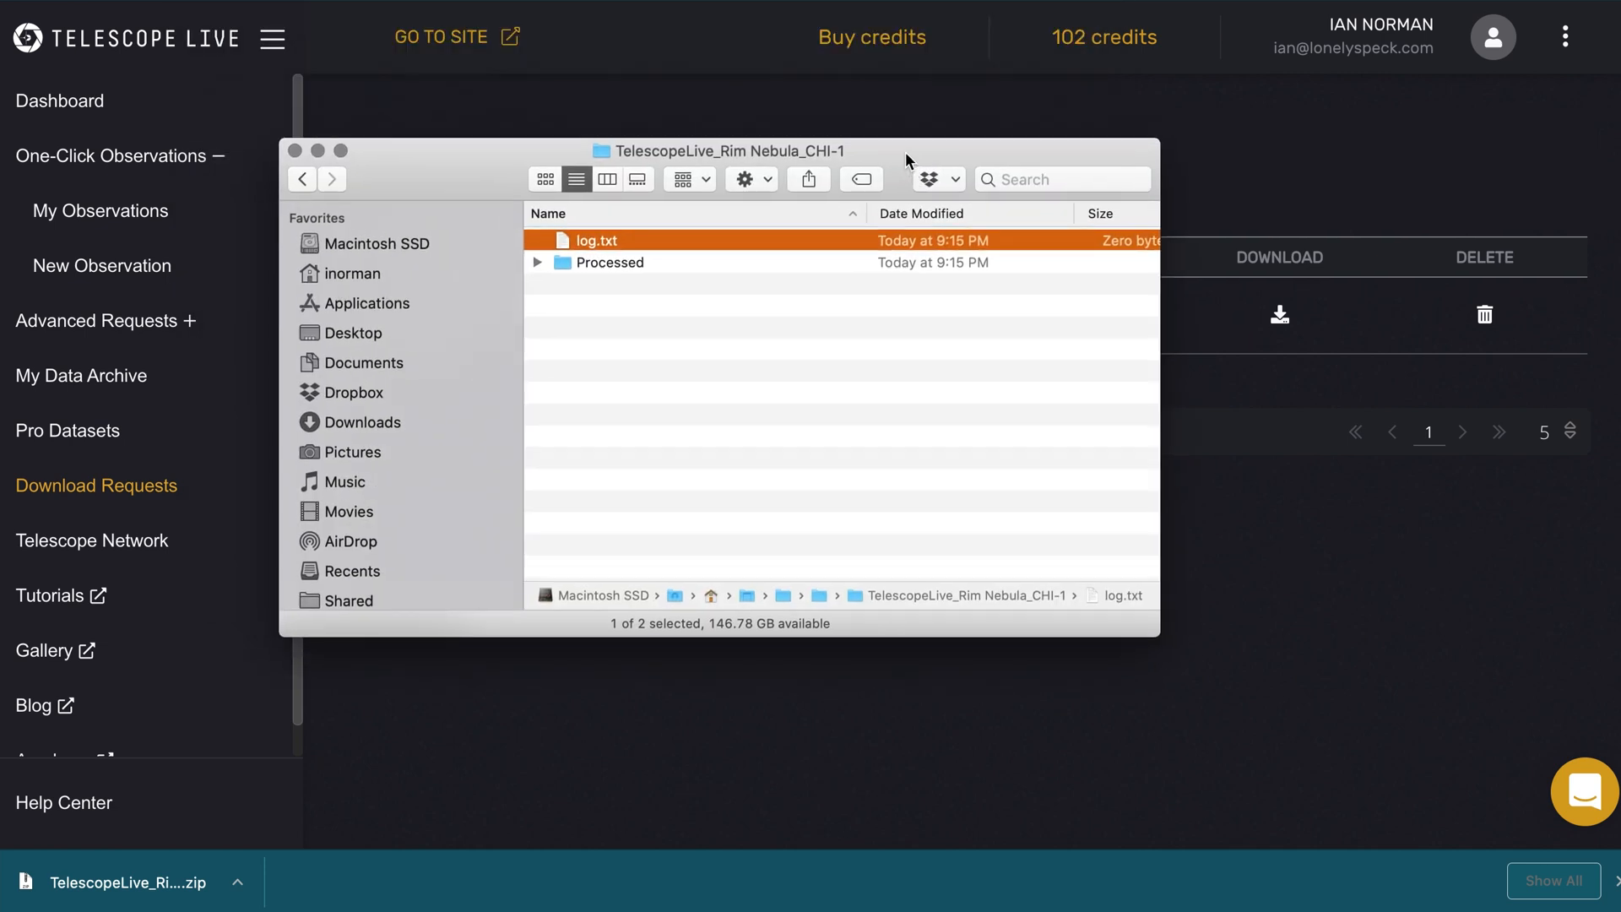
click(533, 255)
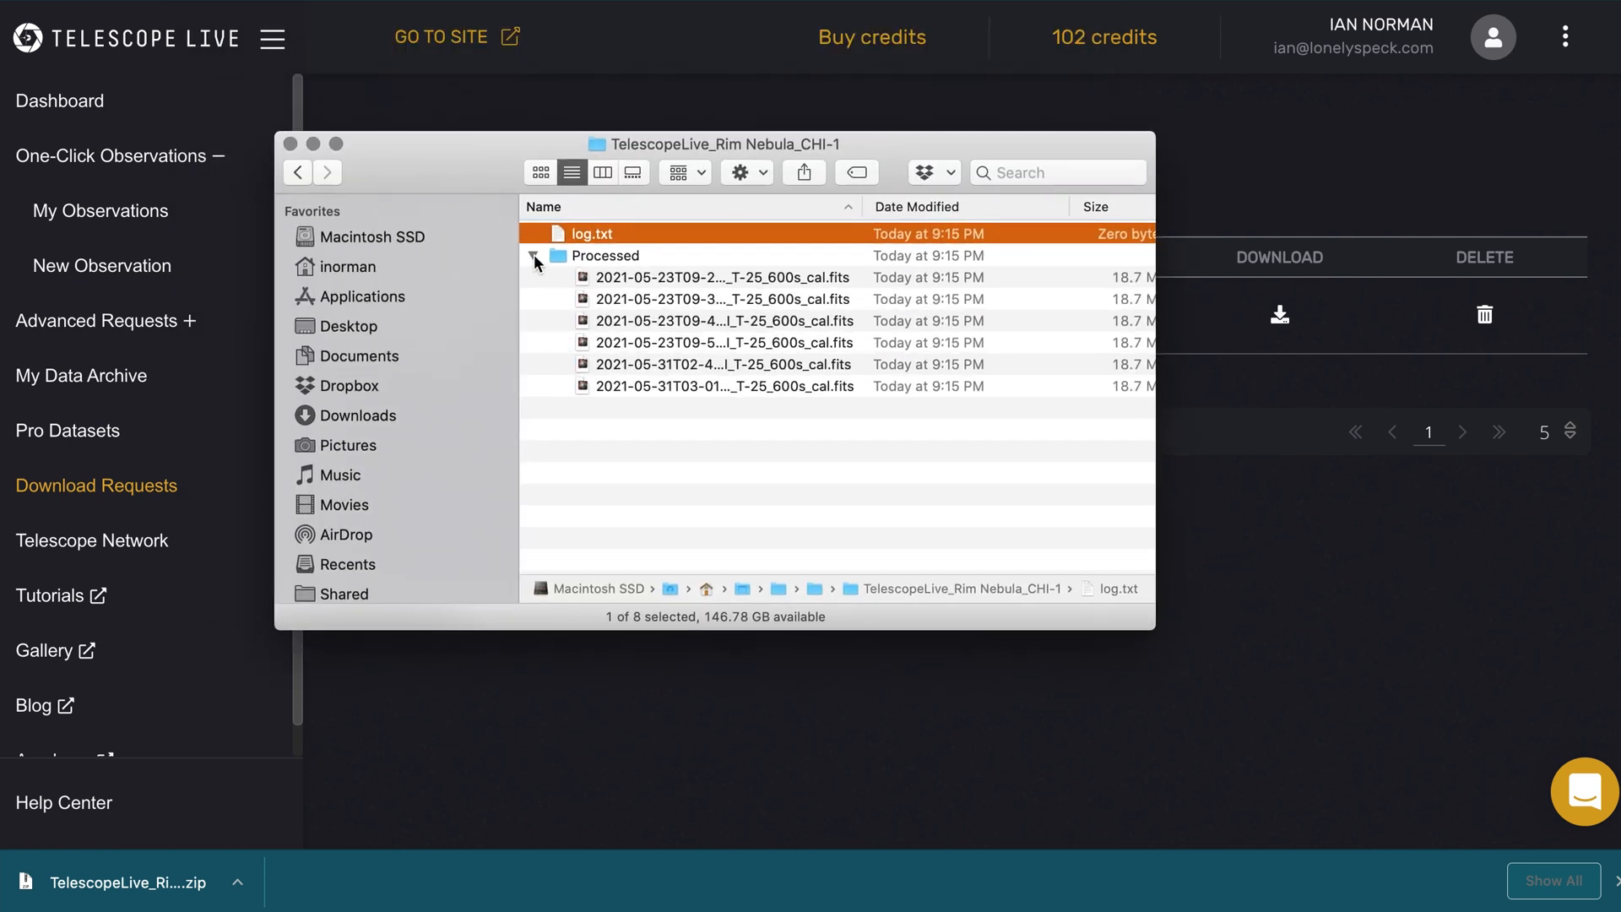
drag(1153, 628, 1506, 854)
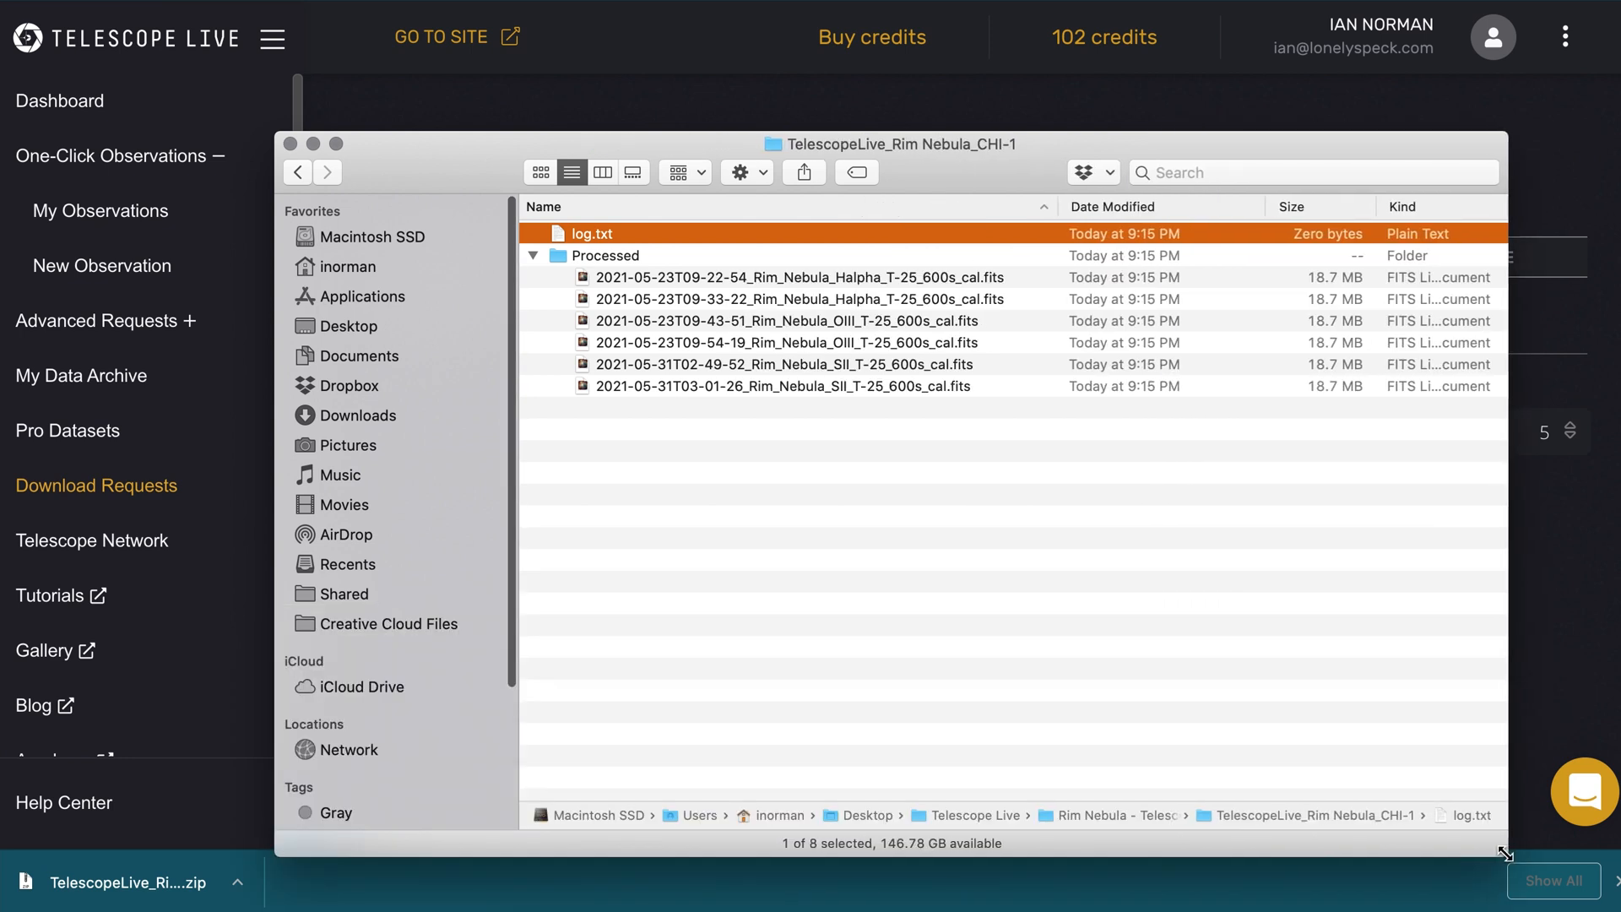
drag(1047, 138, 897, 0)
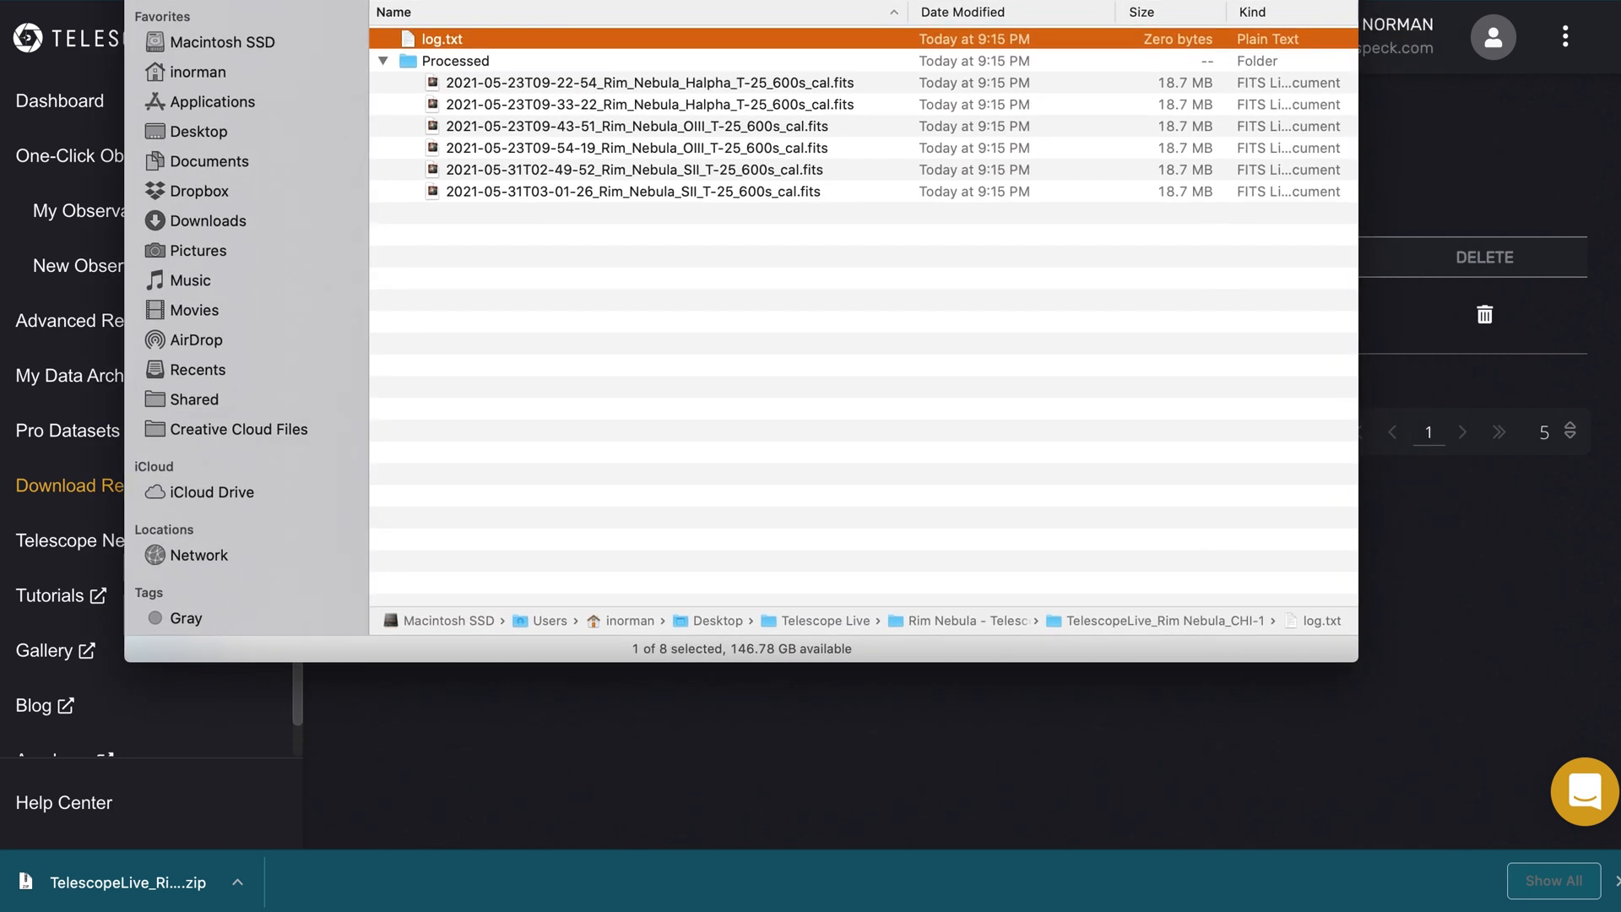
drag(1351, 657, 1421, 803)
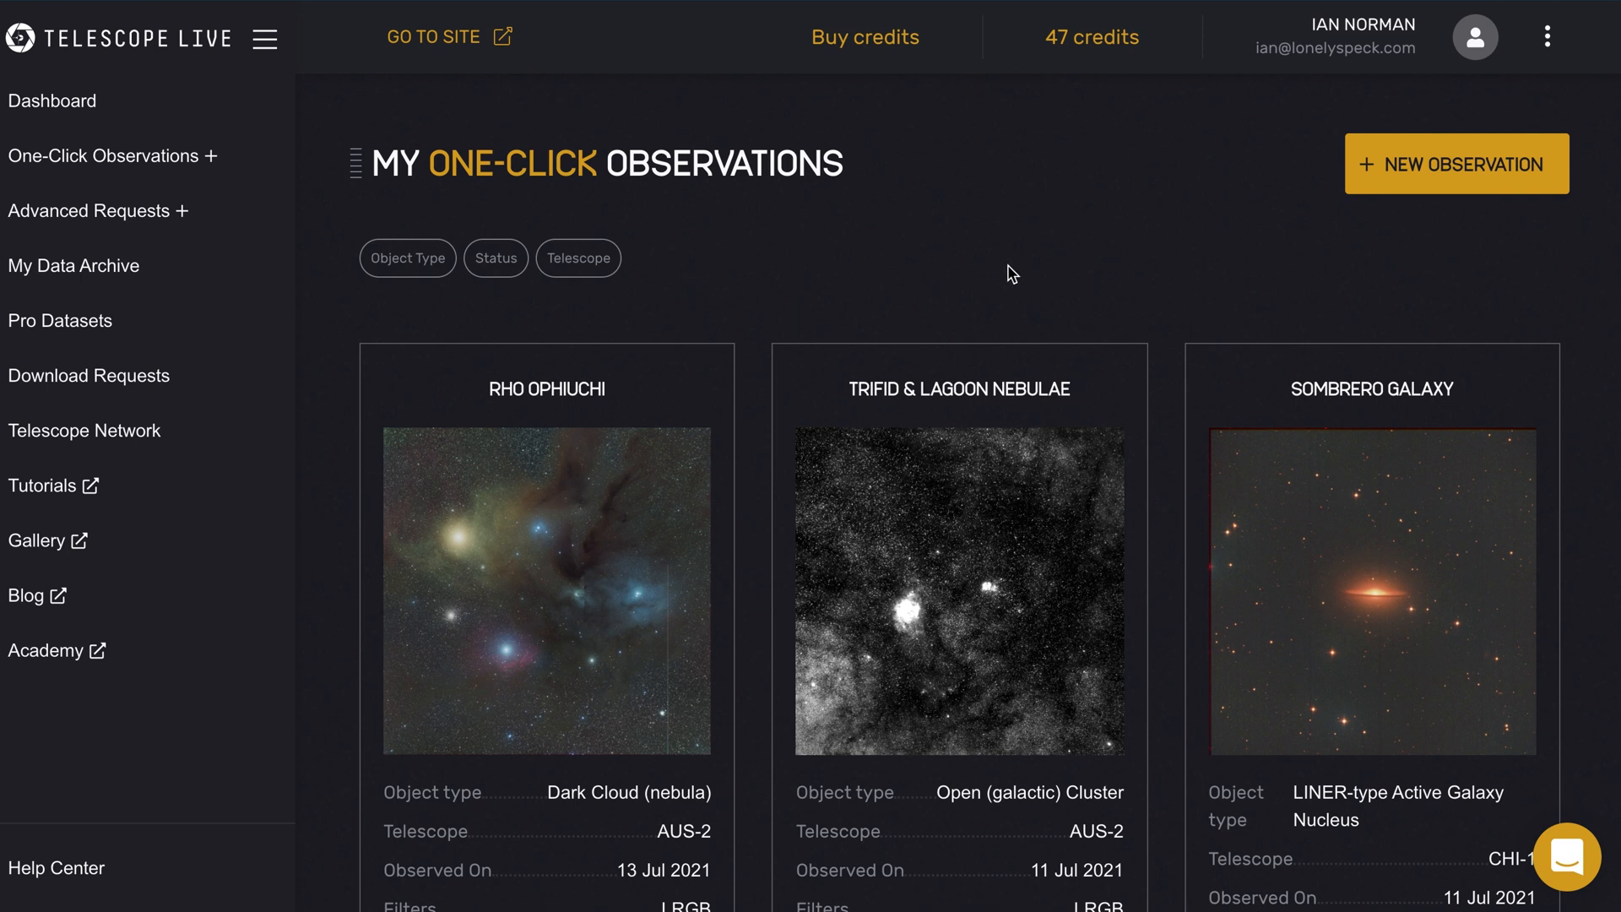
- Look through your One-Click Observations, loading more entries twice to find the repeated Rho Ophiuchi observations
scroll(1409, 333, down, 1)
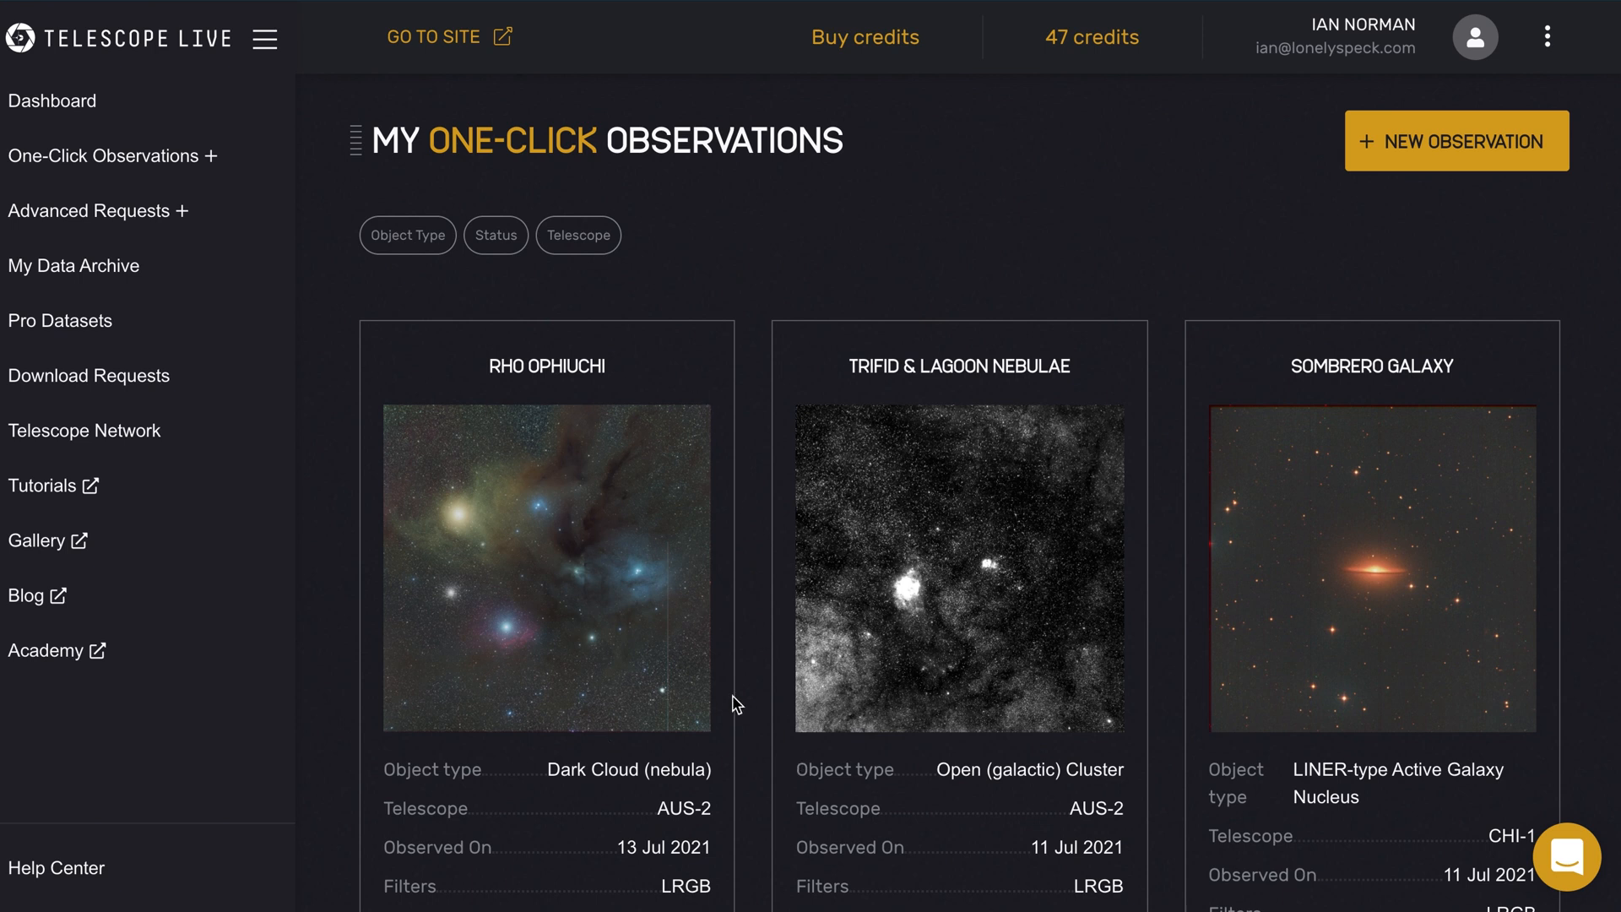
scroll(933, 356, down, 1)
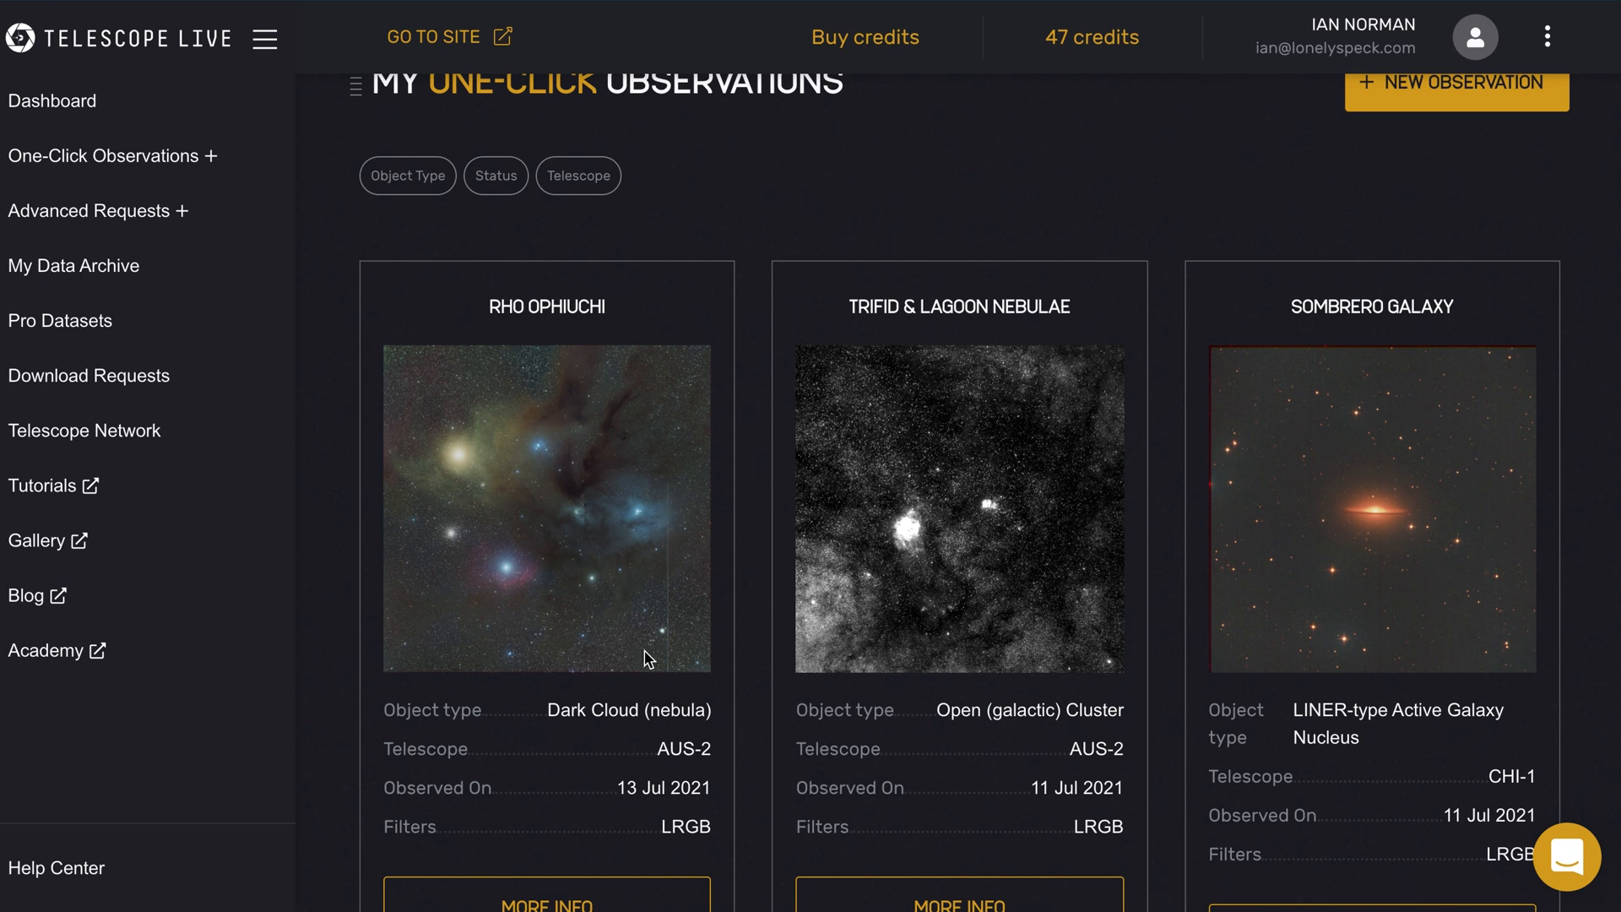
scroll(802, 743, down, 10)
click(955, 840)
scroll(1106, 770, down, 5)
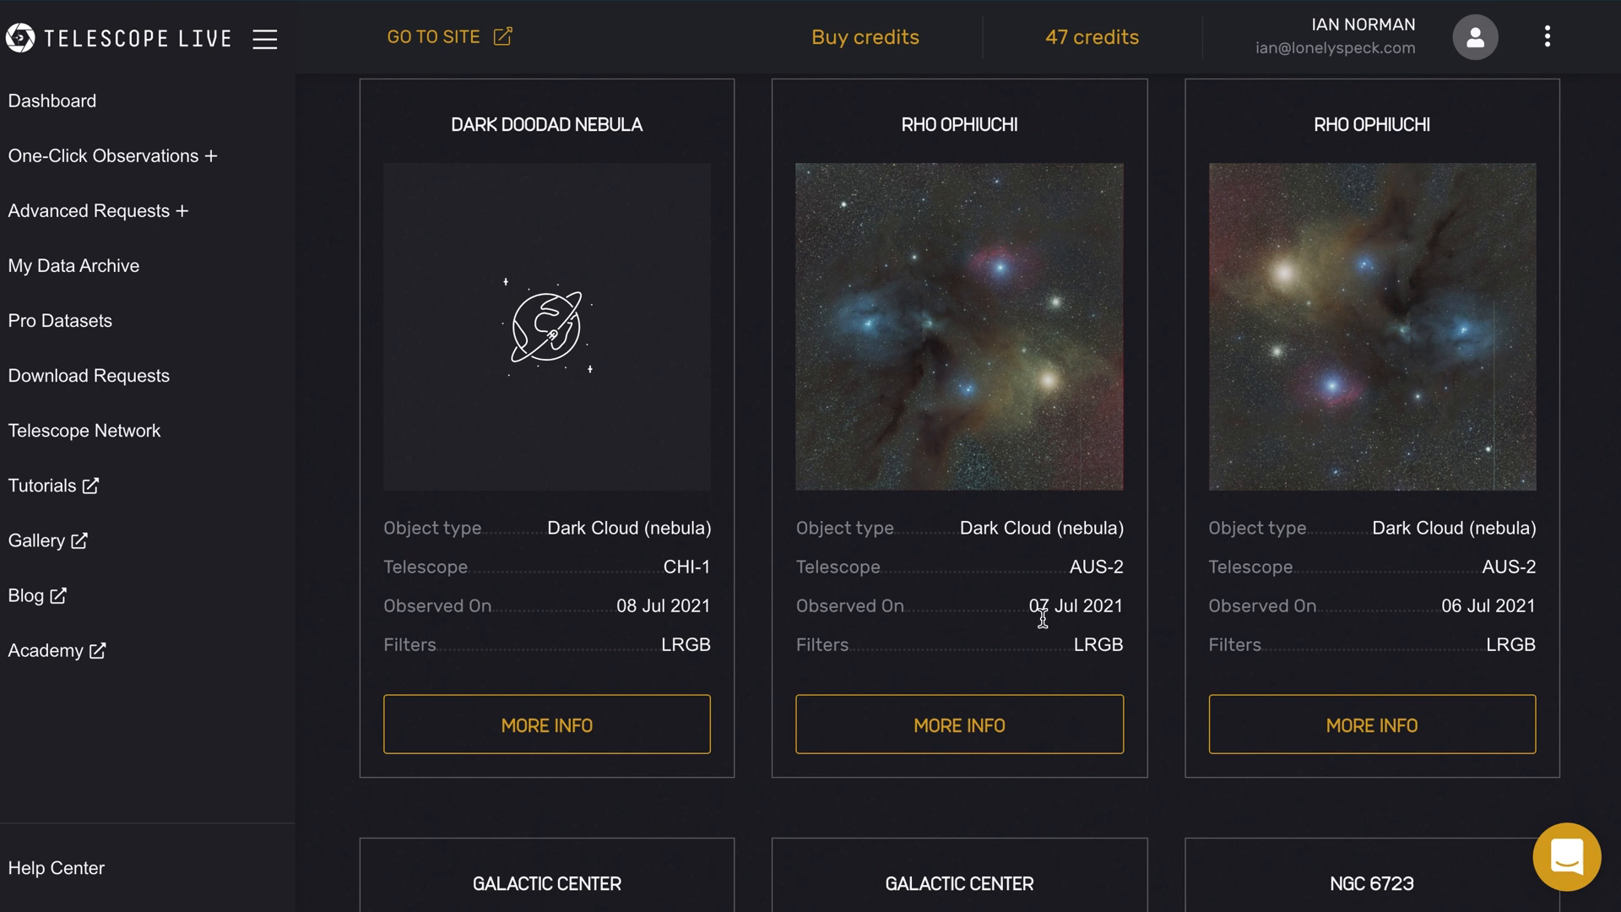
scroll(1347, 610, down, 8)
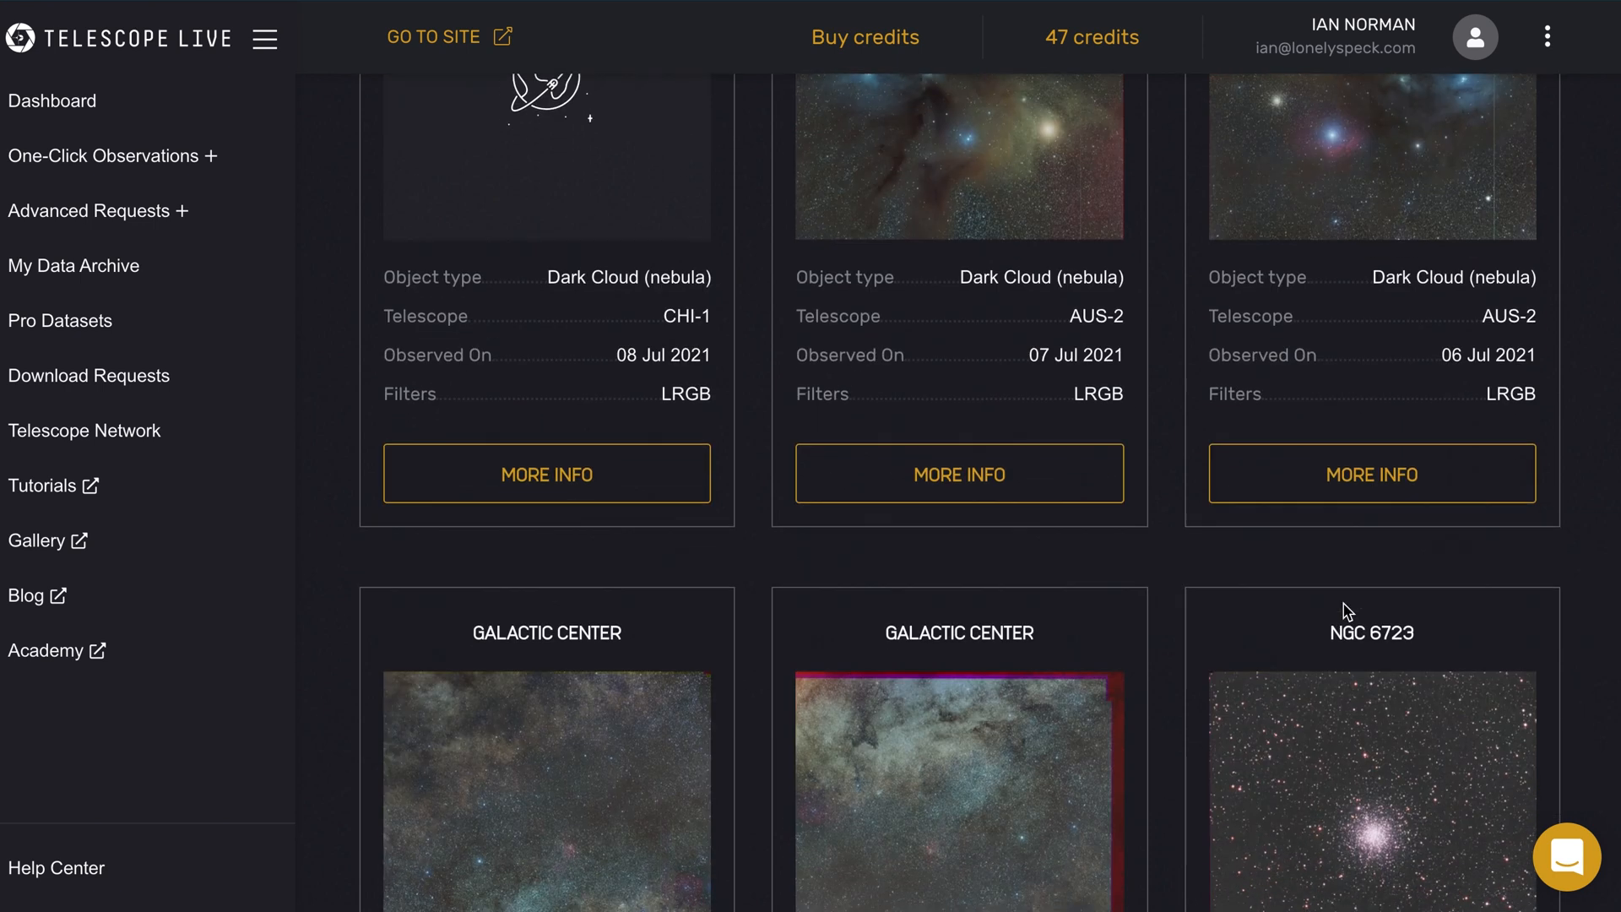
click(969, 855)
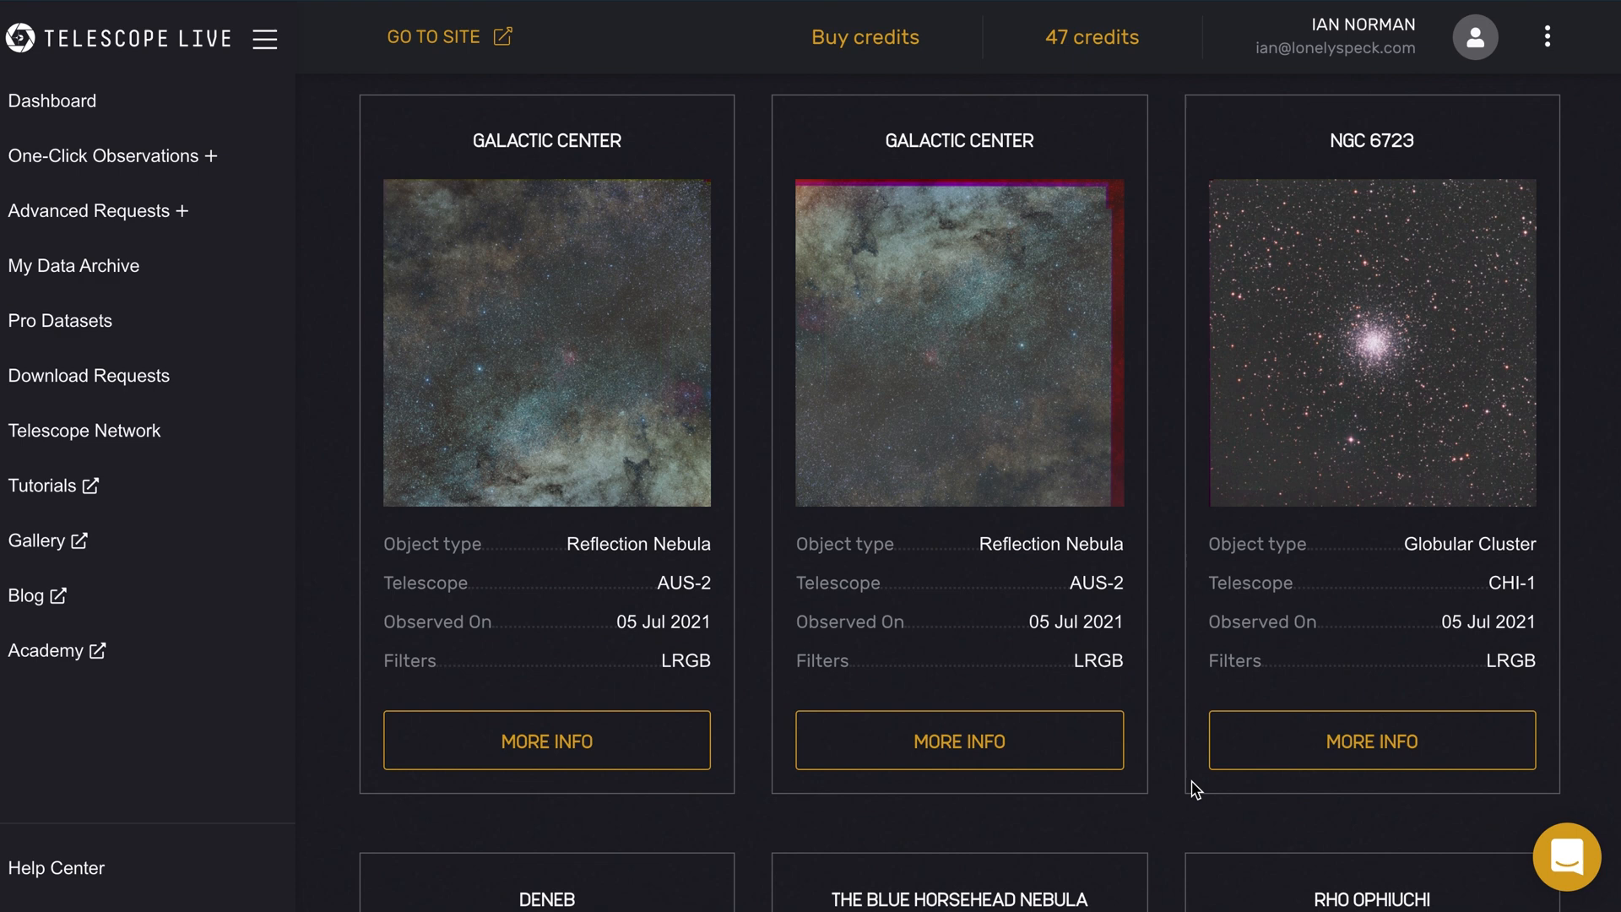
scroll(1194, 785, down, 16)
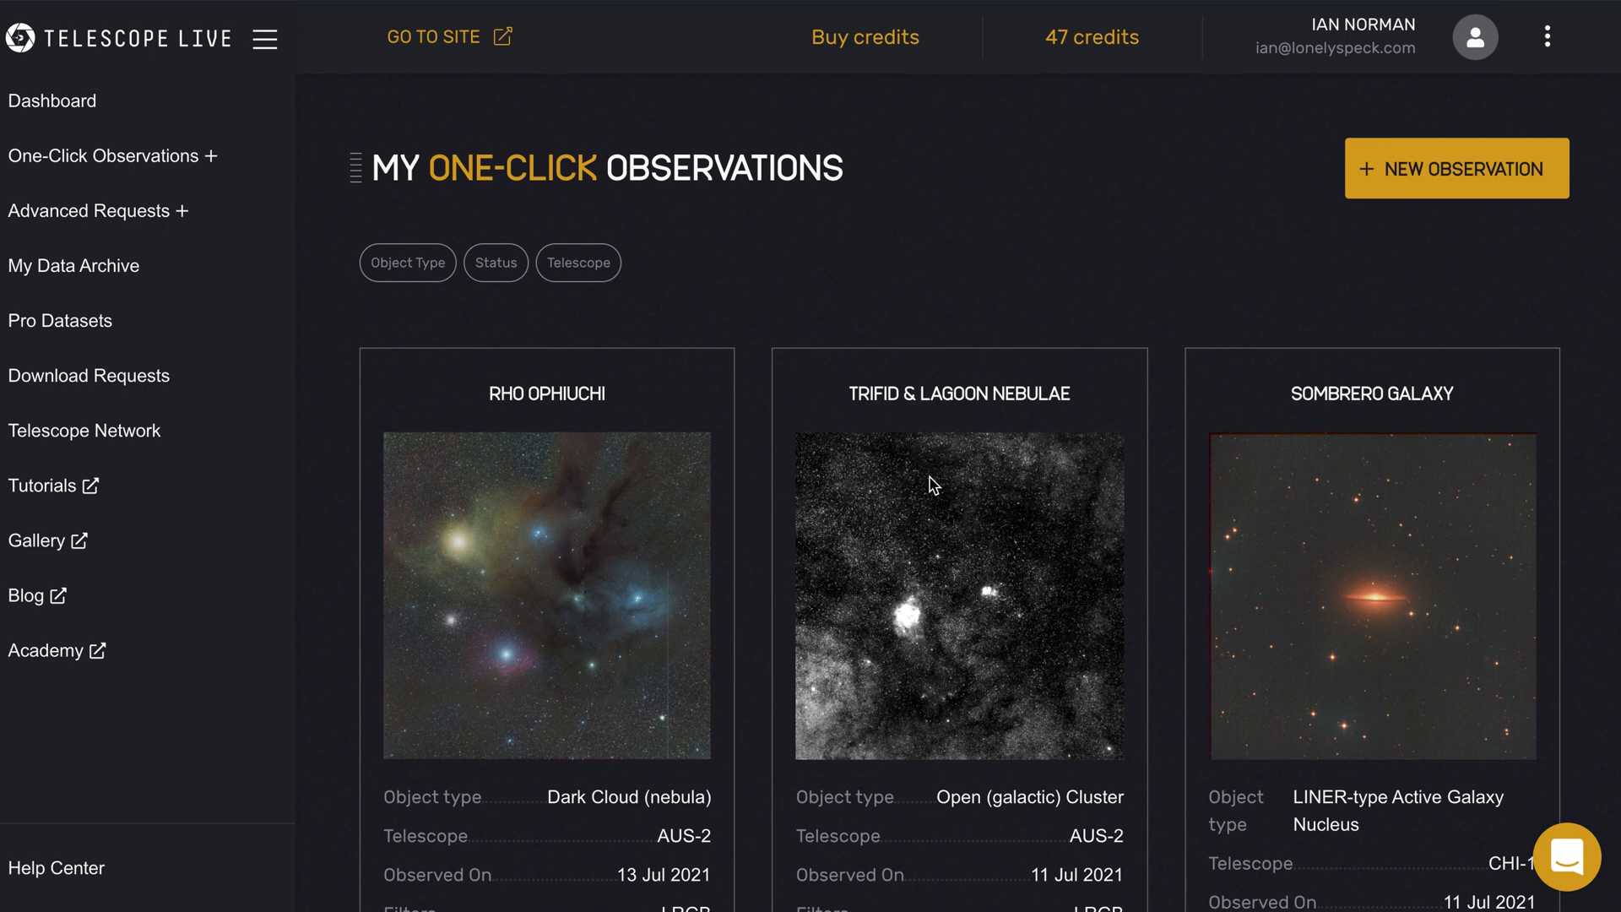
- Switch to Finder's One Click - Rho Ophiuchi folder, widen the file column to show full names, and select the first FITS file
key(ctrl+Up)
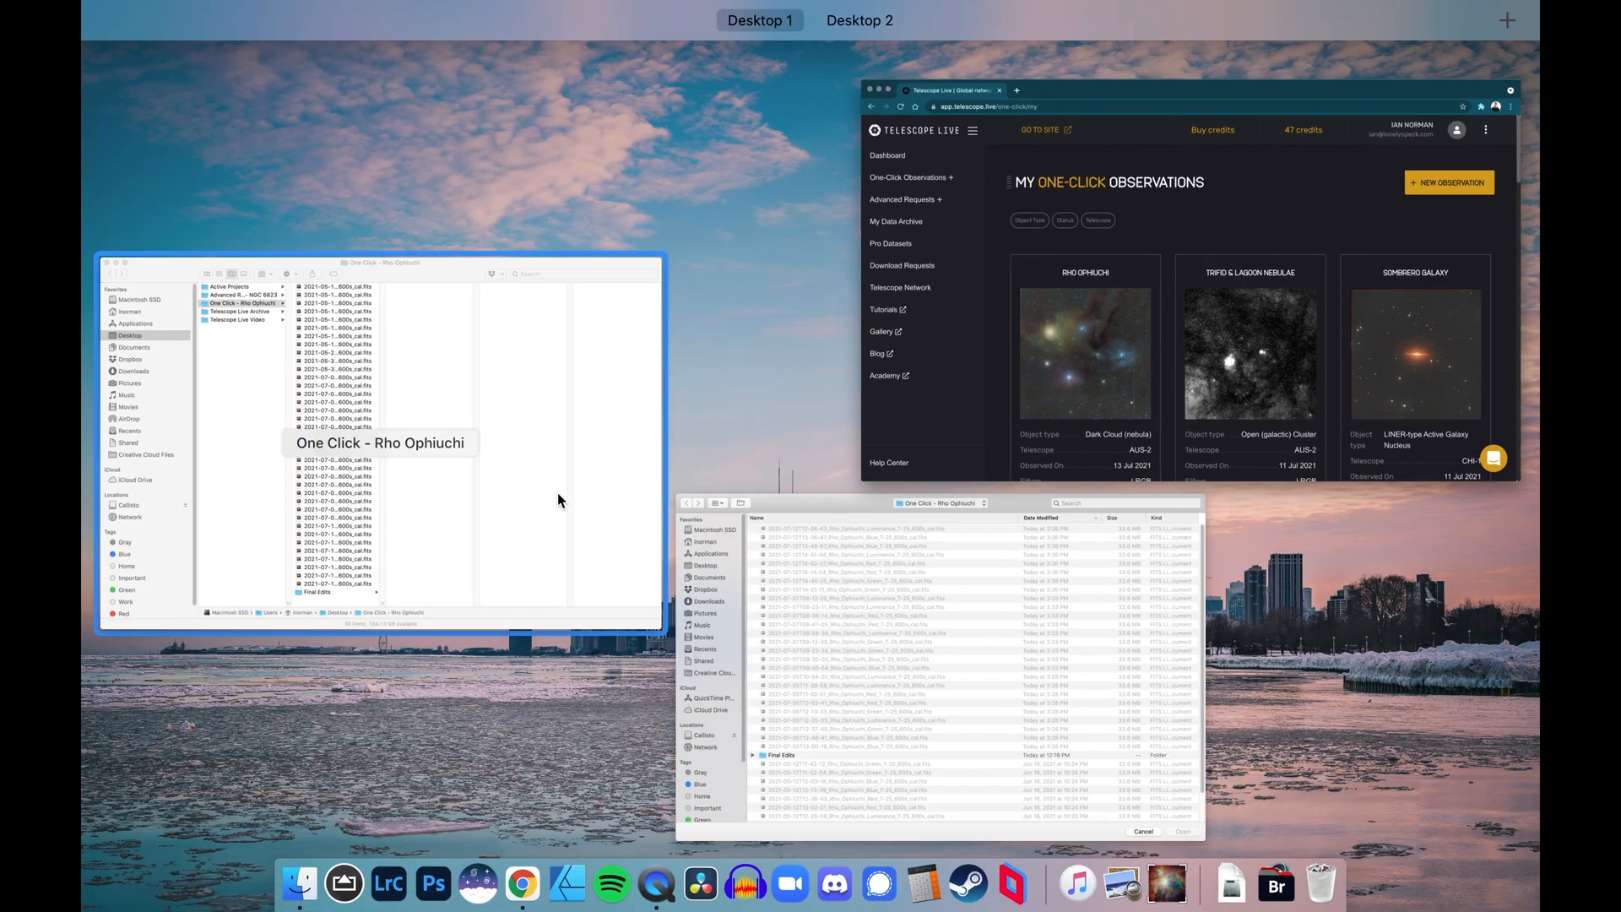
click(613, 506)
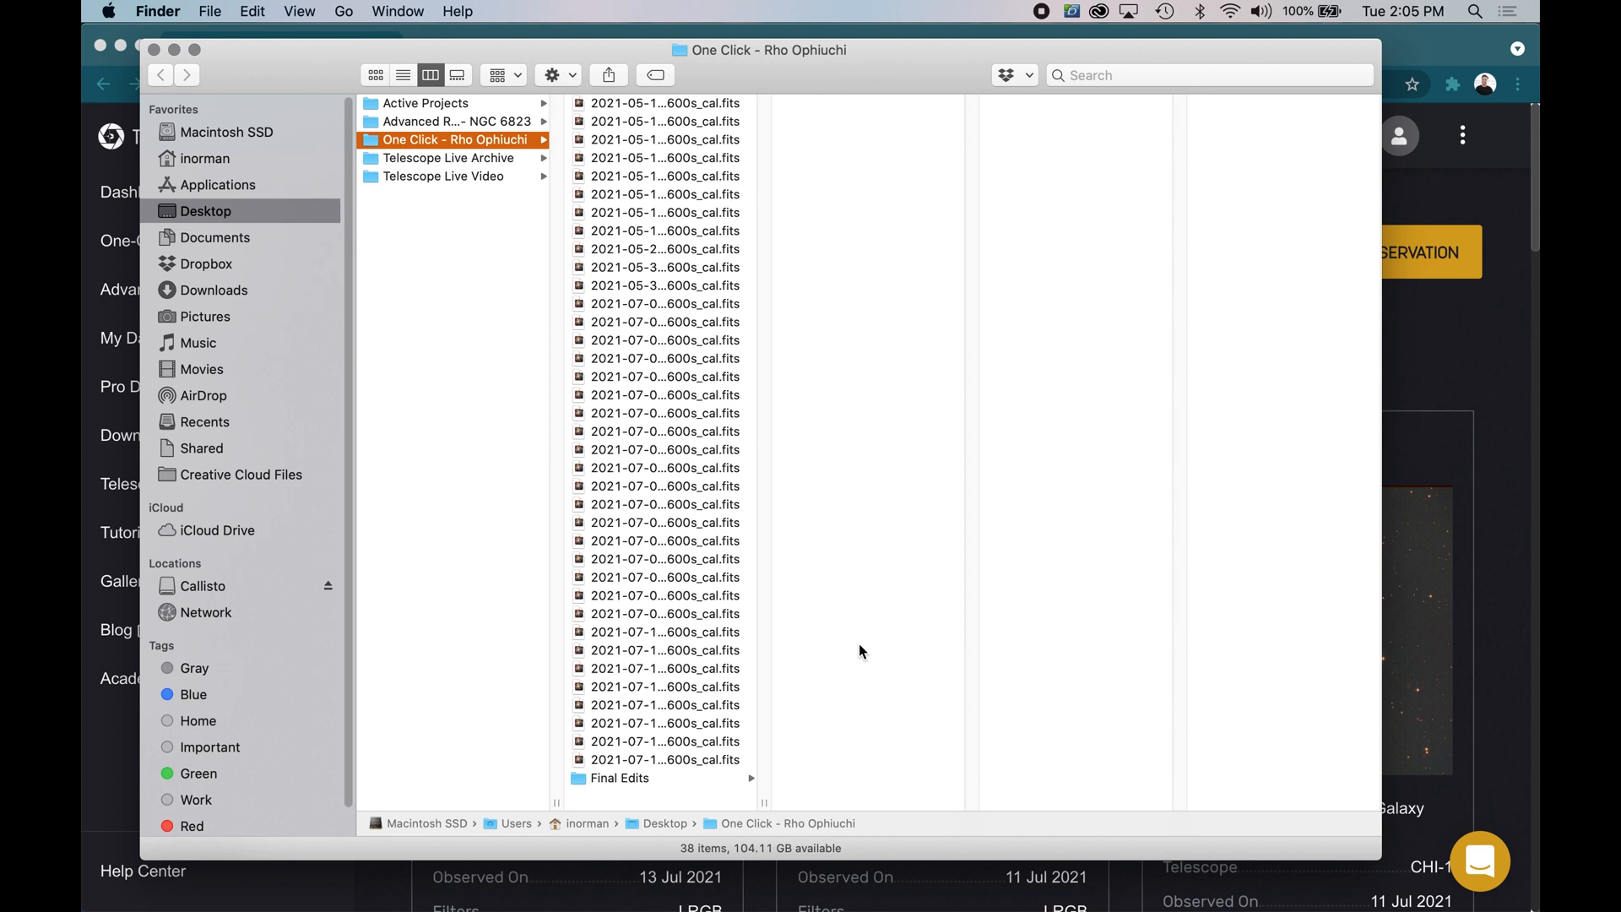
drag(764, 803, 1177, 749)
scroll(1037, 461, down, 1)
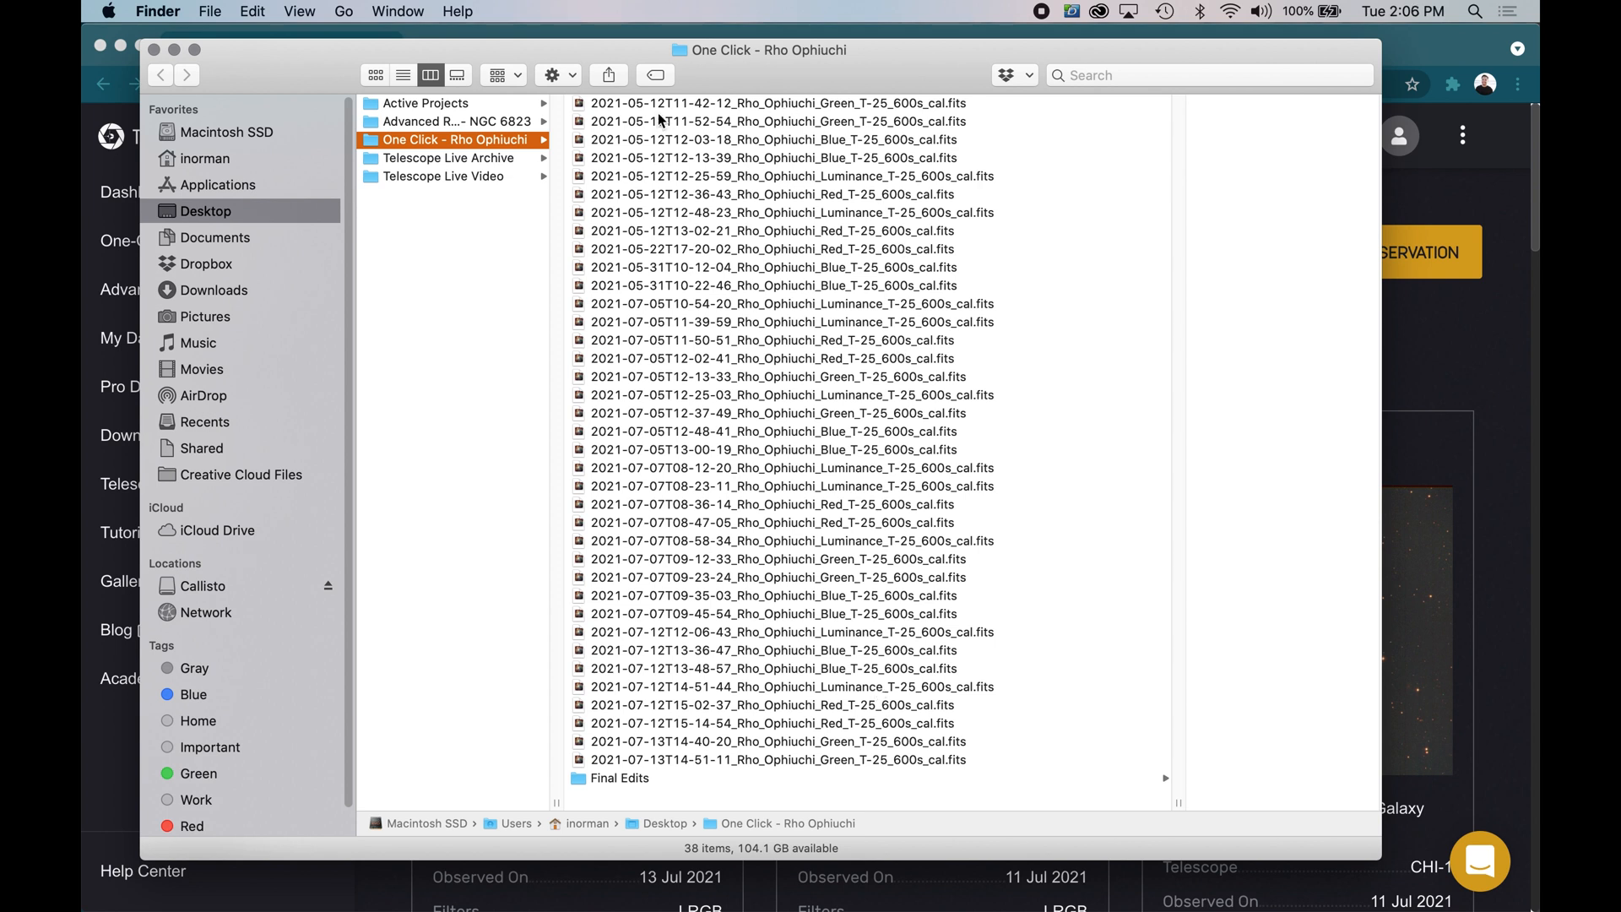
click(635, 108)
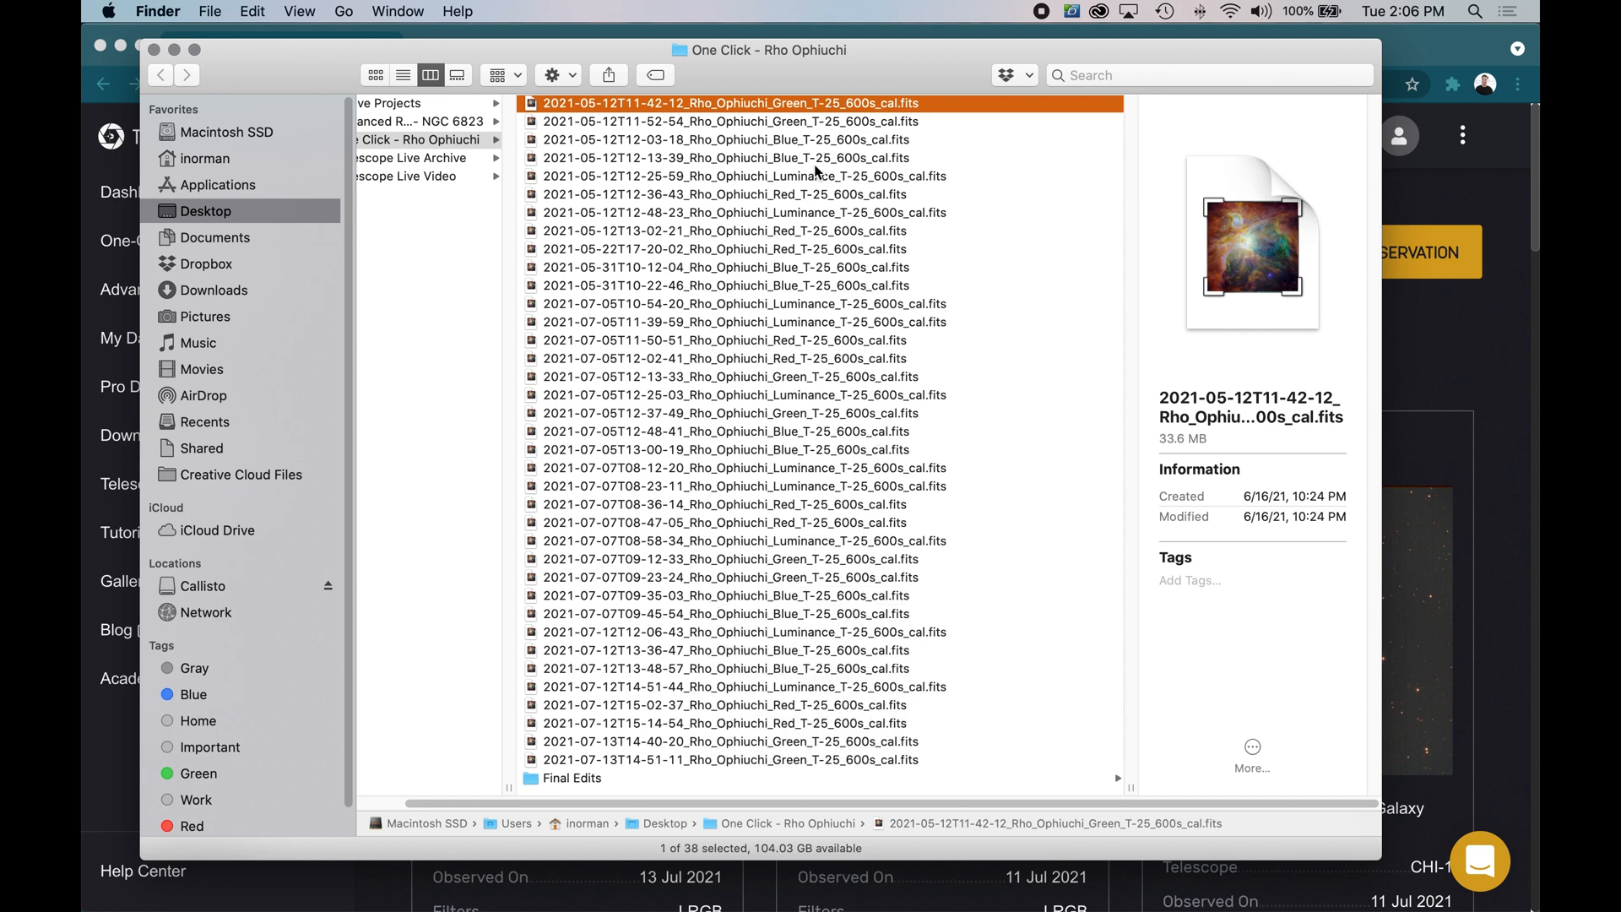
- Launch Siril for processing the Rho Ophiuchi FITS files
click(482, 889)
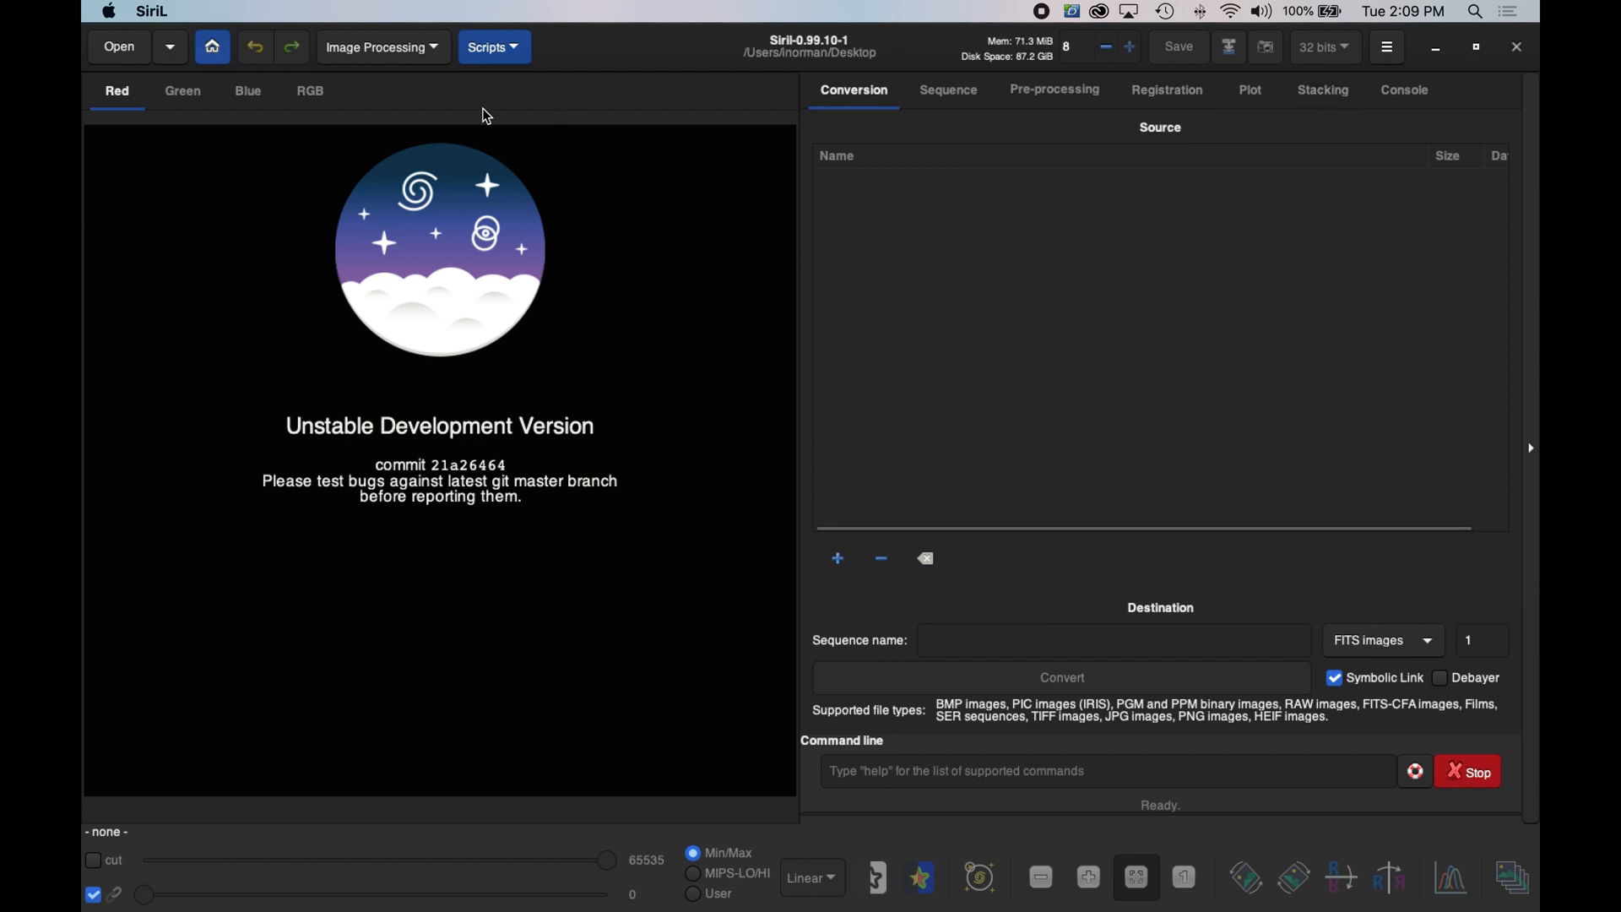
- Set the working directory to the One Click - Rho Ophiuchi folder on the Desktop
click(213, 48)
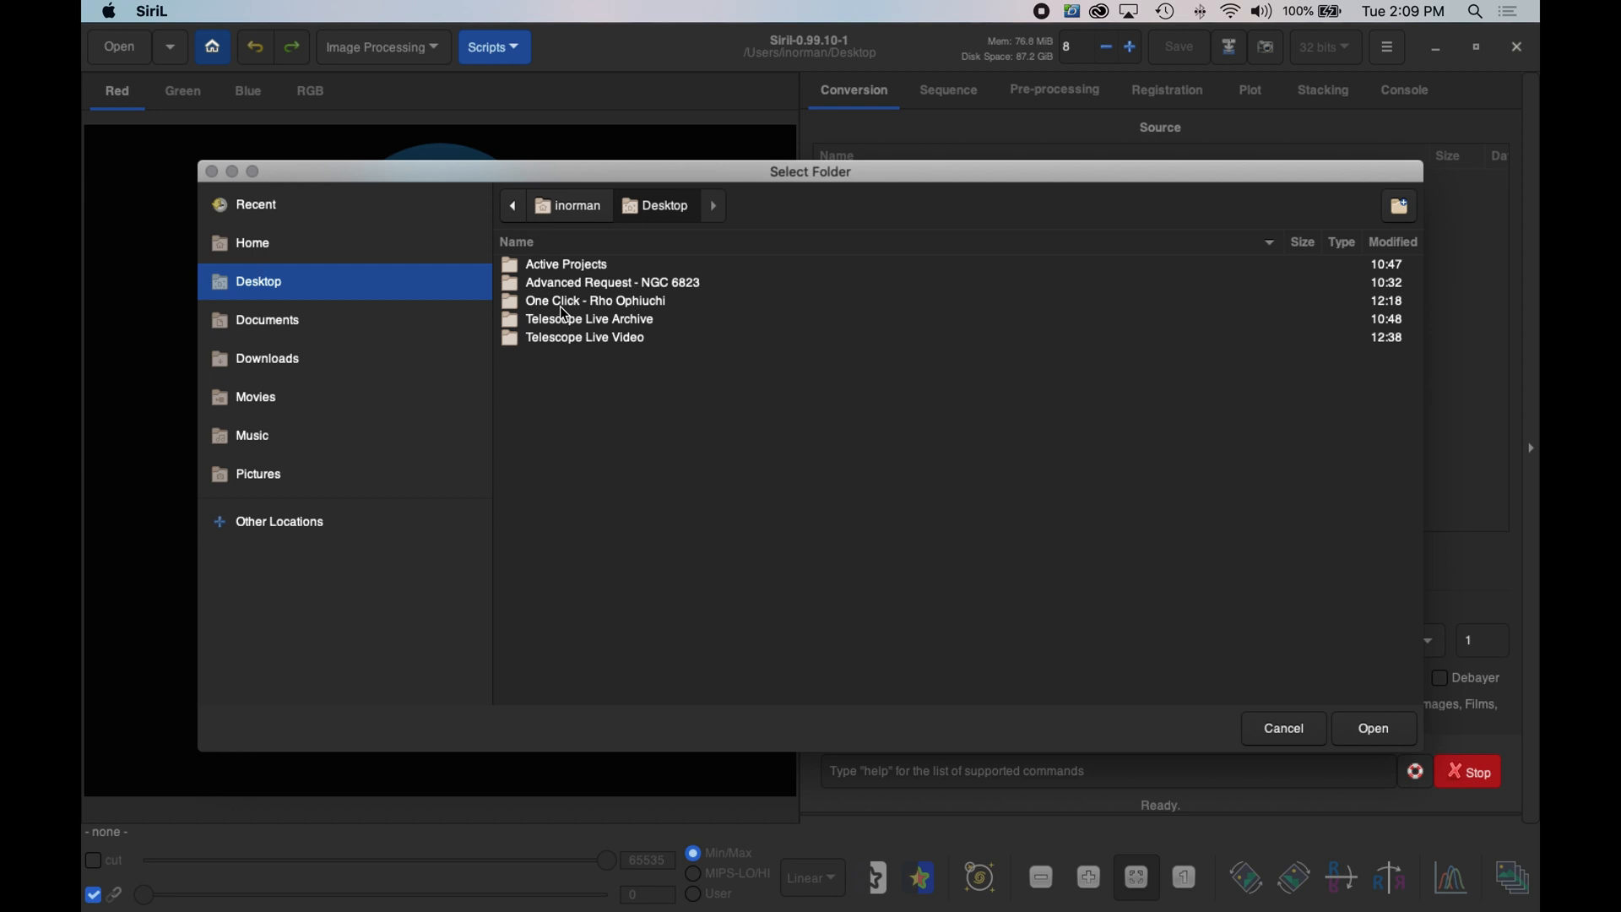
click(588, 303)
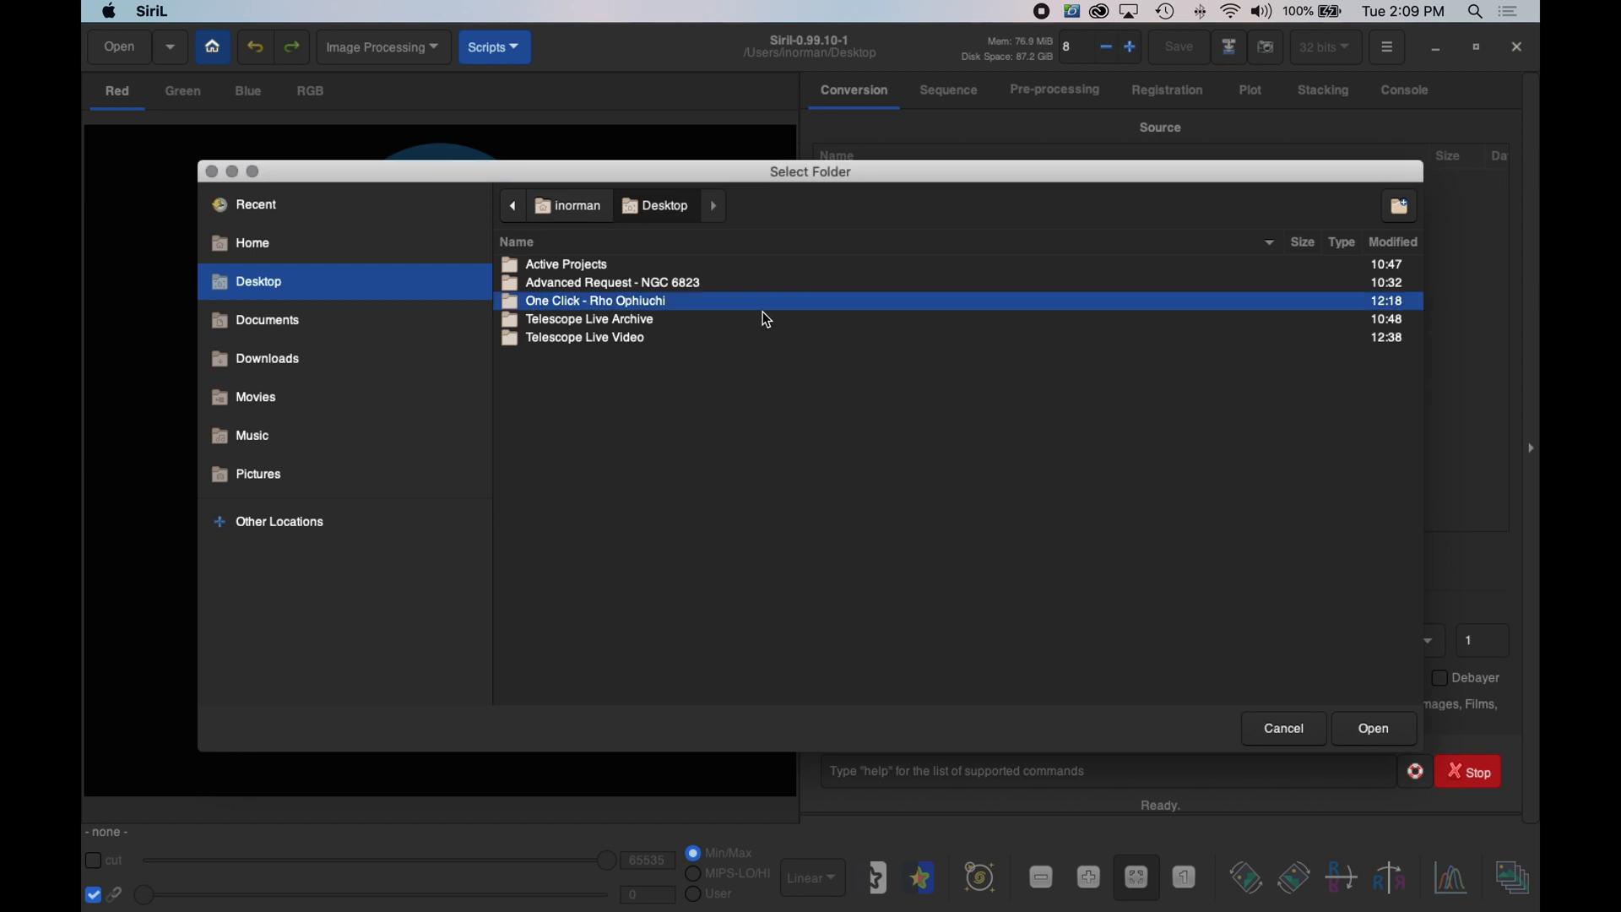
click(1374, 730)
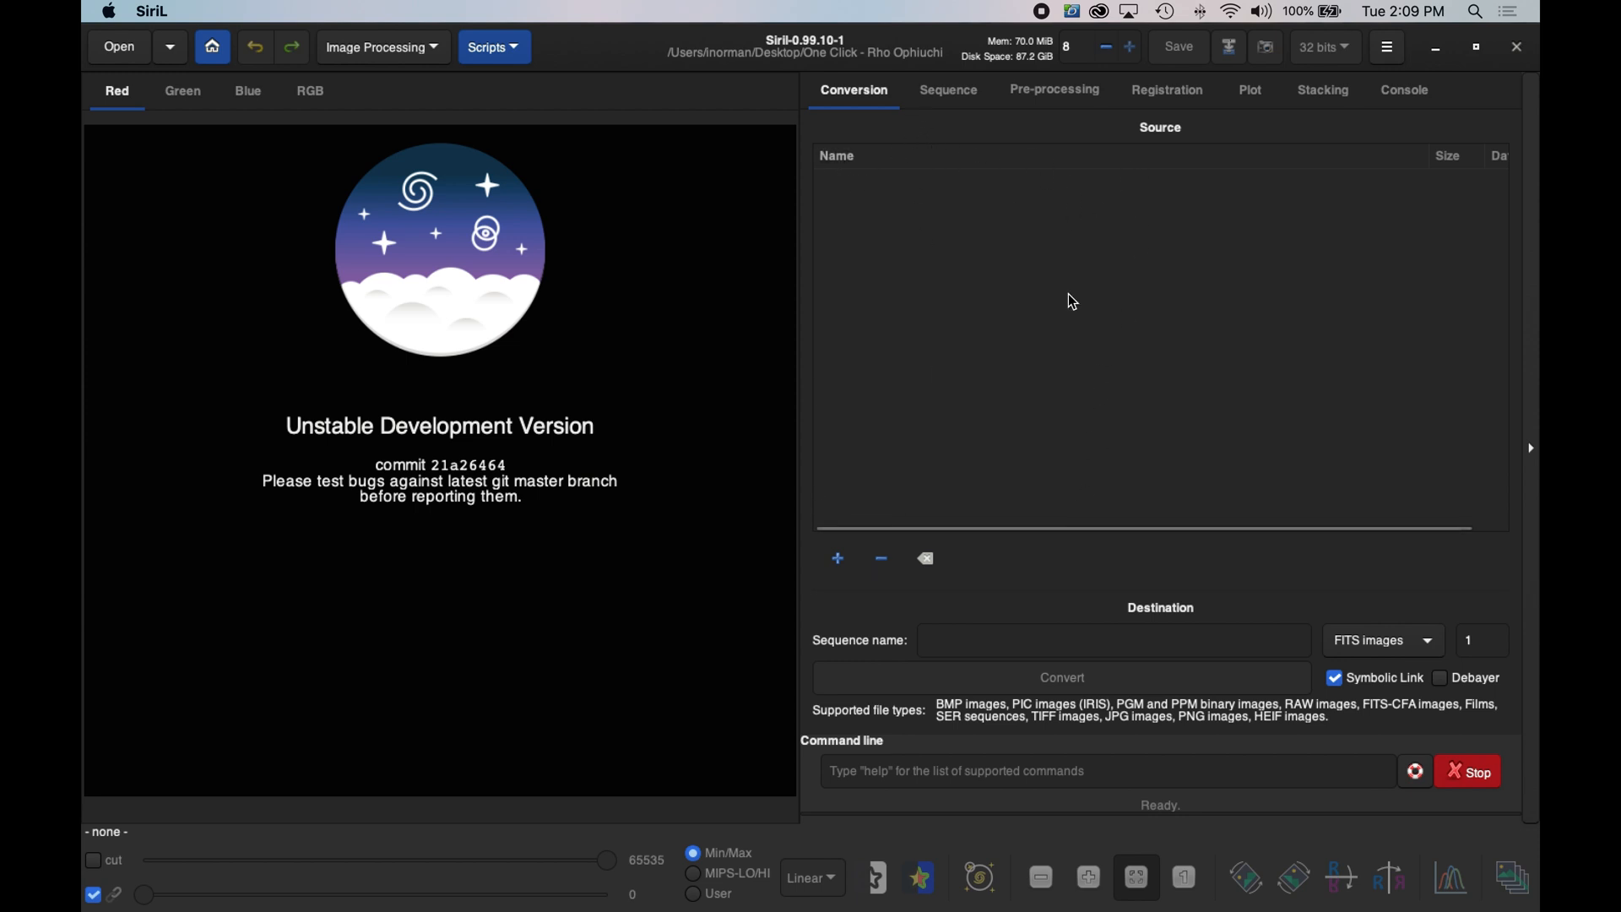
- Add all Rho Ophiuchi Luminance FITS files from the working folder to the conversion source list
click(839, 560)
scroll(911, 402, down, 5)
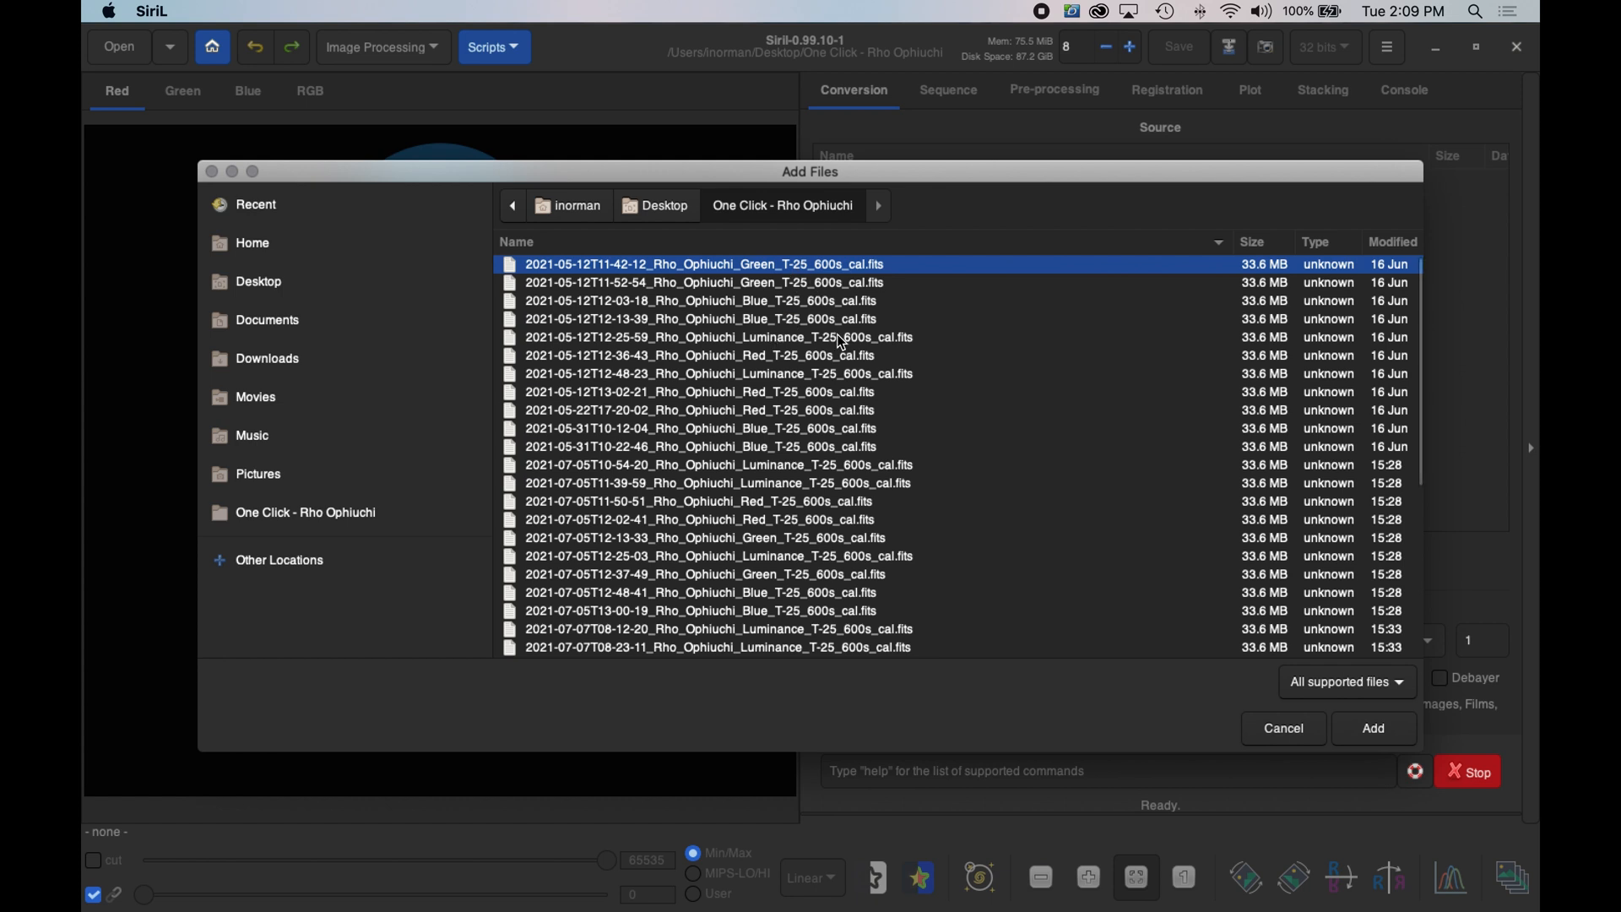
scroll(830, 382, down, 6)
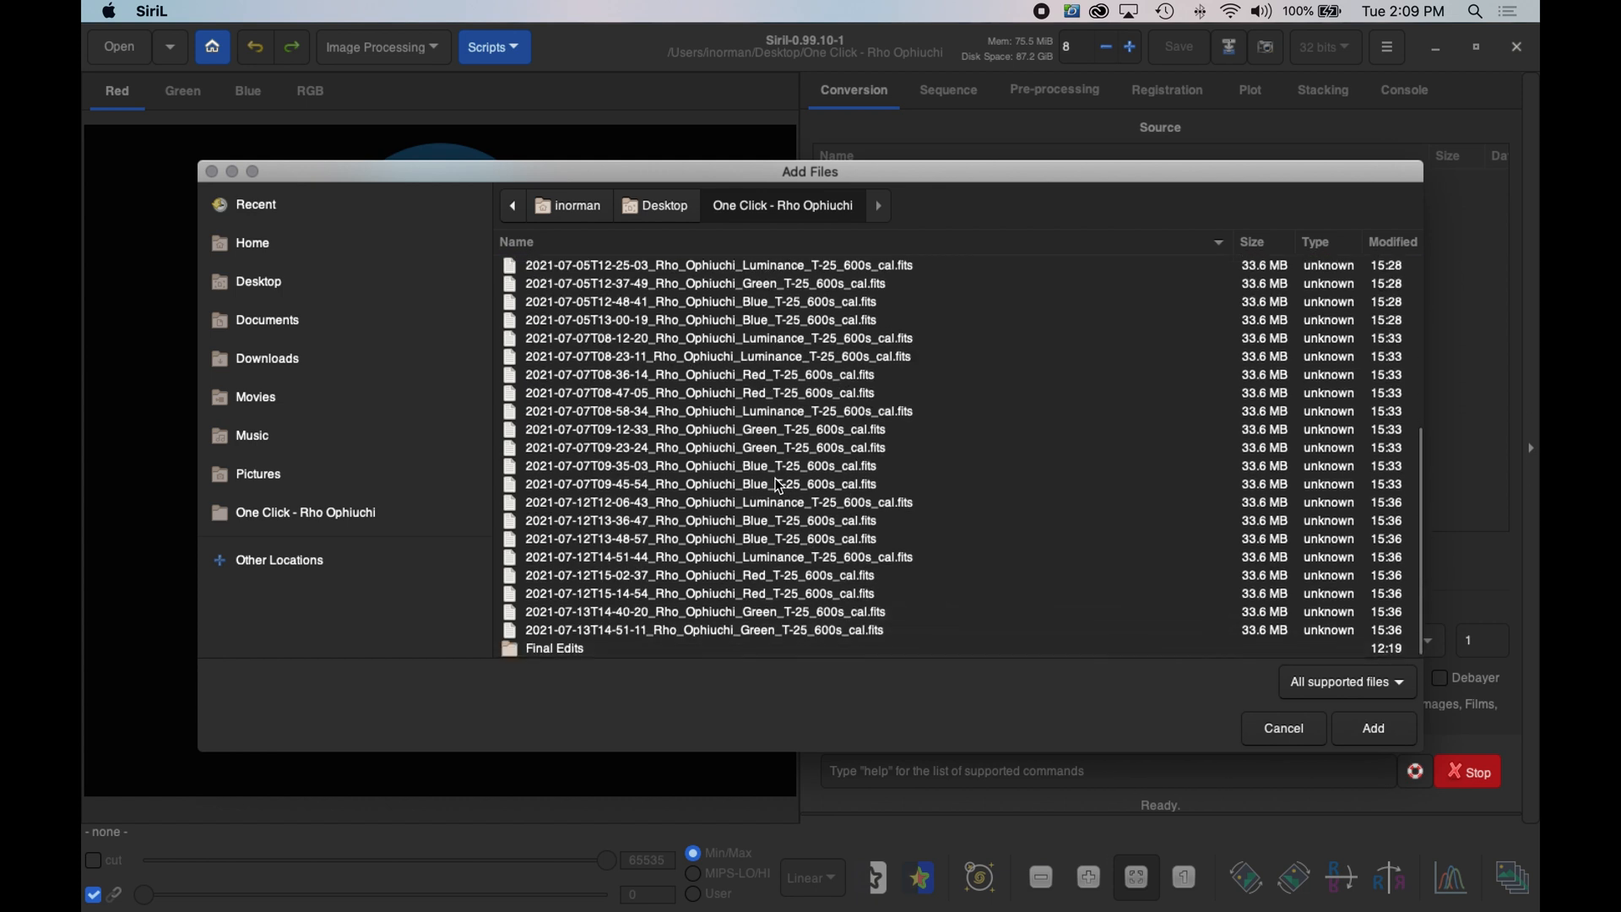
scroll(777, 449, up, 6)
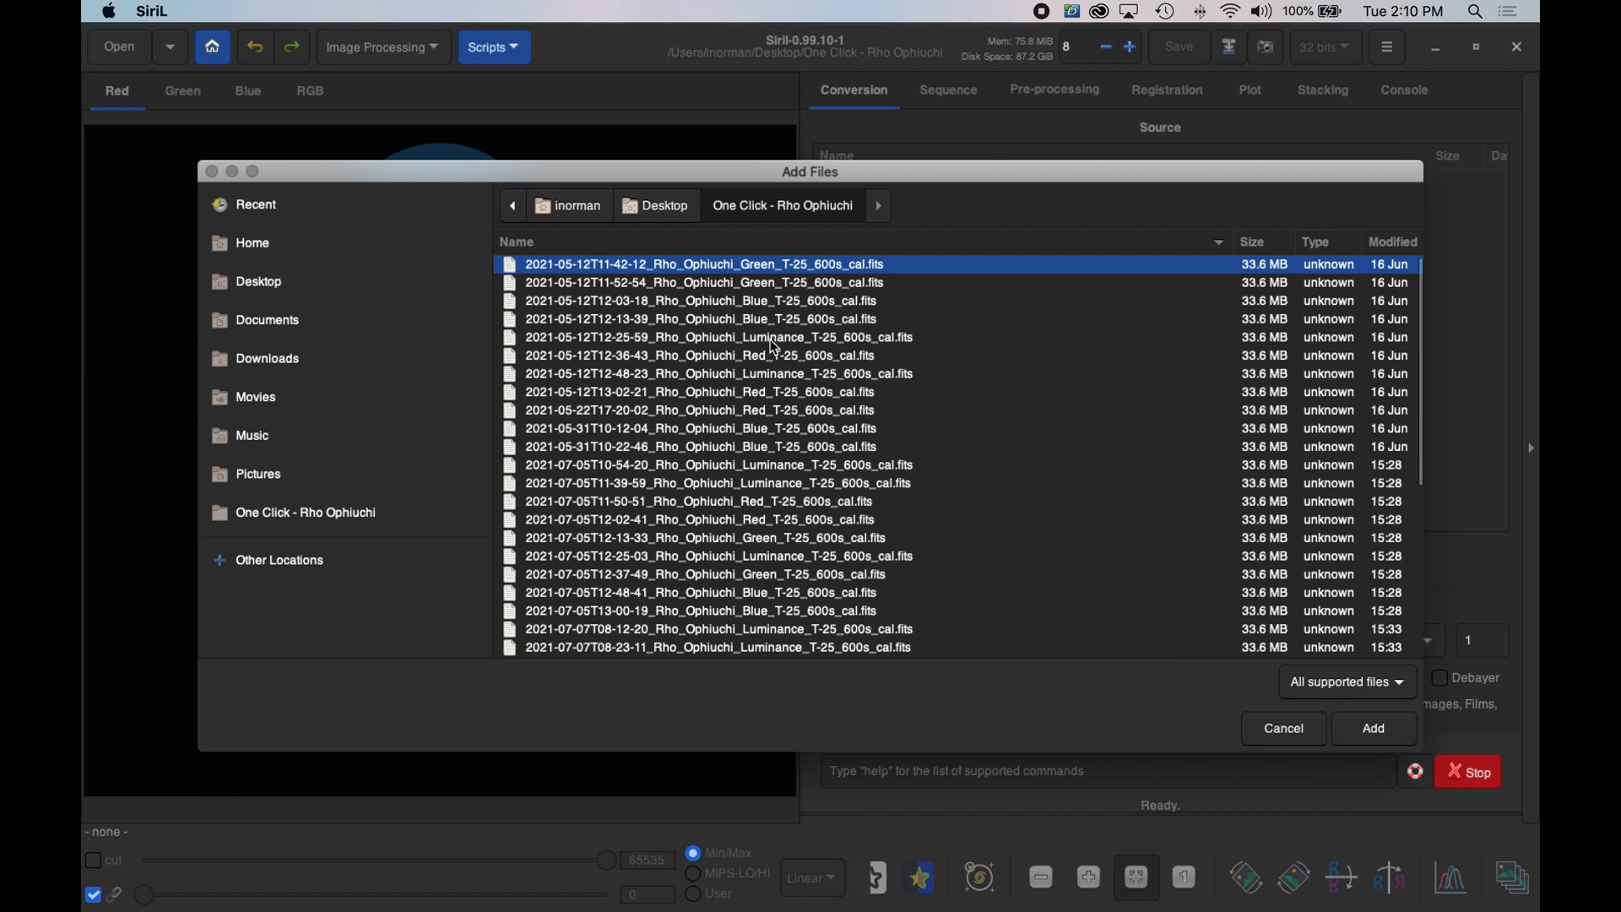
click(756, 339)
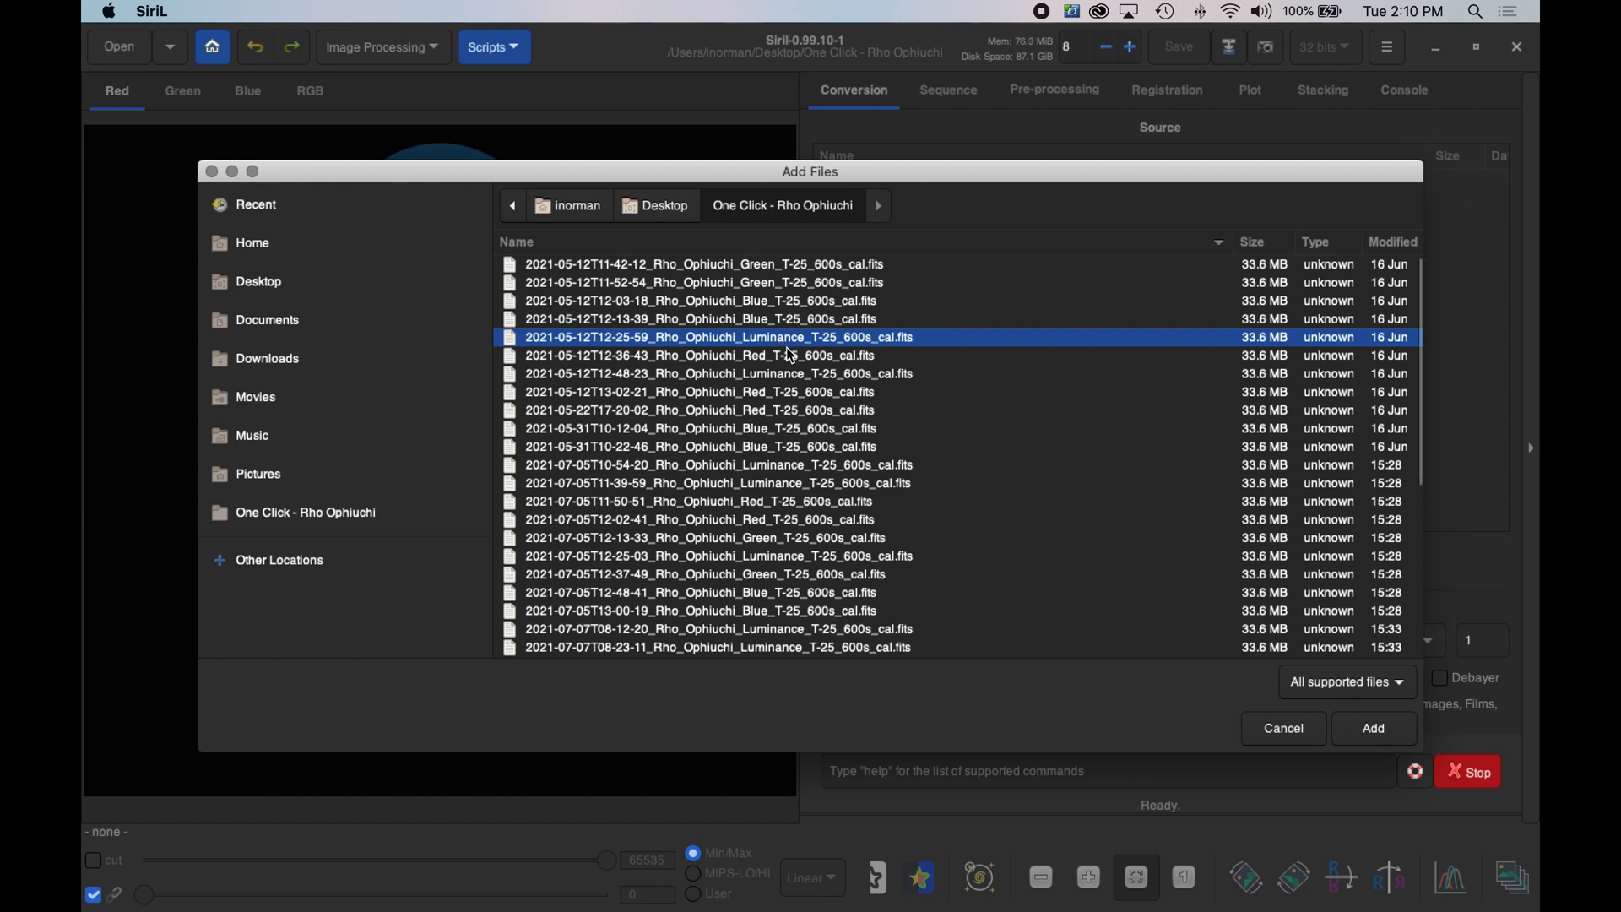
super+click(766, 376)
super+click(824, 465)
super+click(824, 483)
super+click(821, 556)
super+click(823, 629)
super+click(823, 648)
scroll(867, 596, down, 5)
super+click(798, 413)
super+click(783, 503)
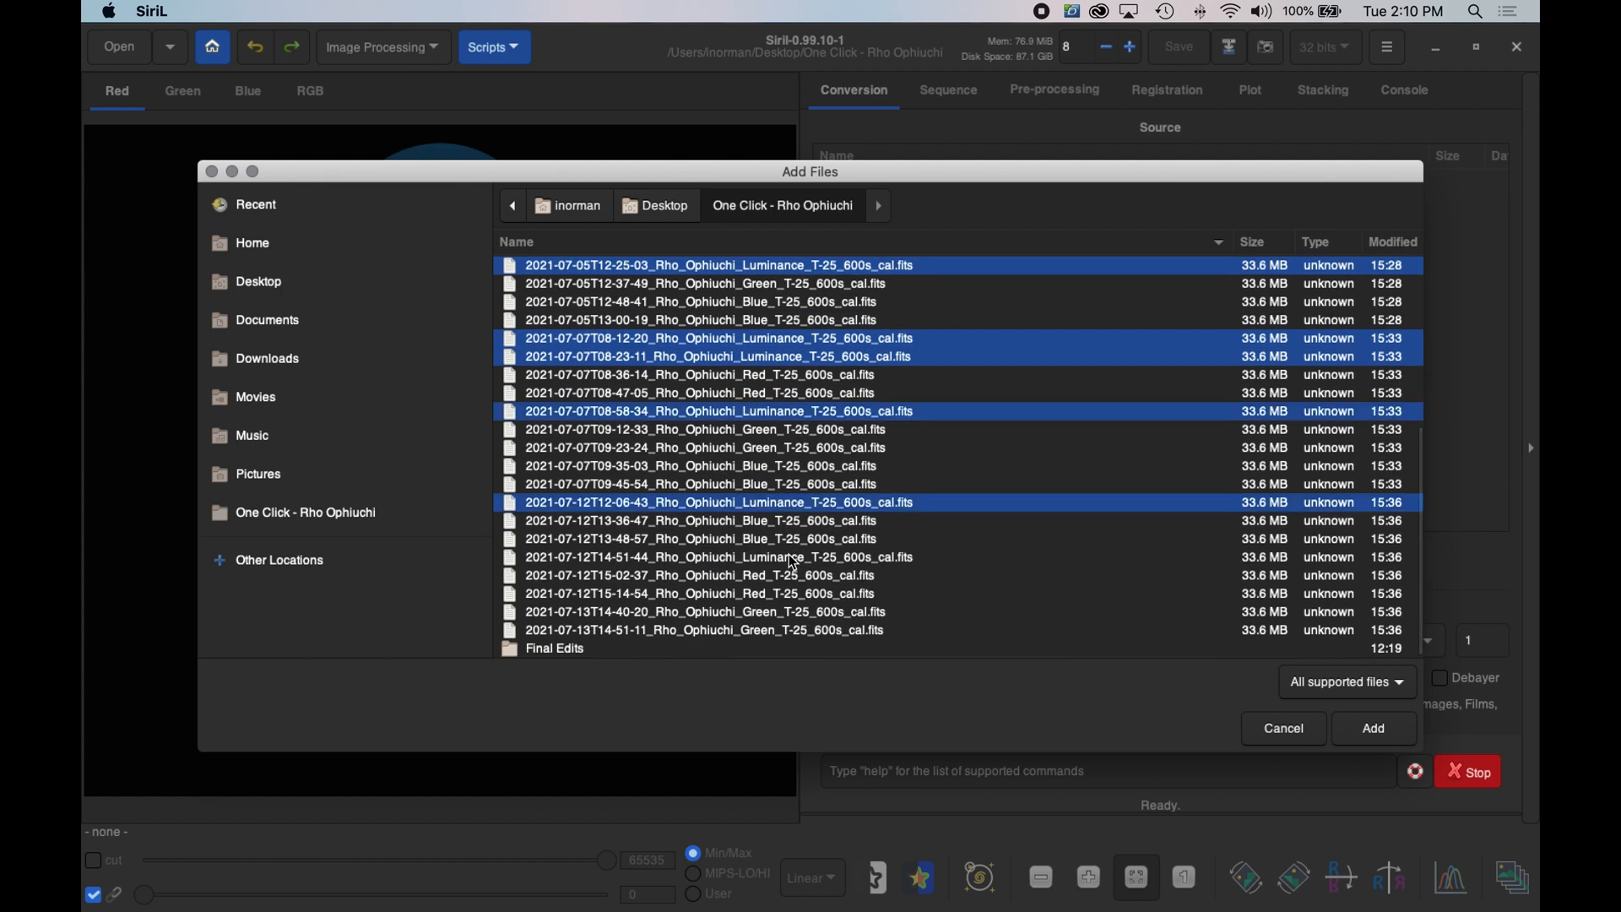
super+click(803, 557)
scroll(839, 581, up, 4)
scroll(842, 586, up, 2)
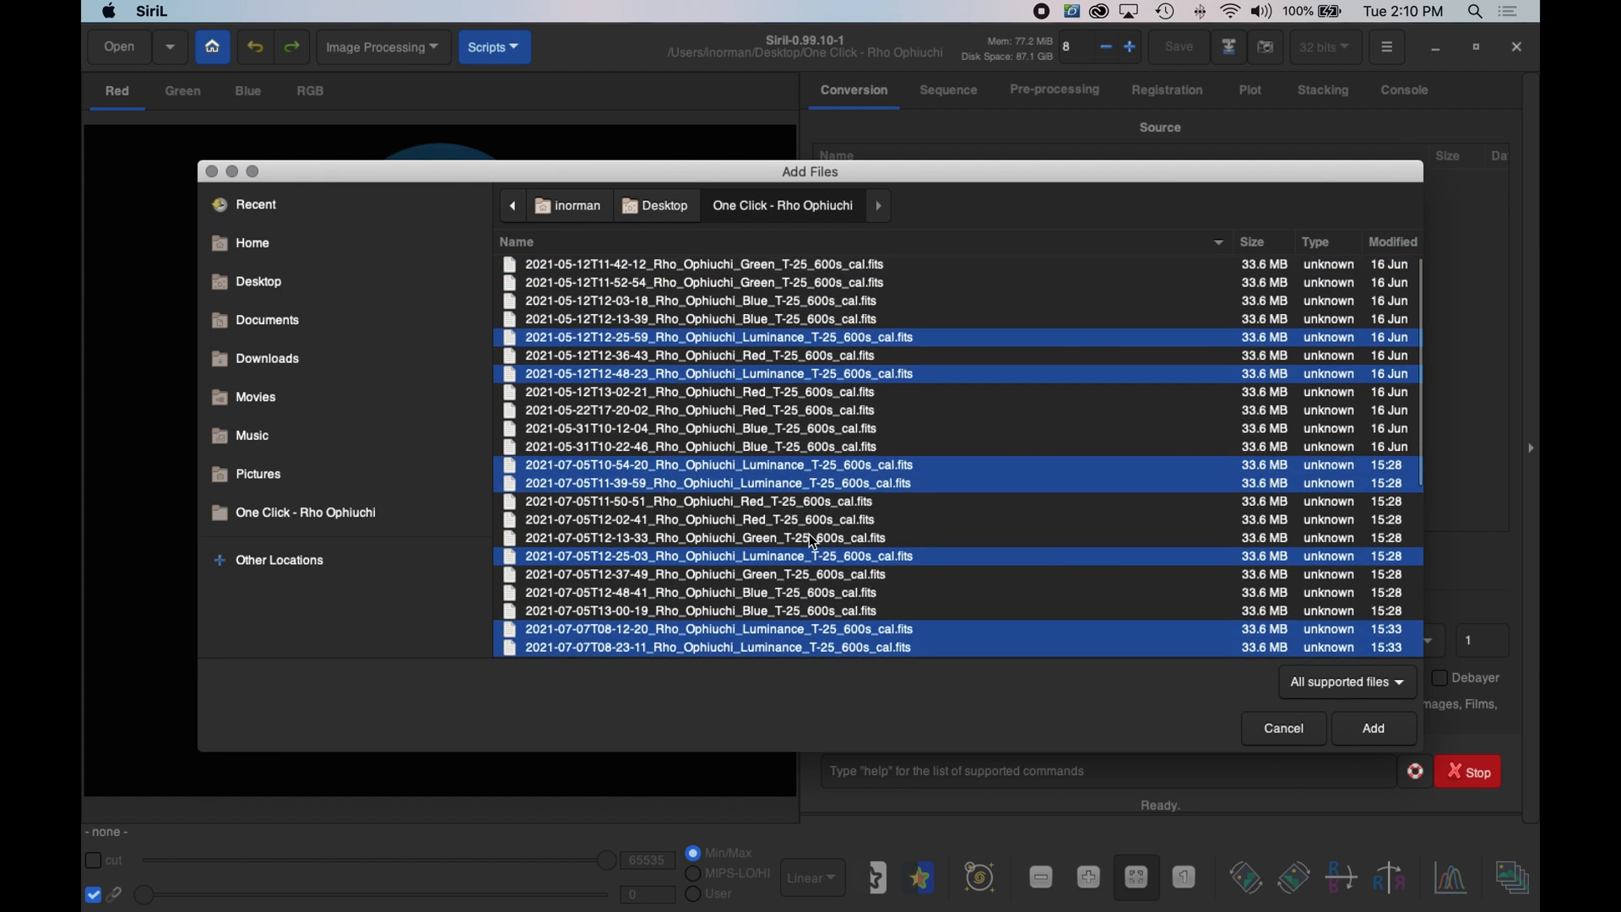
click(1379, 728)
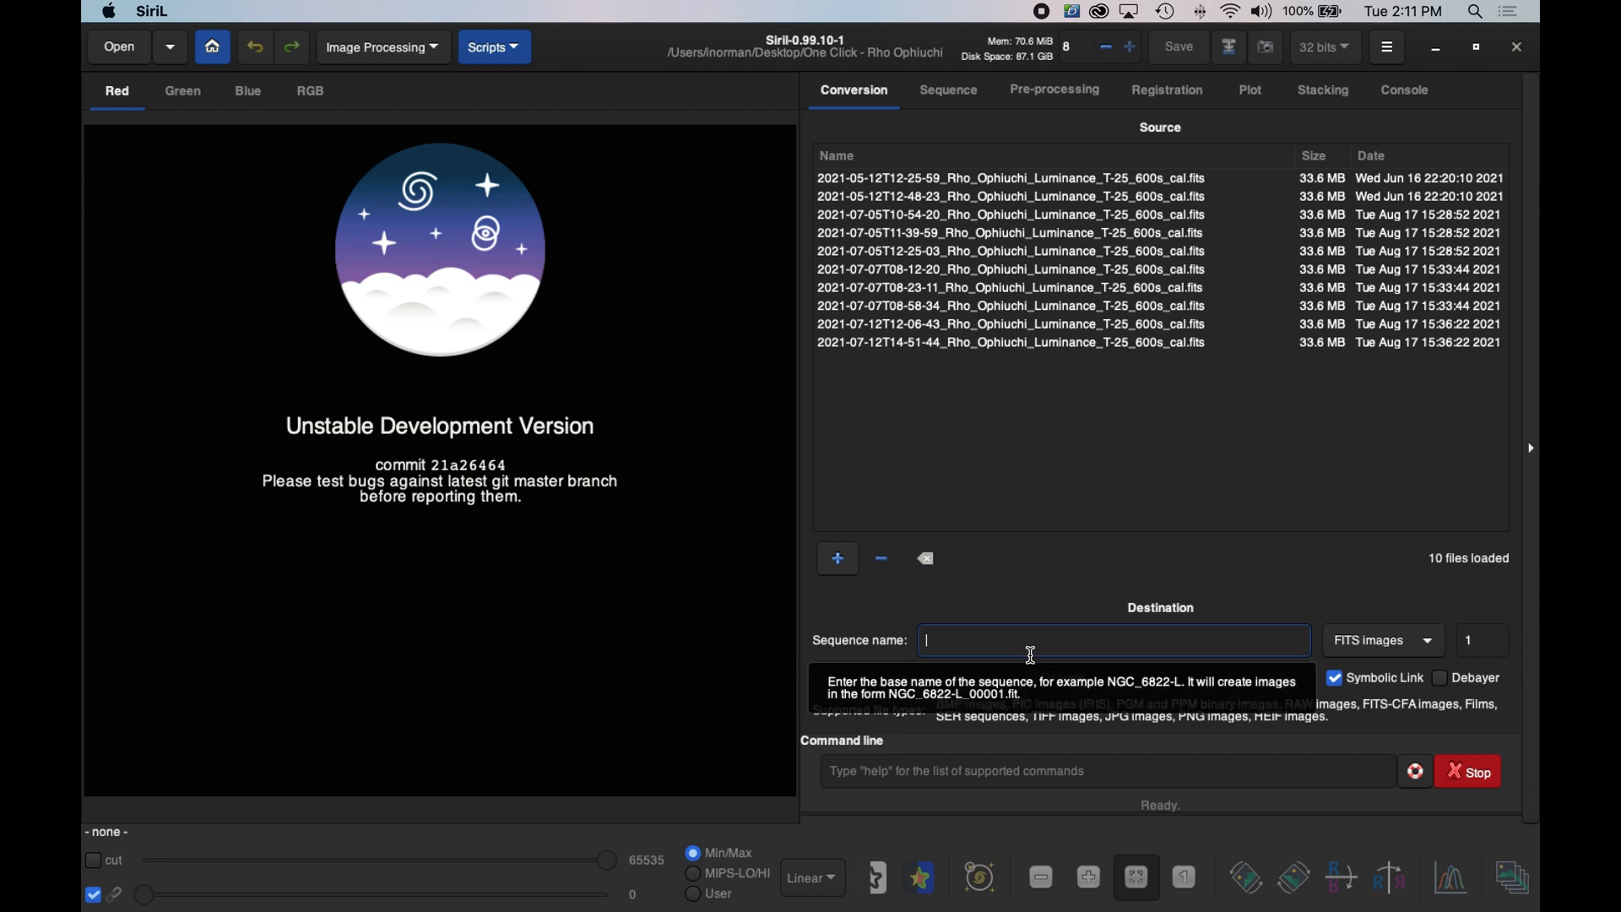
- Name the sequence "luminance" and convert the added files into FITS images
text(lu)
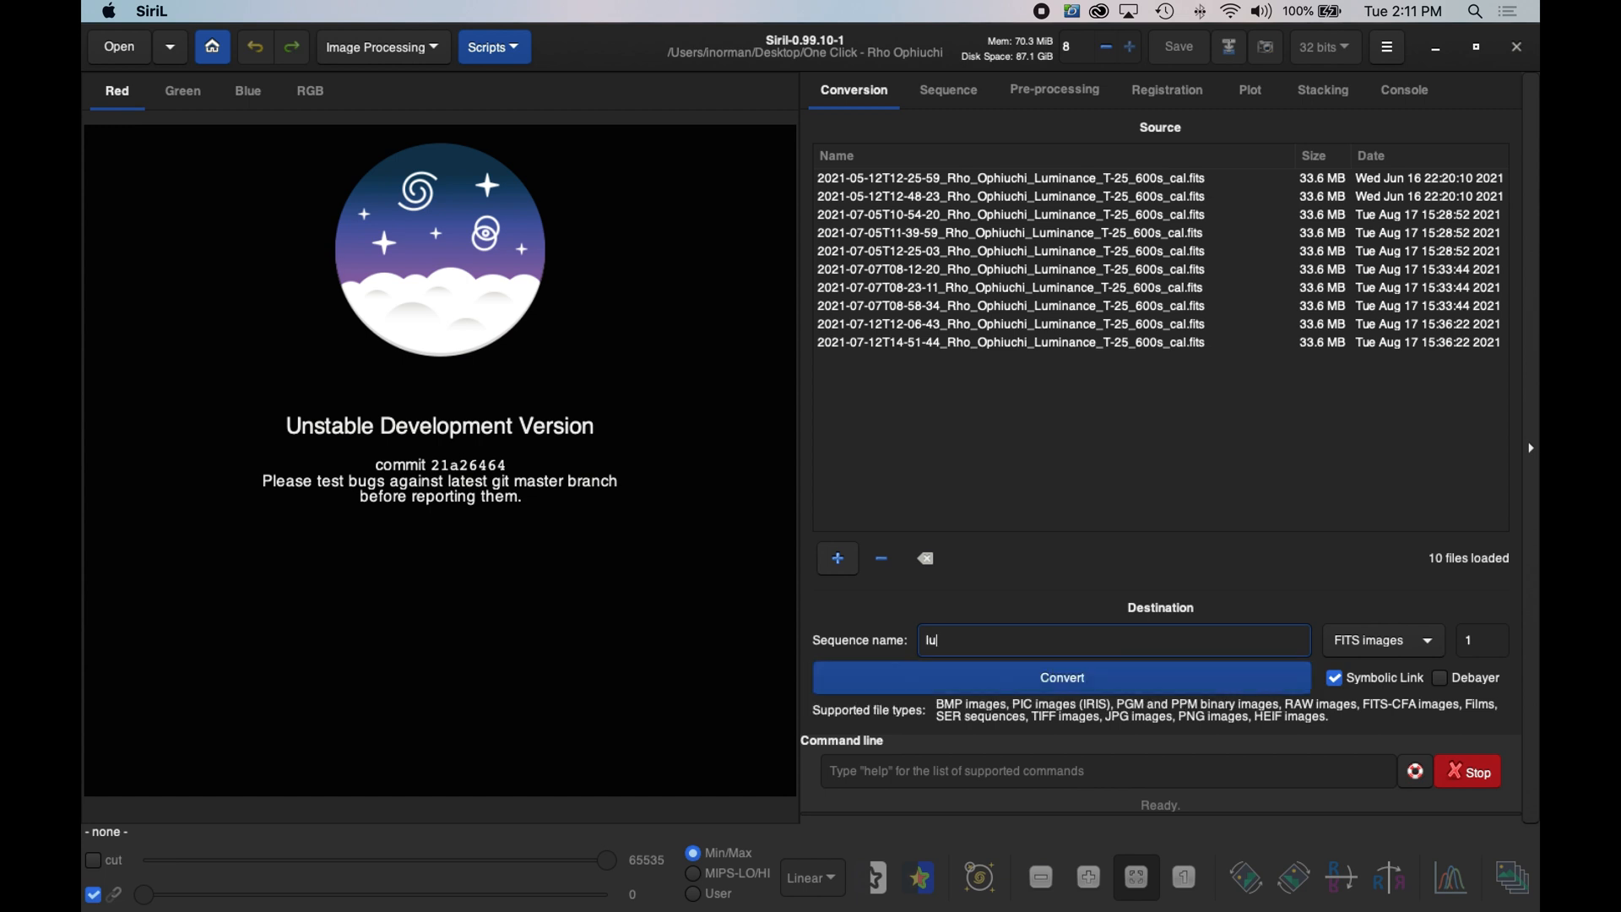
text(minance)
click(1061, 681)
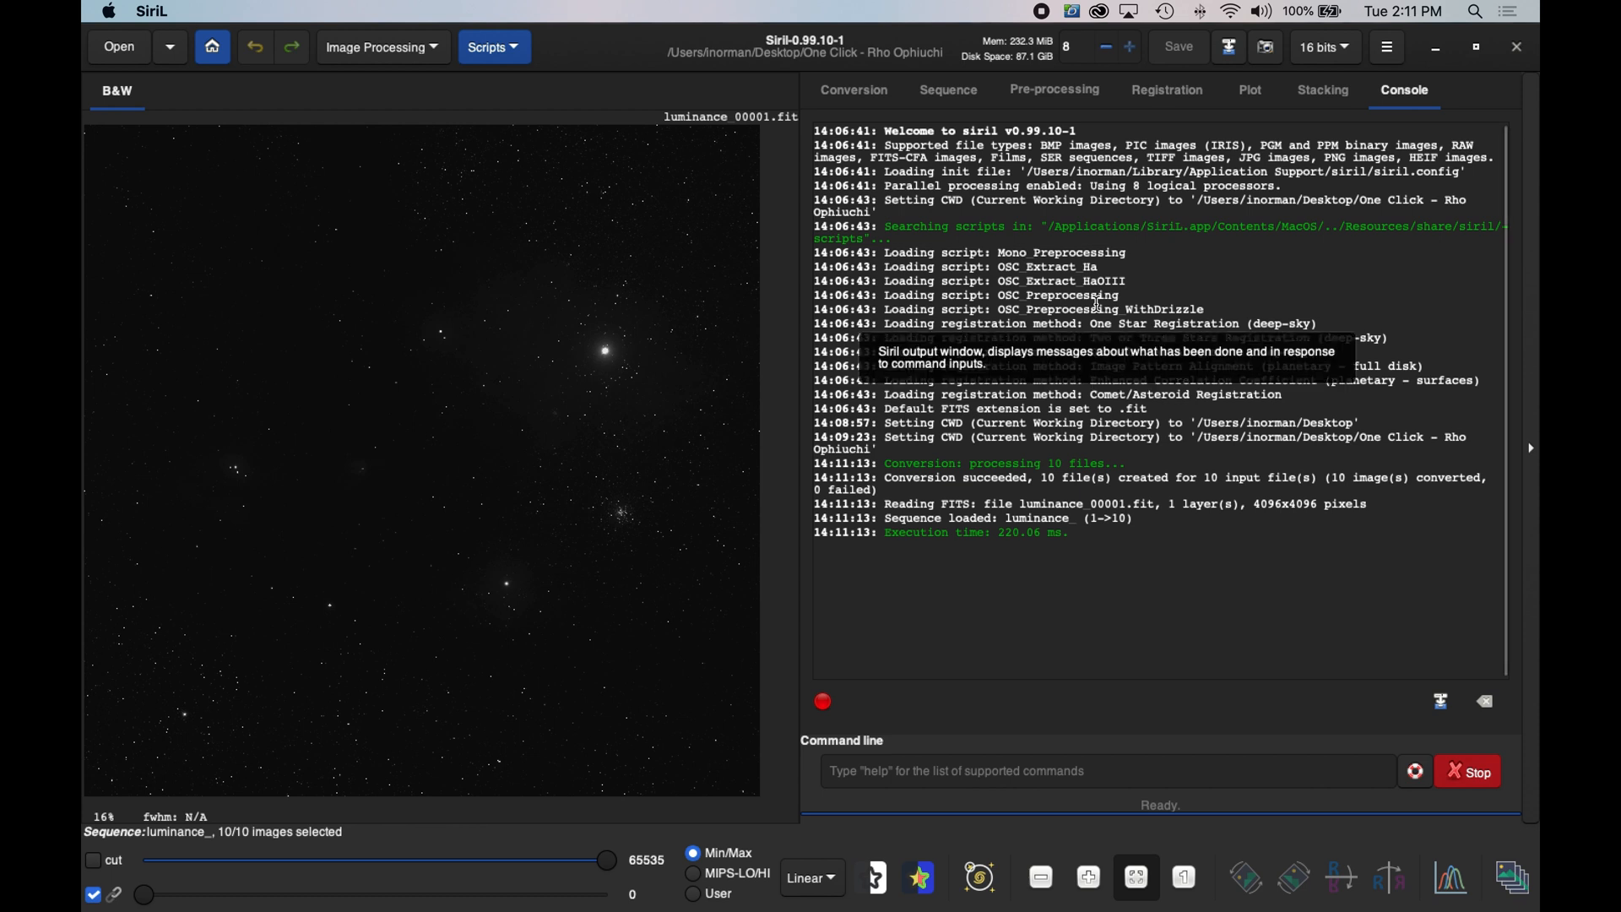
- Show the sequence settings and select luminance_.seq as the sequence
click(946, 93)
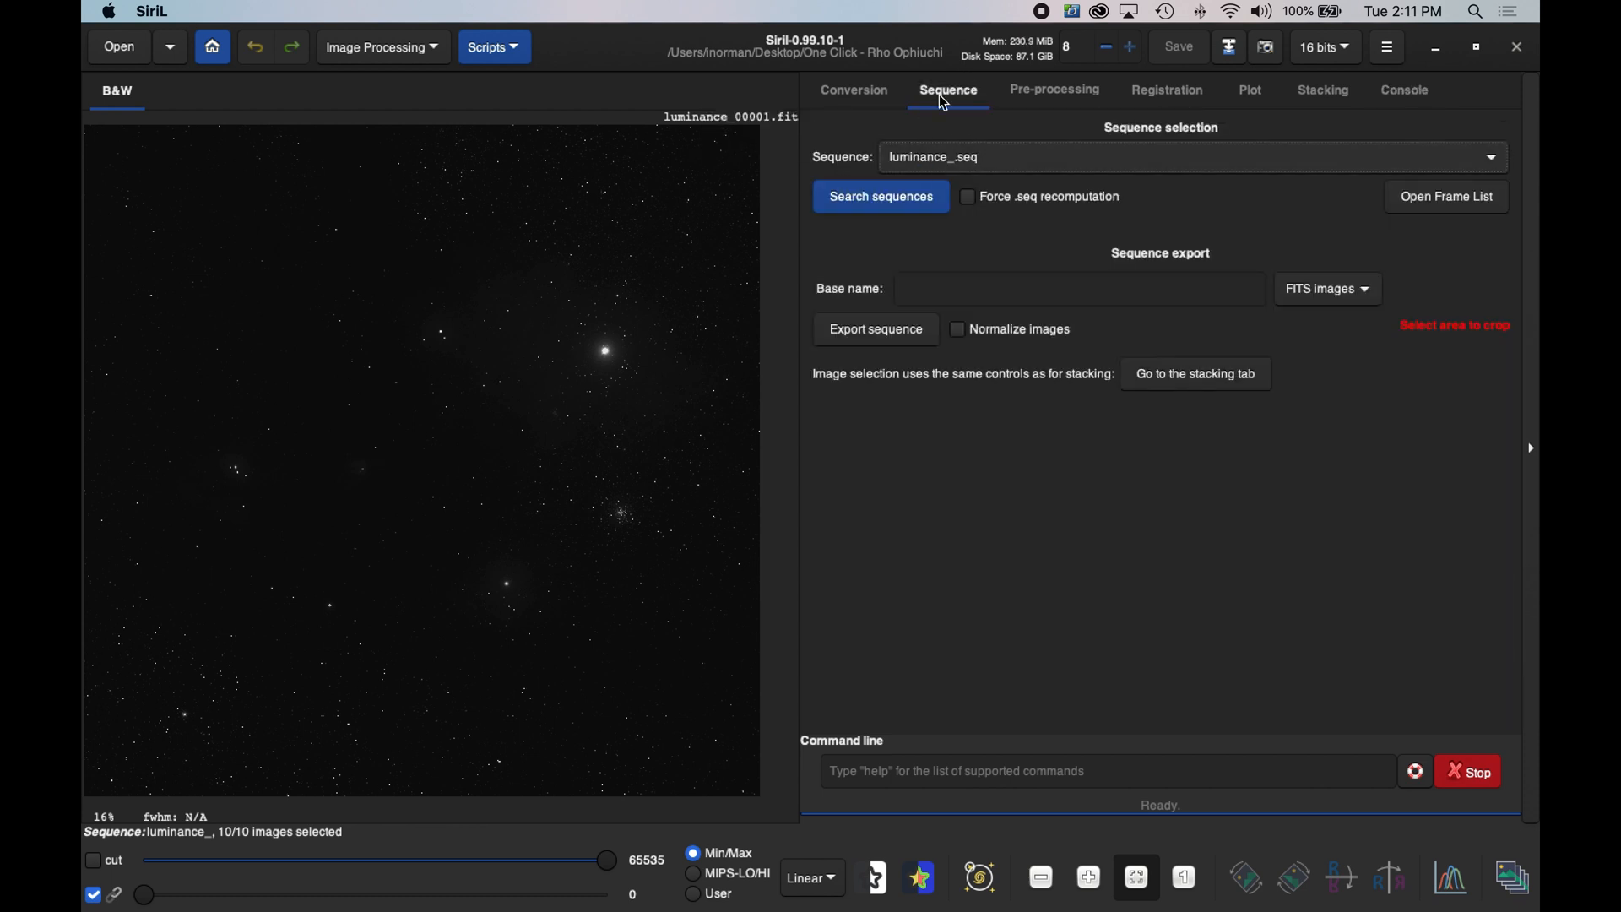
click(980, 160)
click(961, 169)
- Show the registration settings and set the image display mode to AutoStretch
click(1186, 102)
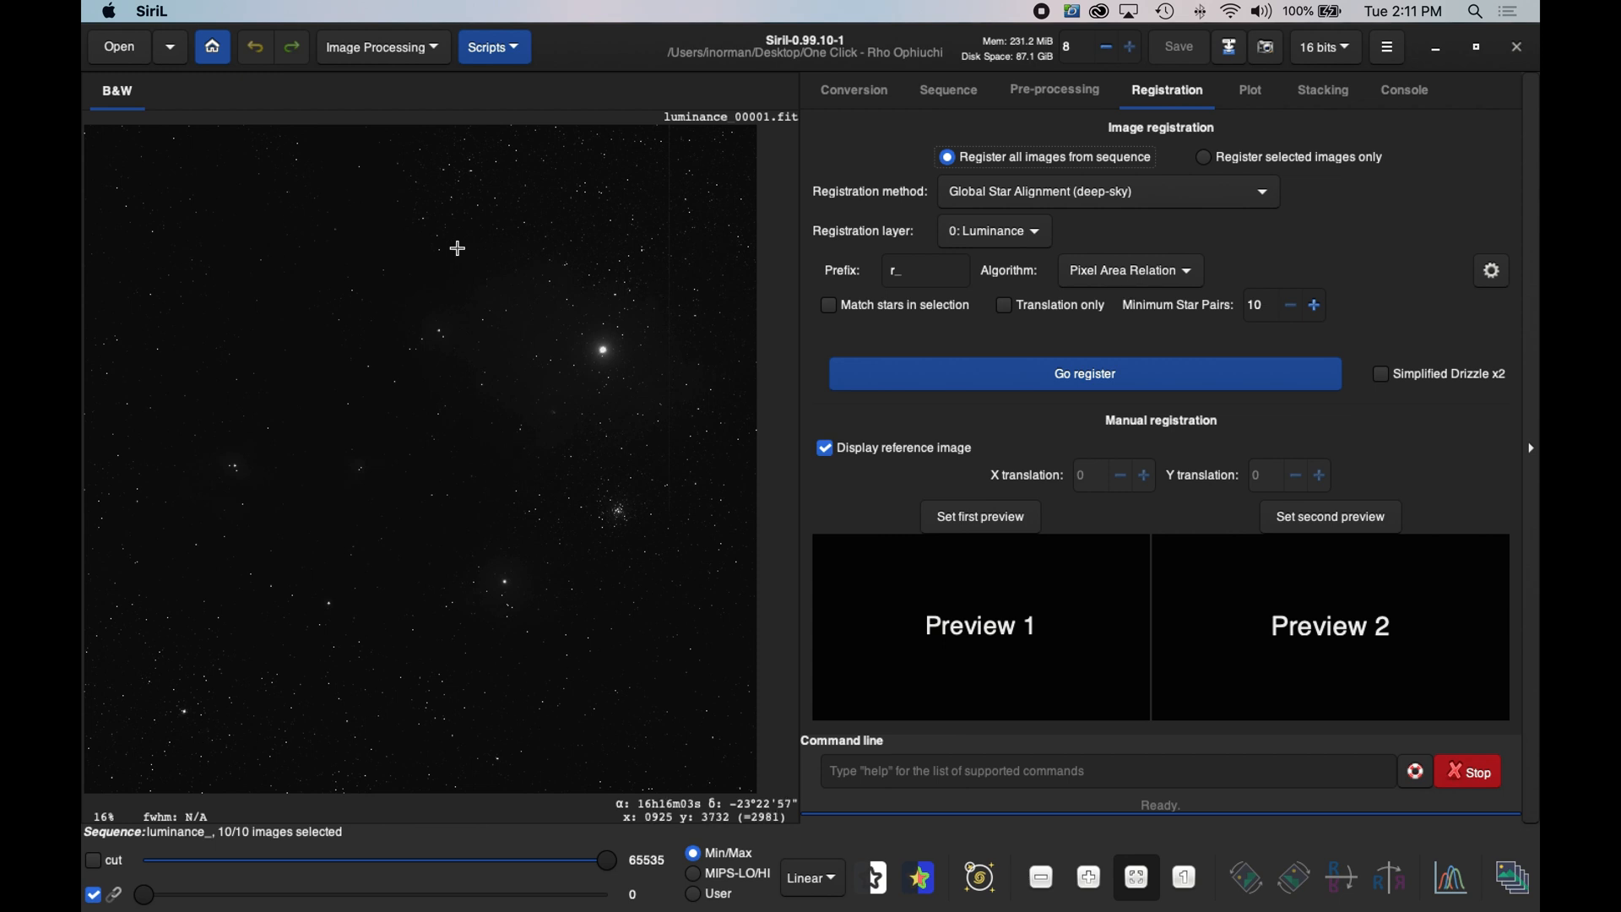
click(818, 890)
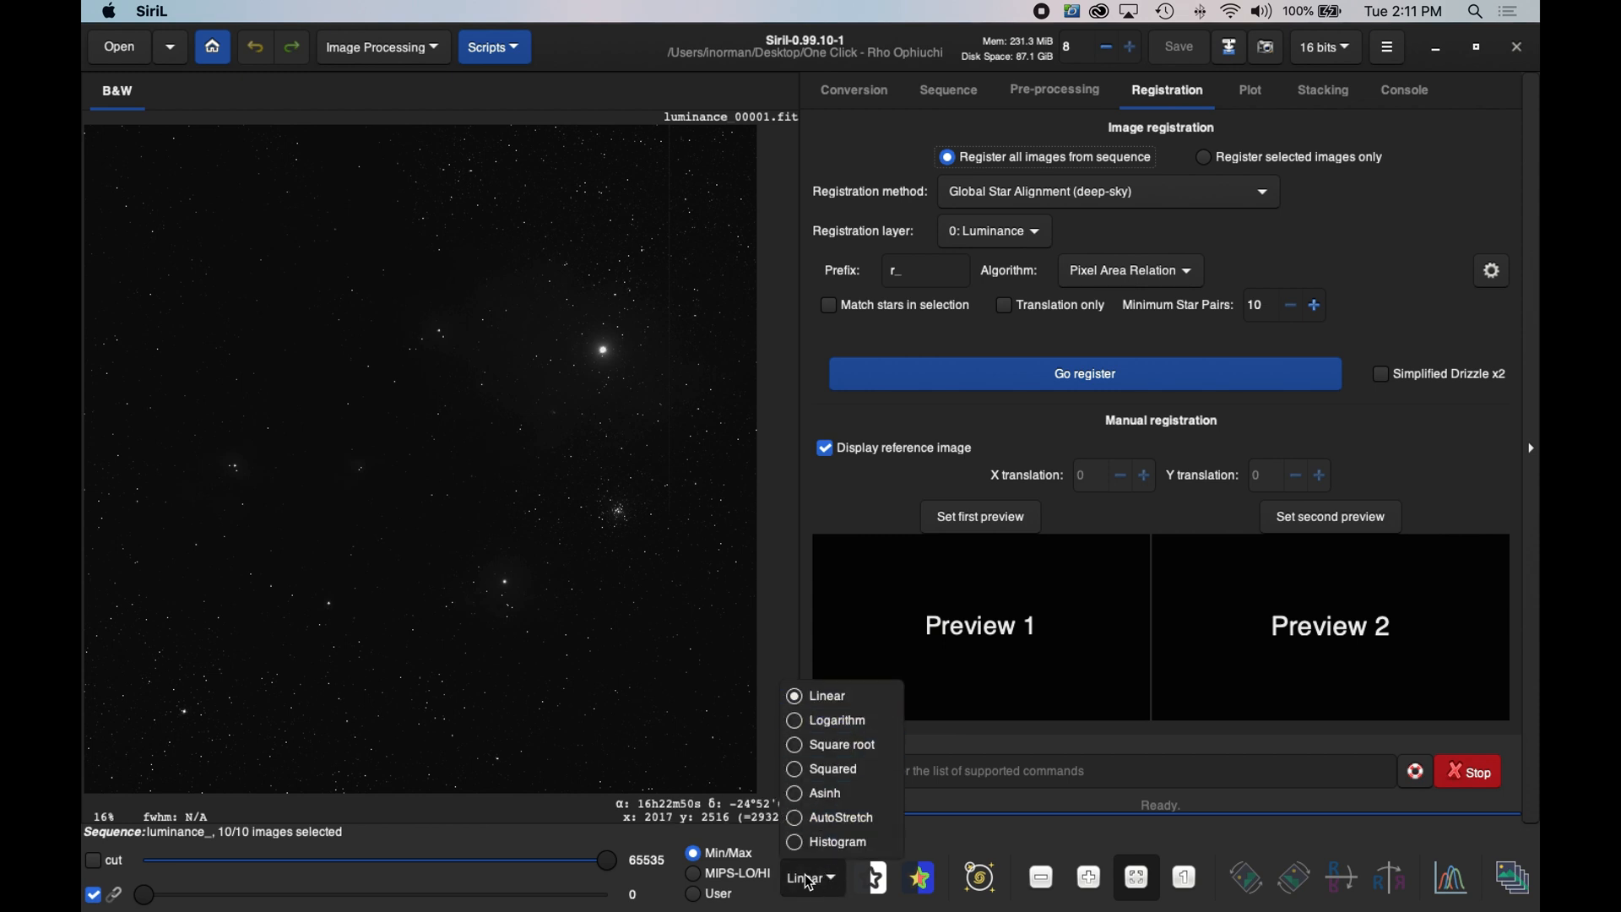
click(799, 825)
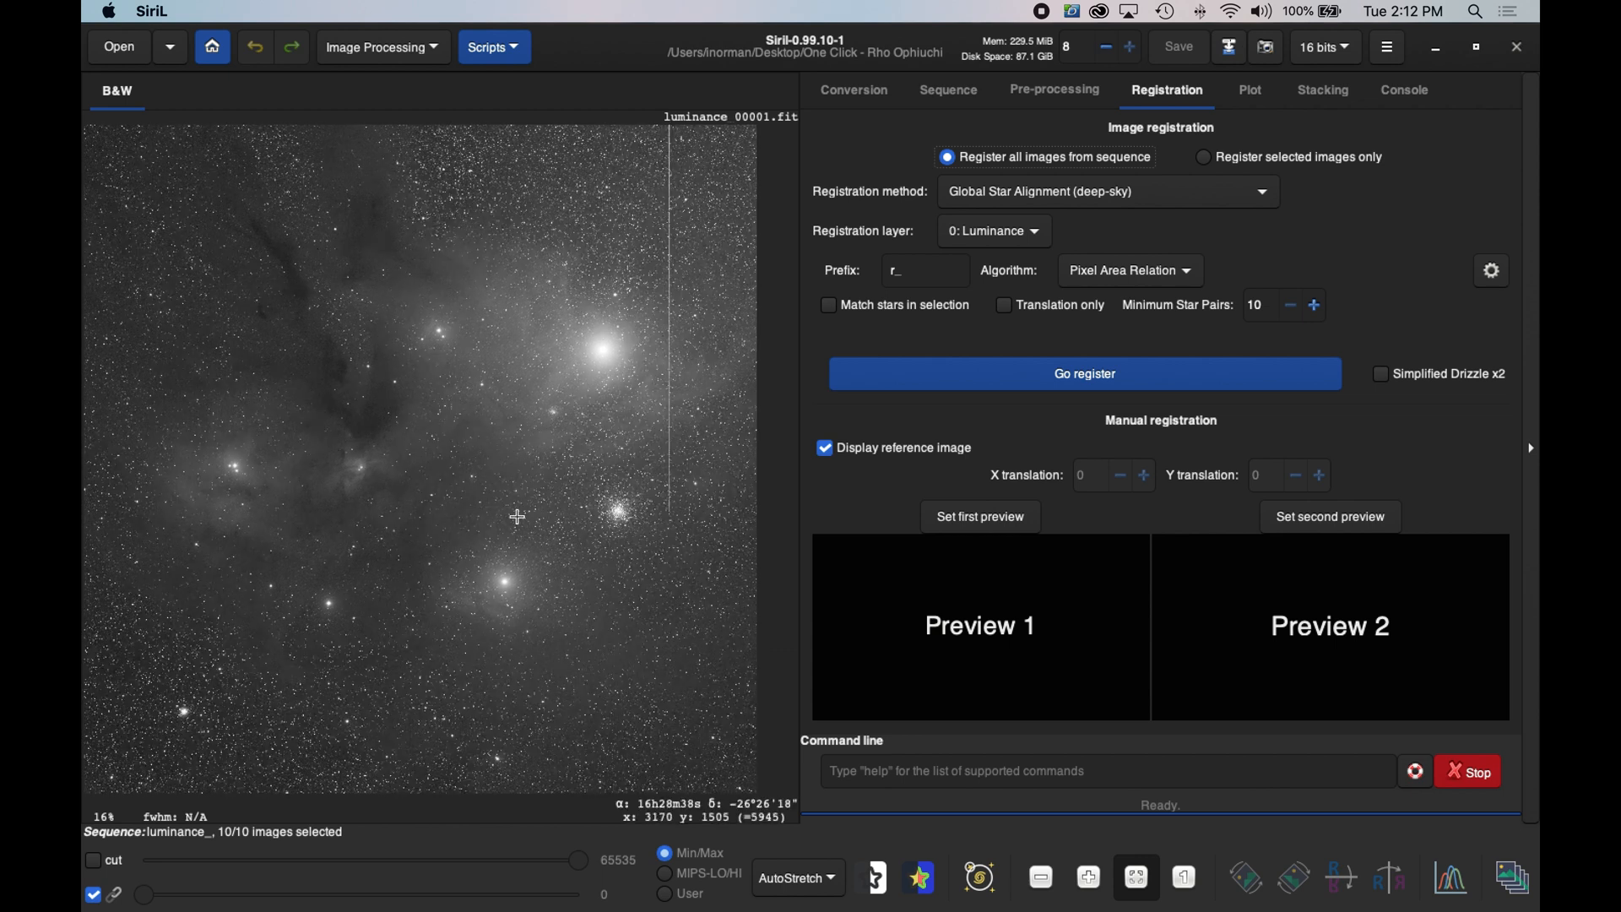
- Inspect the stars and nebula regions of the first luminance frame at 100% zoom, and fit the whole image back in view
click(1186, 883)
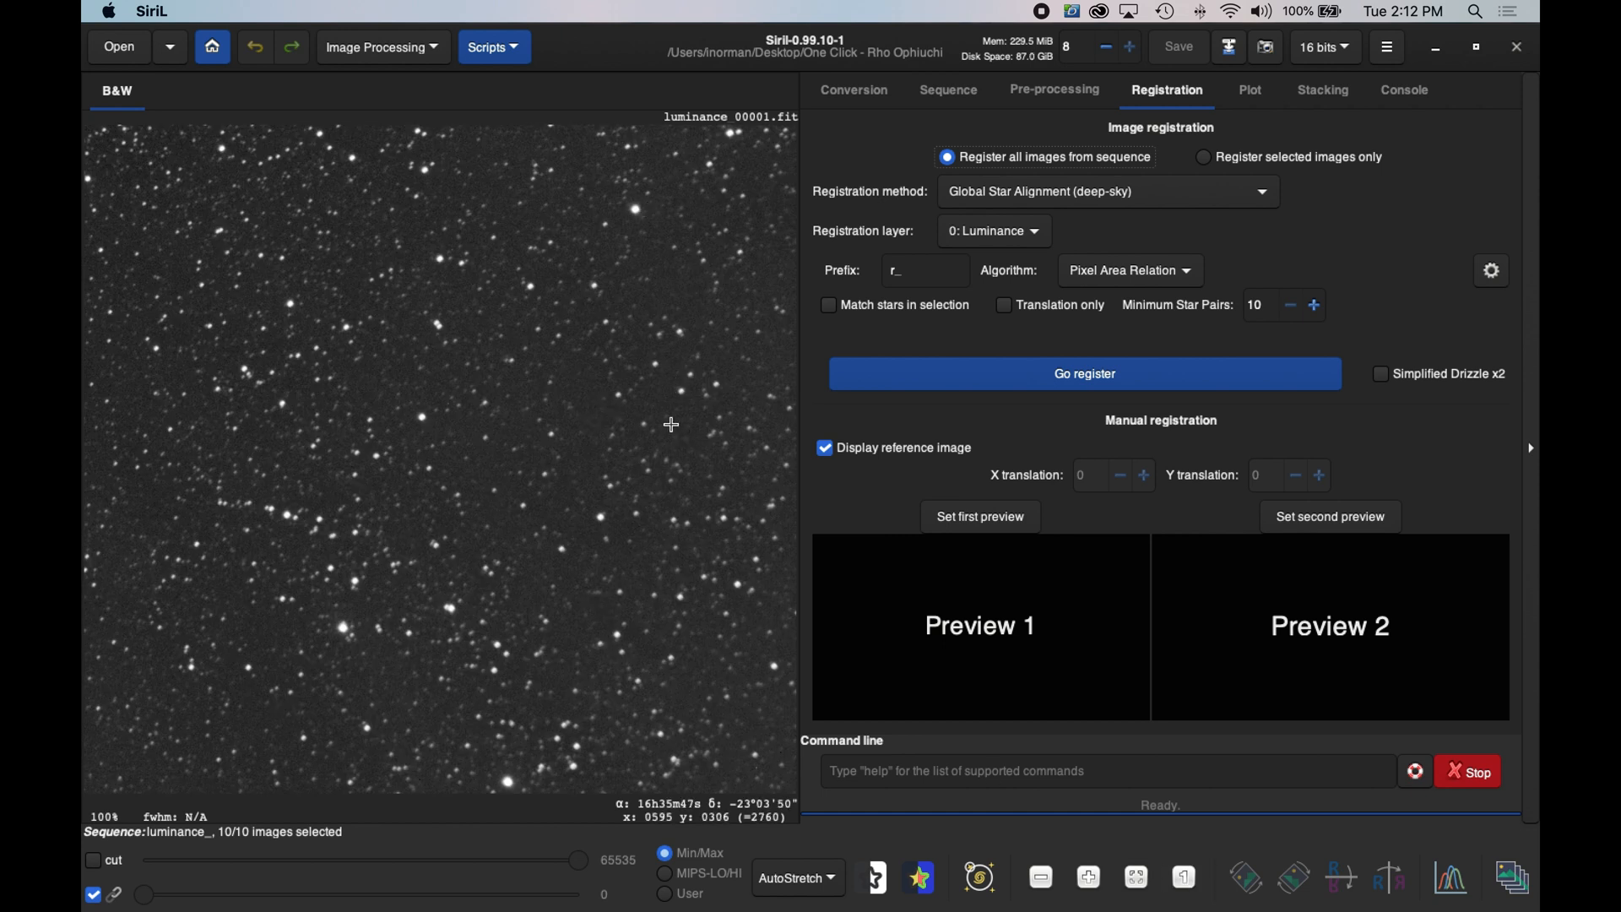
scroll(670, 376, down, 2)
drag(415, 271, 559, 154)
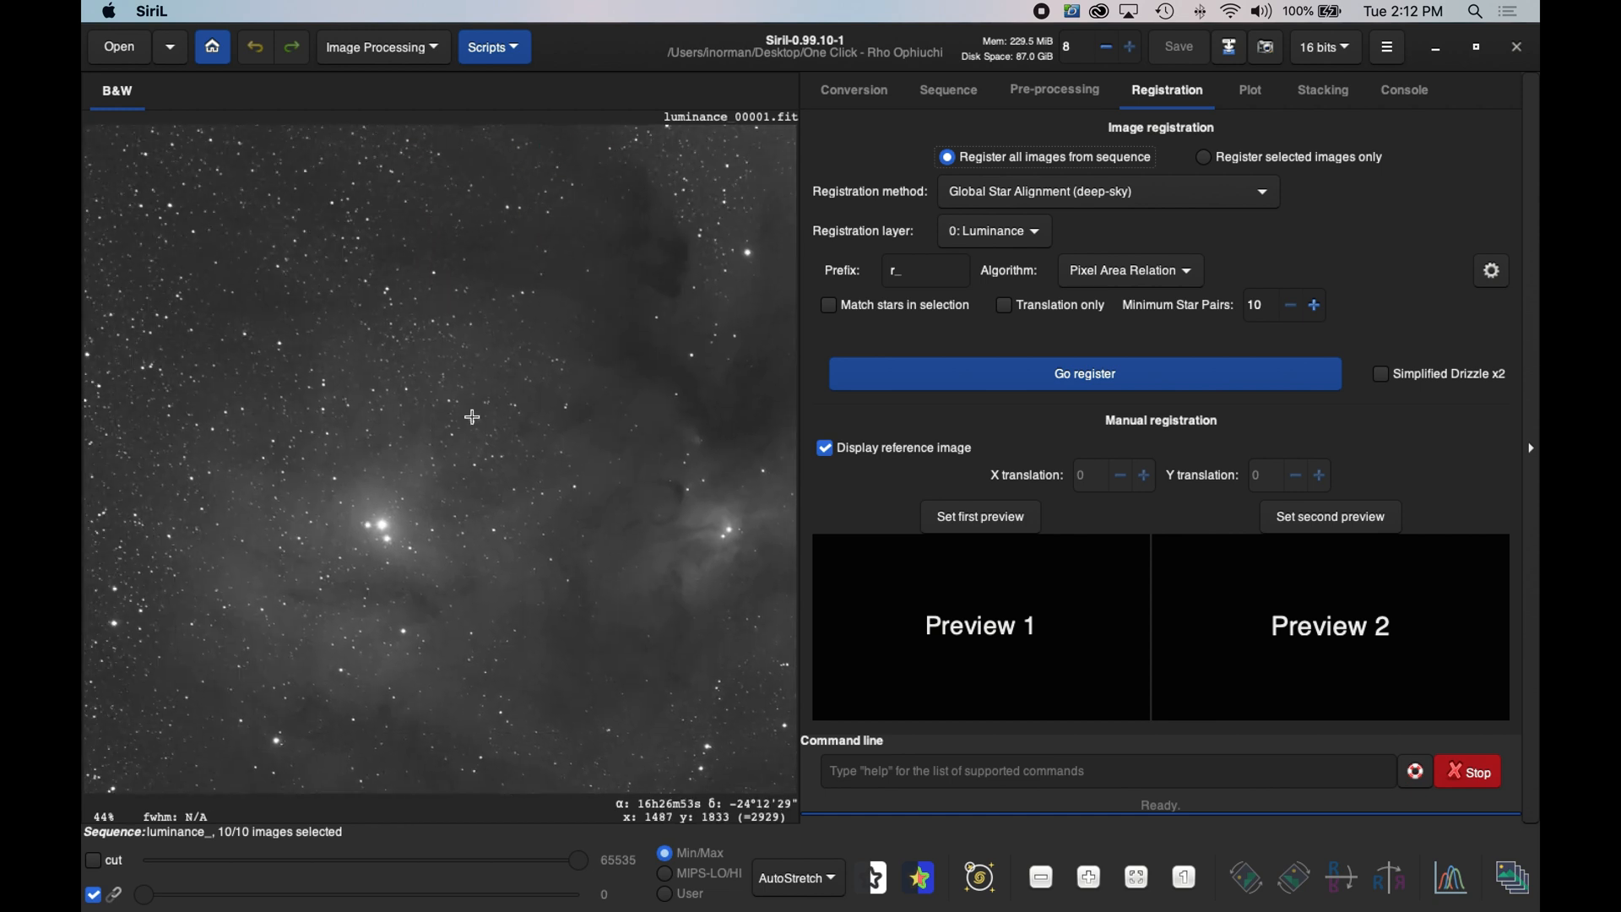
drag(661, 563, 502, 608)
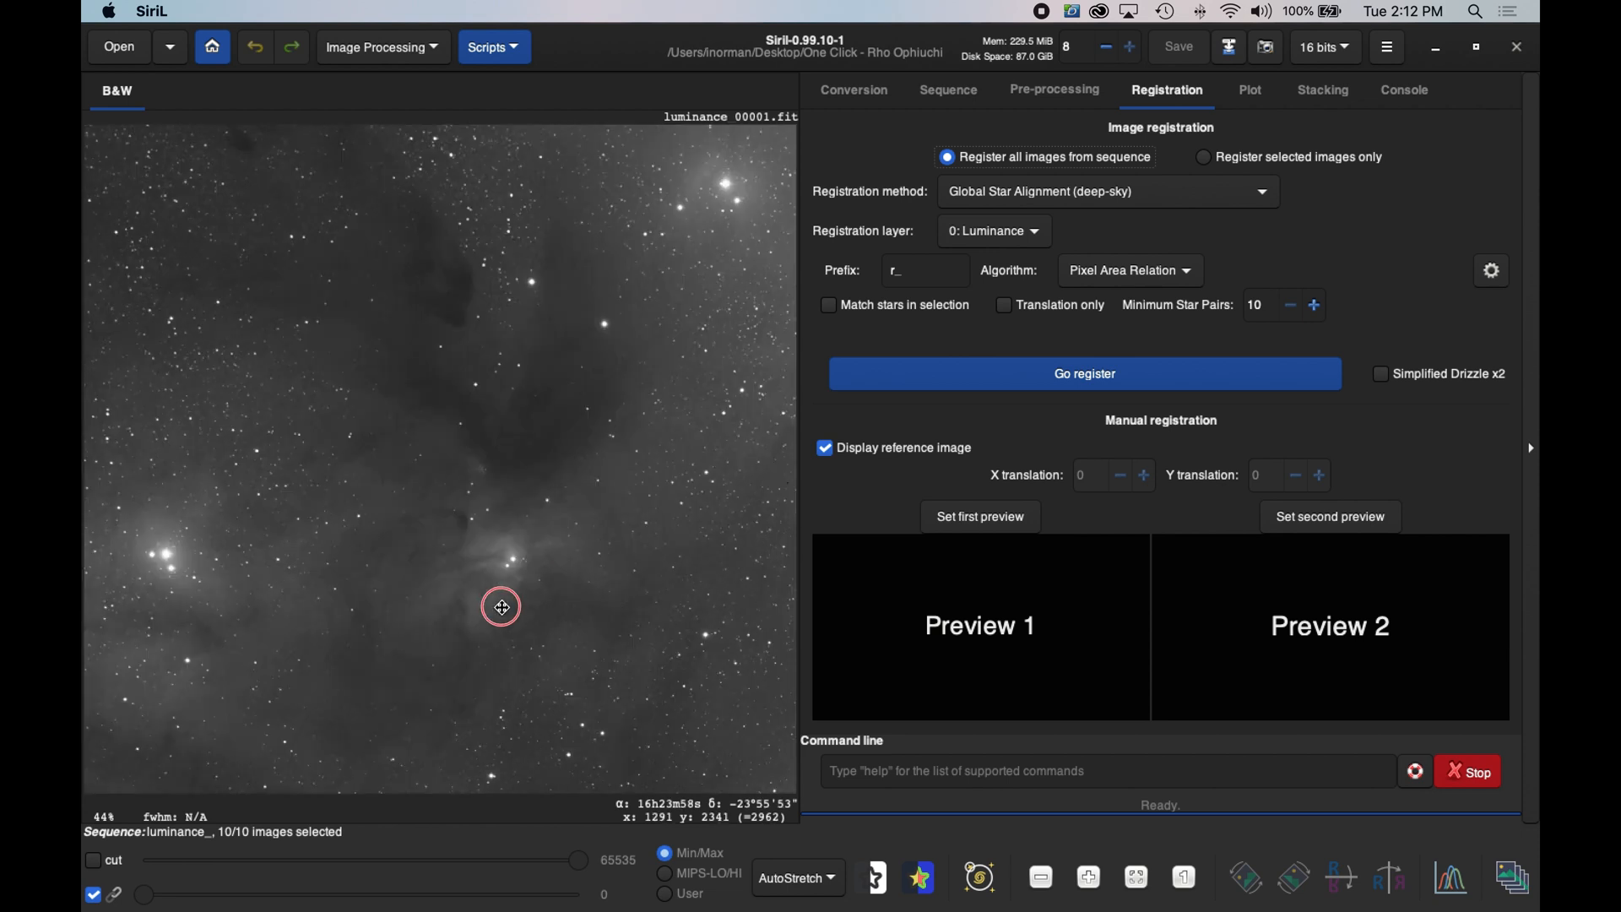
click(1187, 882)
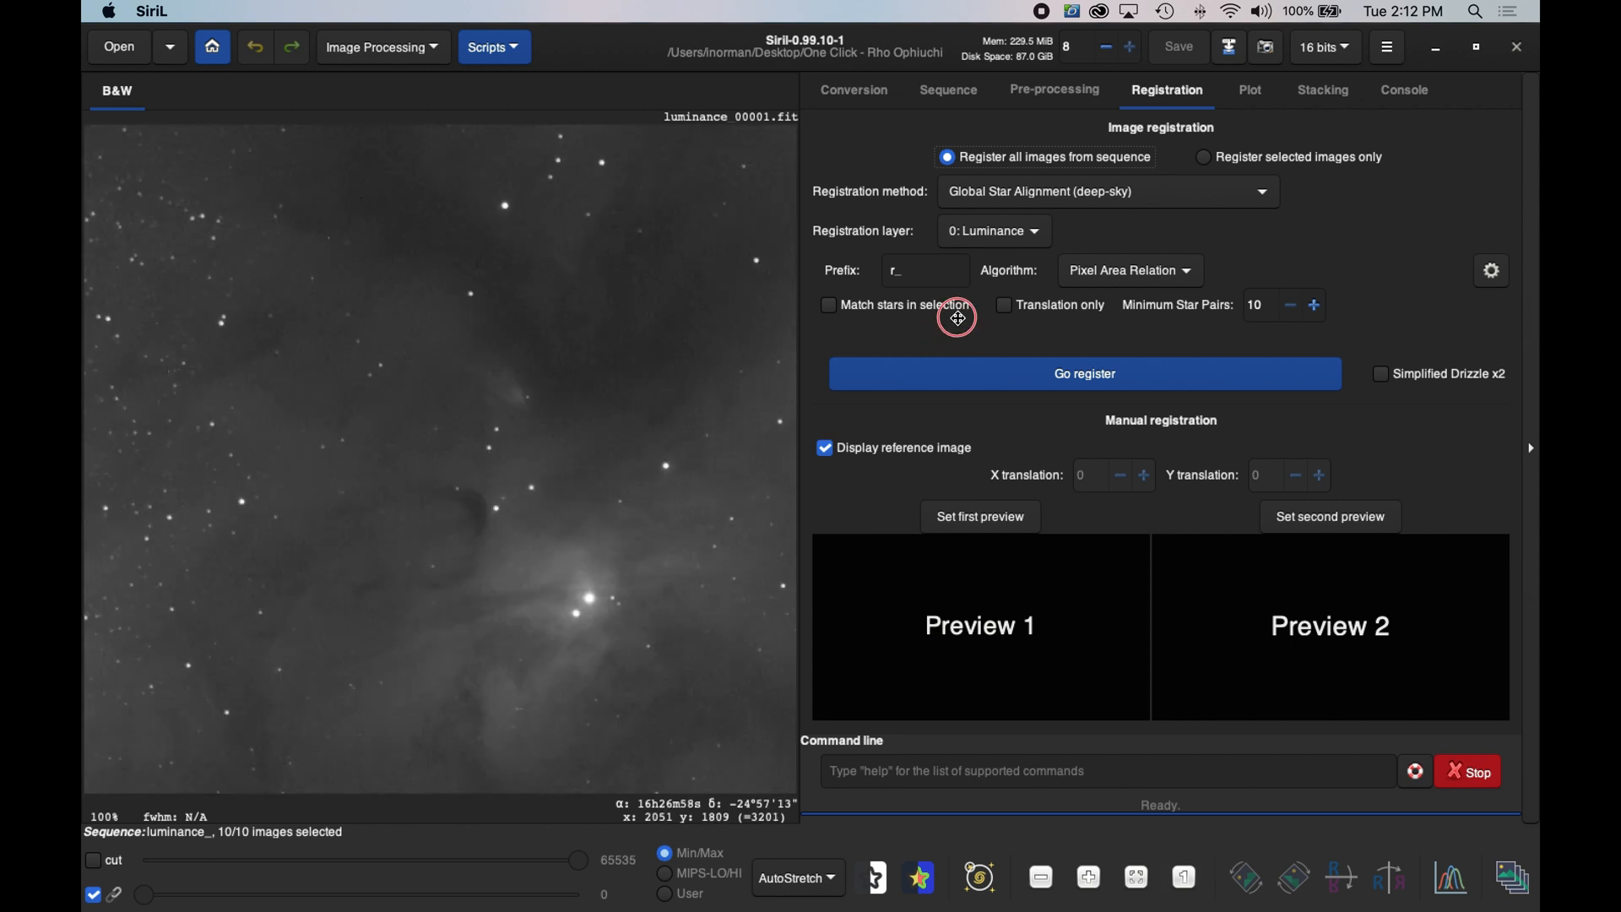
drag(561, 545, 560, 372)
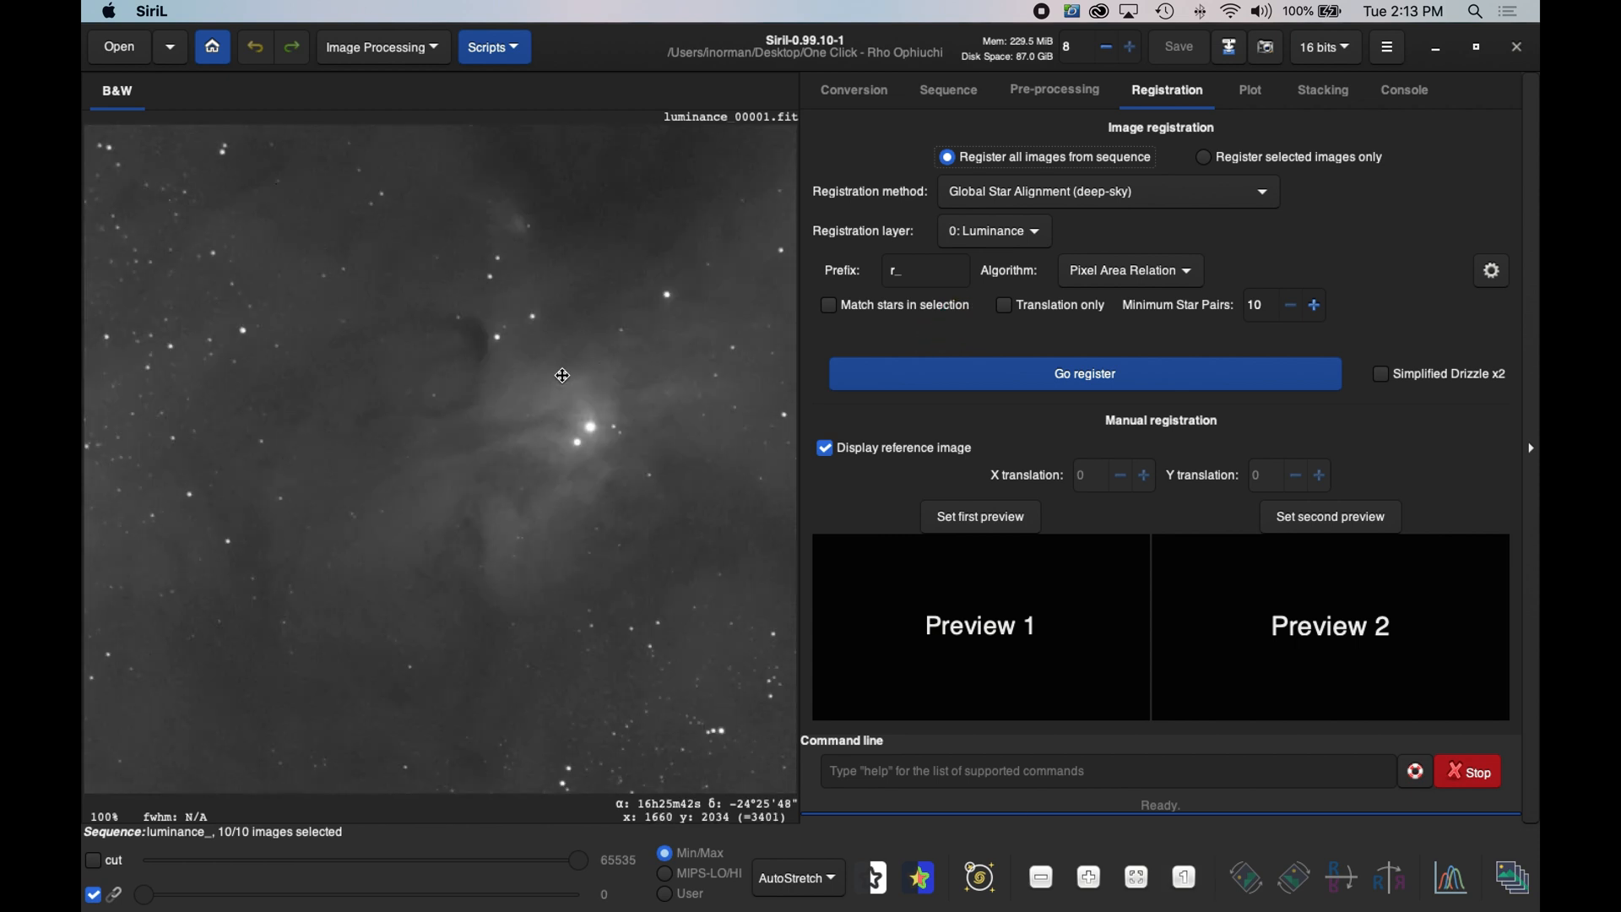
click(1138, 880)
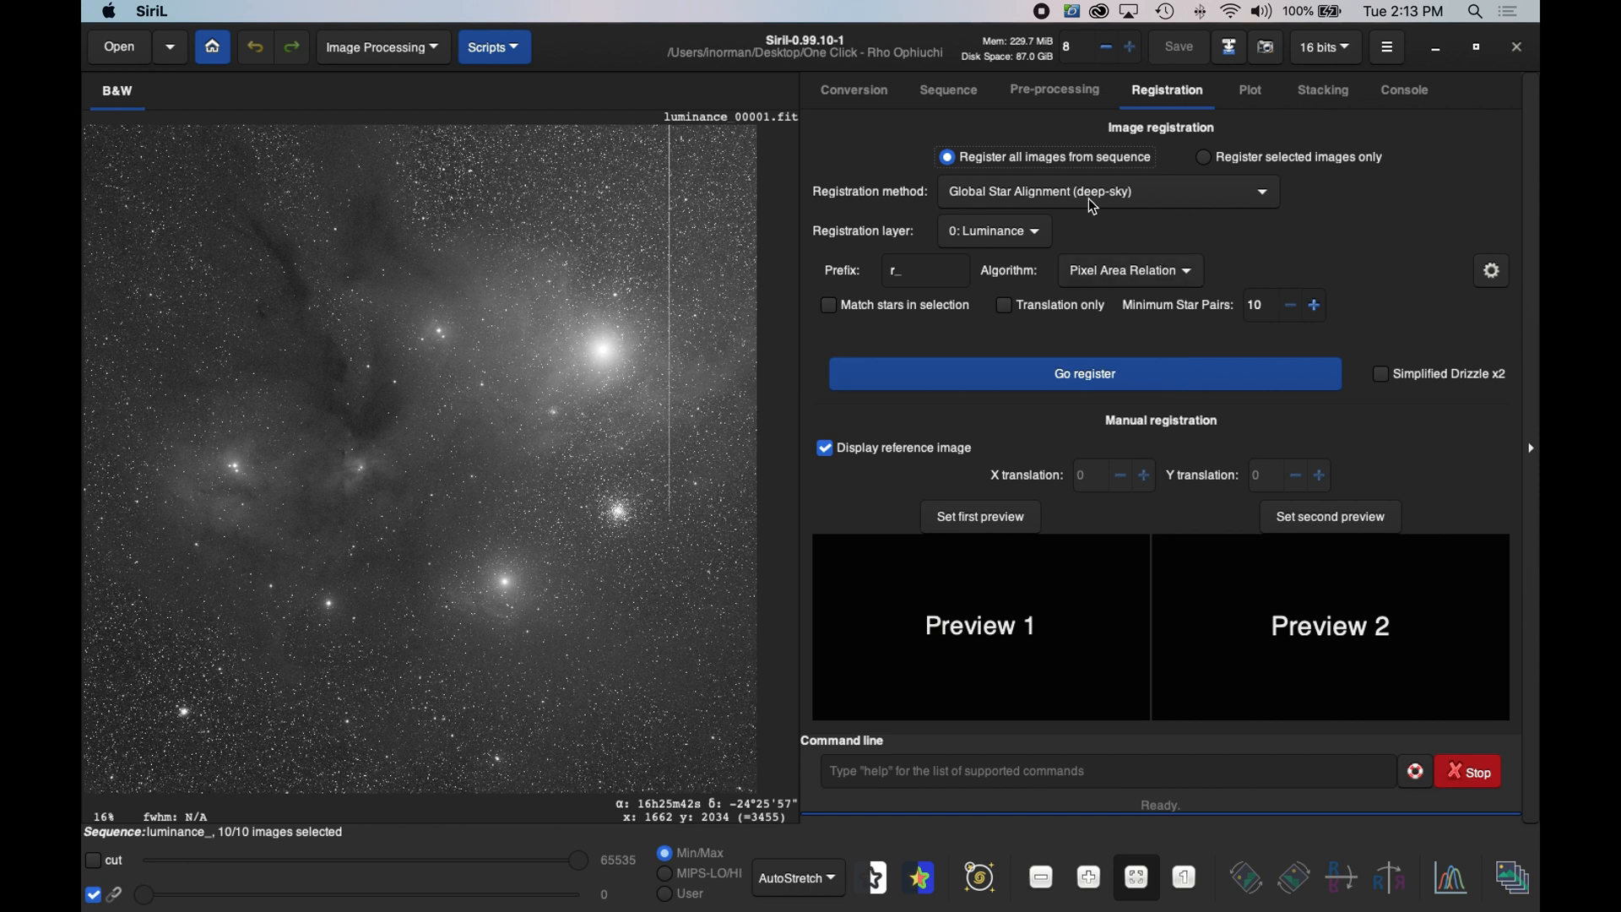
- Register all images of the luminance sequence with Global Star Alignment (deep-sky) and check the processed and failed totals in the console output
click(1111, 199)
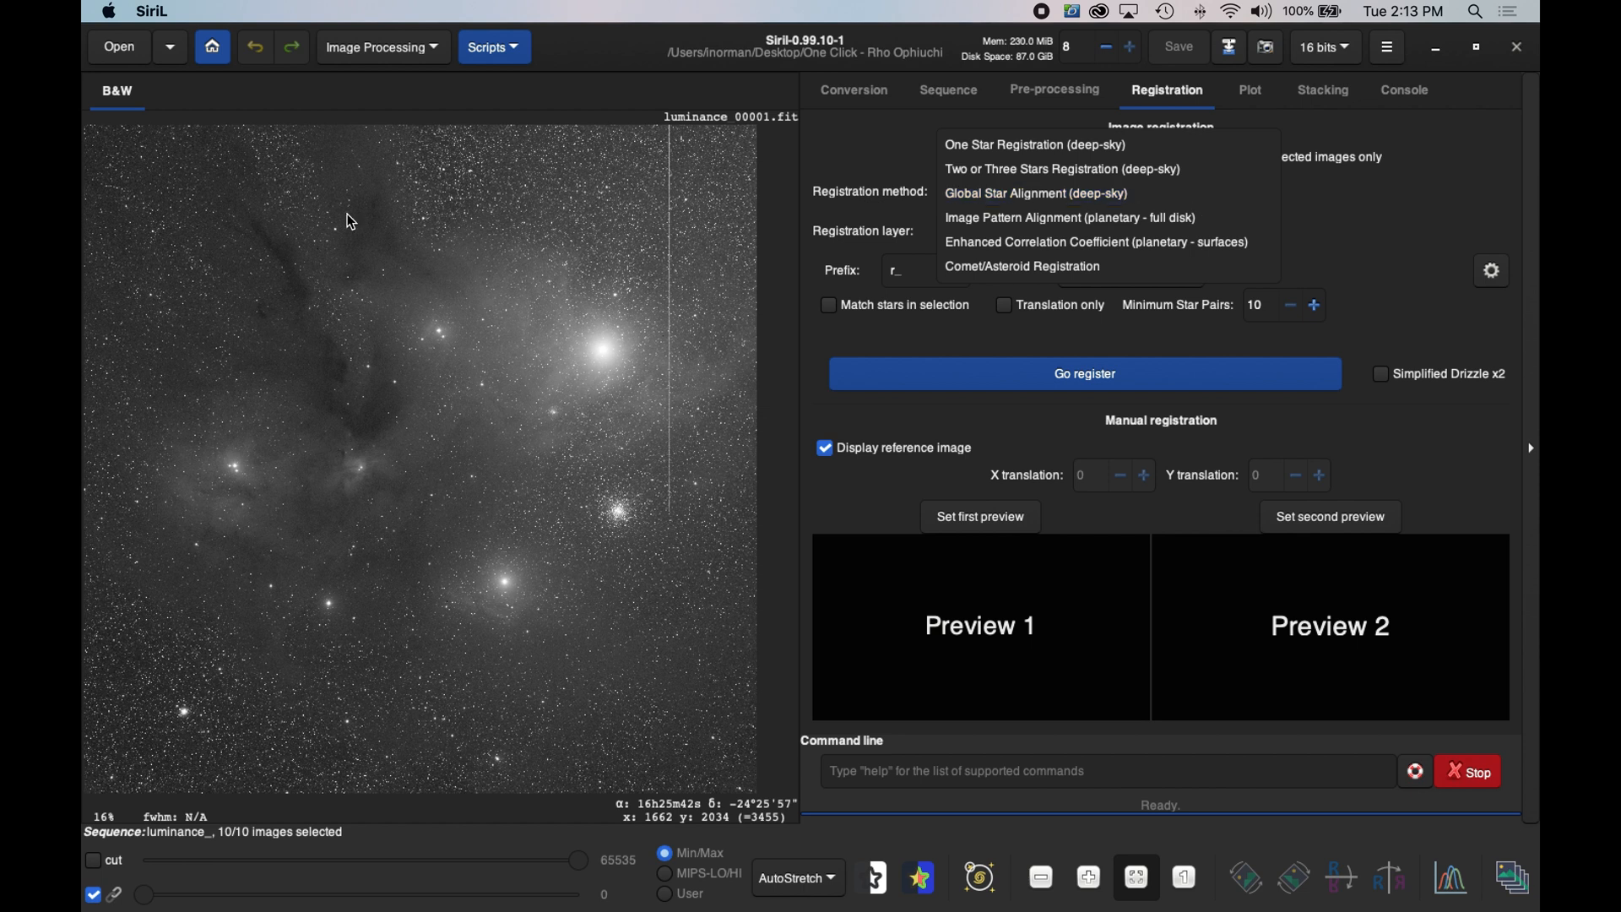
click(968, 193)
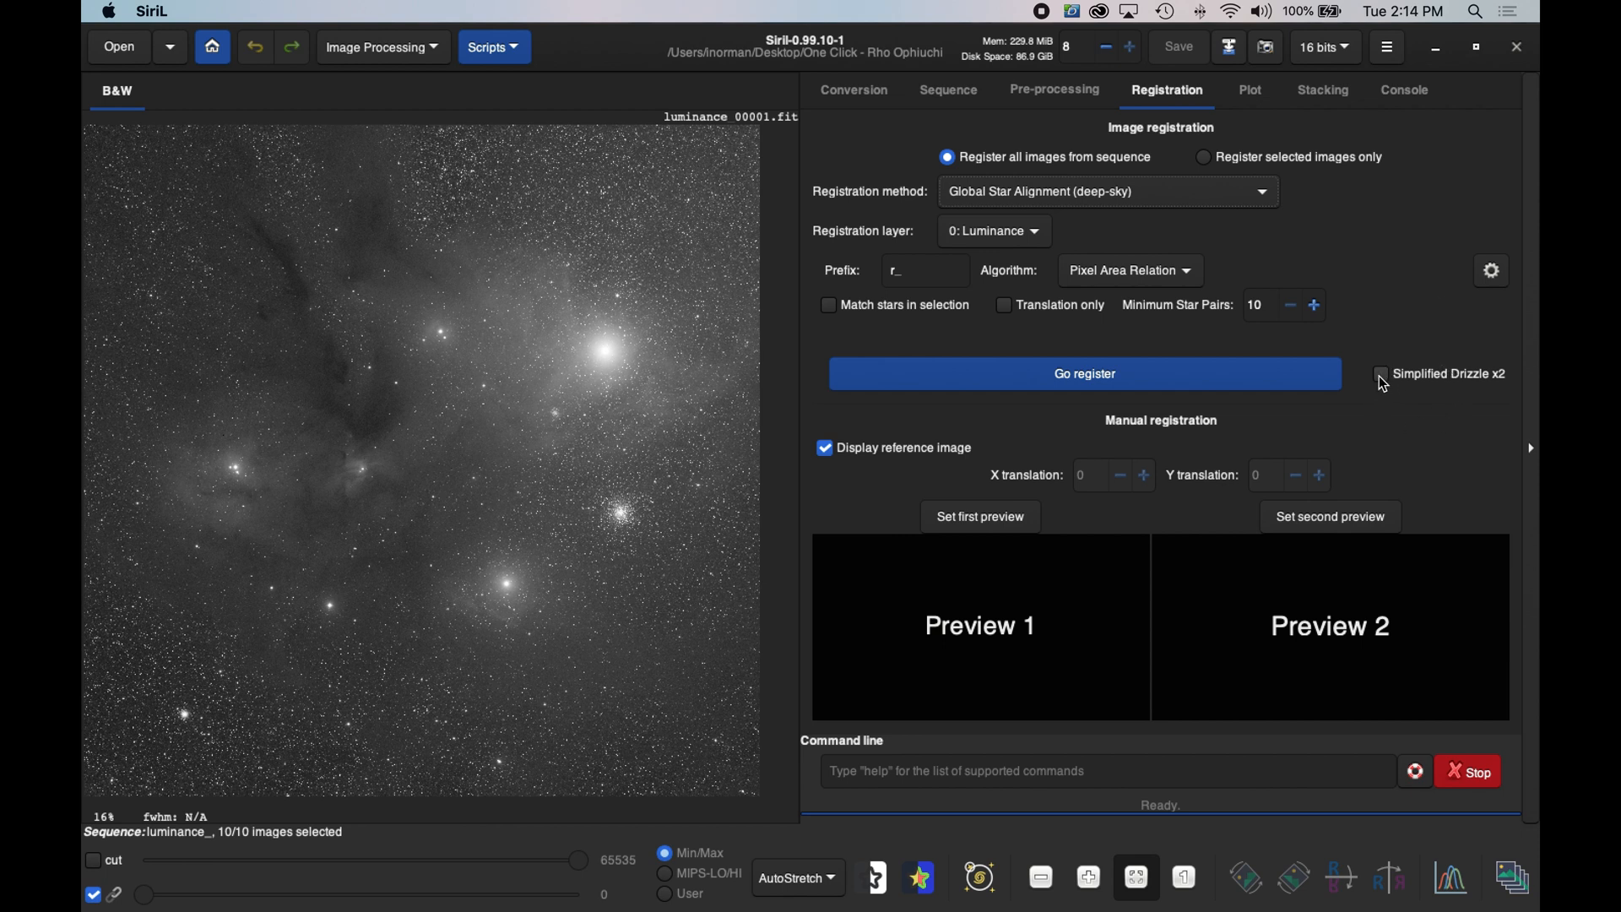
click(1484, 380)
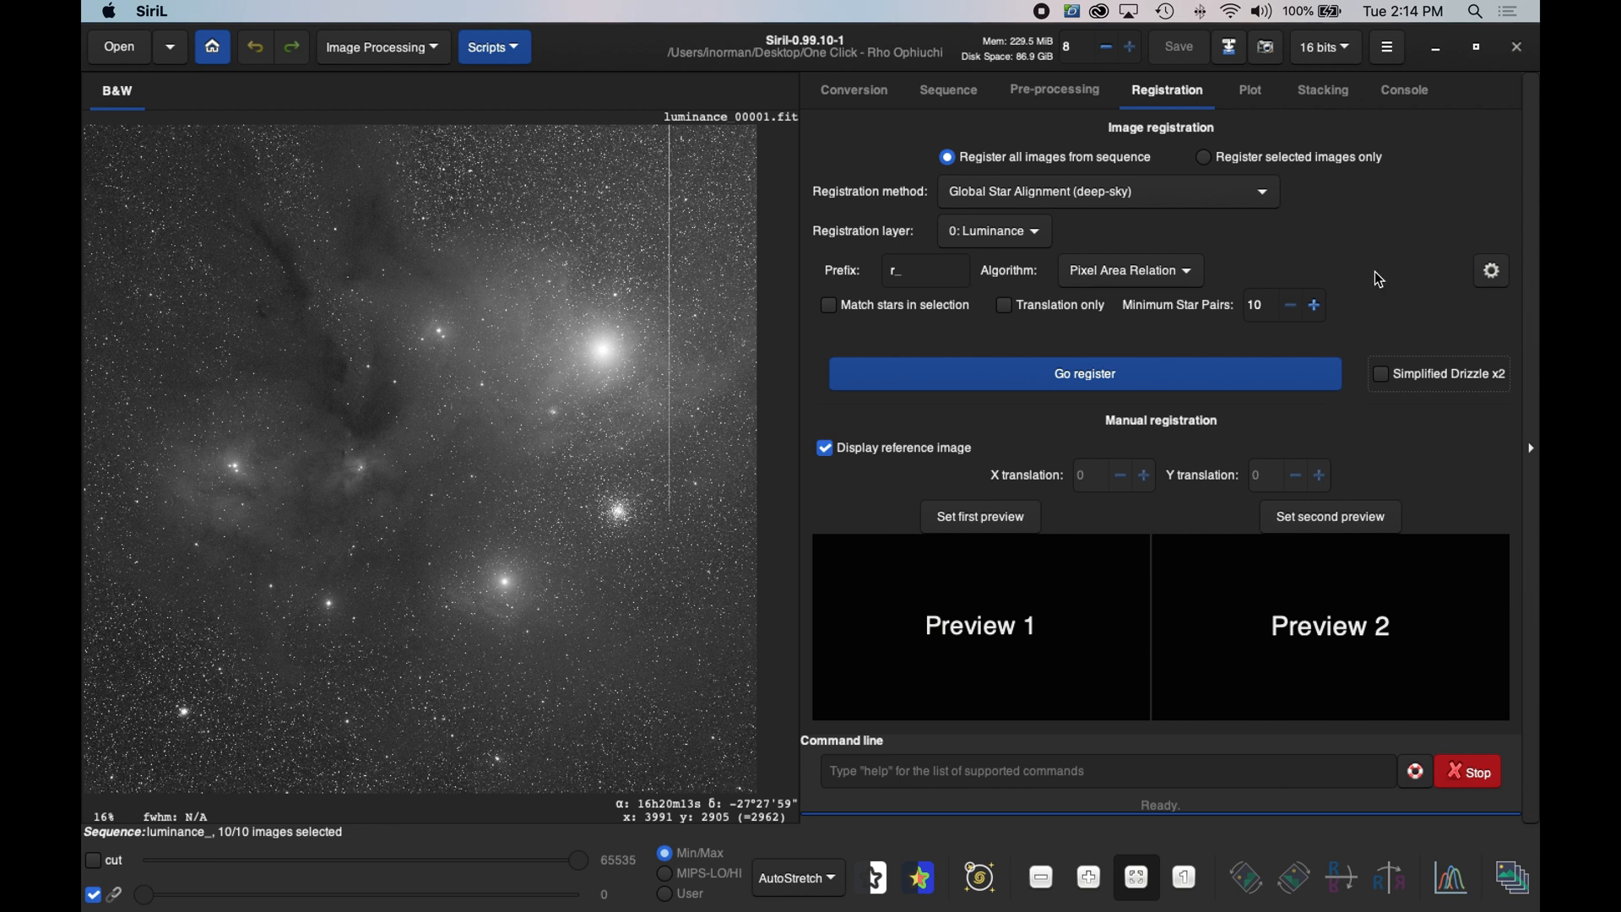
click(1069, 373)
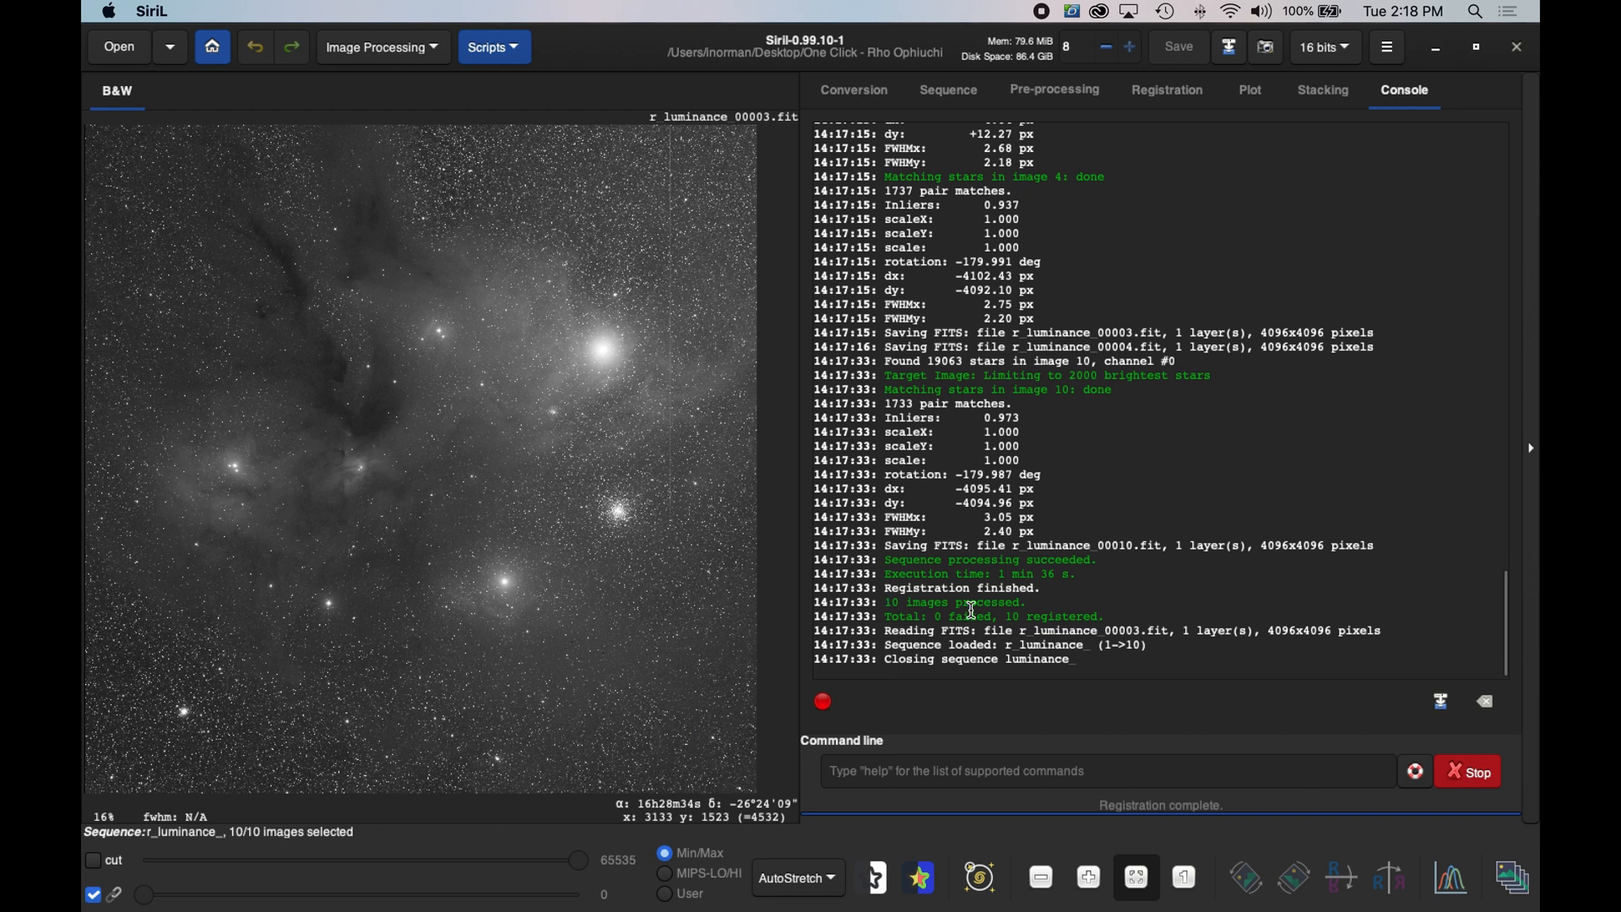
drag(889, 604, 1105, 615)
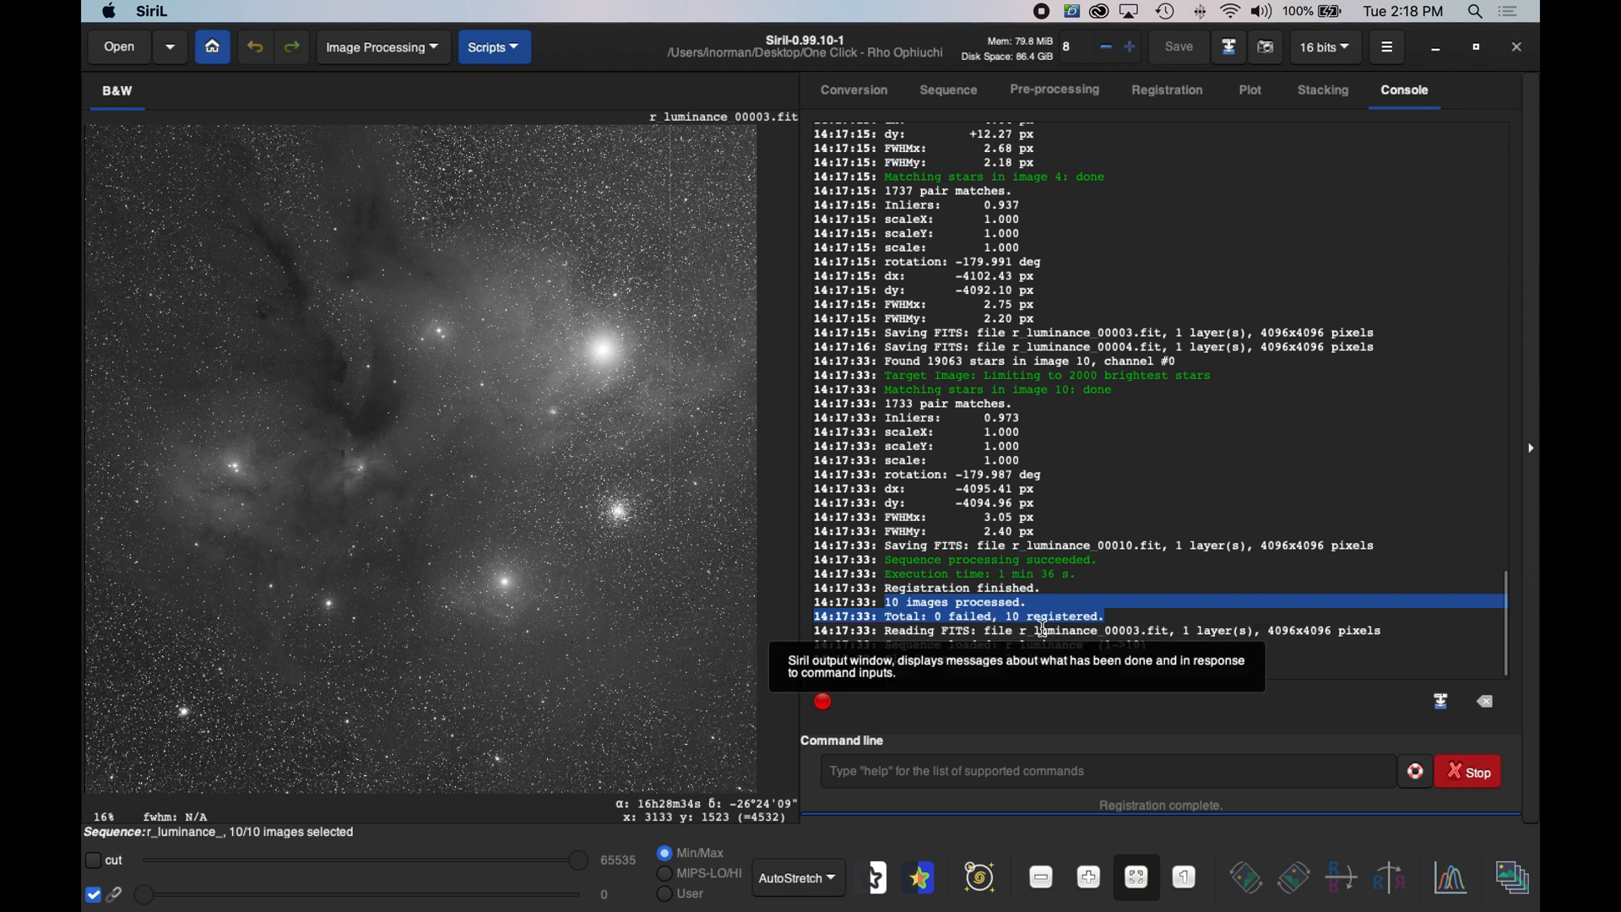
click(1044, 630)
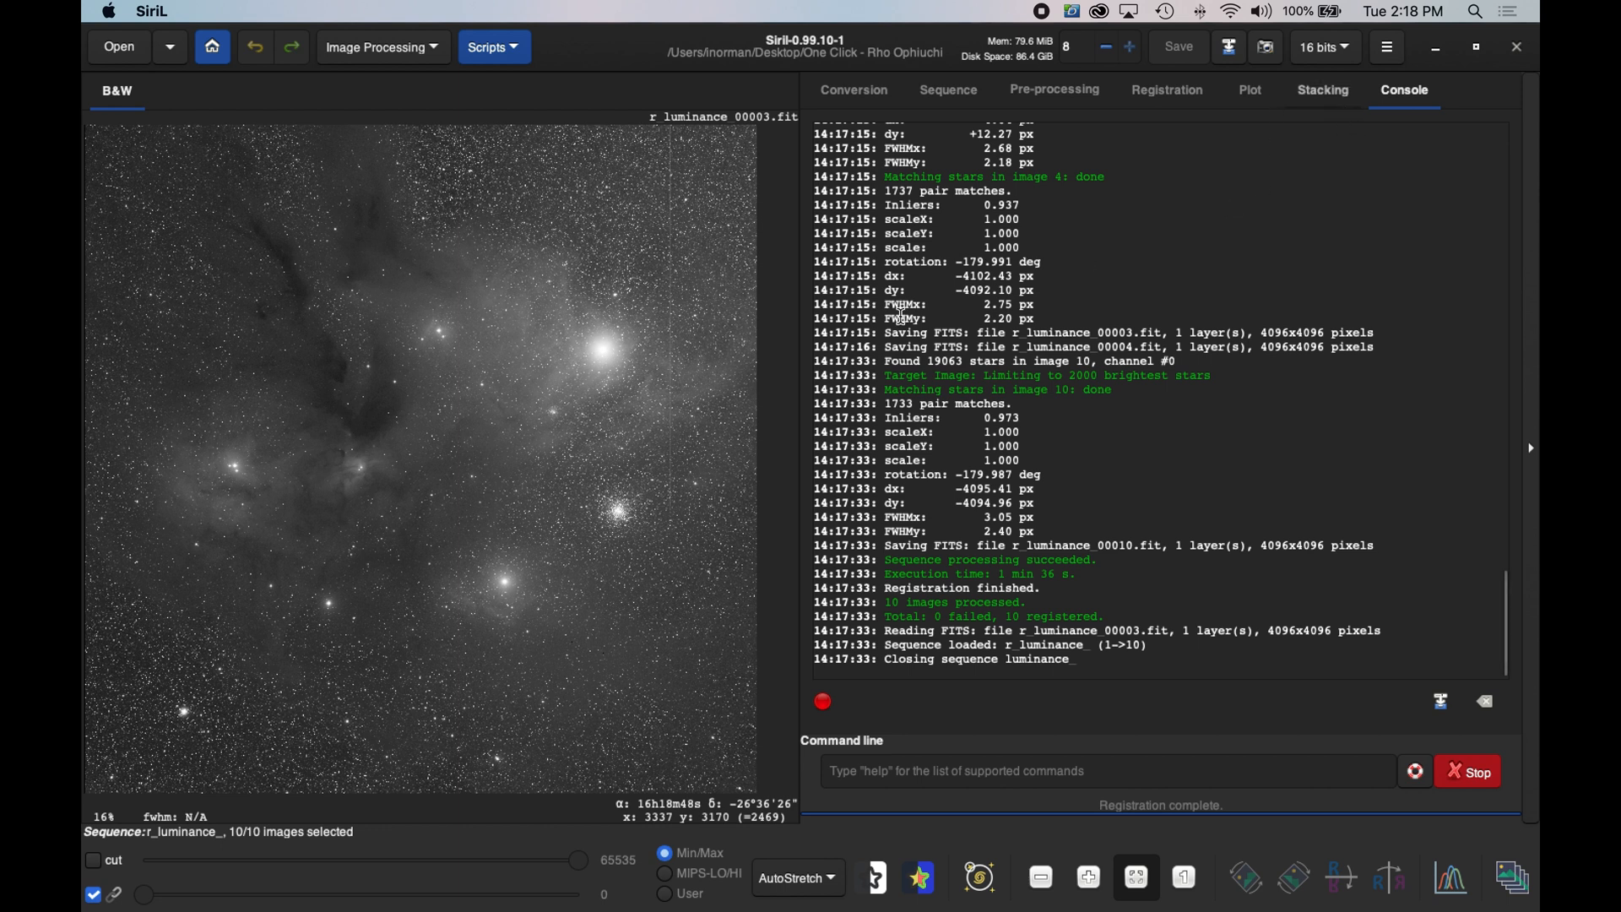
- Show the stacking settings, choose Average stacking with rejection as the method, and read the description of the stacking methods
click(1332, 95)
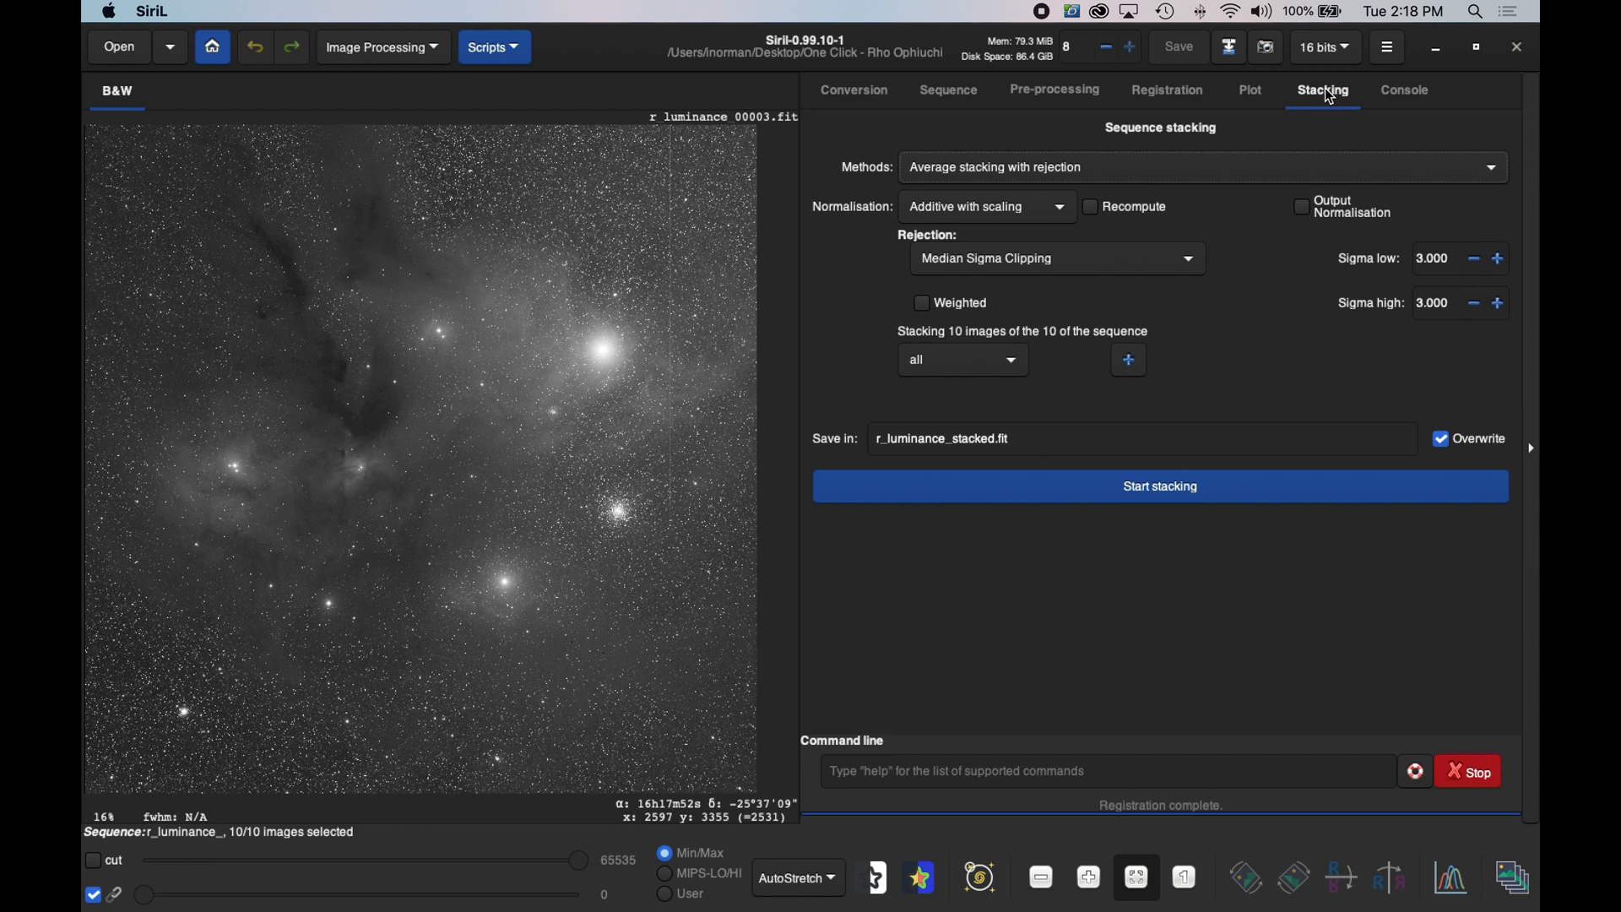
click(991, 168)
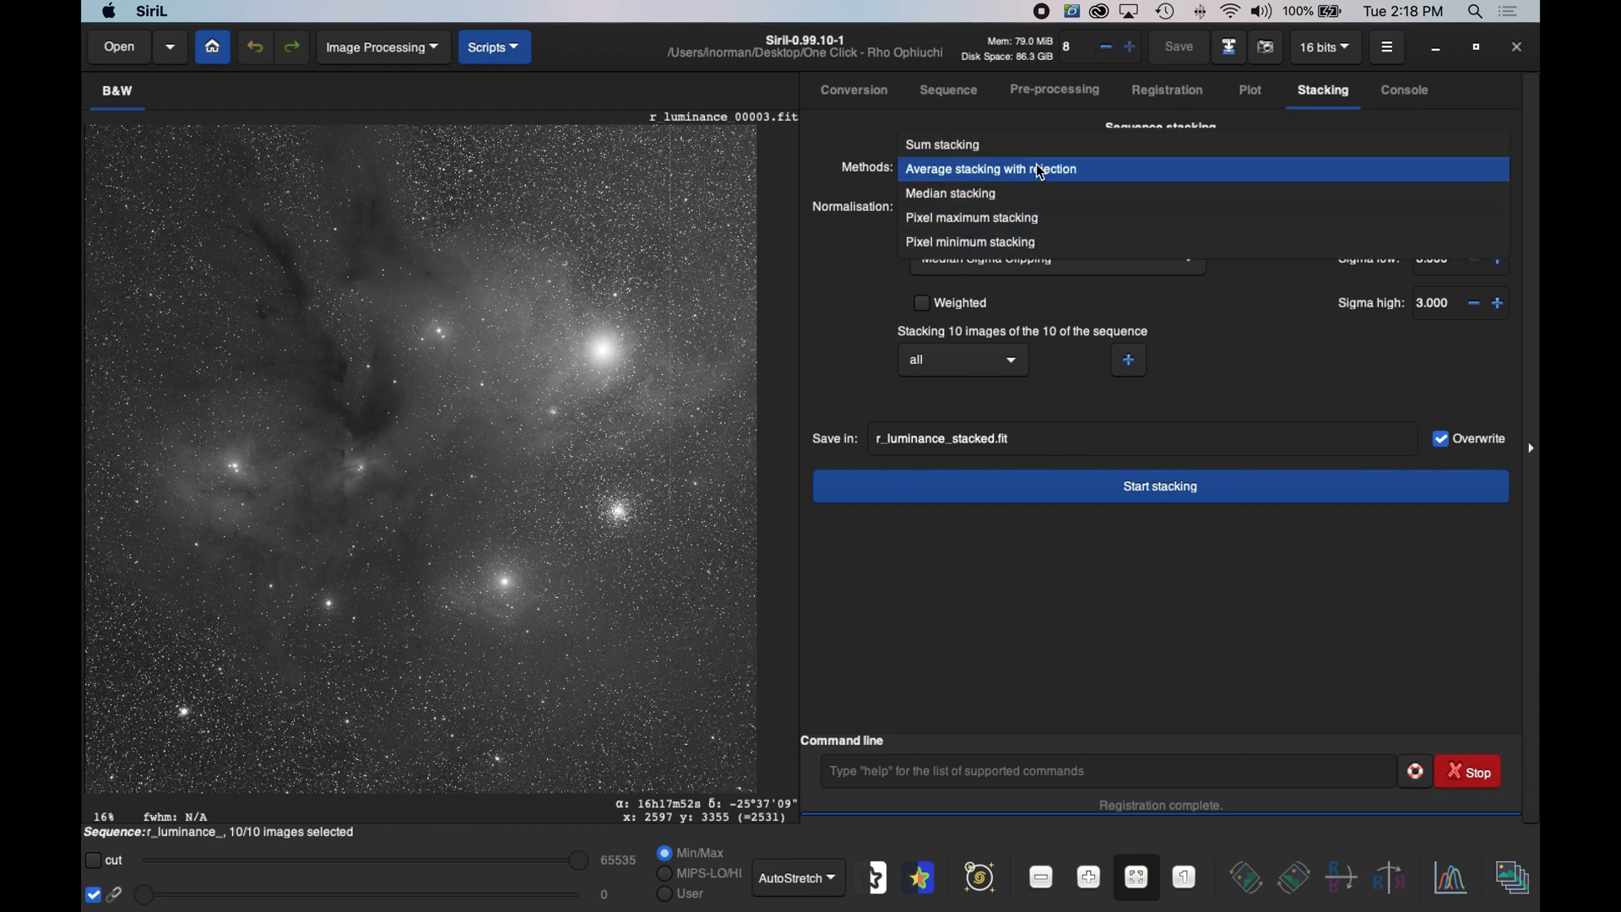
click(944, 173)
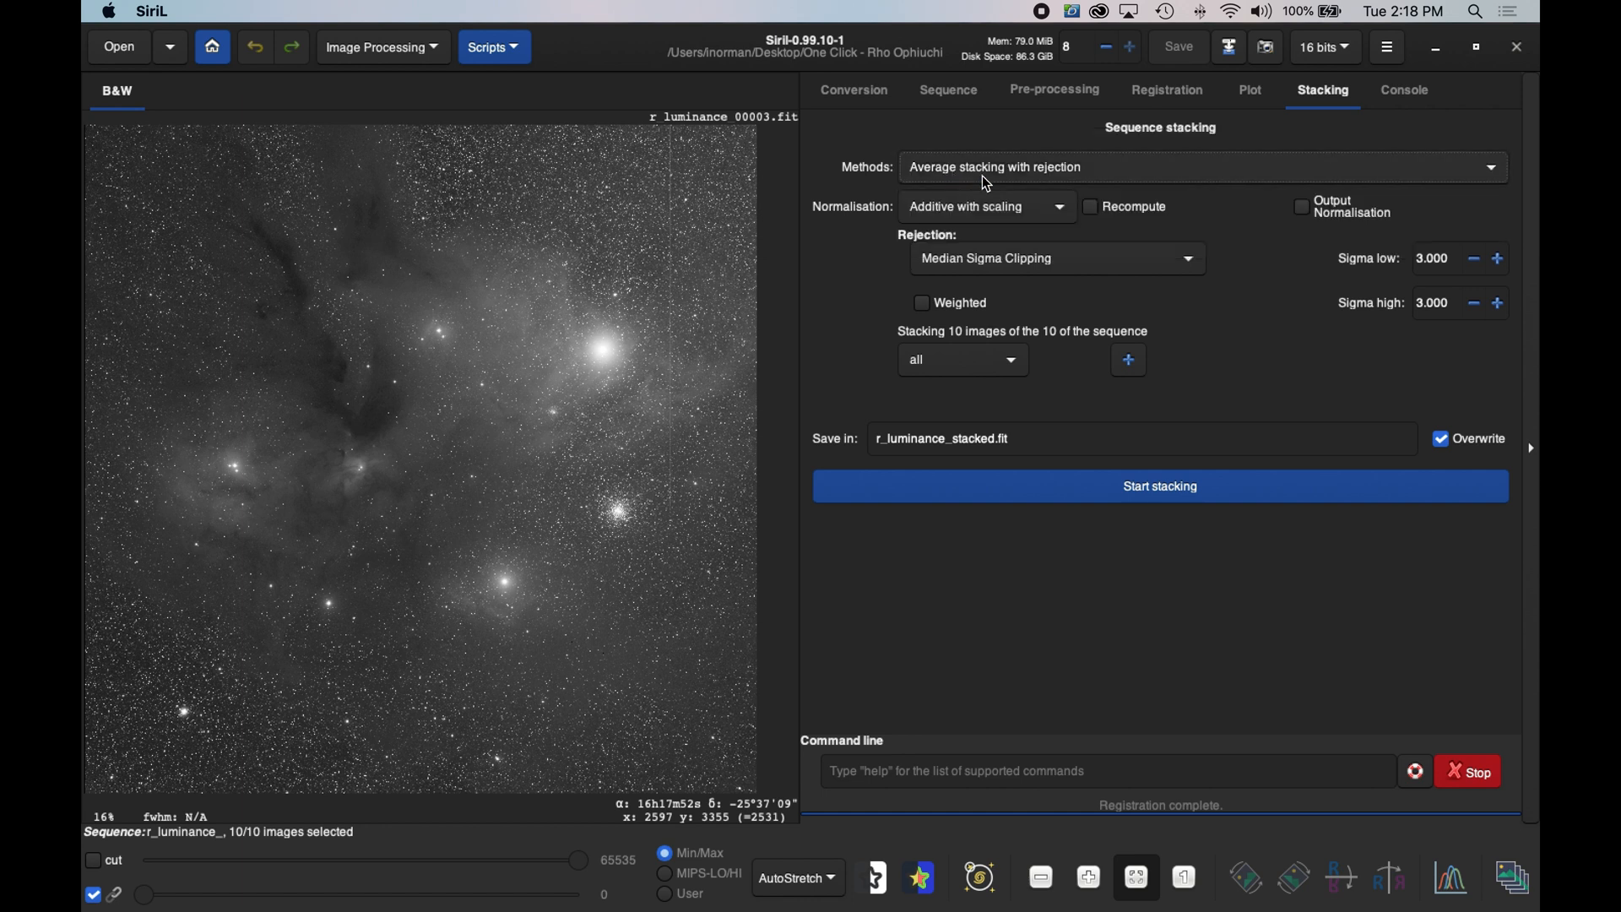
mouse_move(974, 179)
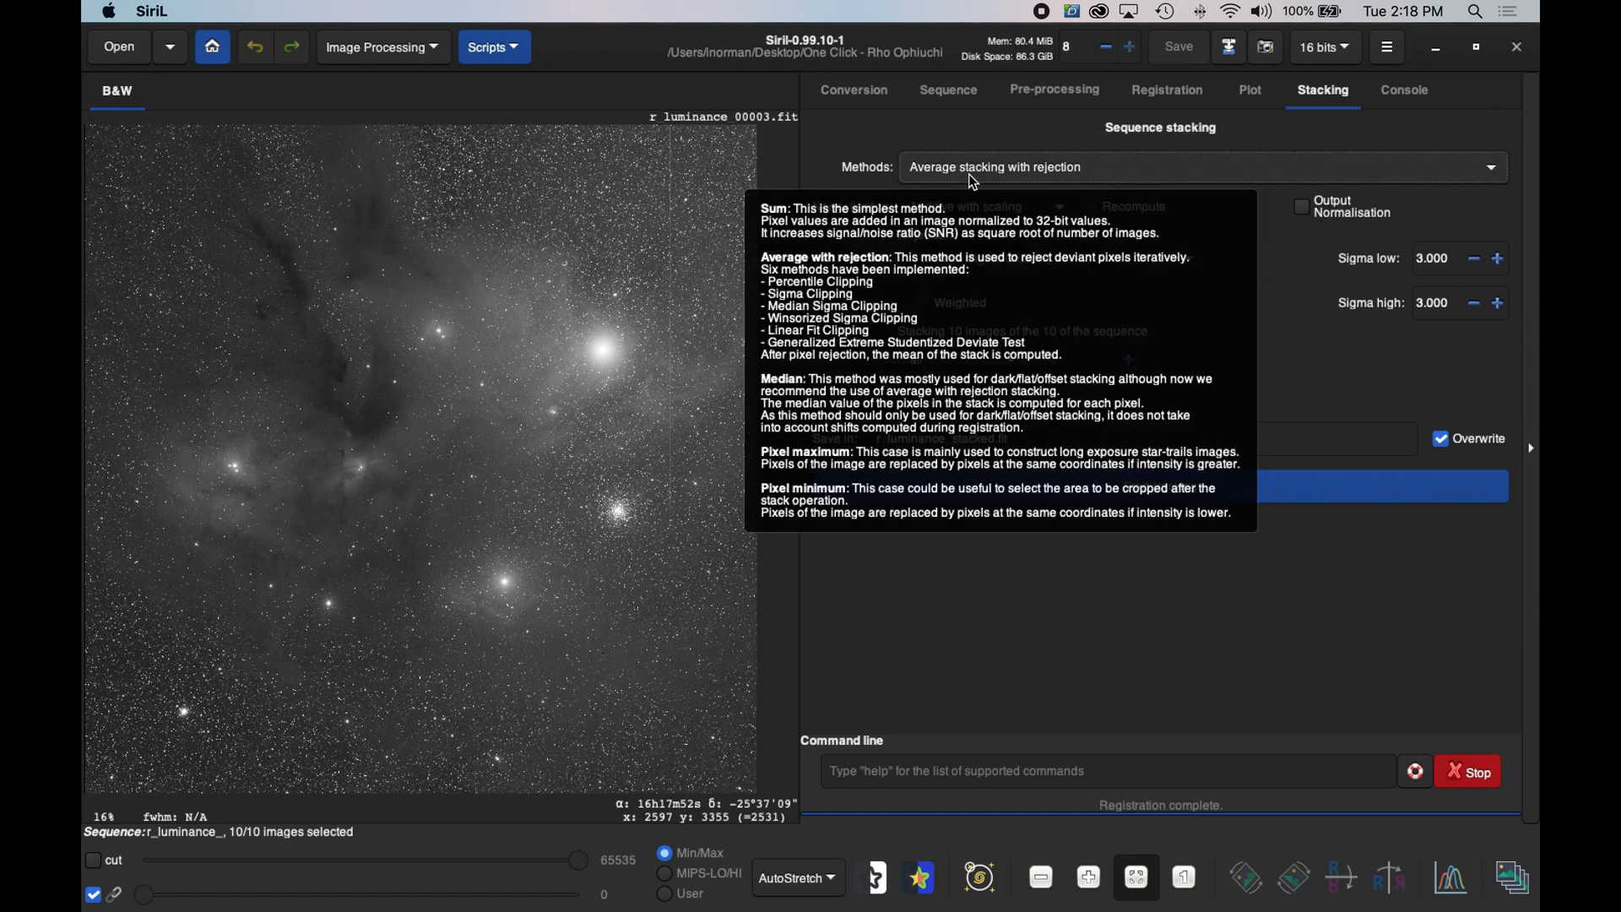
- Change the stacking method to Median stacking and stack all images of the registered luminance sequence into r_luminance_stacked.fit
click(998, 175)
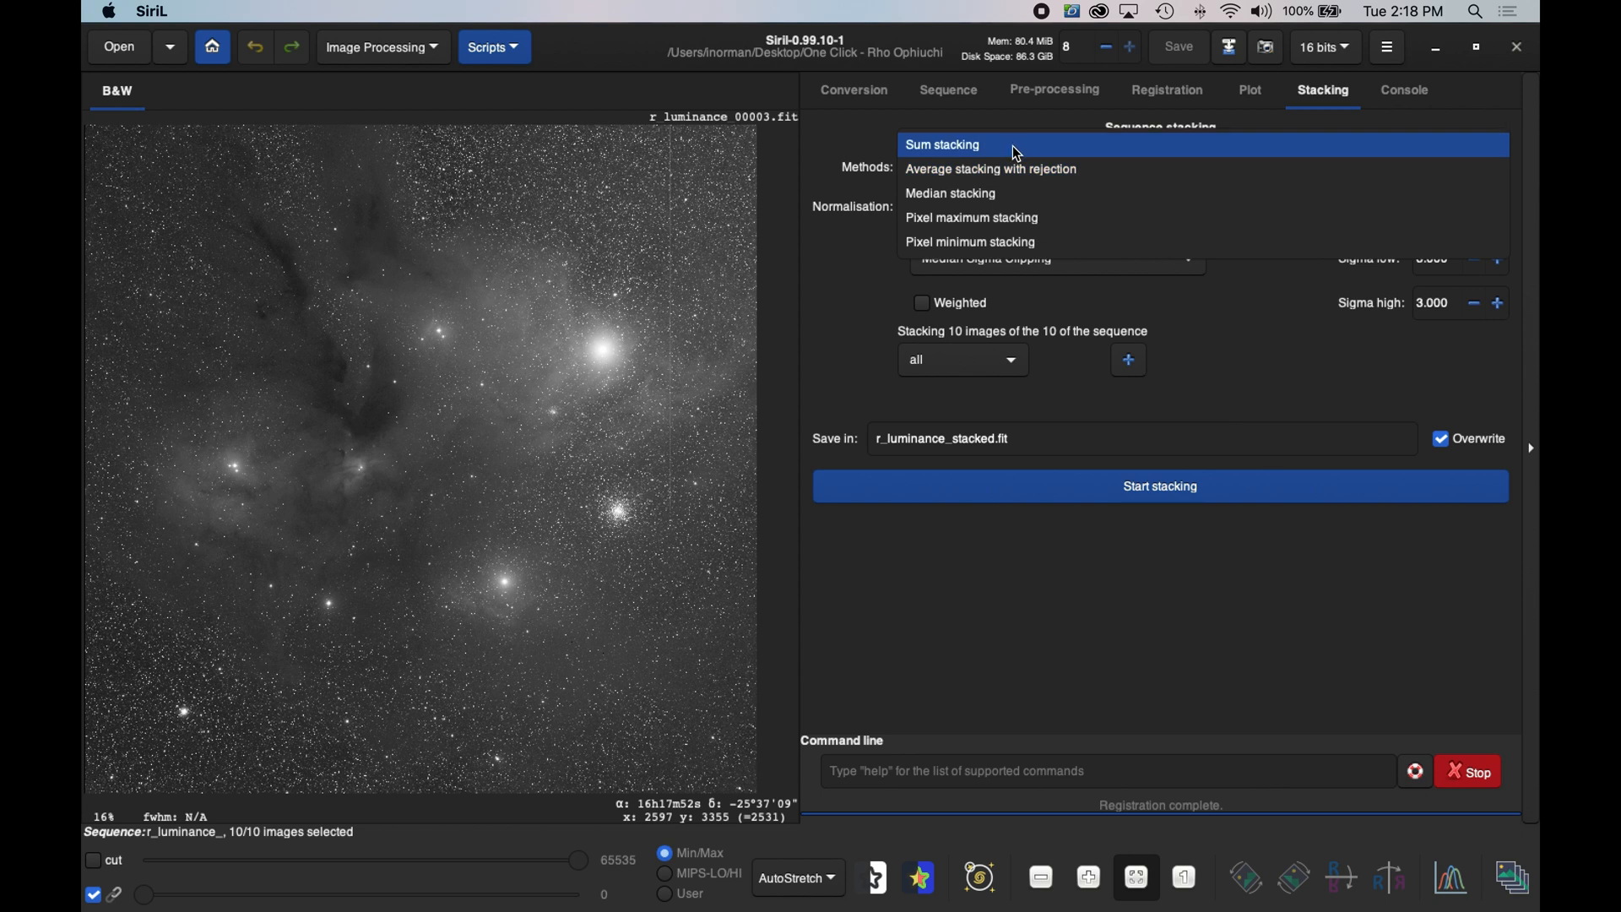
click(970, 195)
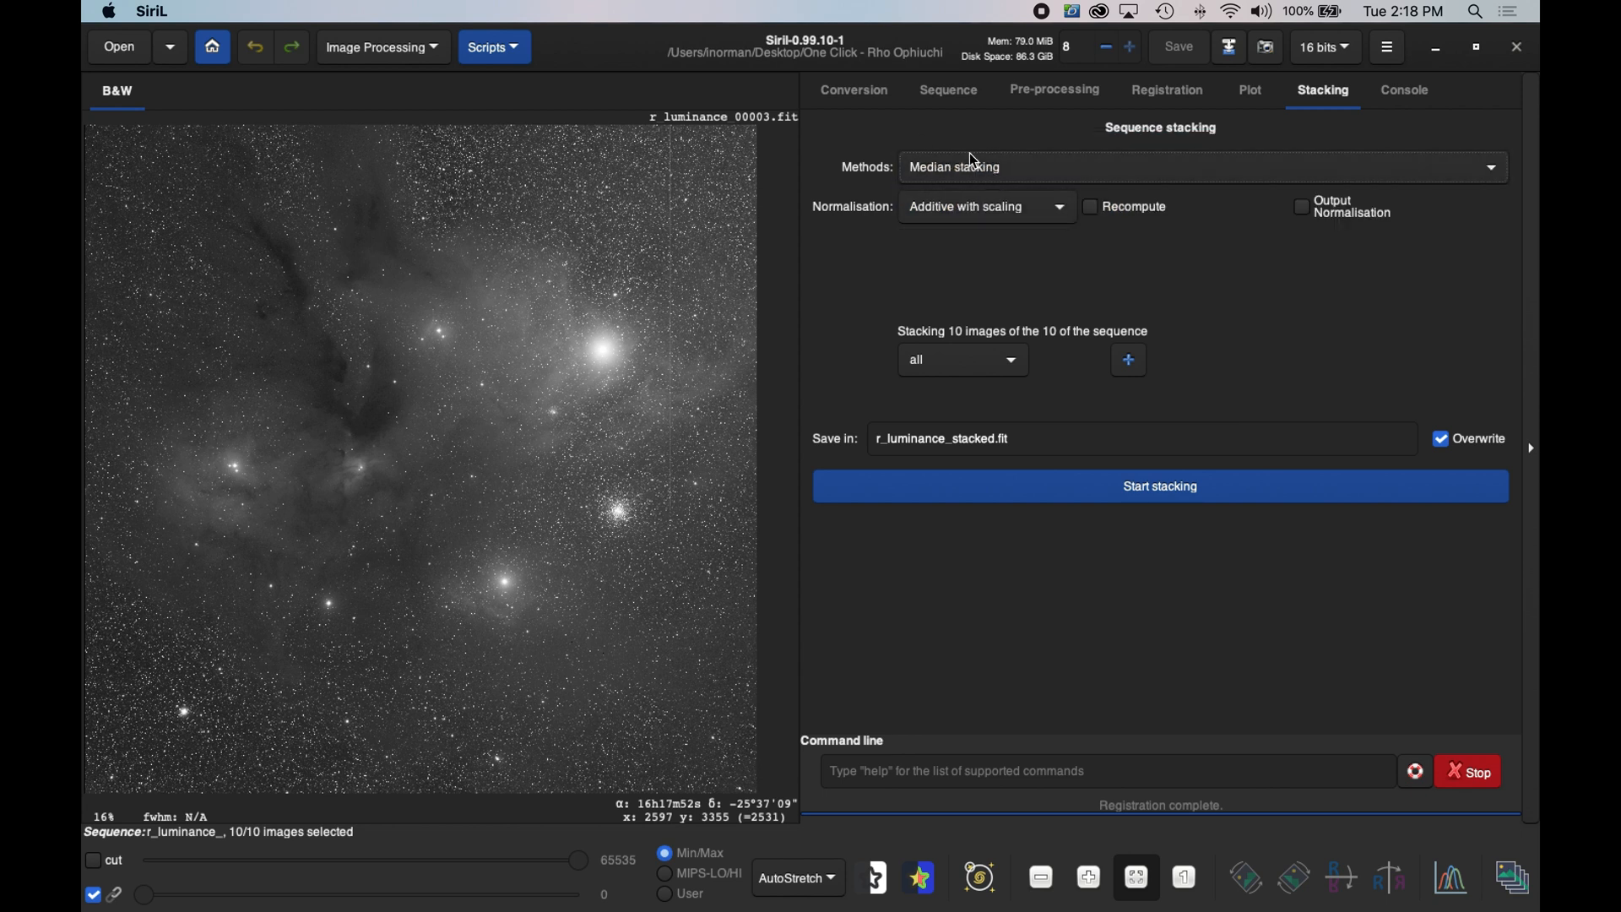
click(987, 167)
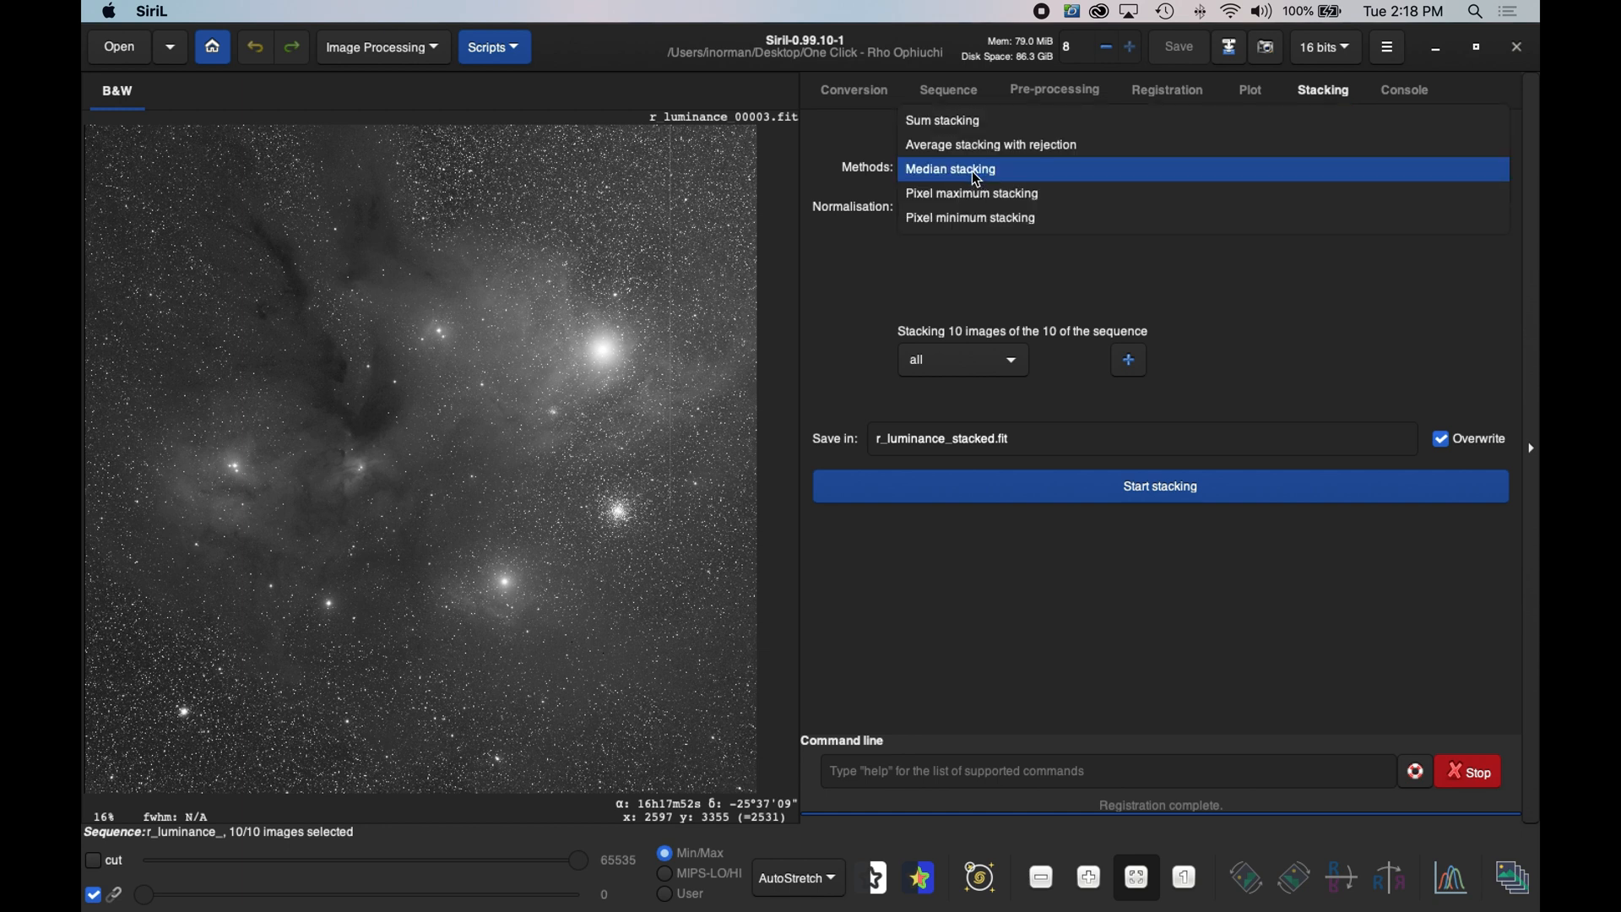
click(971, 170)
mouse_move(1023, 439)
mouse_down()
mouse_move(881, 440)
mouse_move(1040, 440)
mouse_up()
click(957, 440)
double_click(1040, 440)
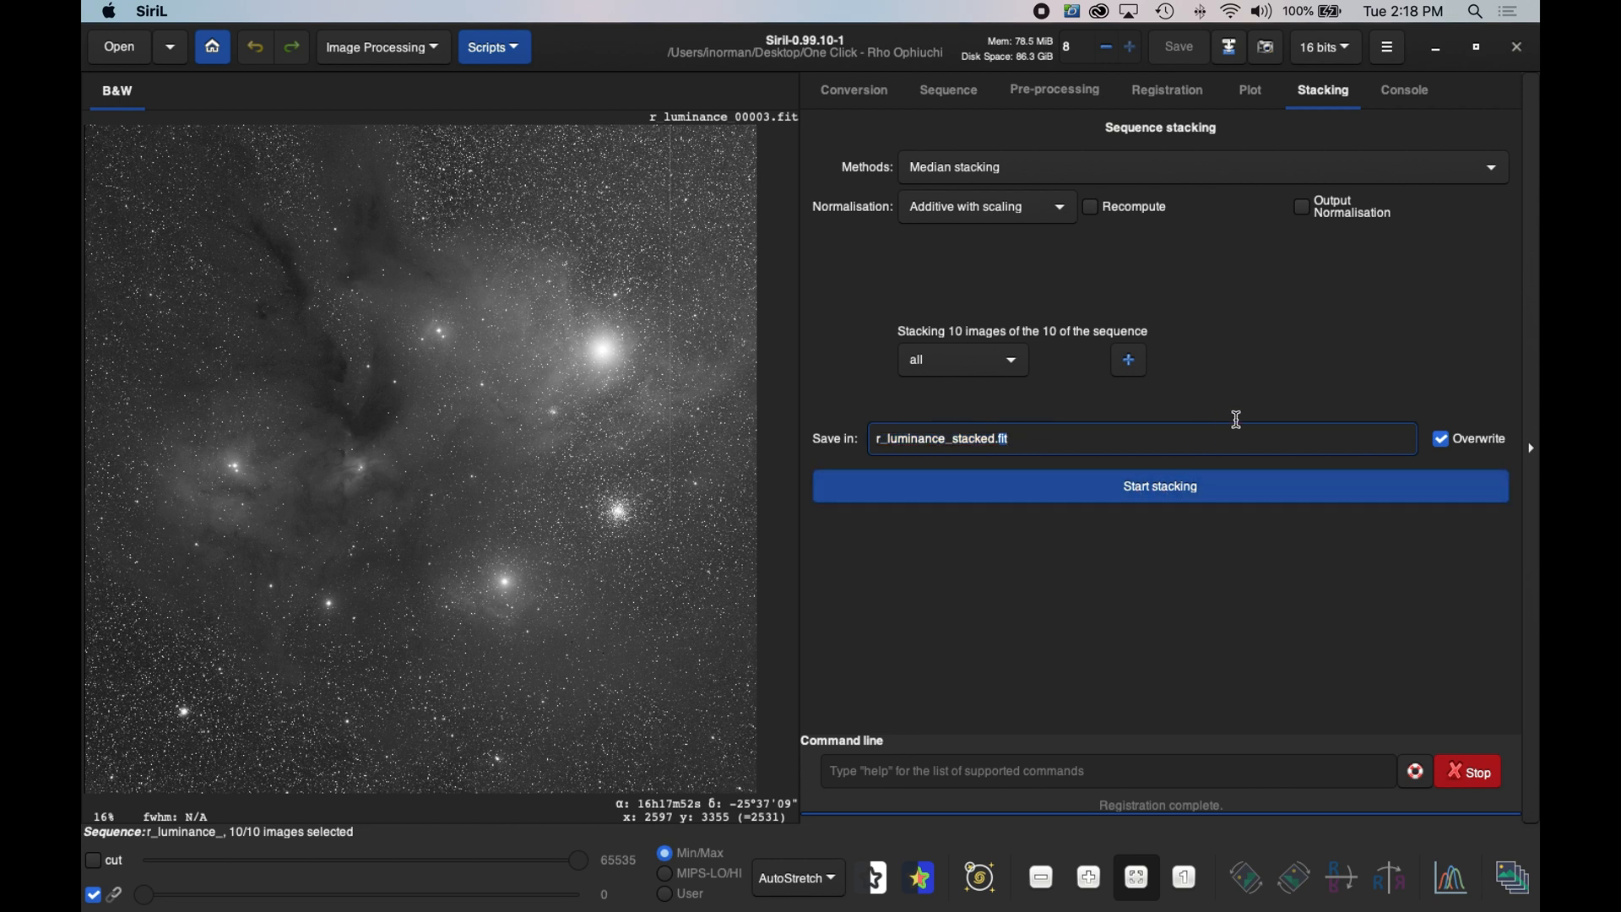
key(Return)
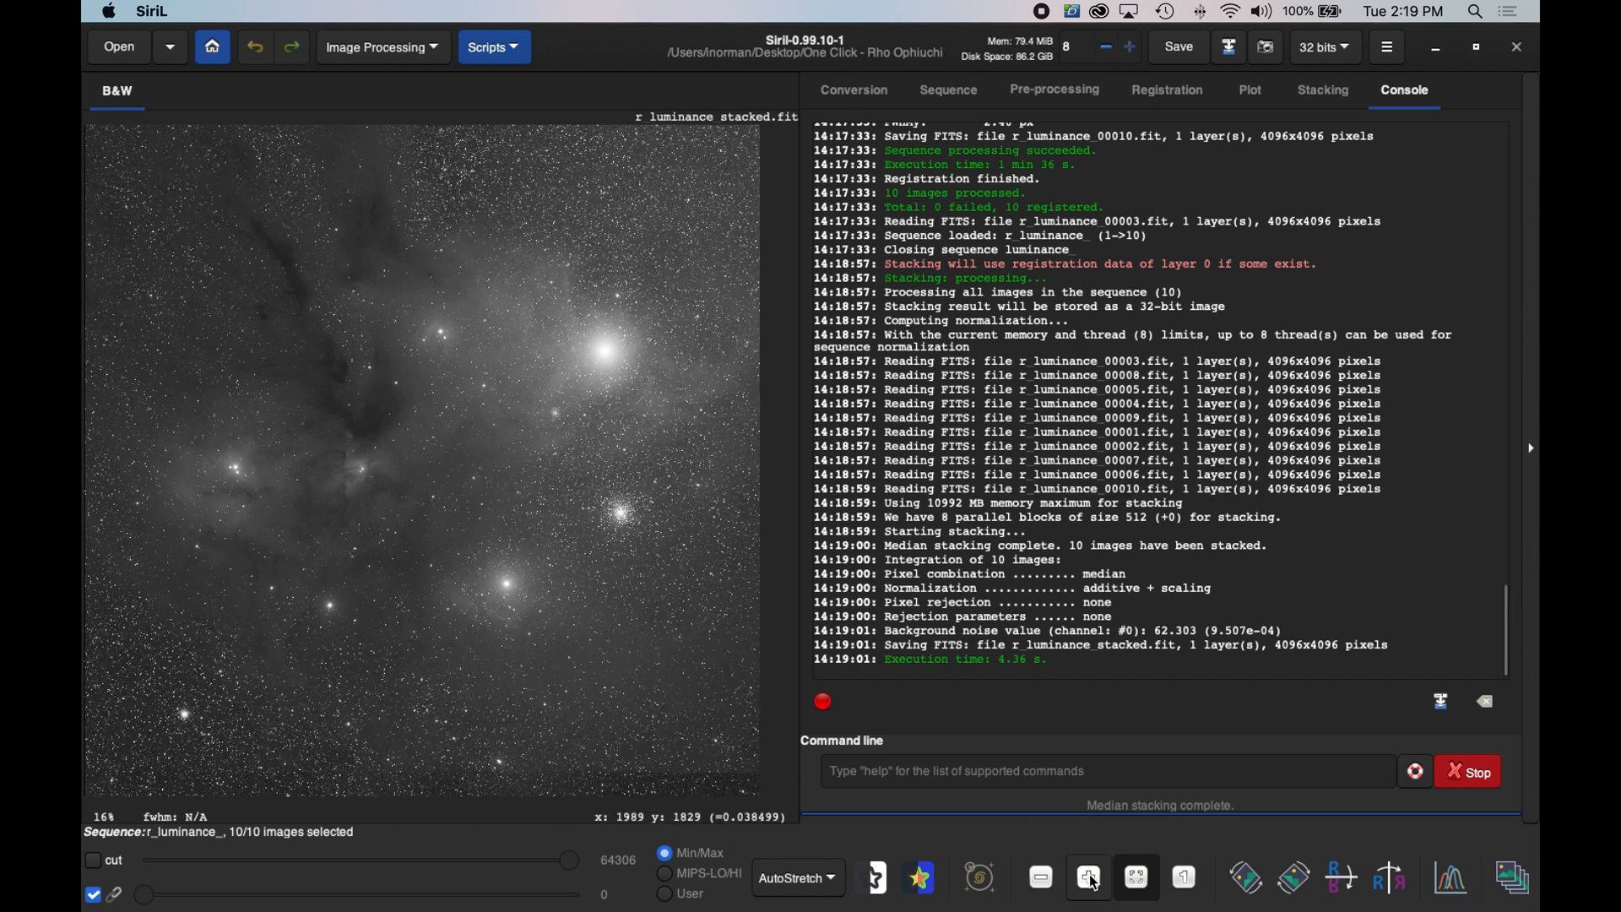
- Inspect the stars and dark nebula regions of the stacked luminance image at 100% zoom, and fit the whole image back in view
click(1186, 878)
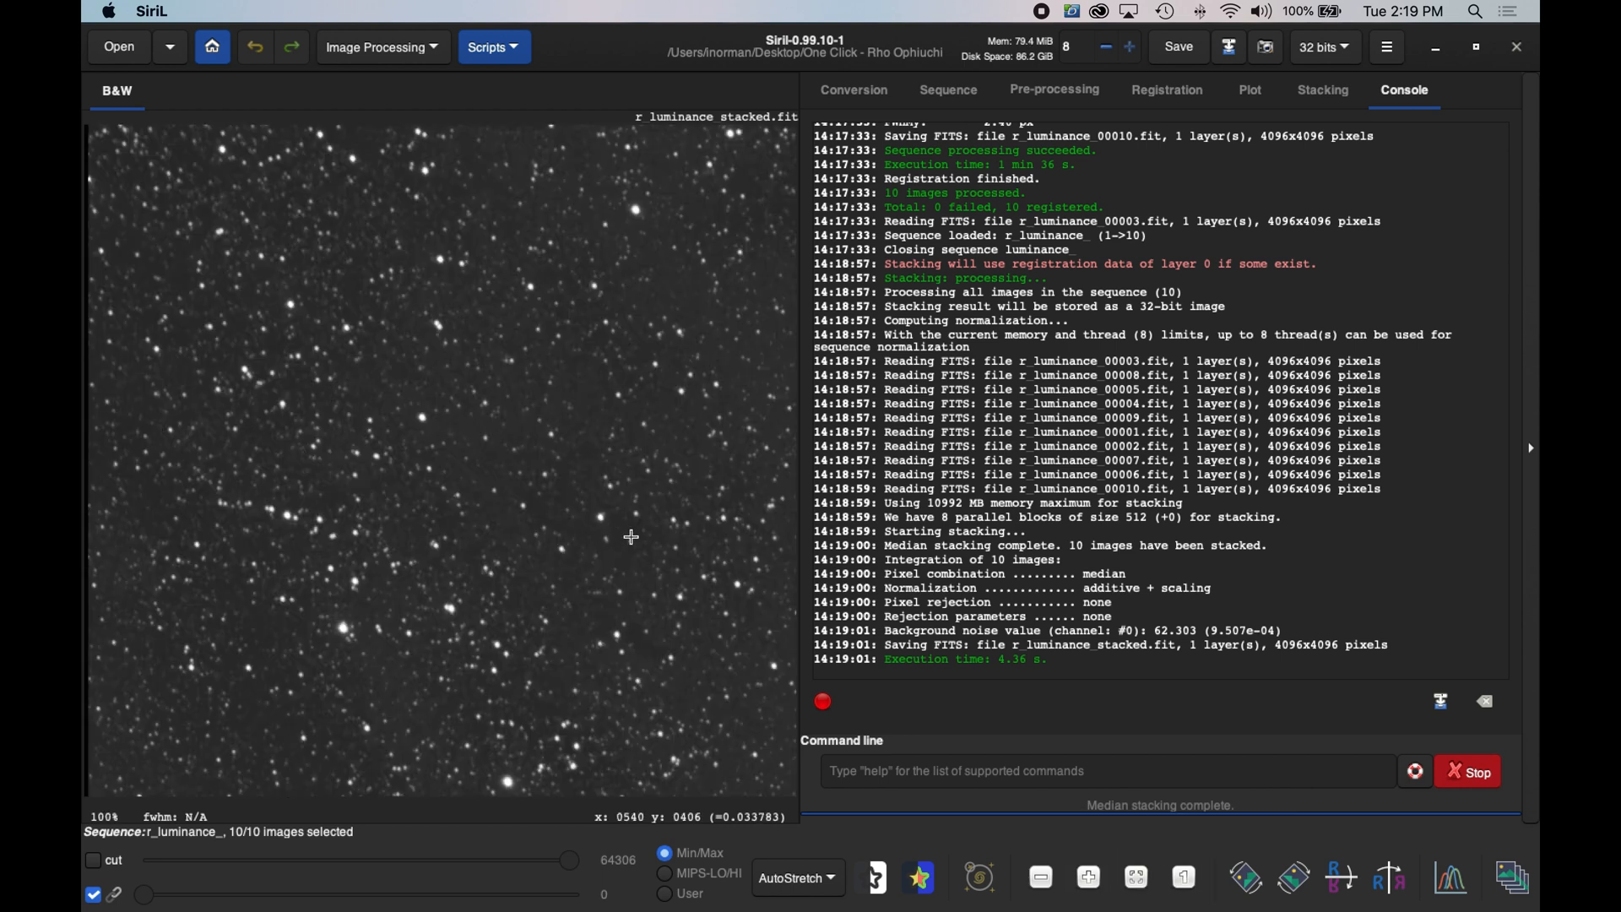
drag(706, 605, 285, 380)
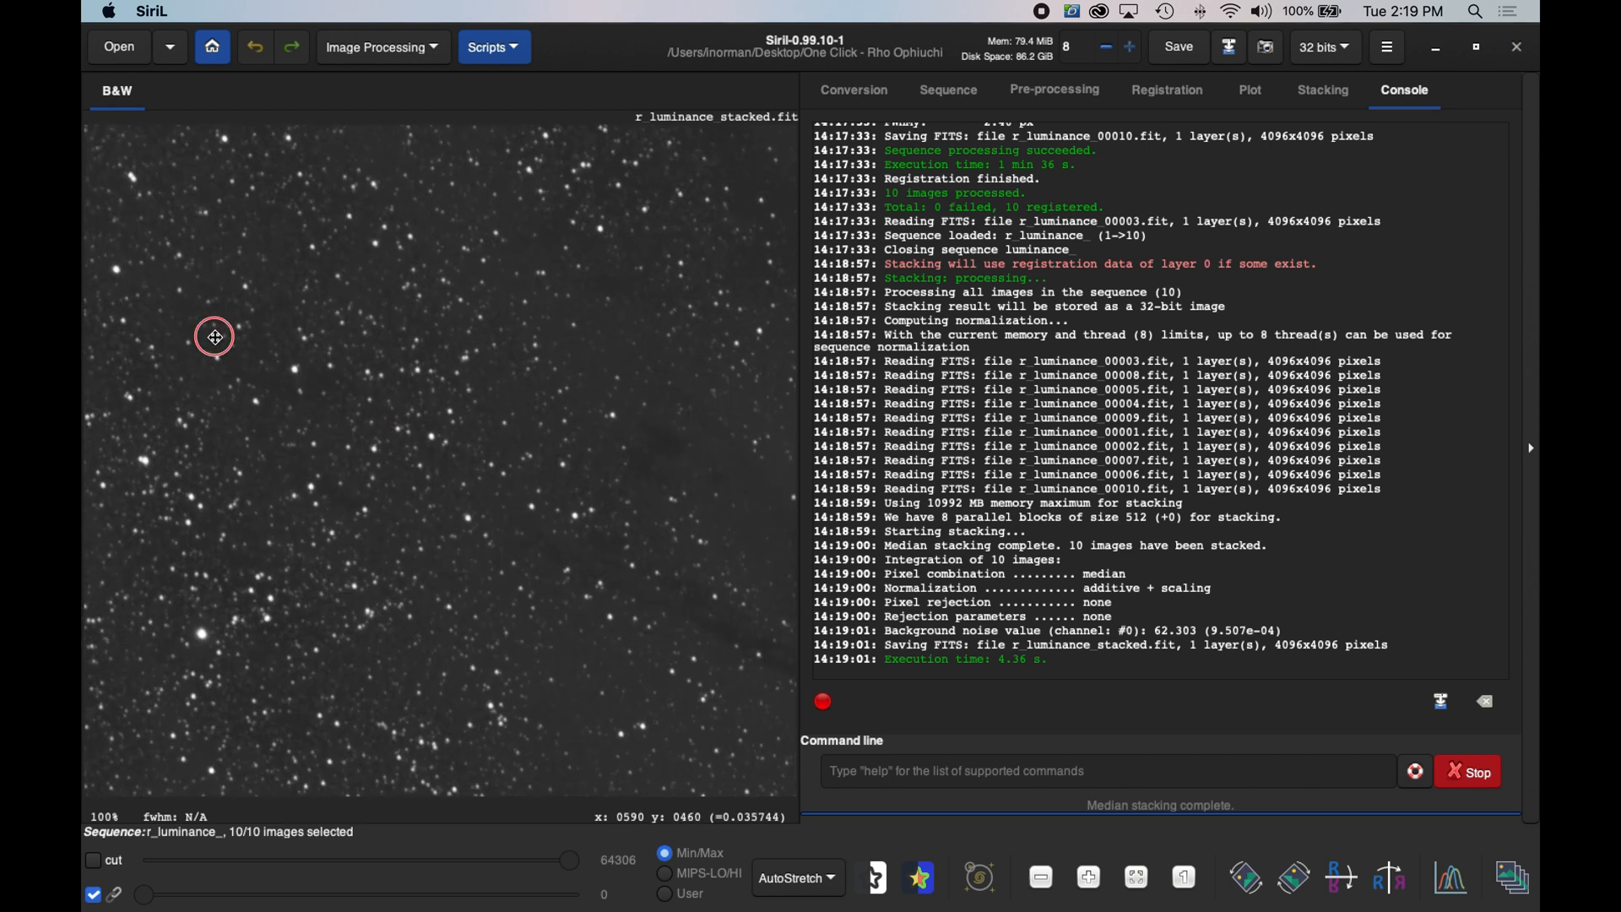
drag(634, 597, 84, 277)
drag(623, 641, 397, 253)
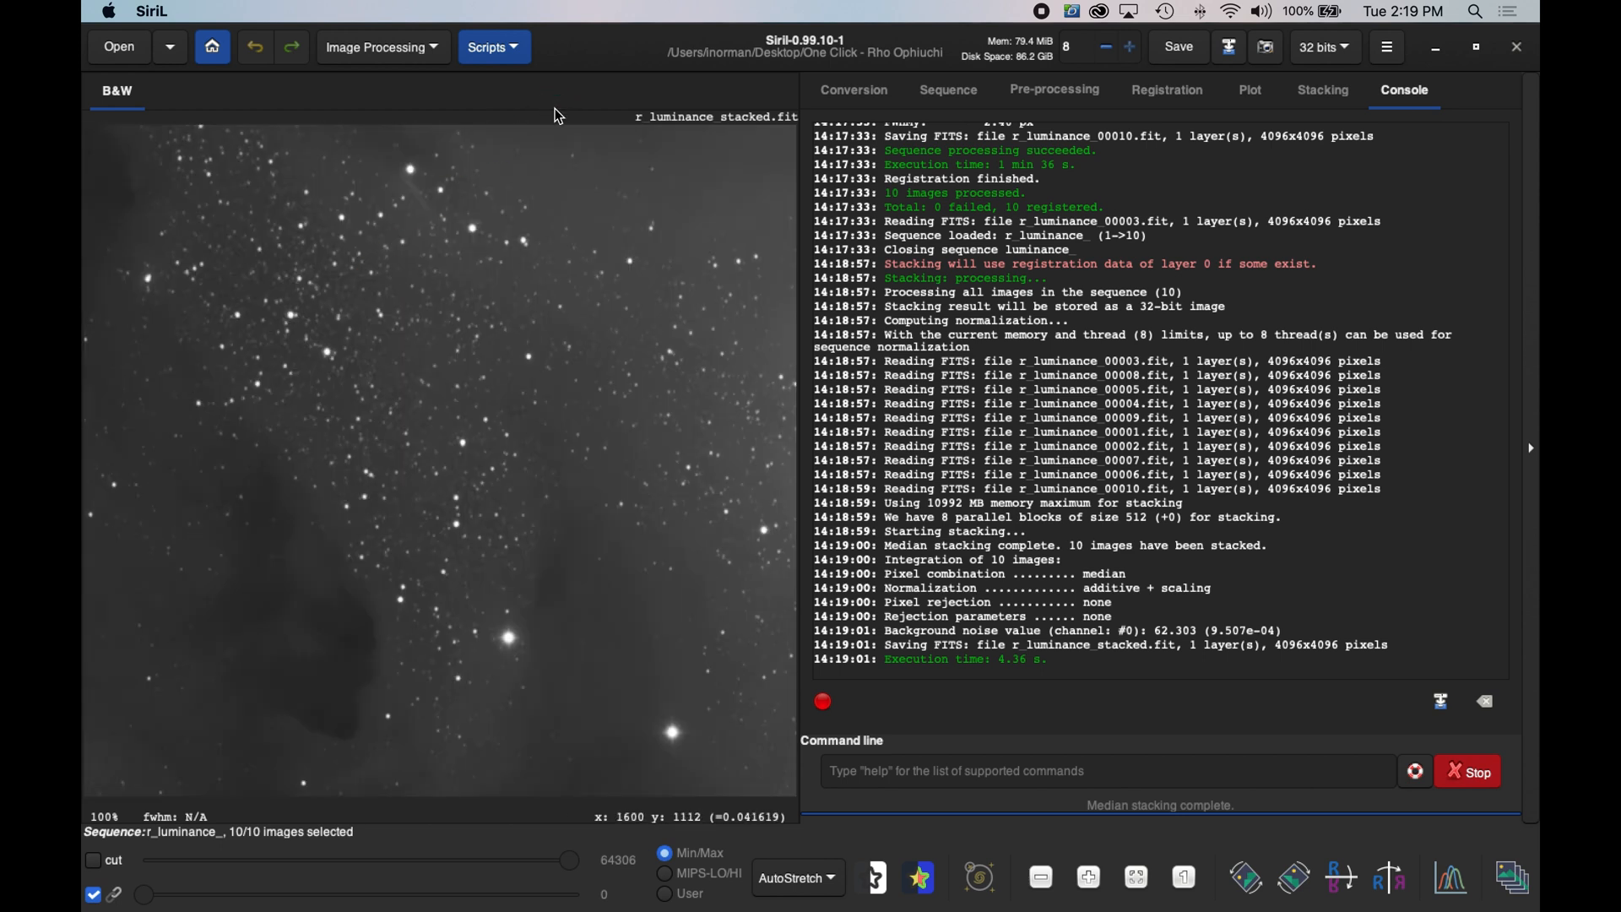
drag(616, 724, 456, 113)
drag(637, 486, 360, 644)
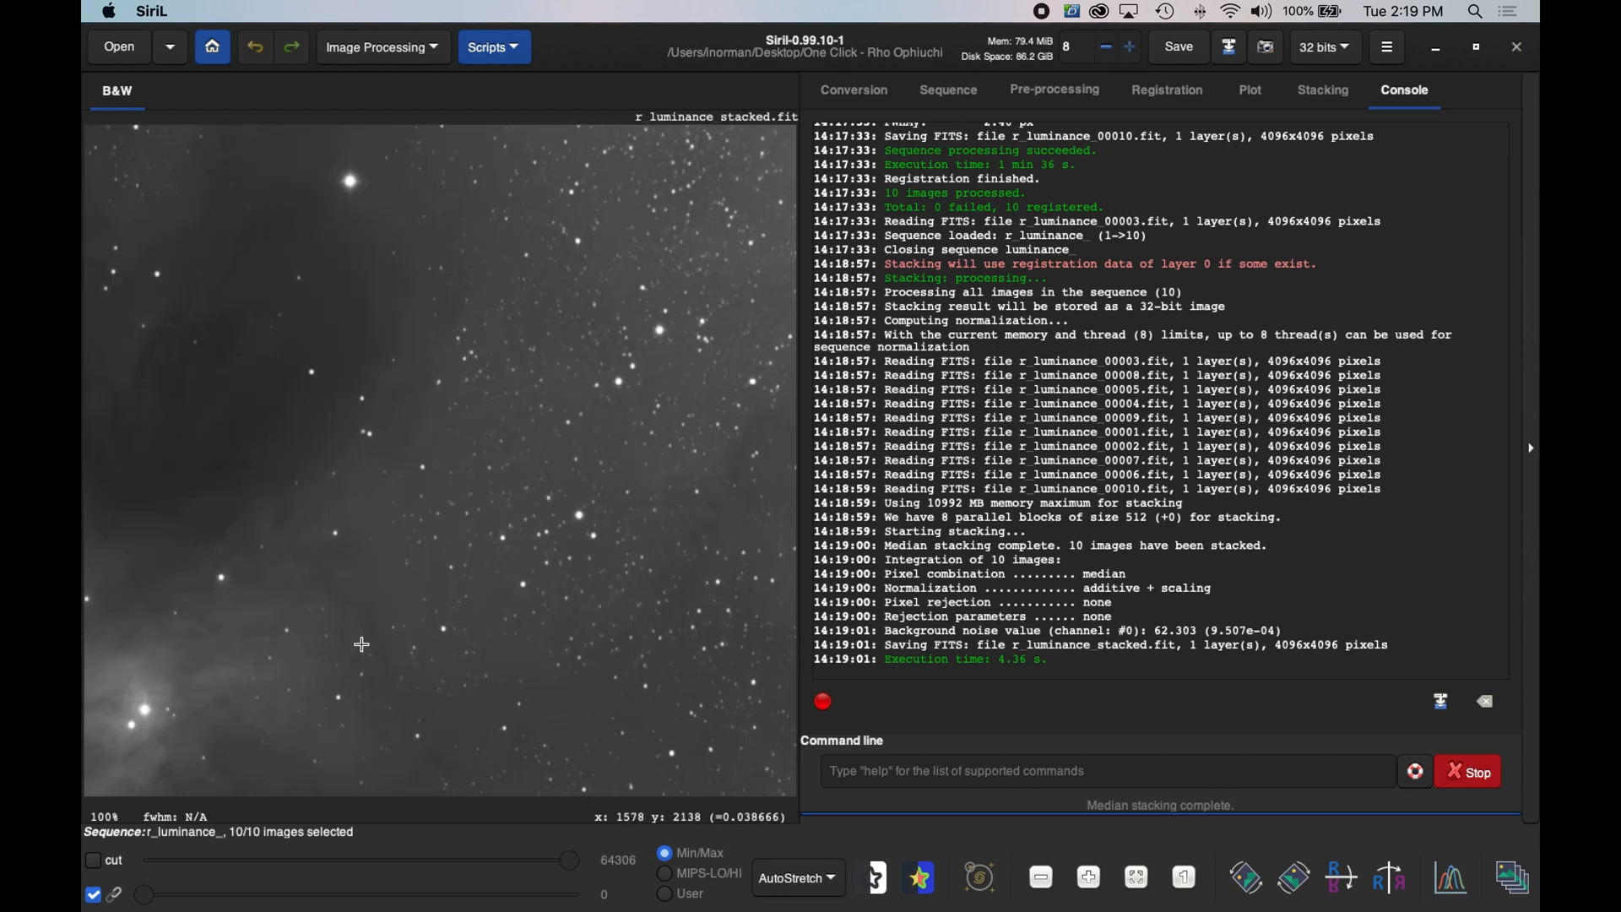
drag(663, 523, 358, 557)
click(547, 465)
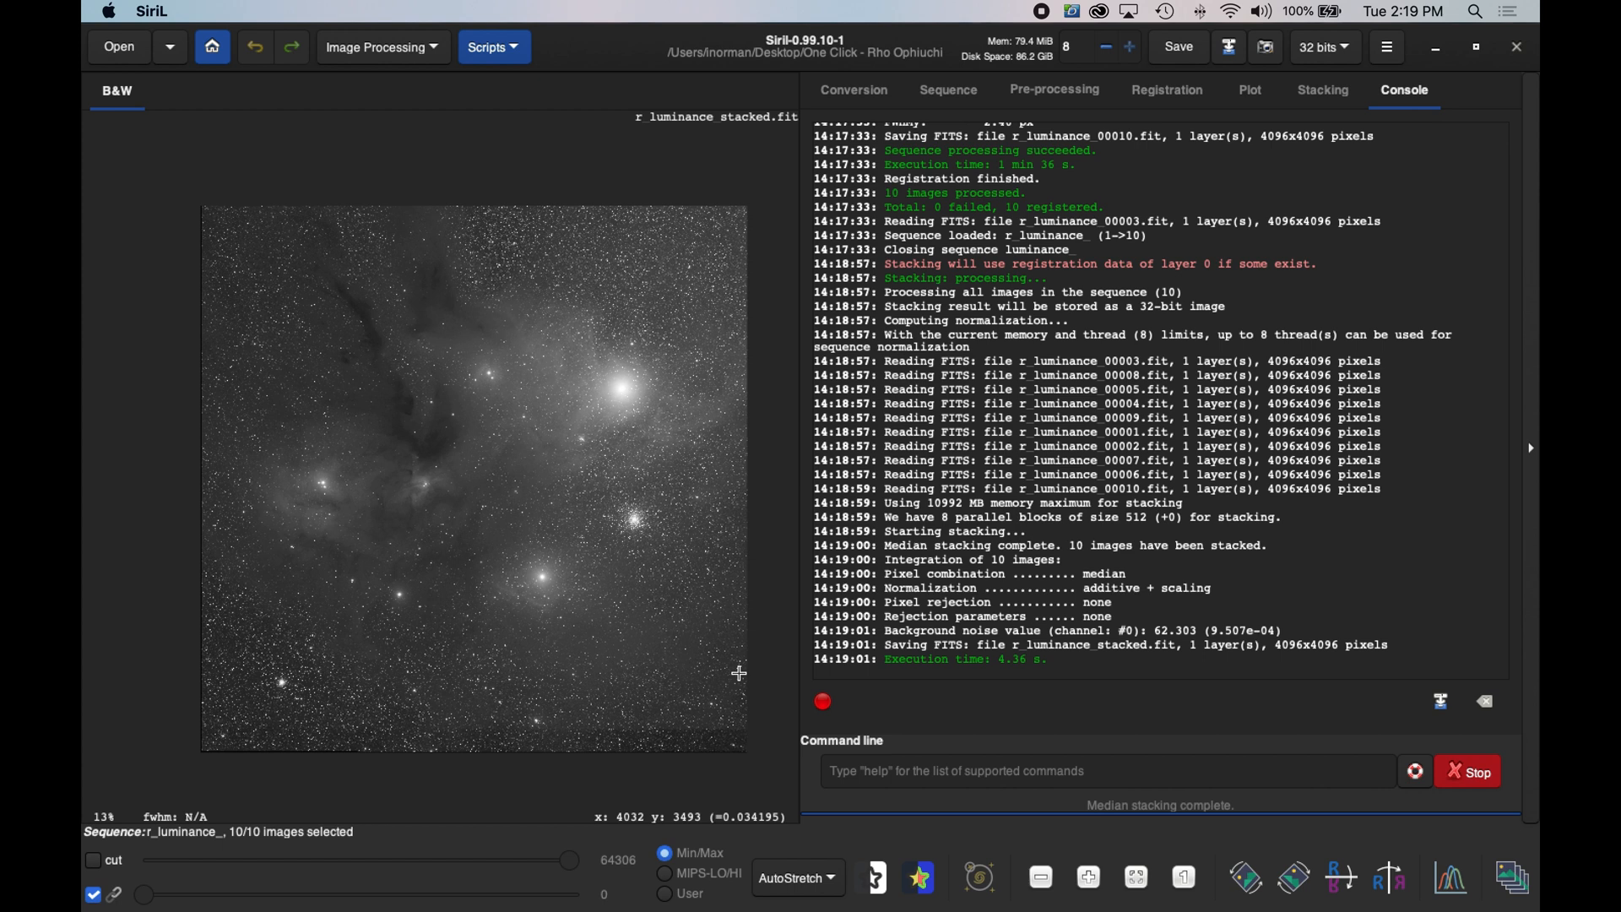
click(1138, 880)
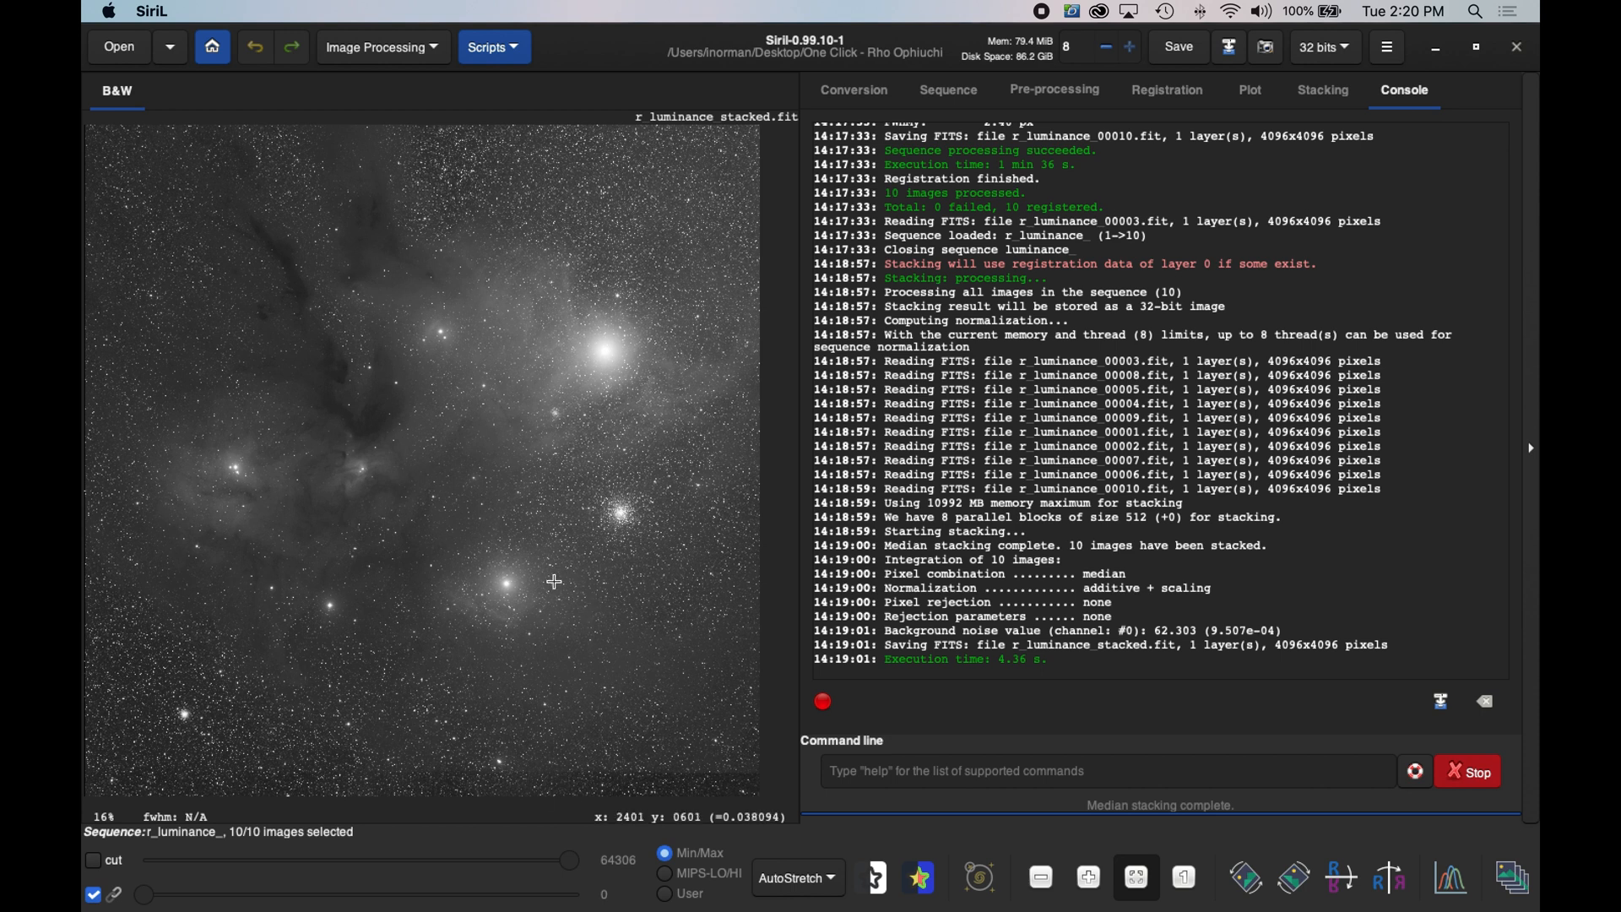
- Save the stacked luminance image as the uncompressed 32-bit floating point TIFF r_luminance_stacked.tif, accepting the non-linear viewer mode
click(1231, 56)
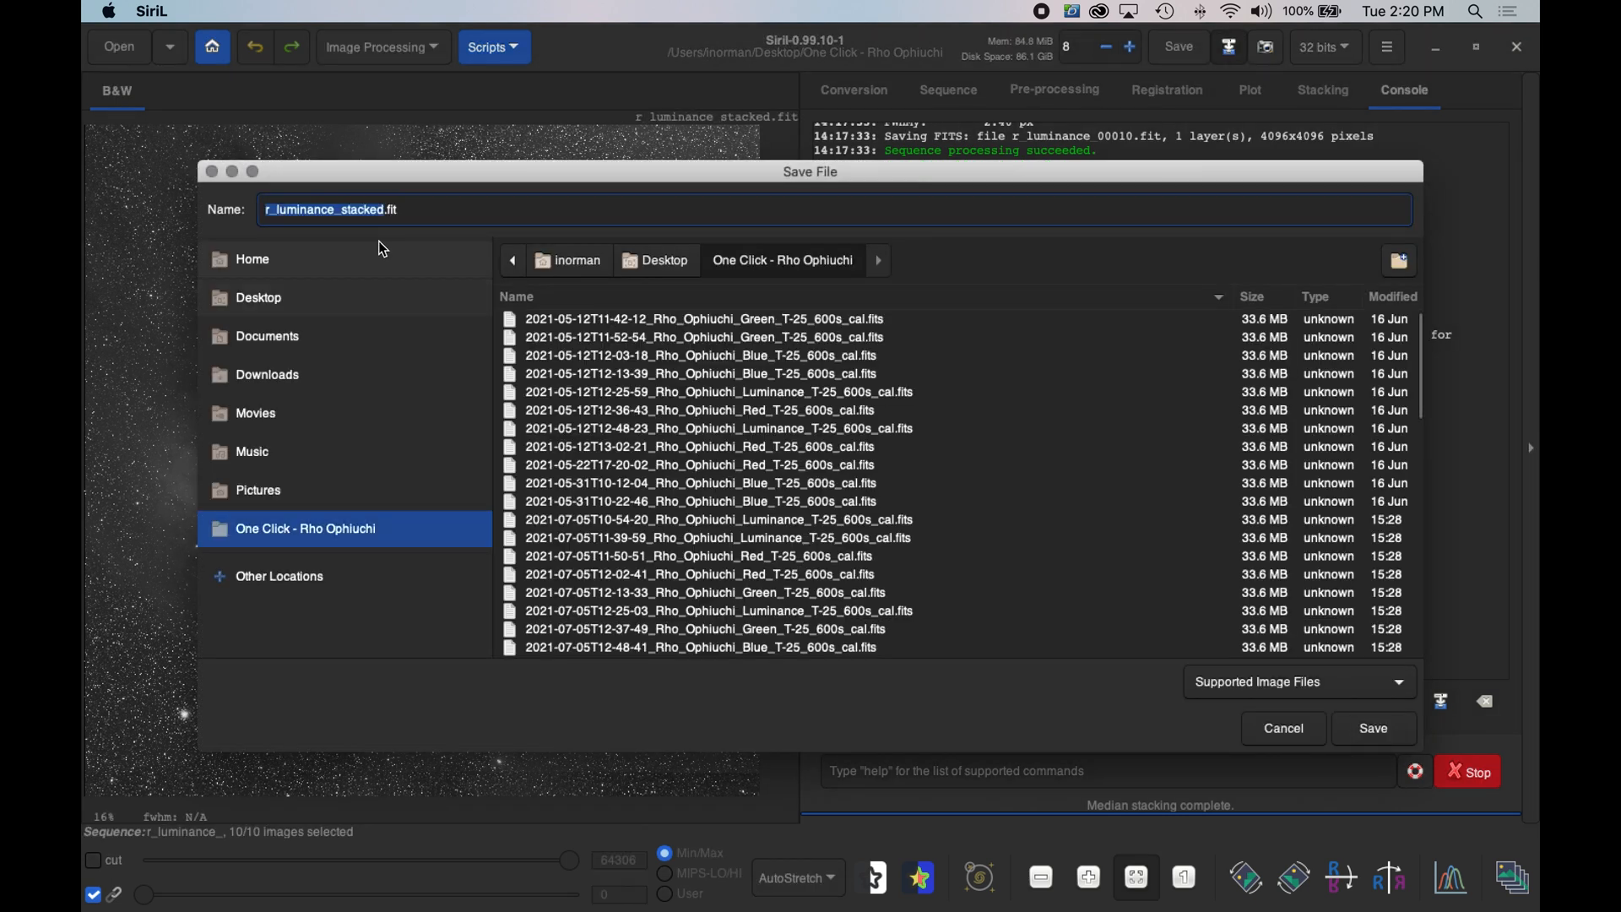
click(1267, 683)
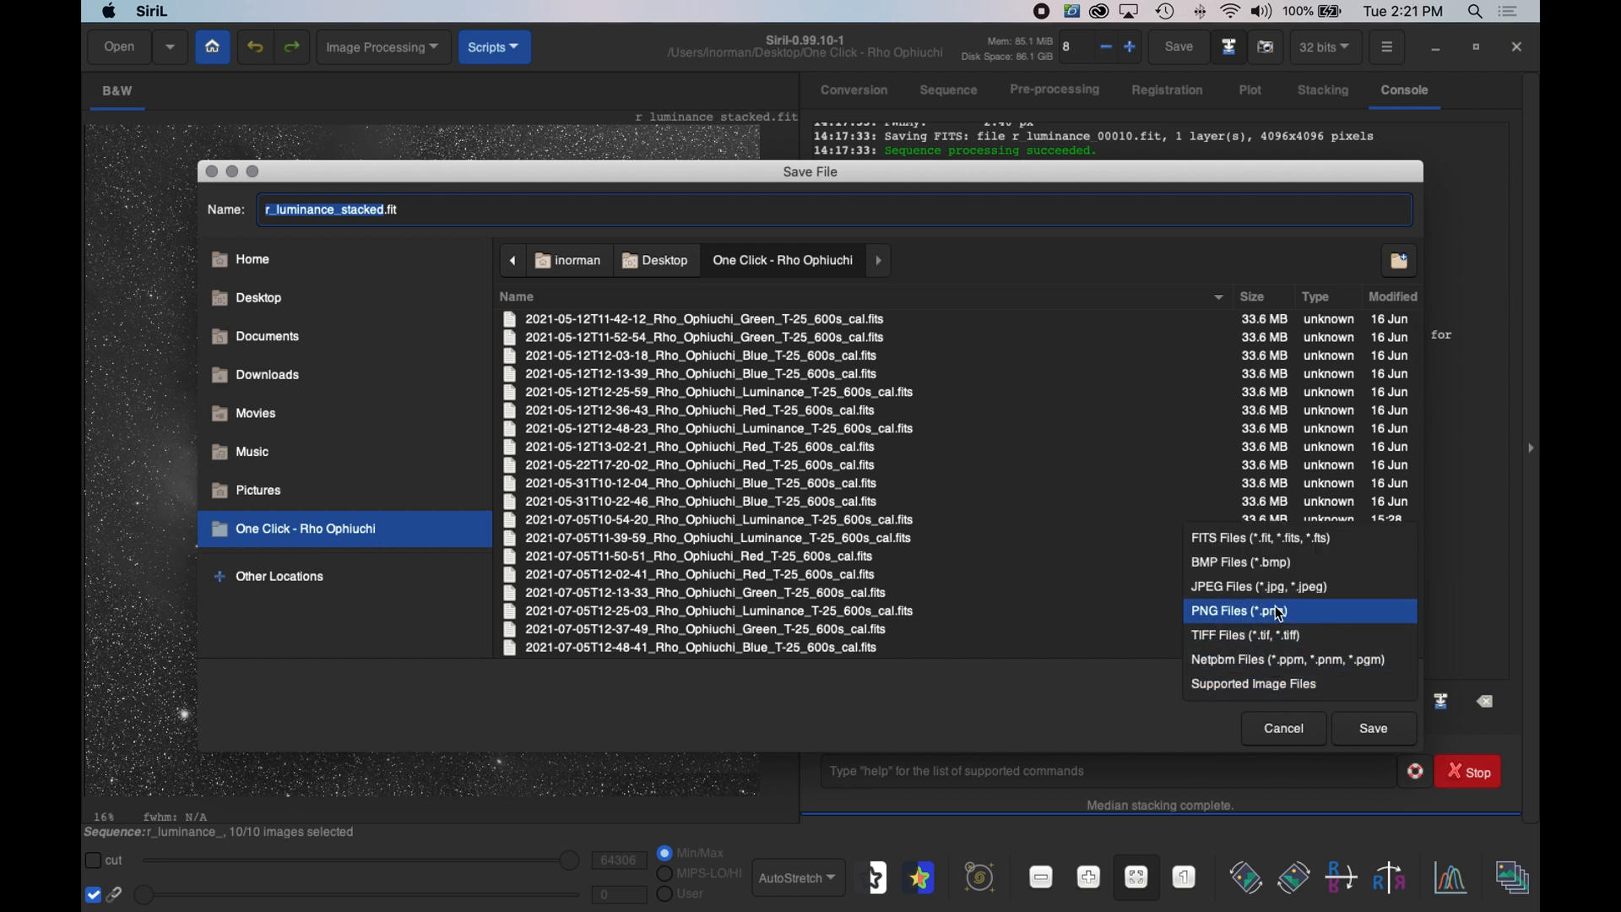
click(1233, 645)
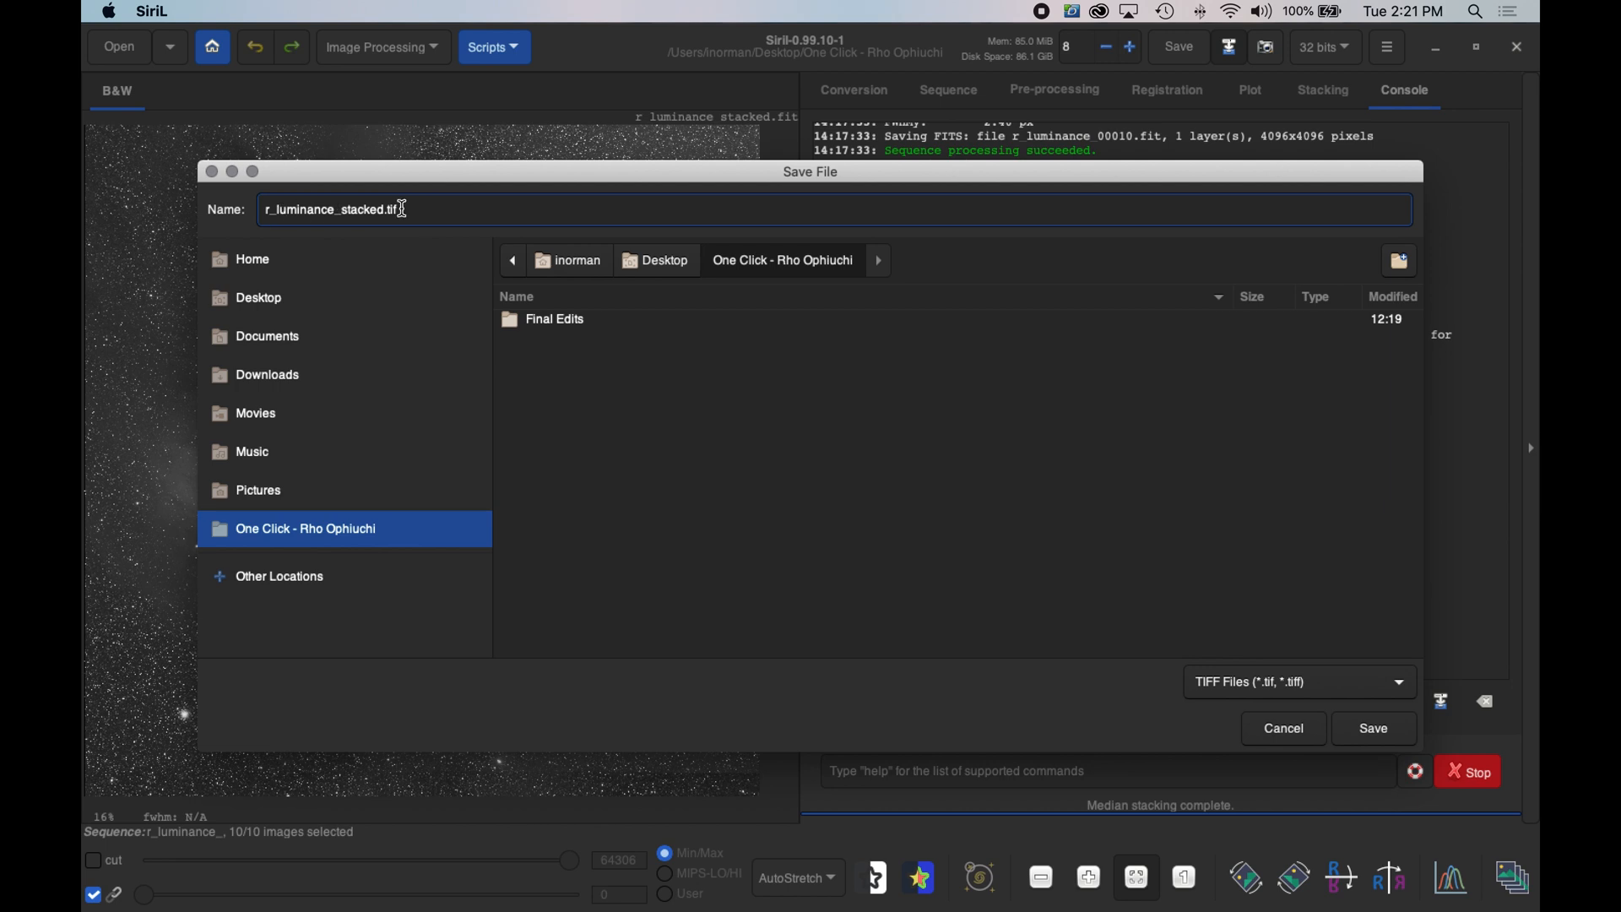
click(338, 206)
click(1386, 731)
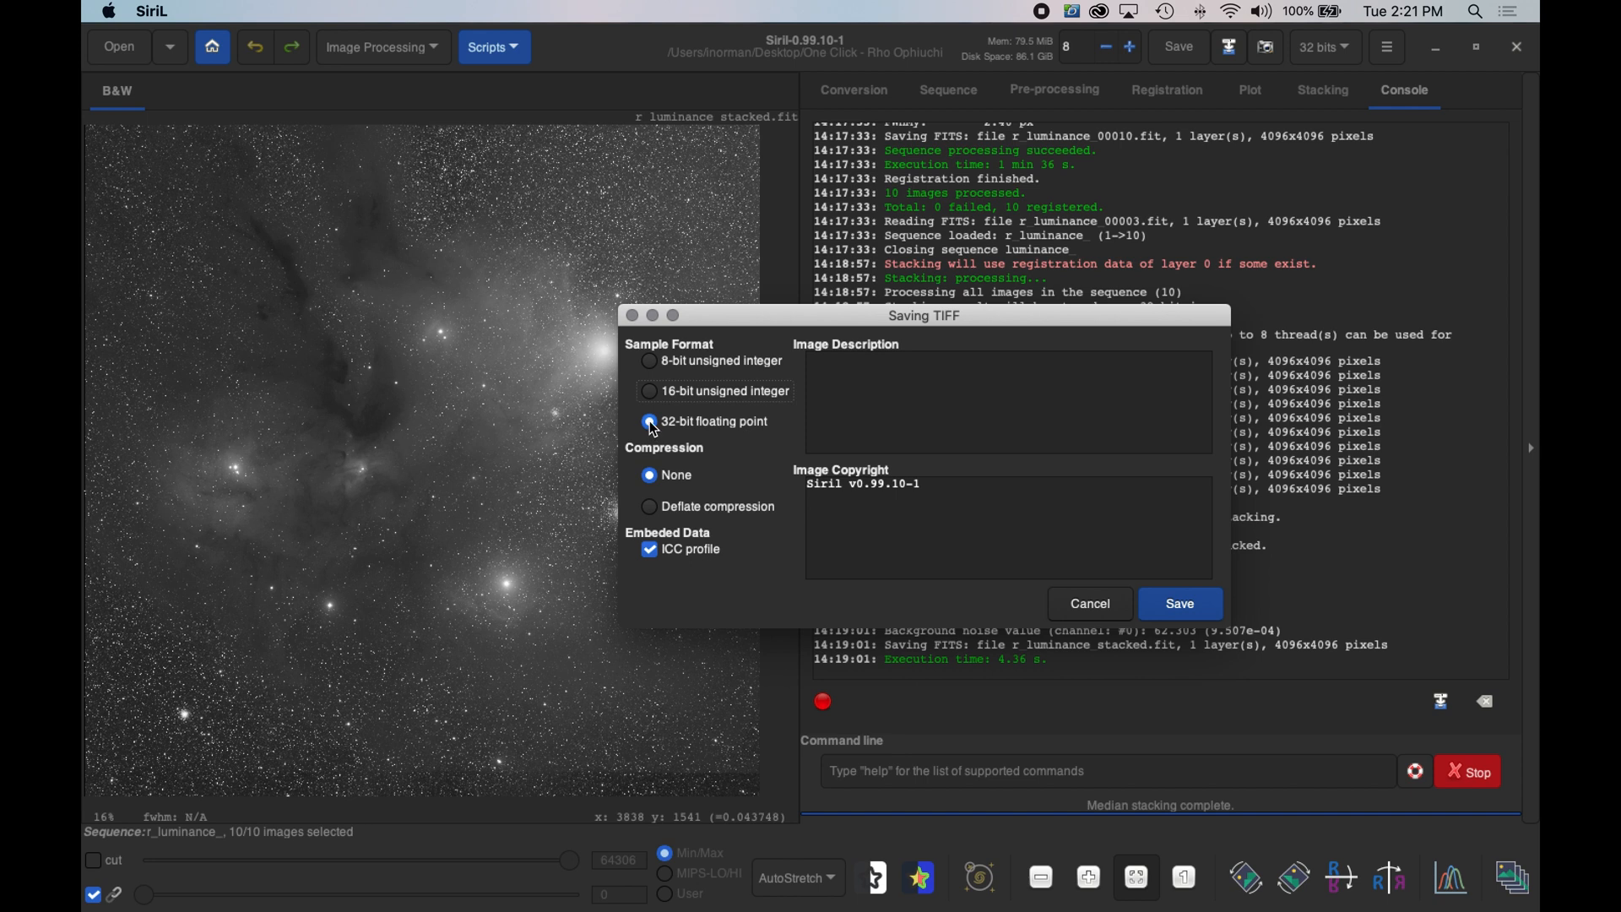
key(Return)
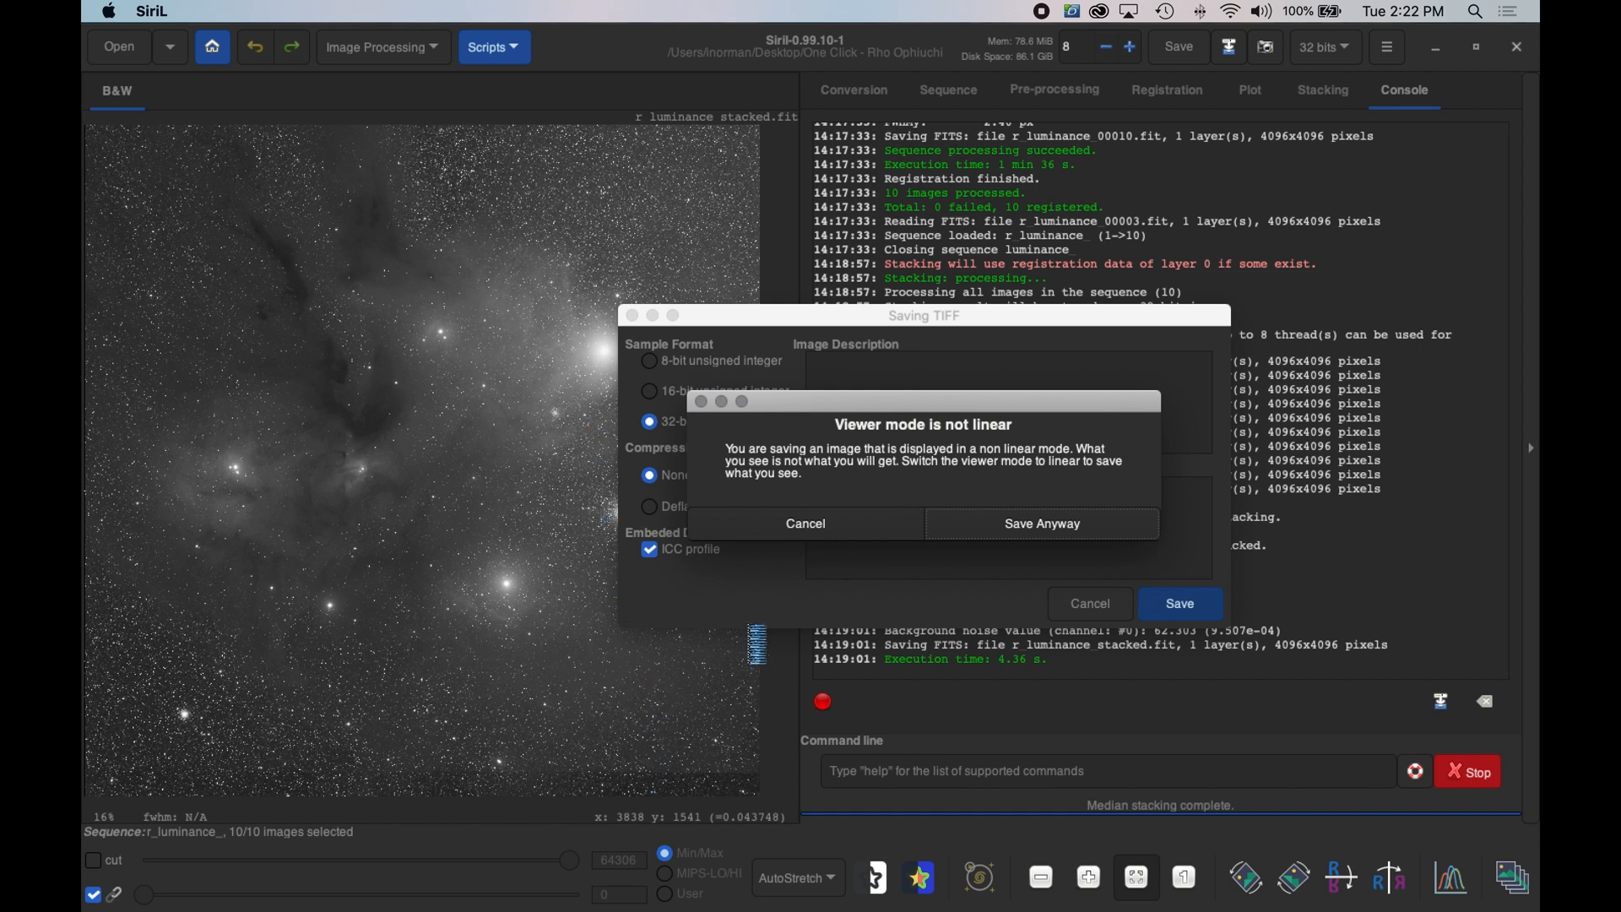
click(1022, 523)
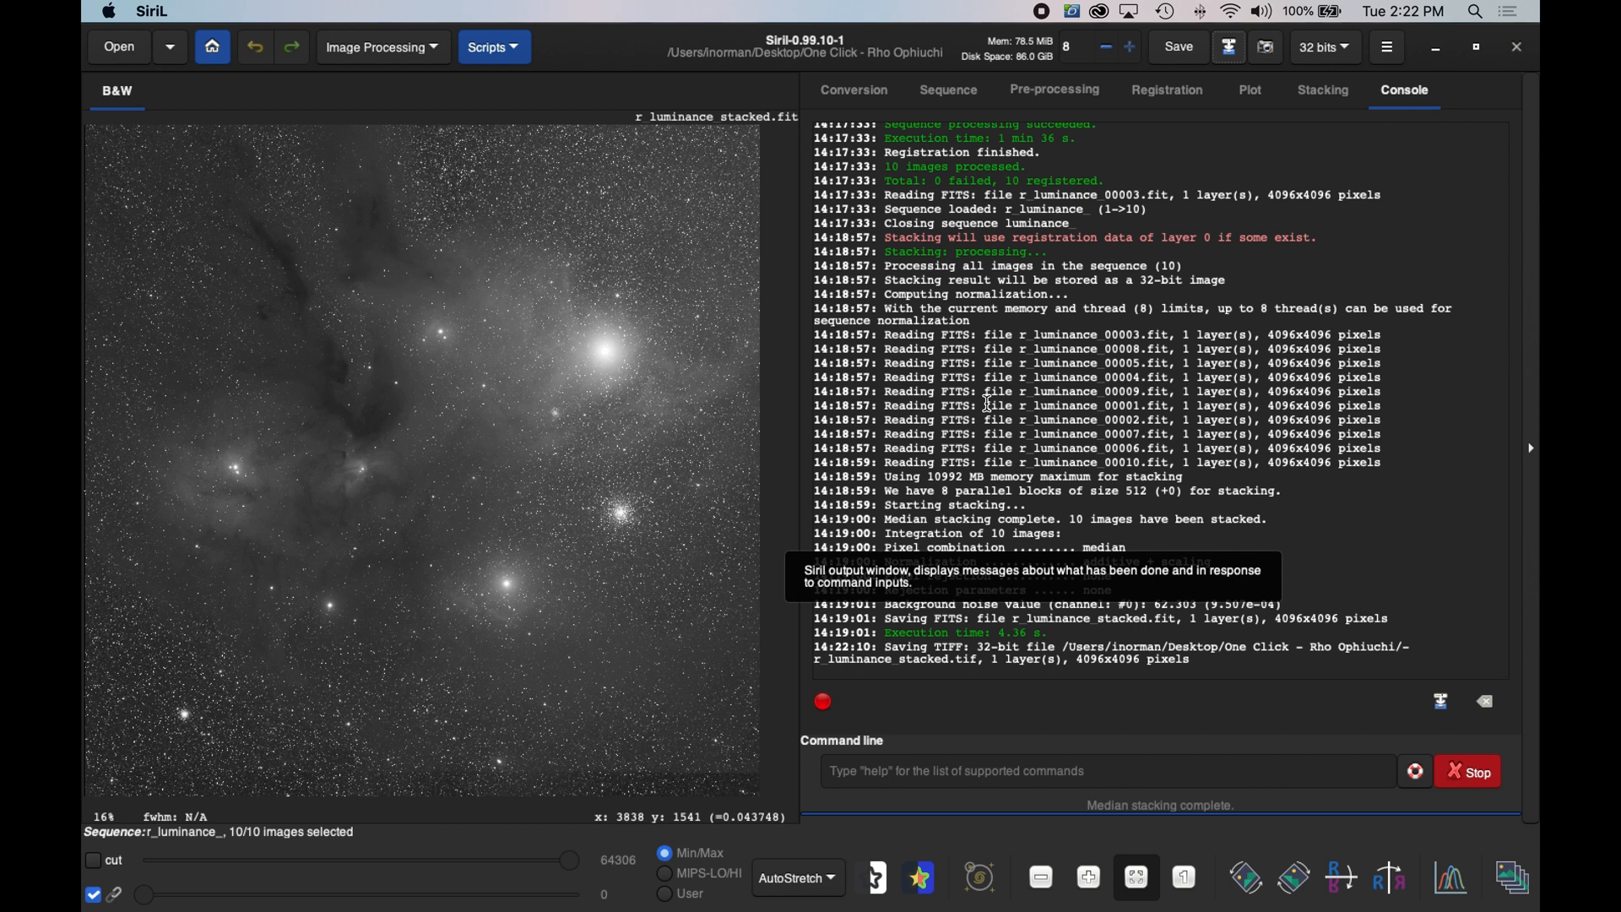
- Clear the luminance files from the conversion source list and add all nine Rho Ophiuchi Red FITS files from the One Click - Rho Ophiuchi folder
click(853, 91)
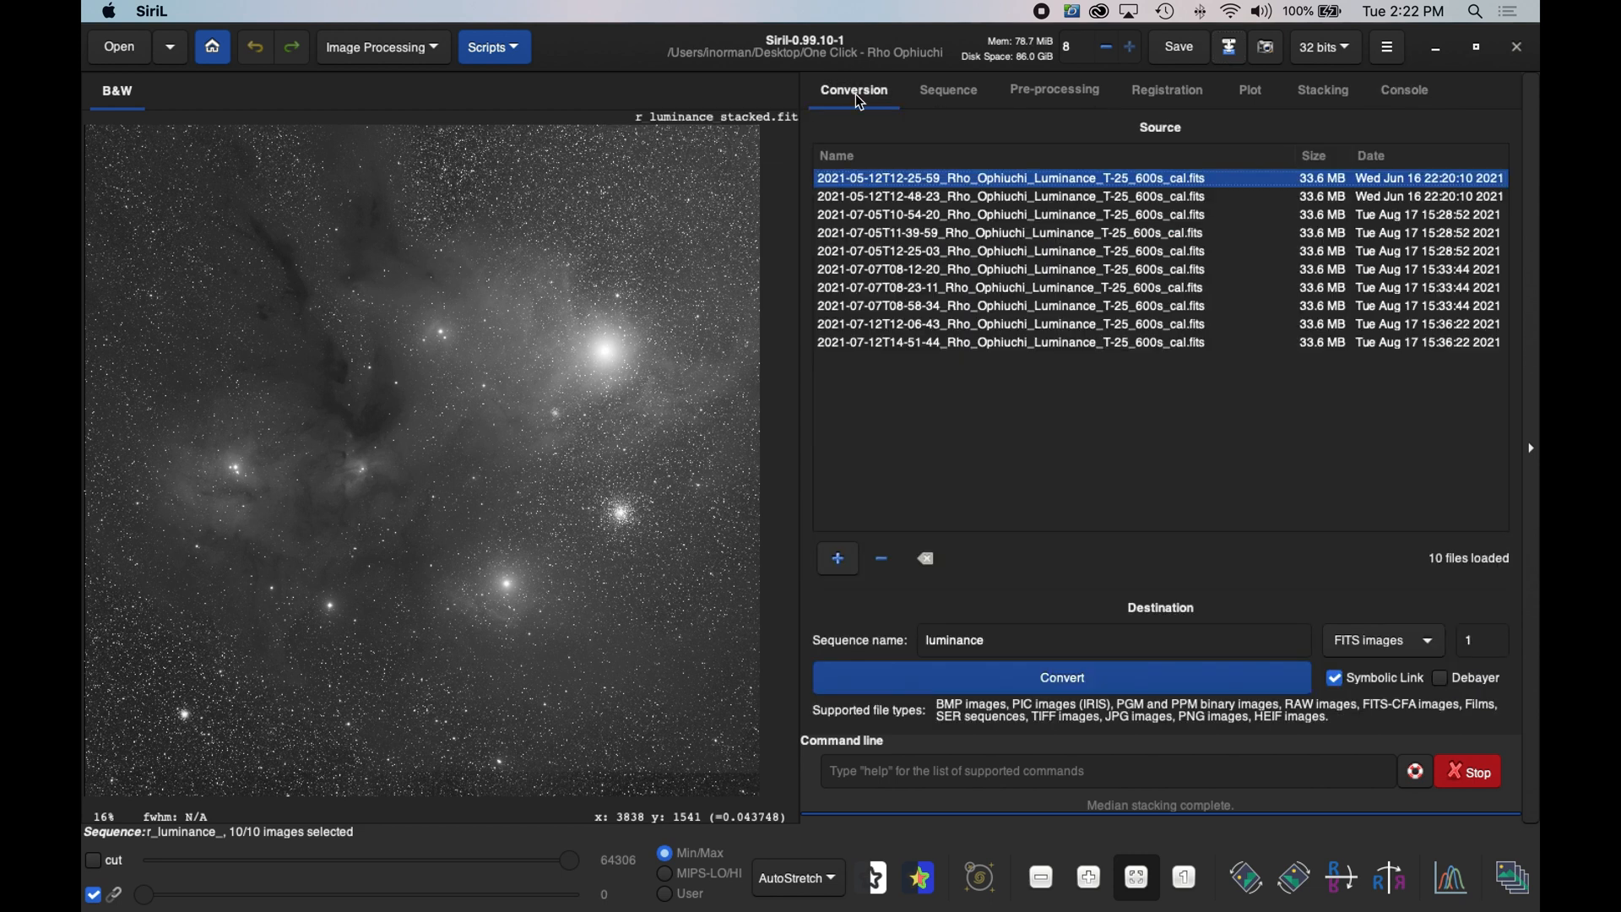
click(929, 558)
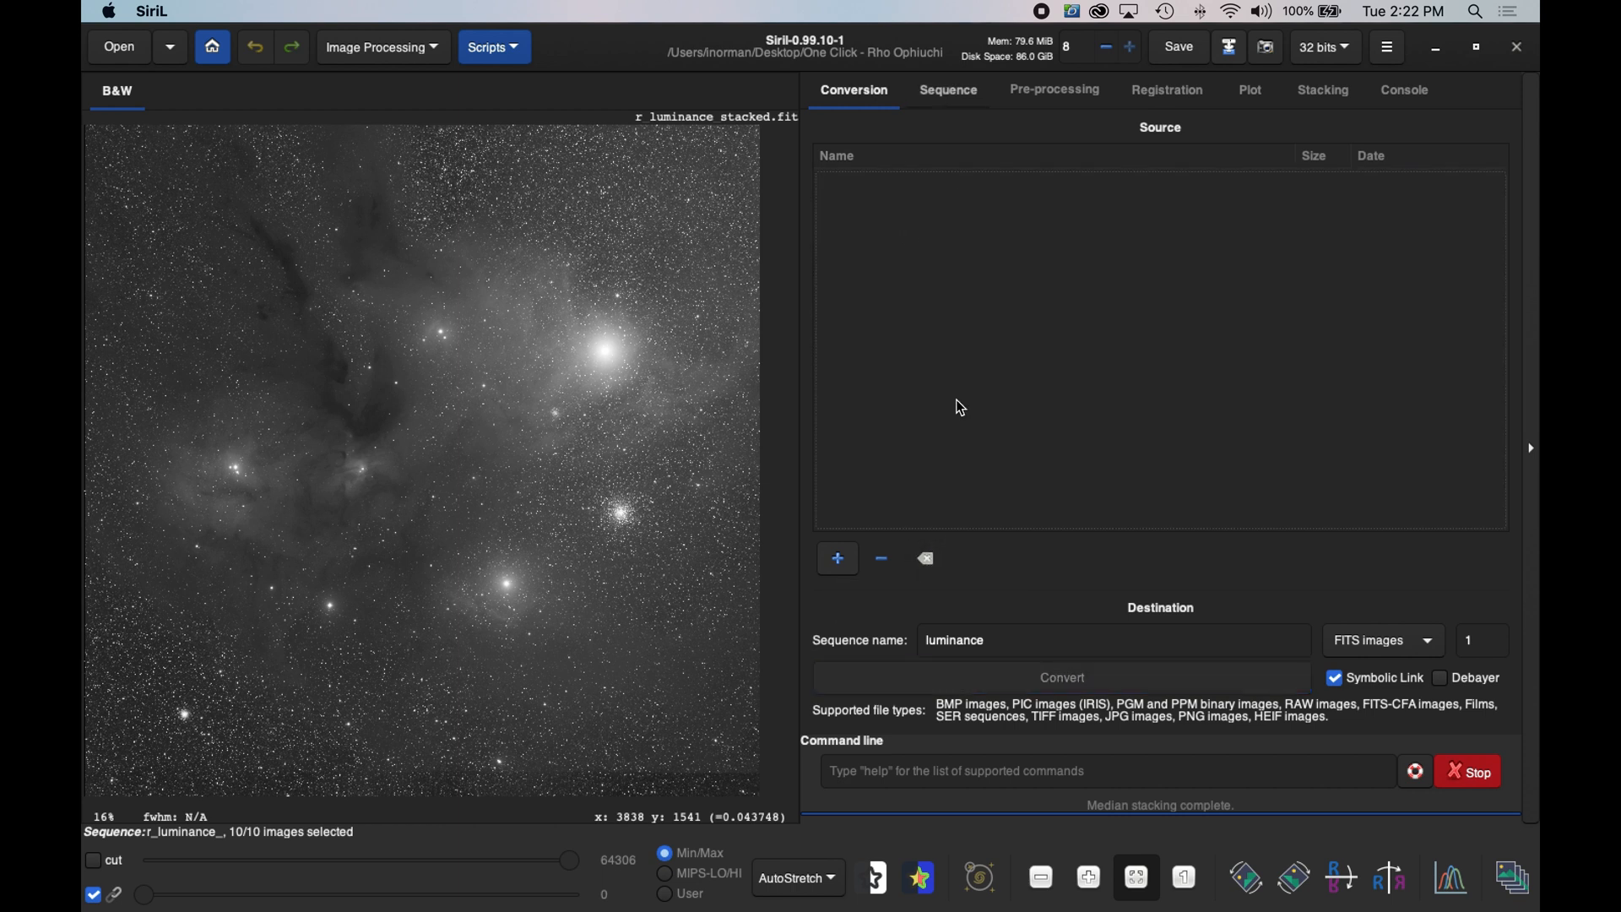
click(838, 562)
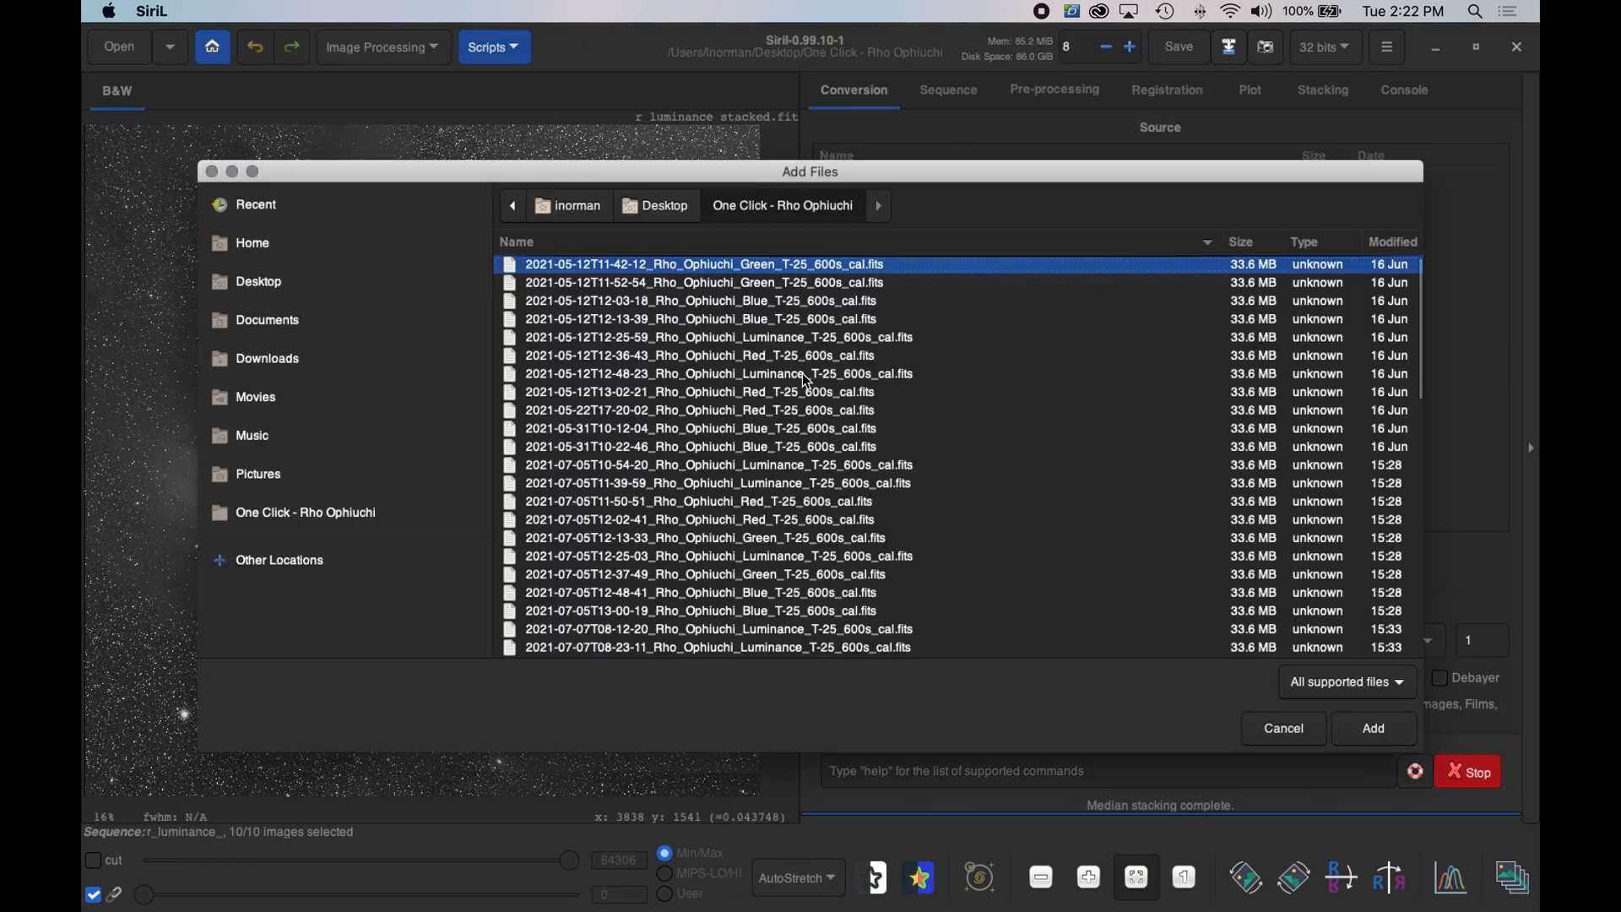
click(764, 356)
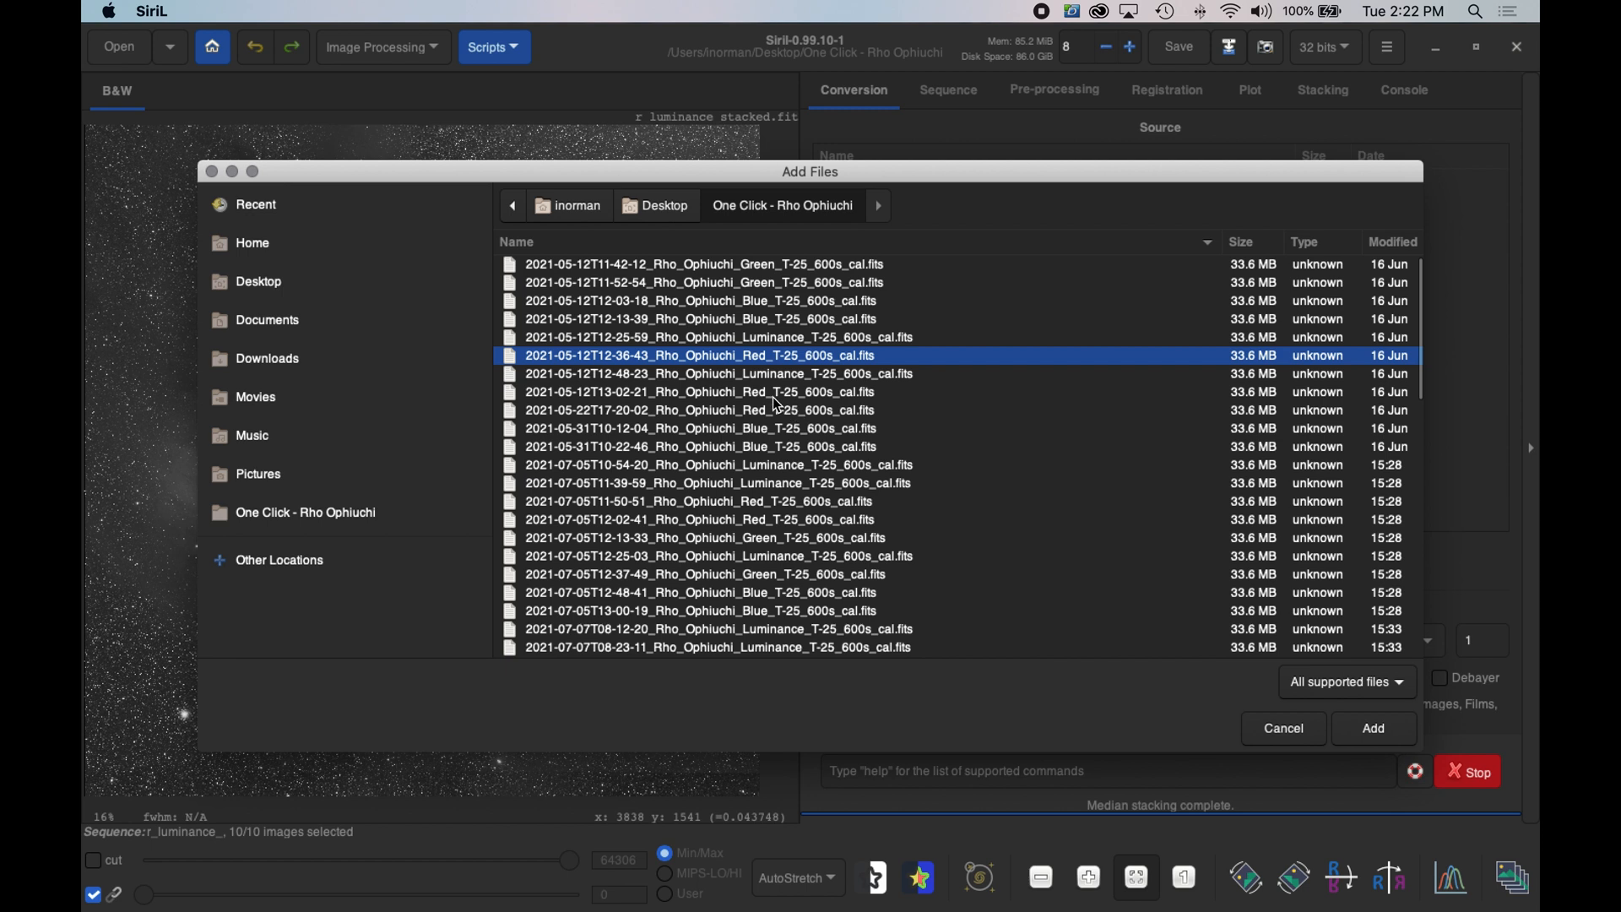
super+click(782, 392)
super+click(782, 410)
super+click(789, 502)
super+click(794, 521)
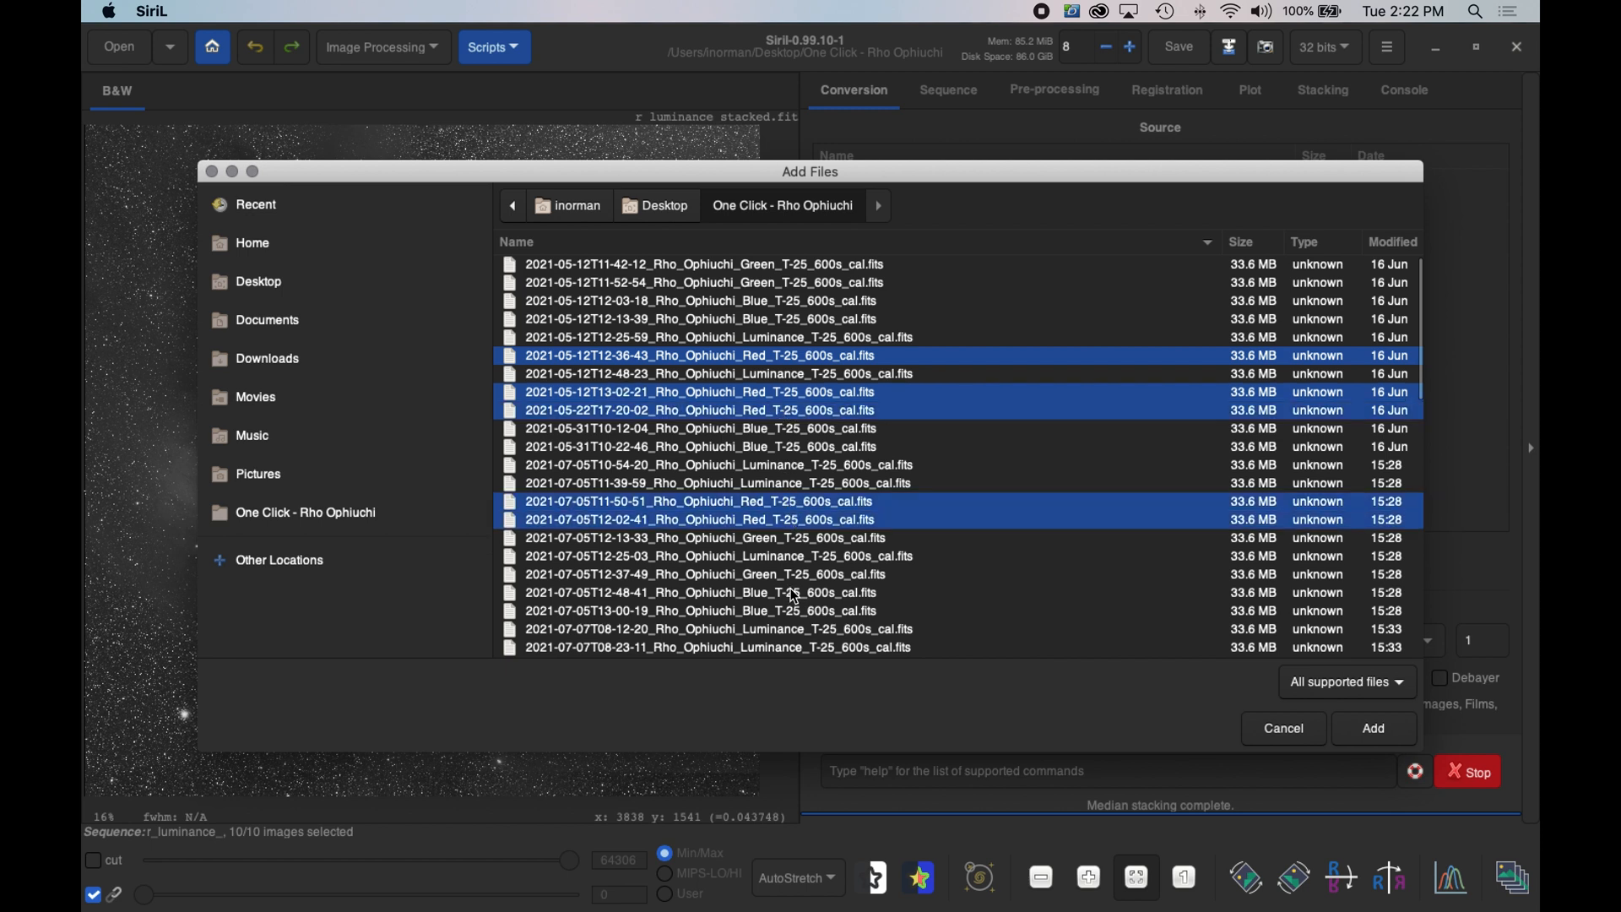
scroll(794, 595, down, 5)
super+click(783, 472)
super+click(802, 491)
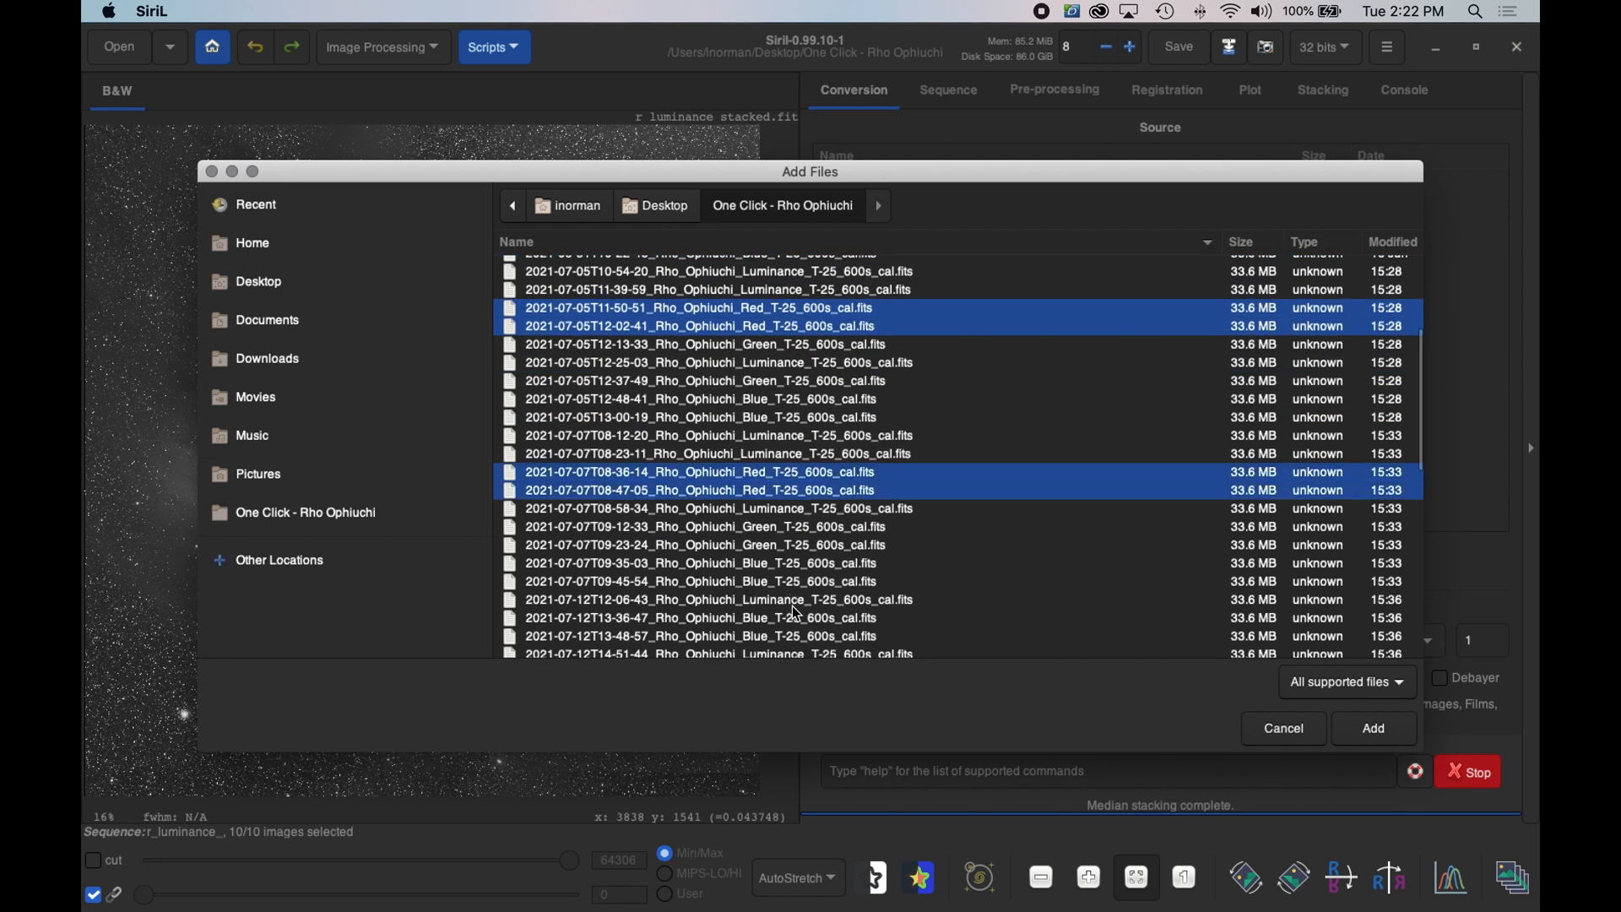
scroll(788, 612, down, 5)
super+click(799, 513)
super+click(799, 531)
scroll(874, 473, up, 10)
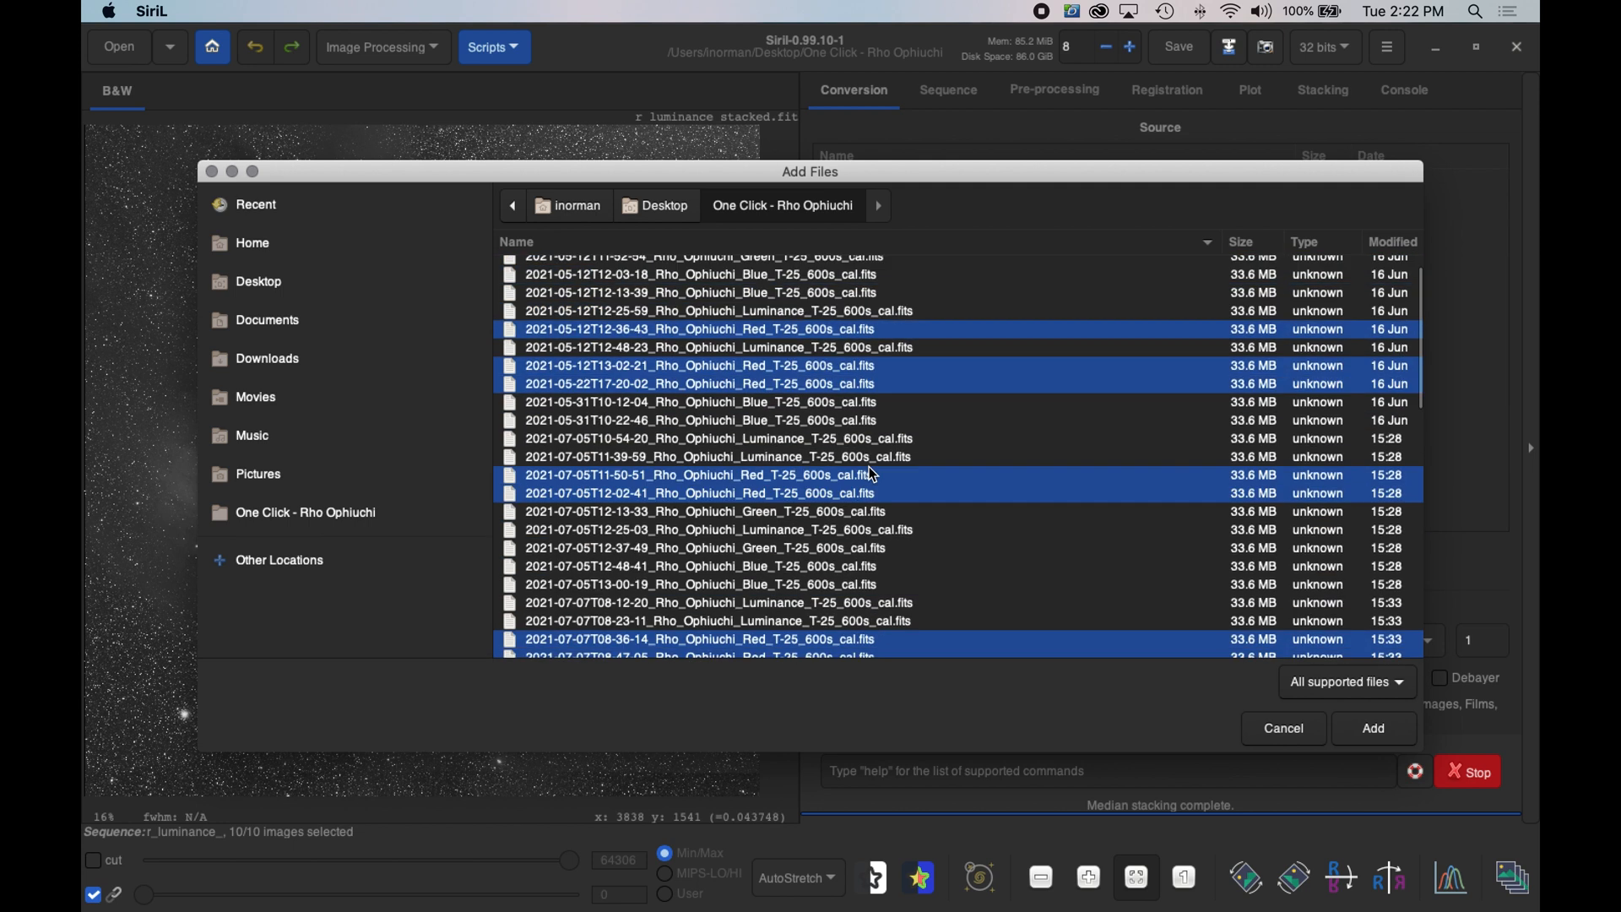
click(1373, 726)
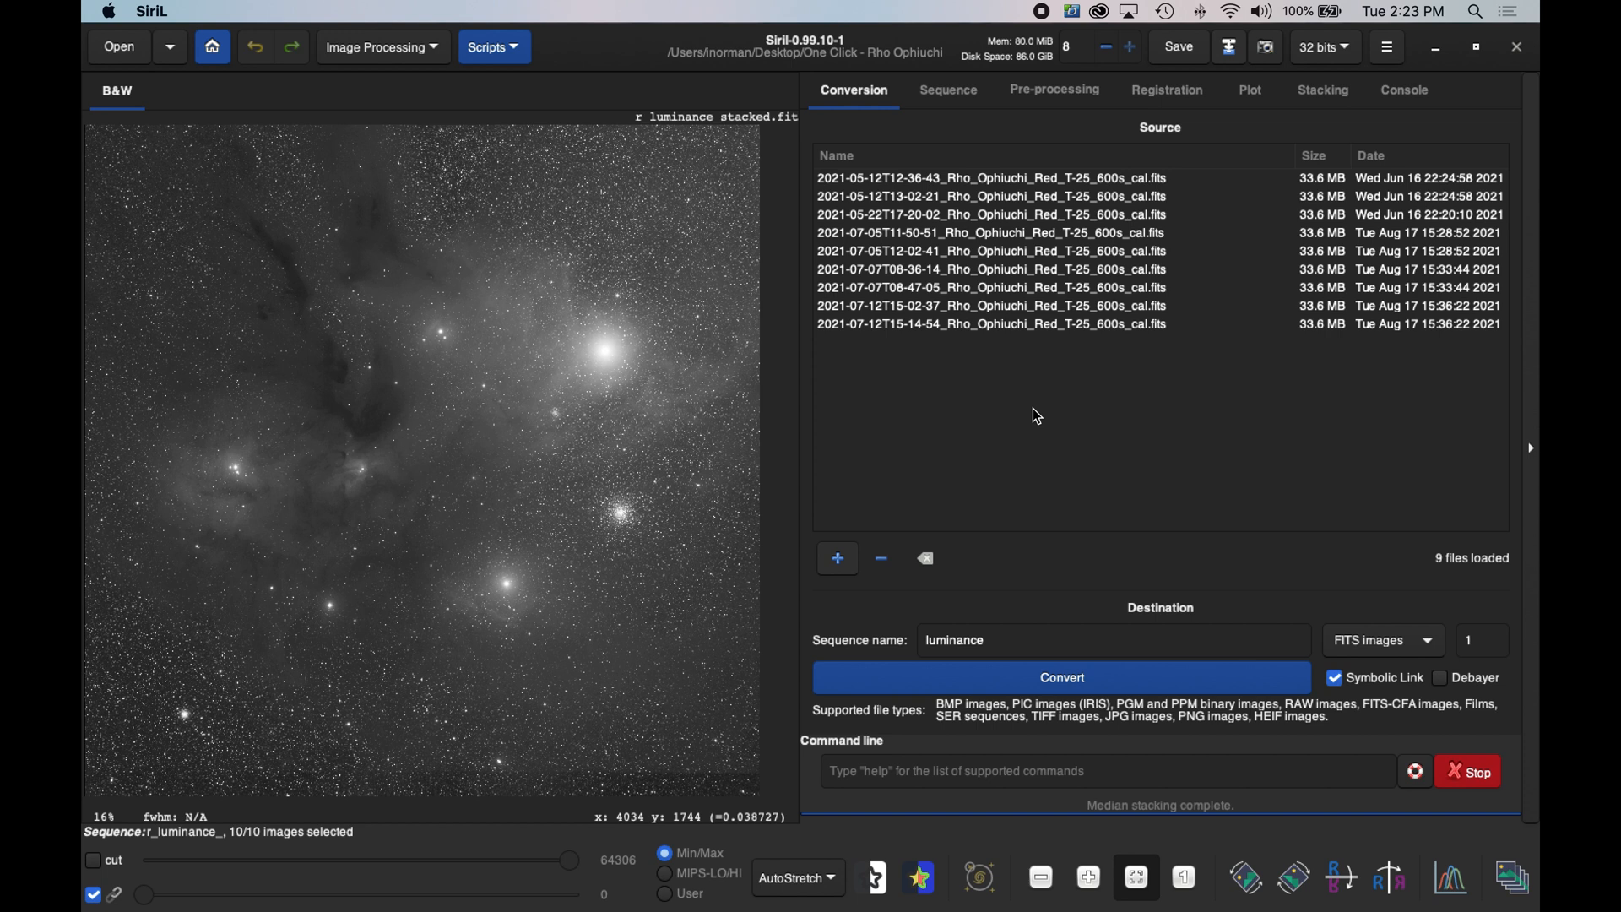
- Name the sequence red and convert the listed Red FITS files
click(999, 640)
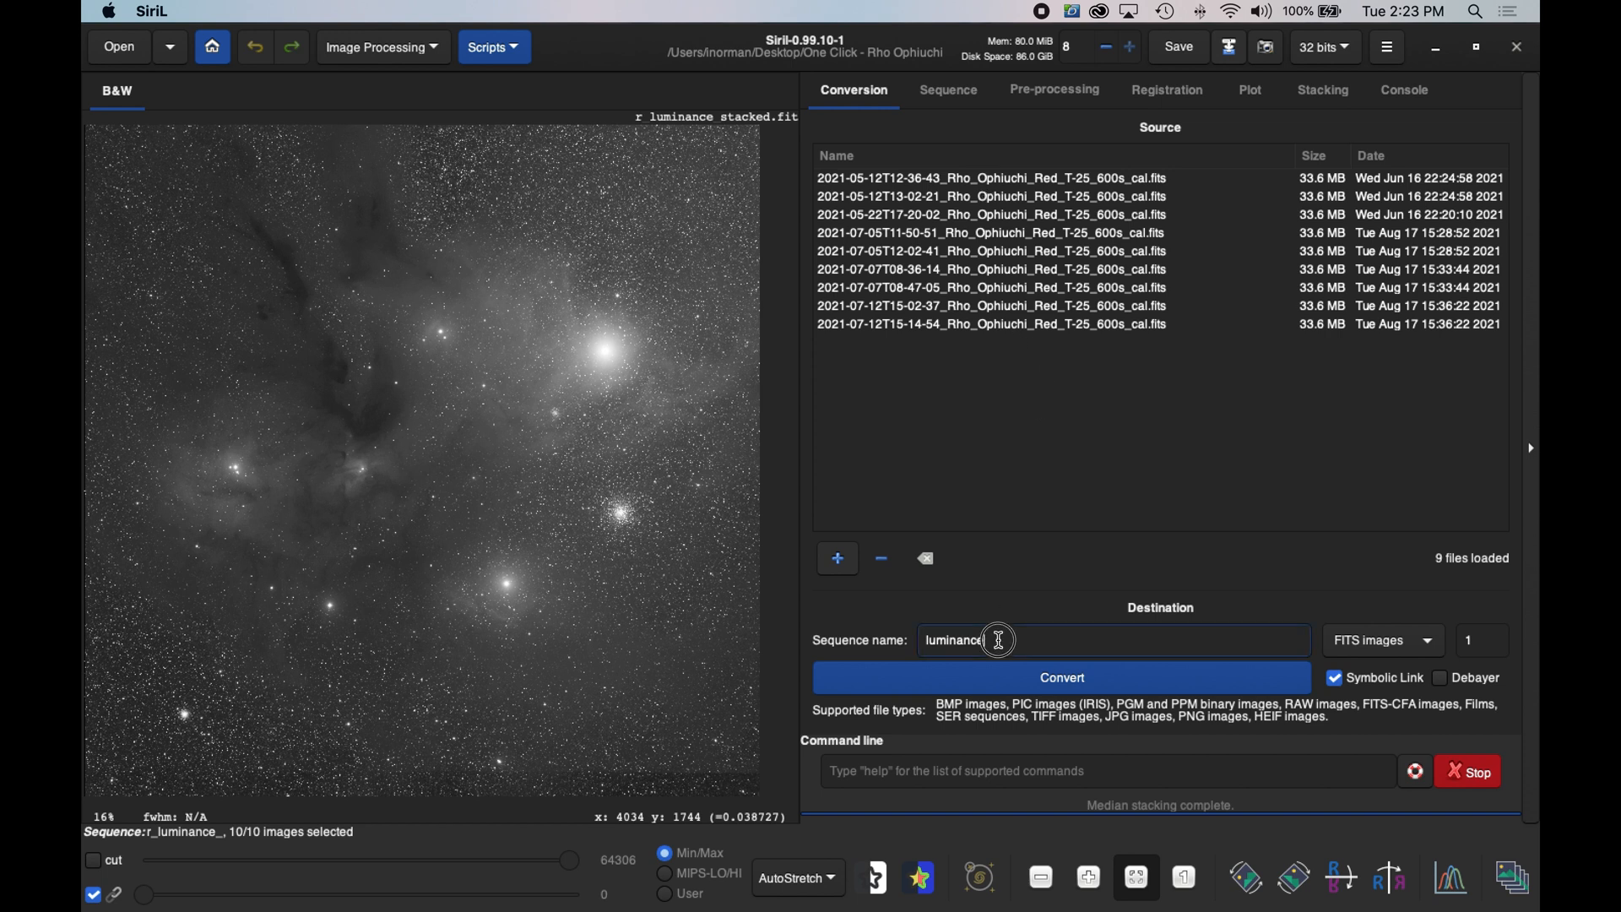
key(super+a)
text(red)
click(1056, 681)
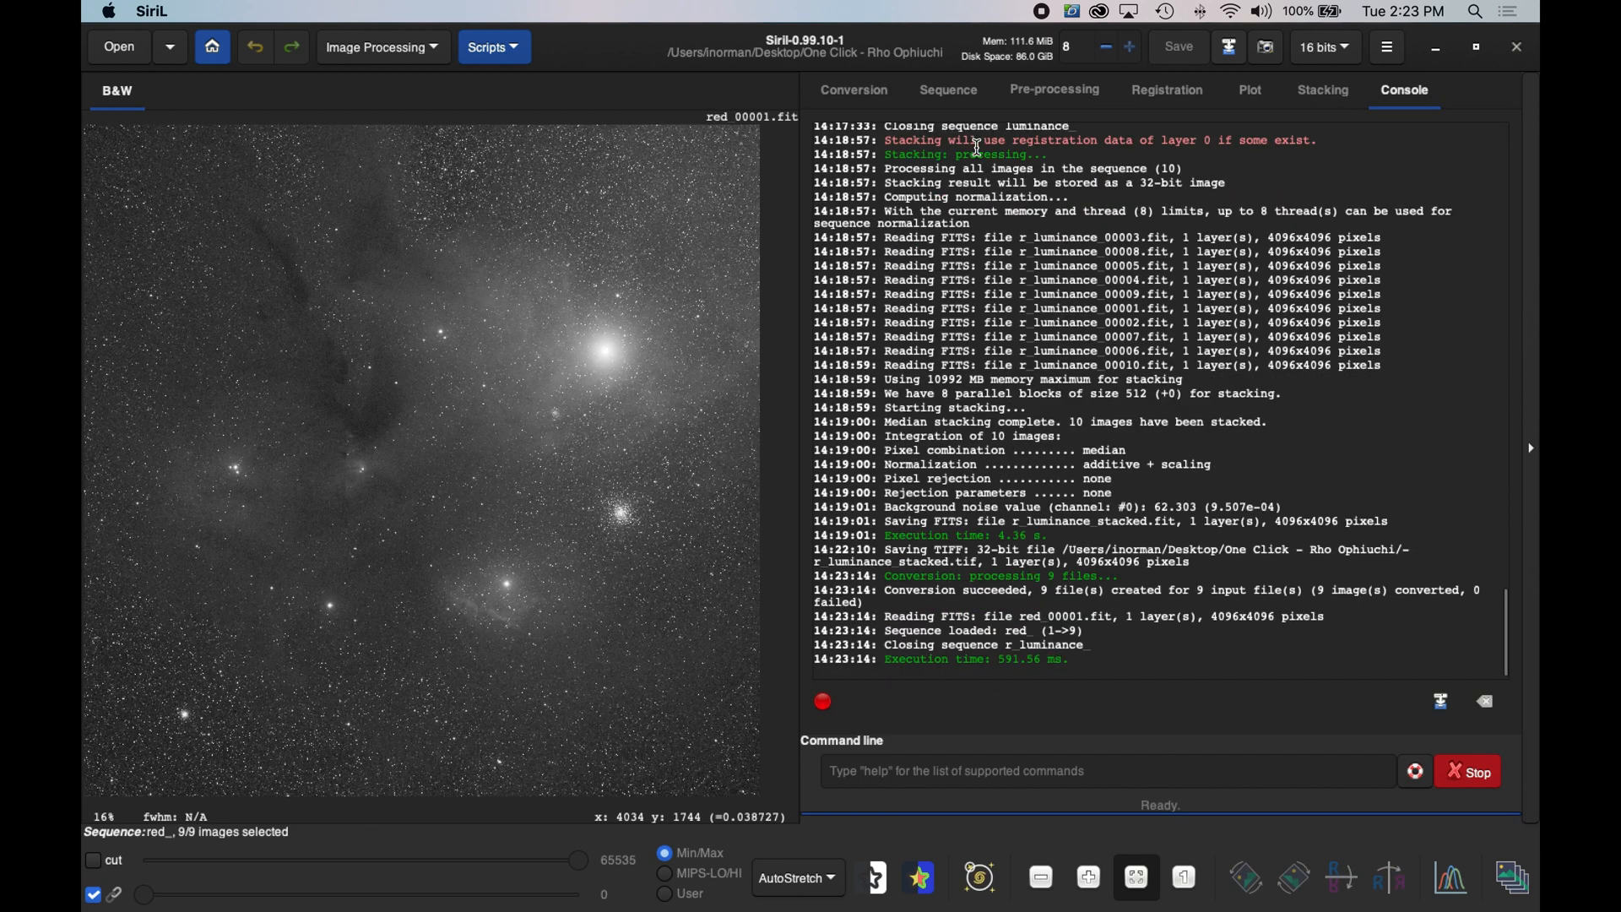
- Register all images of the red sequence with Global Star Alignment (deep-sky) and median-stack them into r_red_stacked.fit
click(1164, 94)
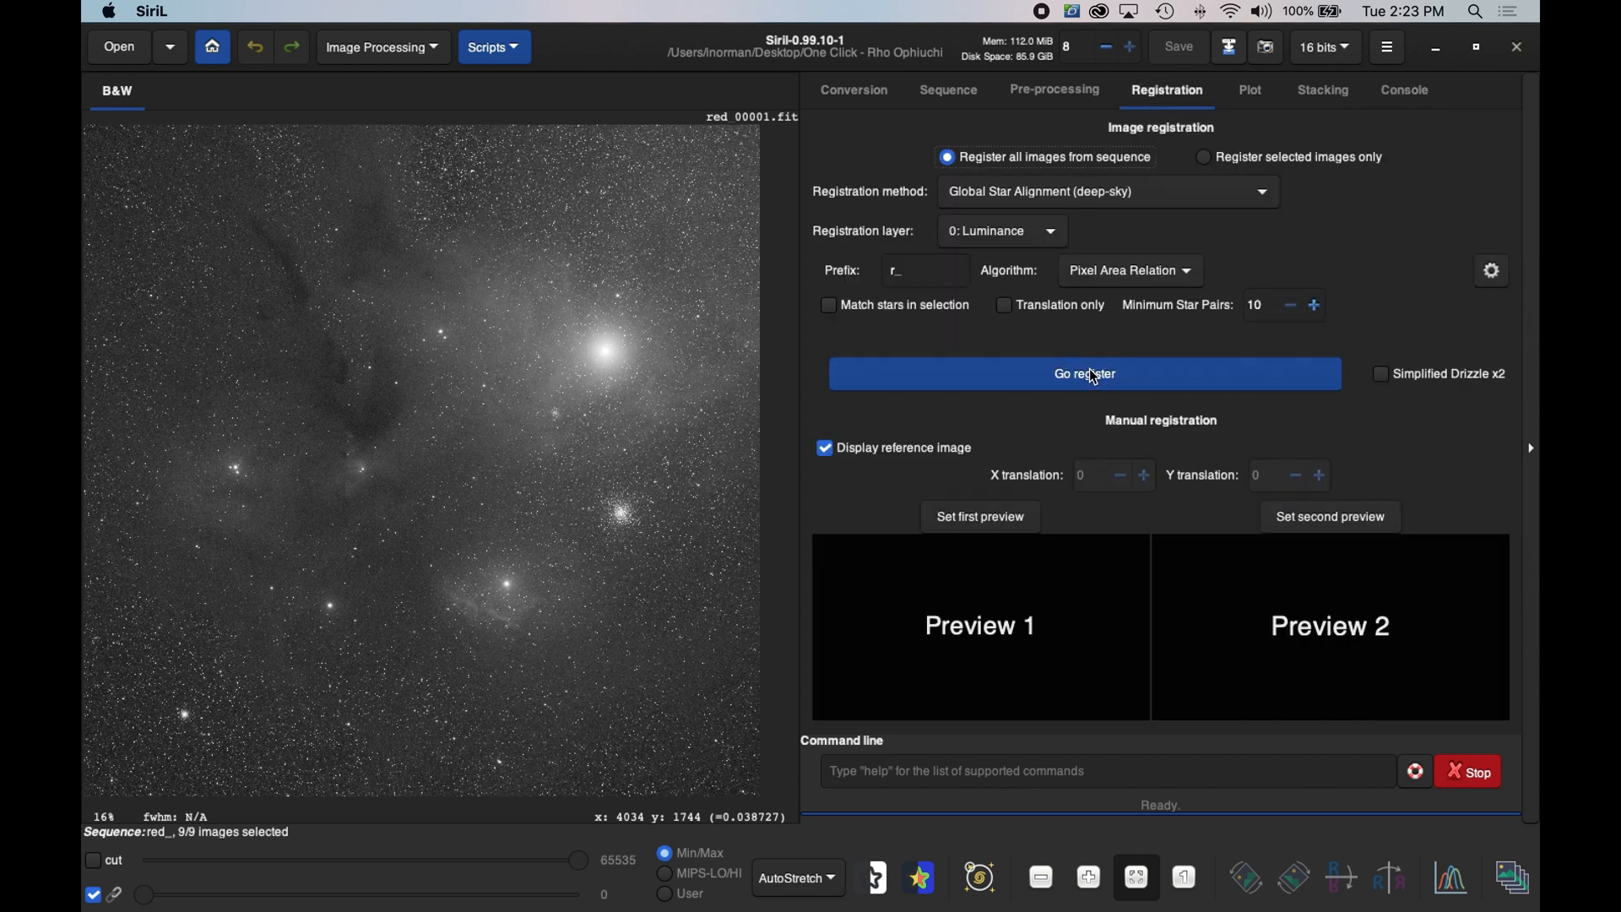
click(1093, 377)
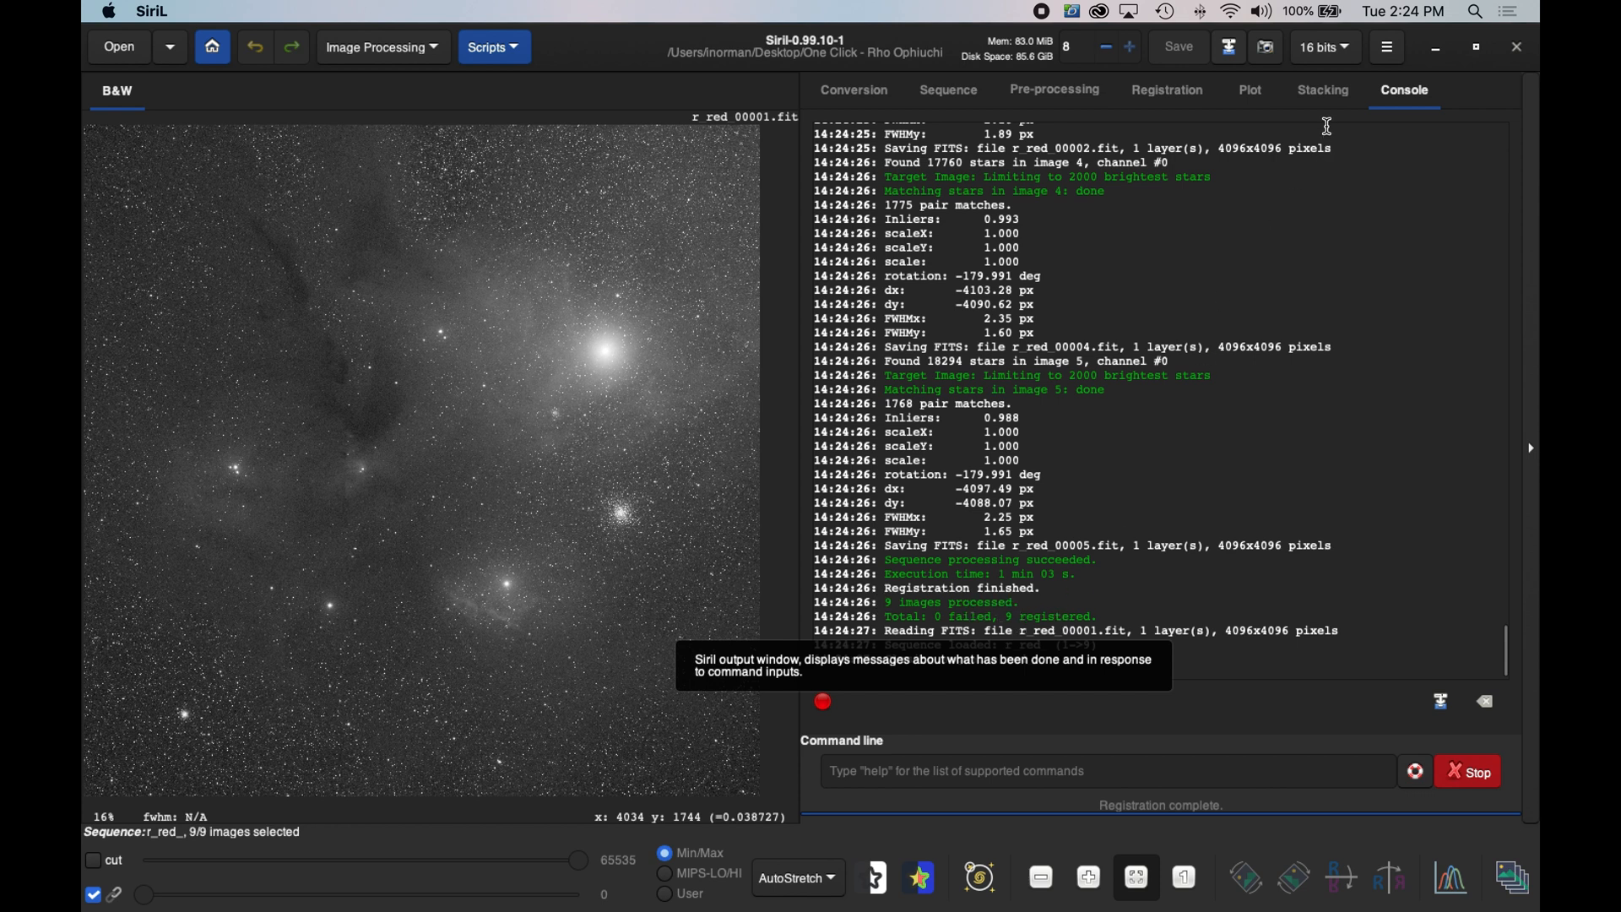
click(1330, 91)
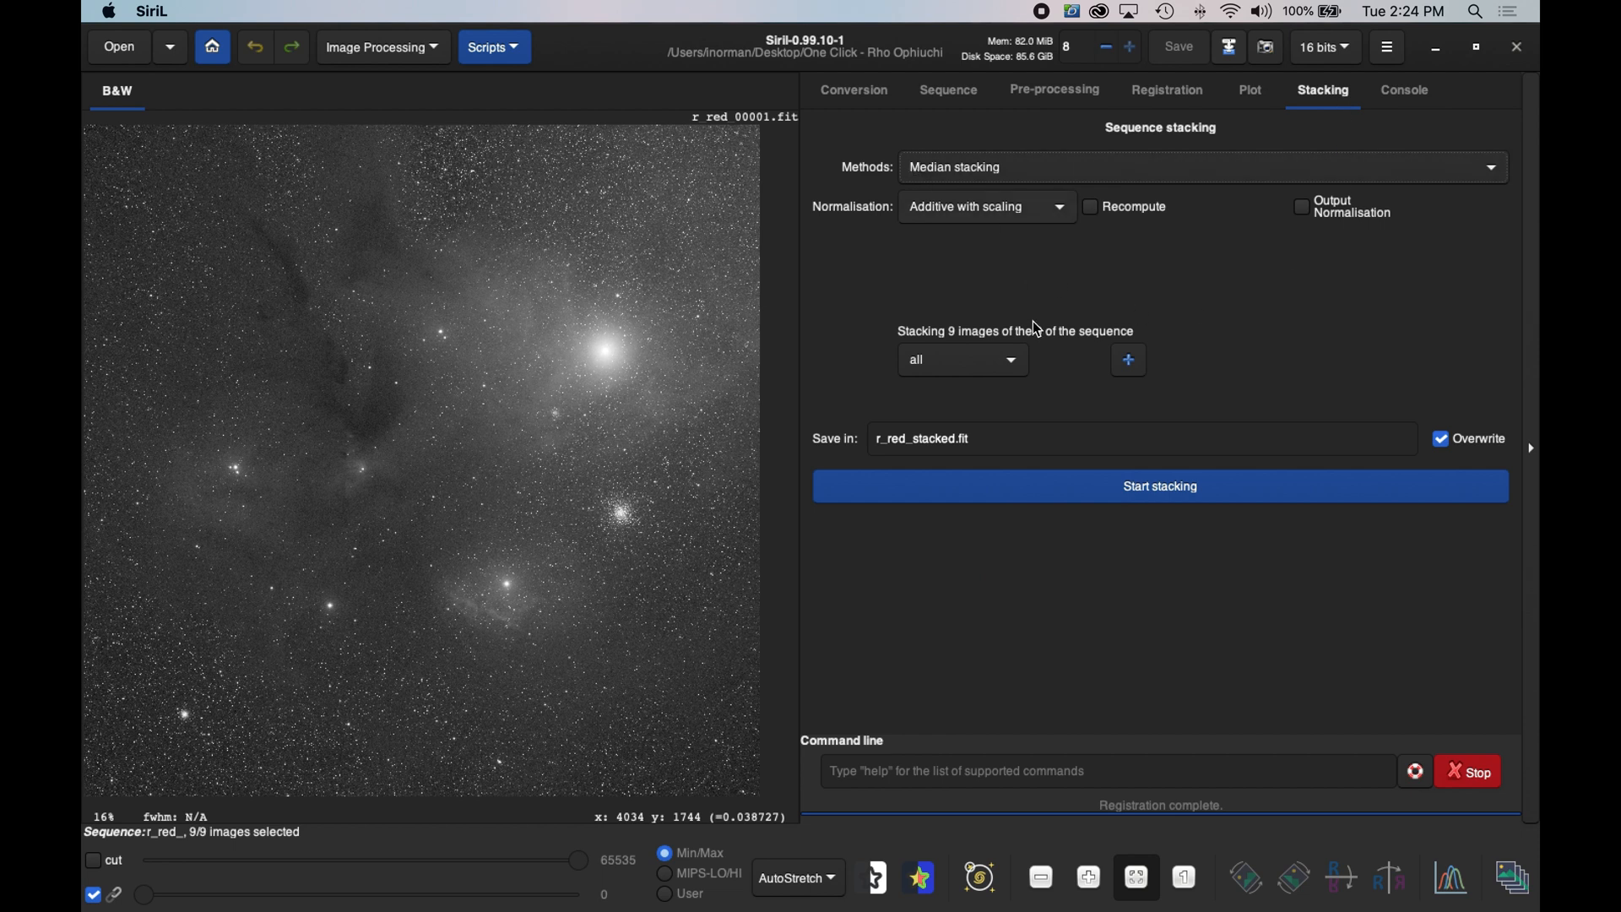
click(1154, 492)
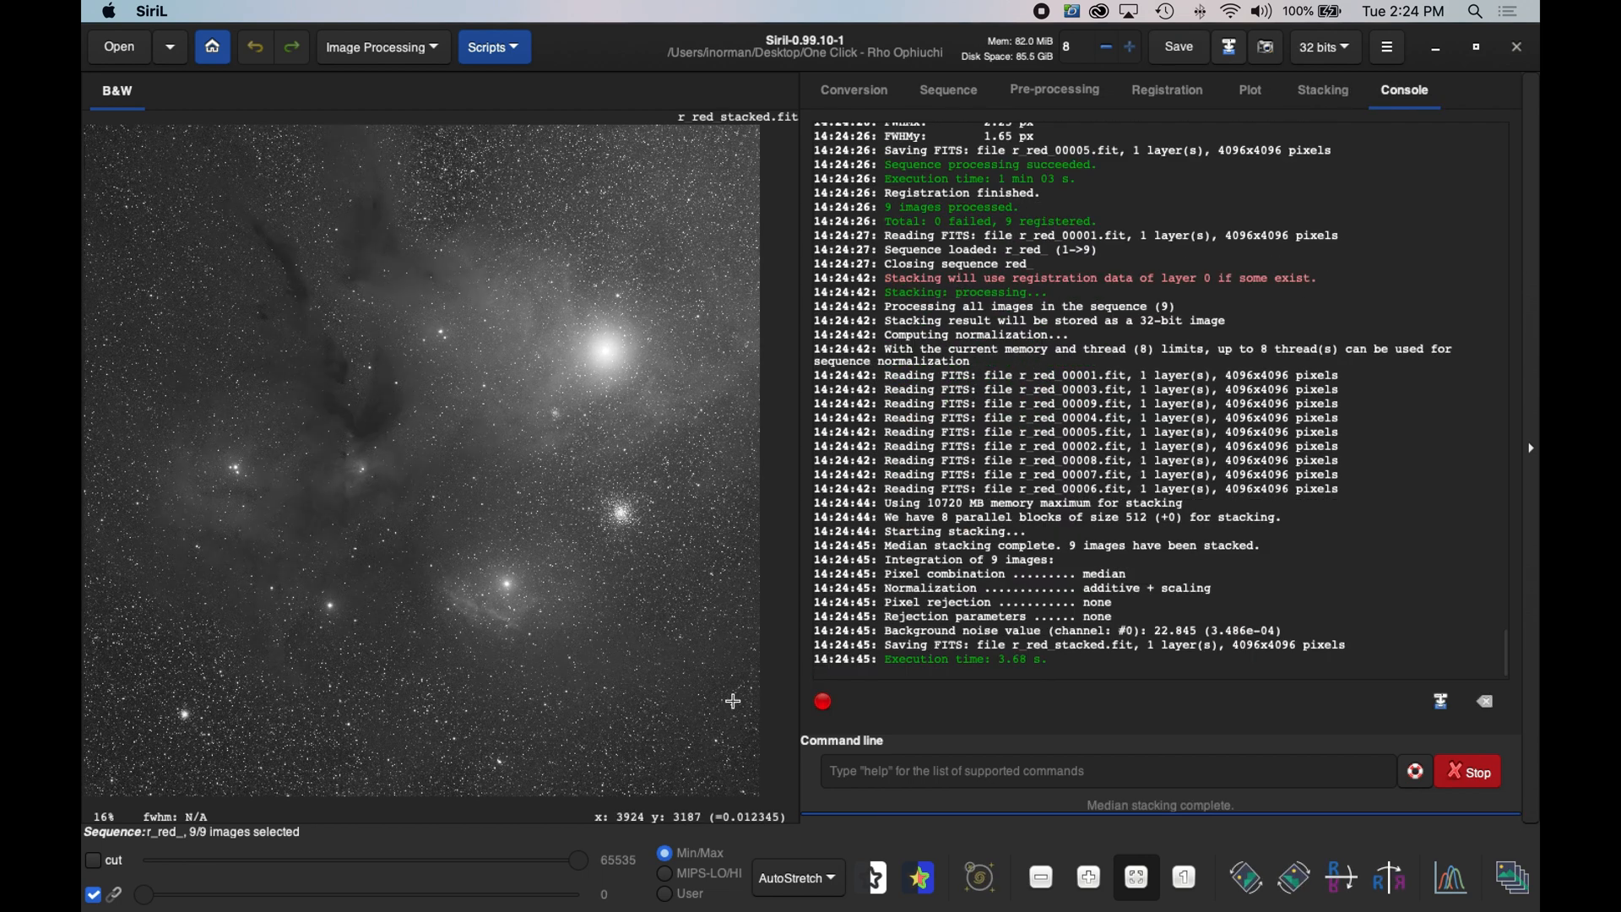
- Inspect the stars and dark nebula lane of the stacked red image at 100% zoom, and fit the whole image back in view
click(1190, 885)
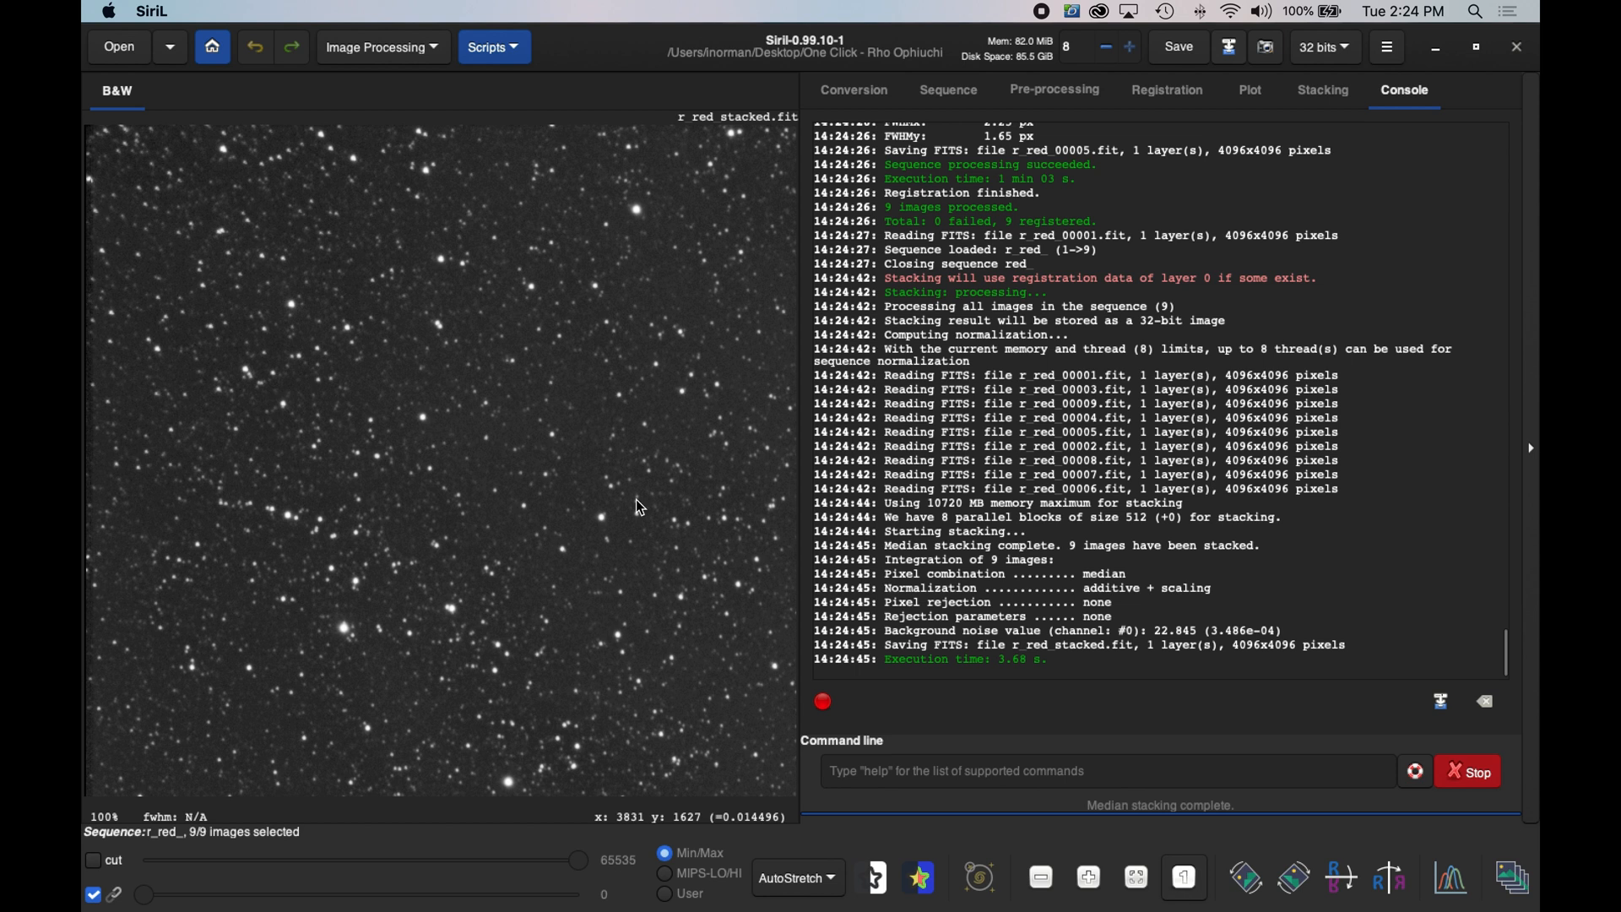
drag(667, 570, 181, 177)
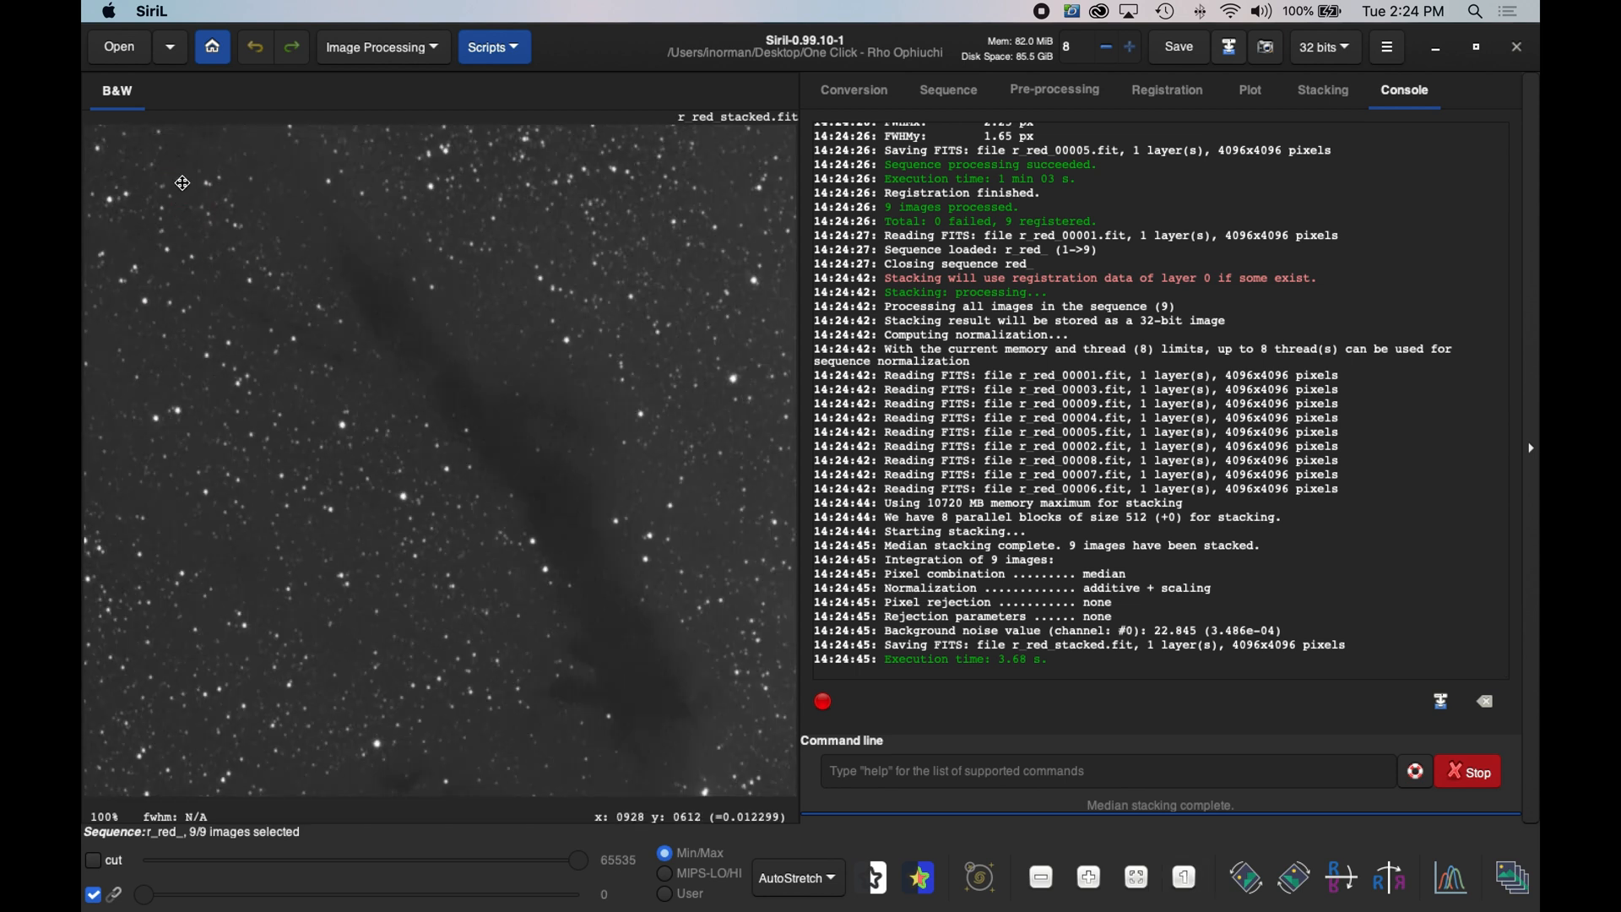
drag(709, 217, 408, 173)
drag(573, 469, 338, 254)
drag(568, 187, 731, 264)
click(1136, 878)
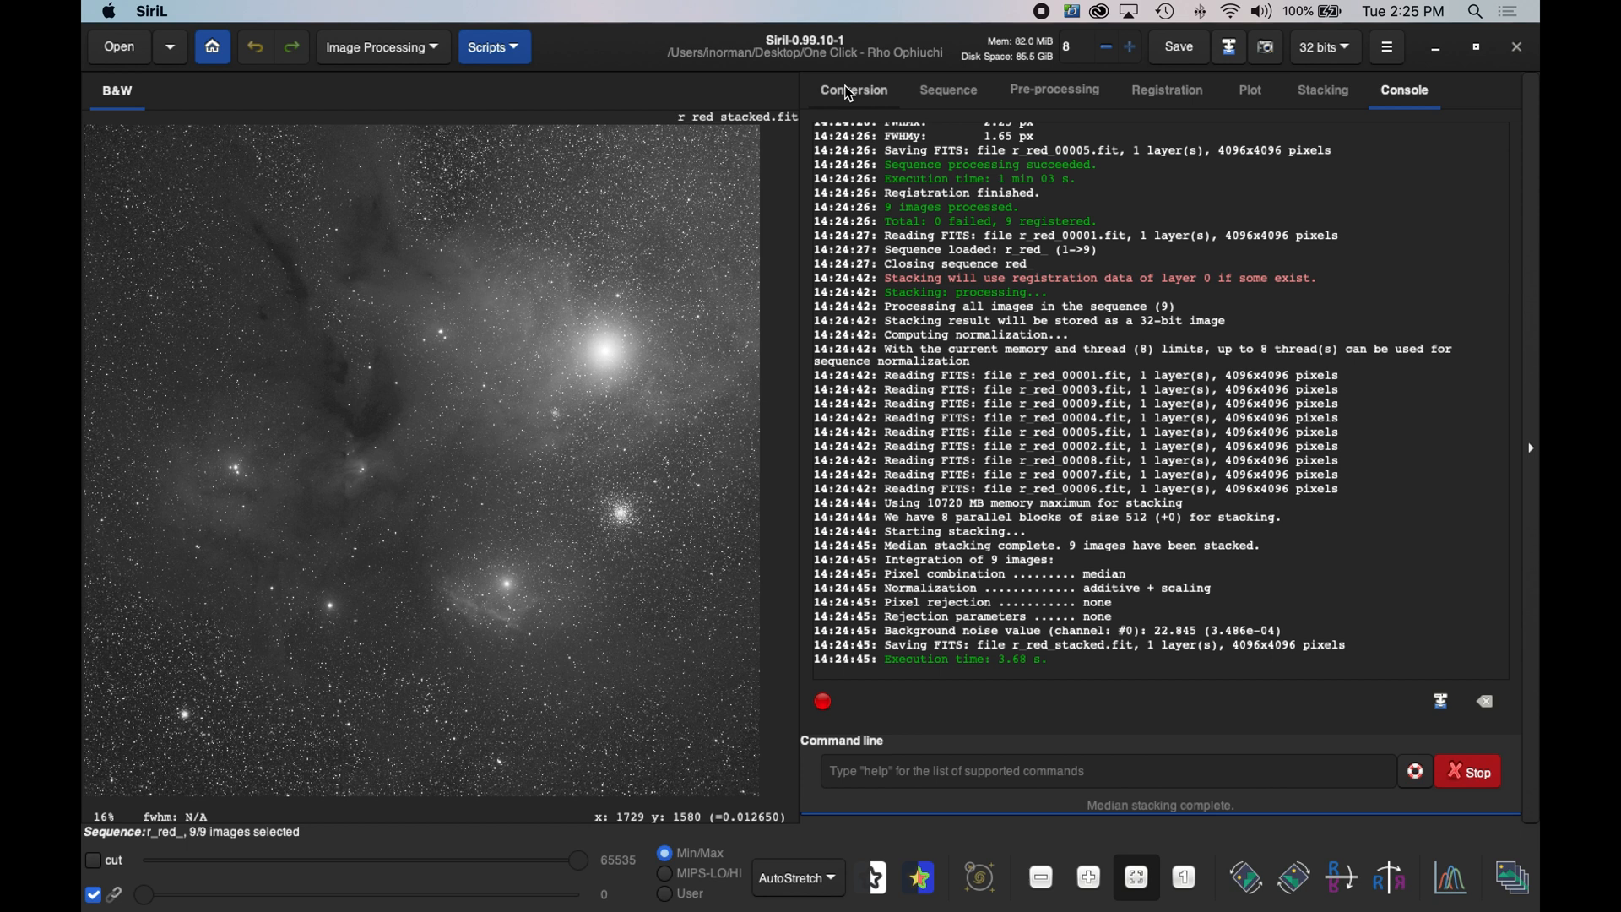
- Clear the red files from the conversion source list and add all eight Rho Ophiuchi Green FITS files from the One Click - Rho Ophiuchi folder
click(851, 91)
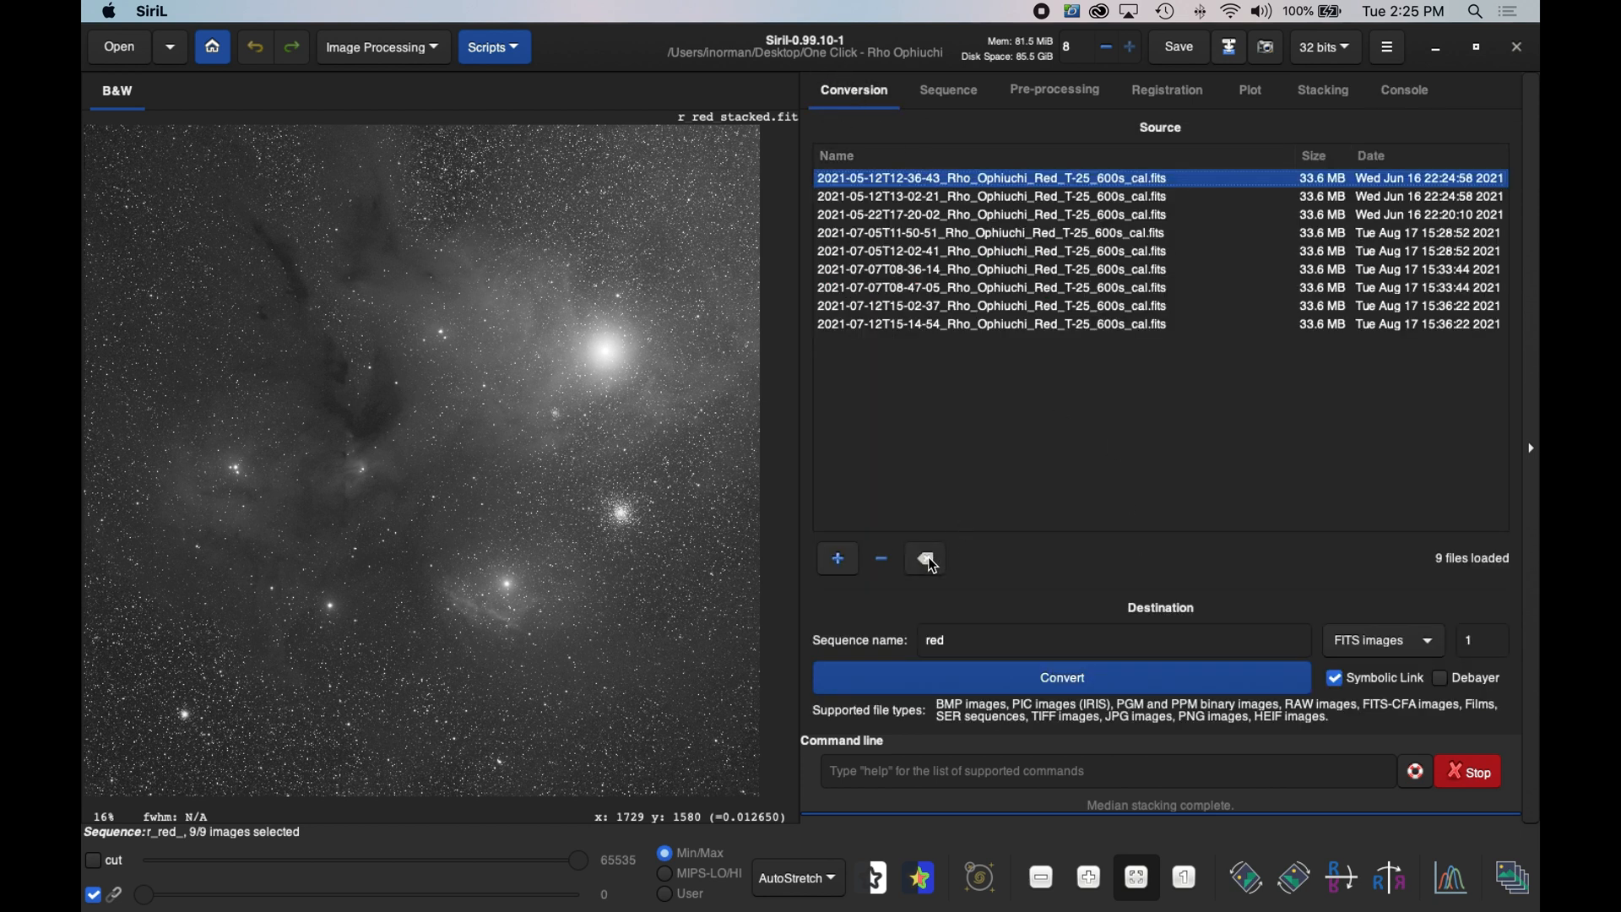
click(934, 554)
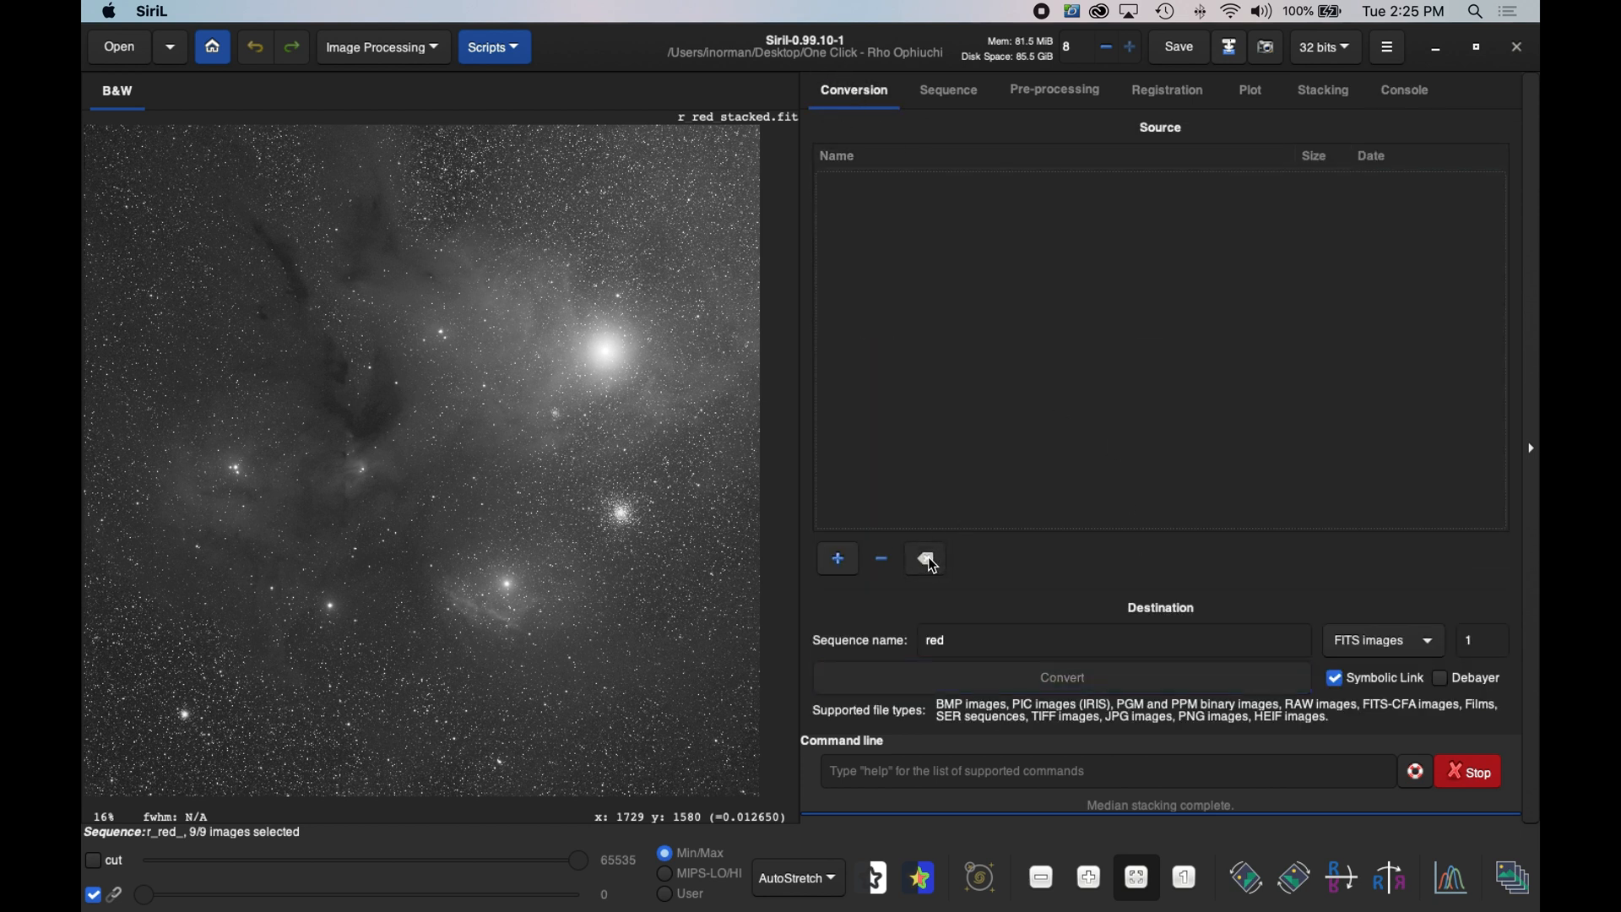
click(839, 560)
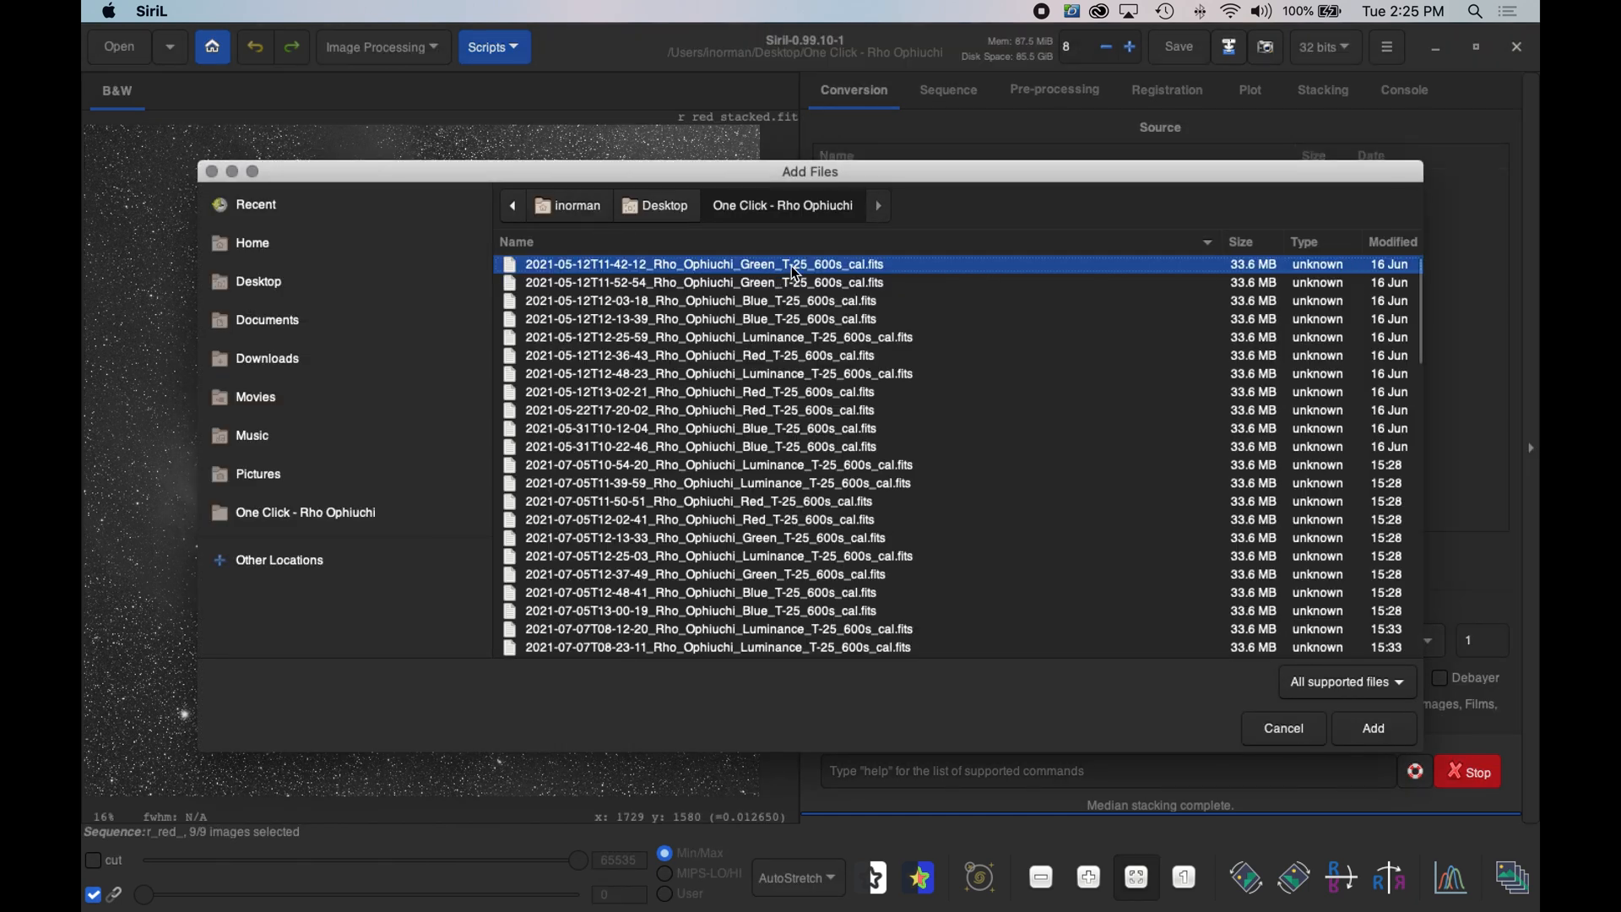
shift+click(802, 282)
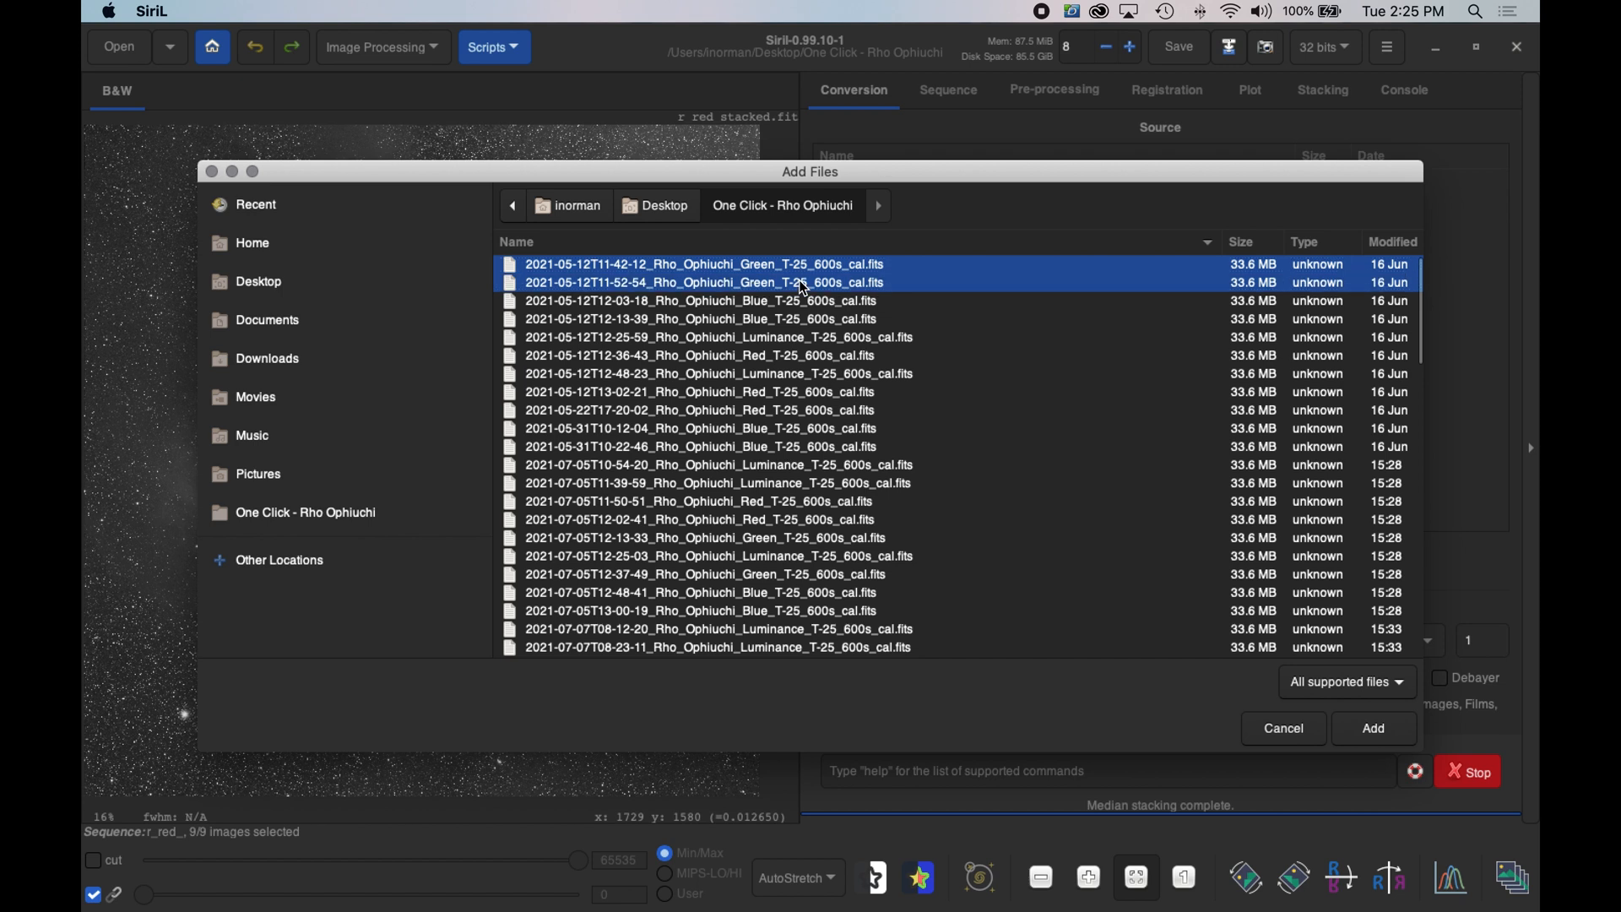
super+click(787, 539)
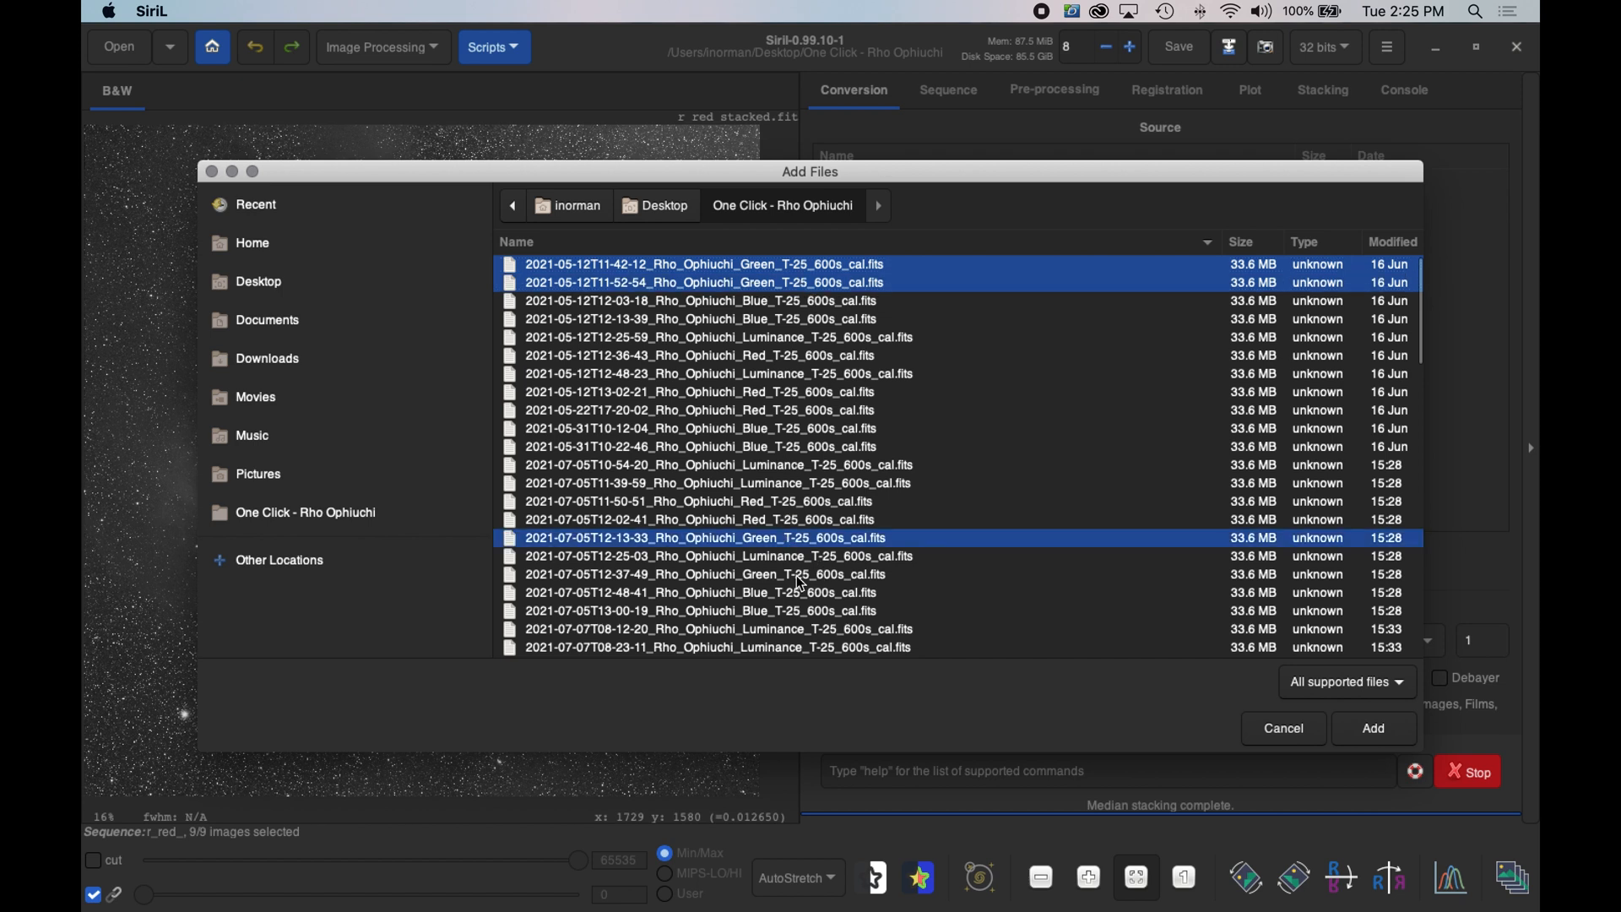
super+click(797, 575)
scroll(836, 610, down, 4)
super+click(802, 555)
super+click(804, 573)
scroll(836, 611, down, 2)
scroll(836, 610, down, 2)
super+click(809, 613)
super+click(809, 631)
scroll(877, 489, up, 15)
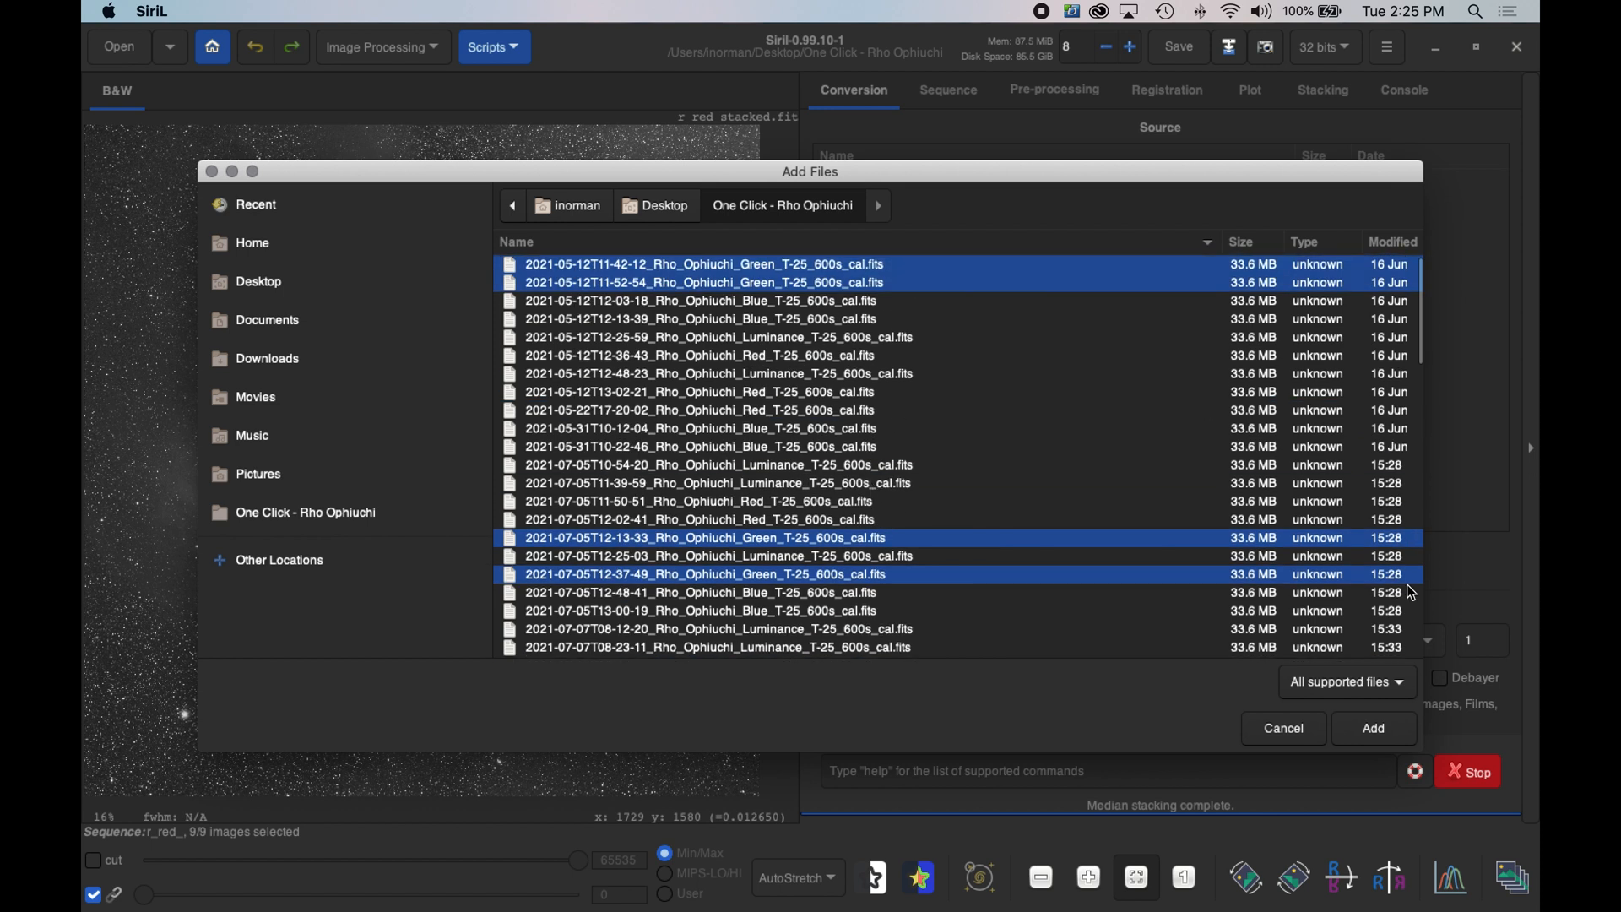
click(1376, 728)
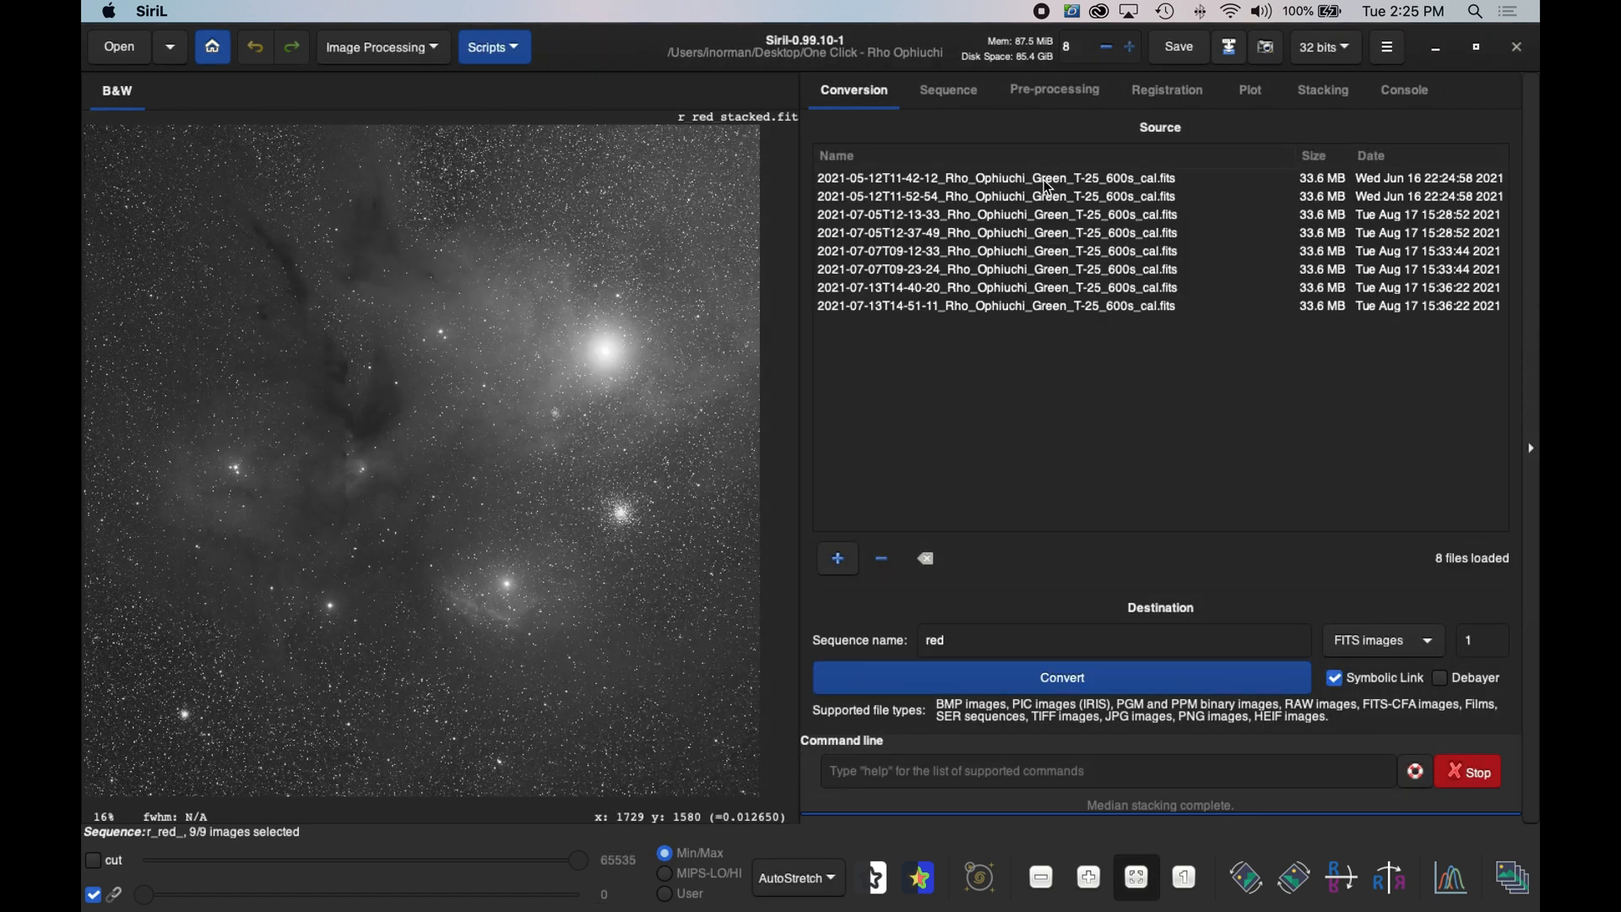
- Name the sequence green and convert the listed Green FITS files
click(970, 639)
key(BackSpace)
key(BackSpace)
key(BackSpace)
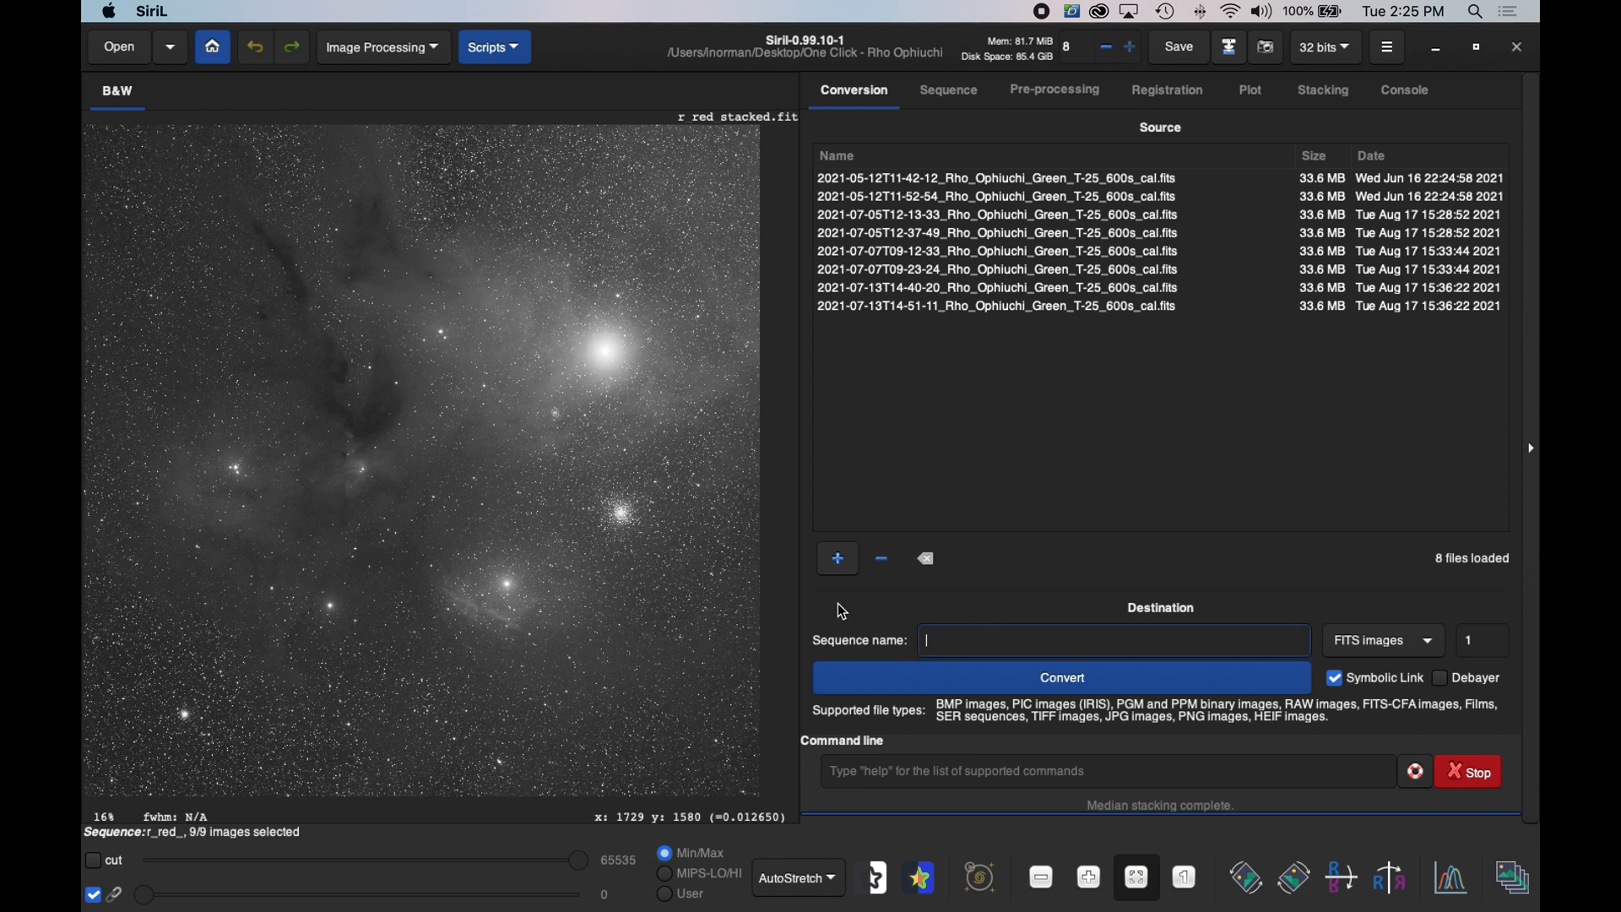
text(green)
click(1044, 682)
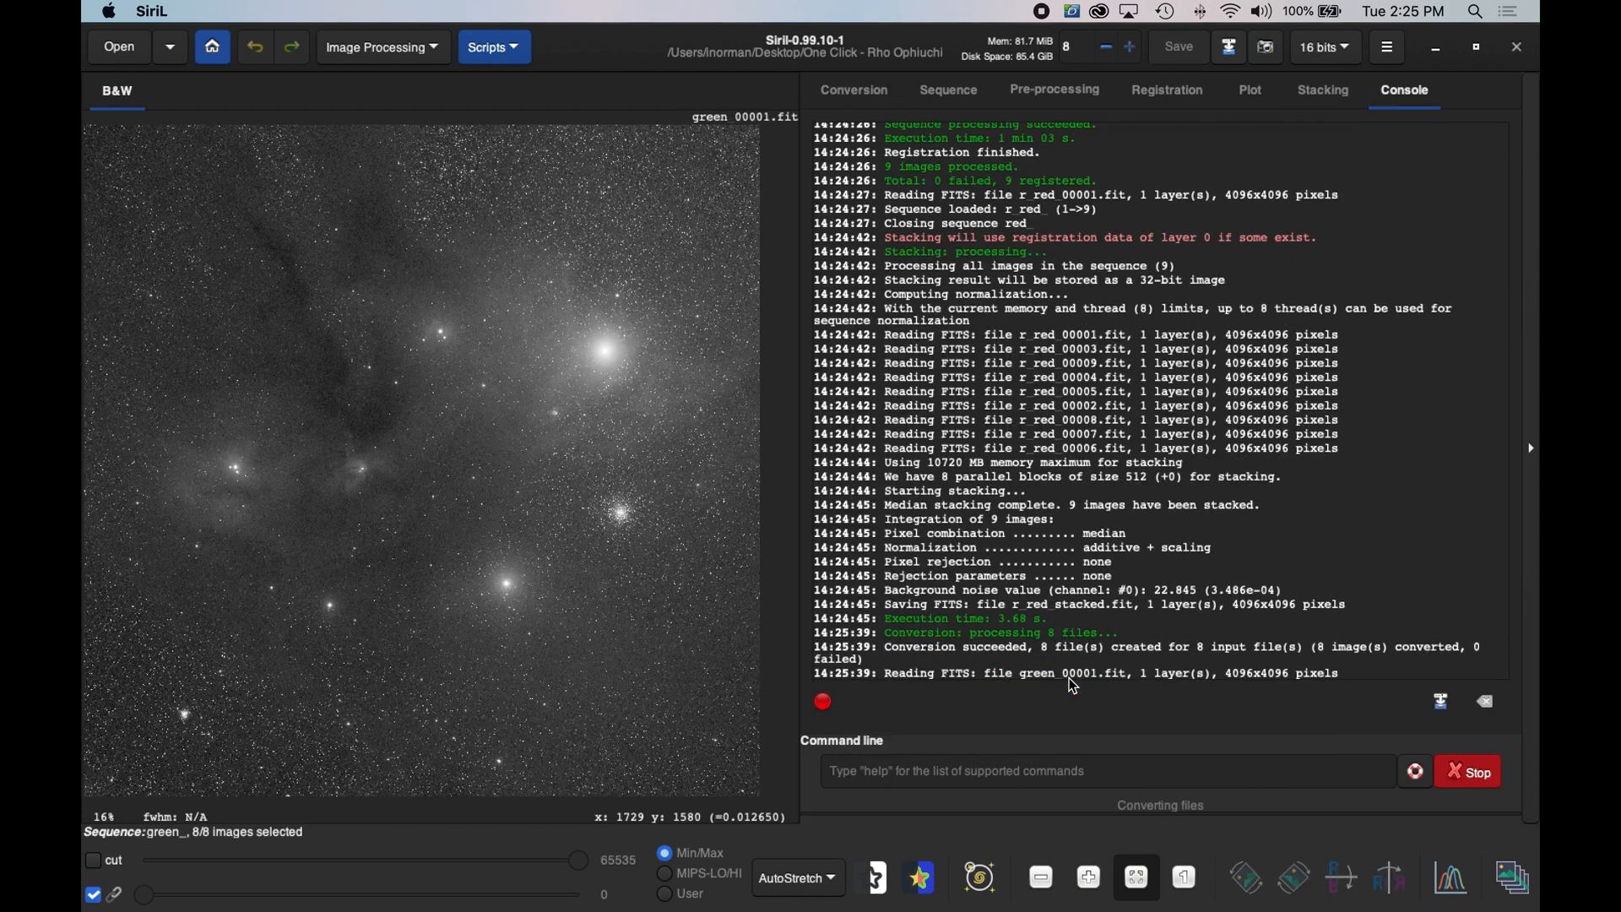
- Register all images of the green sequence with Global Star Alignment (deep-sky) and median-stack them into r_green_stacked.fit
click(1171, 93)
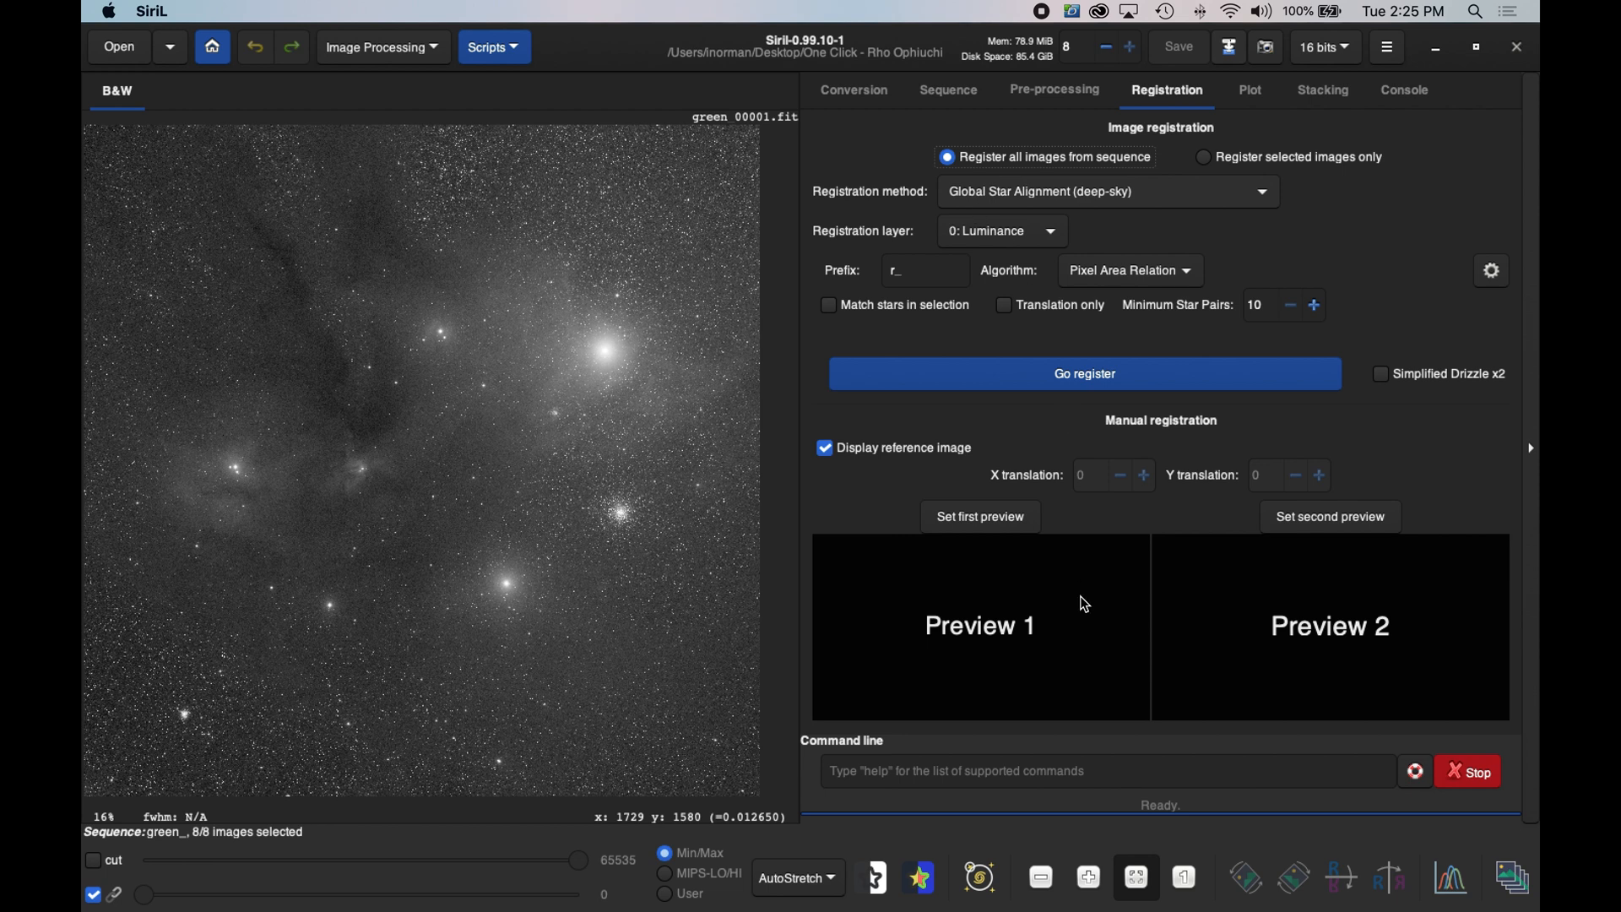
click(1117, 385)
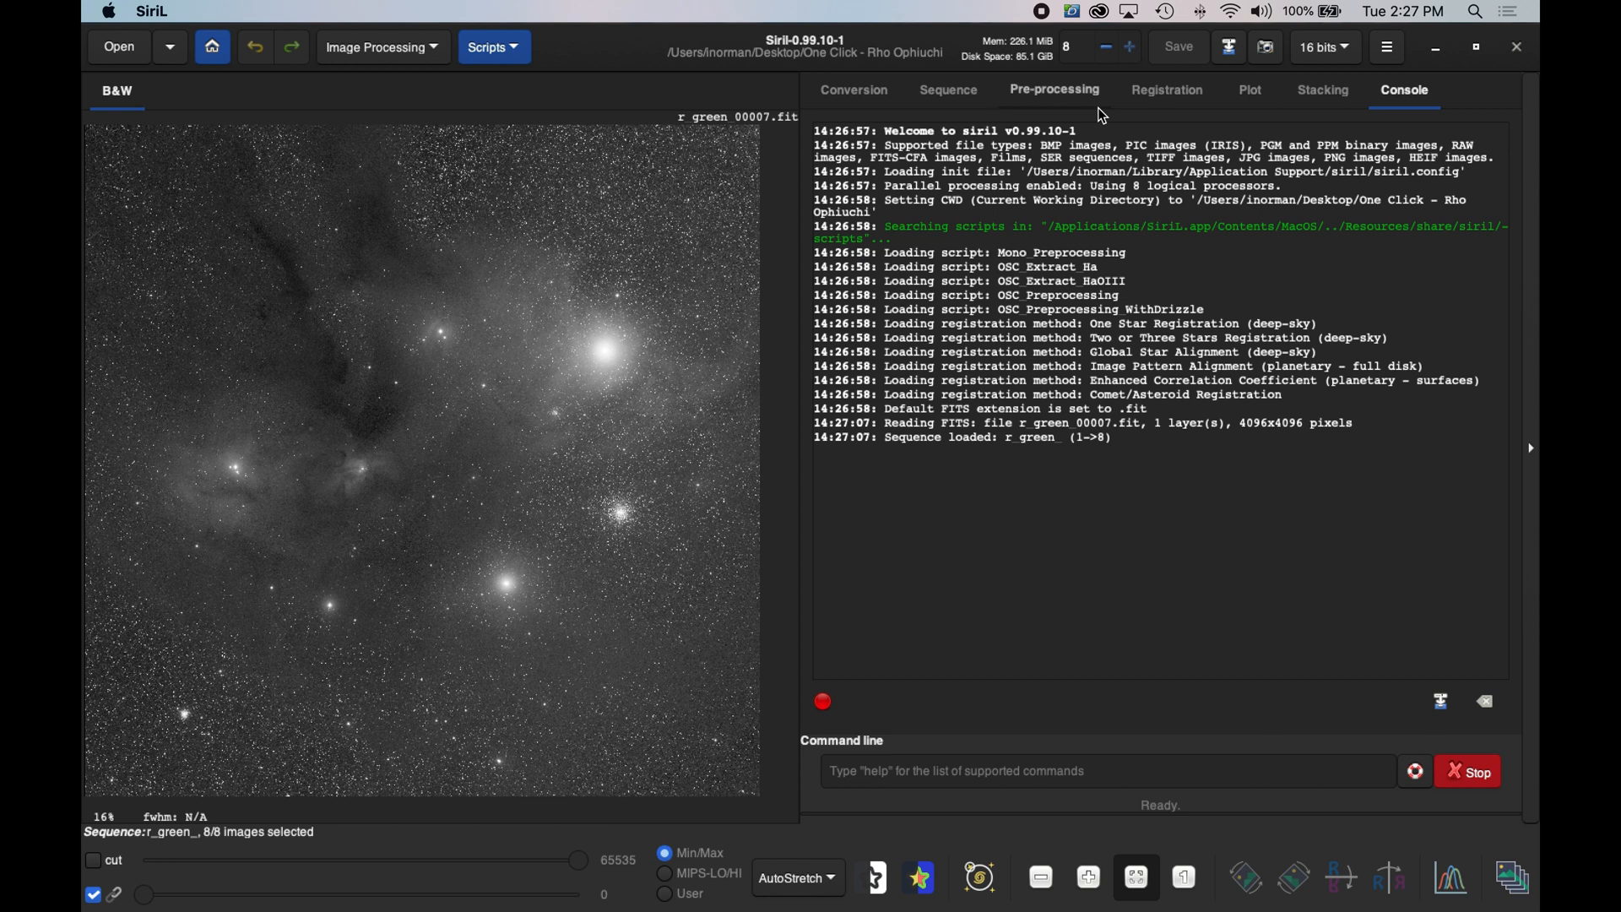
click(1331, 96)
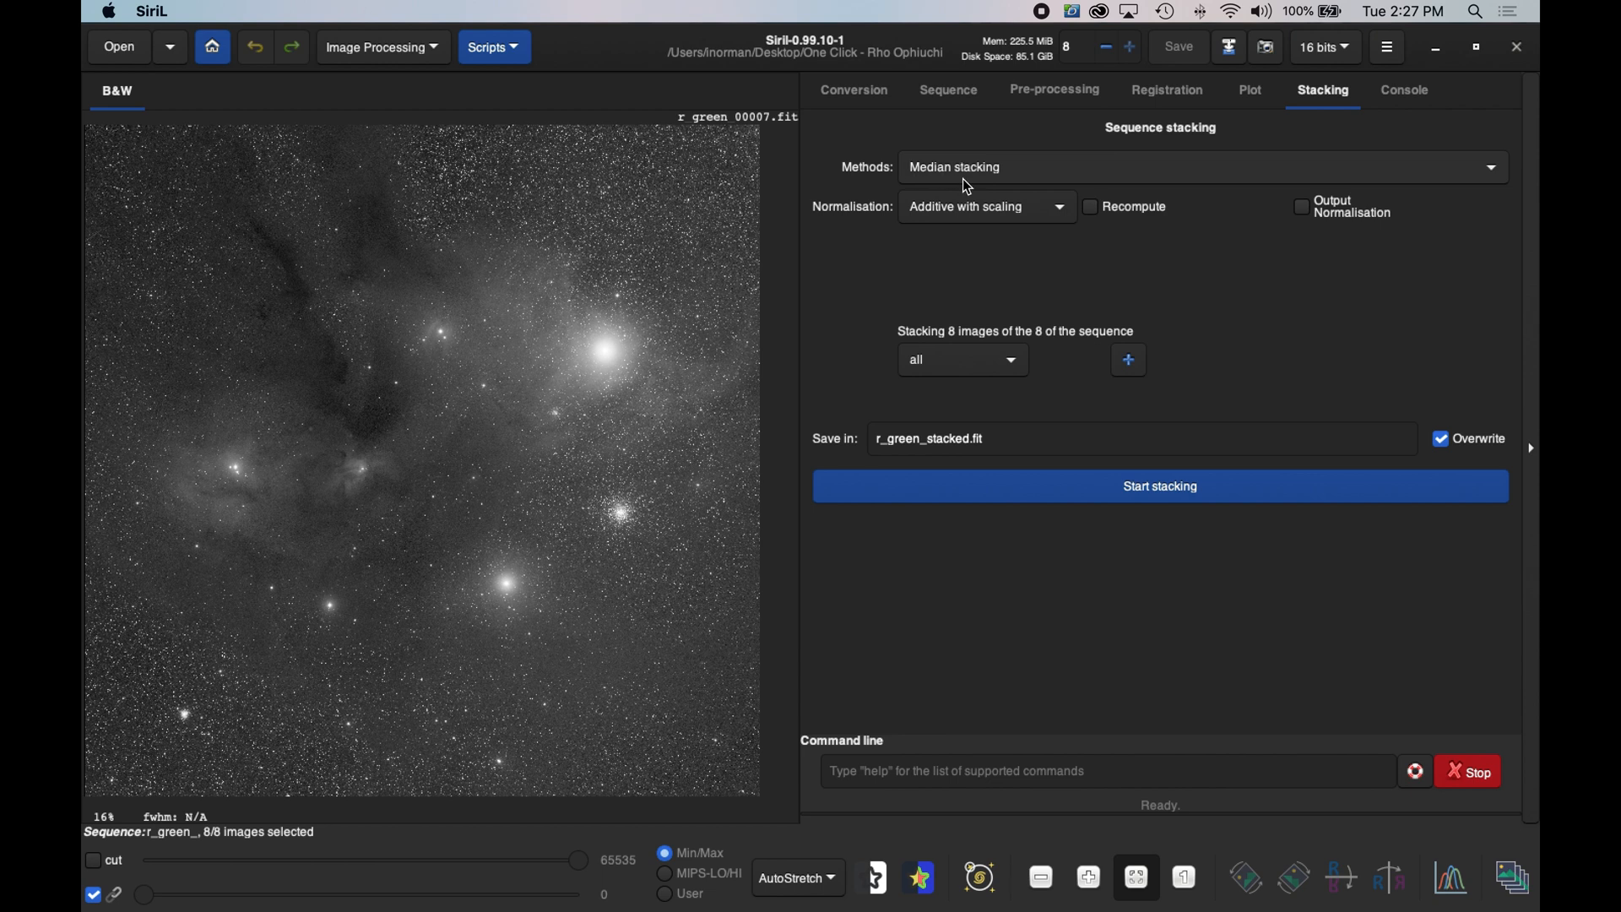
click(1187, 478)
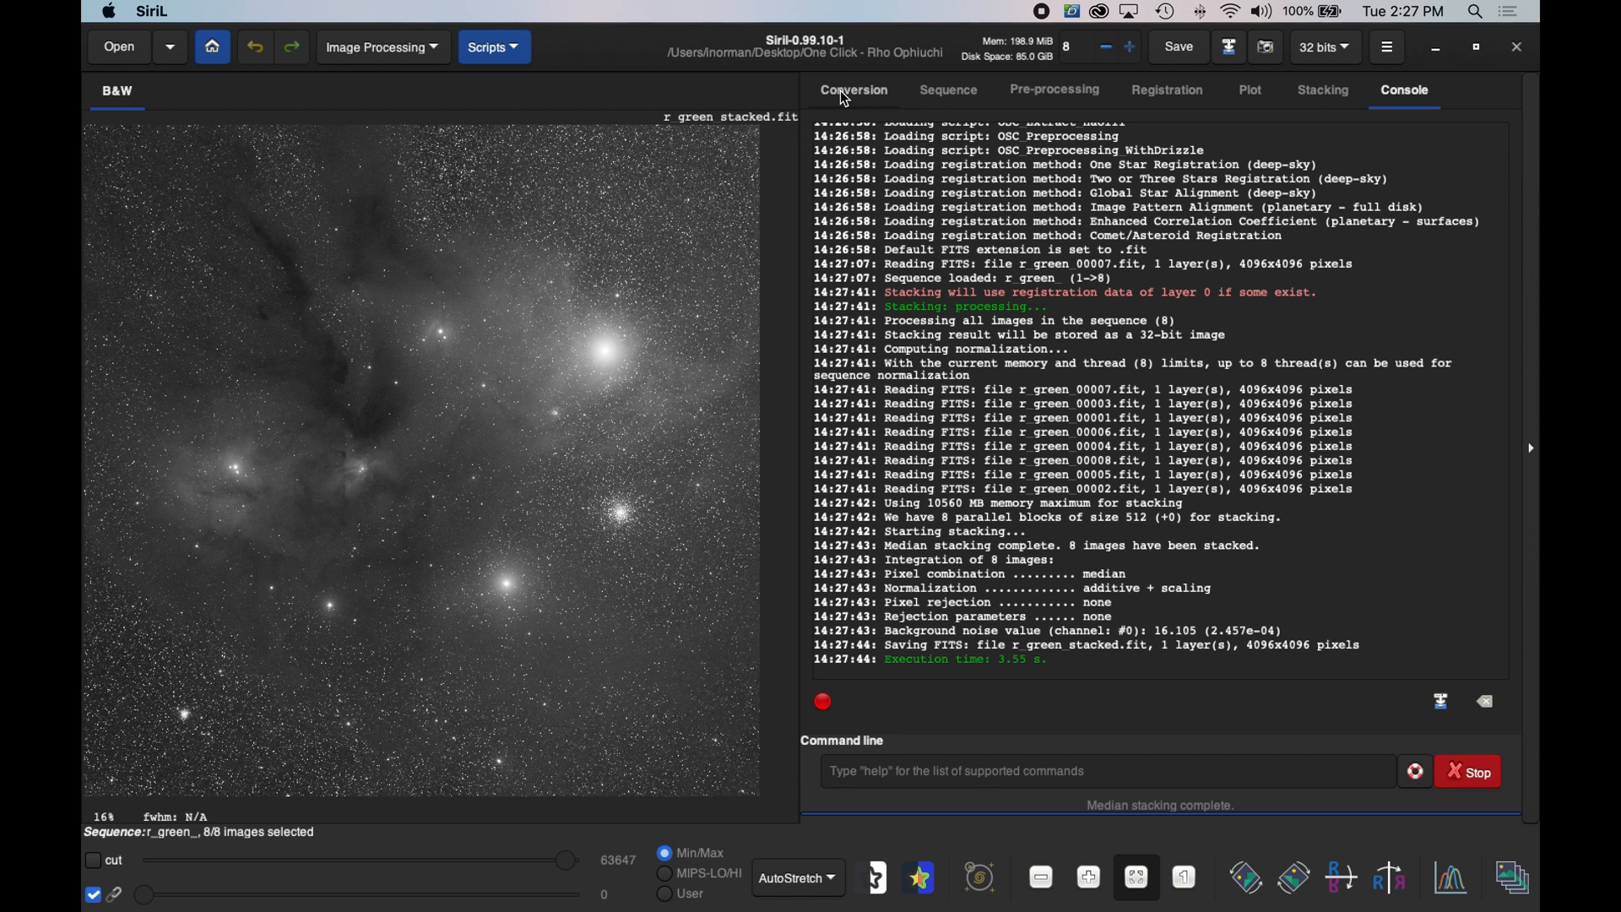
- Add all ten Rho Ophiuchi Blue FITS files from the One Click - Rho Ophiuchi folder to the conversion source list
click(844, 94)
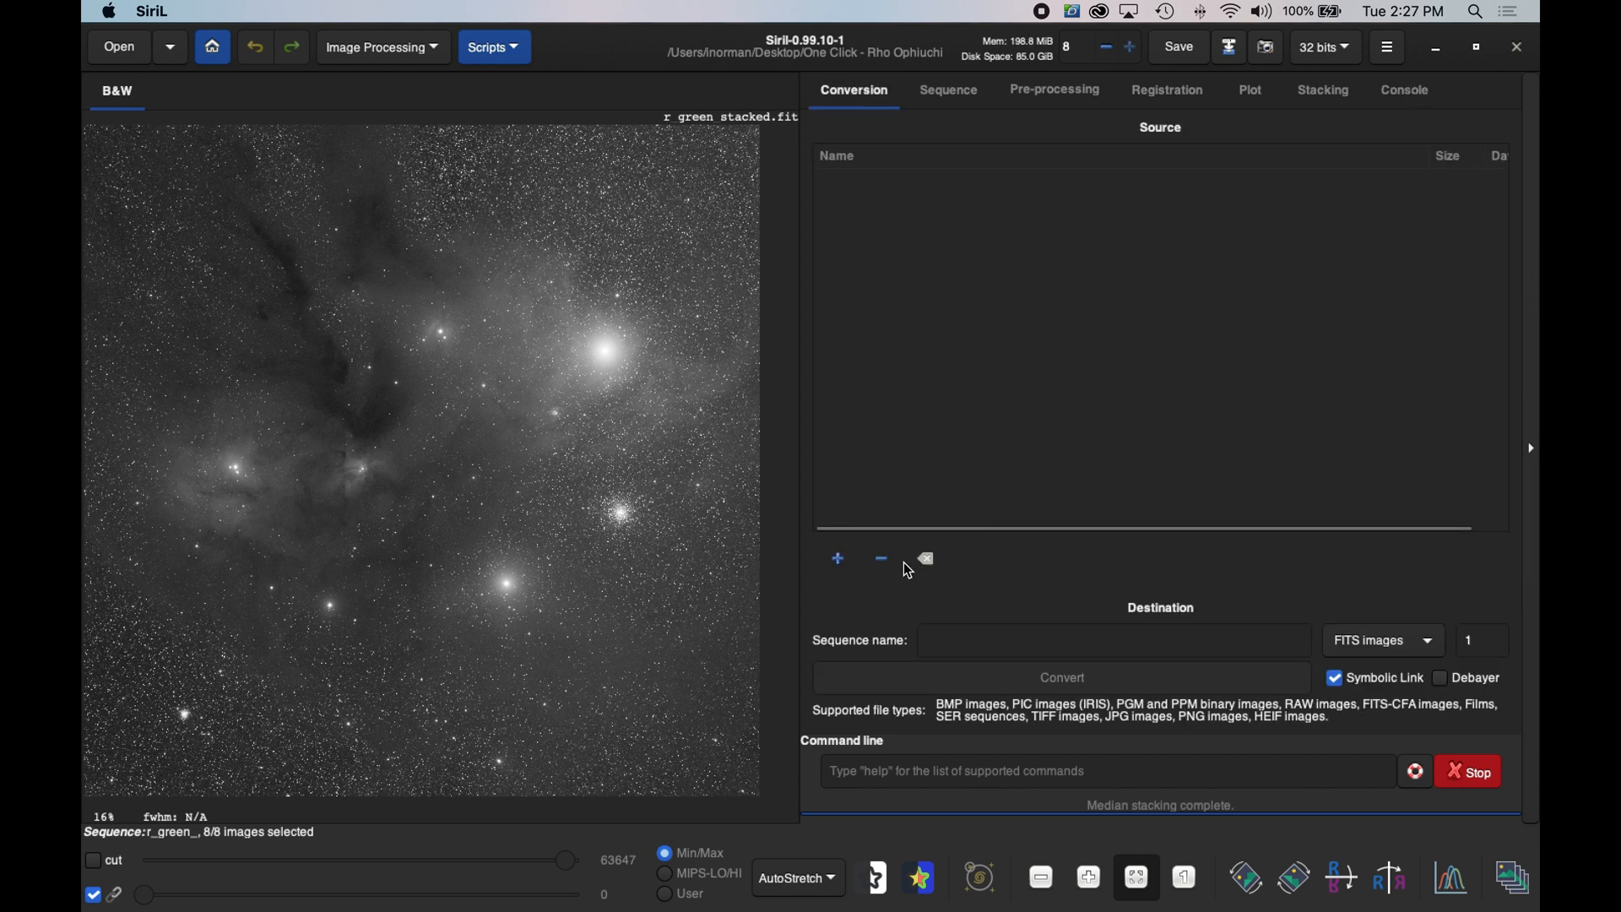
click(839, 559)
click(798, 303)
super+click(815, 319)
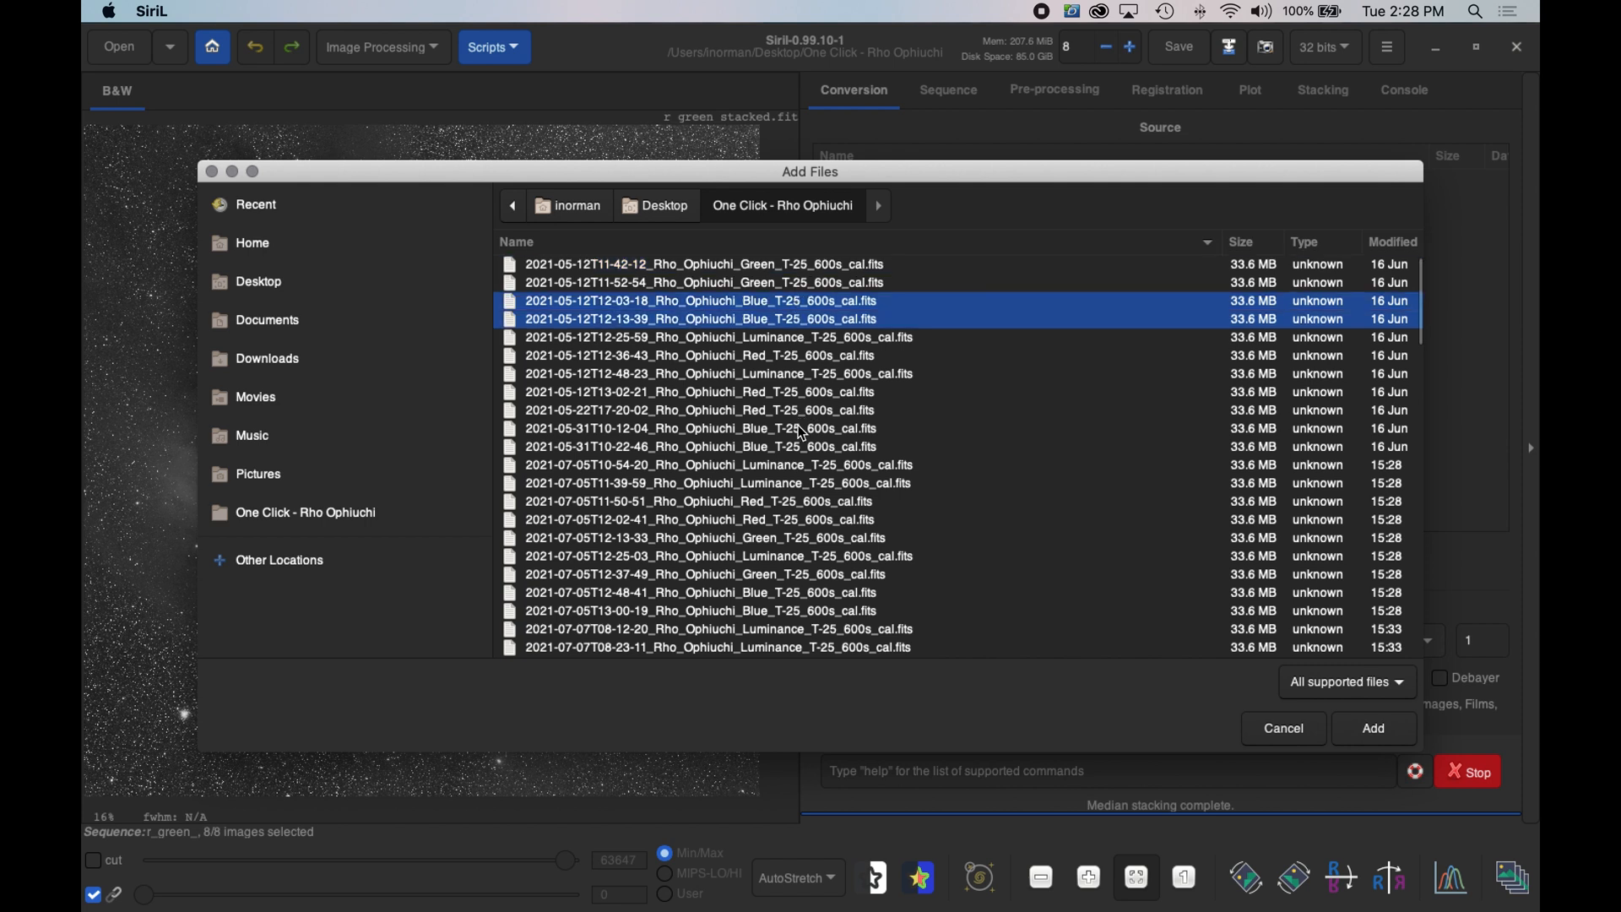
super+click(800, 427)
super+click(804, 447)
super+click(798, 593)
super+click(798, 610)
scroll(802, 574, down, 5)
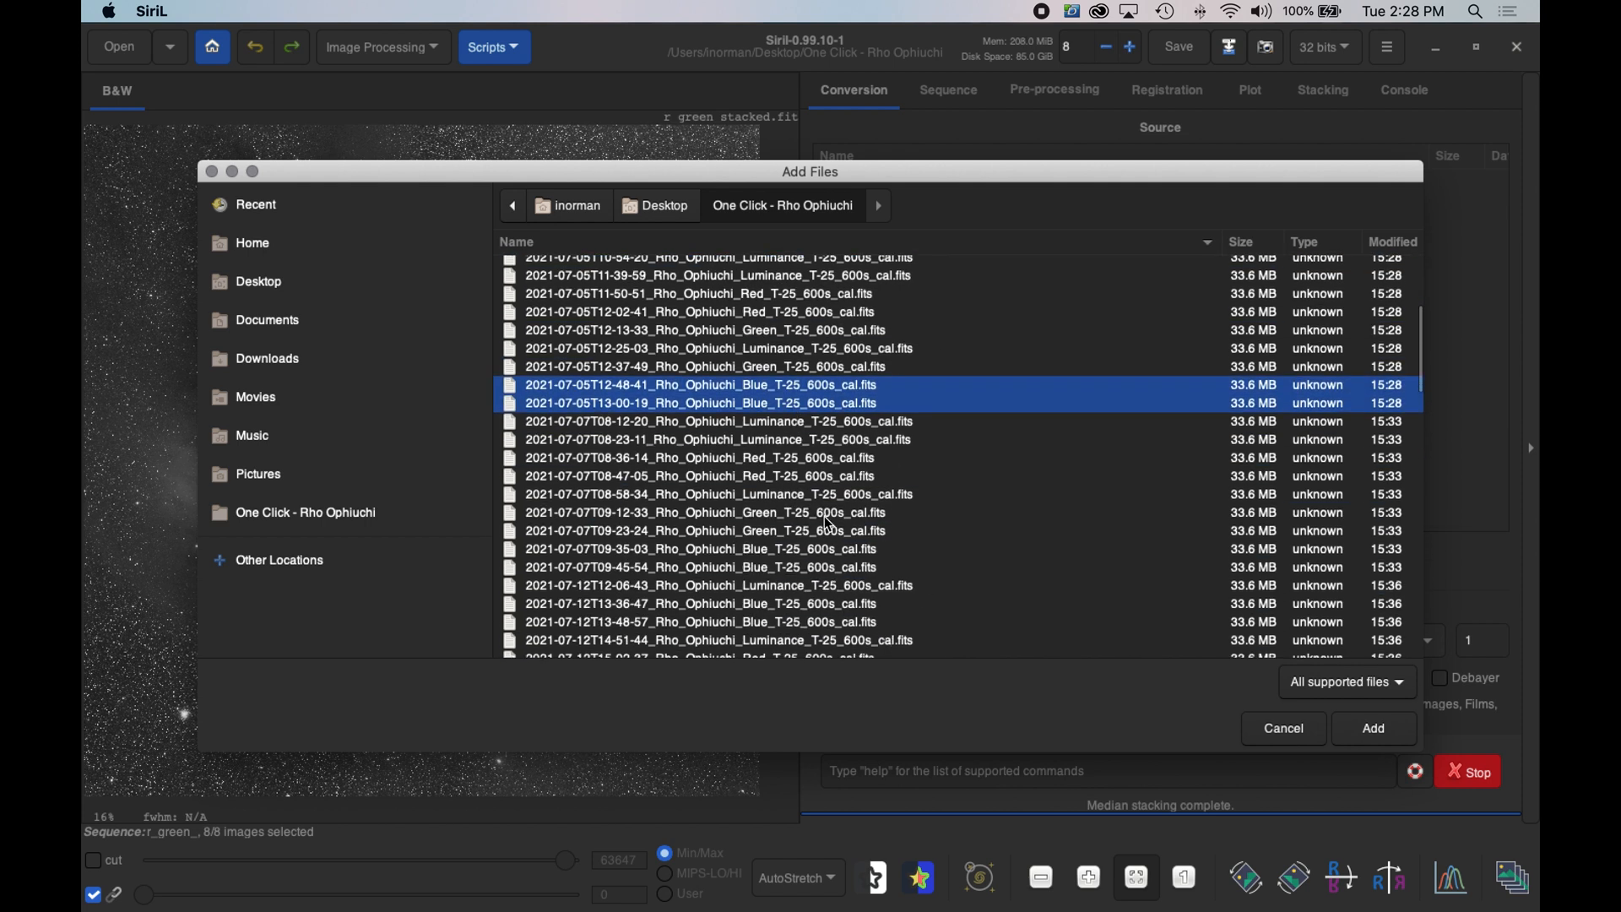
super+click(786, 478)
super+click(798, 495)
super+click(799, 532)
super+click(799, 550)
scroll(859, 621, down, 5)
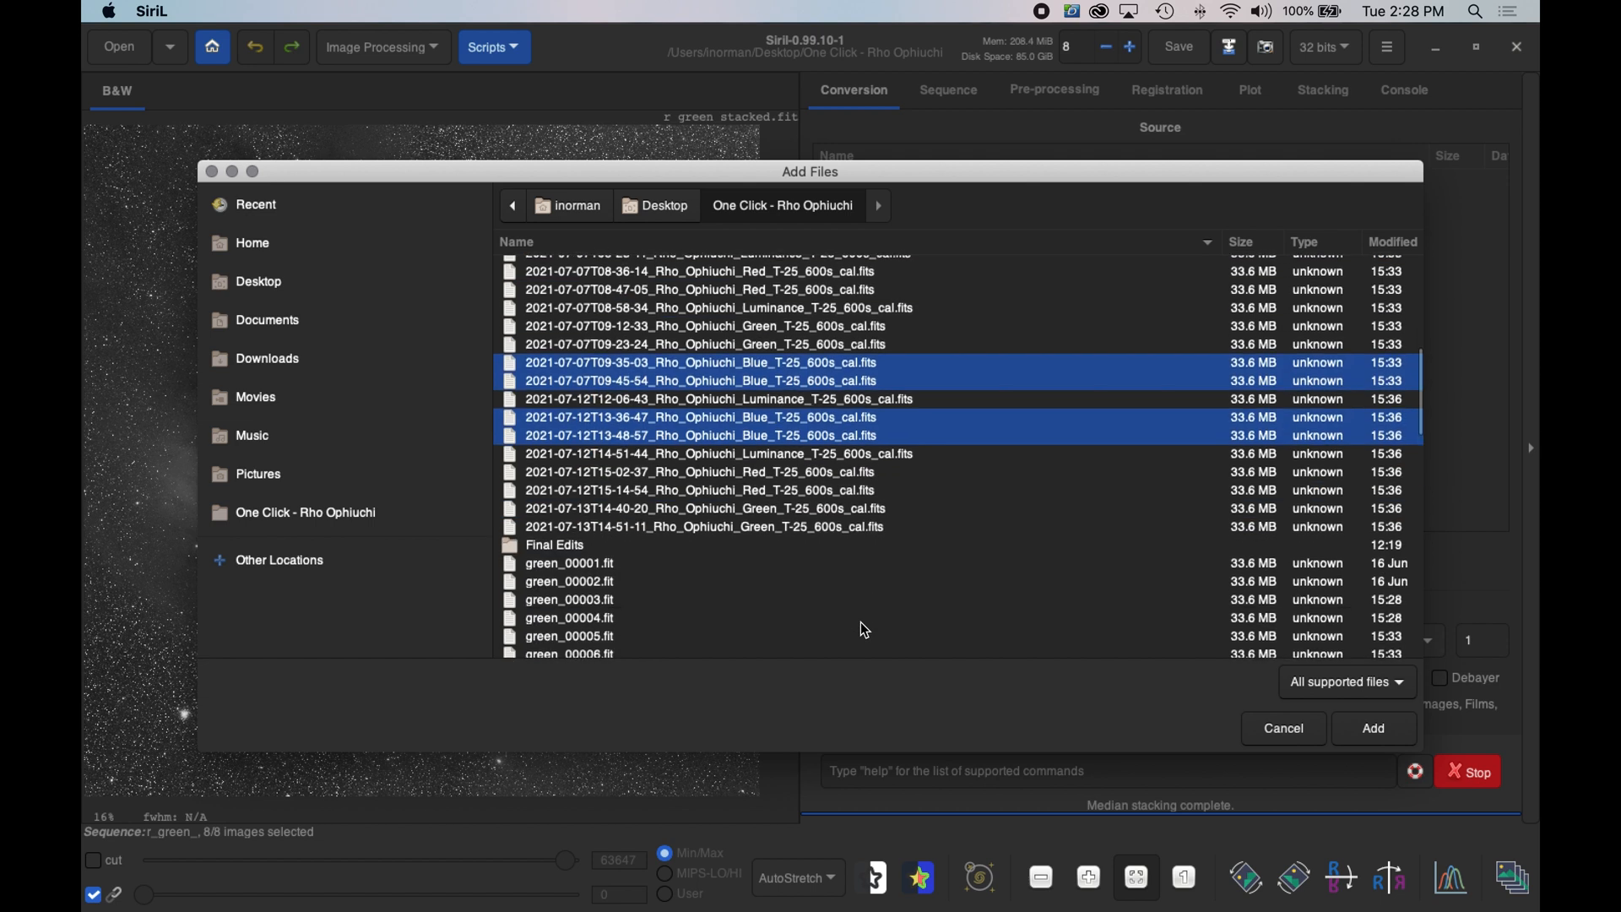
scroll(859, 621, up, 15)
click(1374, 728)
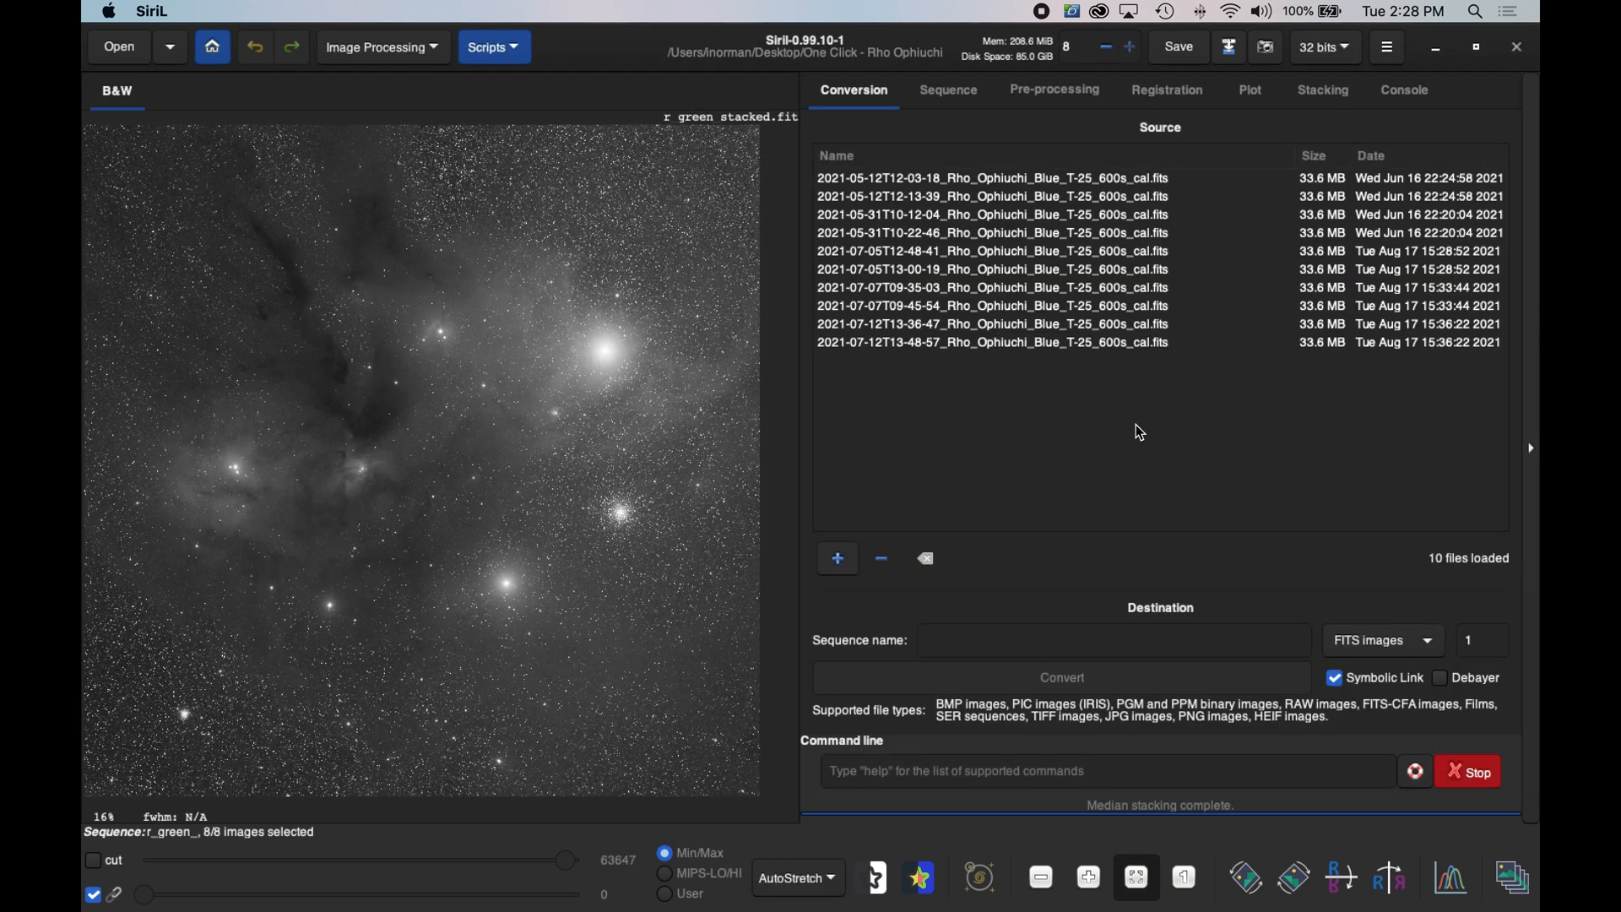
- Name the sequence blue and convert the listed Blue FITS files
click(1016, 637)
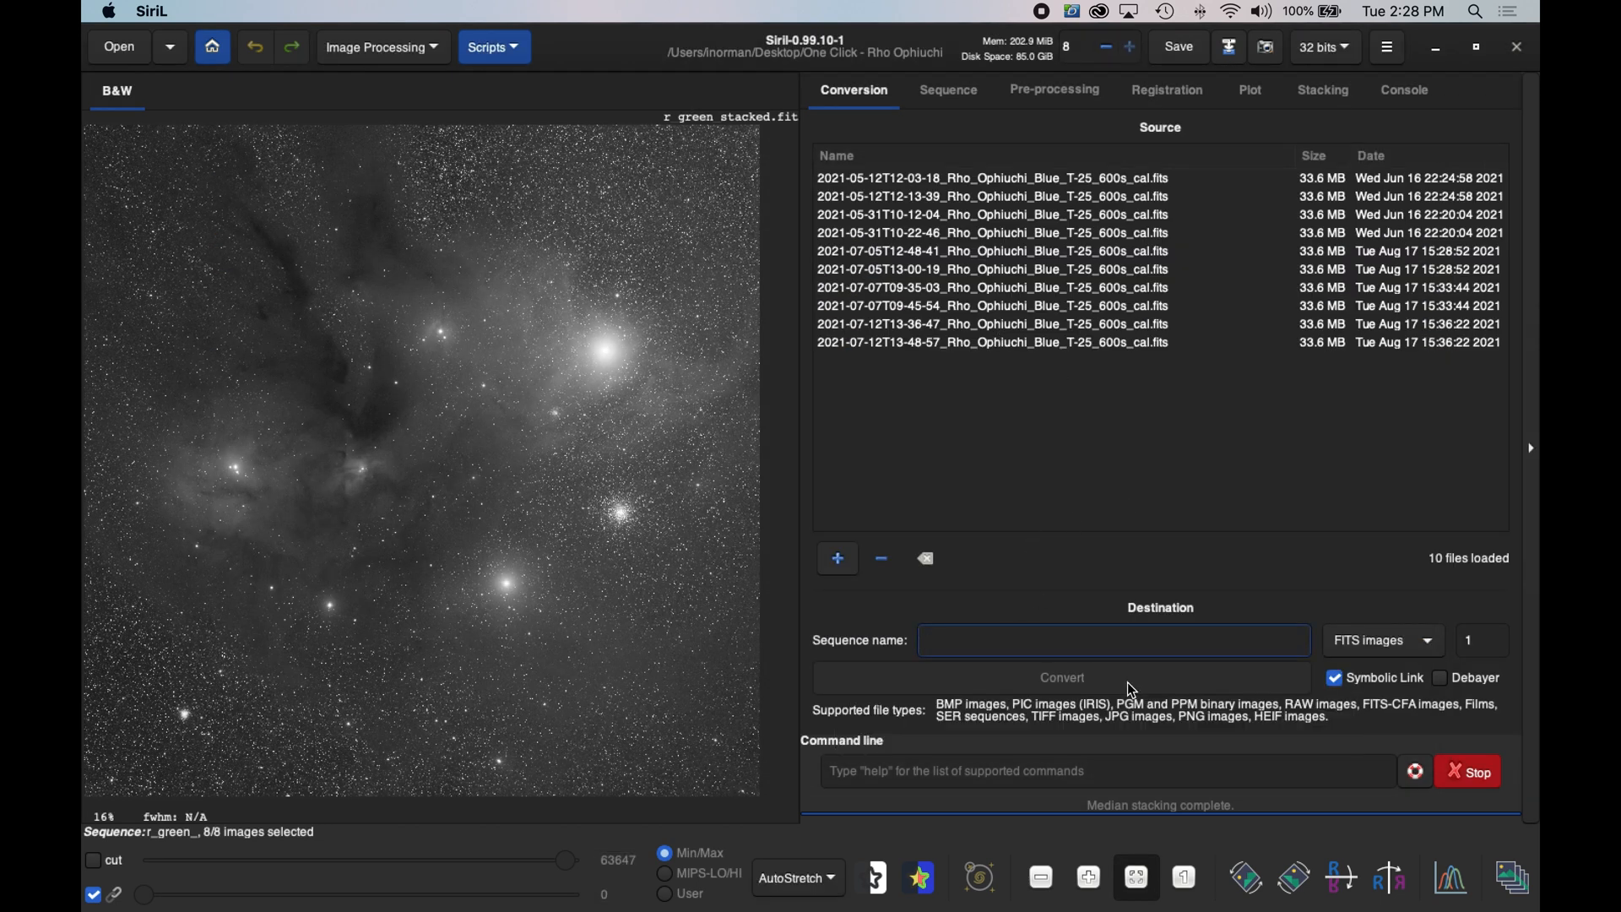
text(blue)
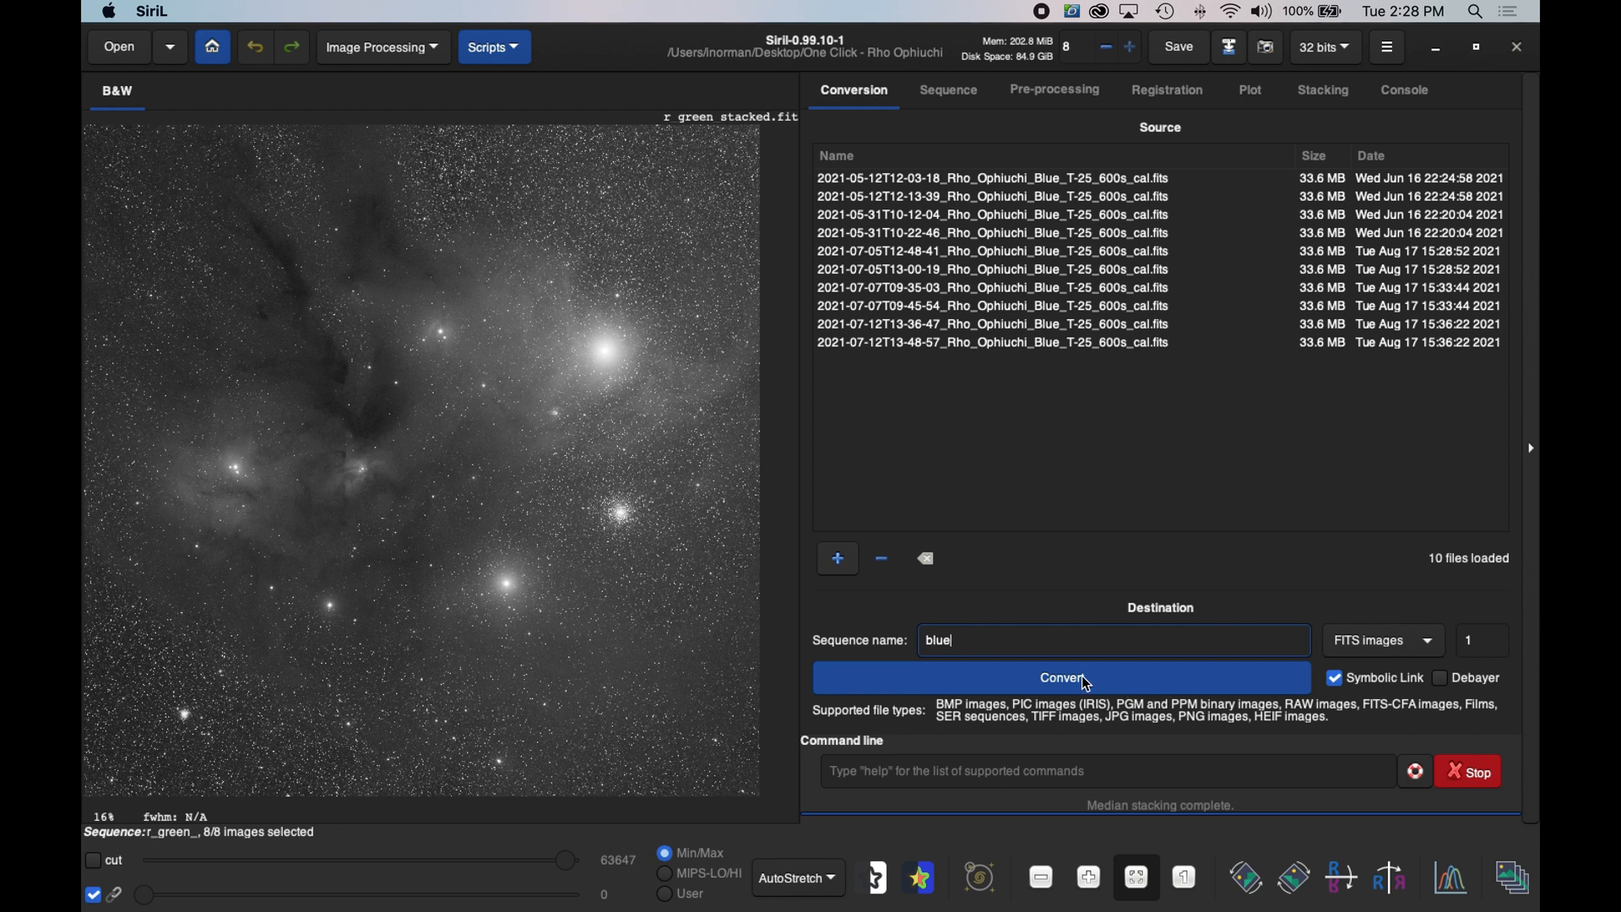
click(1087, 681)
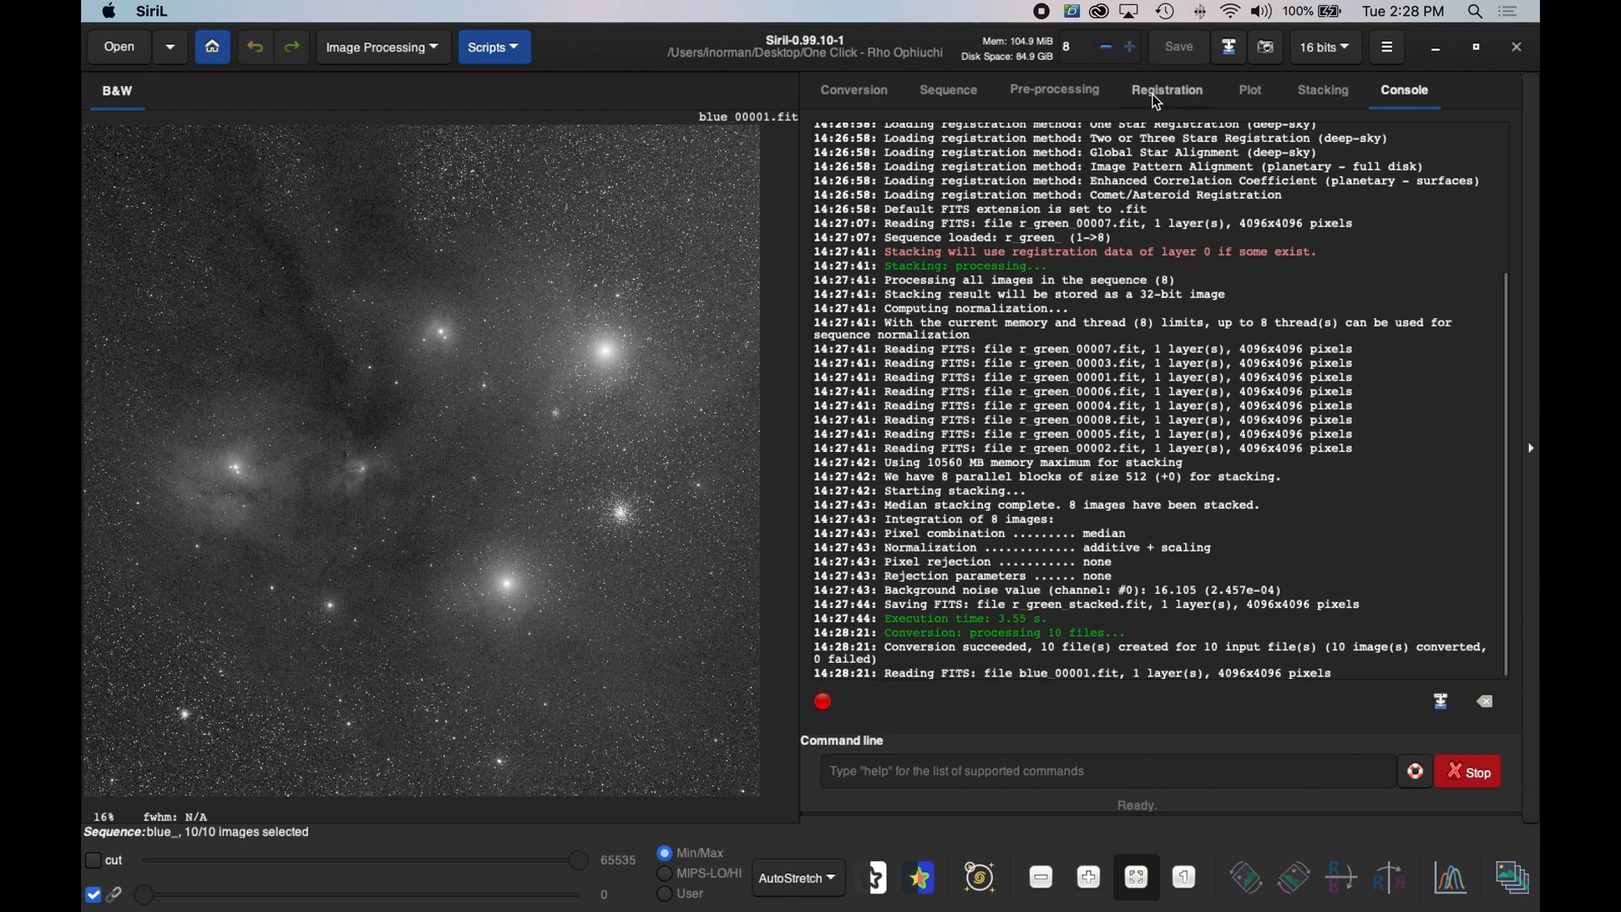
- Register all images of the blue sequence with Global Star Alignment (deep-sky) and median-stack them into r_blue_stacked.fit
click(1157, 91)
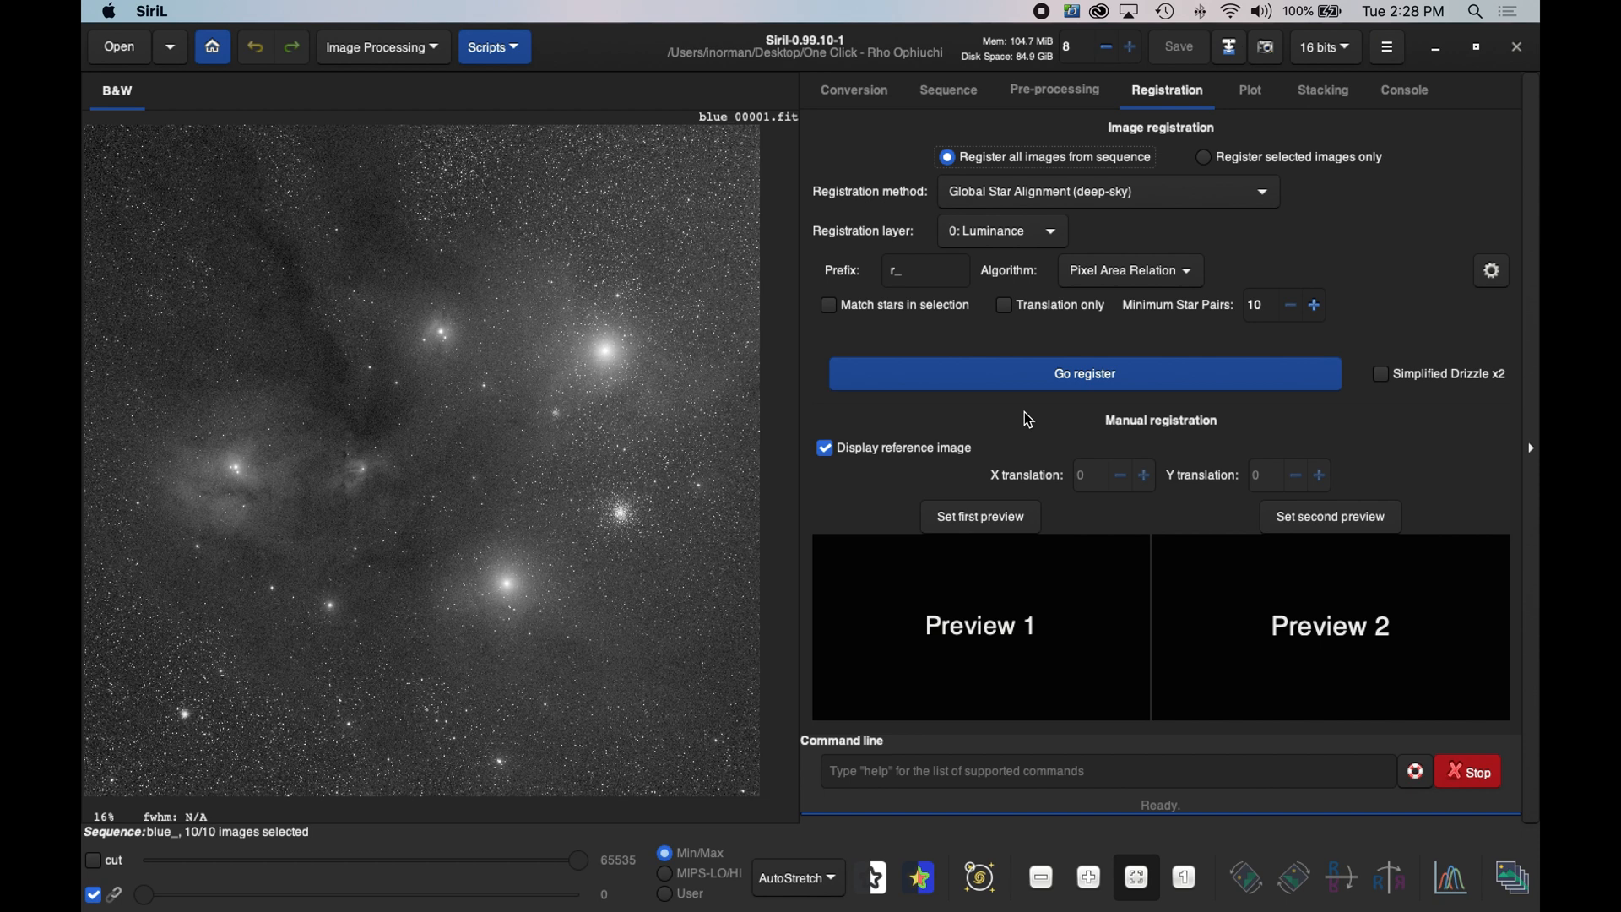
click(1088, 377)
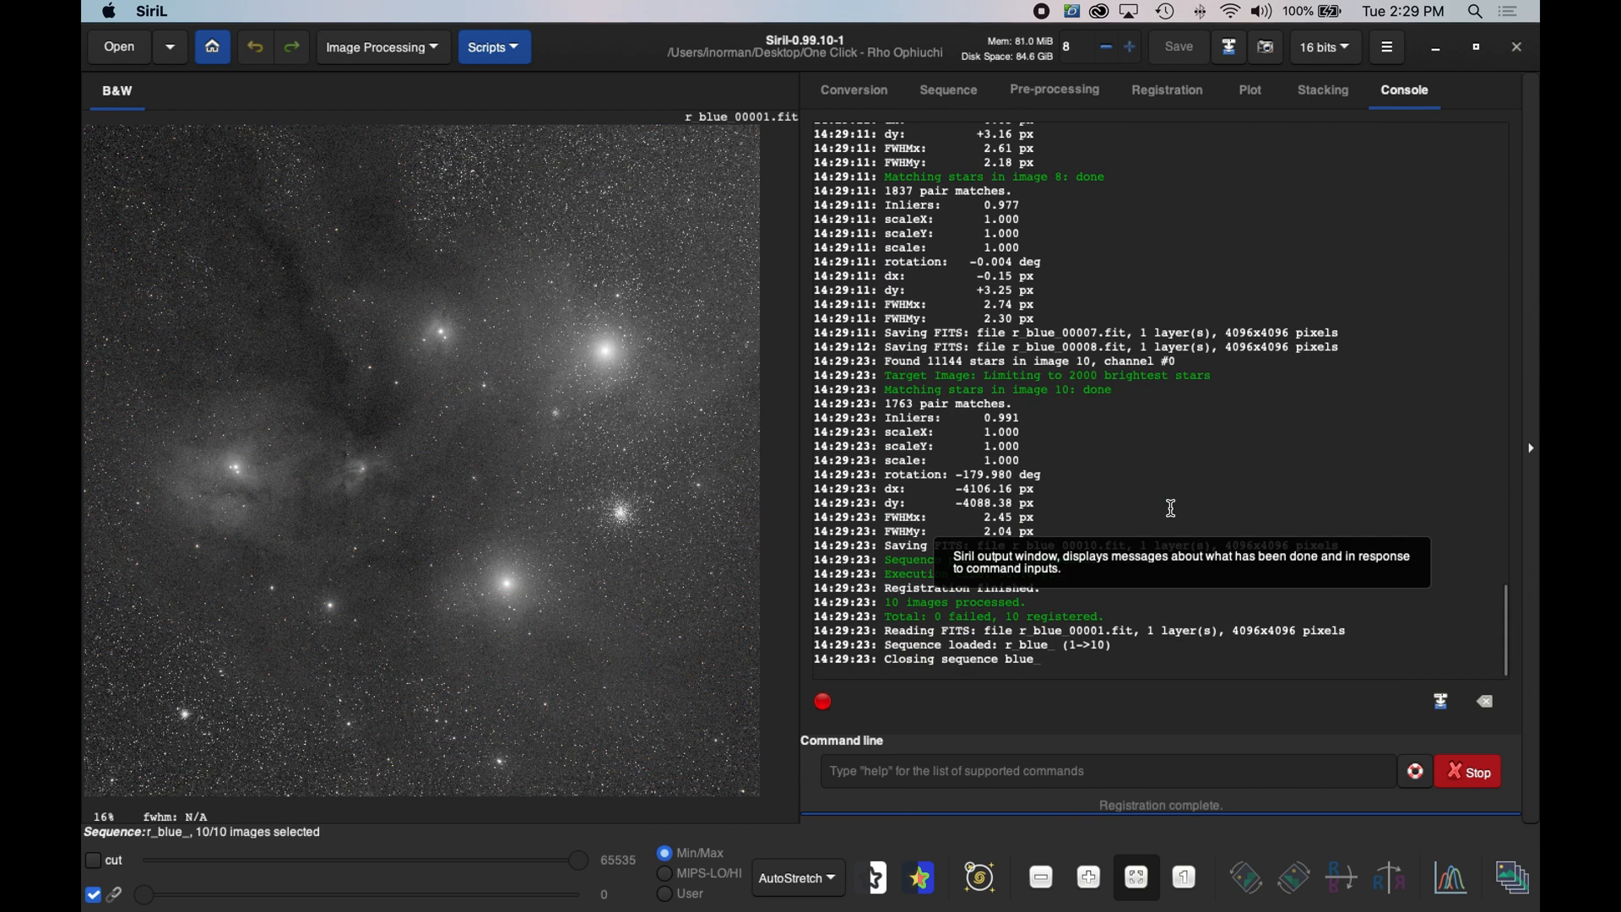
click(1323, 95)
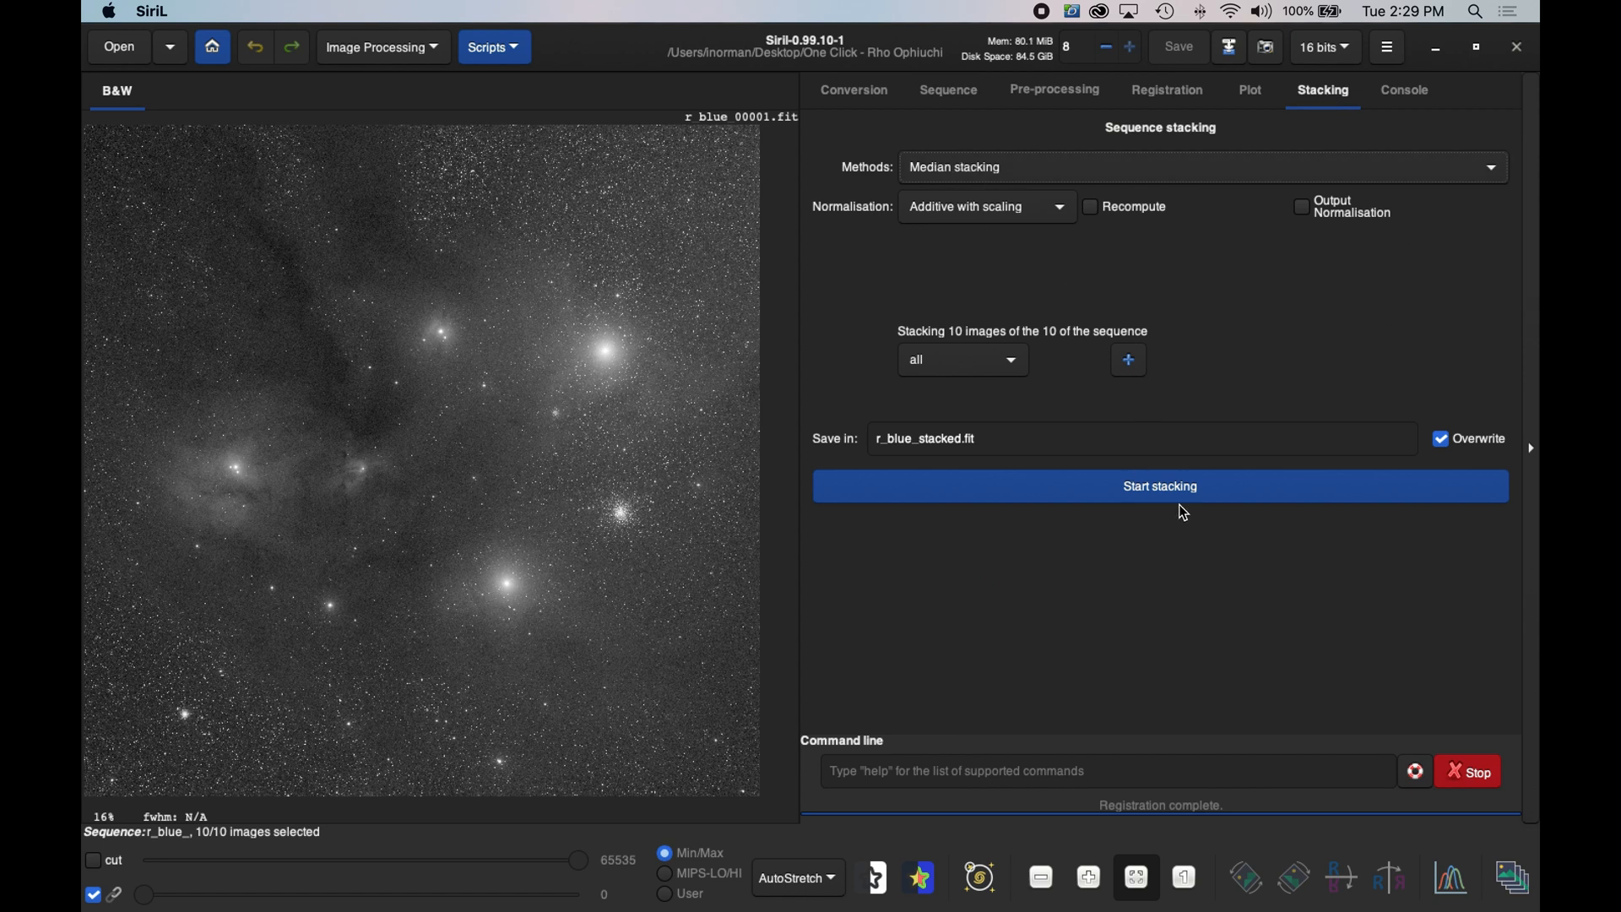
click(1153, 489)
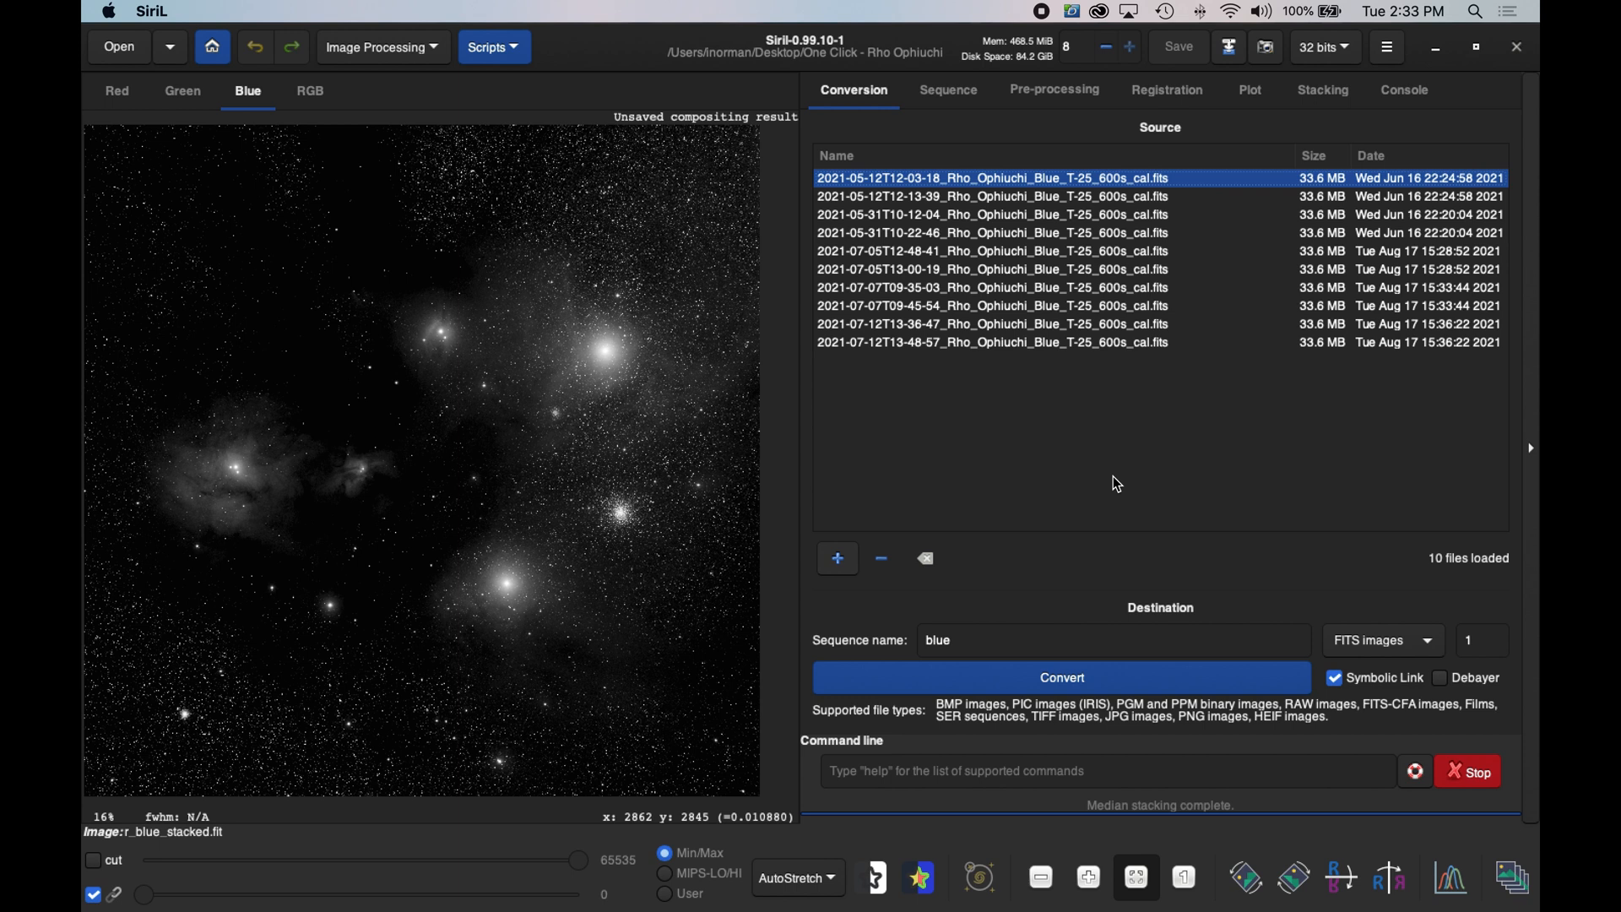
- Clear the conversion source list and add r_blue_stacked.fit, r_green_stacked.fit and r_red_stacked.fit from the One Click - Rho Ophiuchi folder
click(928, 560)
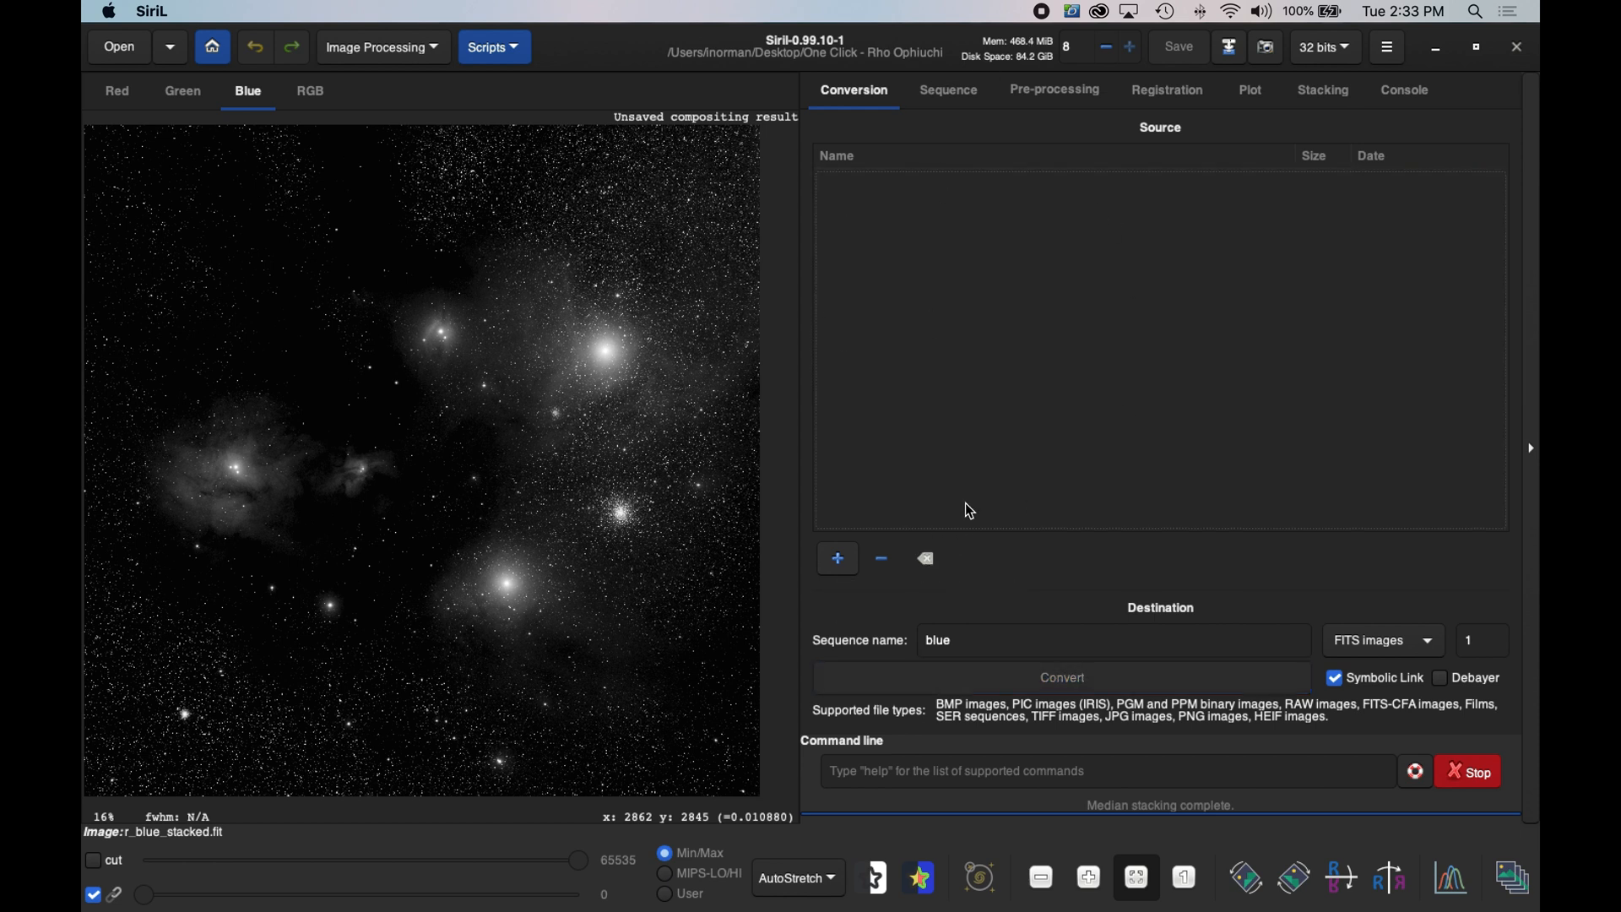
click(846, 570)
scroll(711, 468, down, 10)
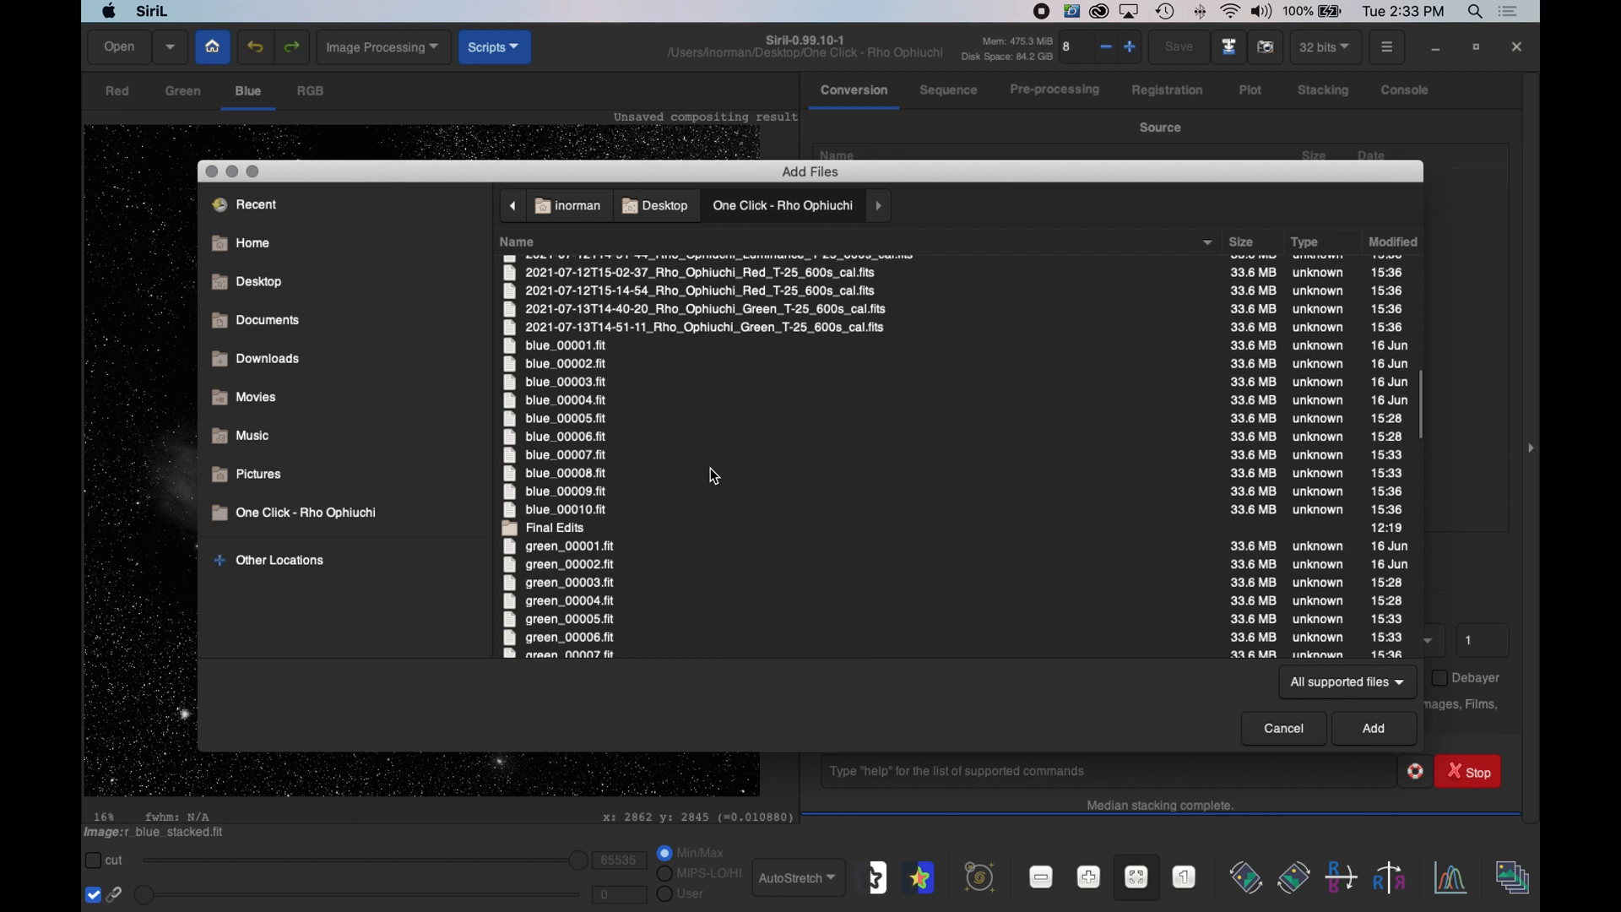
scroll(711, 468, up, 2)
scroll(711, 468, down, 8)
scroll(714, 476, down, 8)
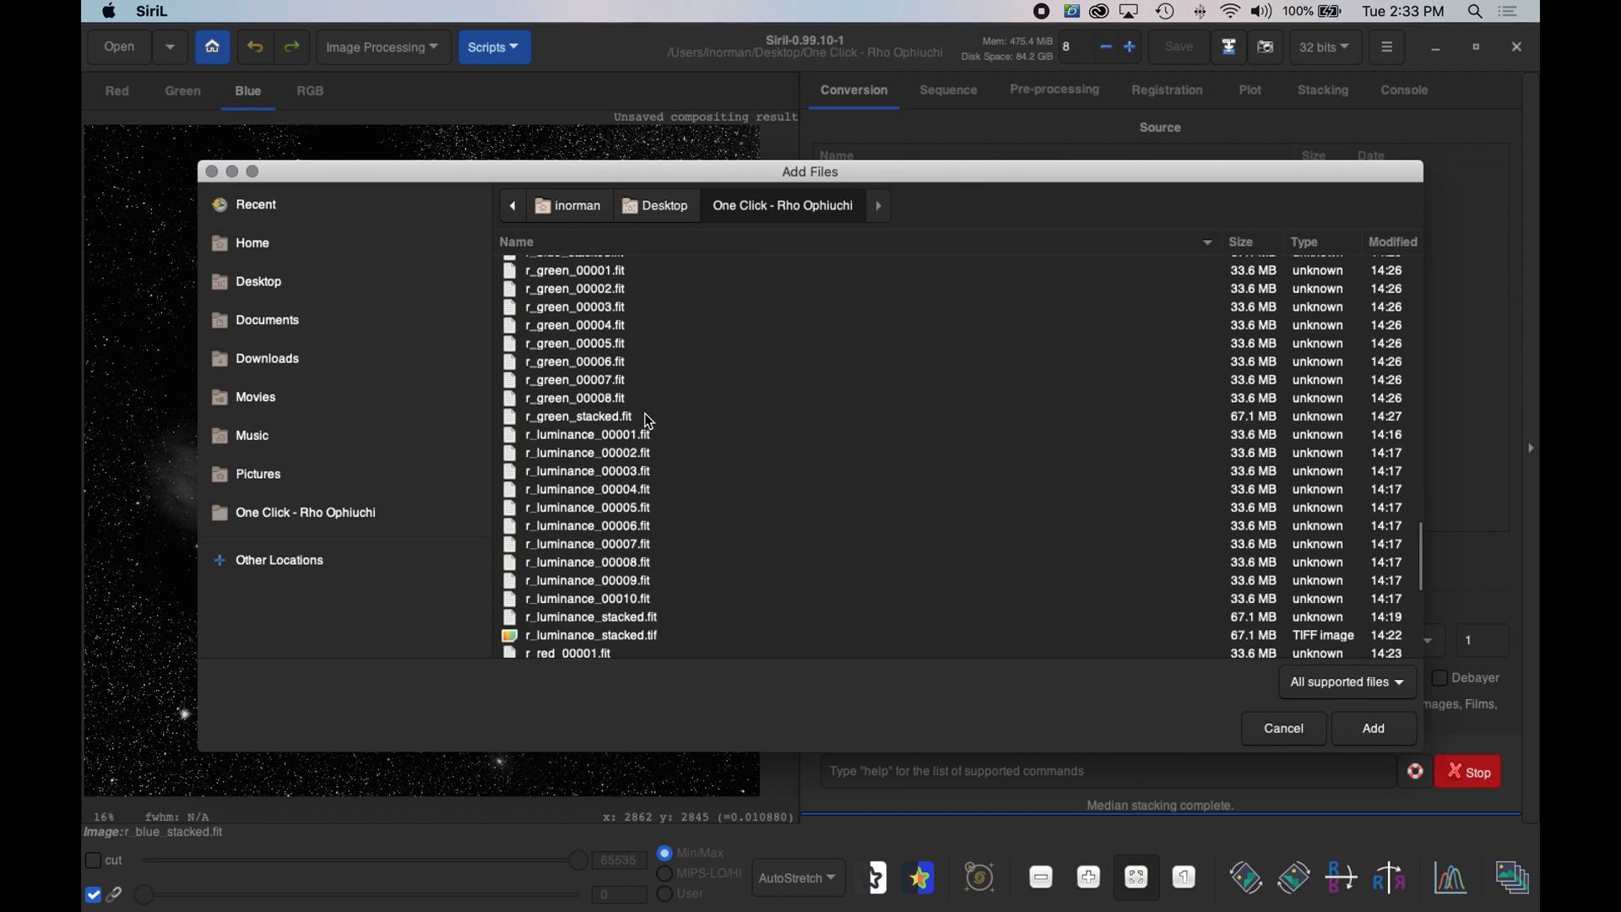
click(592, 417)
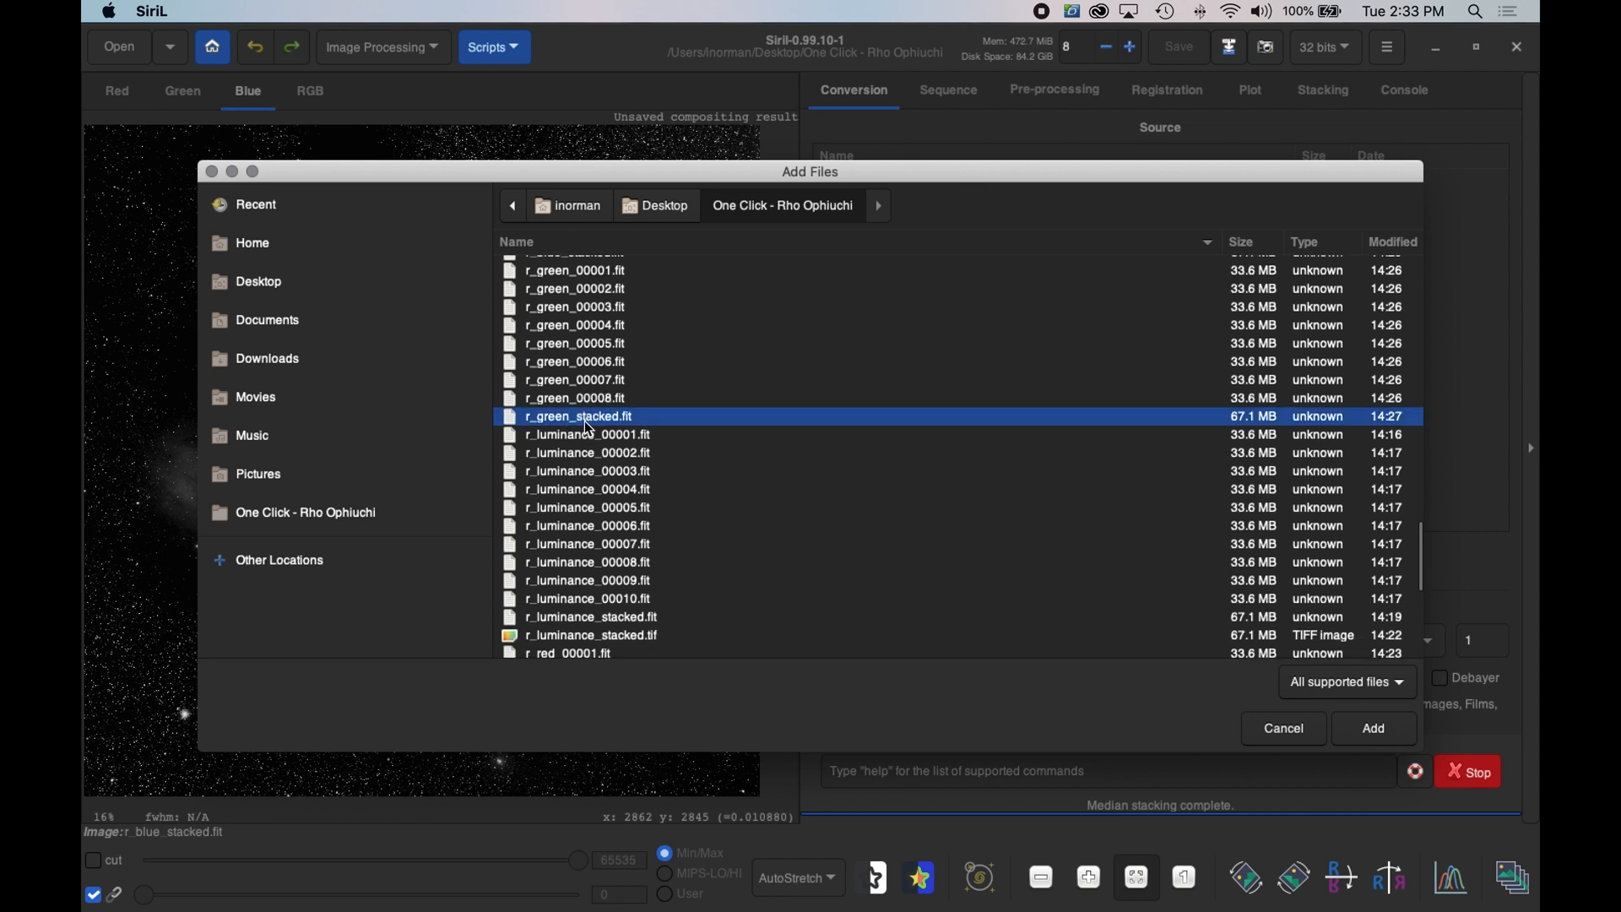
scroll(691, 473, down, 3)
scroll(699, 525, down, 3)
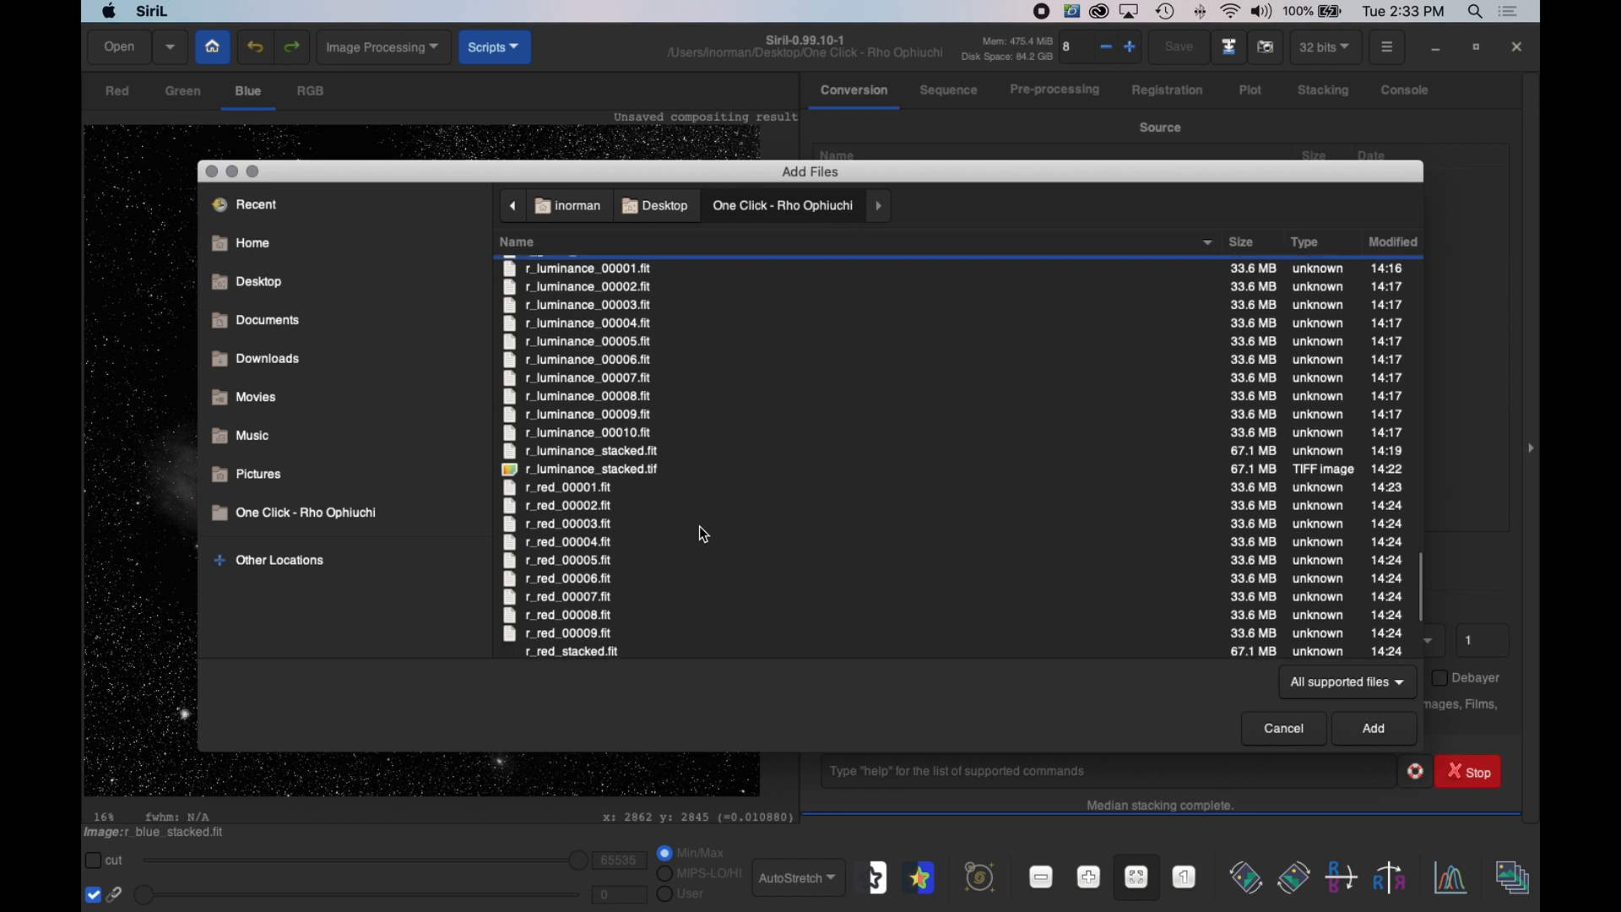
scroll(699, 525, up, 4)
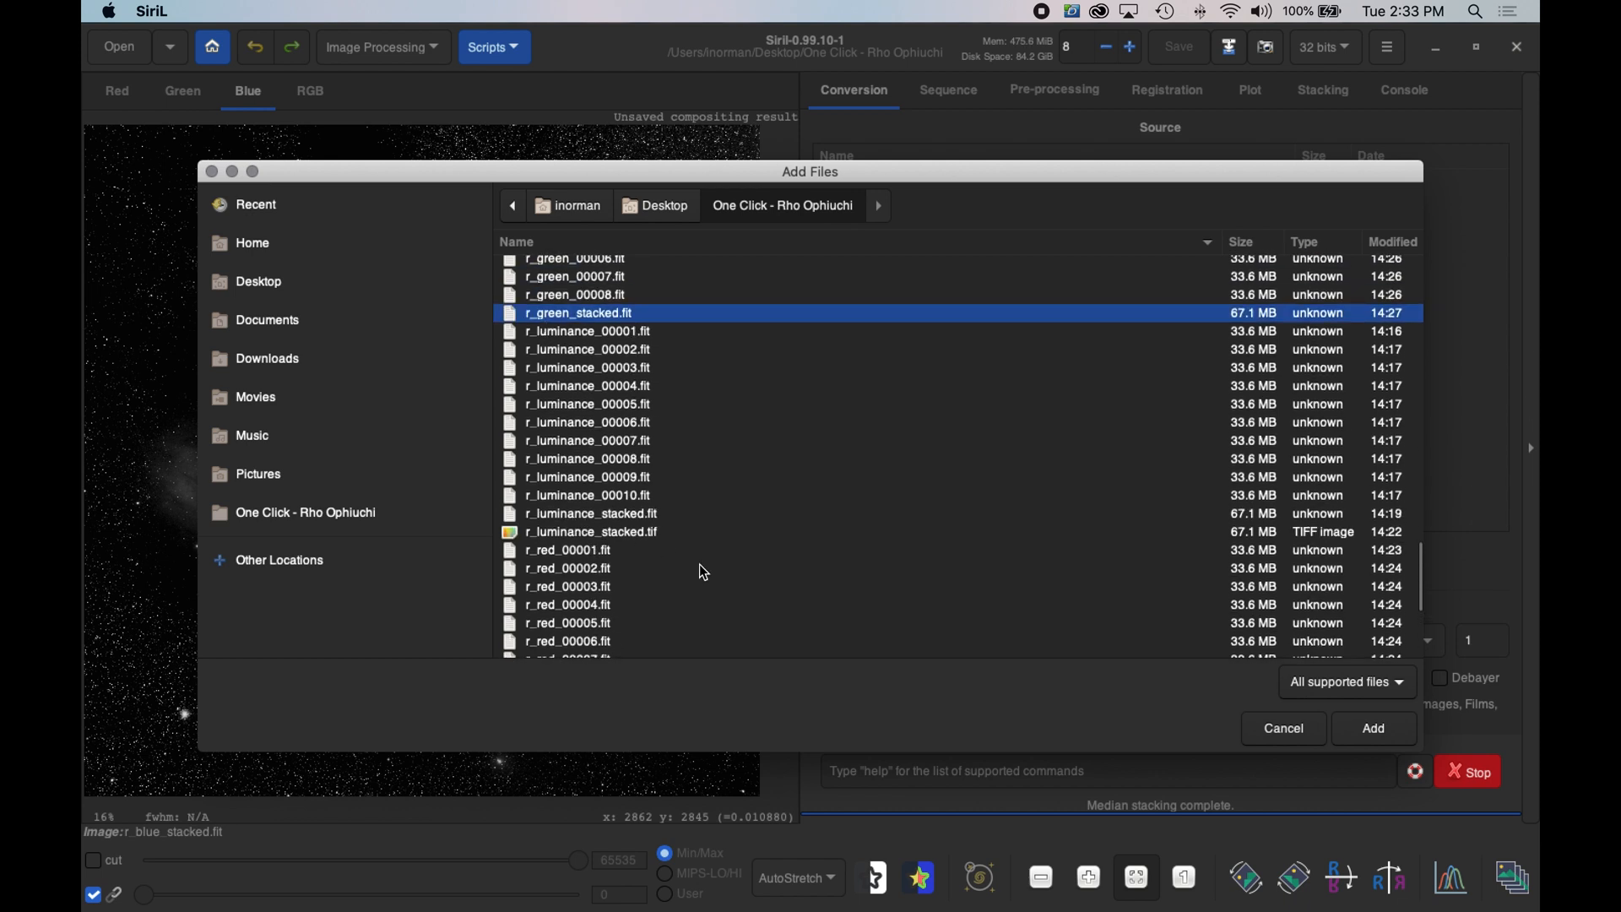
scroll(704, 573, down, 4)
click(588, 547)
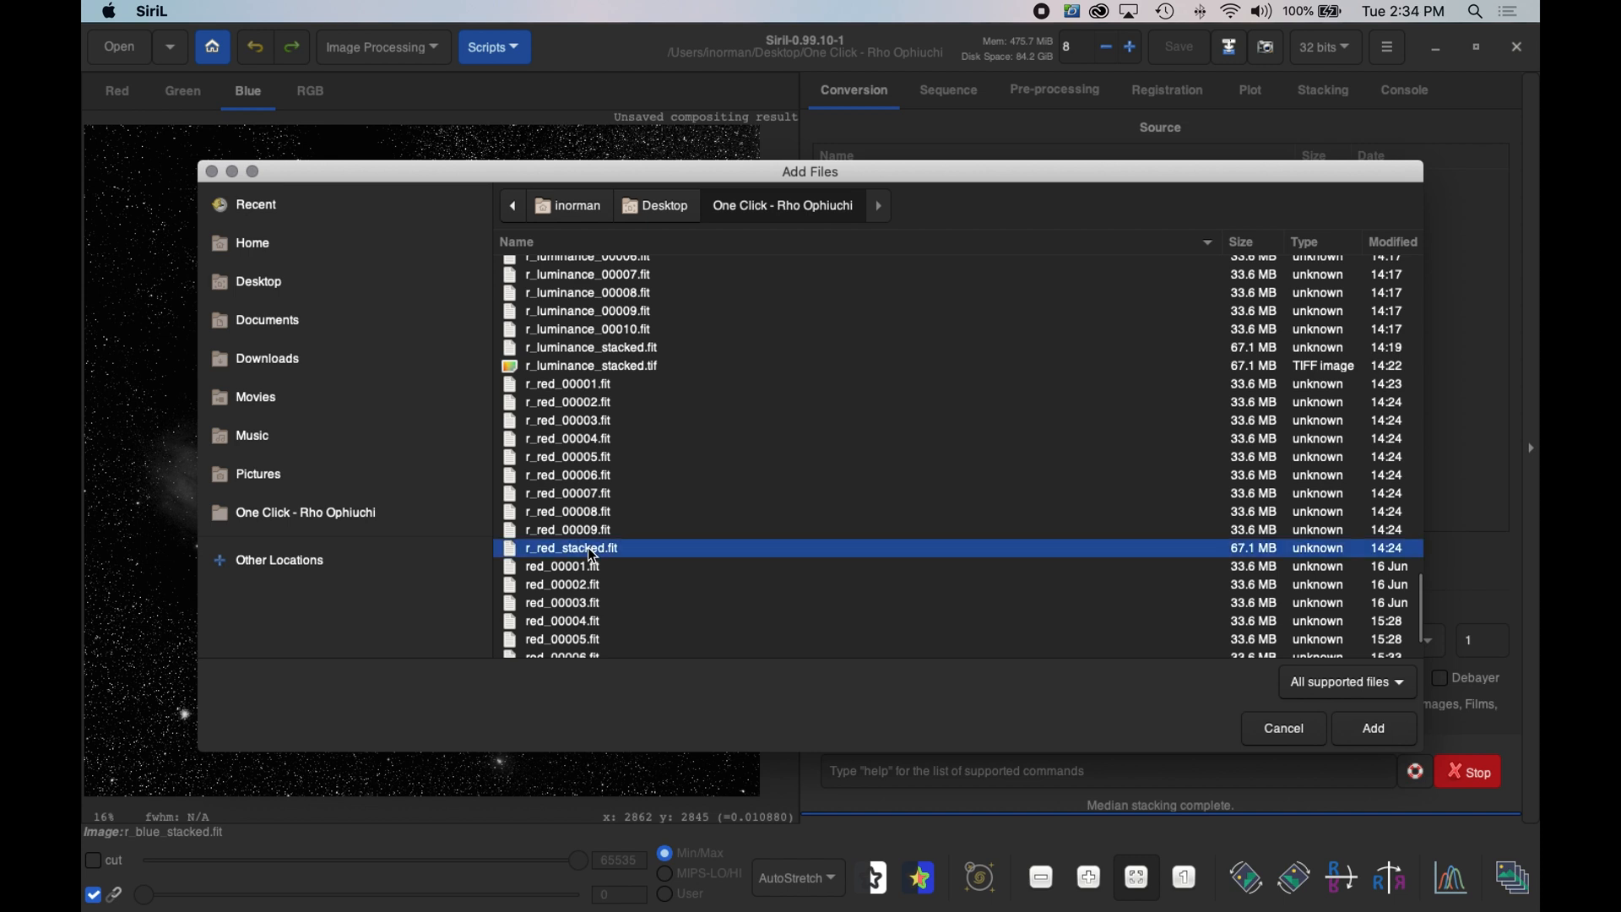
scroll(728, 609, down, 2)
scroll(728, 610, up, 10)
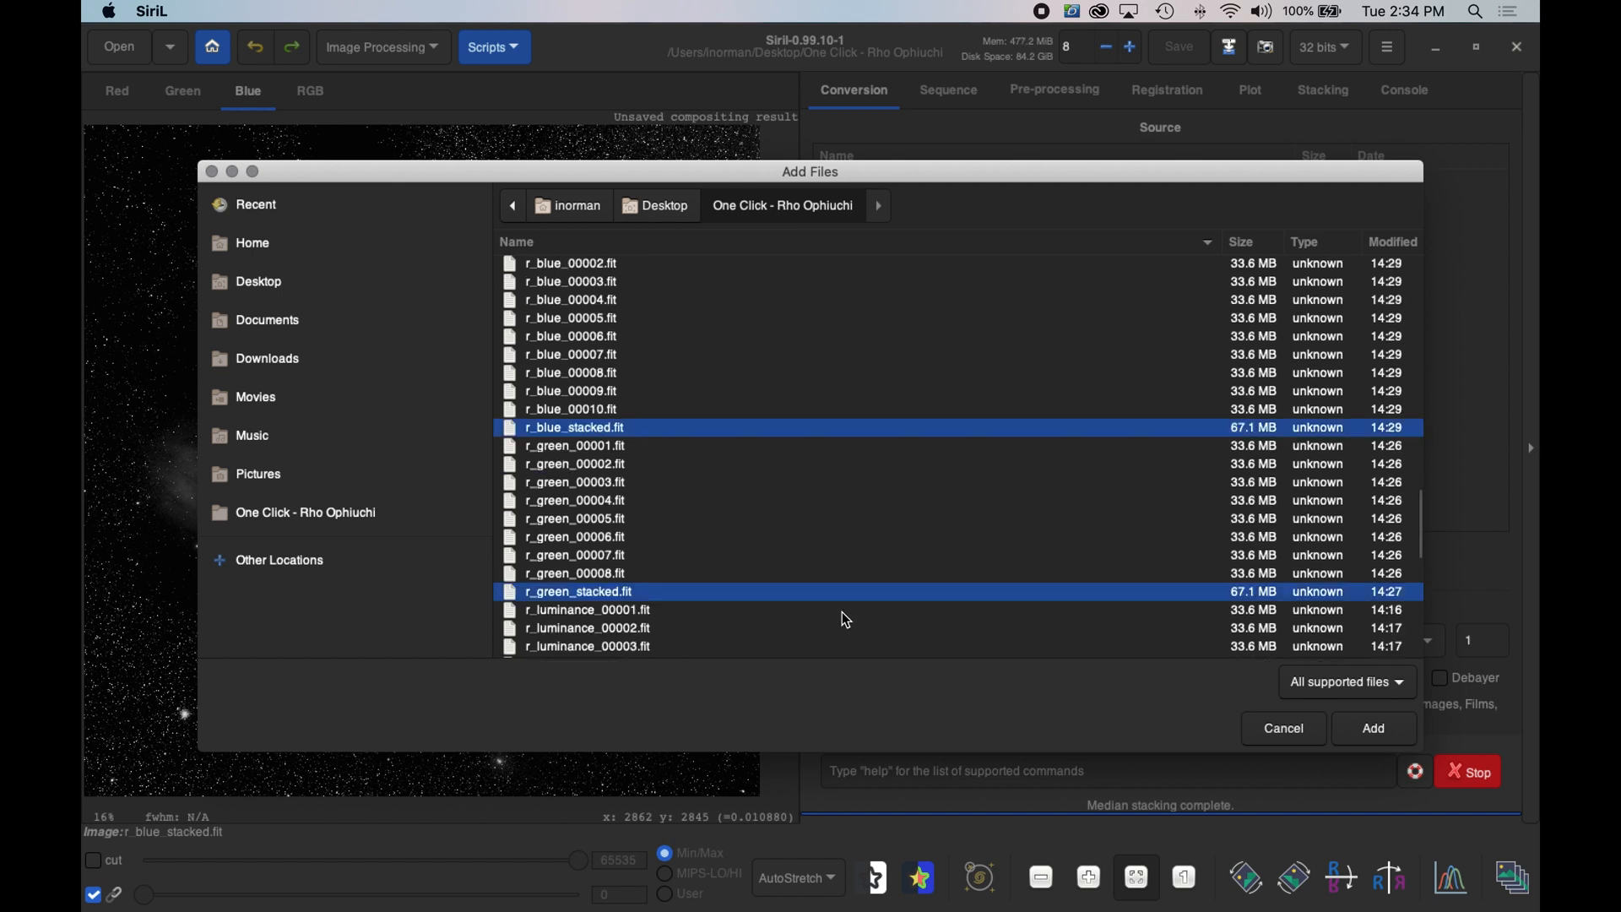
scroll(843, 611, down, 2)
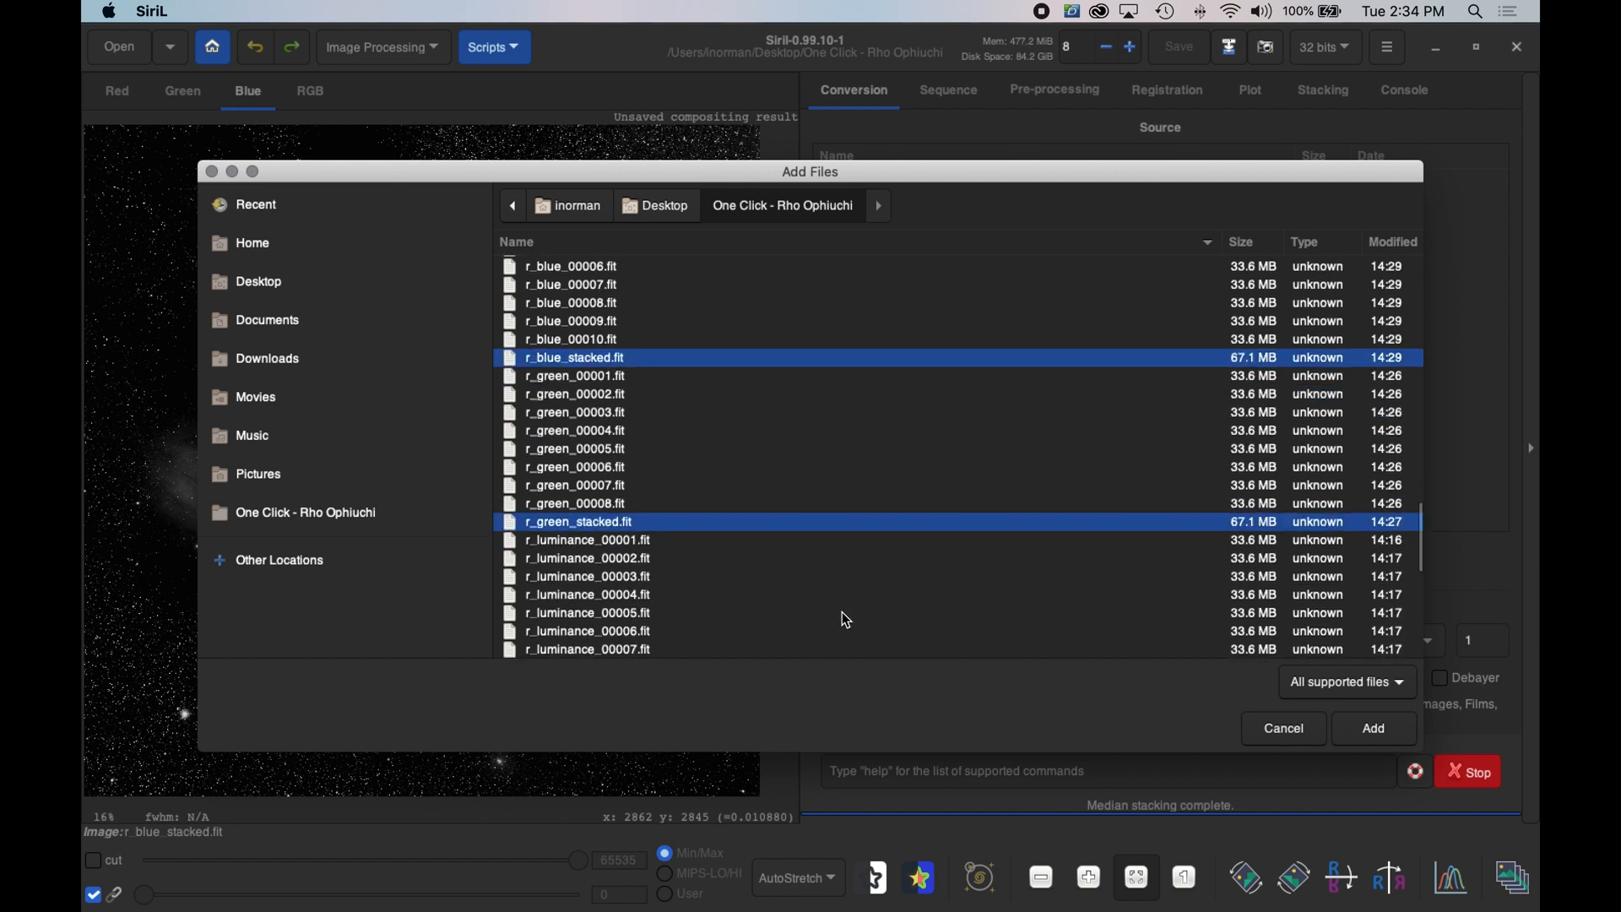
scroll(842, 612, down, 6)
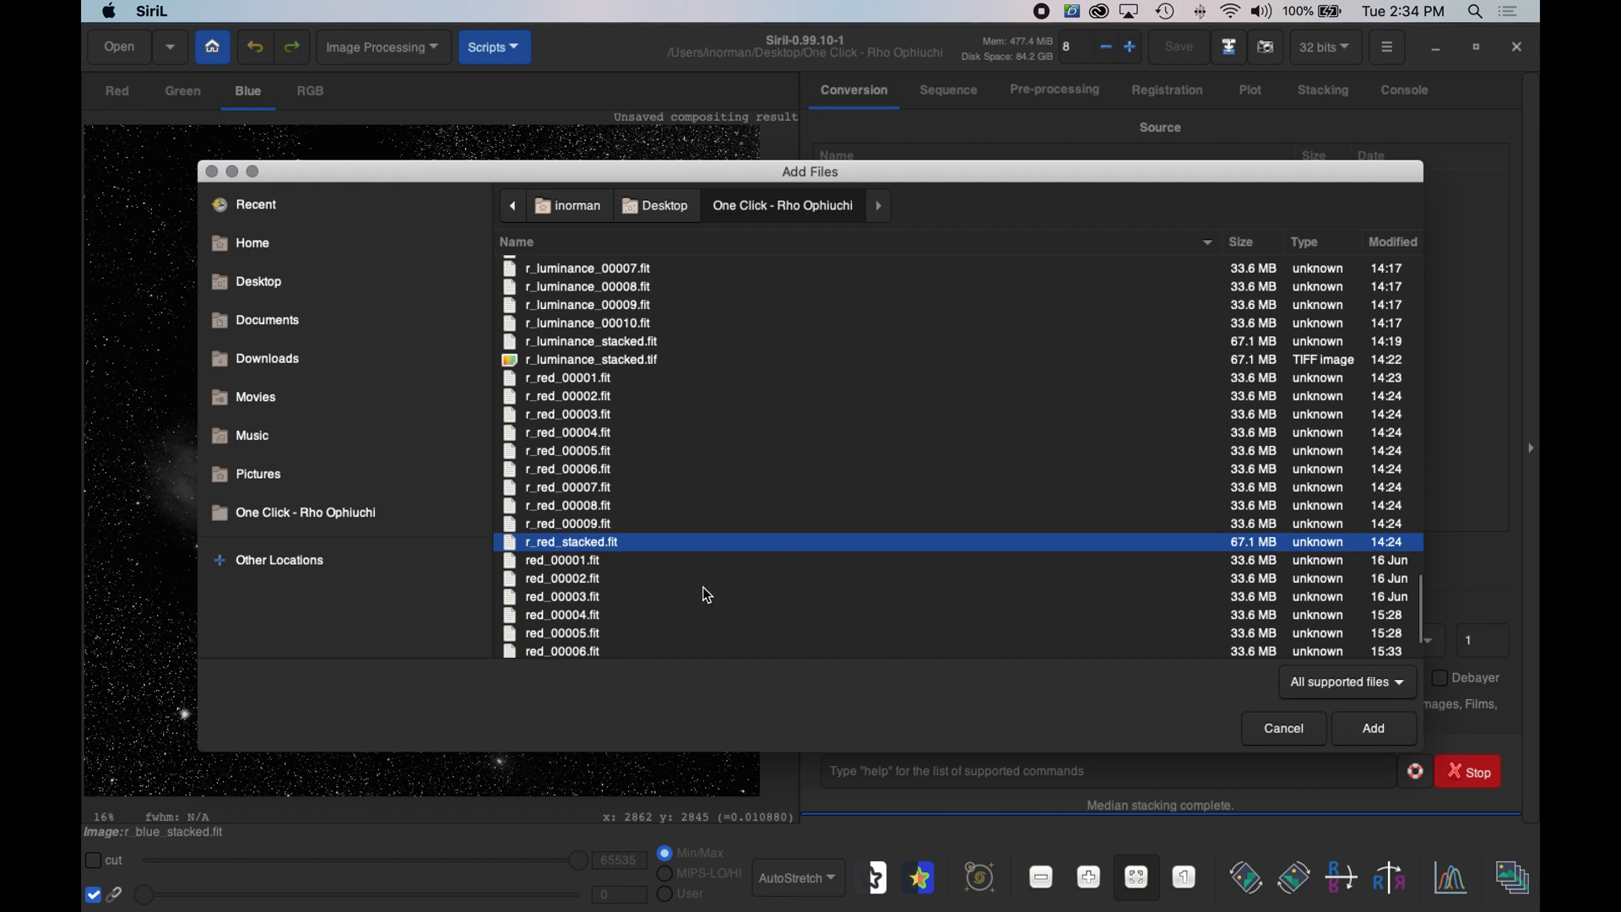
click(1376, 727)
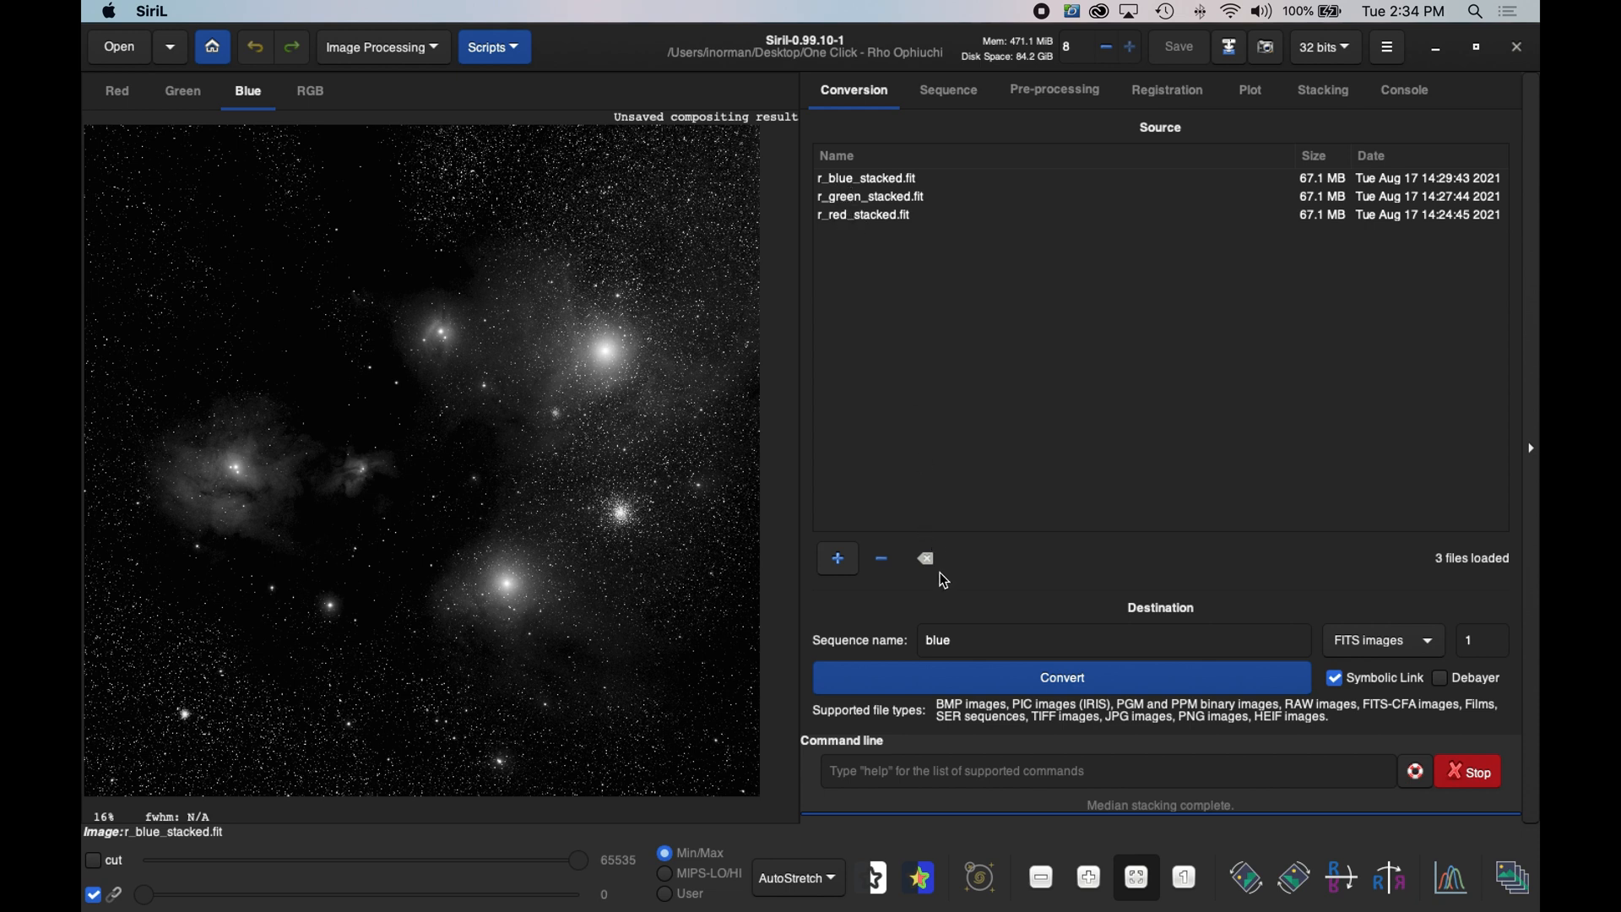
- Convert the three stacks into a sequence named BGR and register all its images with Global Star Alignment (deep-sky)
drag(964, 646, 852, 626)
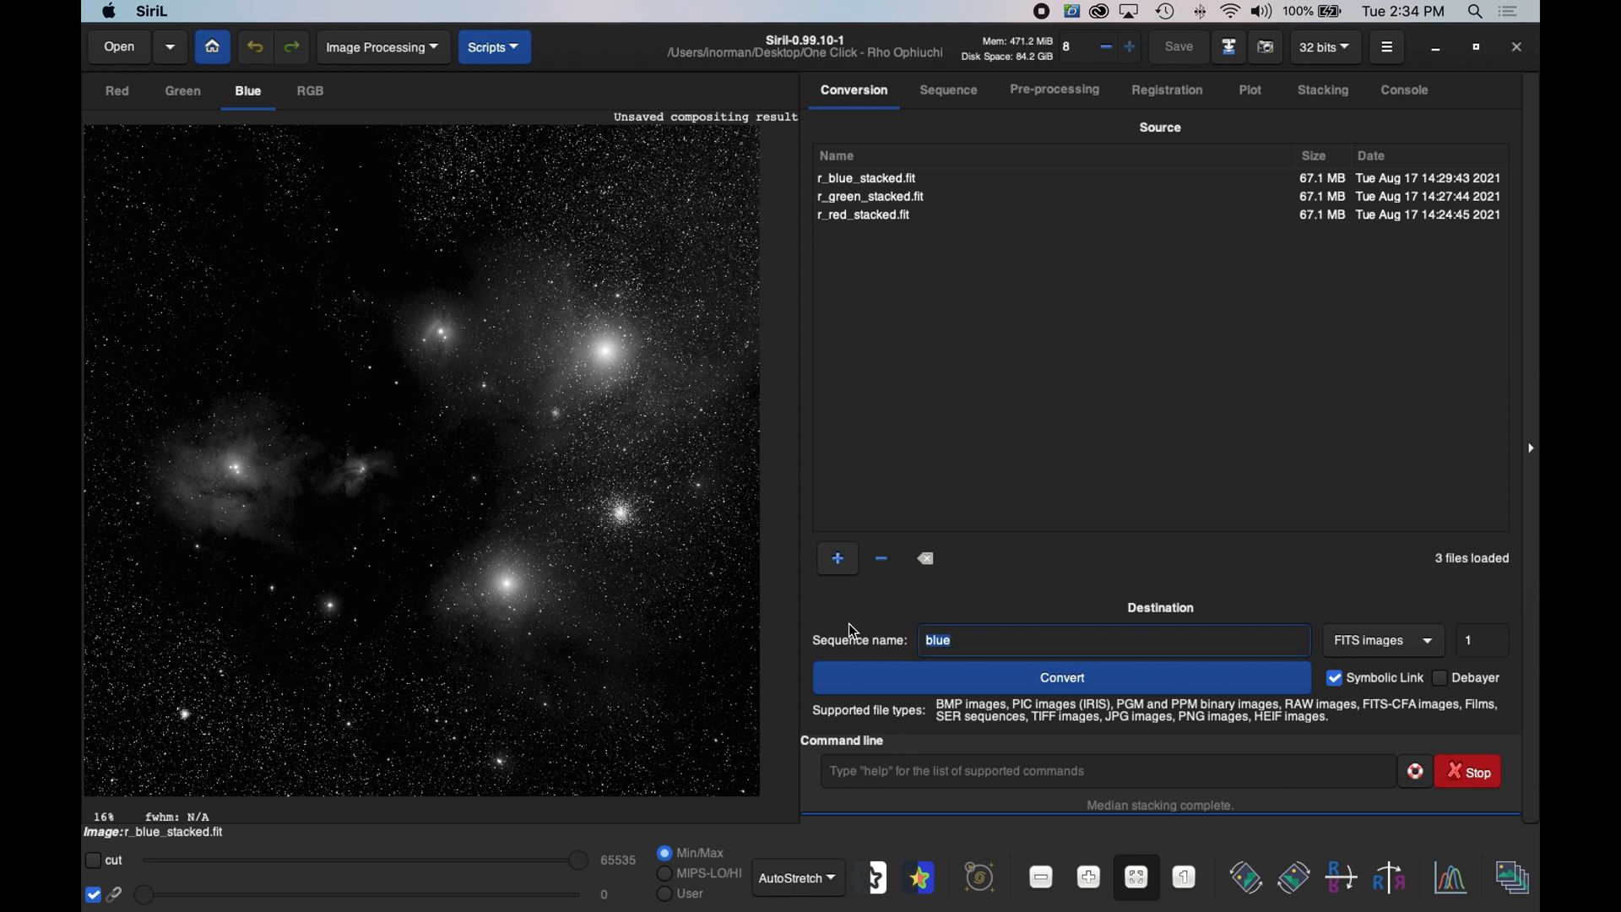
text(BGR)
click(1057, 680)
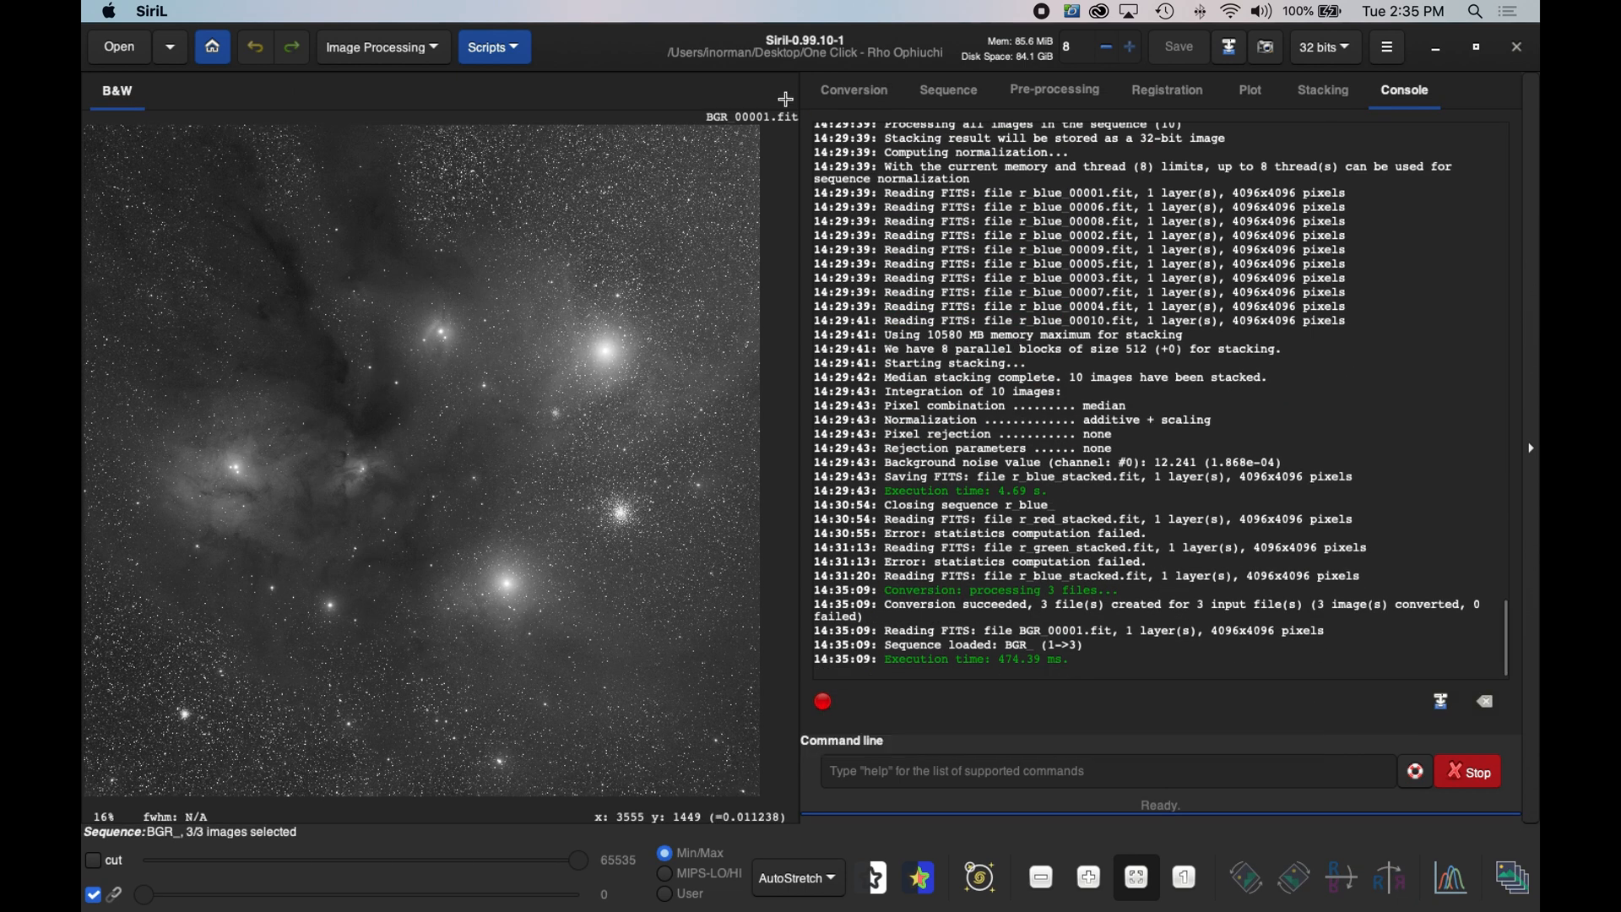
click(1158, 99)
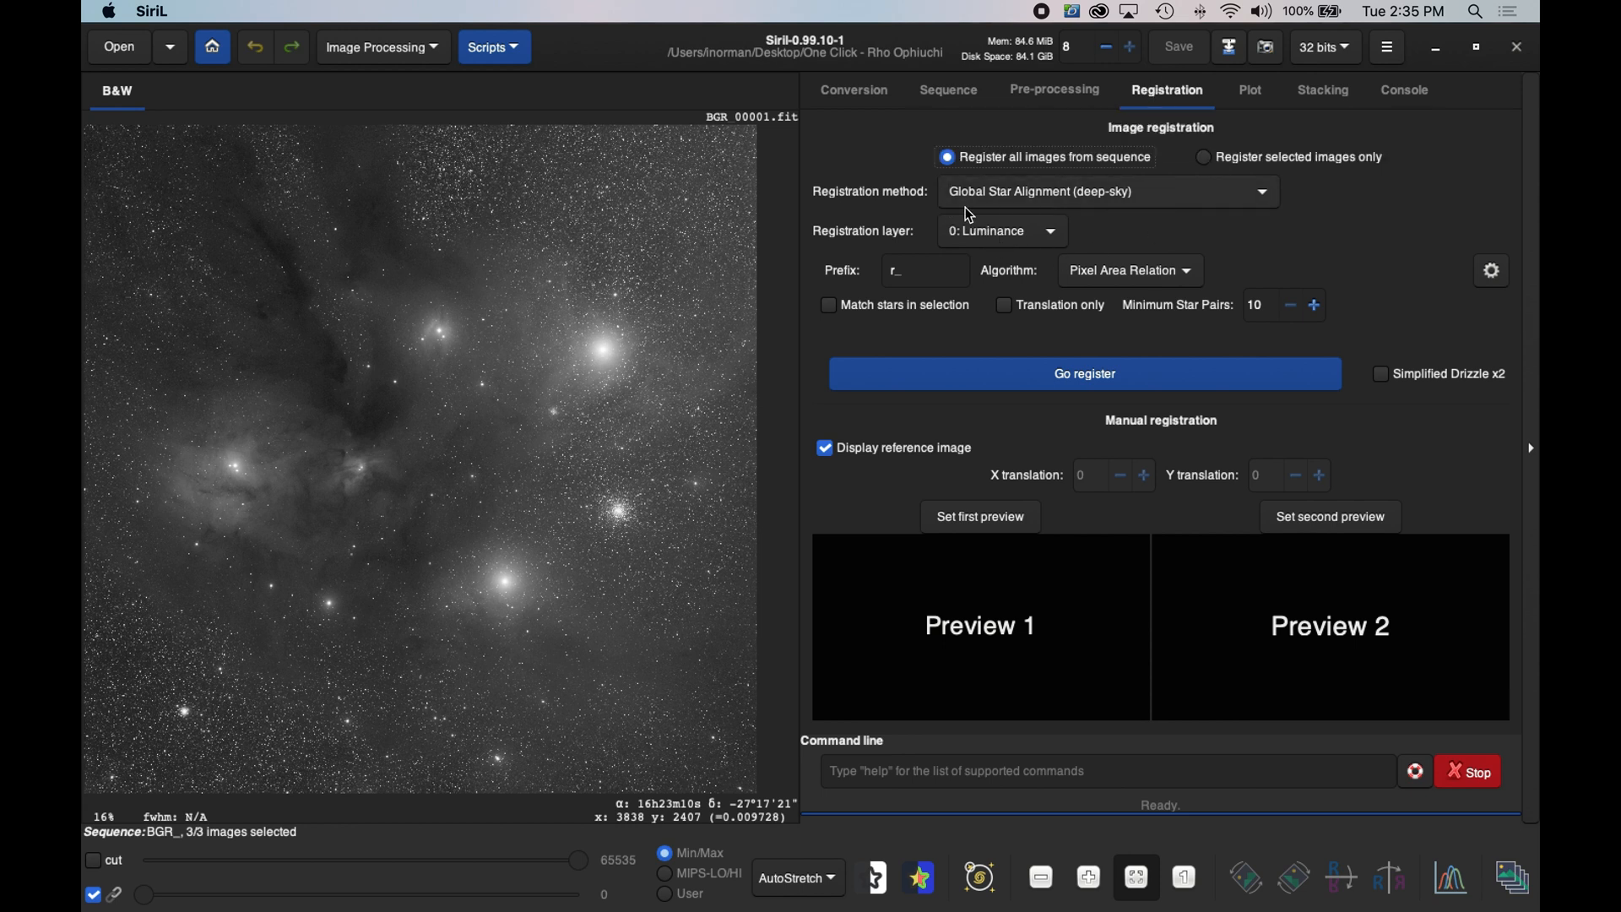
click(1116, 373)
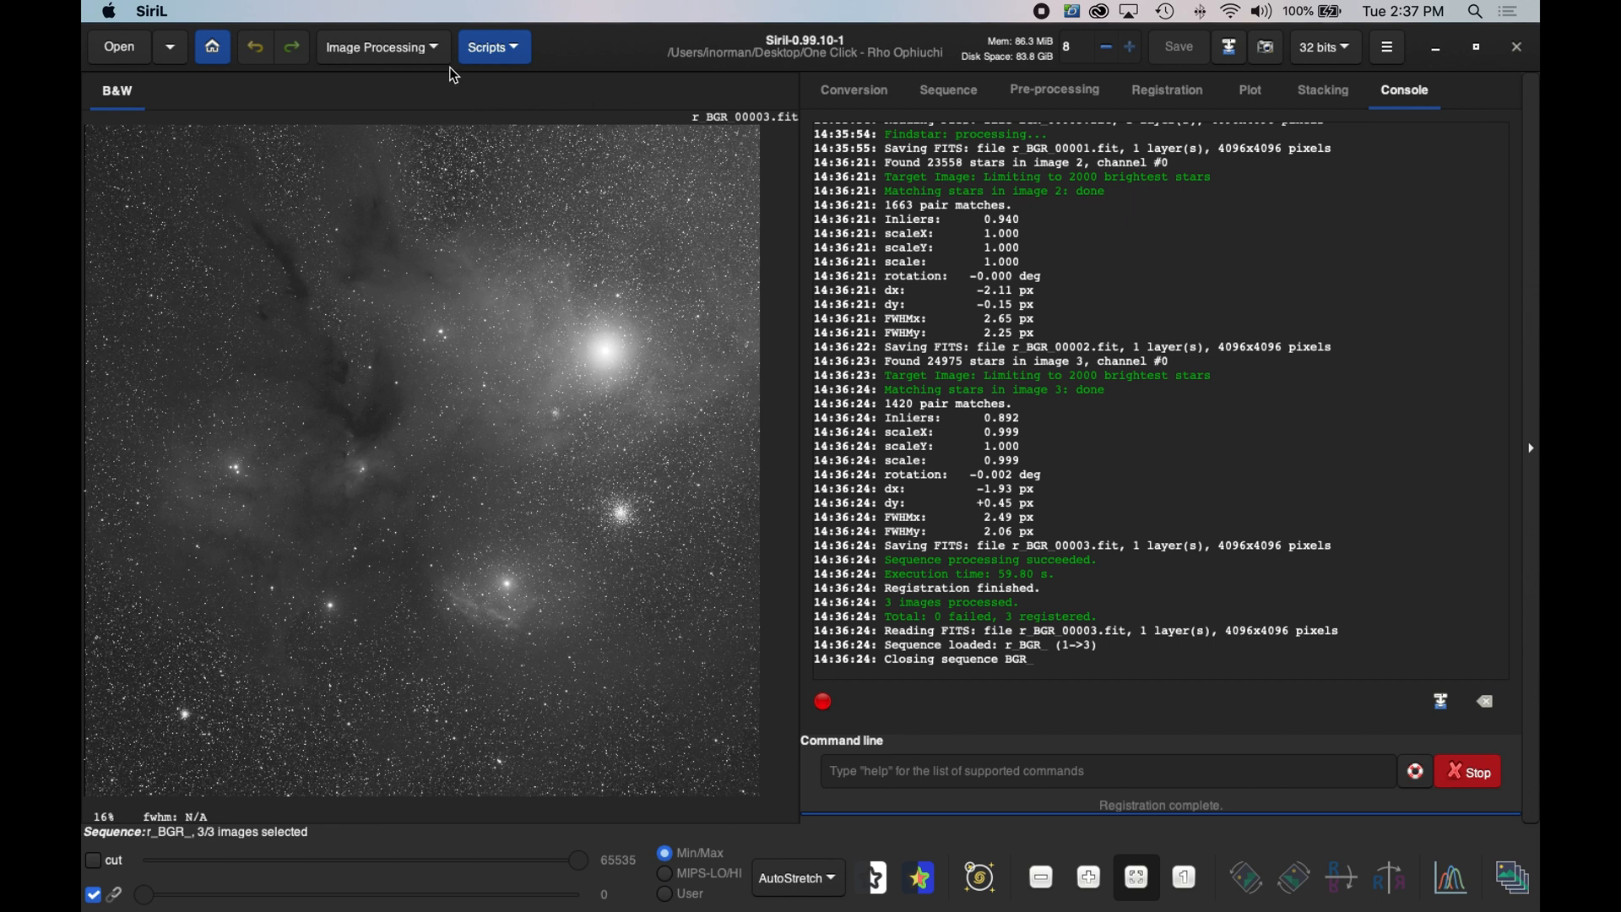
- Start an RGB Compositing and load r_BGR_00003.fit as the red layer
click(372, 46)
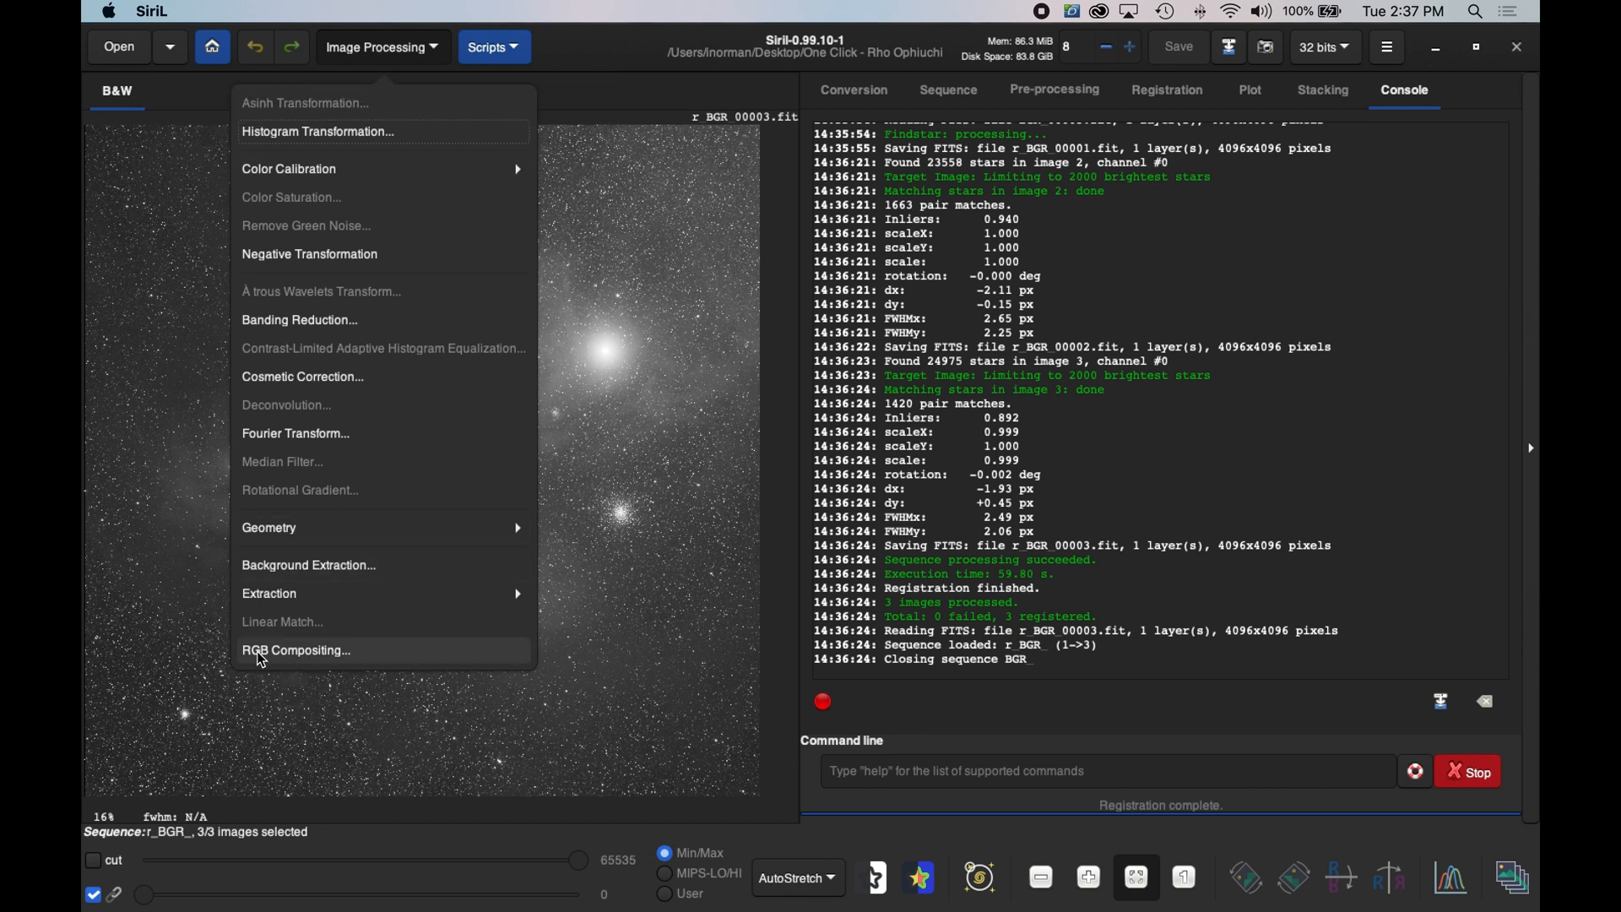
click(351, 651)
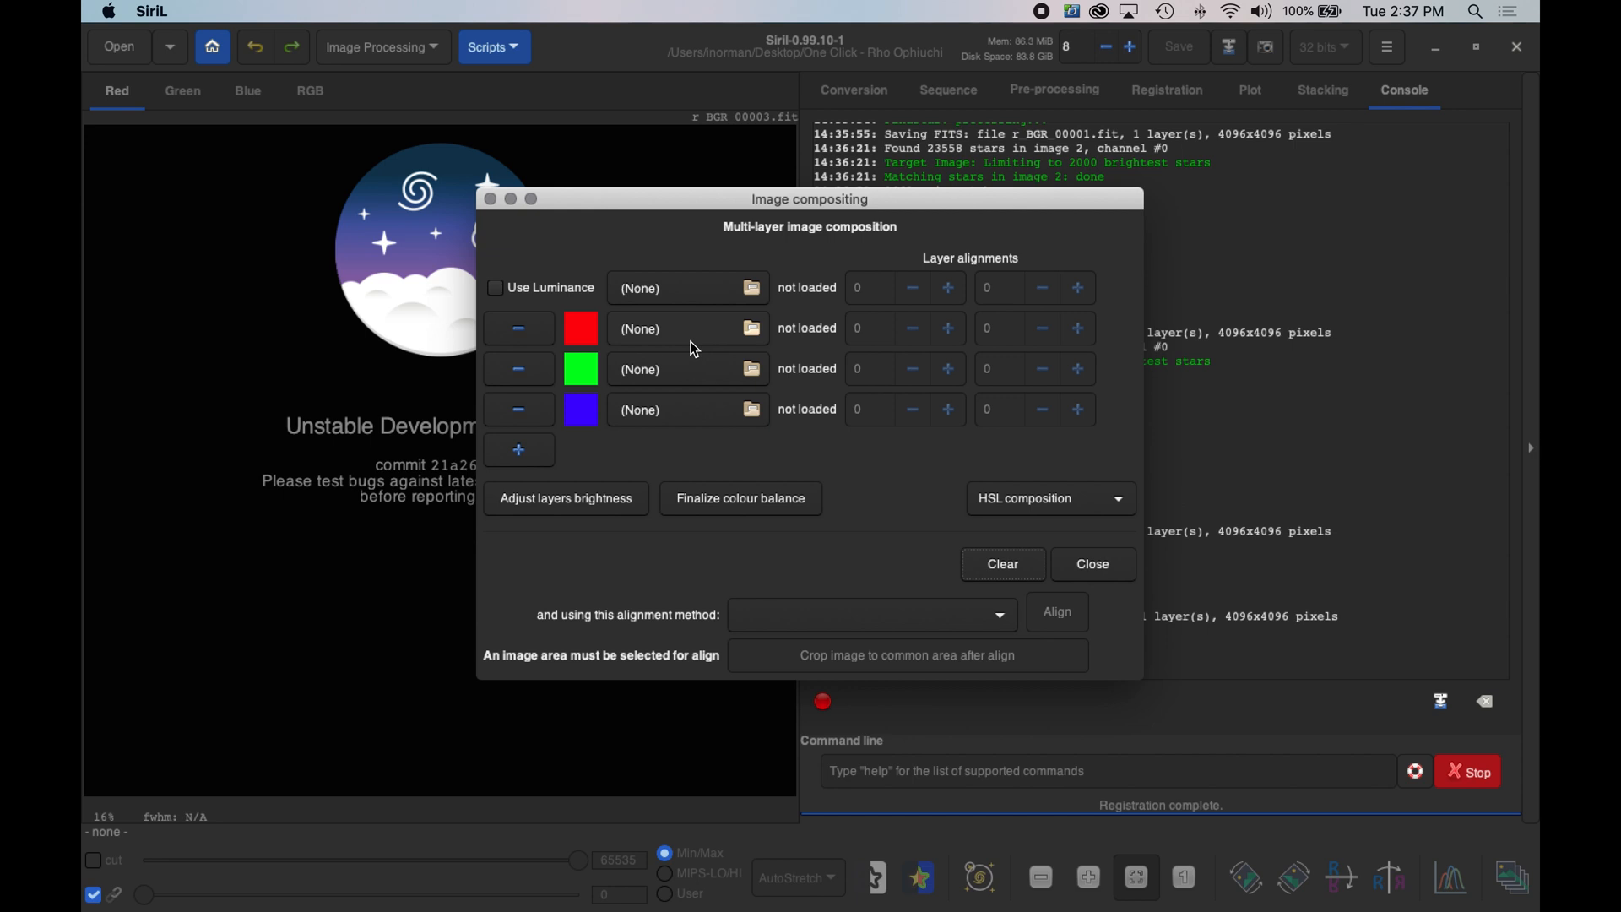
click(765, 341)
scroll(811, 523, down, 6)
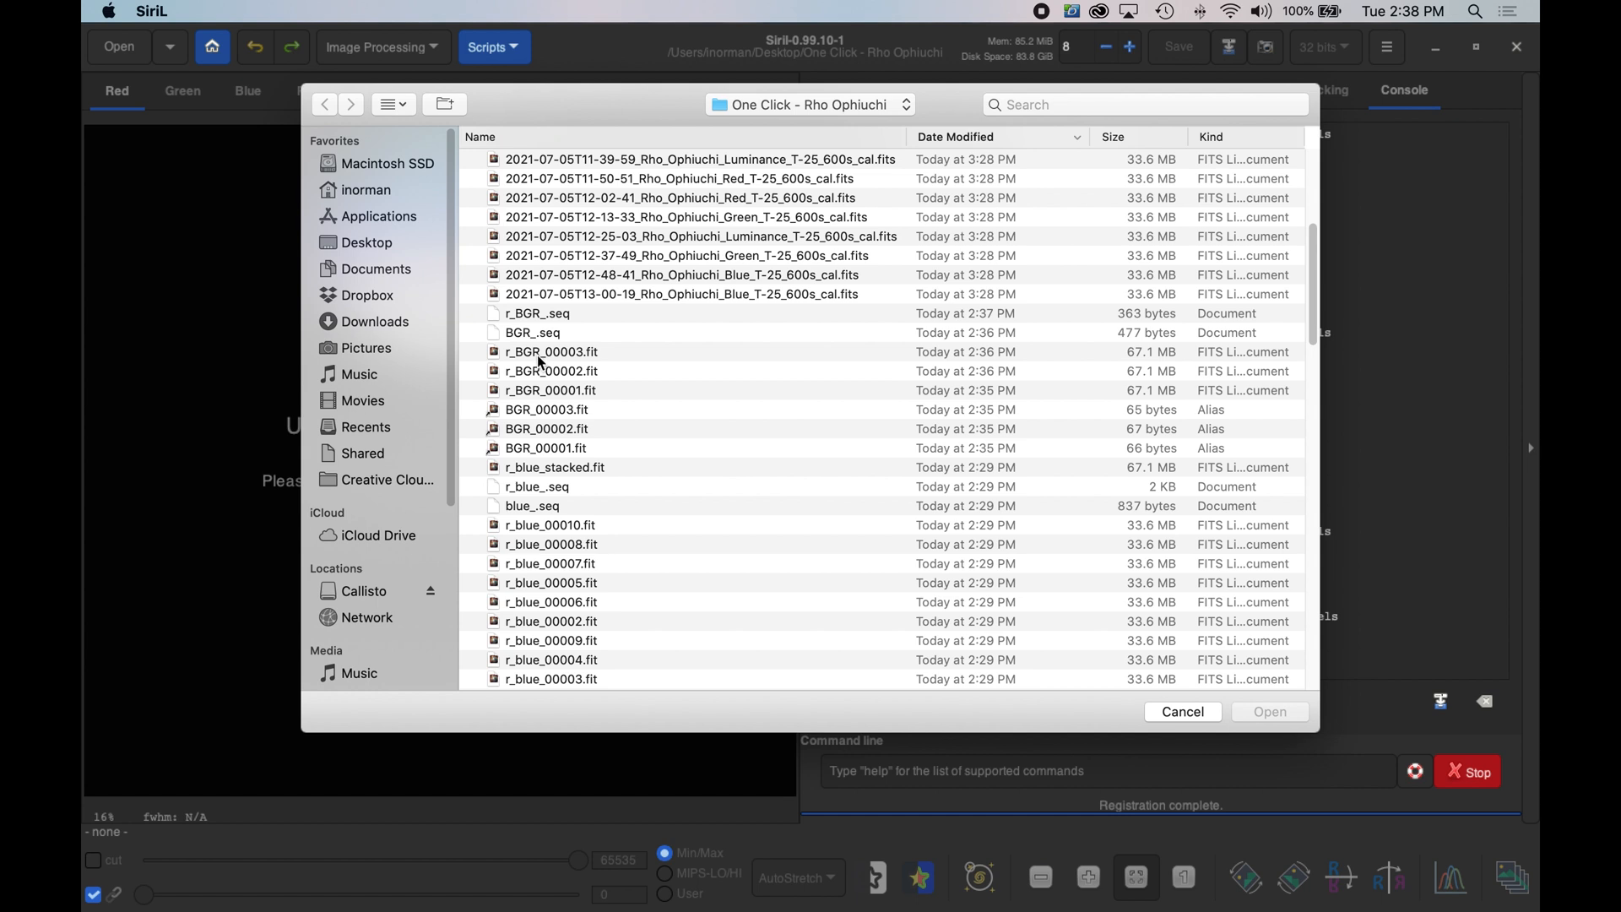
click(584, 357)
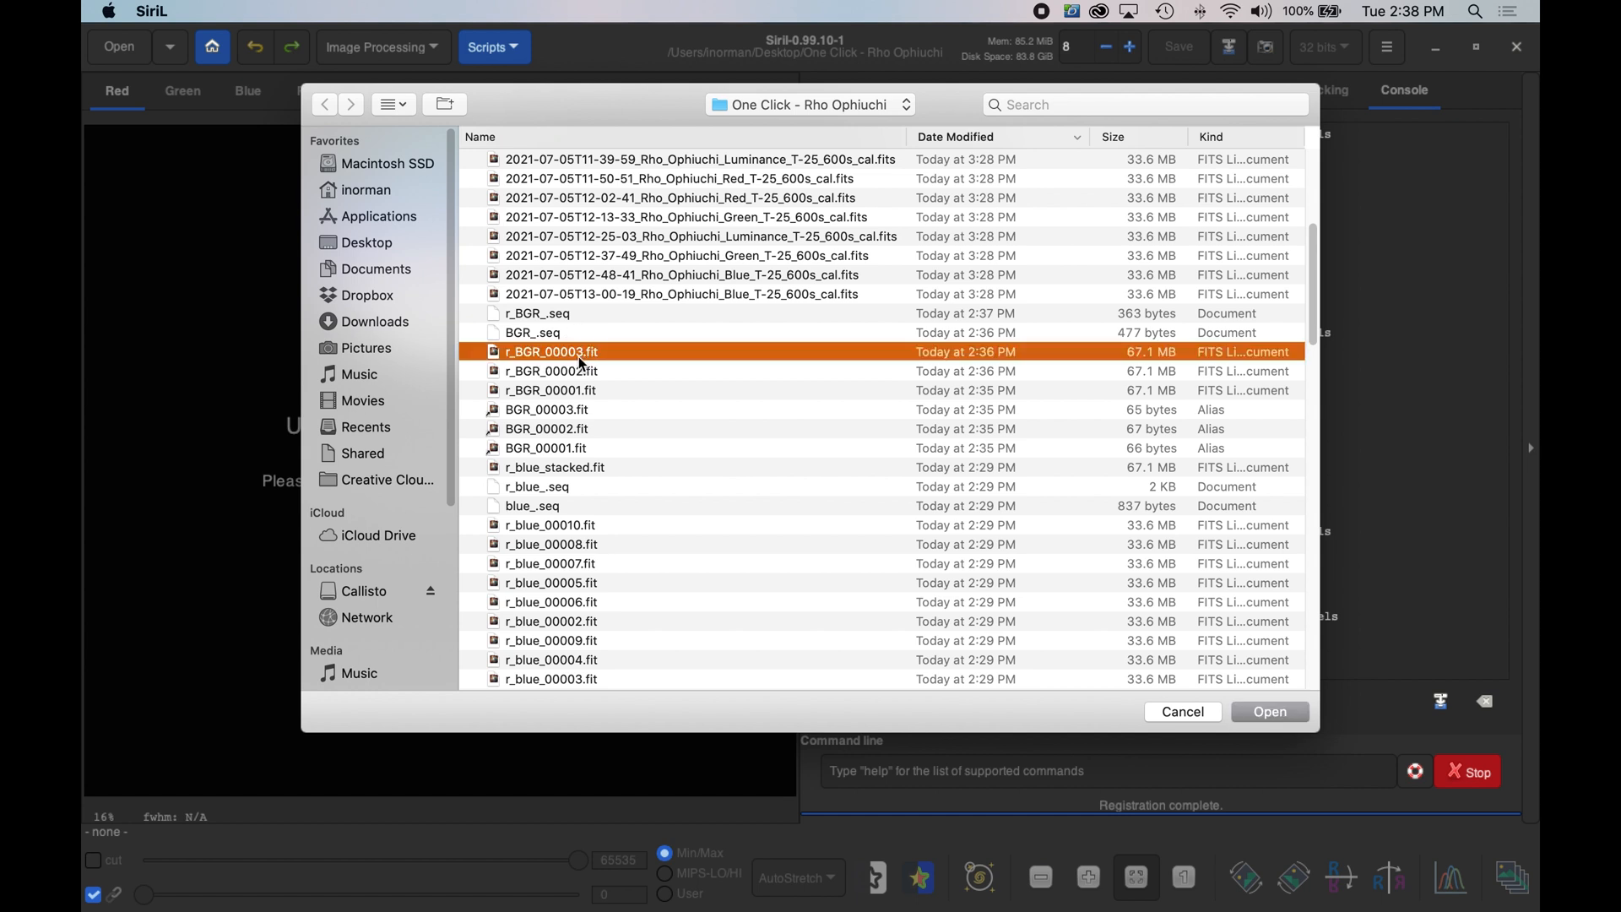
click(1269, 714)
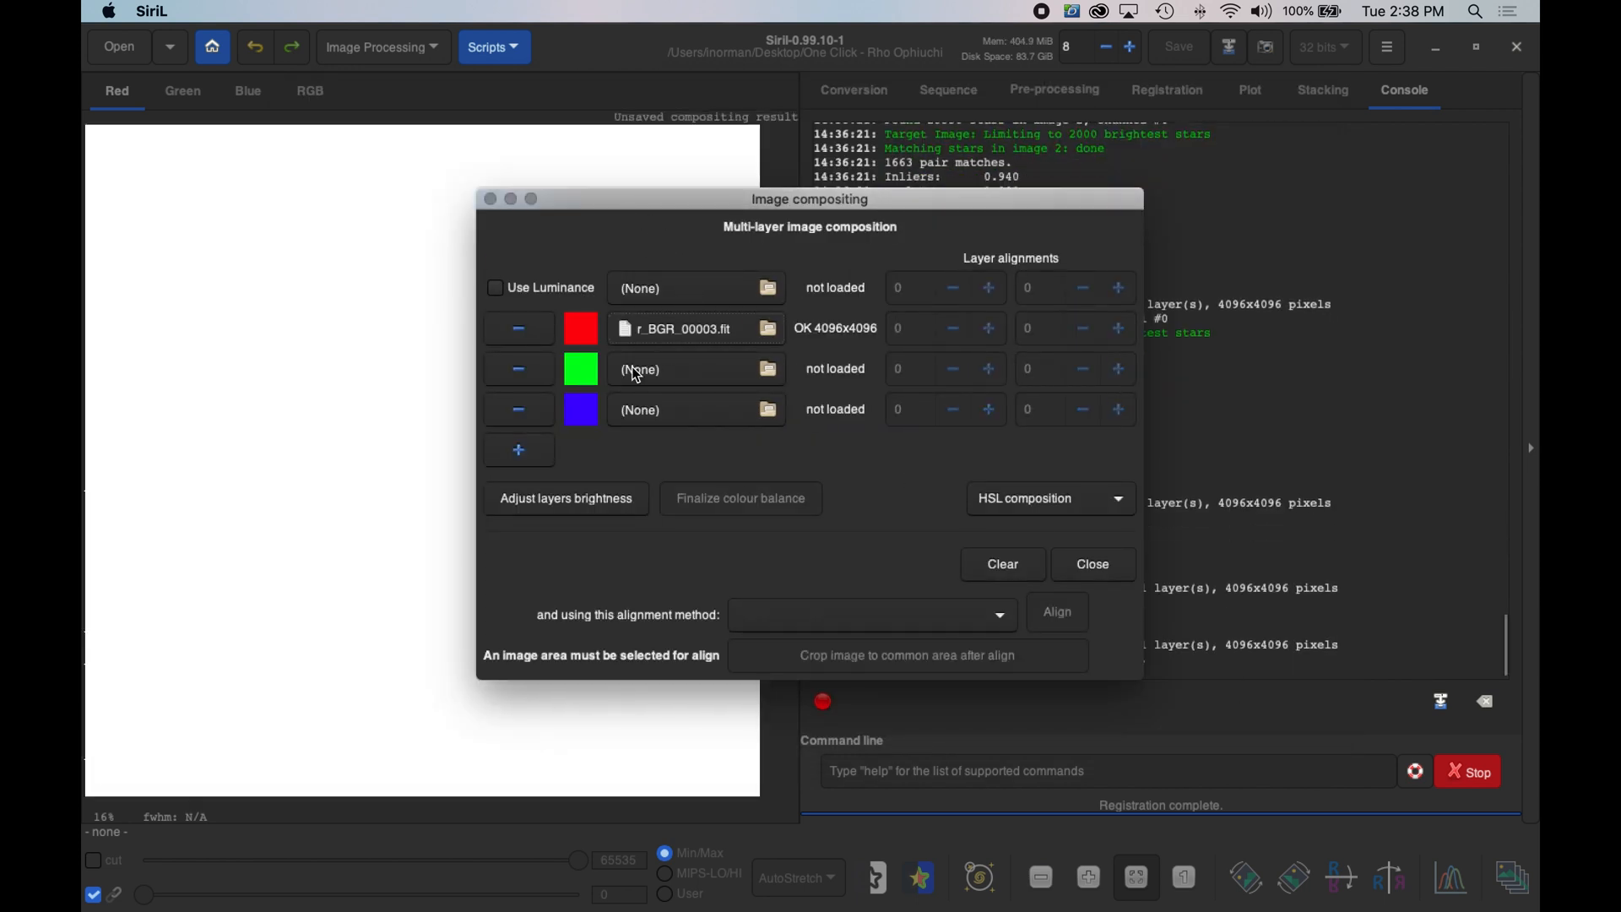
- Load r_BGR_00002.fit as the green layer and r_BGR_00001.fit as the blue layer of the composition
click(688, 376)
click(500, 362)
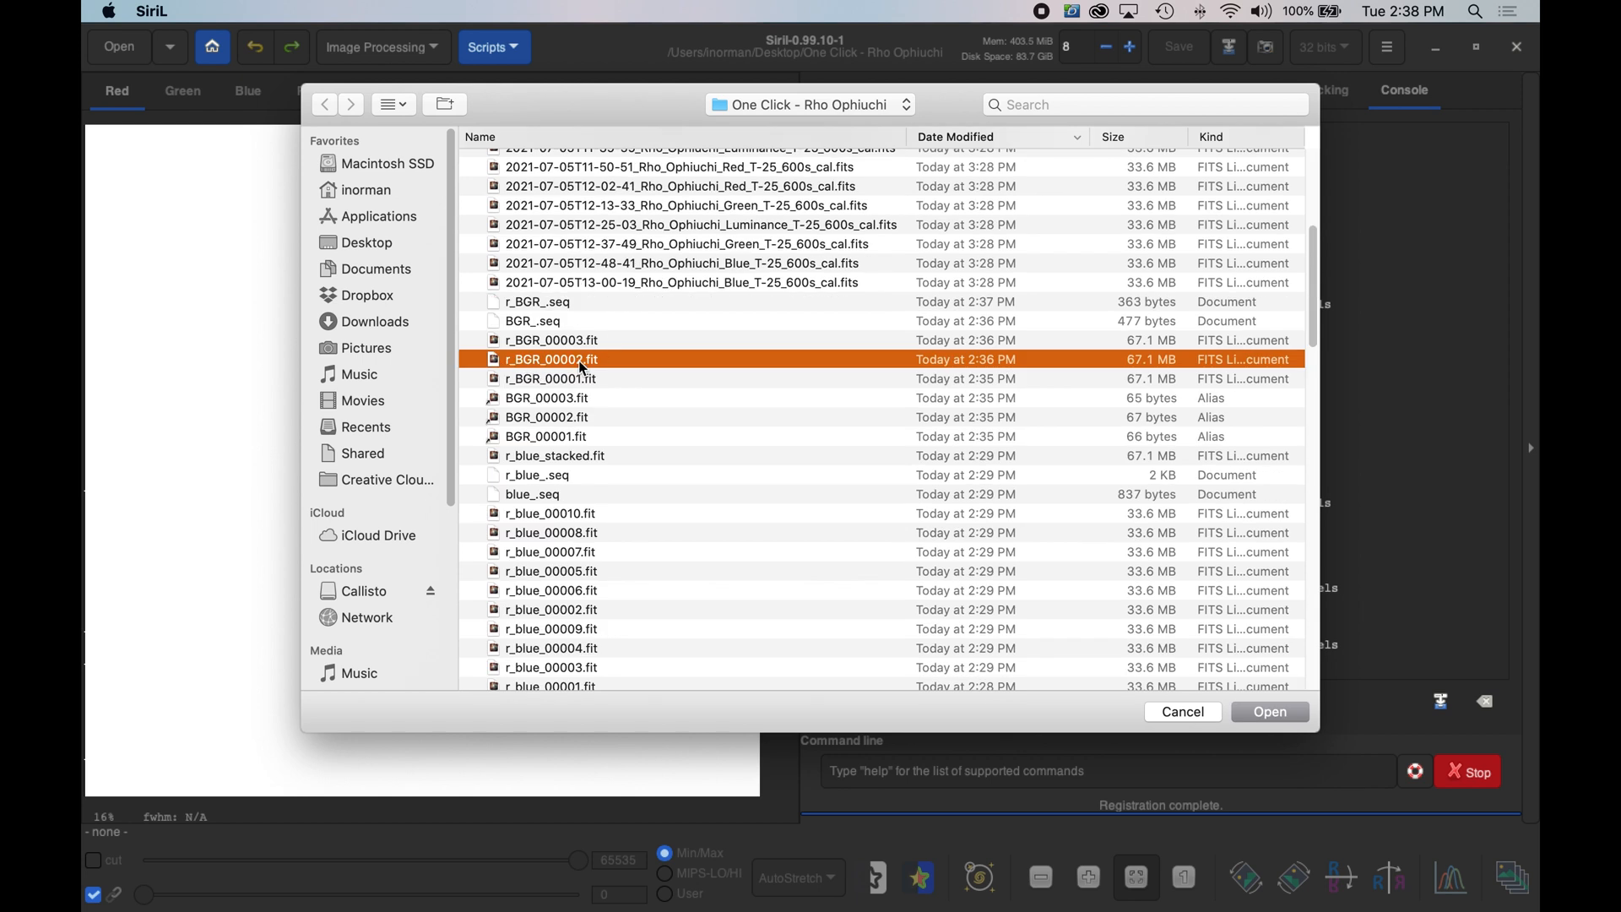
scroll(724, 393, down, 1)
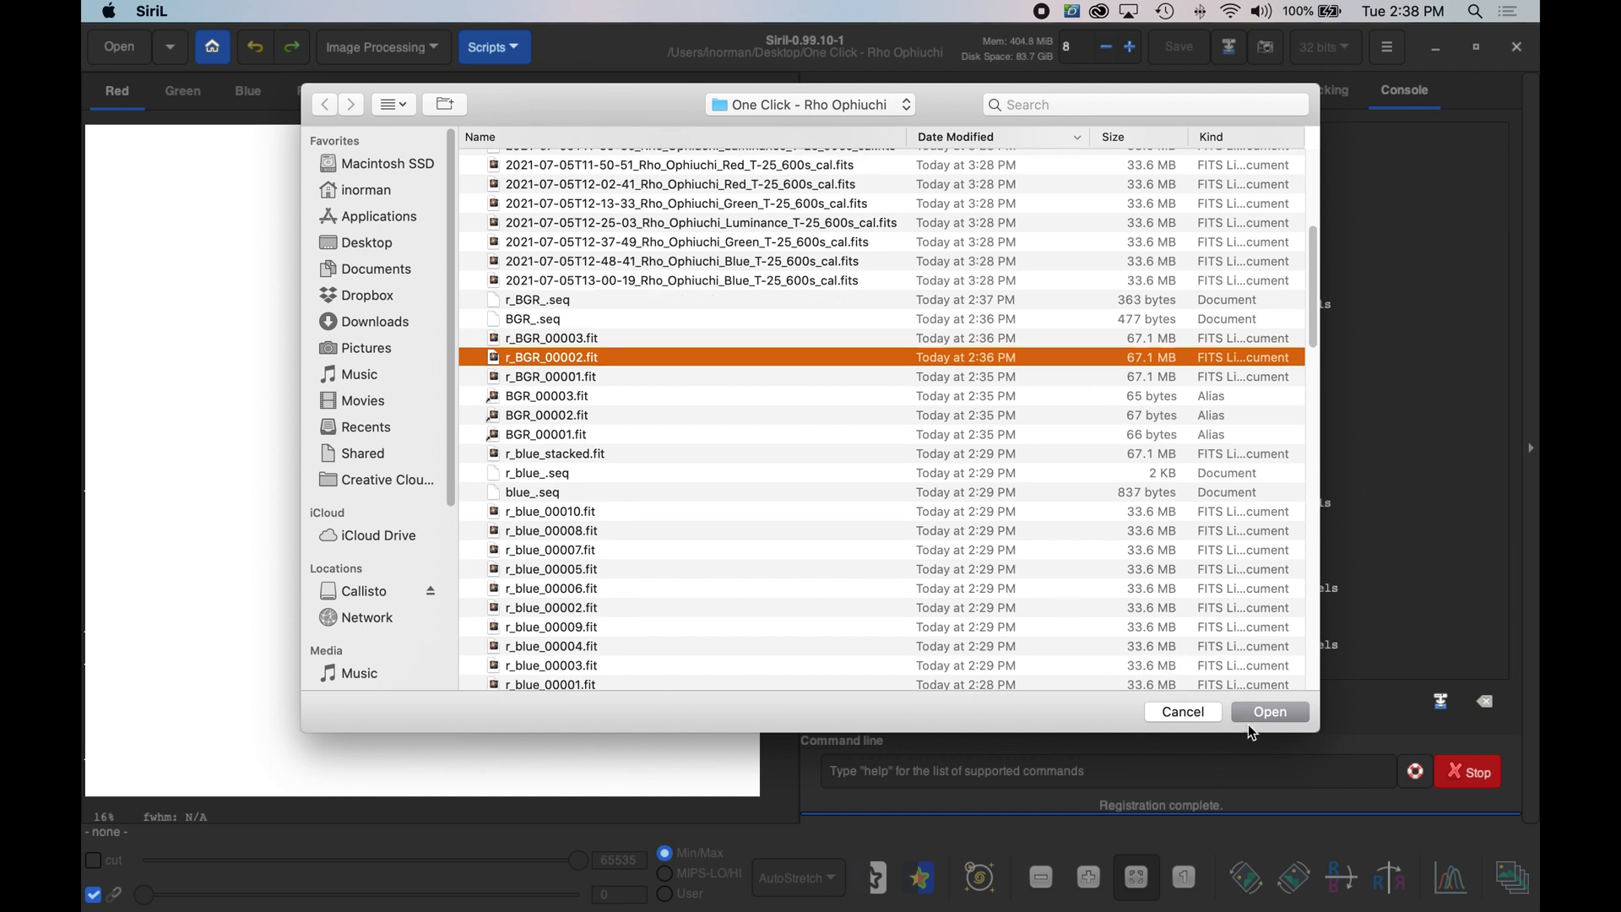
click(1258, 720)
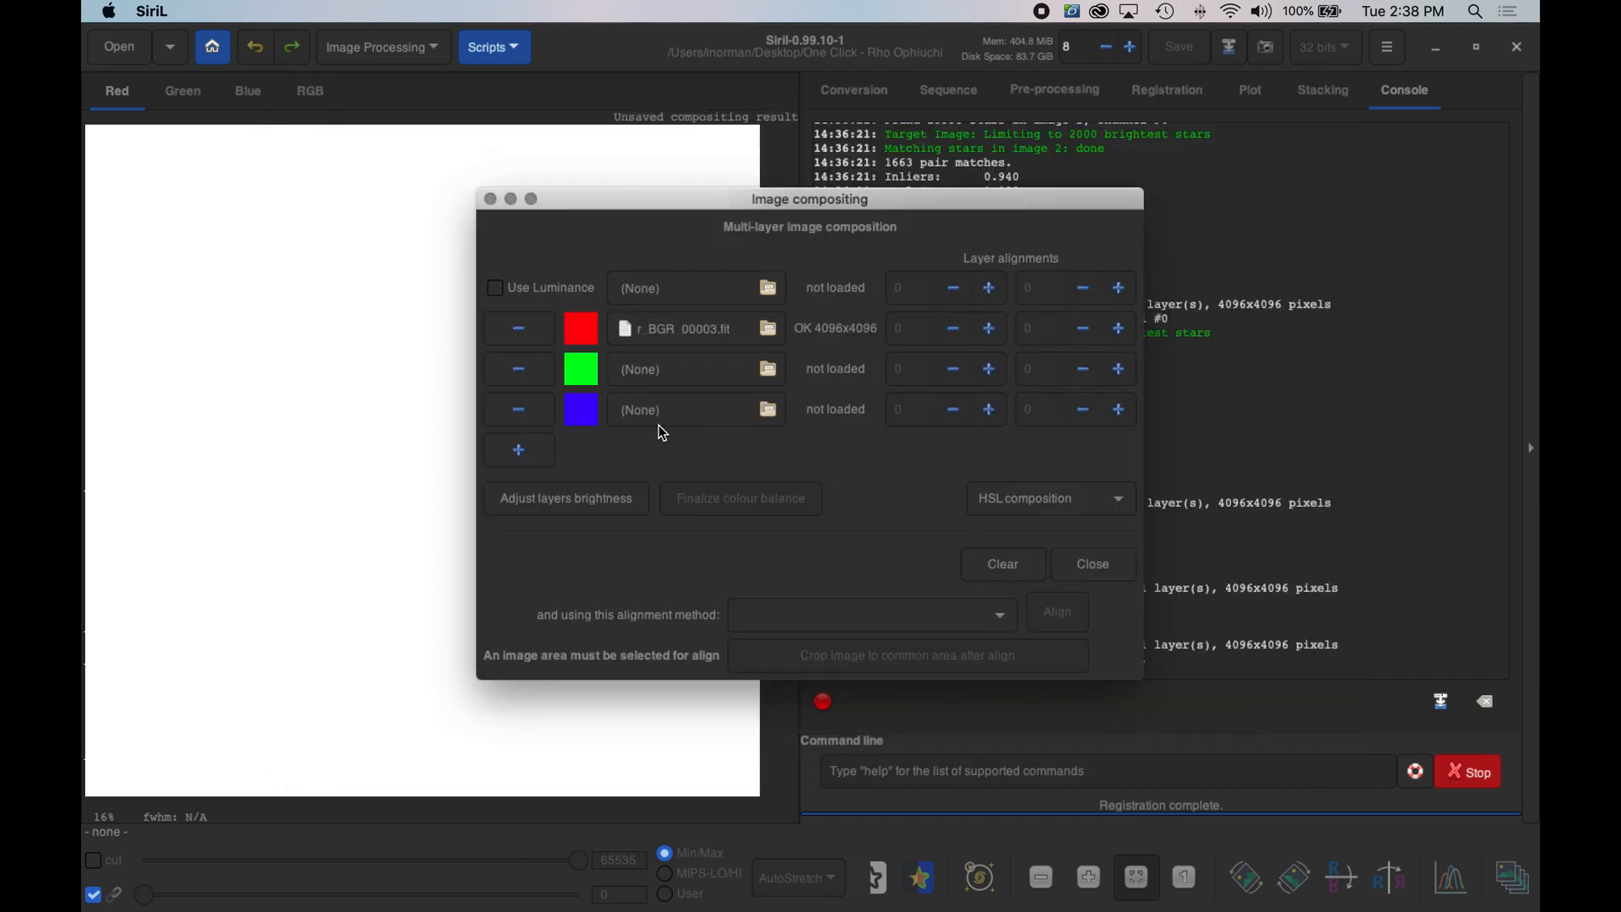
click(636, 412)
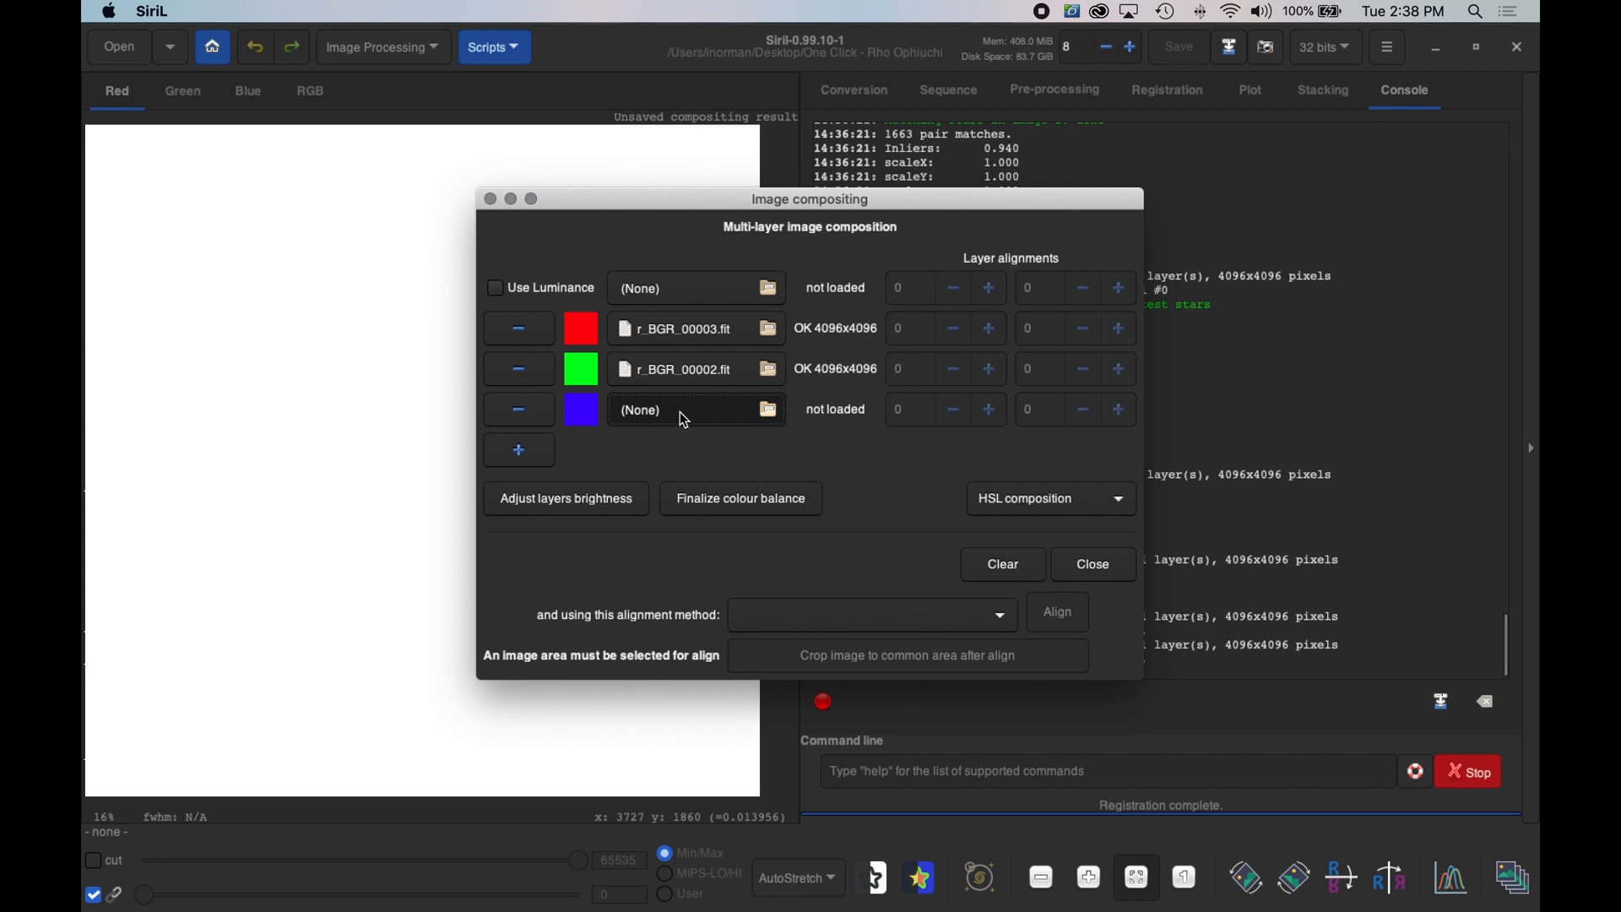
scroll(722, 429, down, 3)
scroll(723, 429, down, 5)
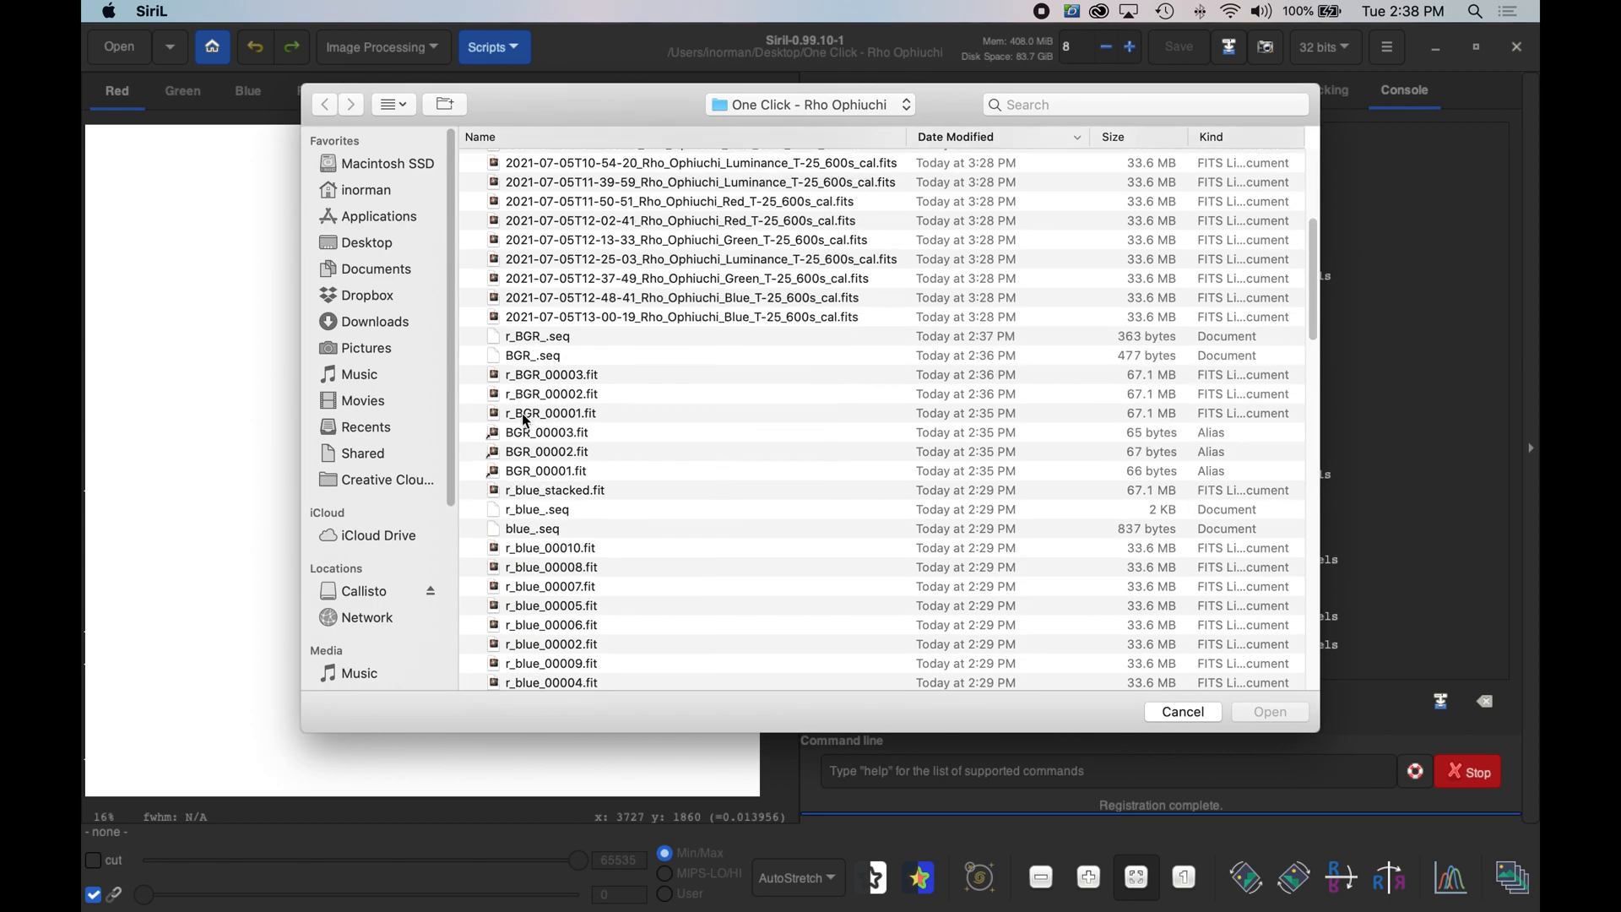
click(578, 414)
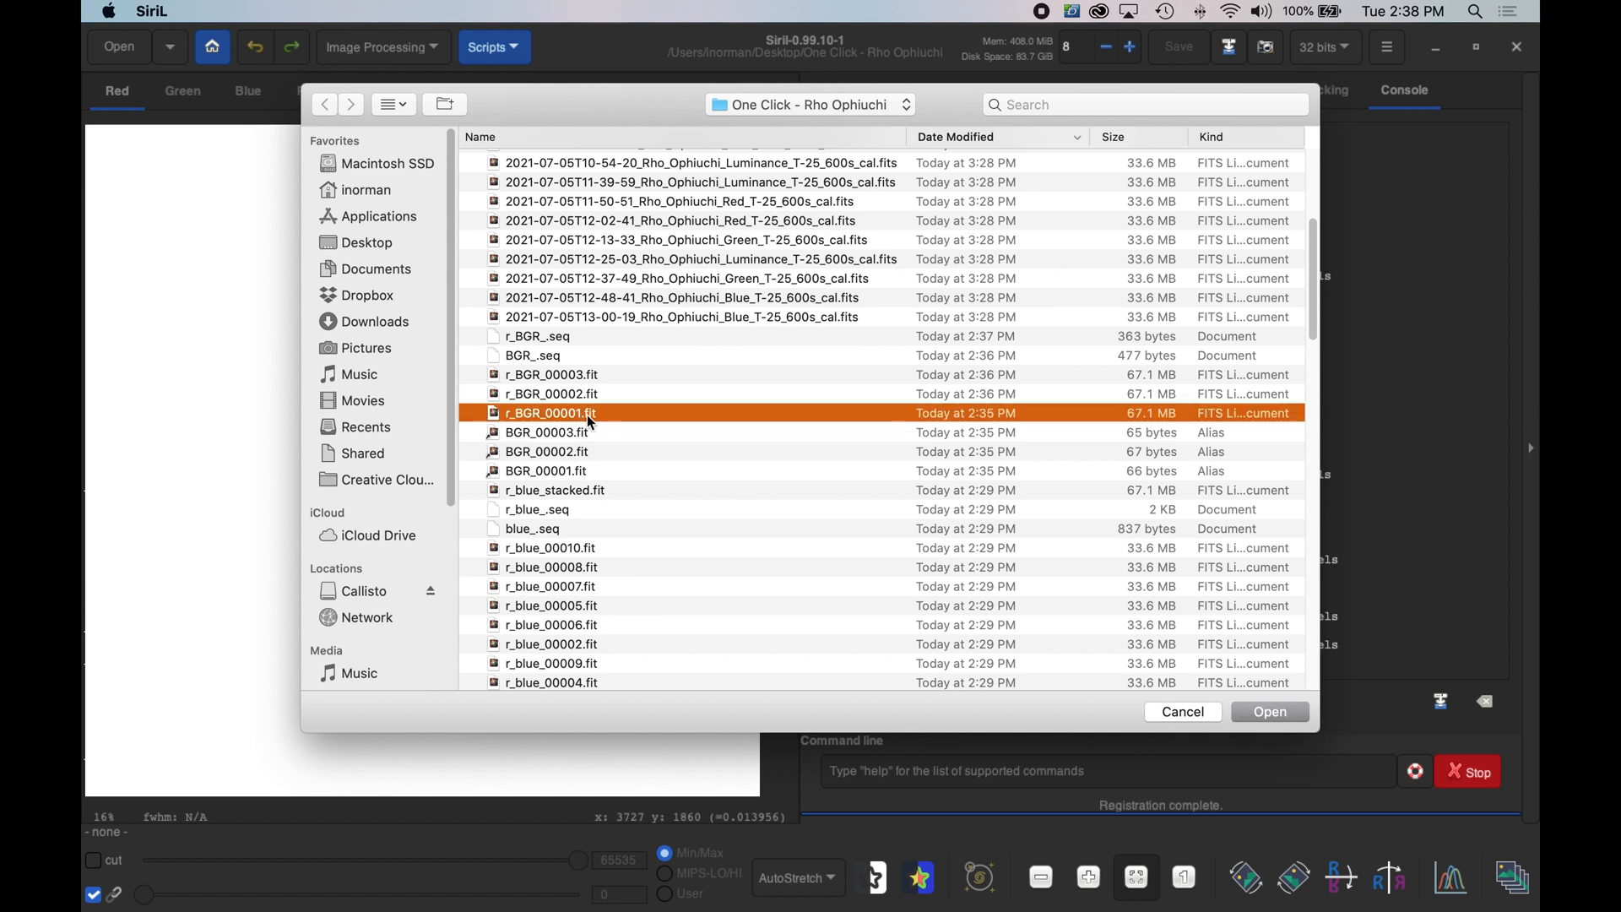
click(1270, 711)
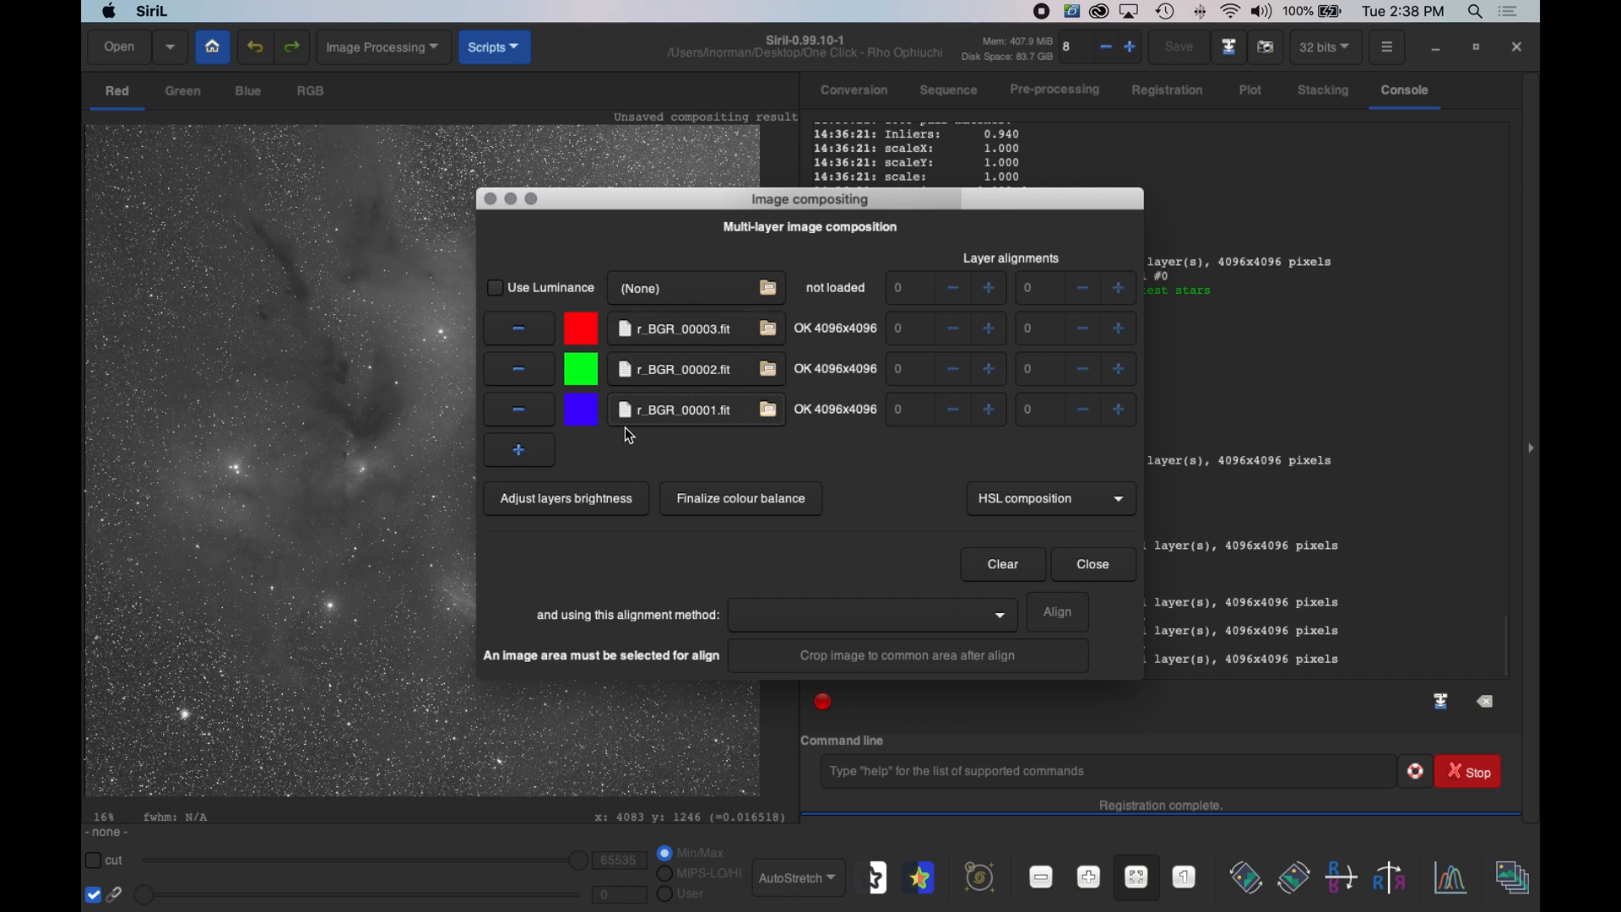
- Move the compositing dialog off the image and inspect the red, green and blue channels and the combined RGB view
drag(776, 207, 1125, 112)
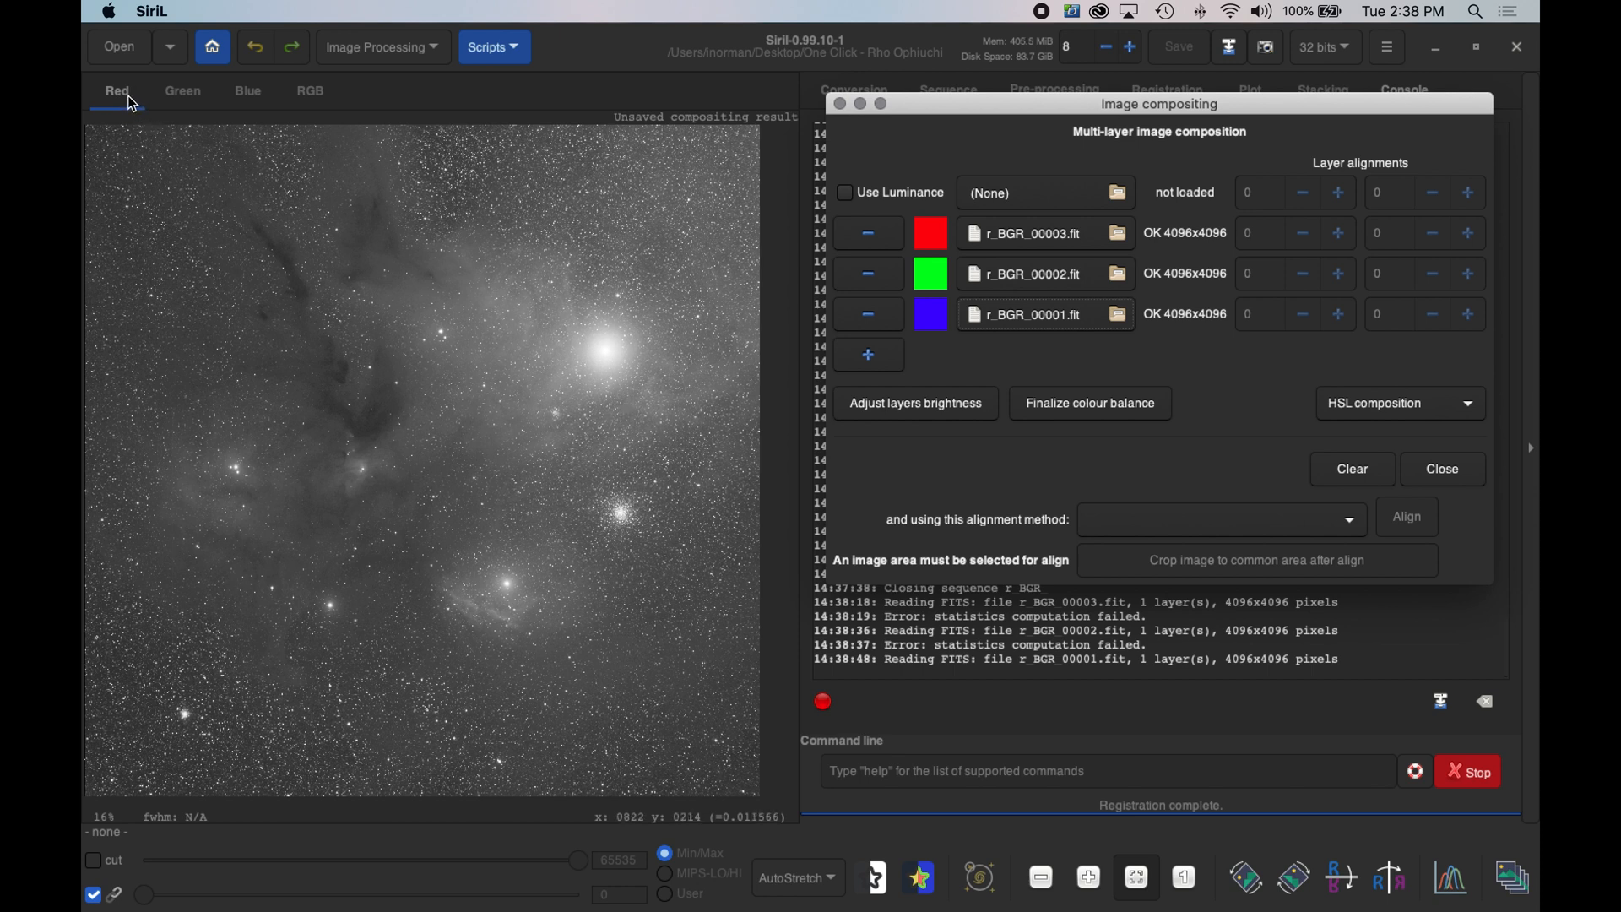
click(176, 93)
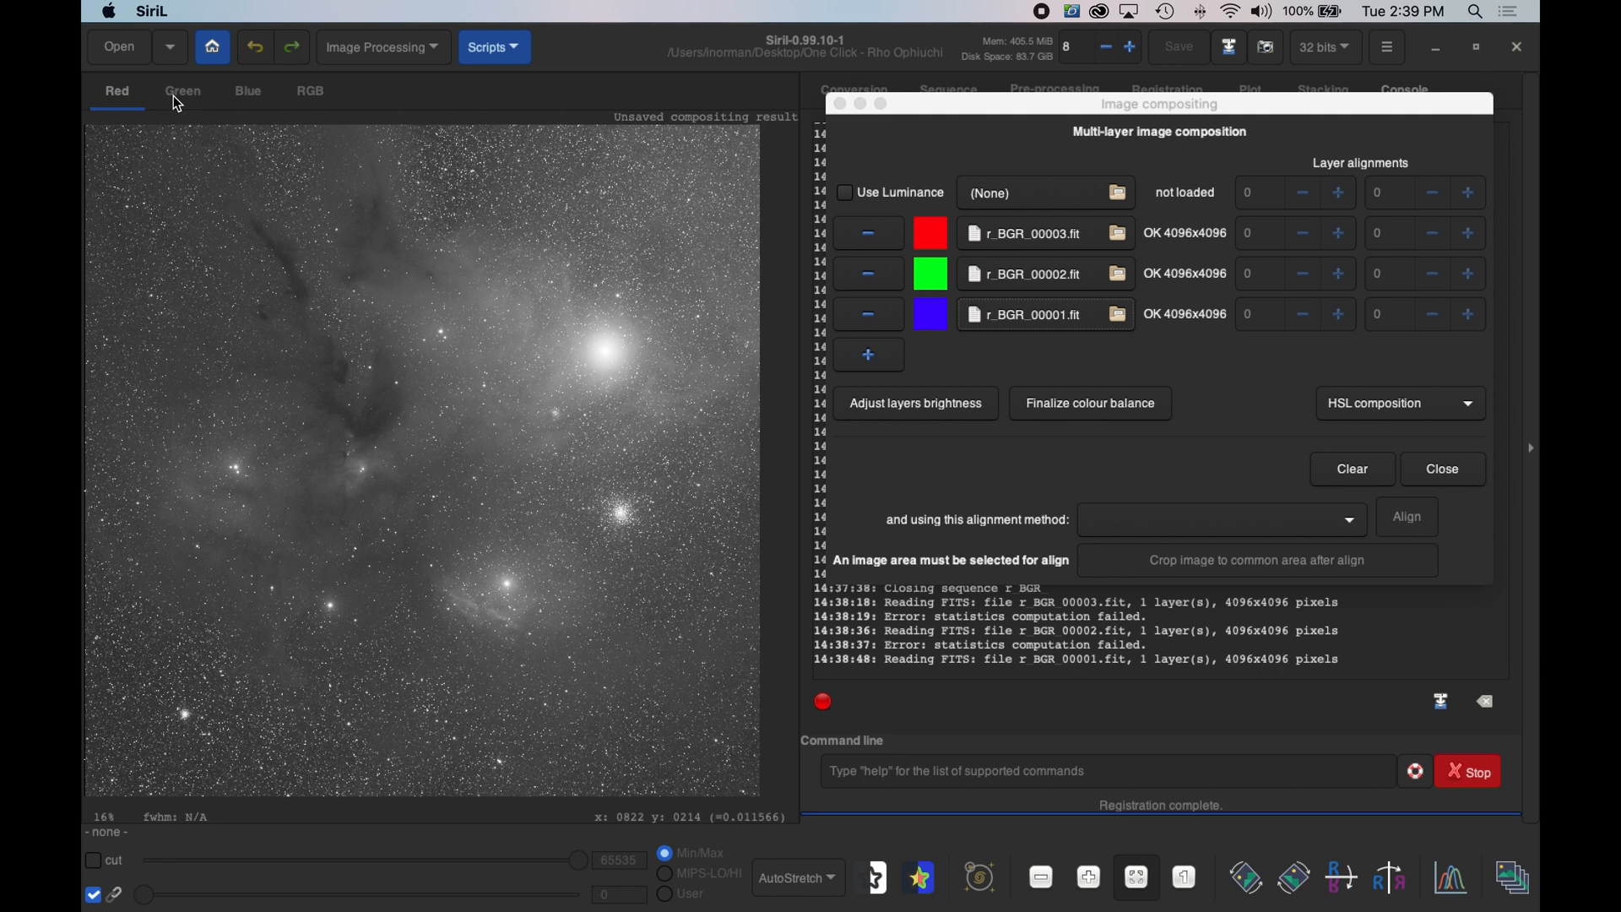
click(252, 99)
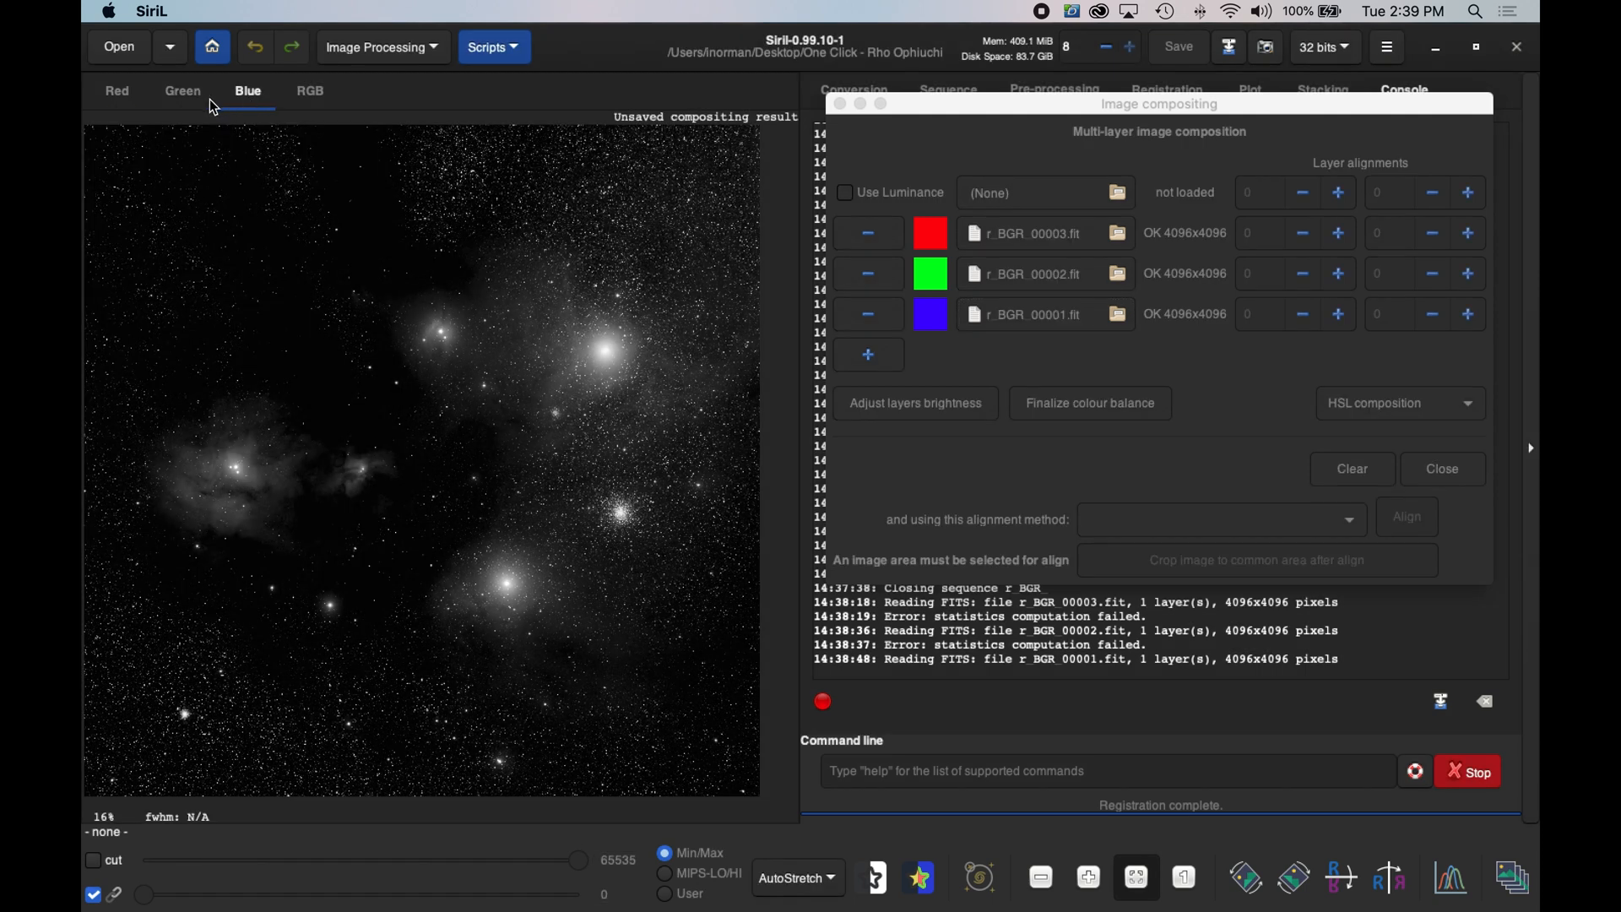
click(181, 98)
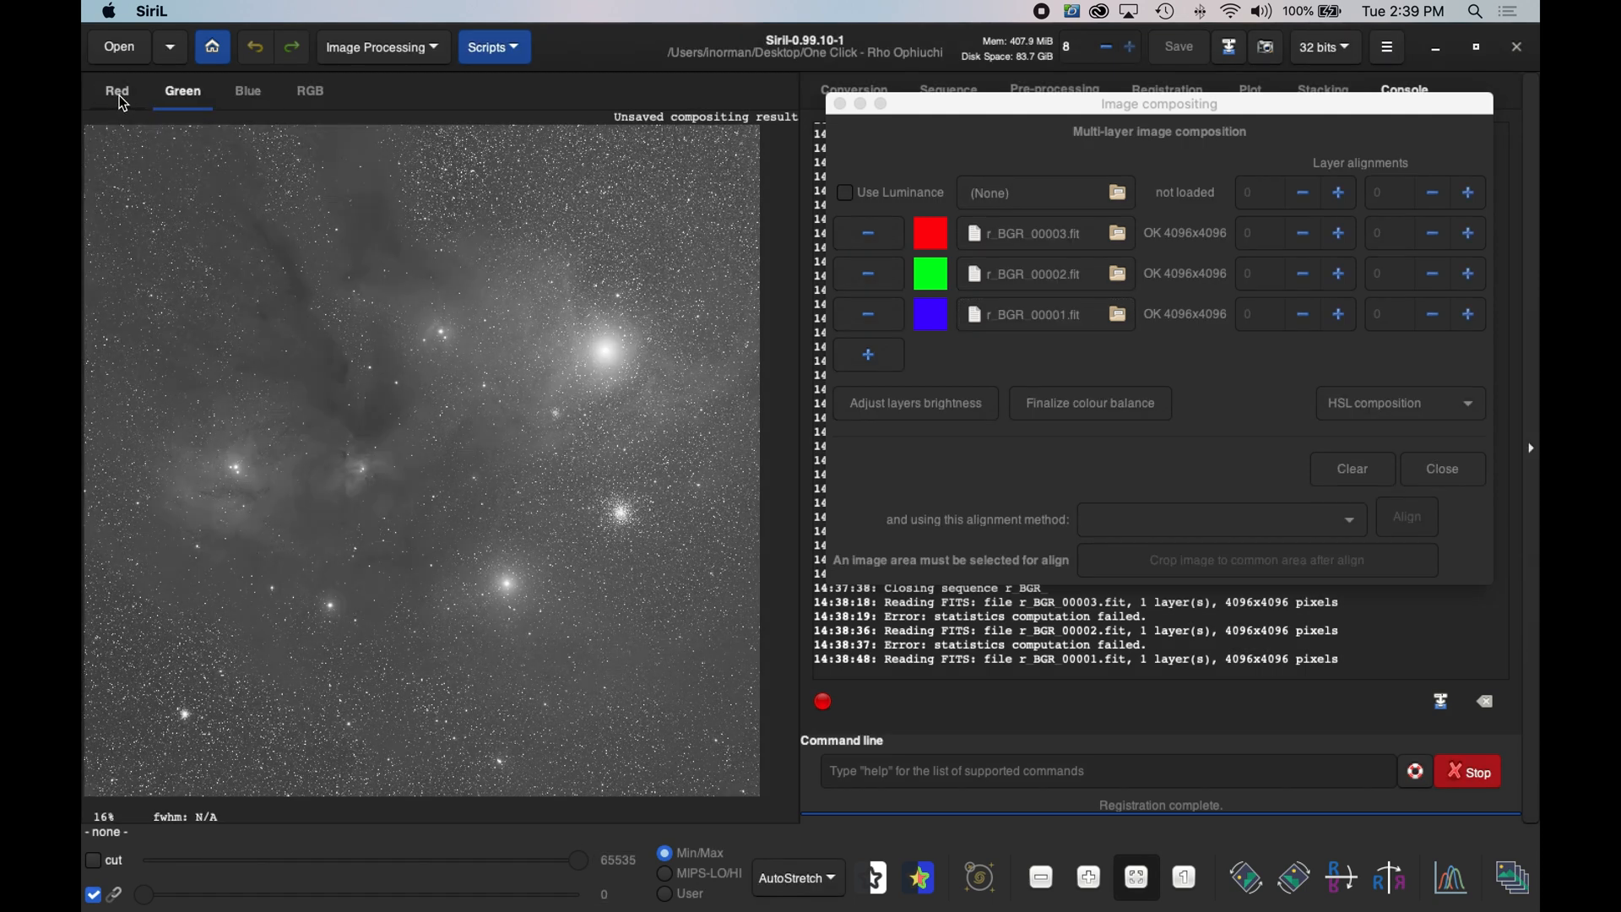
click(123, 103)
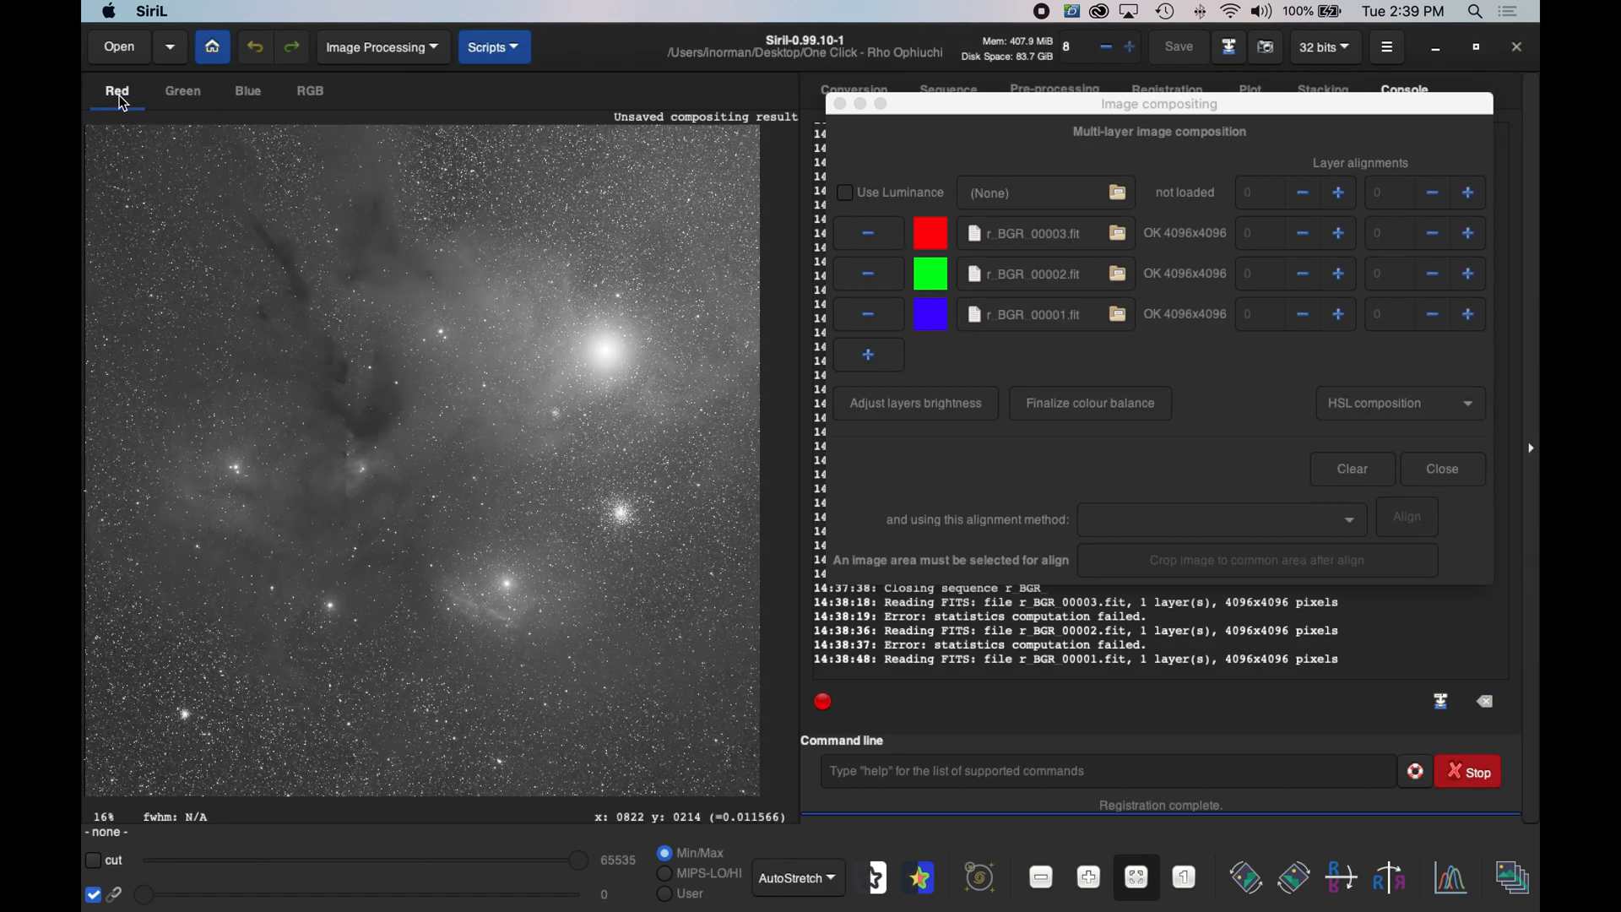
click(312, 94)
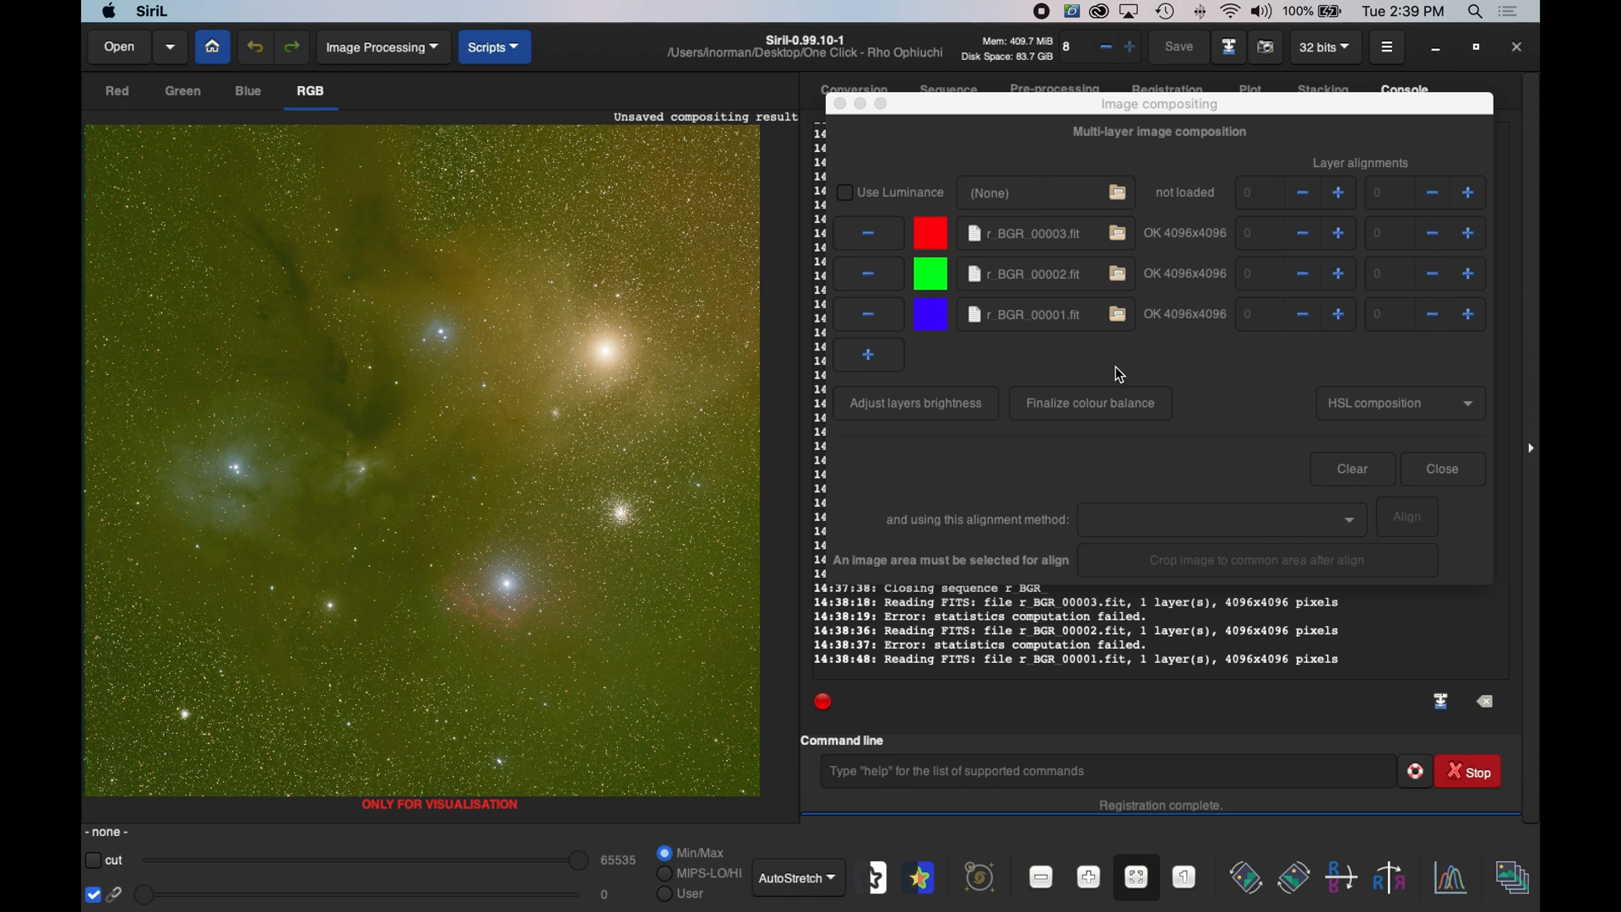
- Start finalizing the composition's colour balance and keep the Color Calibration dialog clear of the image
click(1065, 407)
click(996, 116)
drag(996, 115, 1277, 166)
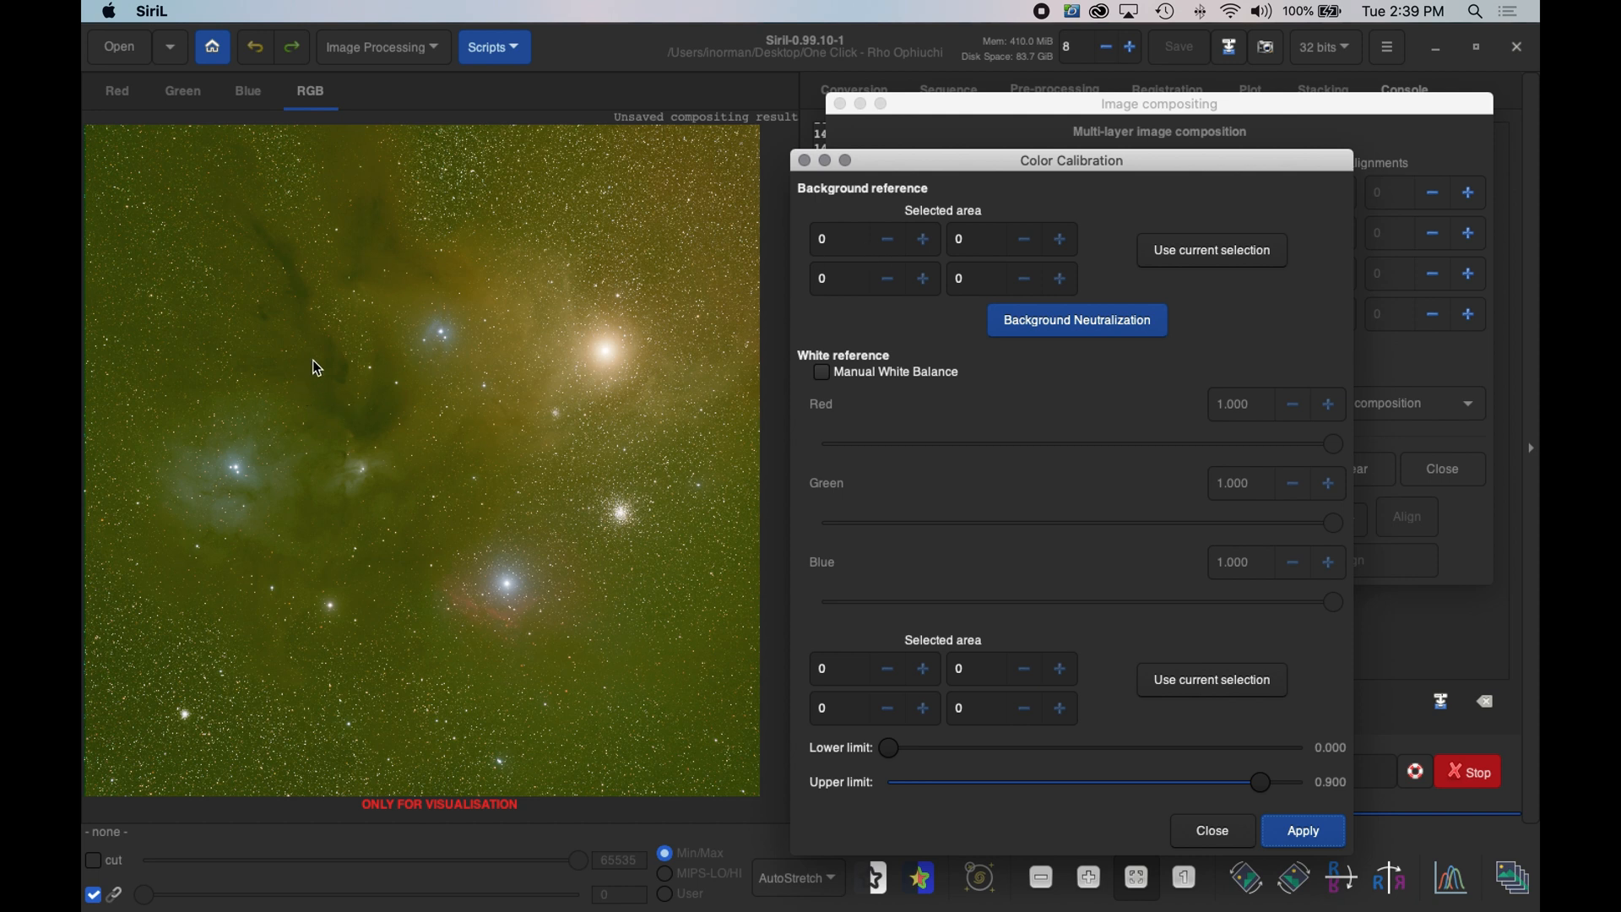
drag(293, 357, 428, 456)
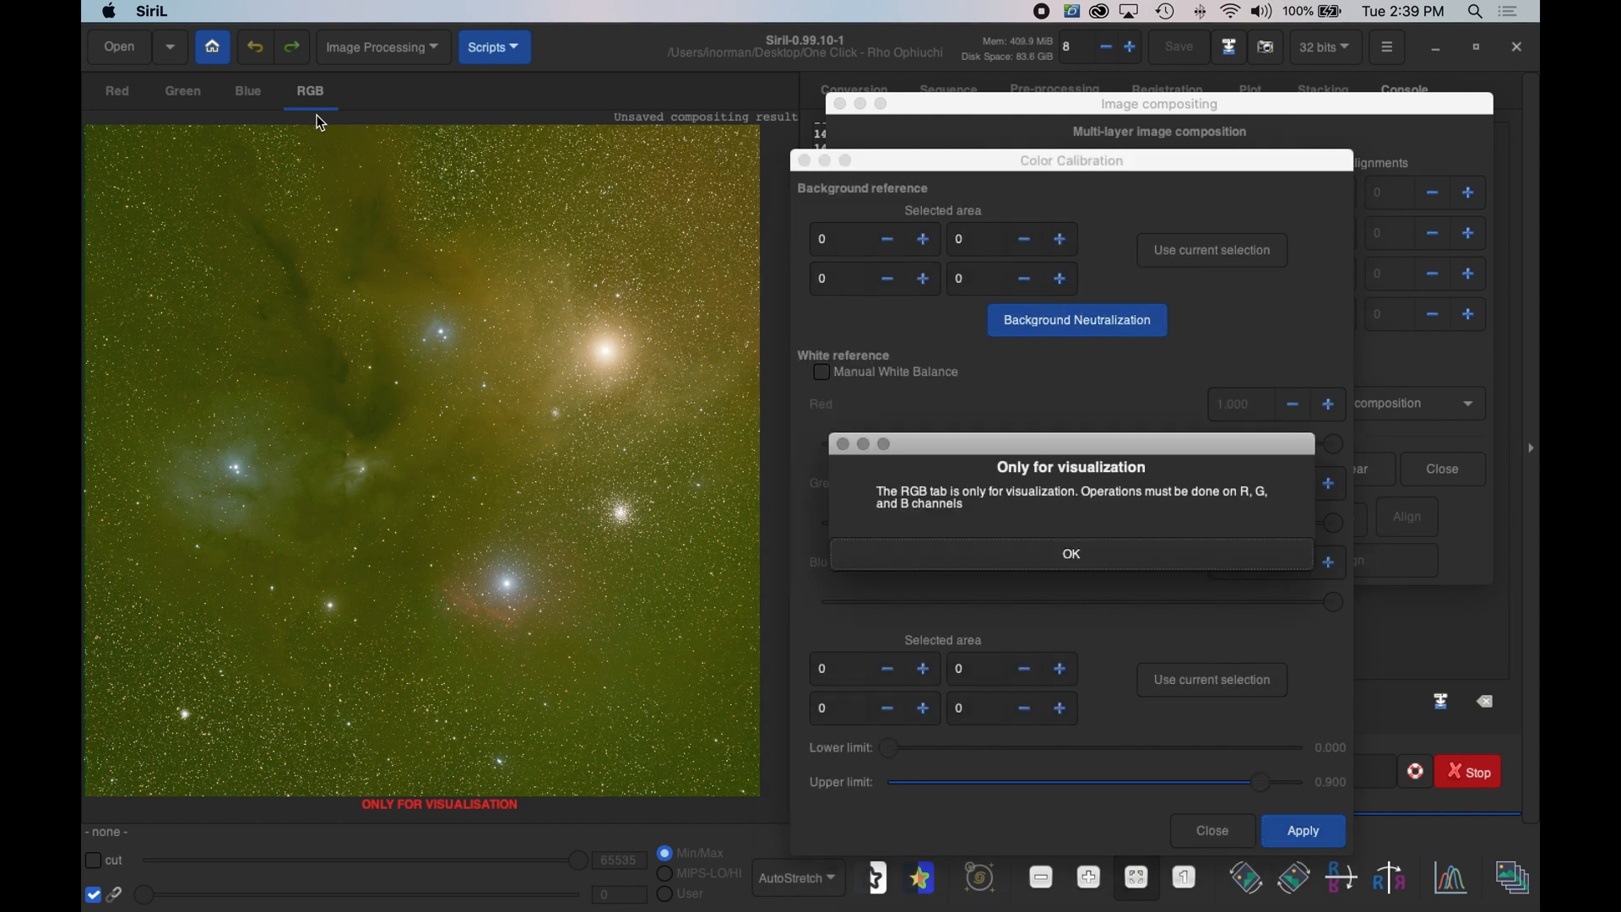
drag(1086, 461, 586, 333)
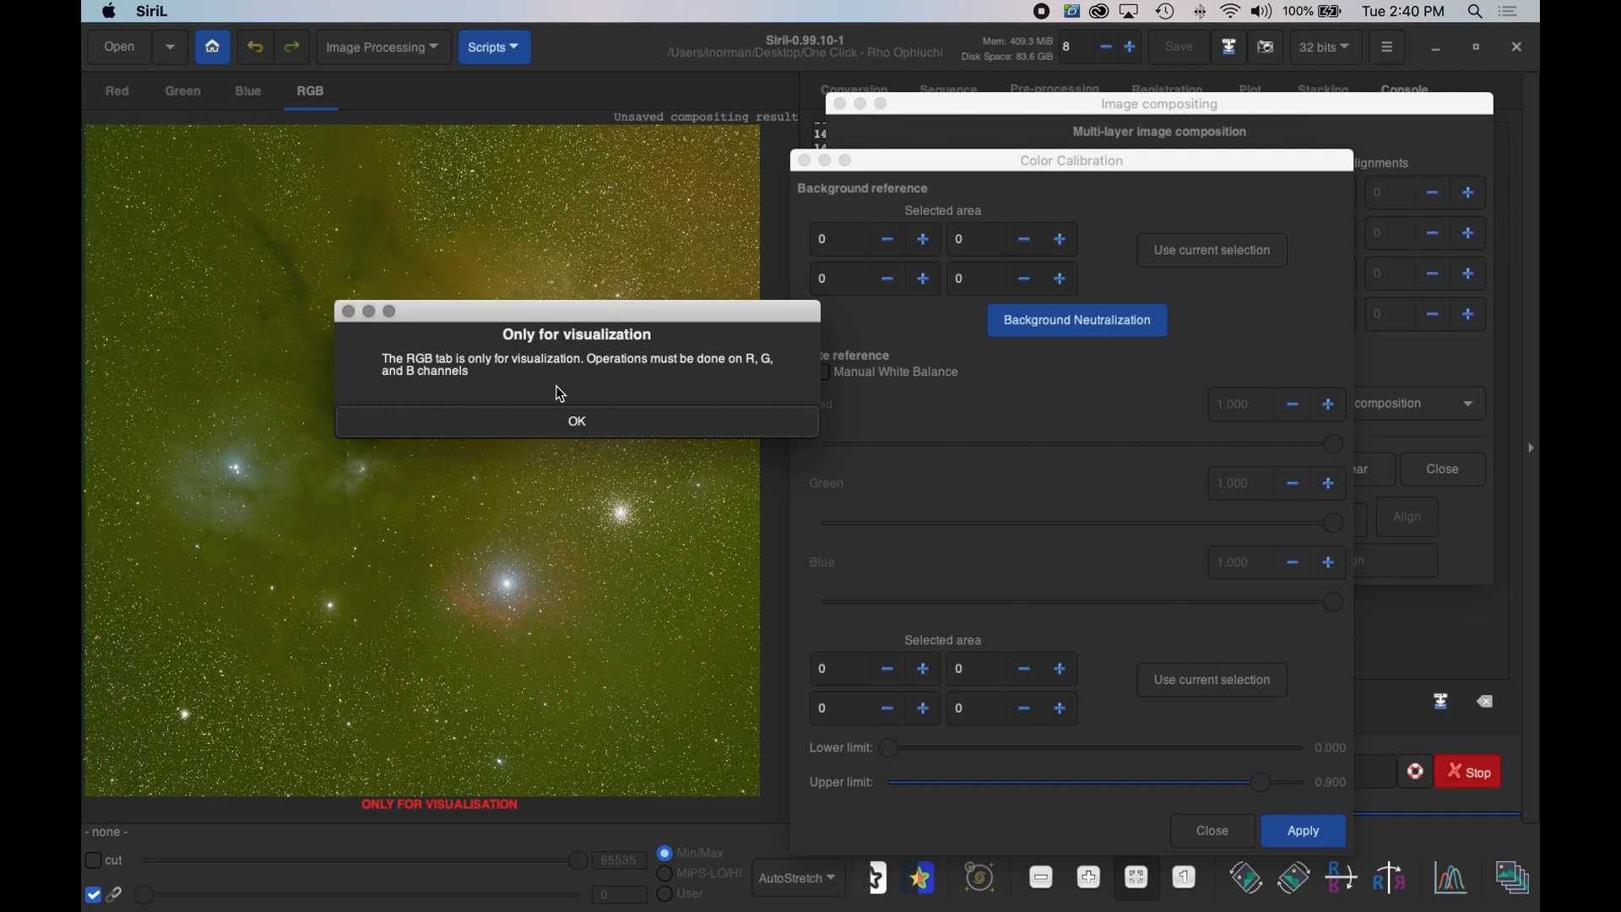
click(579, 426)
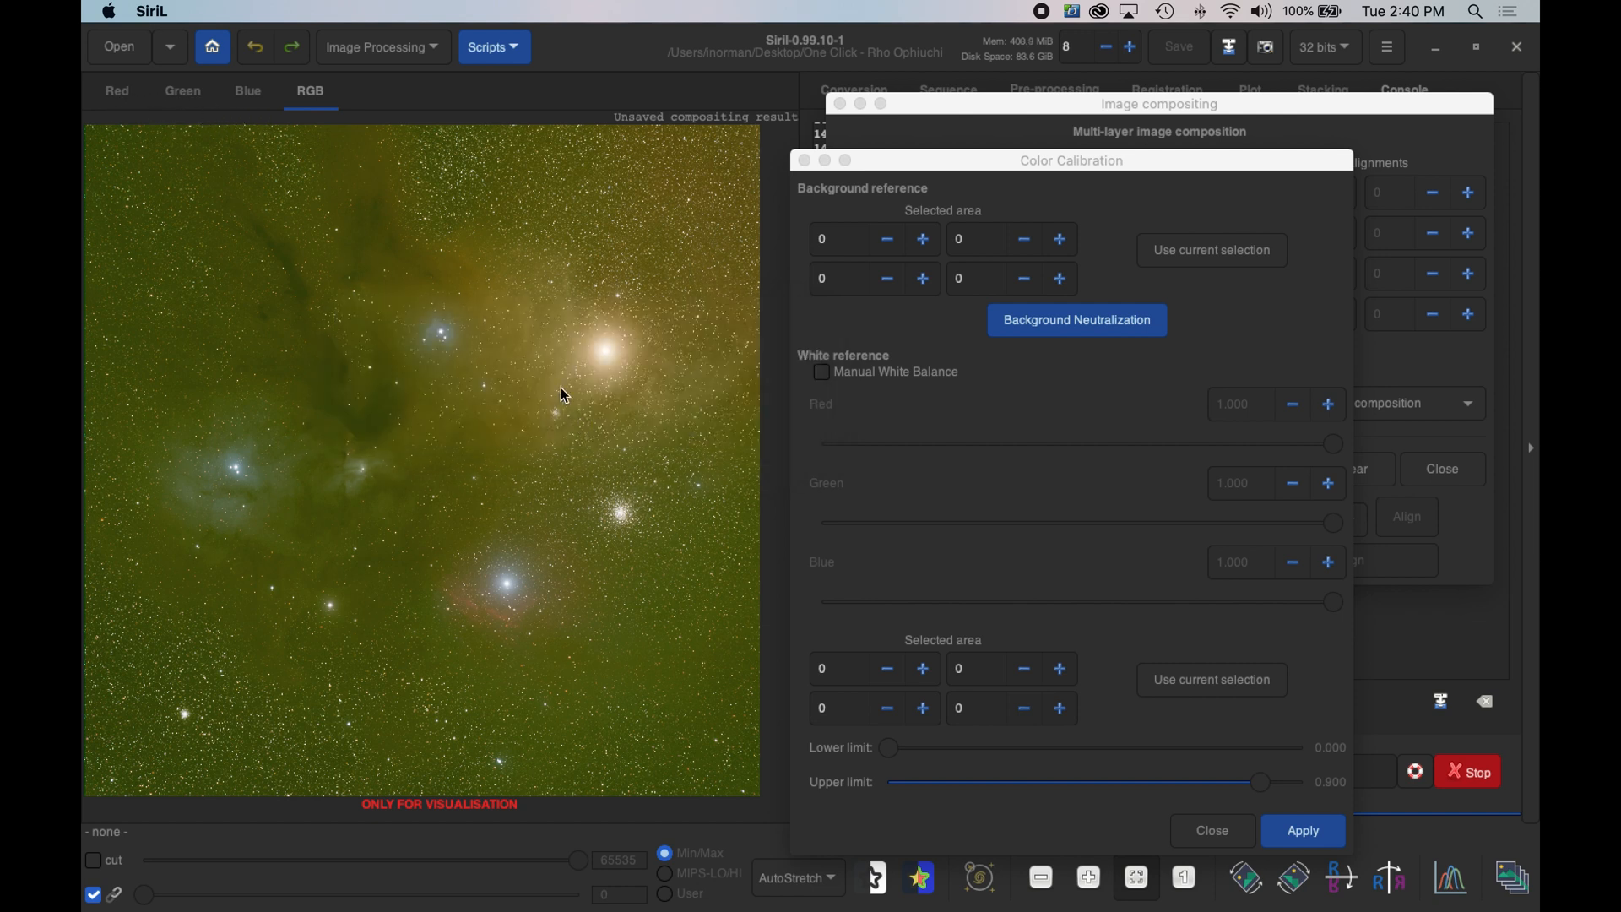
- In the red channel, select a dark nebula area of about 209 x 153 px as background reference and apply Background Neutralization
click(118, 92)
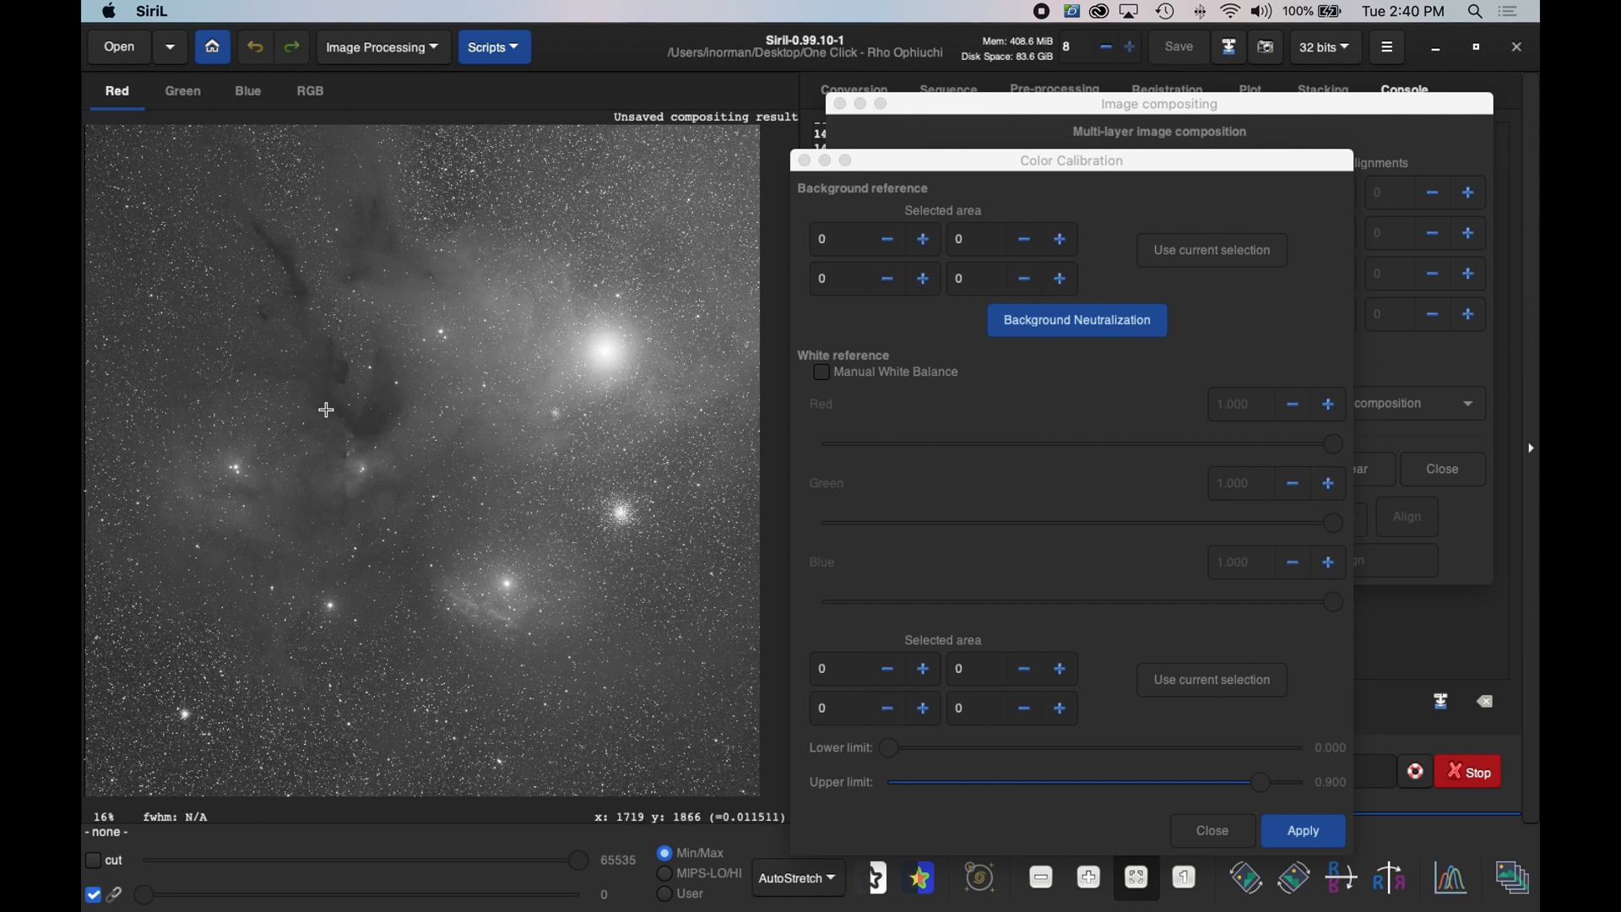
drag(316, 392, 351, 417)
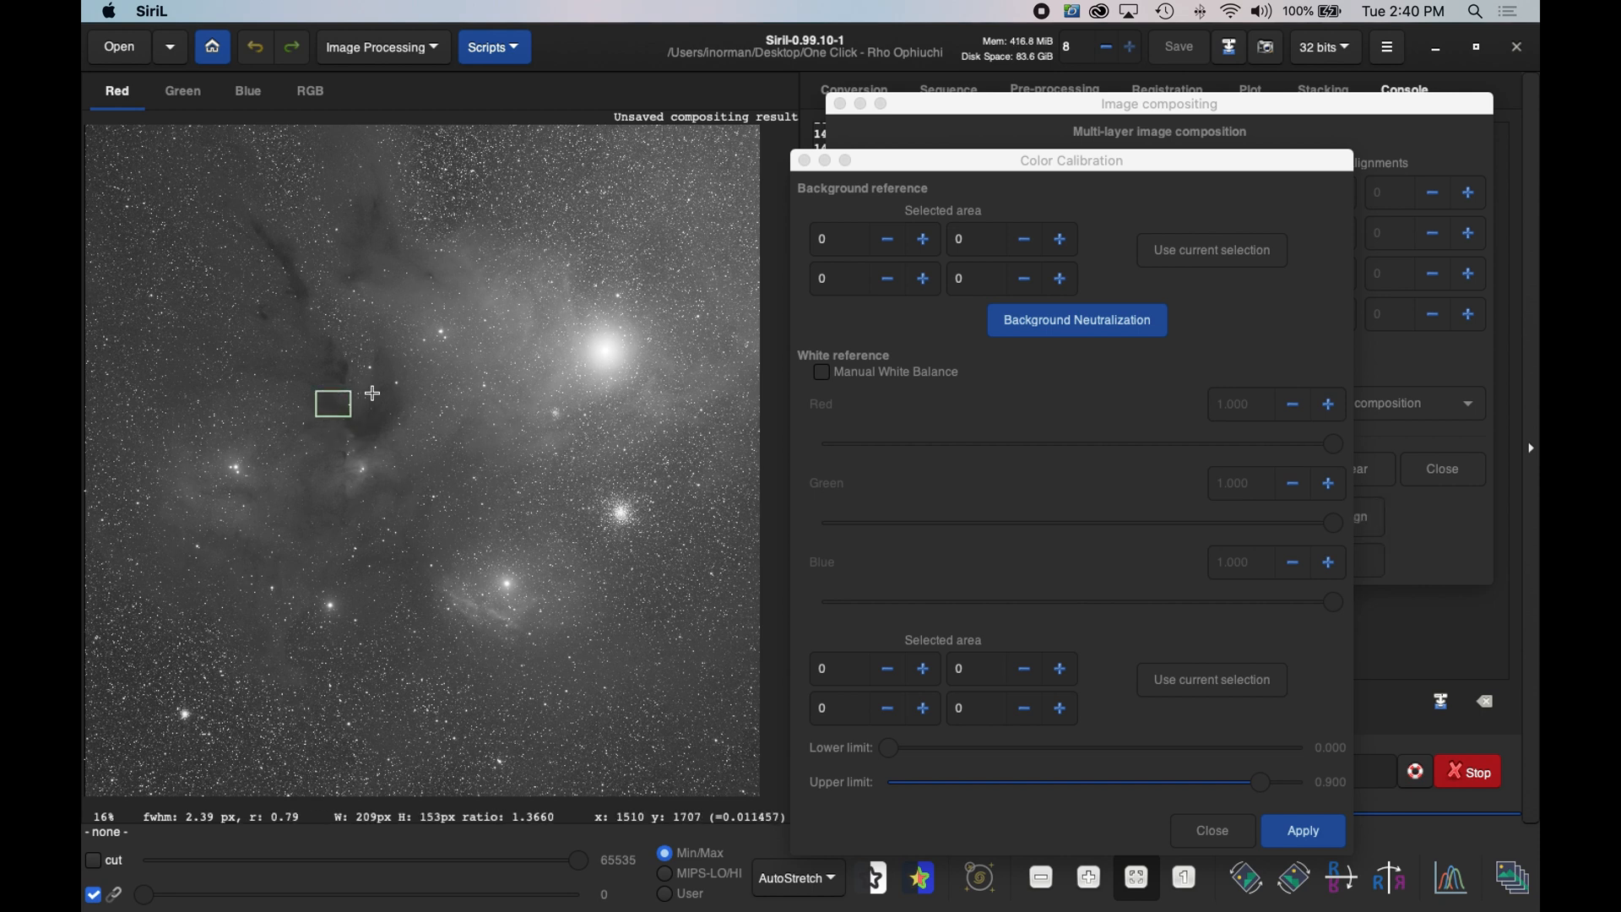
click(1064, 166)
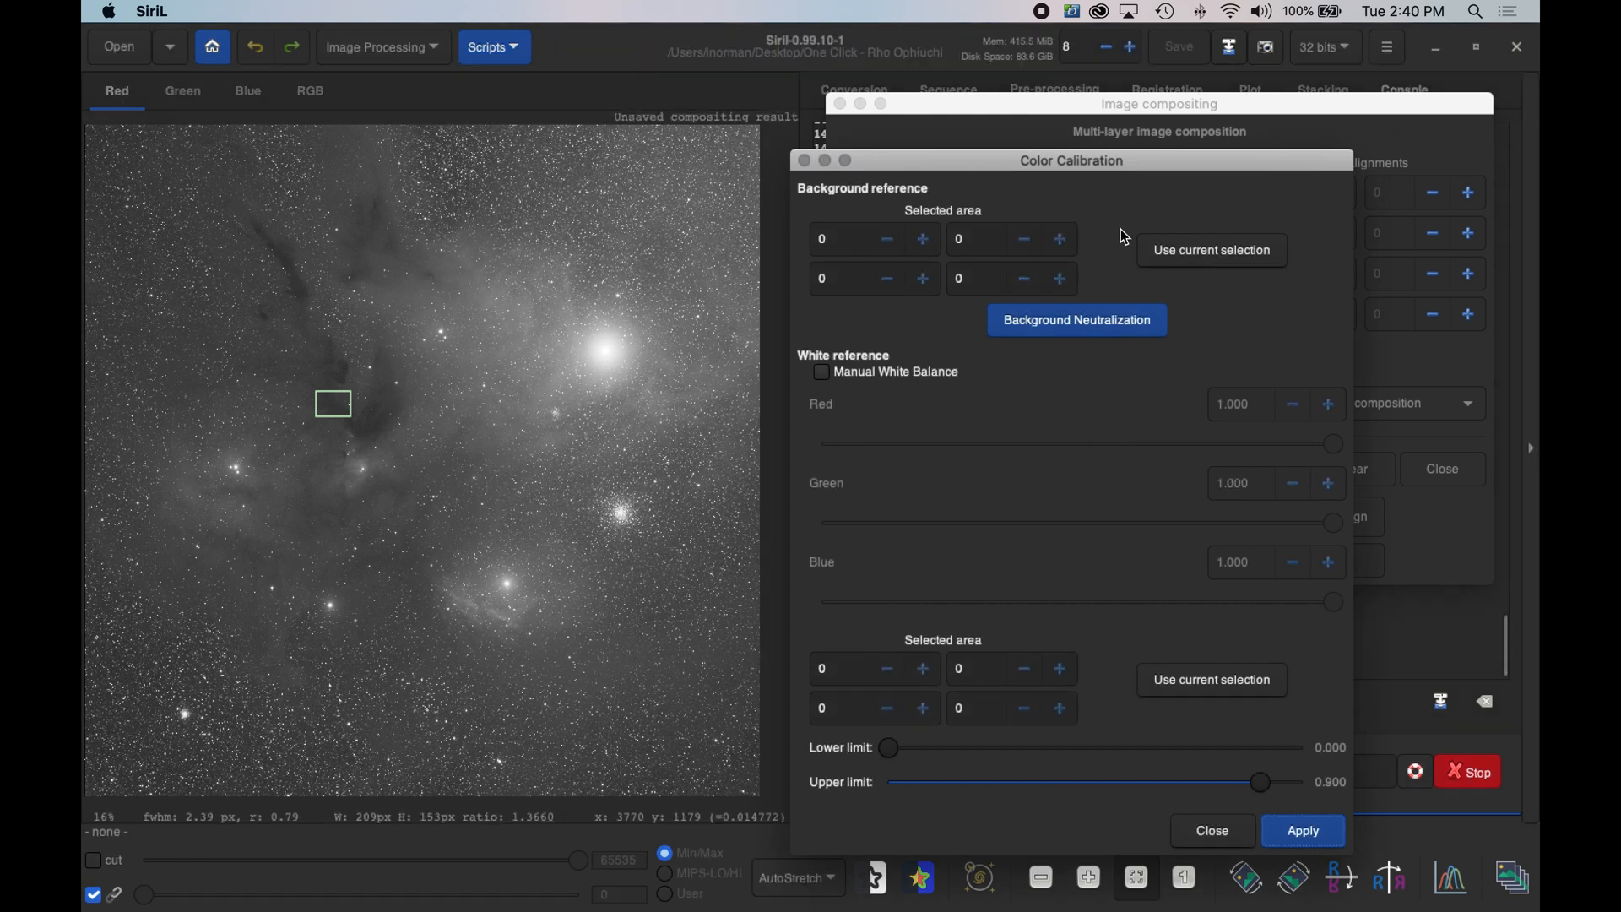
click(1208, 248)
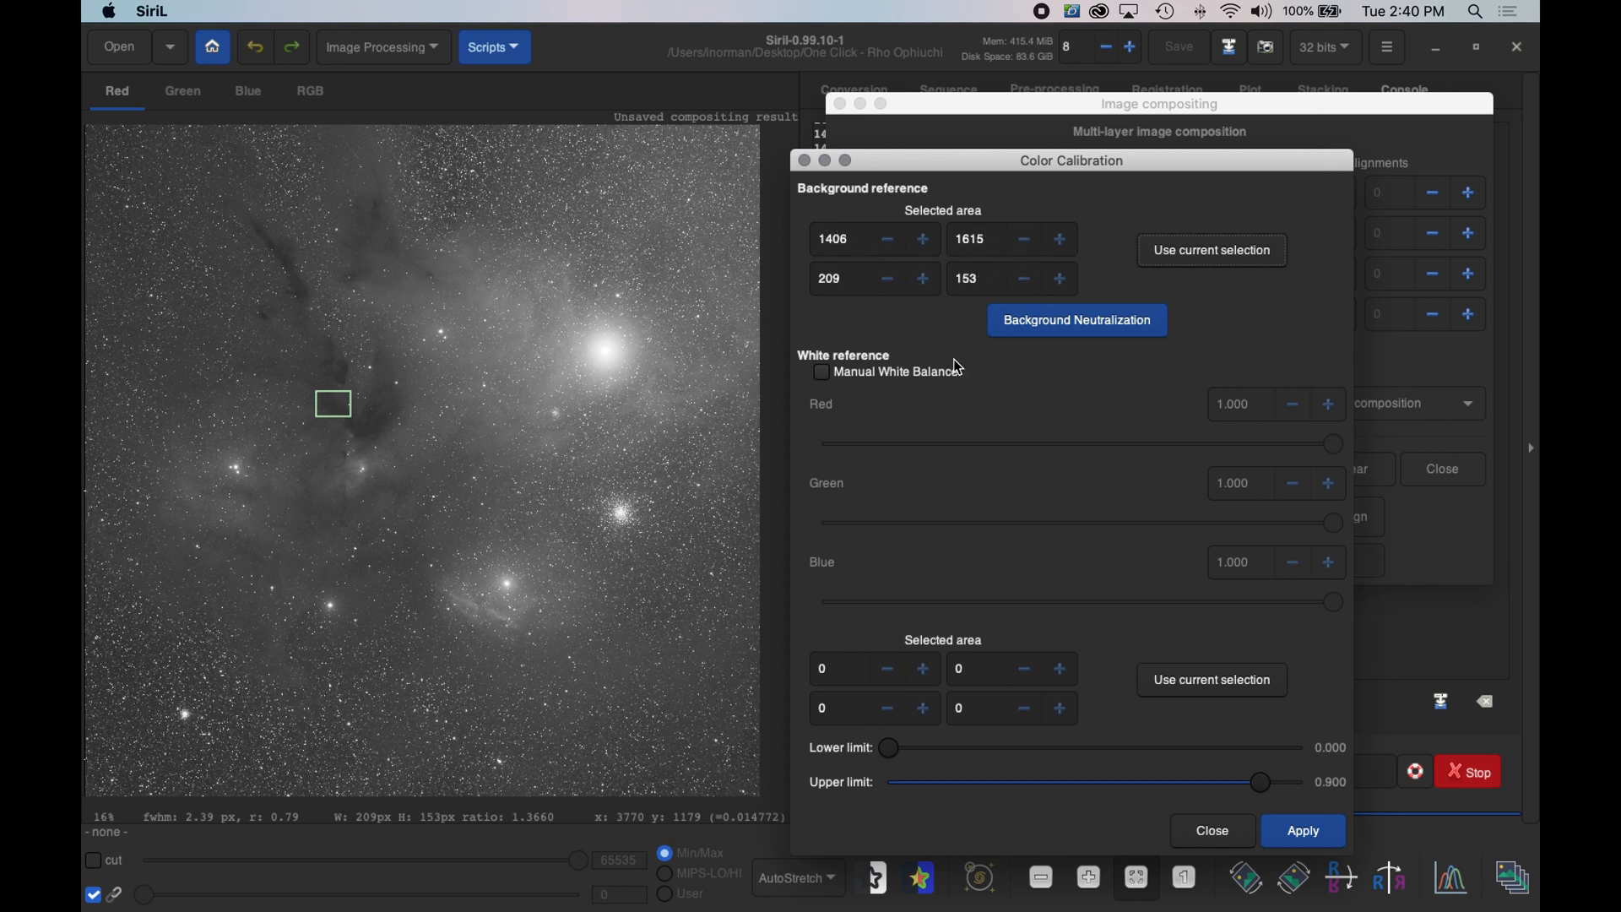
click(1066, 329)
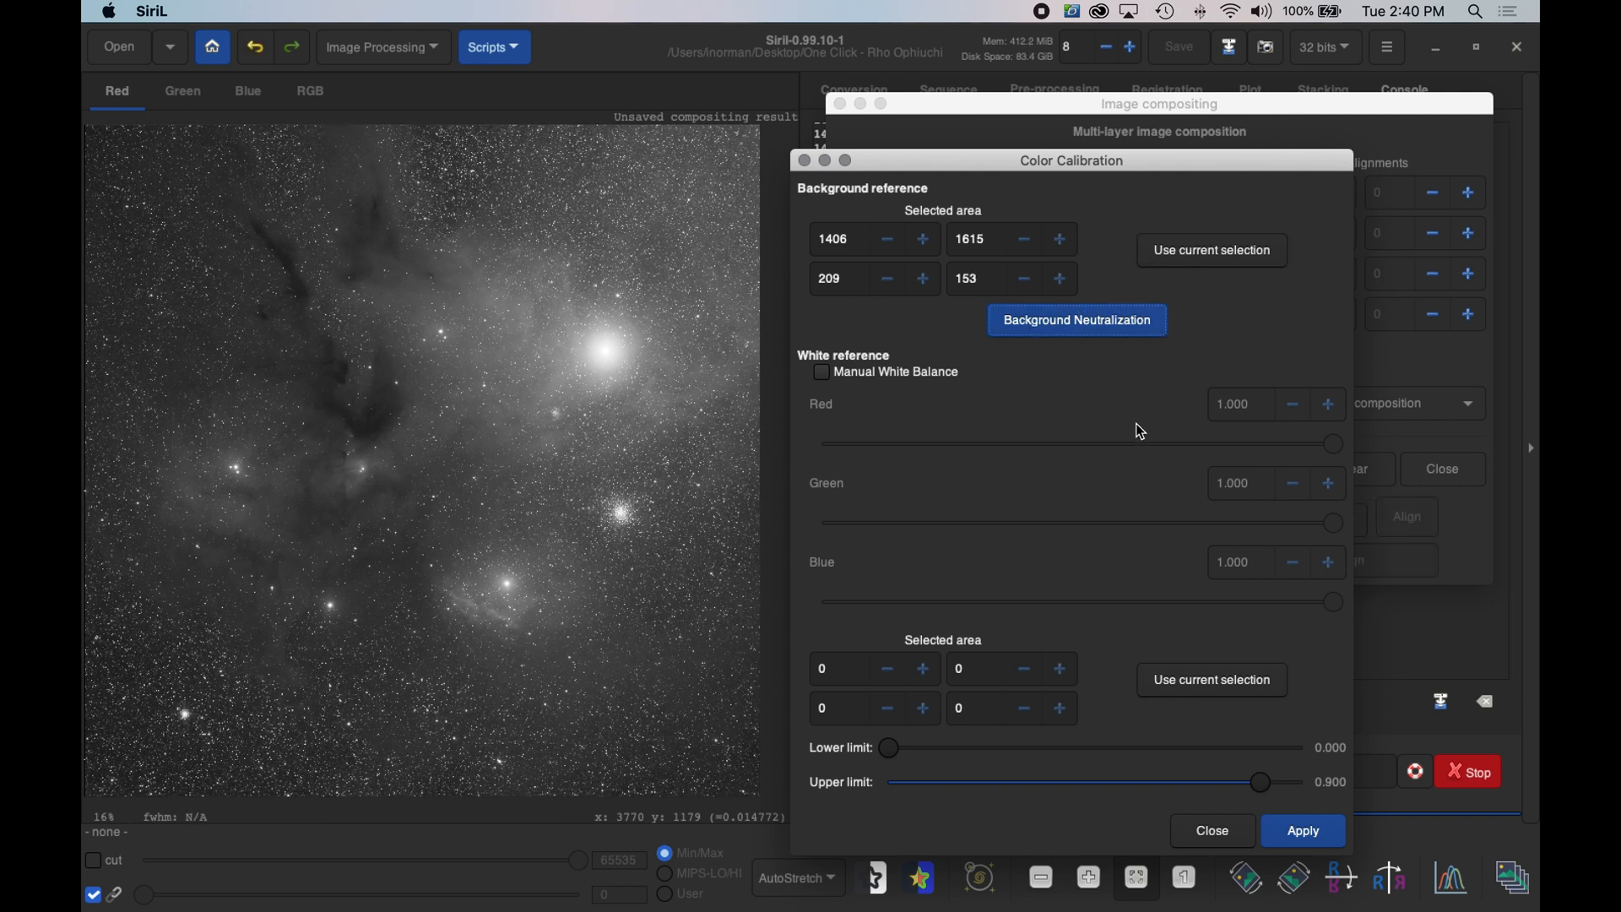
- Return to the combined RGB view and close the Color Calibration and Image compositing dialogs
click(314, 93)
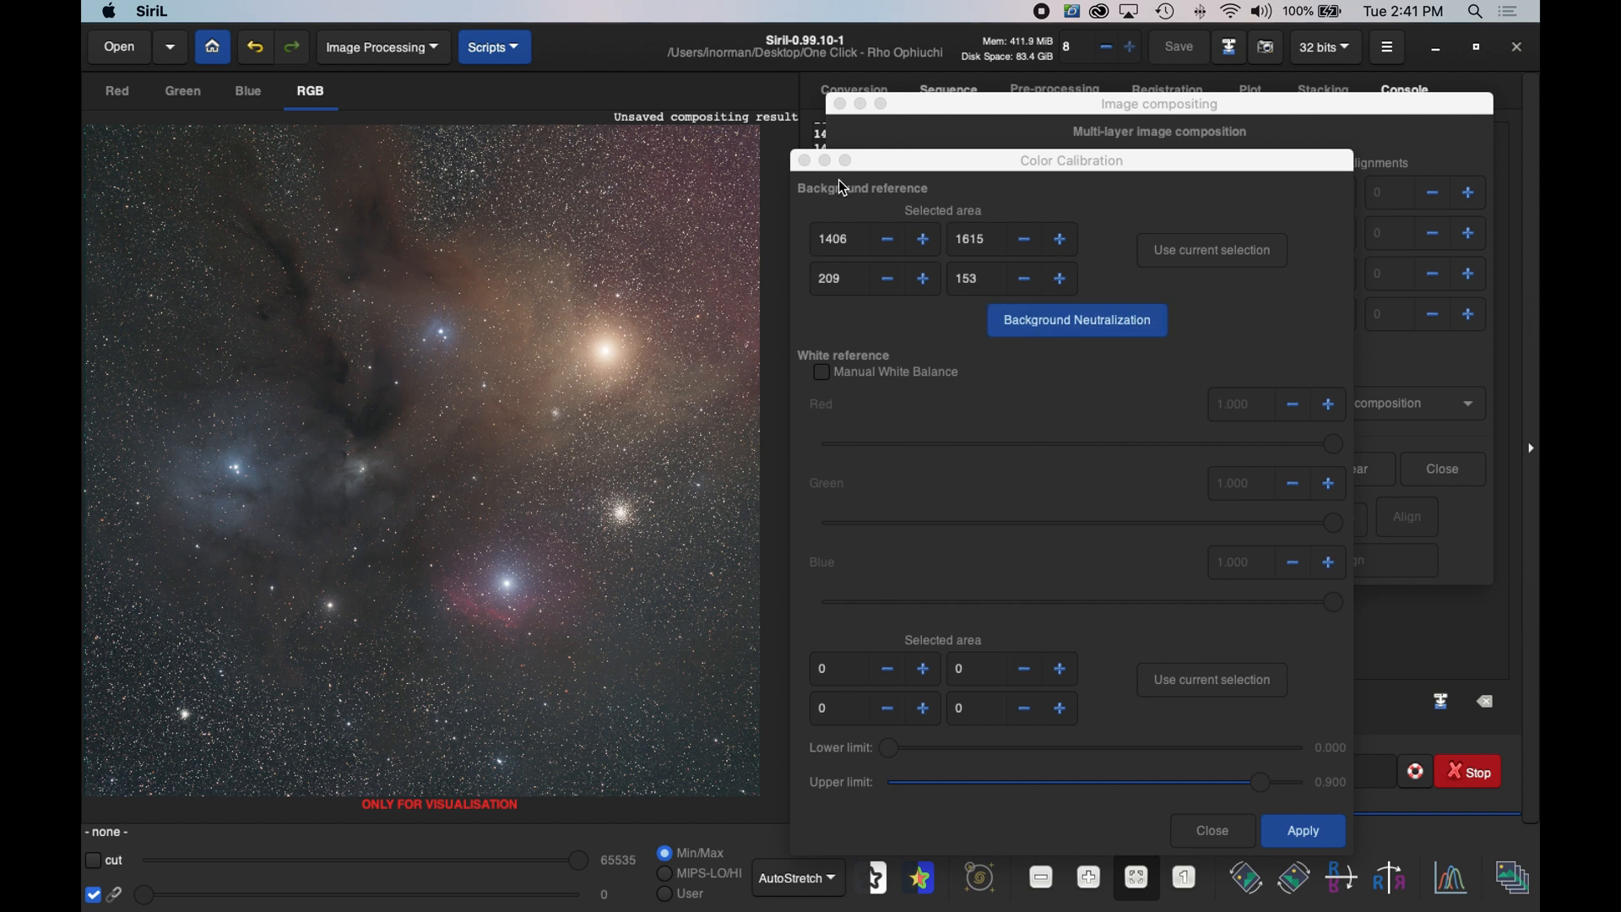
click(804, 161)
drag(1126, 113, 1085, 124)
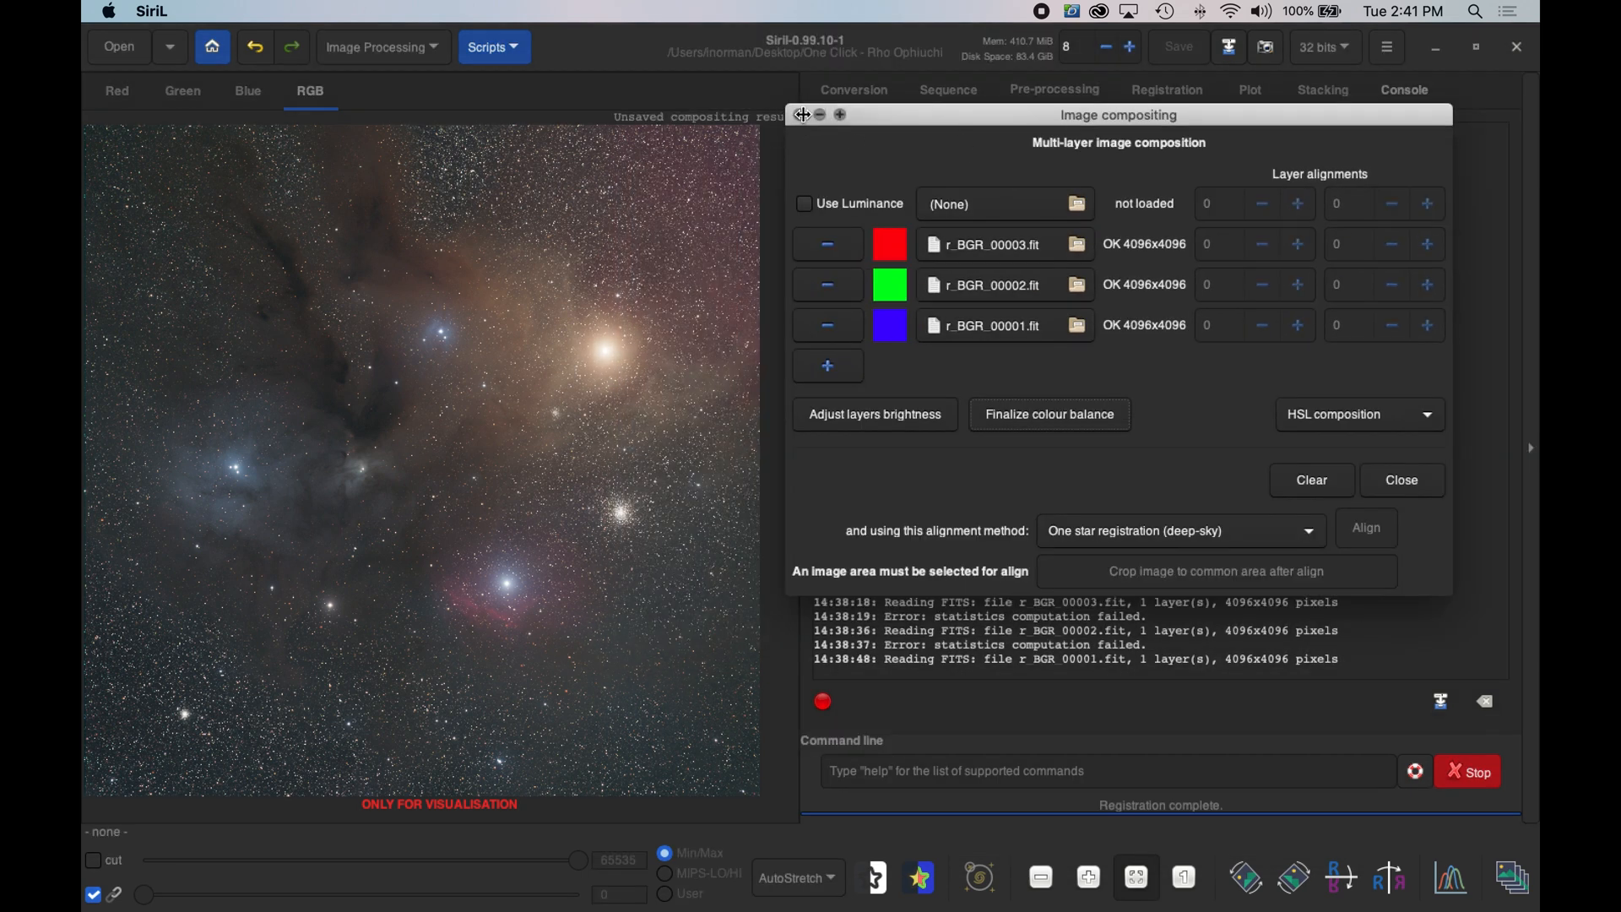
click(804, 115)
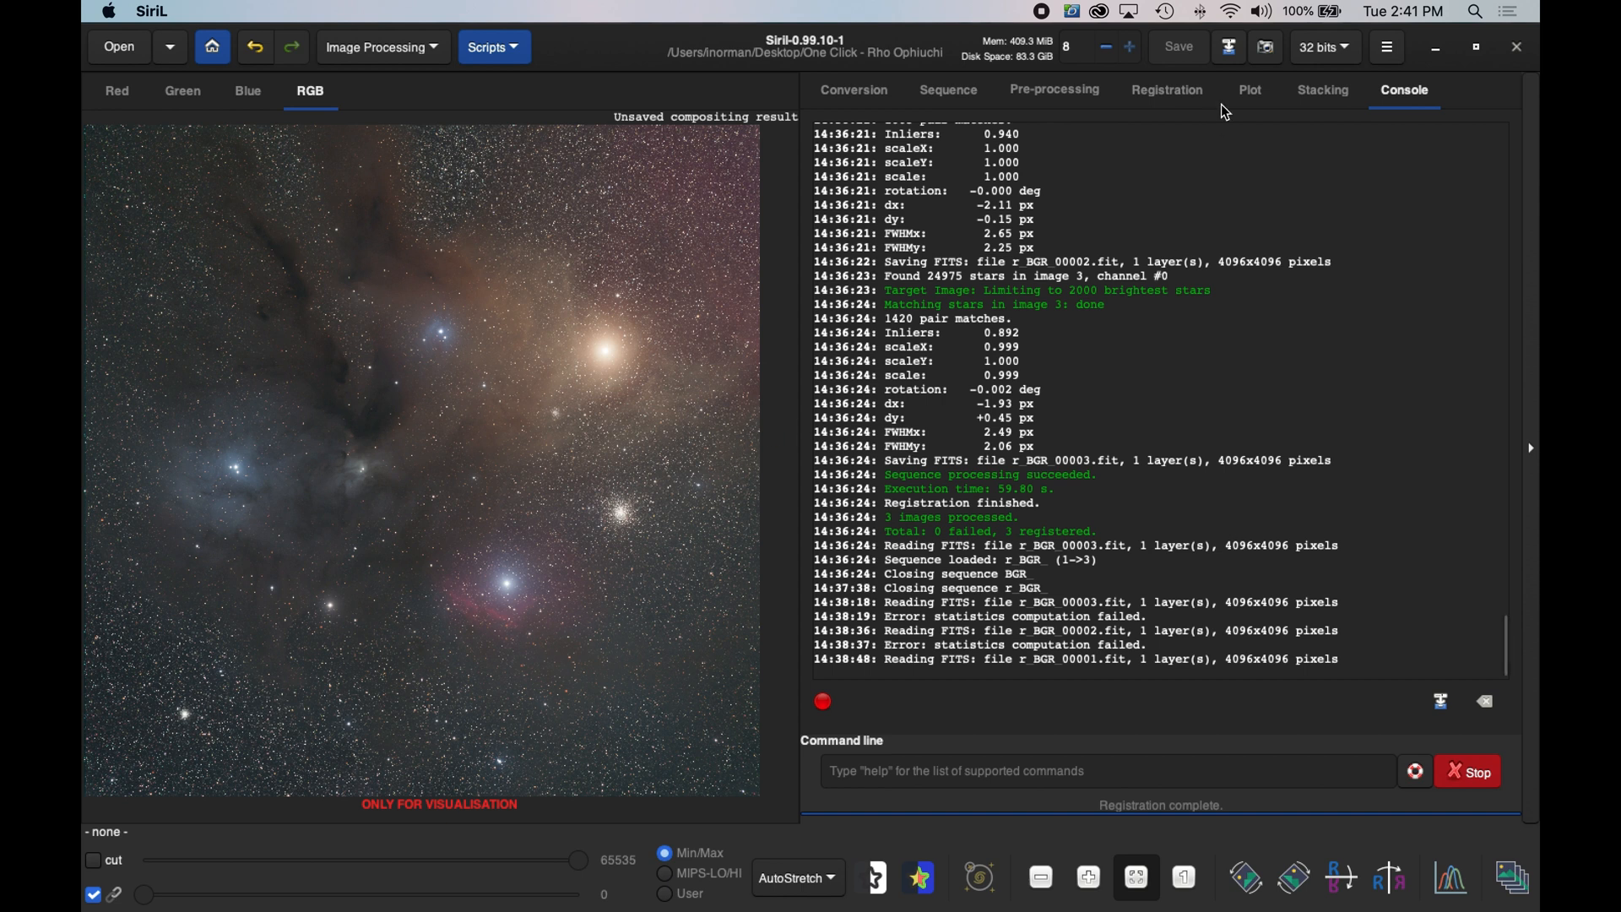
- Save the composite as rgb-stacked.tif, a 32-bit floating point TIFF without compression, despite the non-linear viewer mode
click(1233, 53)
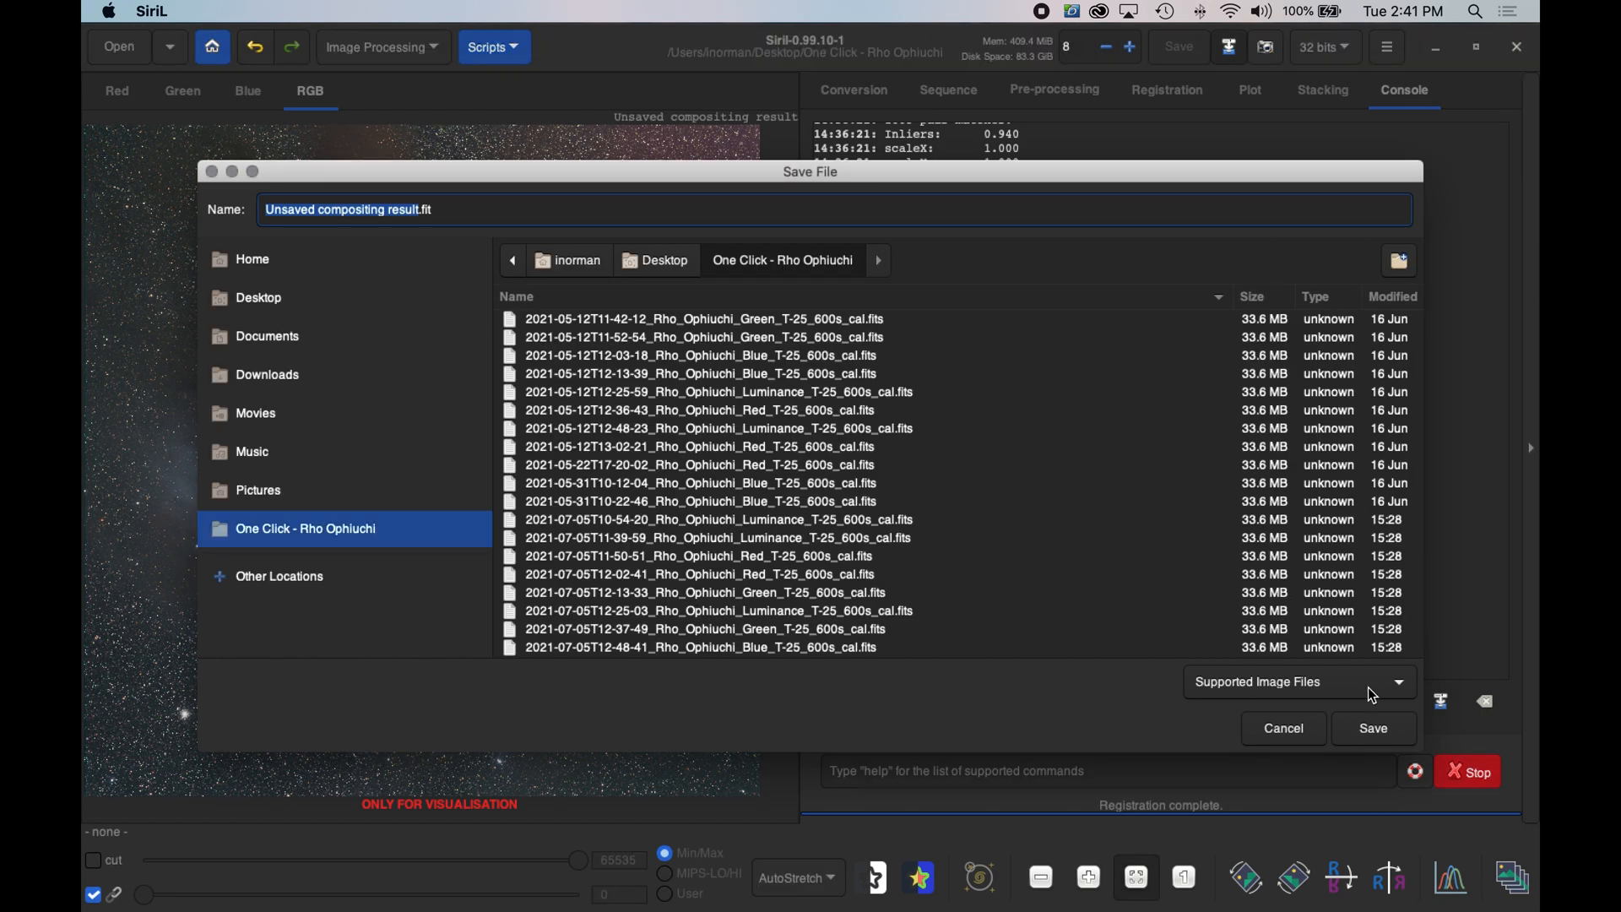
click(1369, 695)
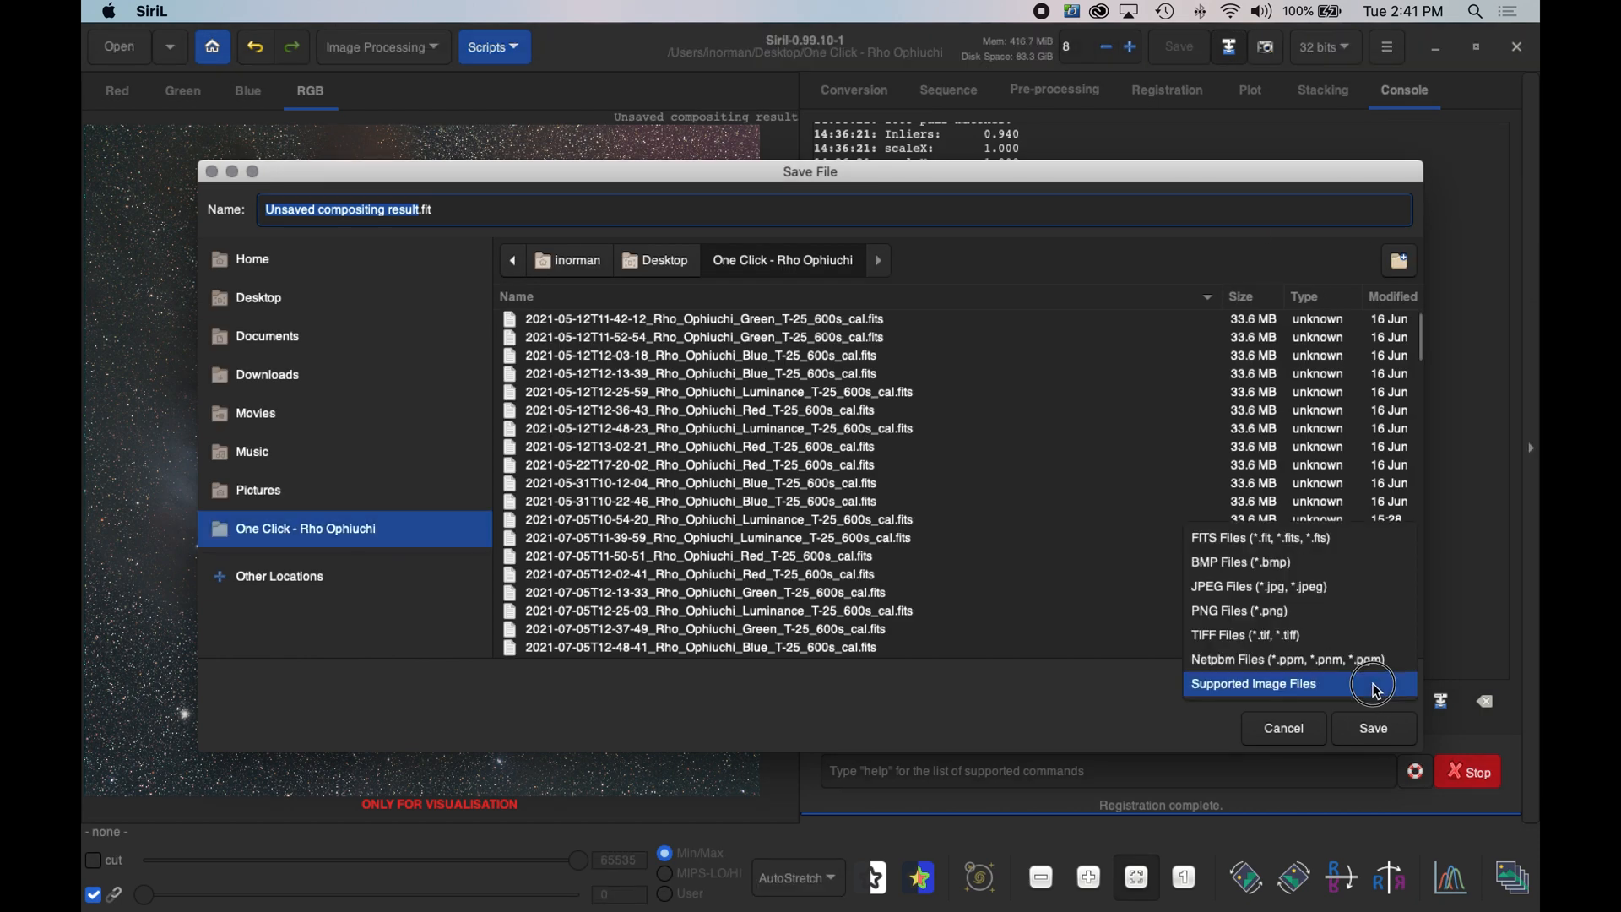
click(1302, 642)
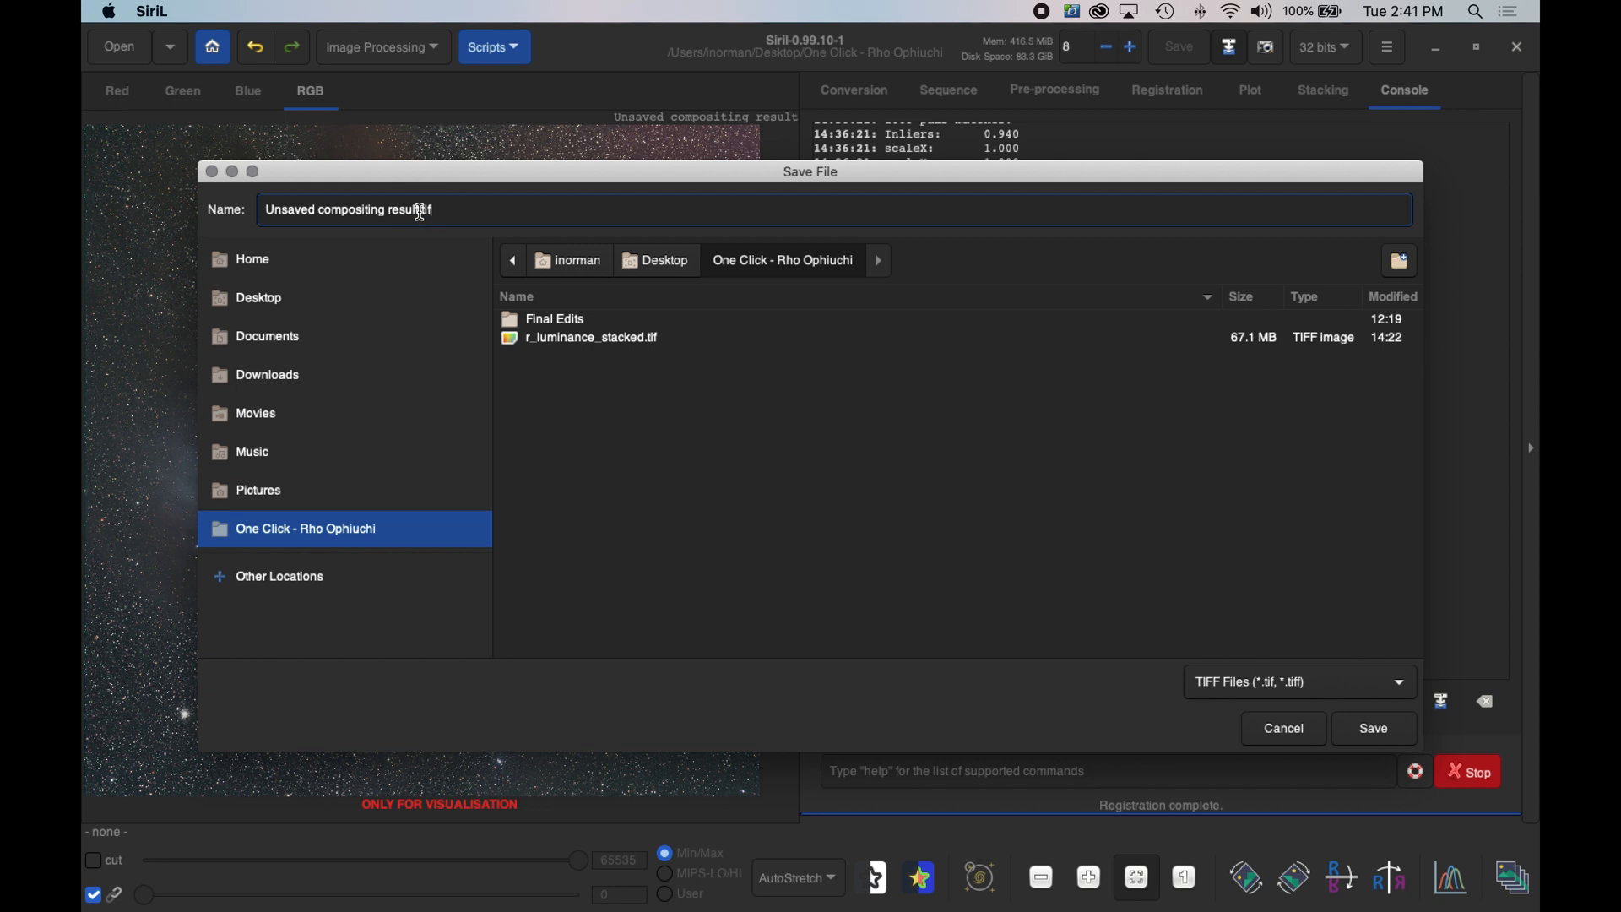
drag(421, 212, 138, 220)
text(rg)
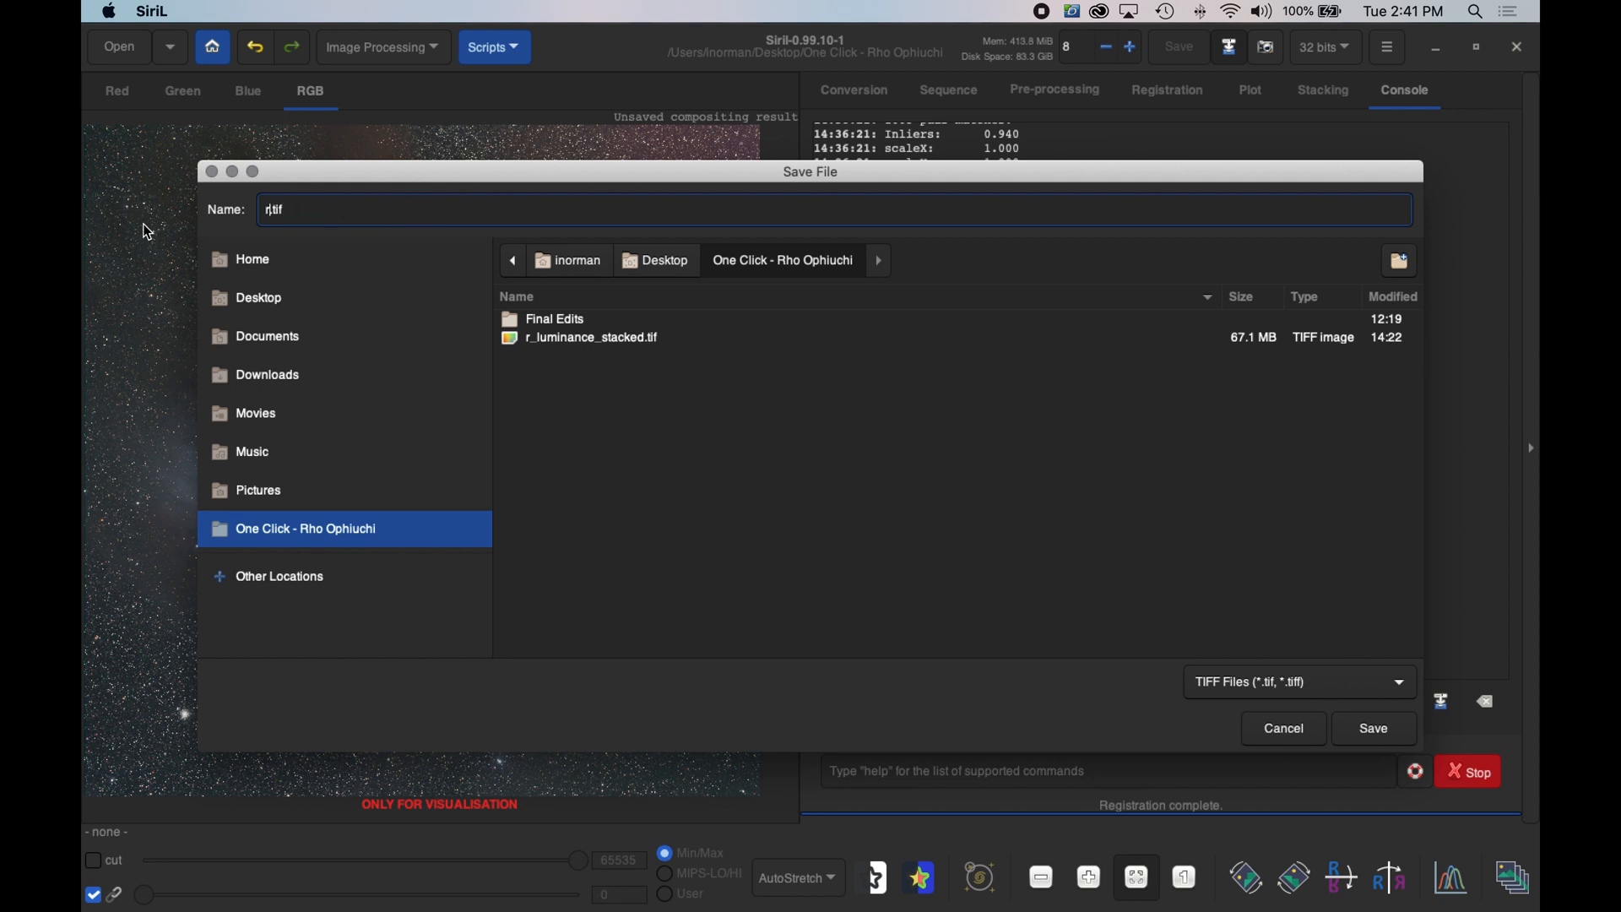
text(b-stacked)
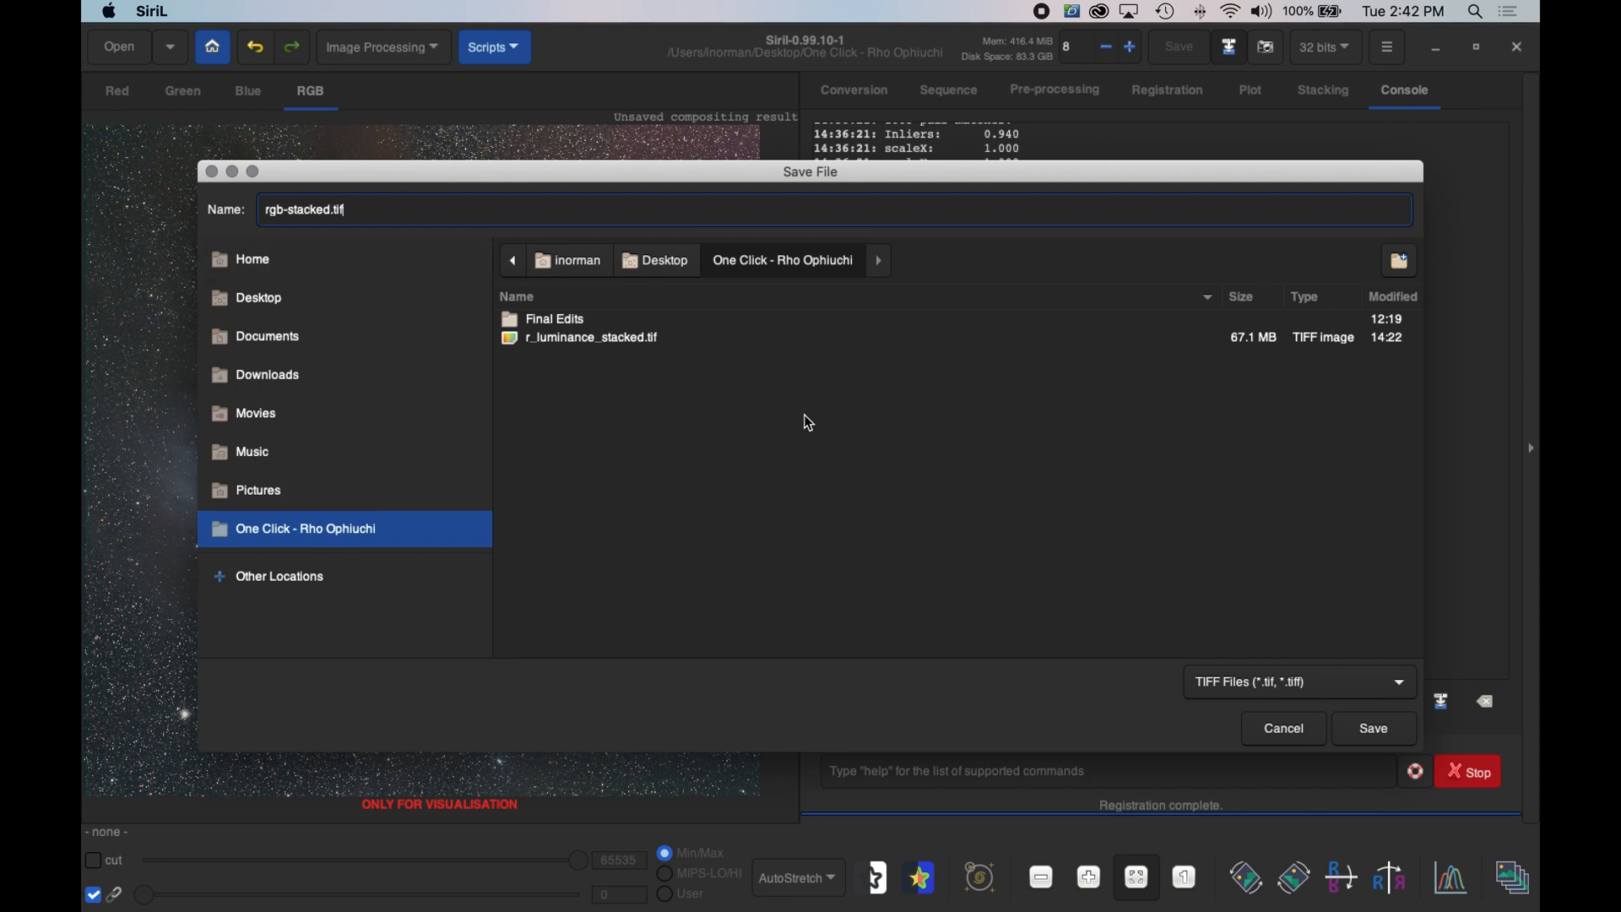
click(1376, 726)
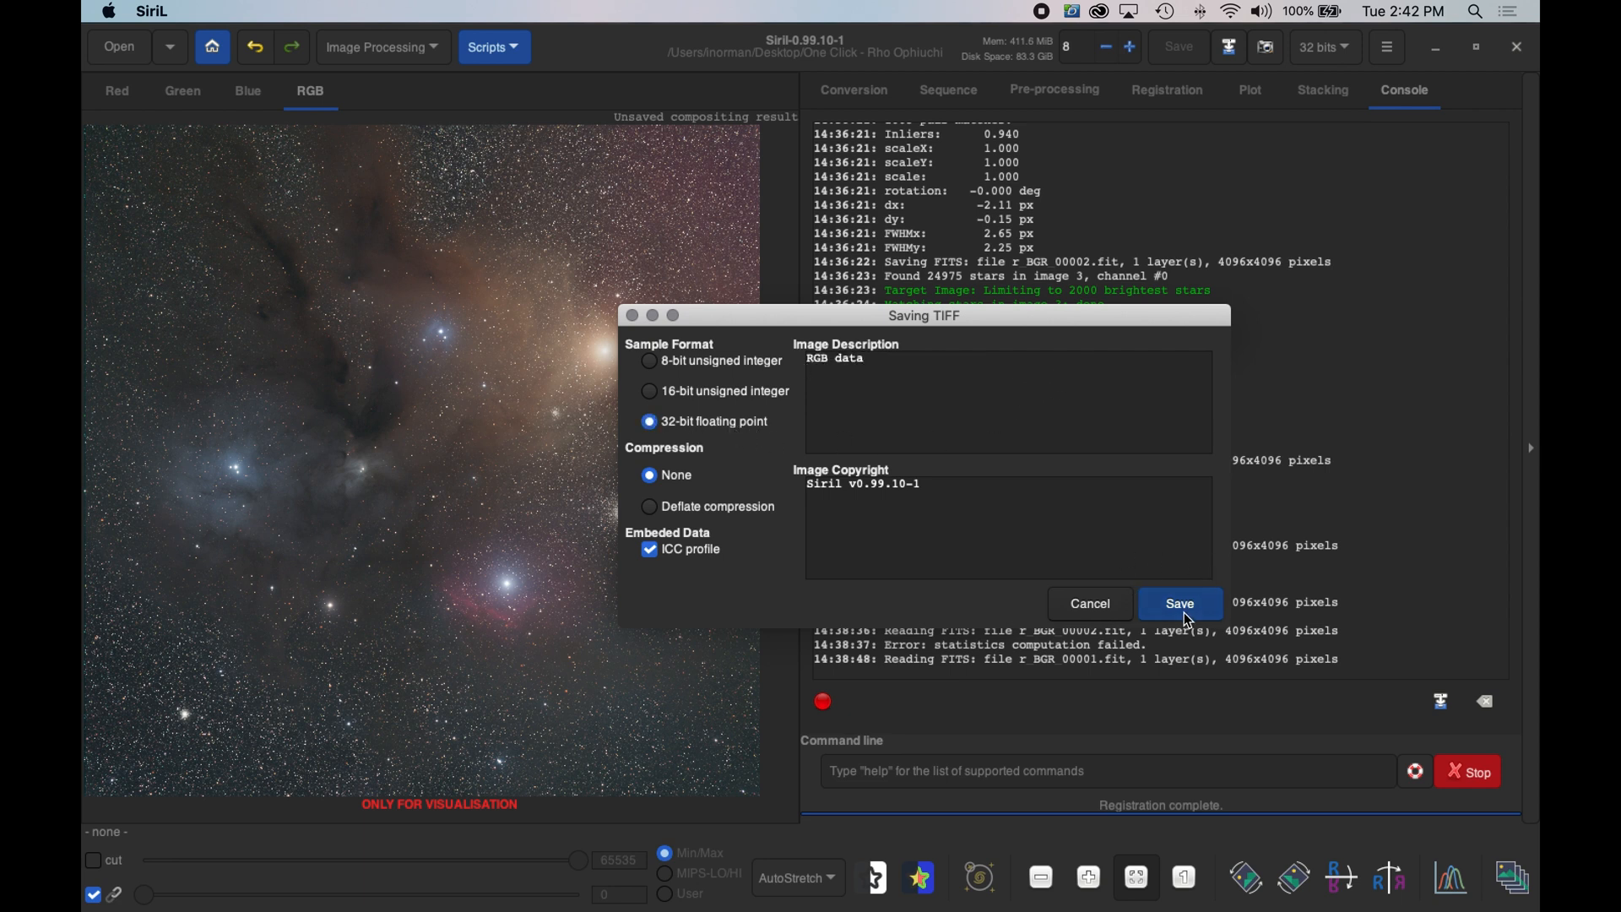
click(1188, 619)
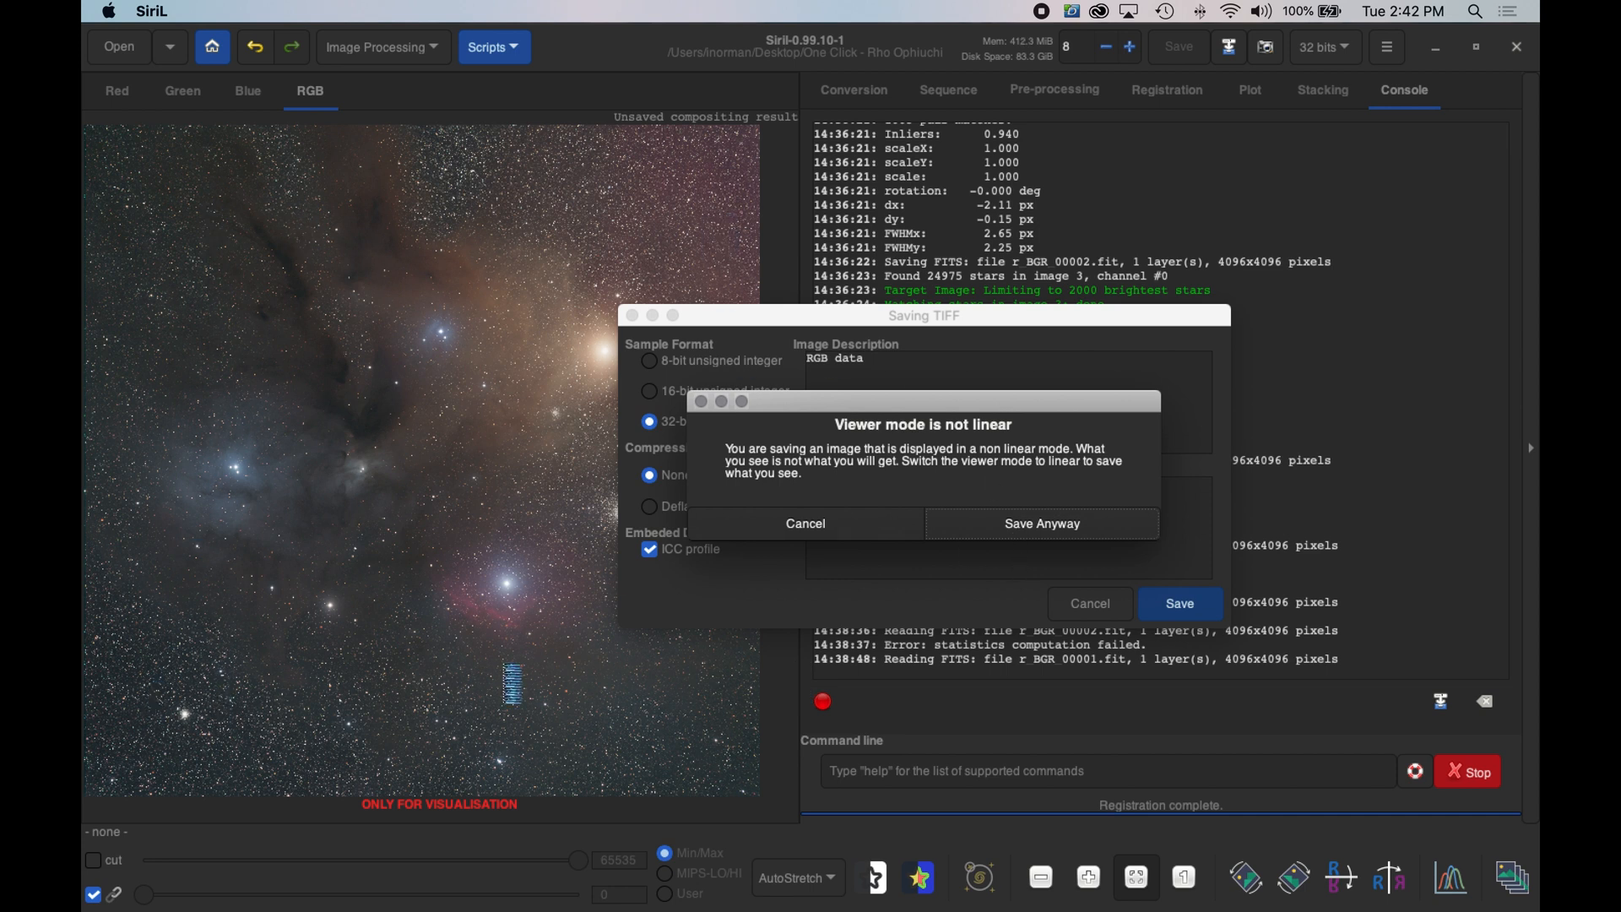
click(1044, 530)
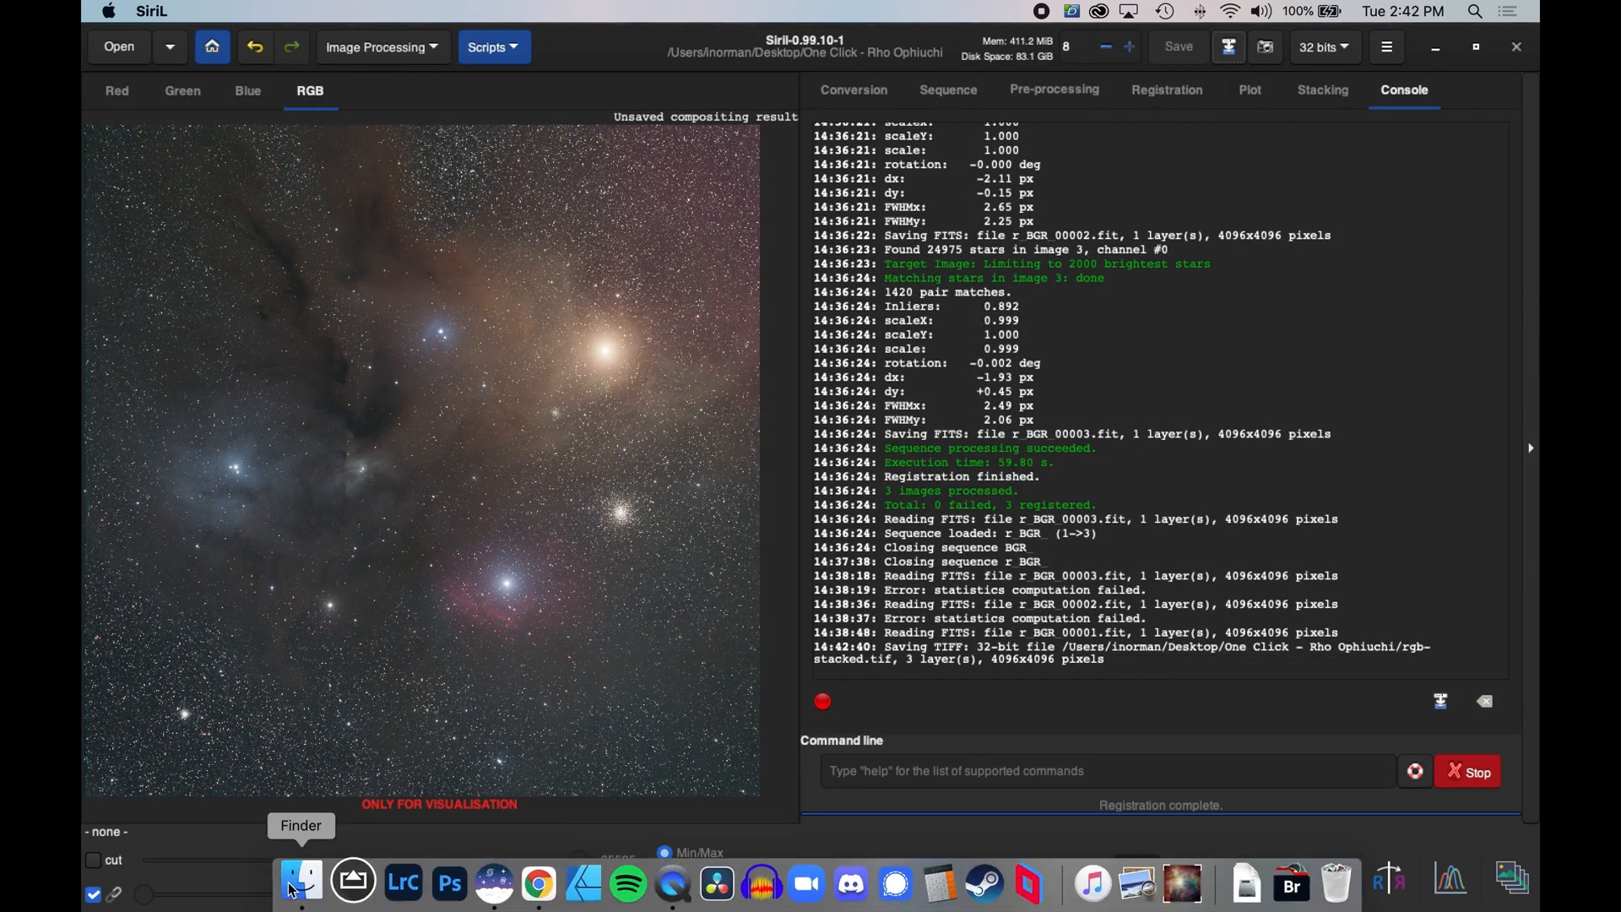
- Switch to Finder and look at r_luminance_stacked.tif and rgb-stacked.tif in the One Click - Rho Ophiuchi folder
click(303, 888)
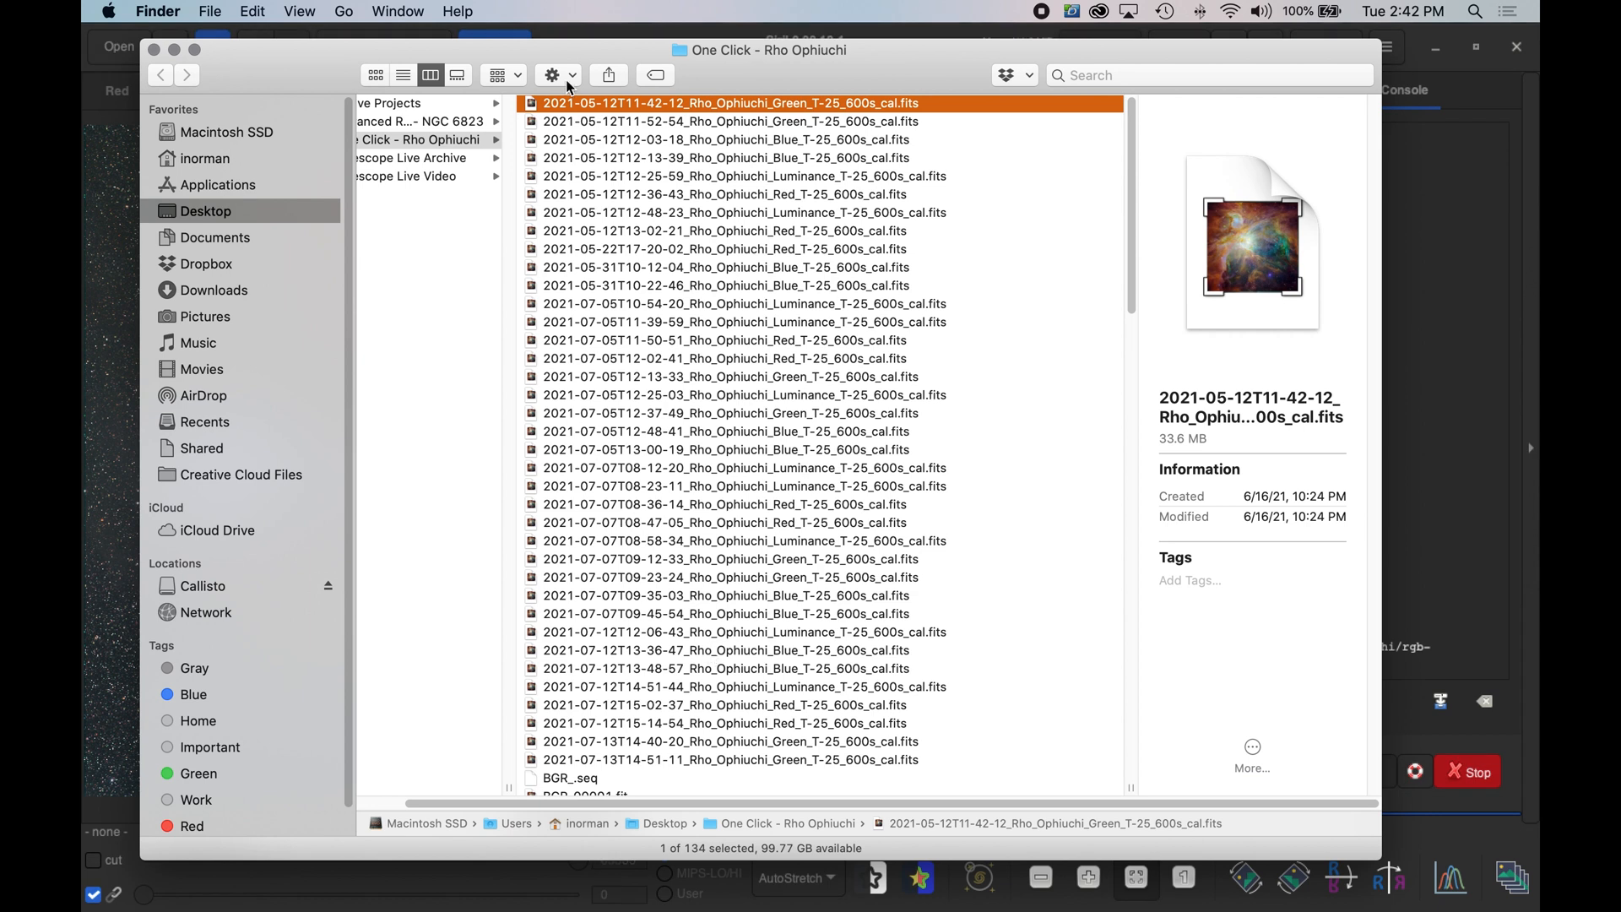
drag(1138, 216, 1165, 749)
drag(1157, 670, 1144, 708)
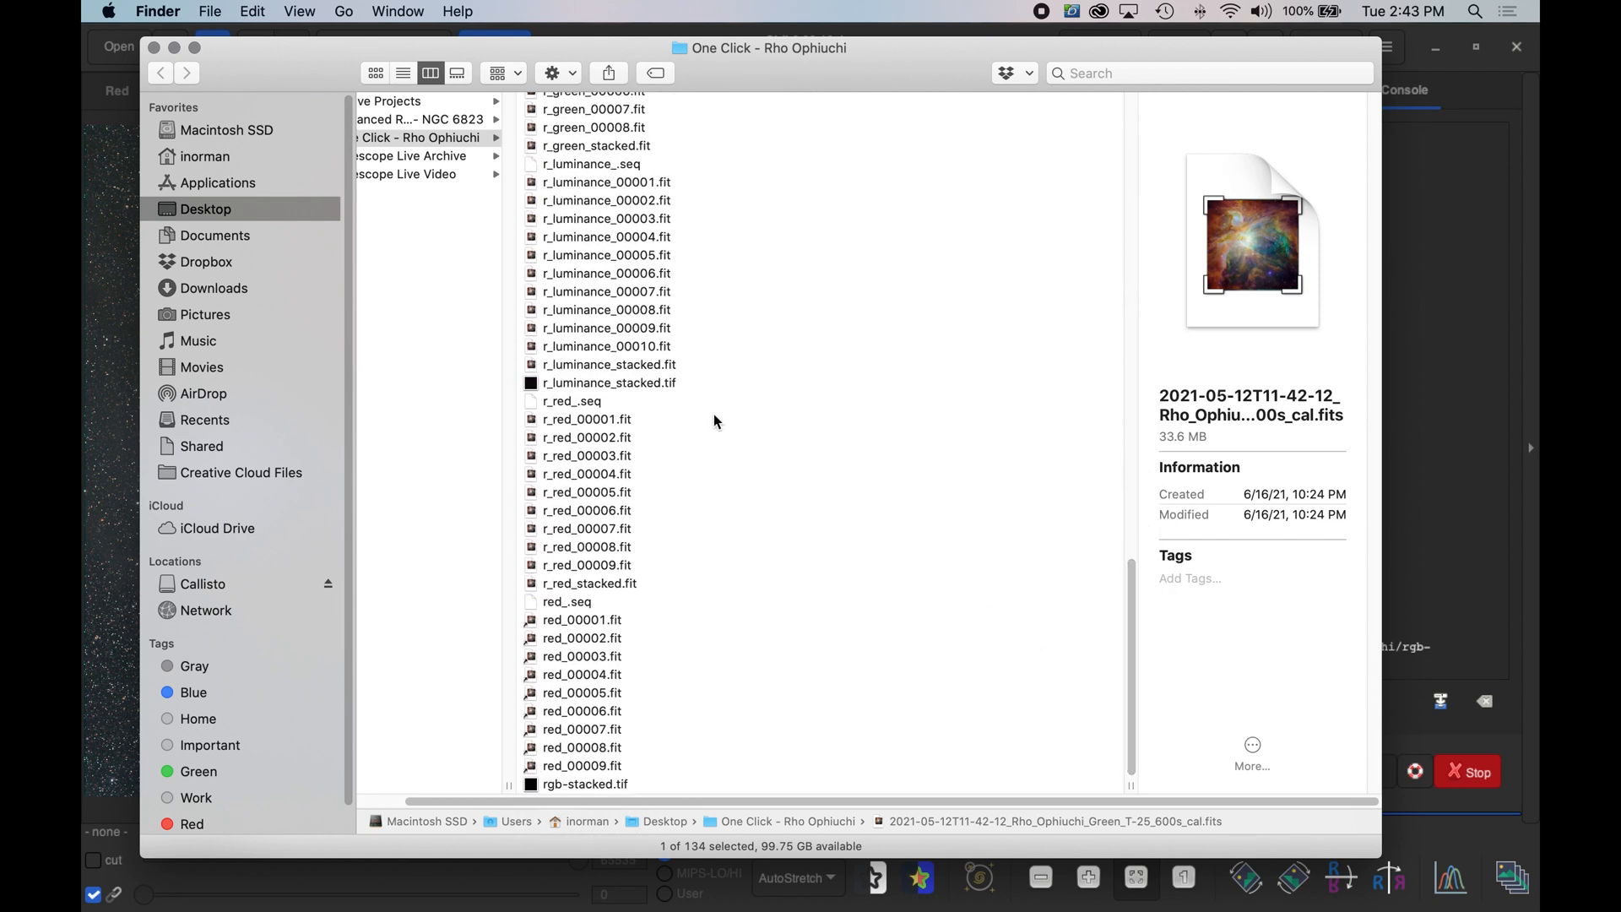
click(662, 383)
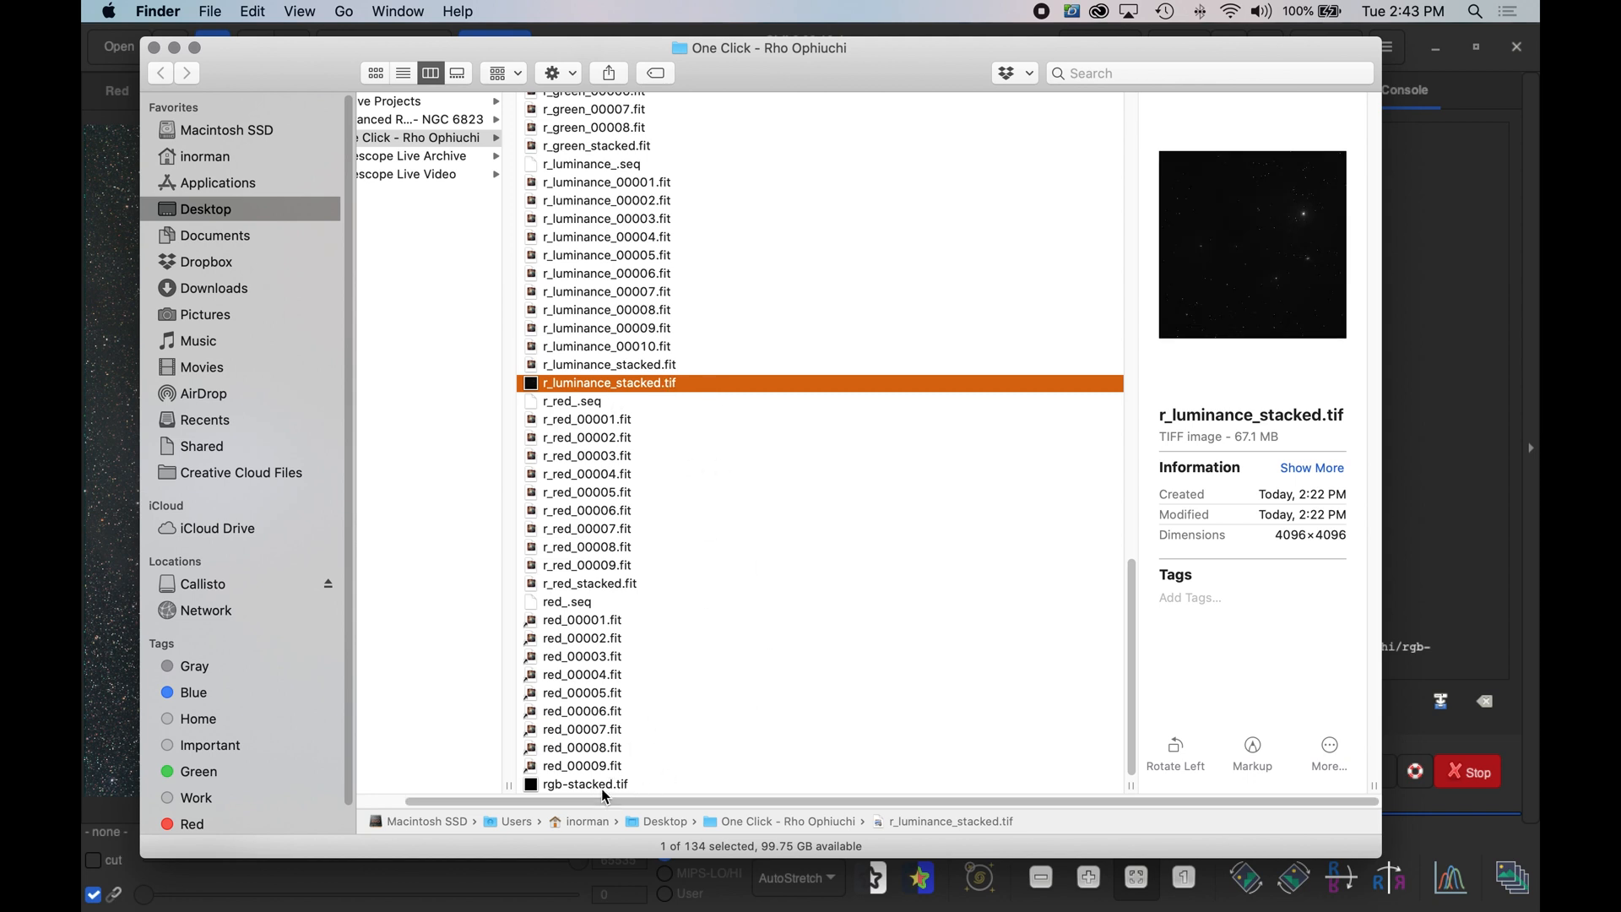
click(669, 780)
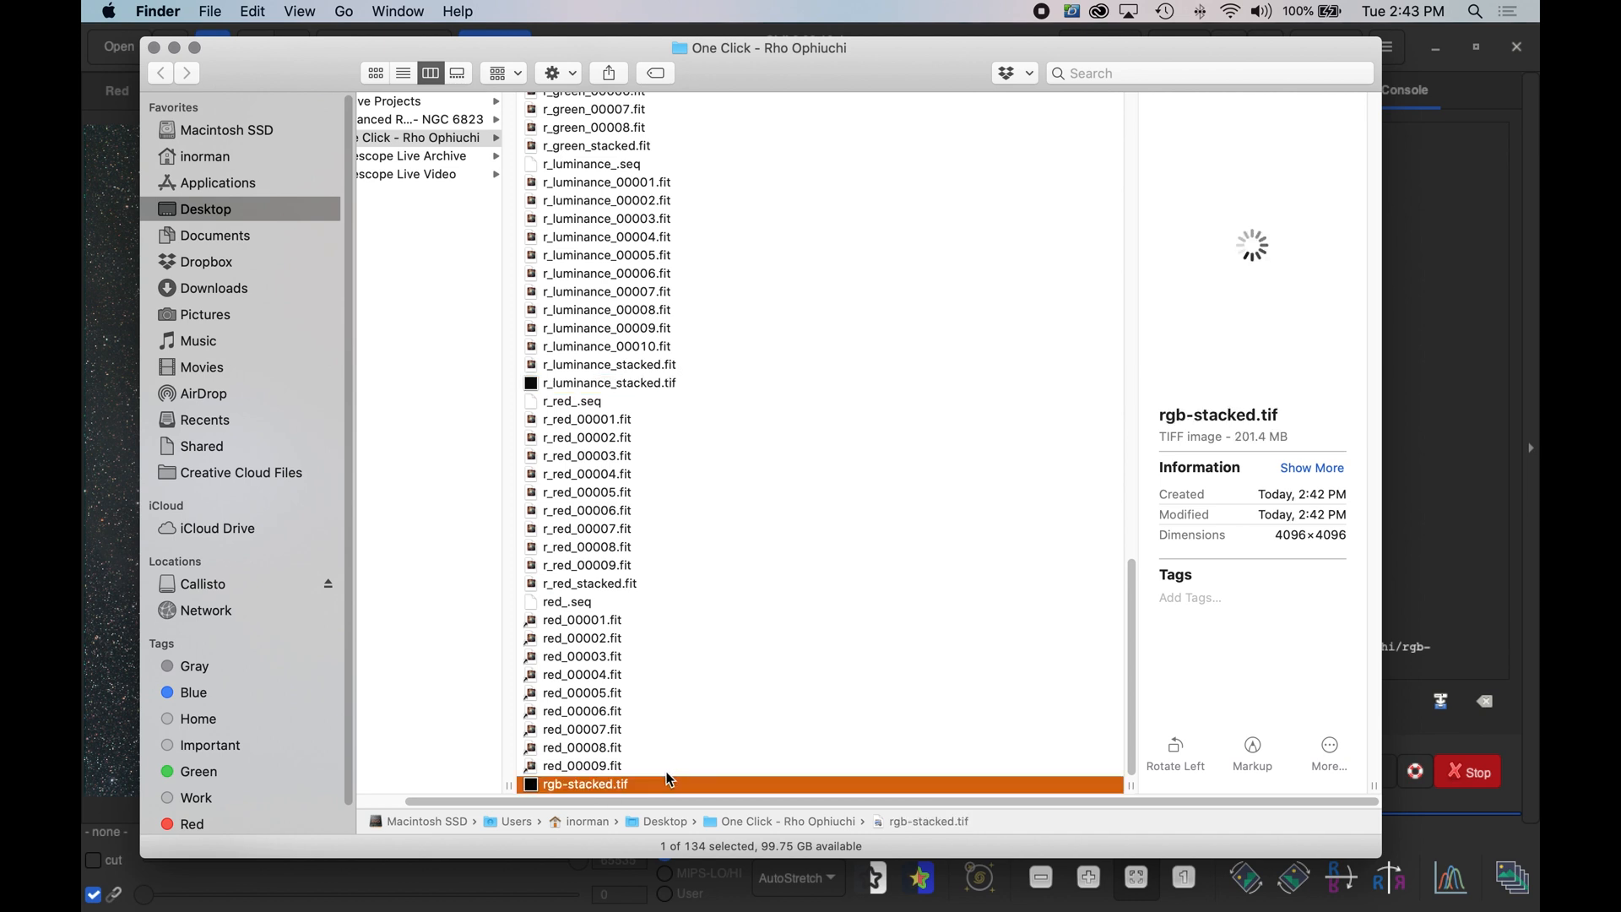
click(625, 384)
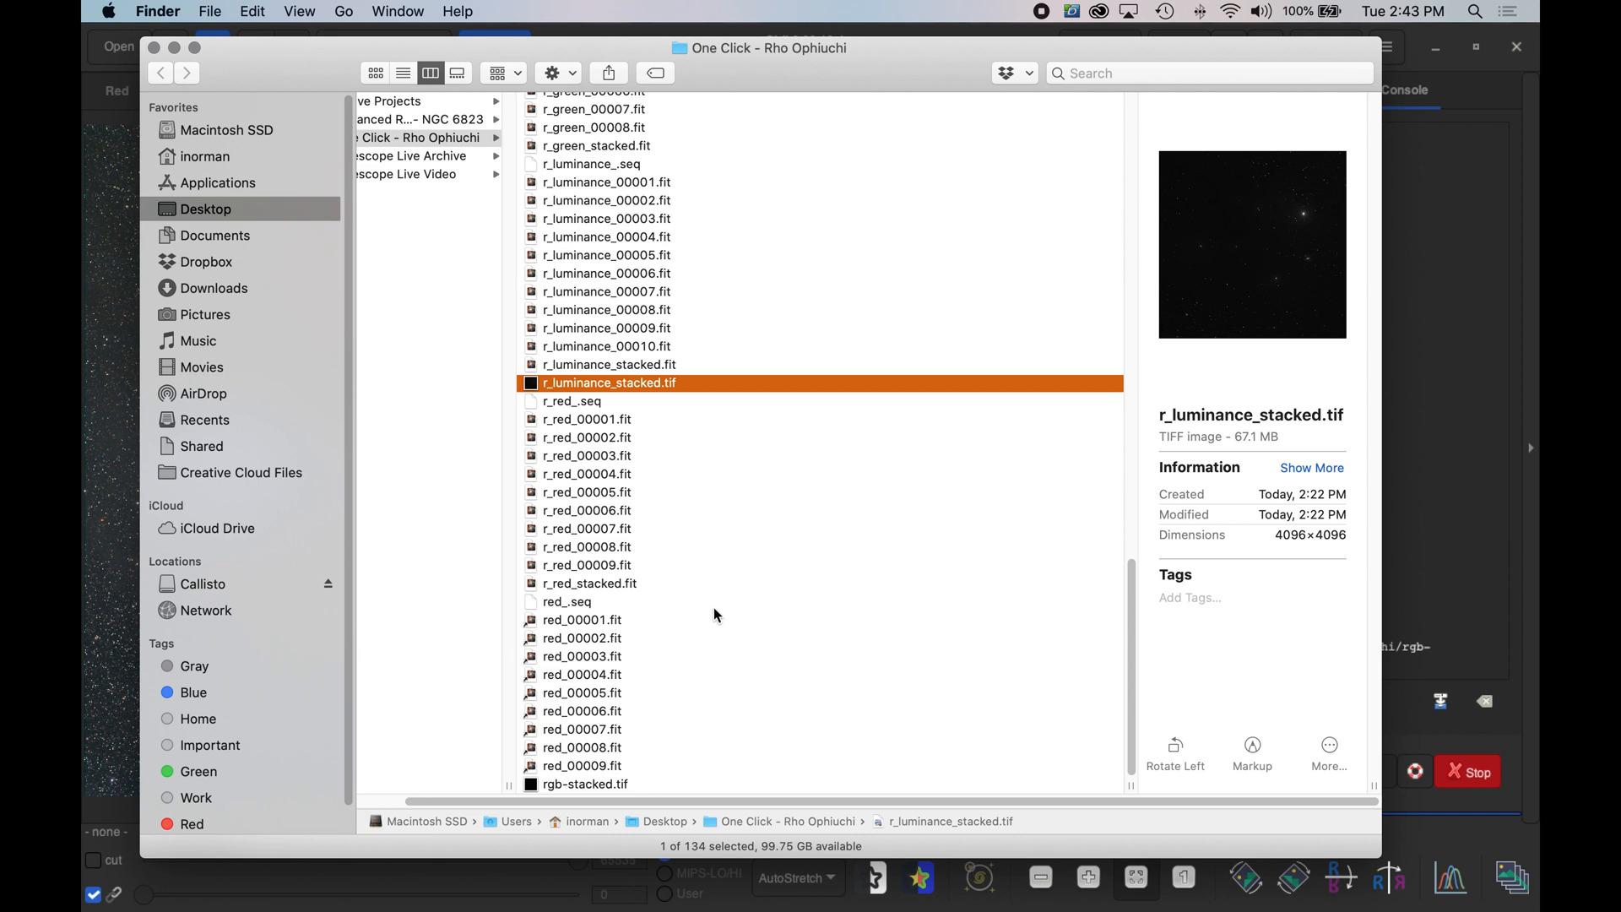
- Switch to Photoshop and open rgb-stacked.tif and r_luminance_stacked.tif together from the One Click - Rho Ophiuchi folder
click(242, 11)
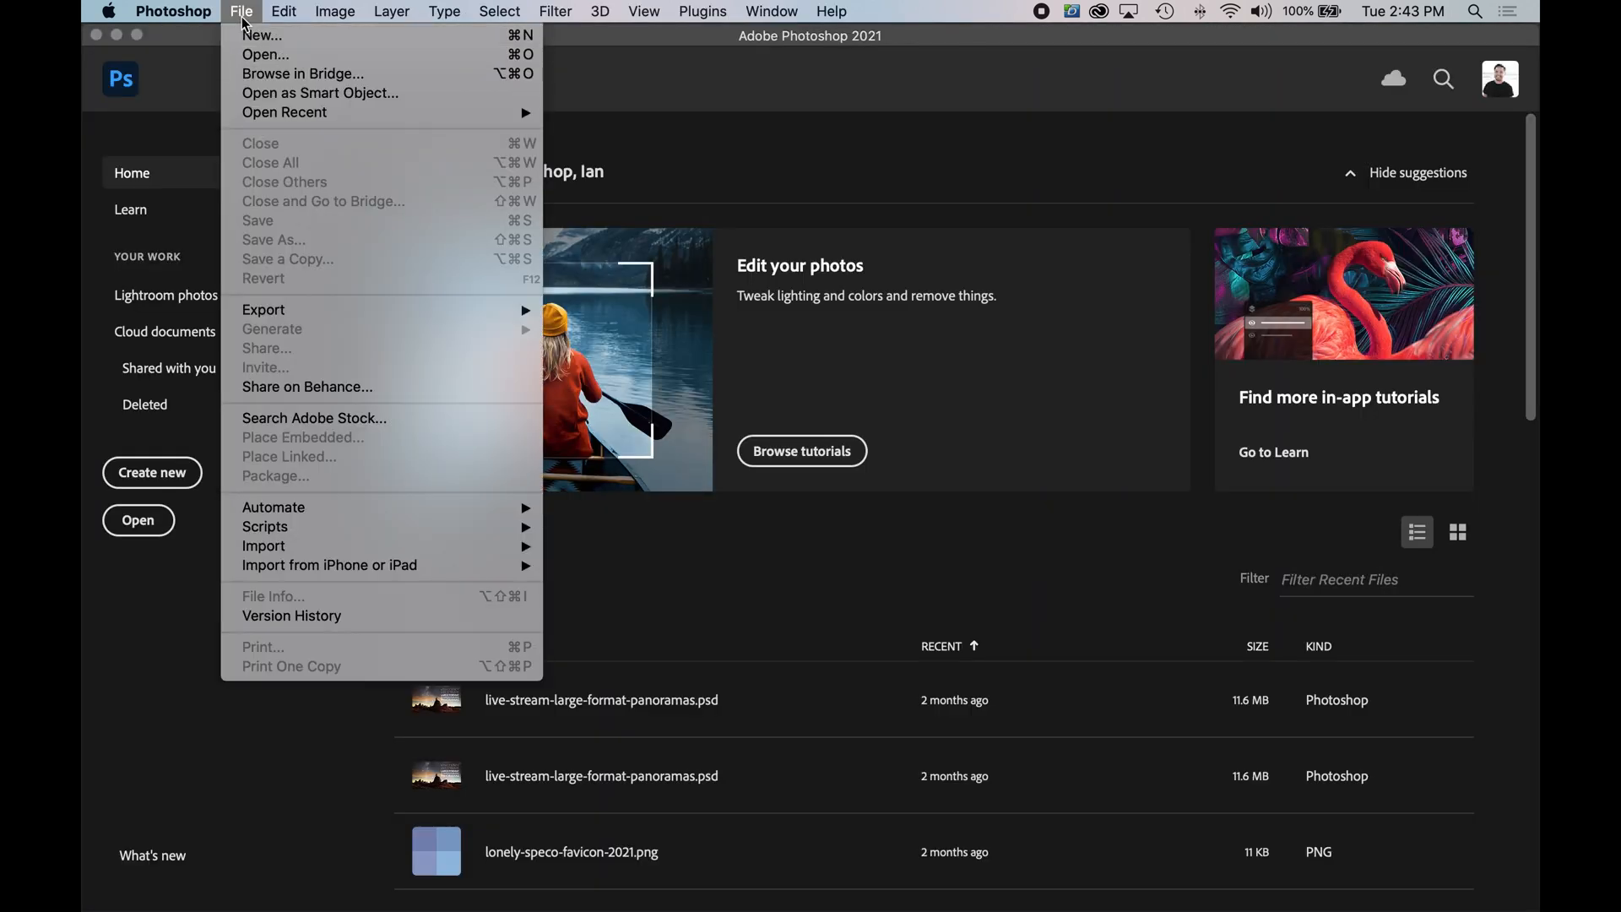
click(260, 54)
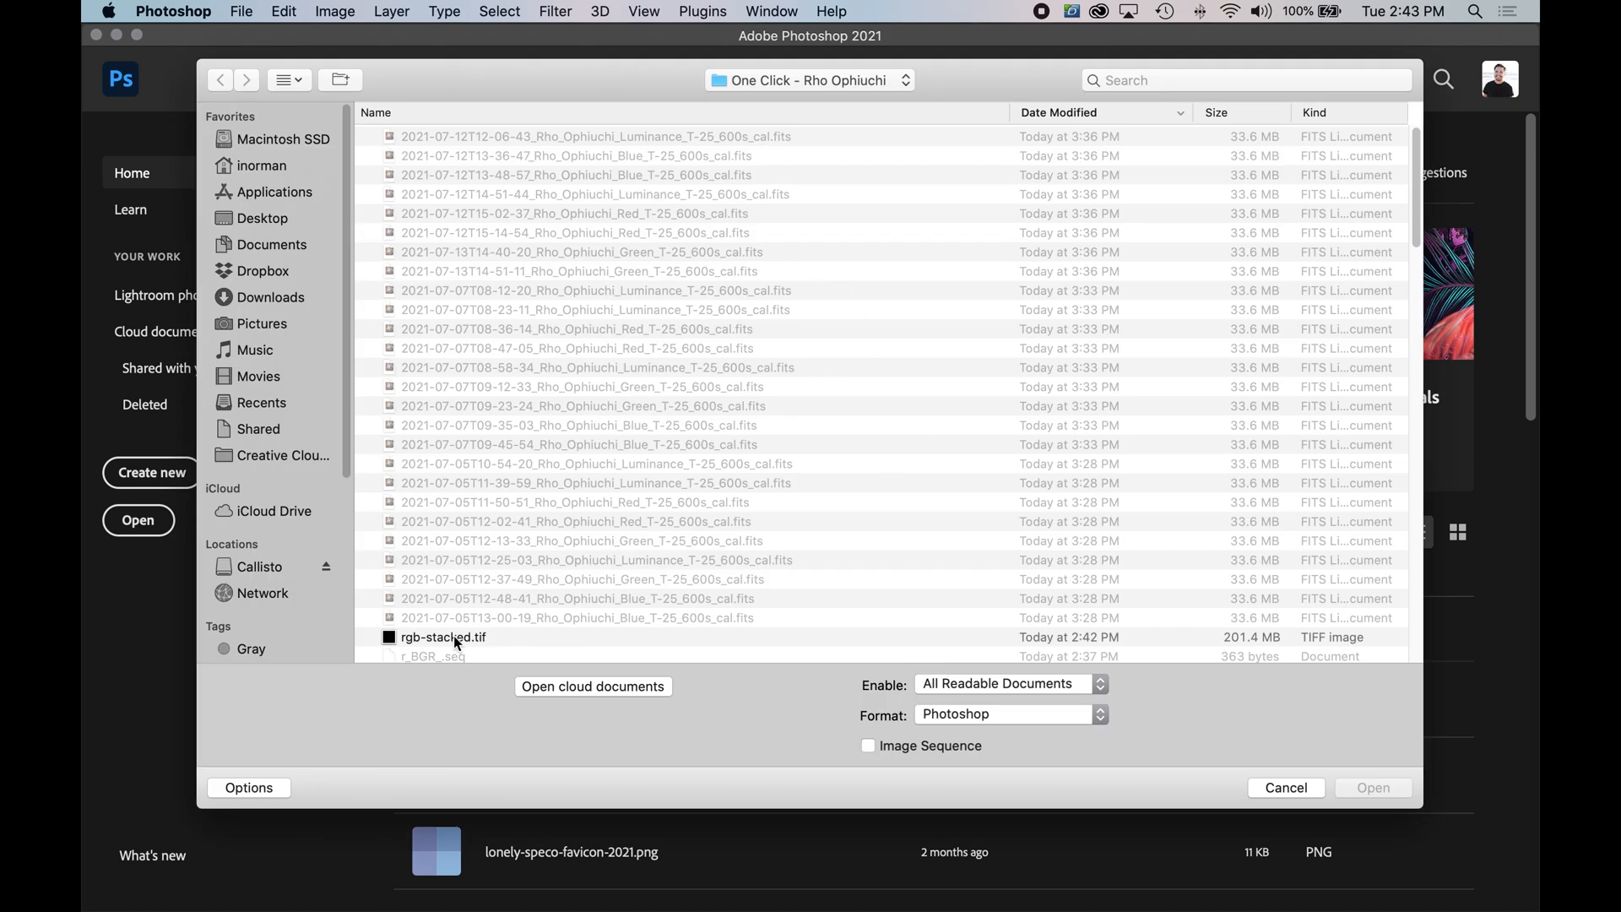
click(454, 636)
scroll(702, 541, down, 10)
scroll(707, 551, down, 6)
scroll(506, 338, up, 3)
click(490, 448)
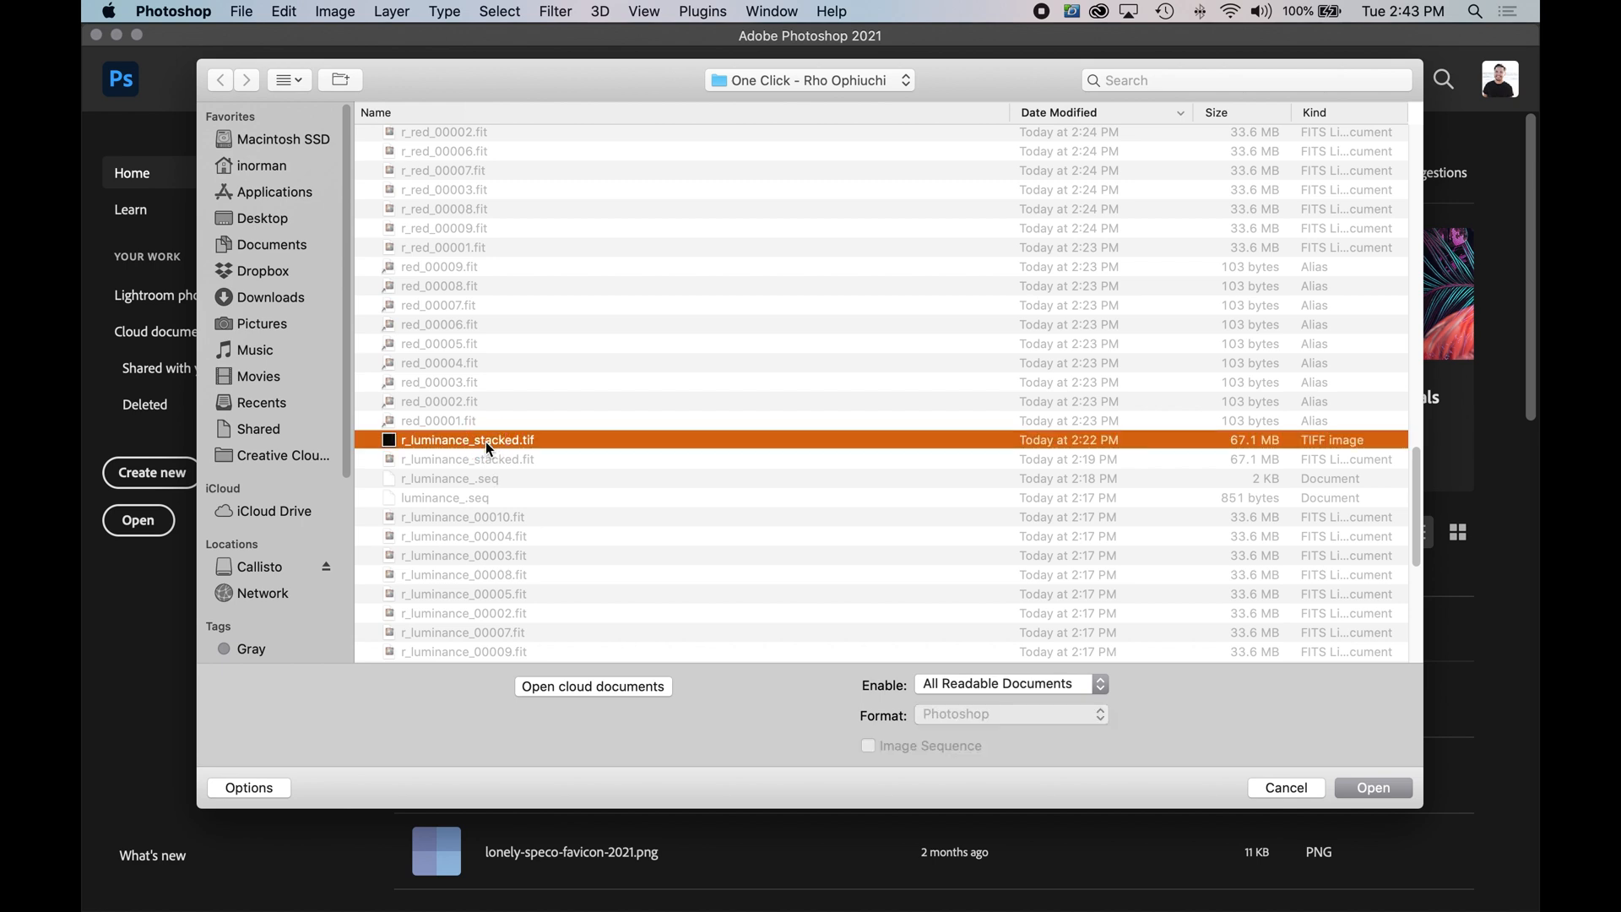
key(Return)
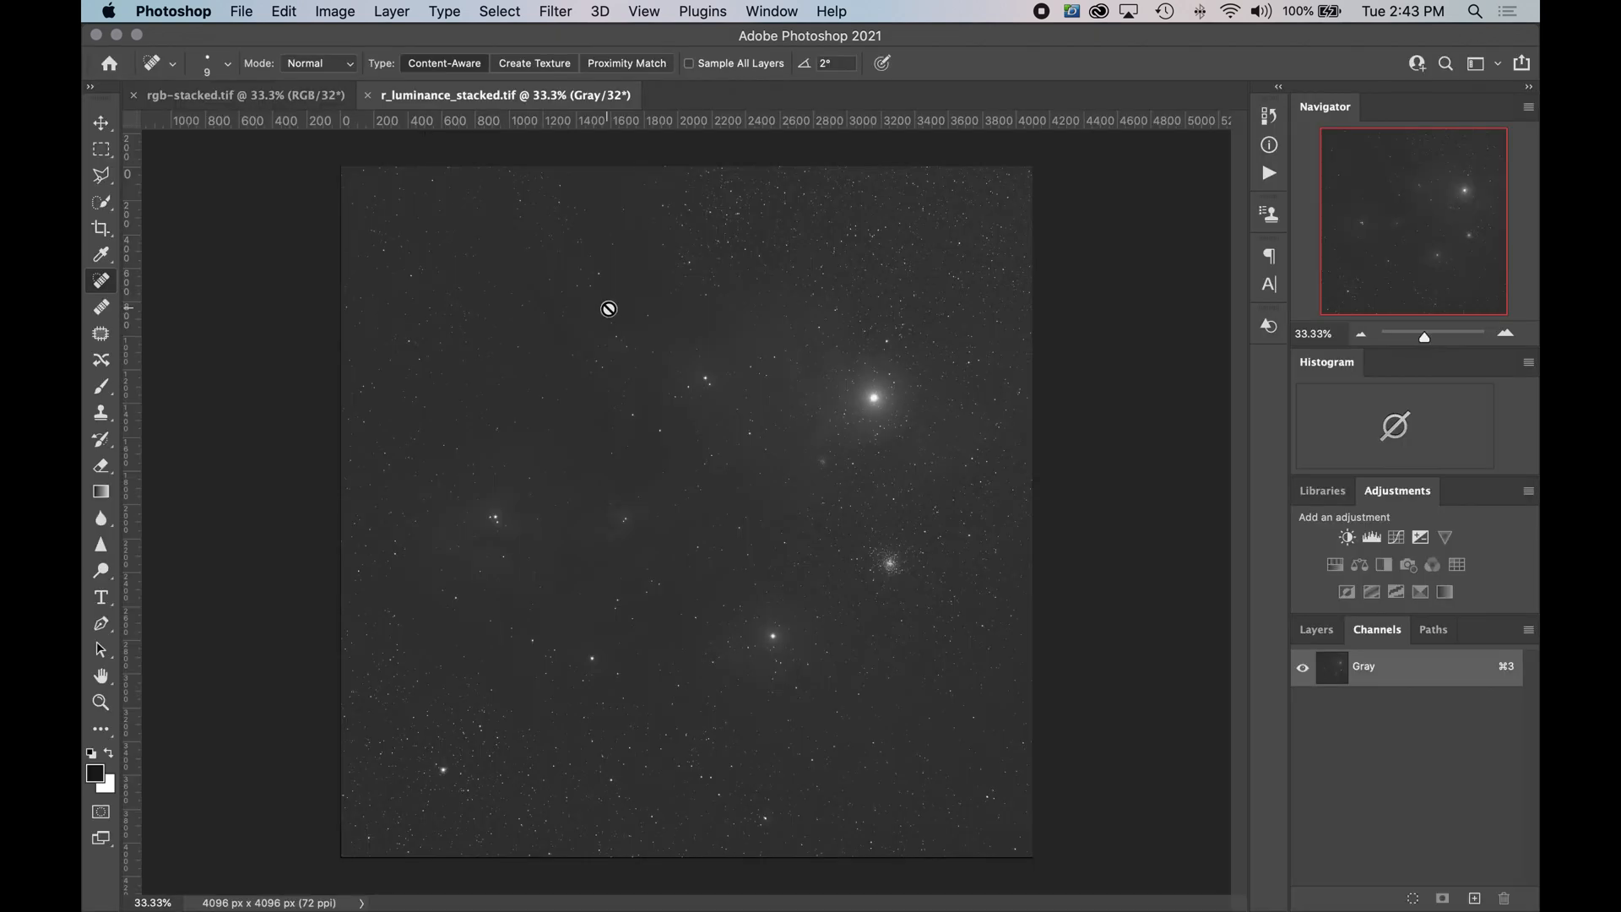
- Compare the rgb-stacked.tif and r_luminance_stacked.tif images by switching back and forth between the two documents
click(288, 100)
click(376, 97)
click(276, 105)
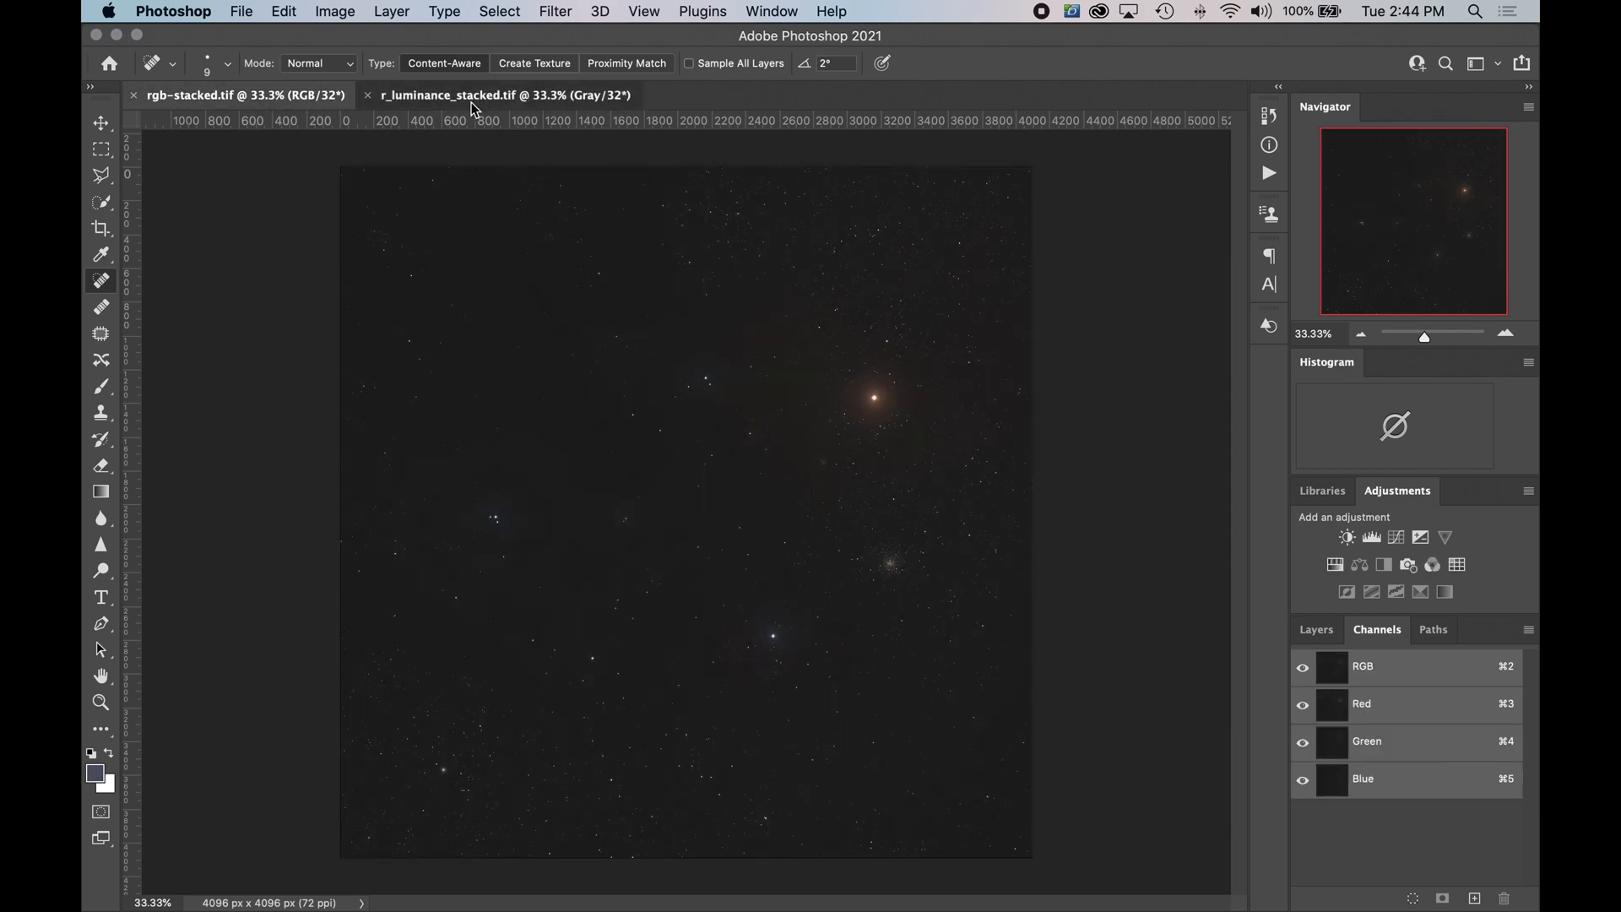
click(431, 105)
click(287, 108)
click(429, 97)
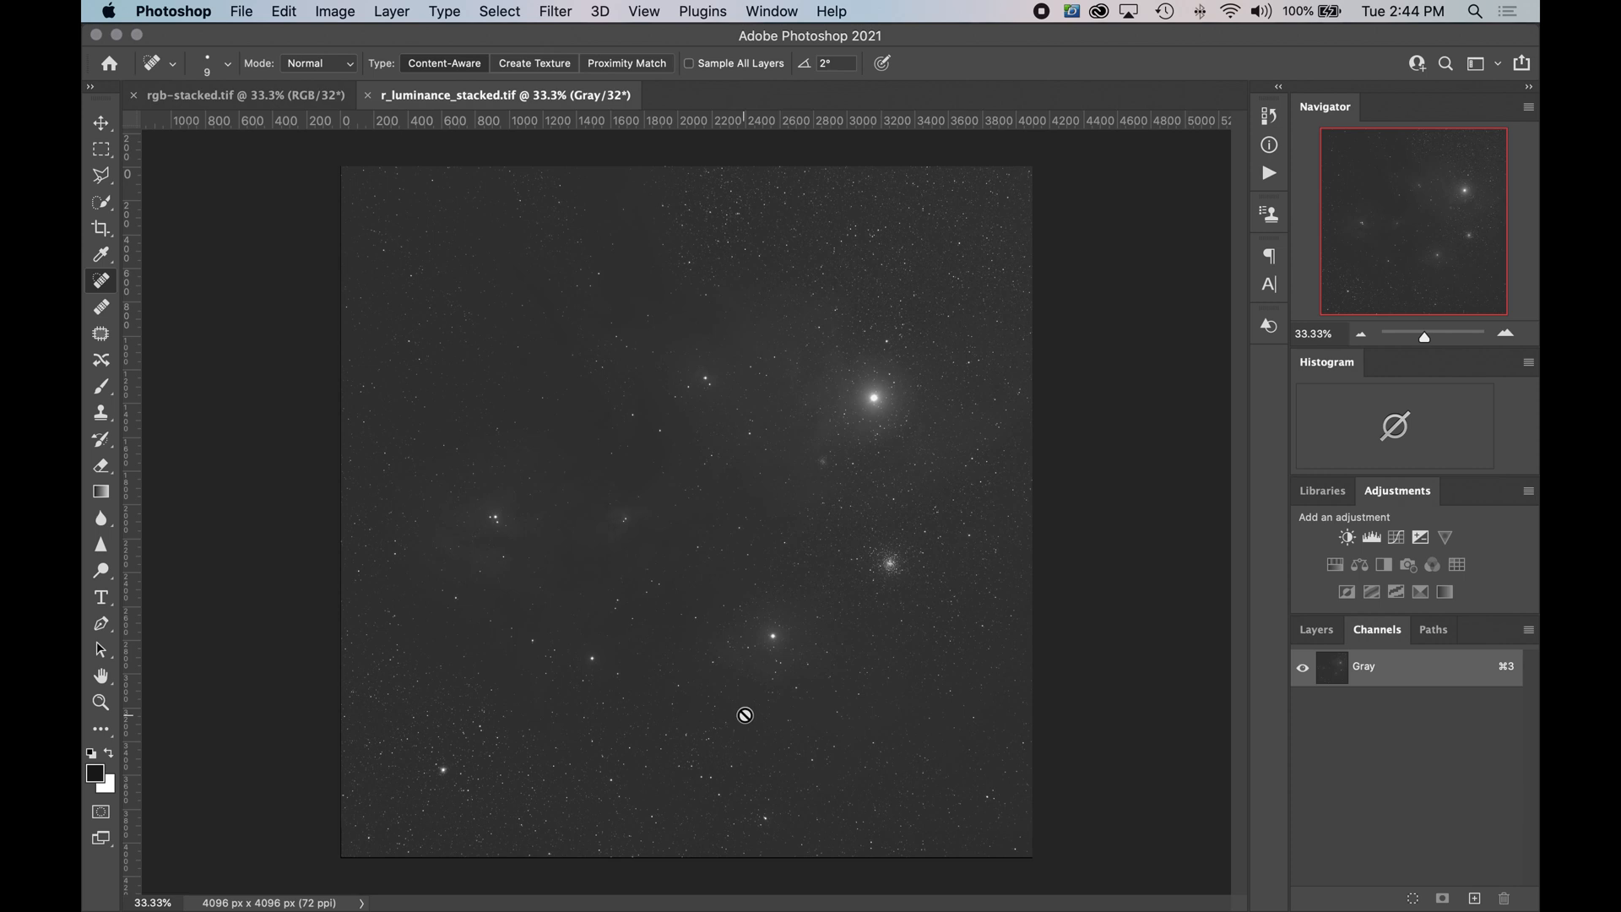
click(291, 103)
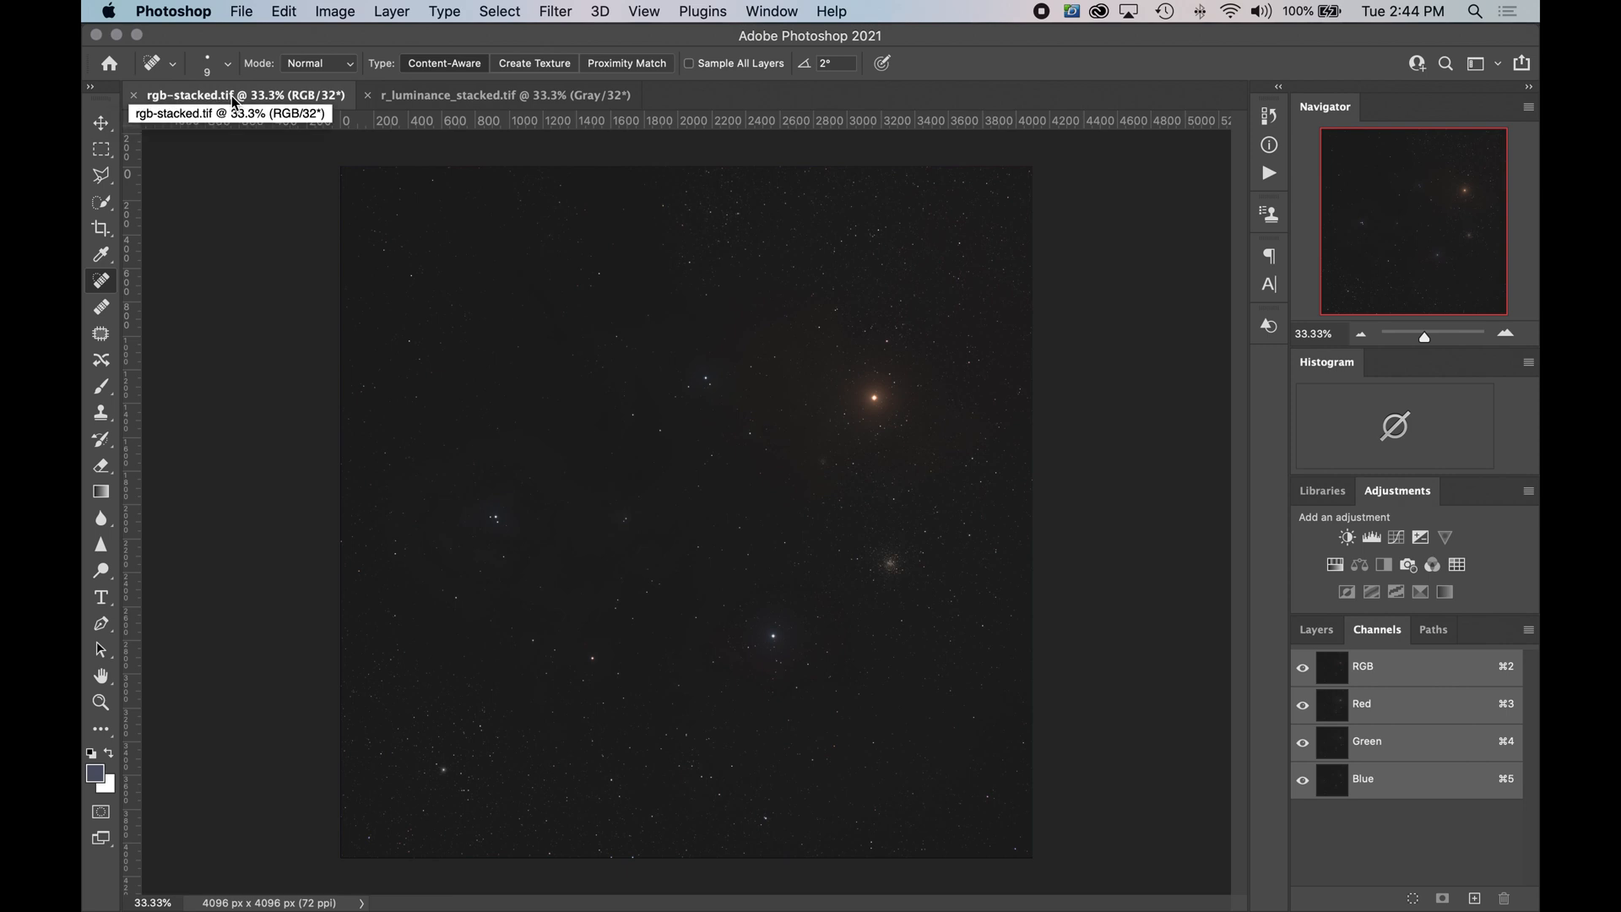
click(417, 96)
- In rgb-stacked.tif, show the layer stack and add a Curves adjustment layer above the Background
click(262, 97)
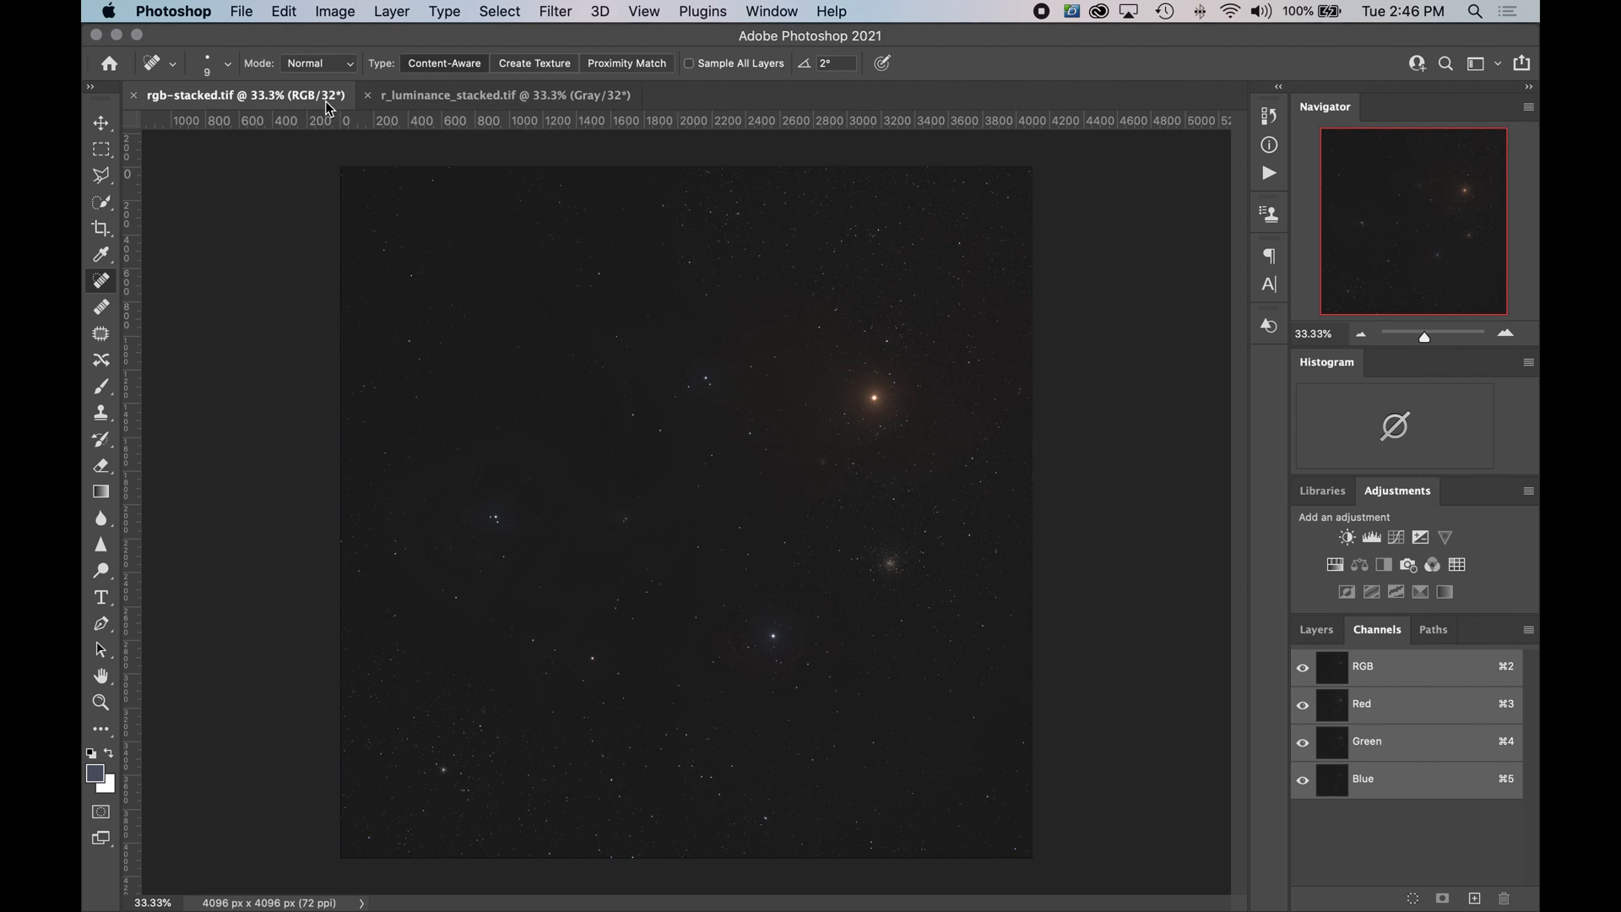
key(F7)
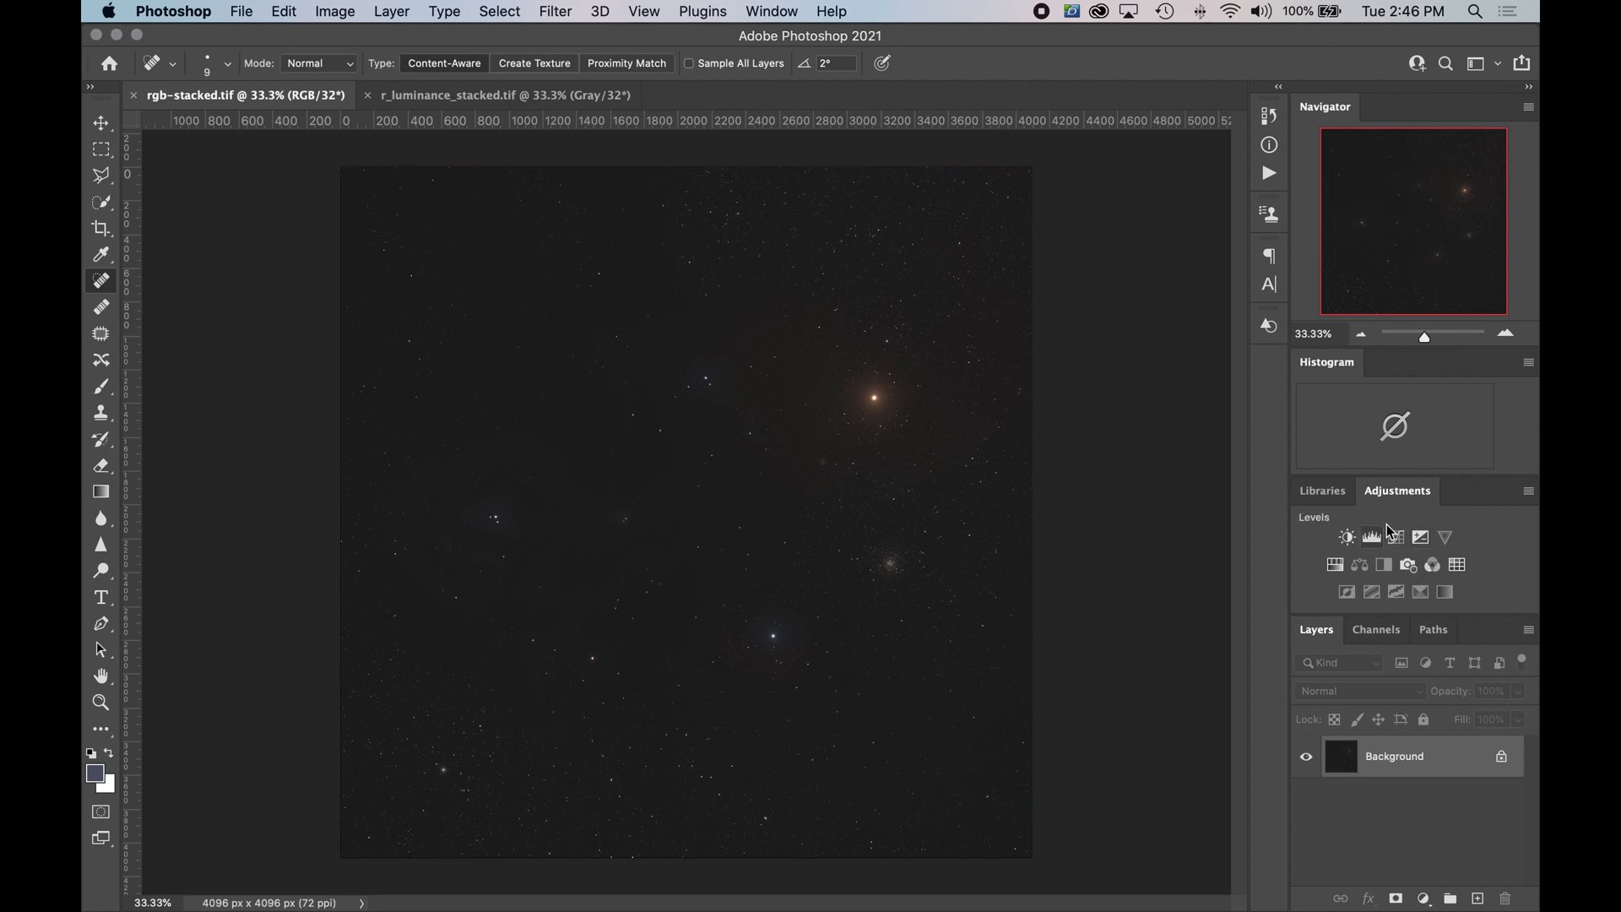
click(1400, 542)
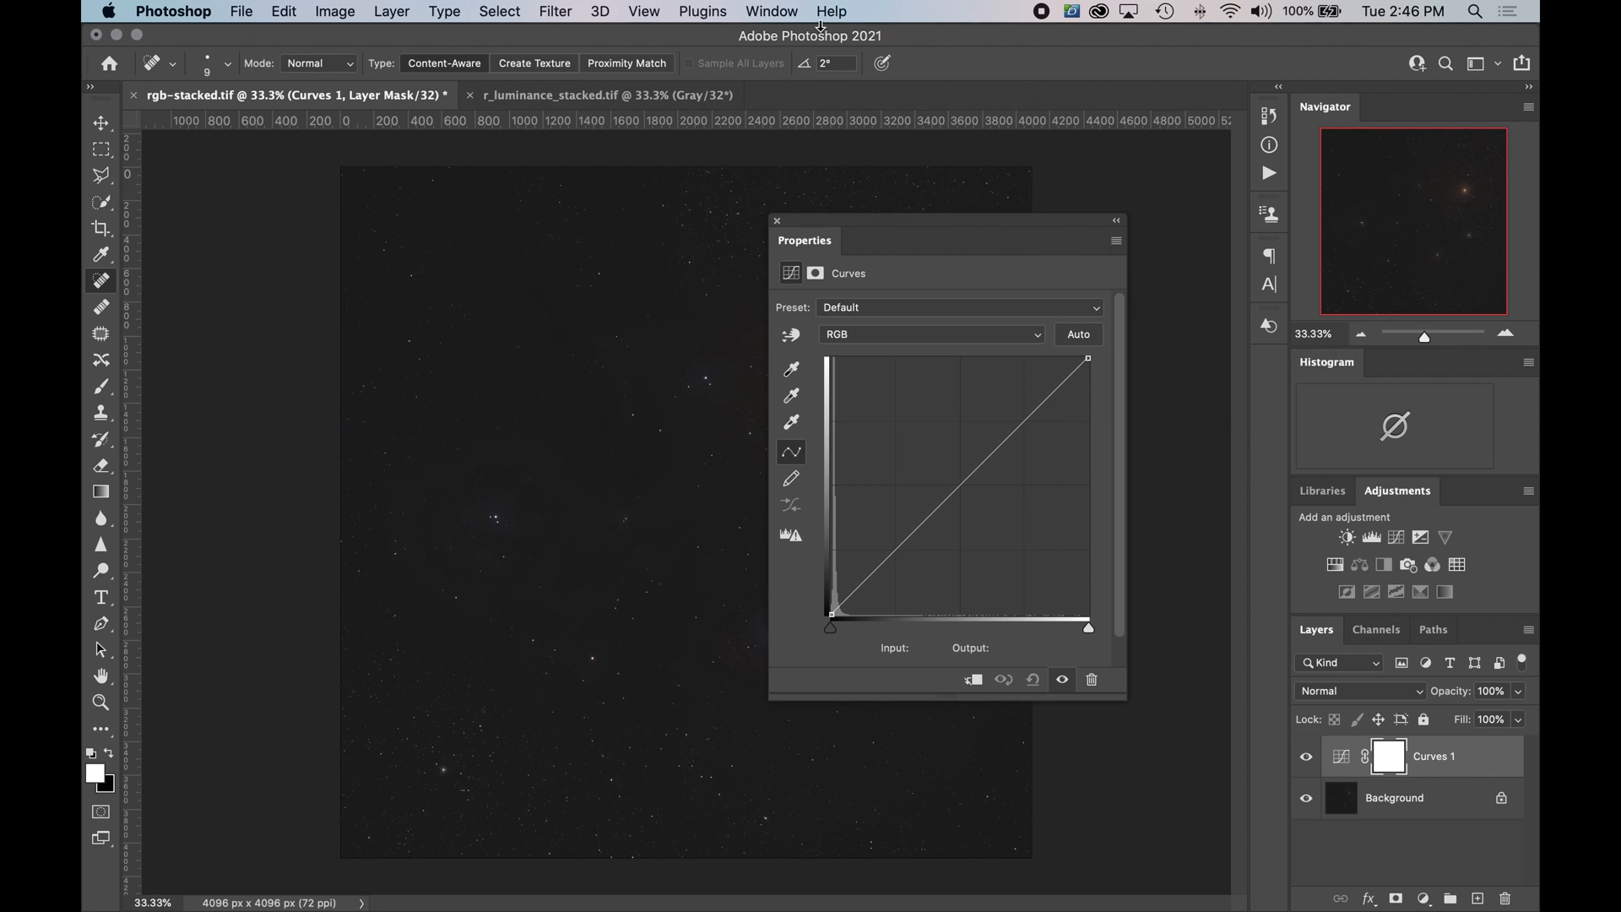
- Shape the Curves 1 adjustment in rgb-stacked.tif with points at input 8, output 129 and input 21, output 187
click(772, 12)
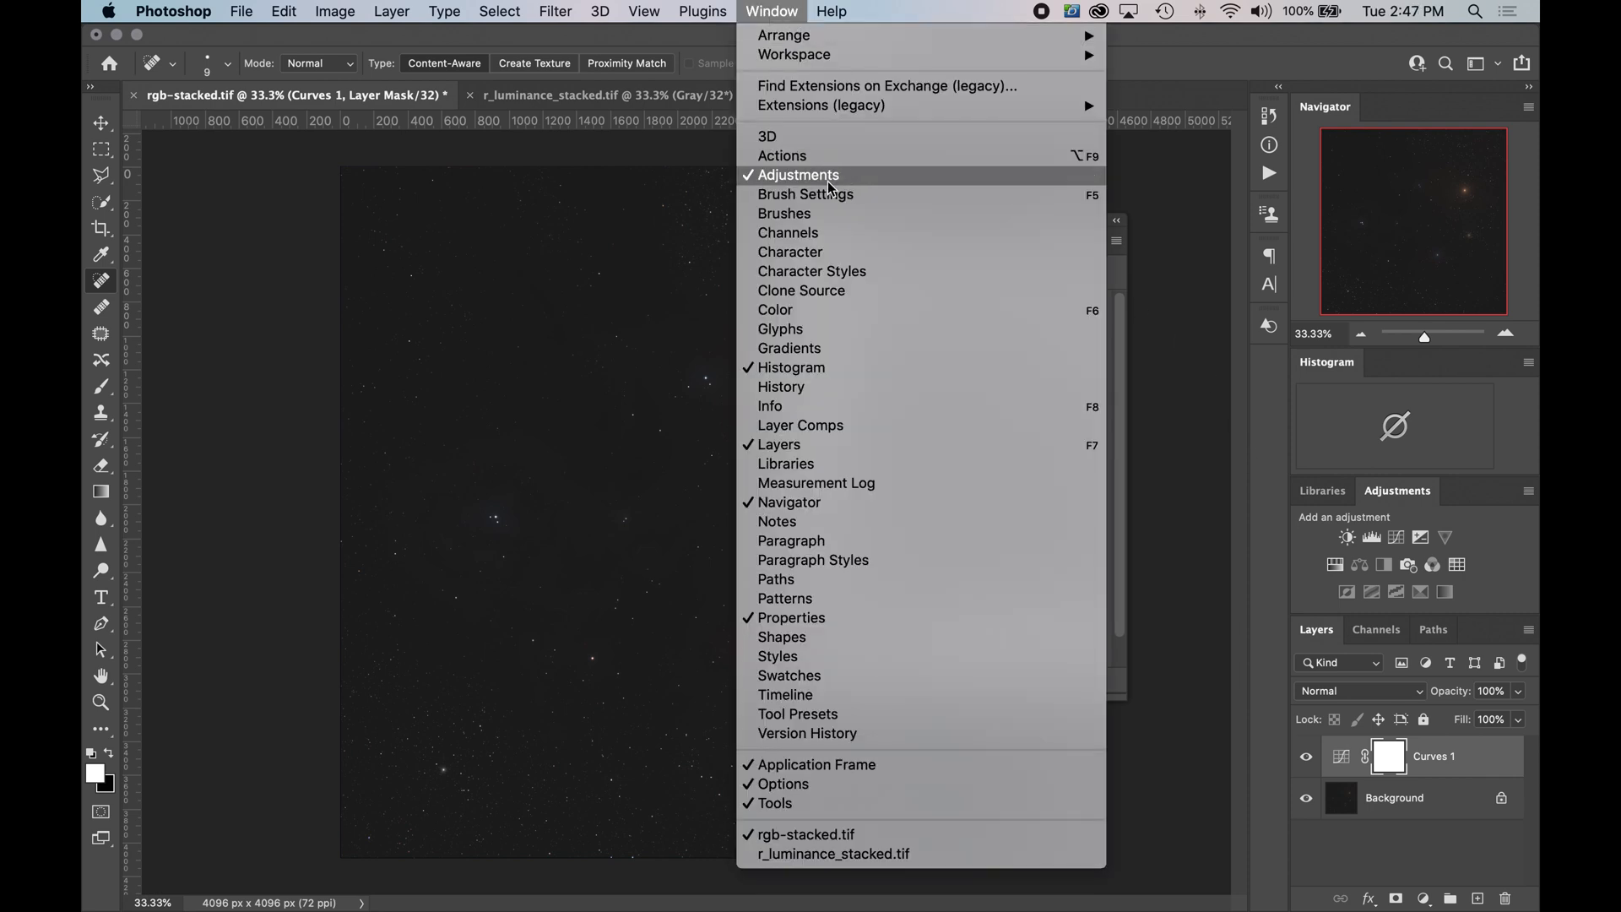
click(1132, 284)
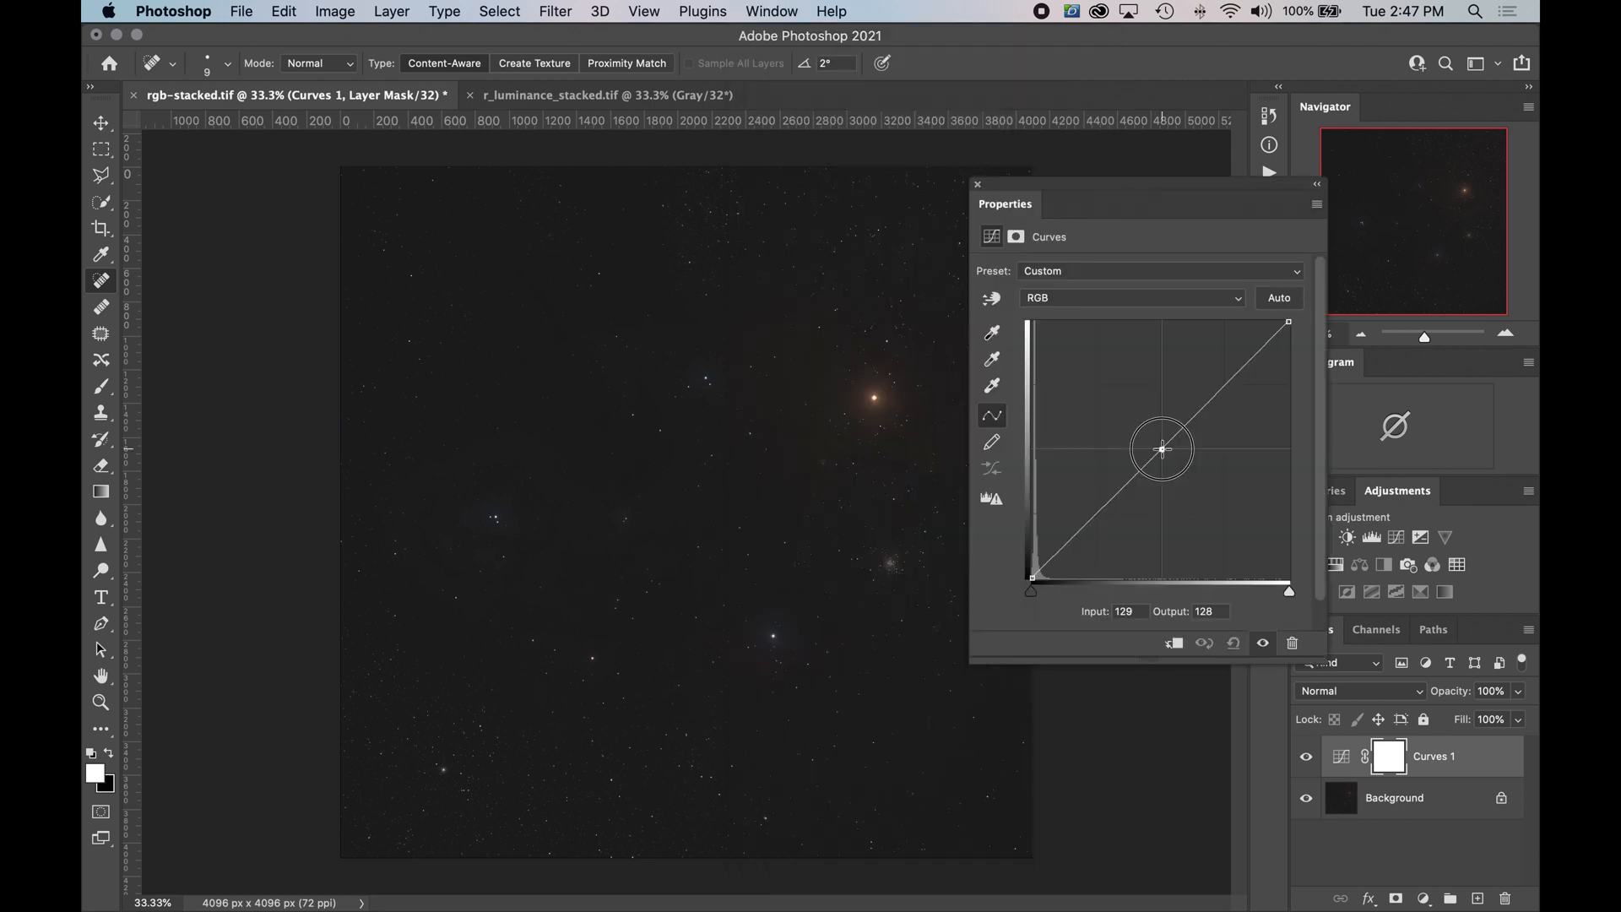
drag(1159, 448, 1041, 448)
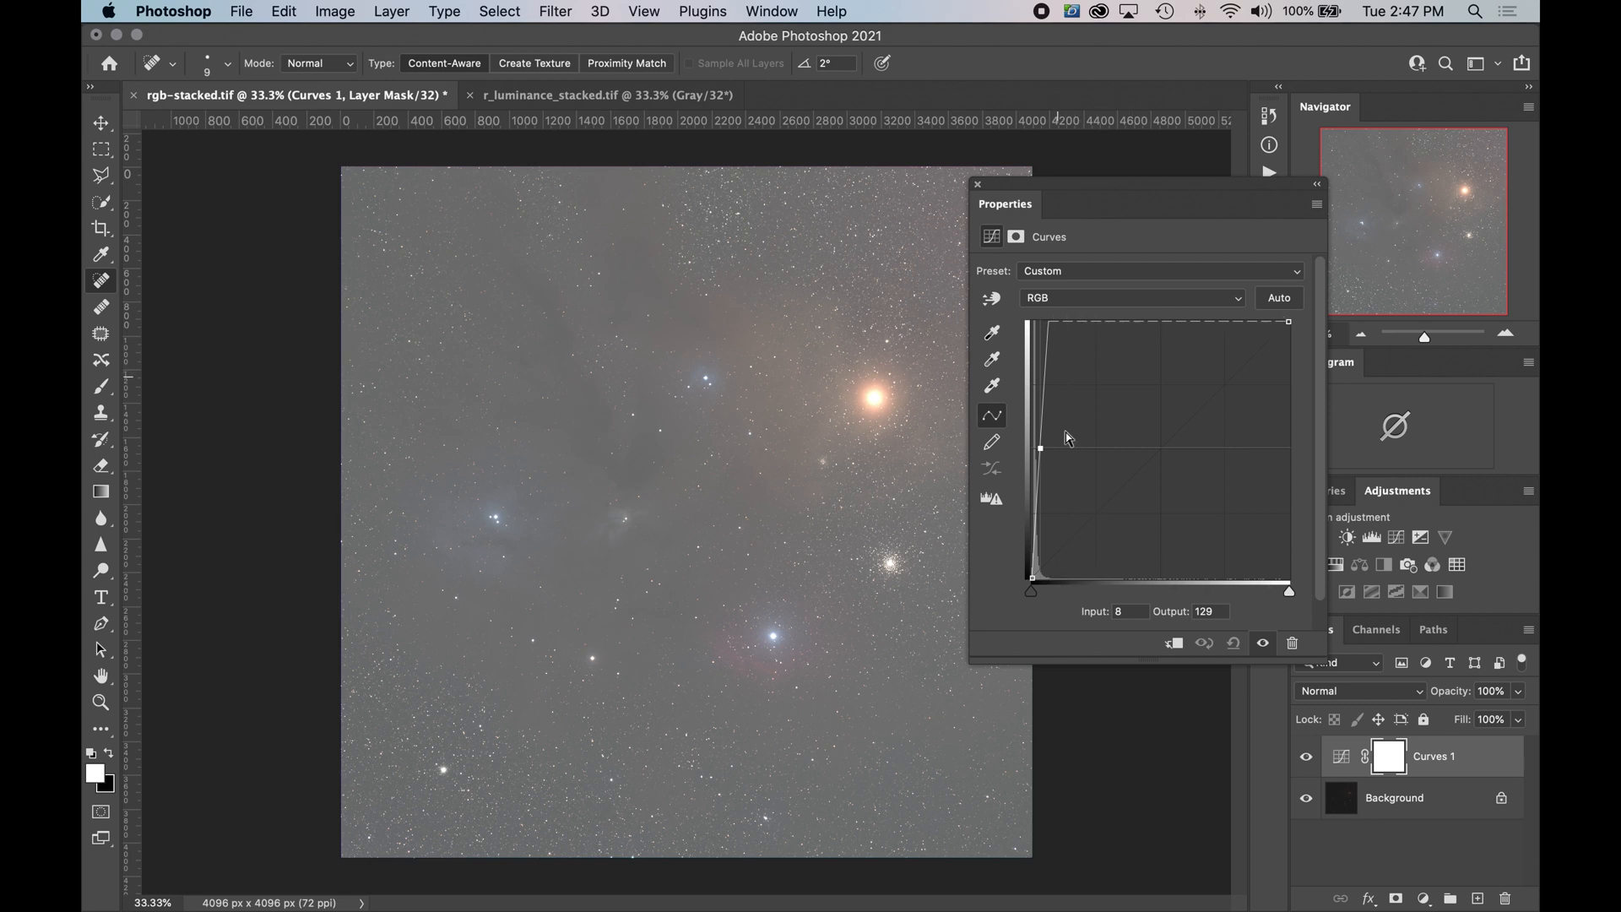
mouse_move(1058, 382)
mouse_down()
mouse_move(1067, 340)
mouse_move(1055, 390)
mouse_up()
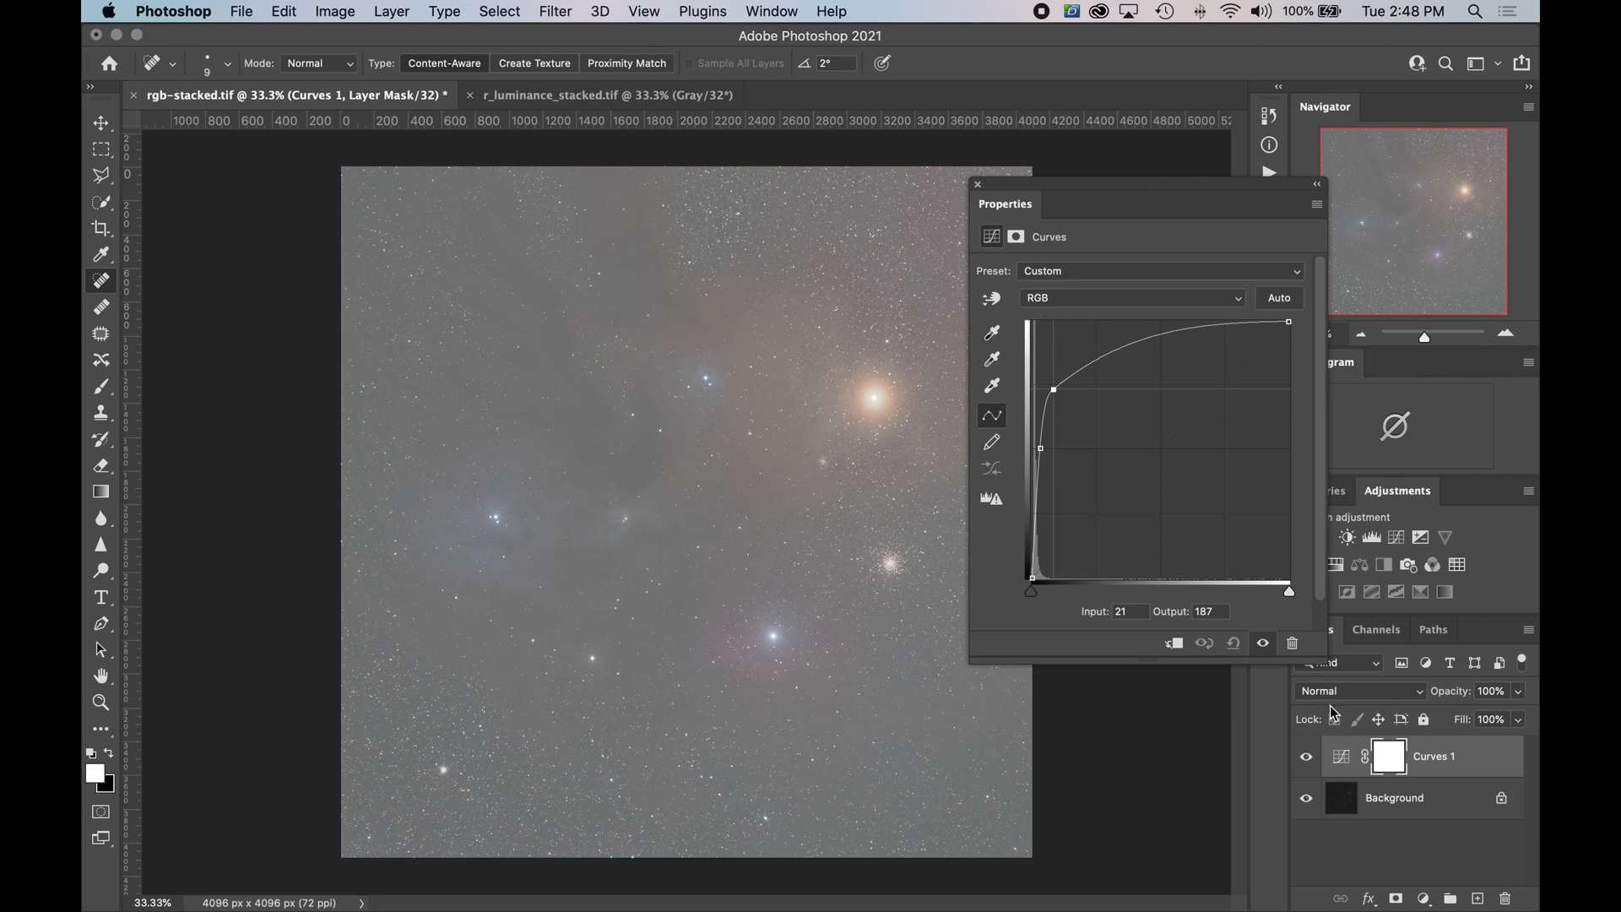
click(1386, 850)
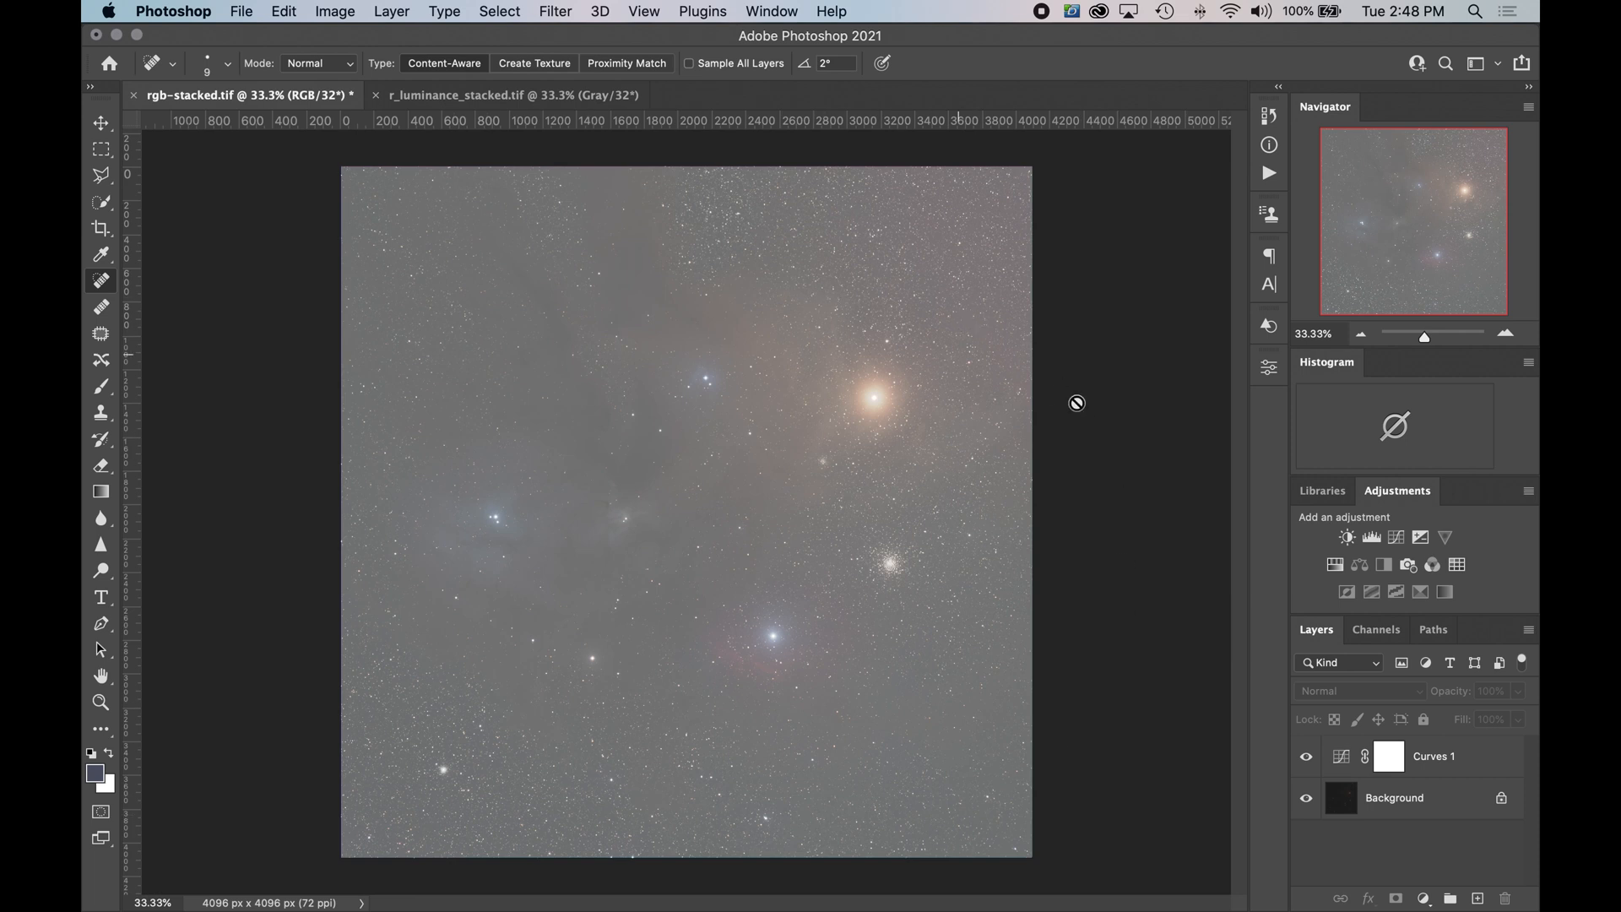
- Add a second Curves adjustment layer, darken the shadows with a point at input 50, output 8, and raise the midtones and highlights
click(1396, 539)
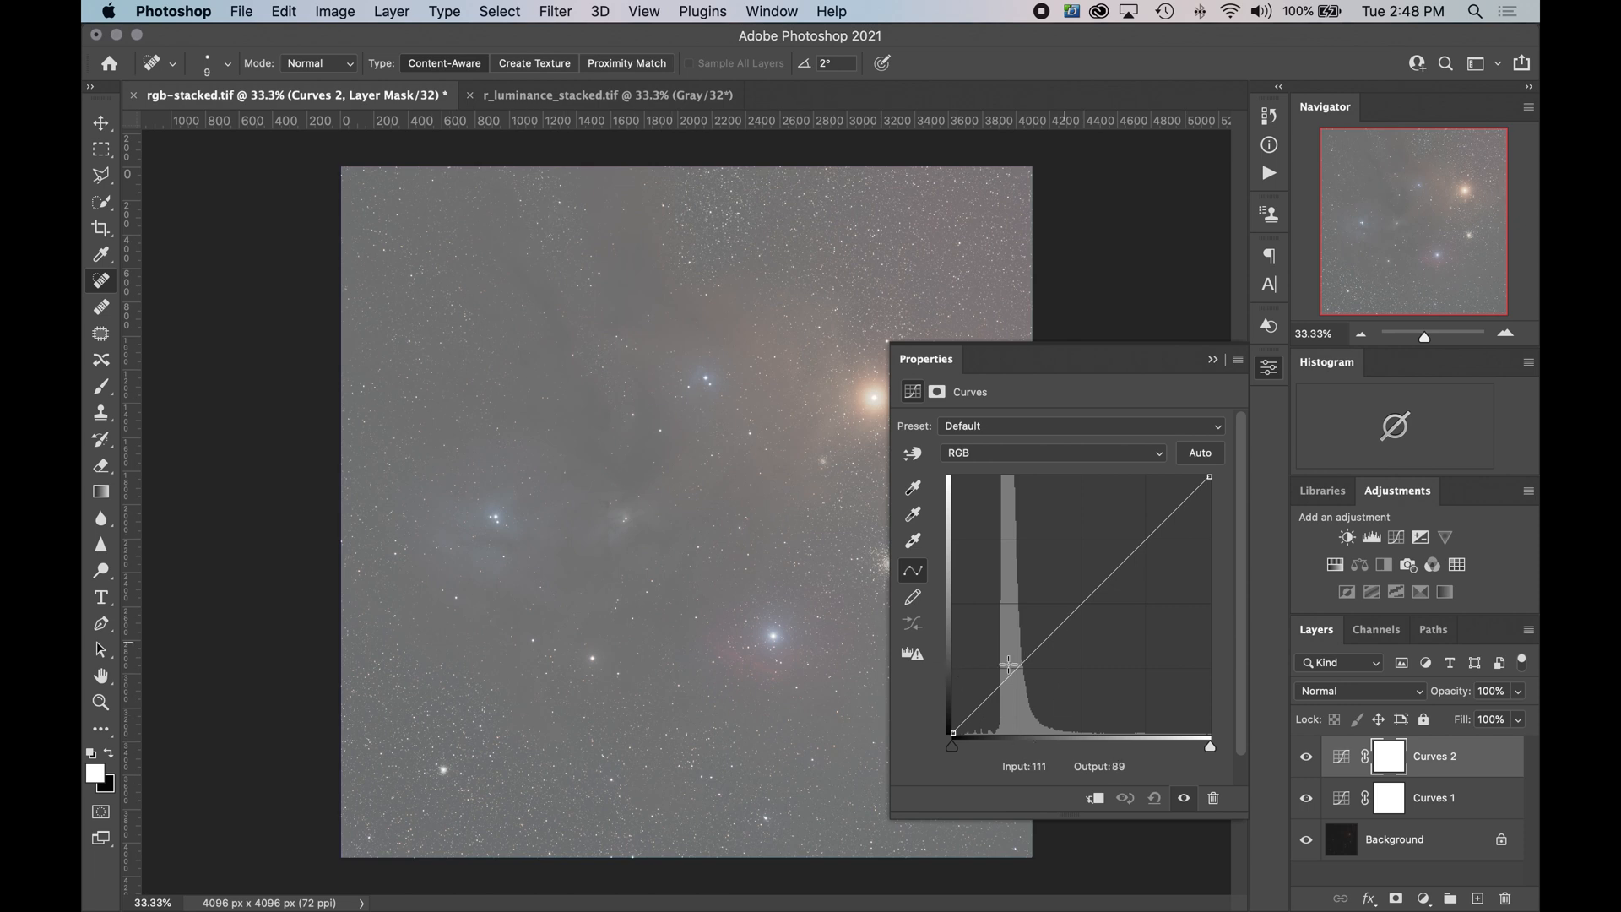
click(954, 734)
drag(976, 712, 991, 728)
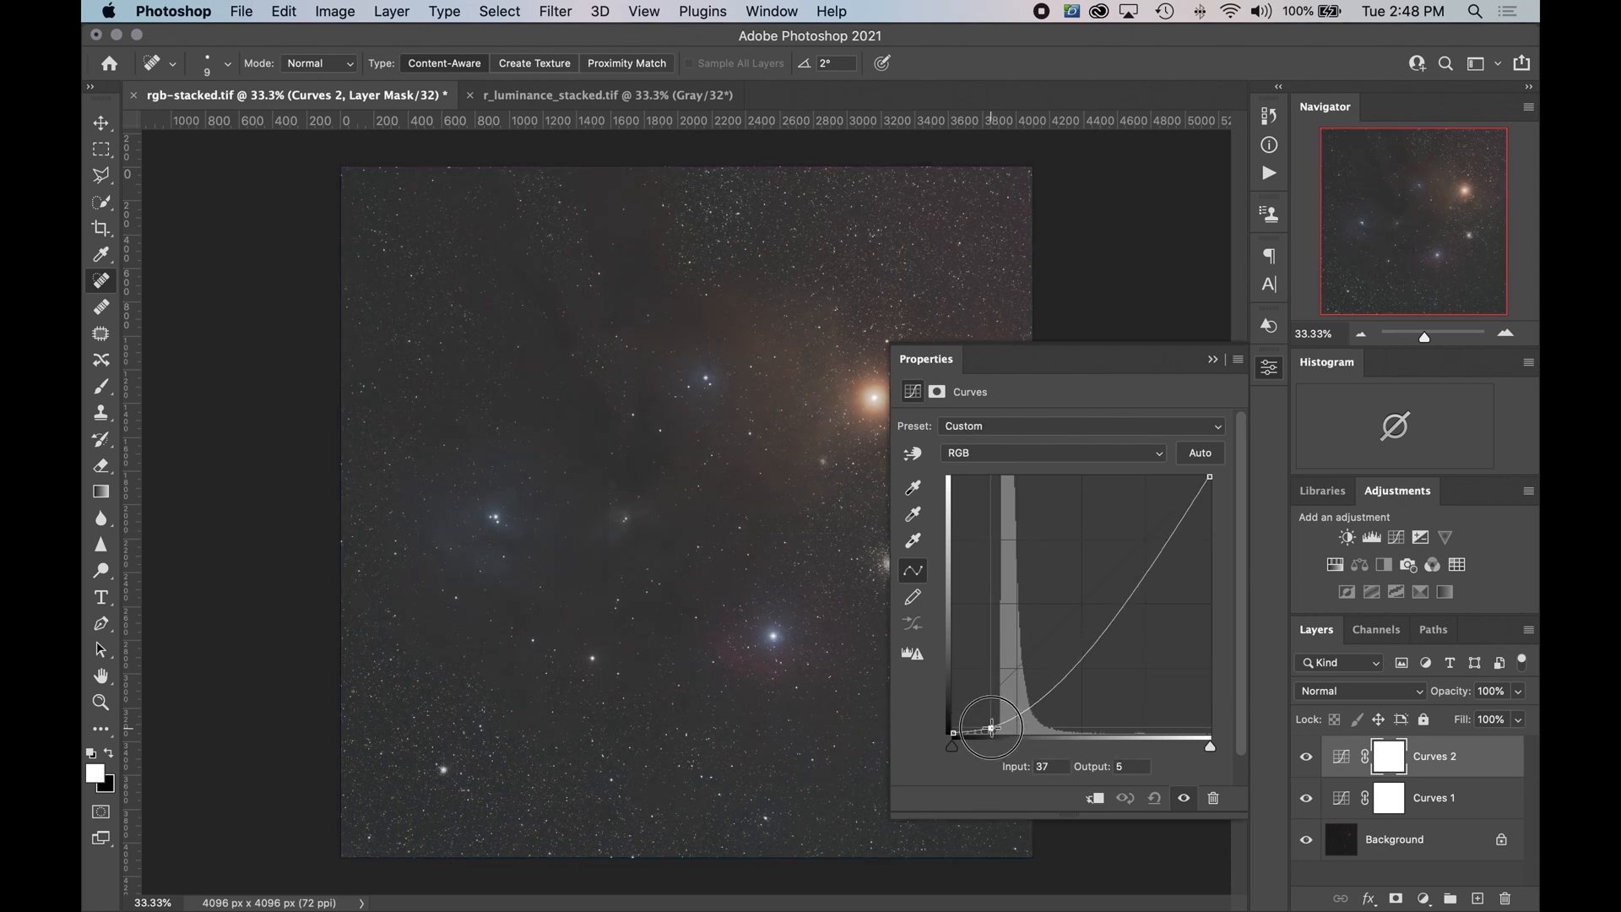
drag(1096, 634, 1086, 507)
drag(1009, 704, 1005, 724)
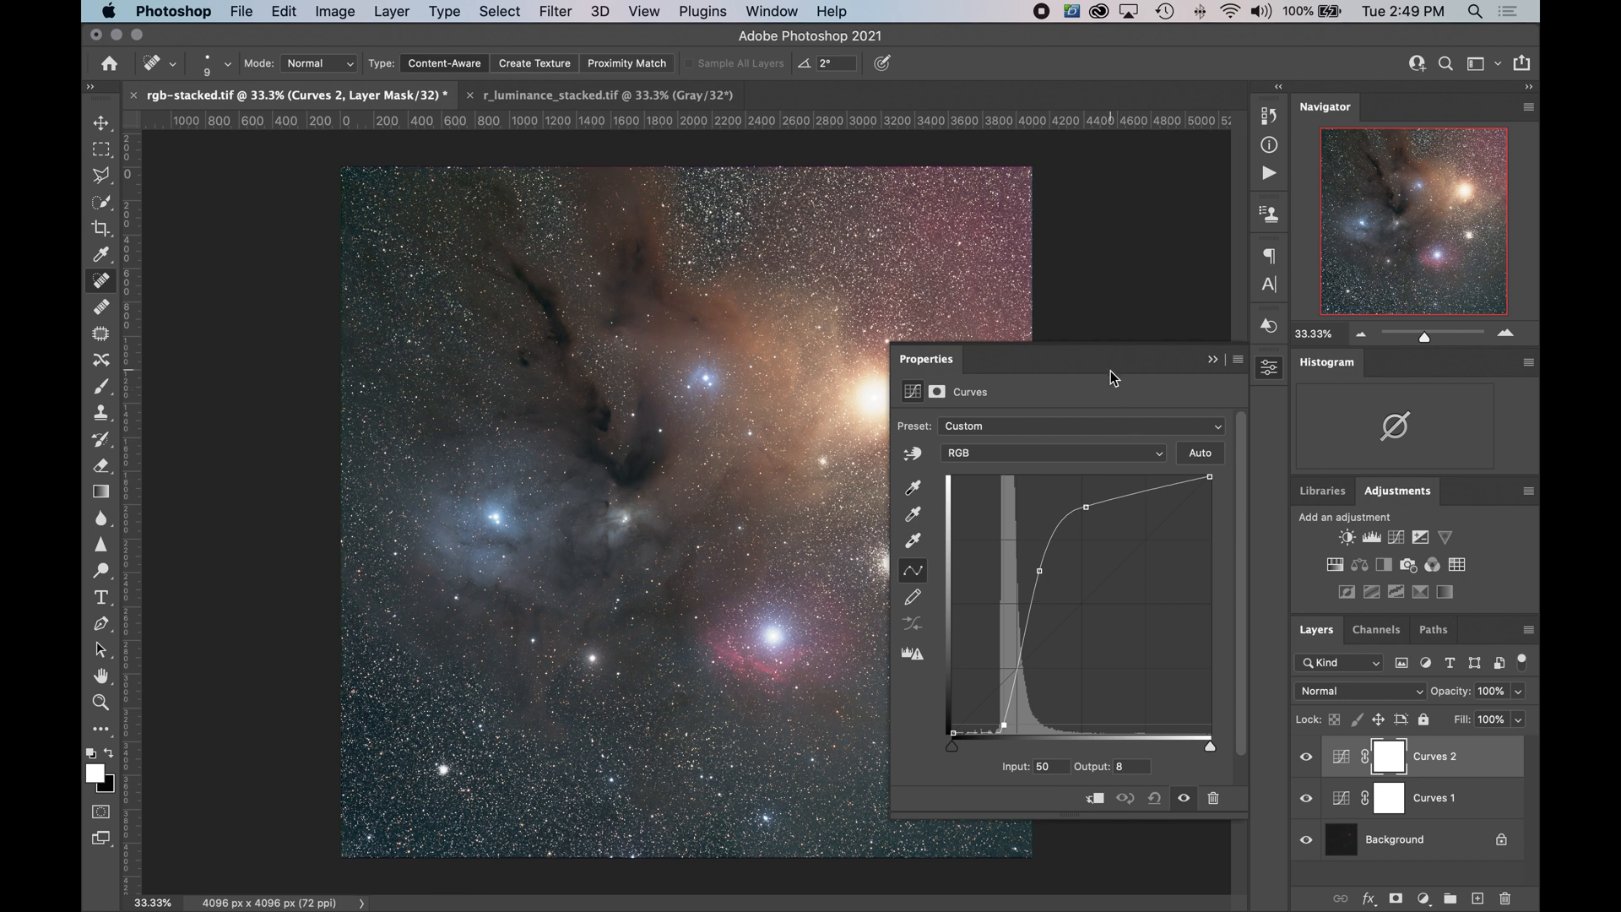
- Fine-tune the highlight point of the Curves 2 adjustment to control the brightness of the stars
drag(1111, 371, 1264, 310)
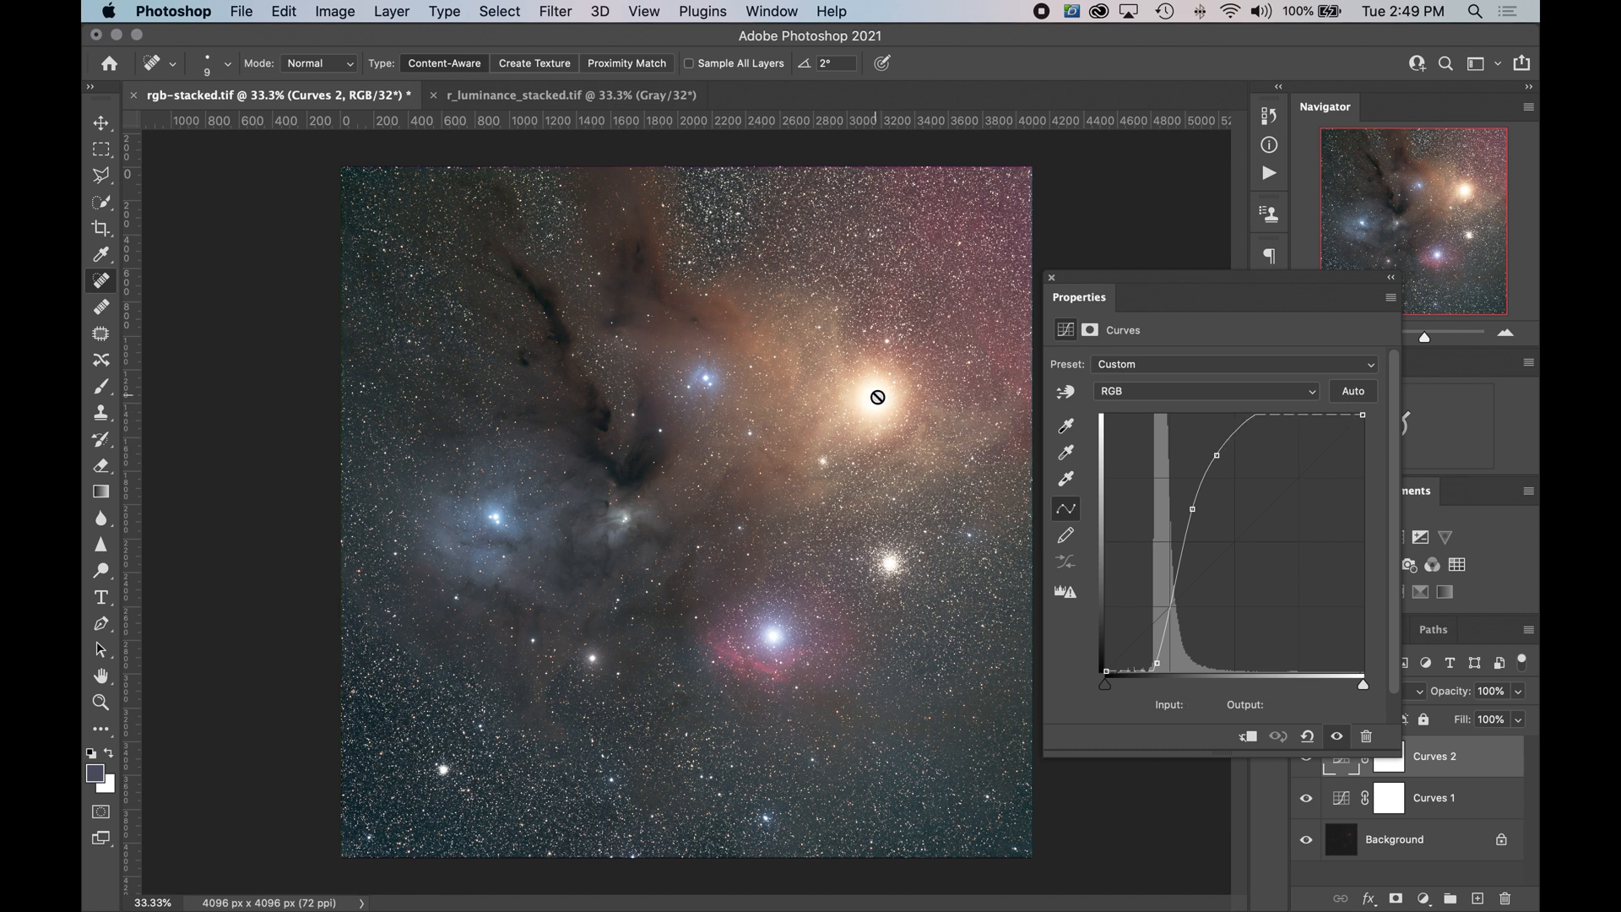
drag(1217, 456, 1208, 452)
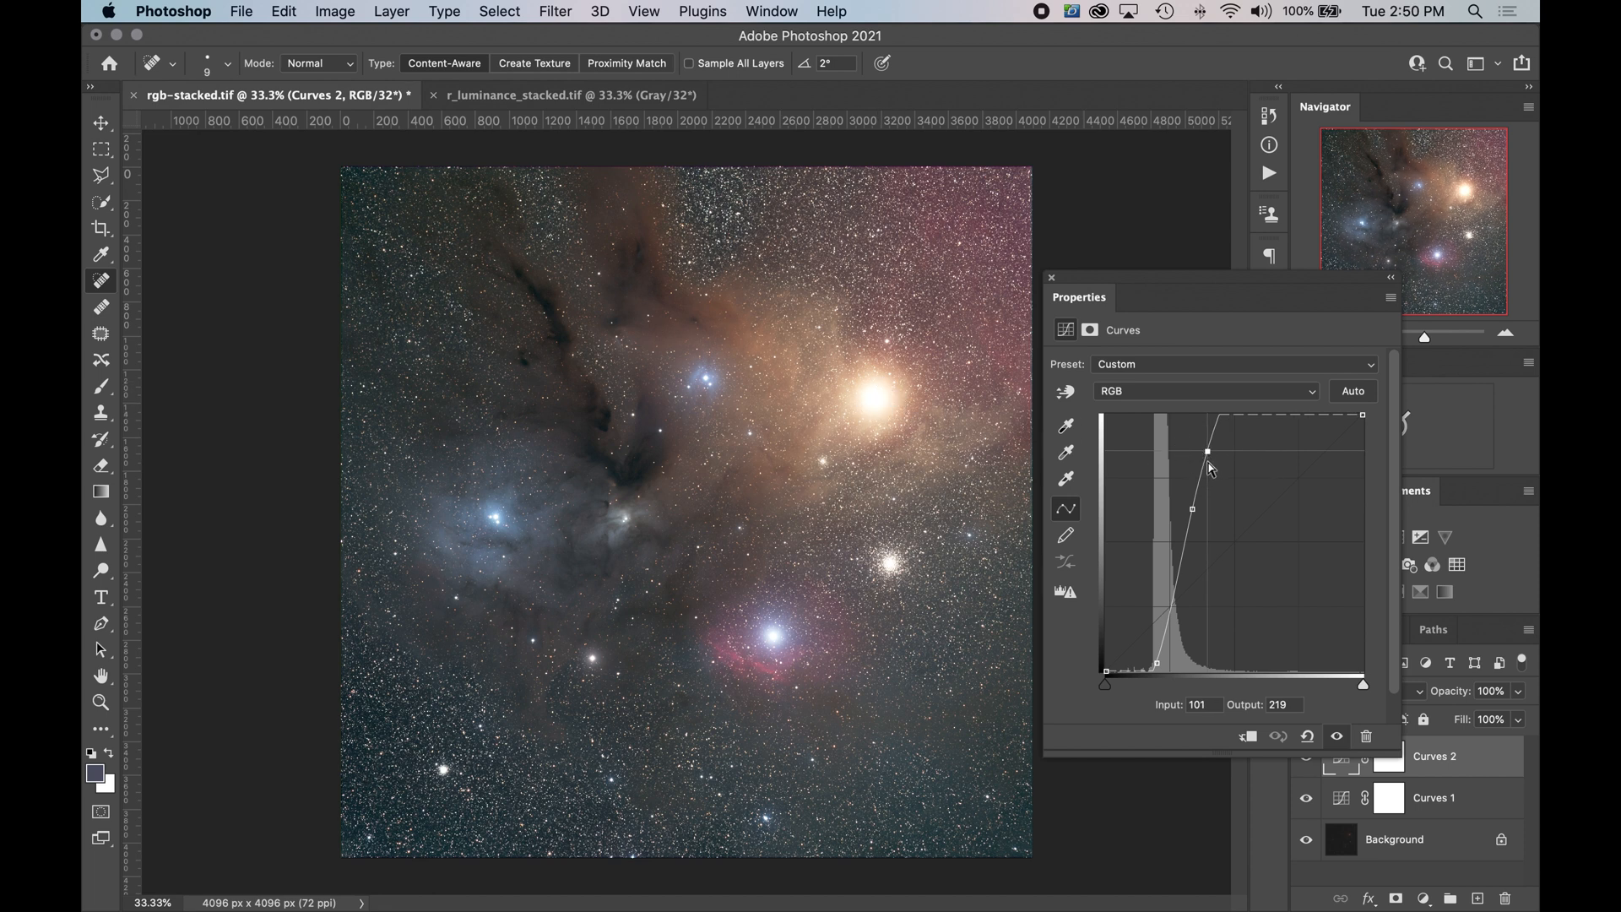
drag(1209, 453, 1228, 455)
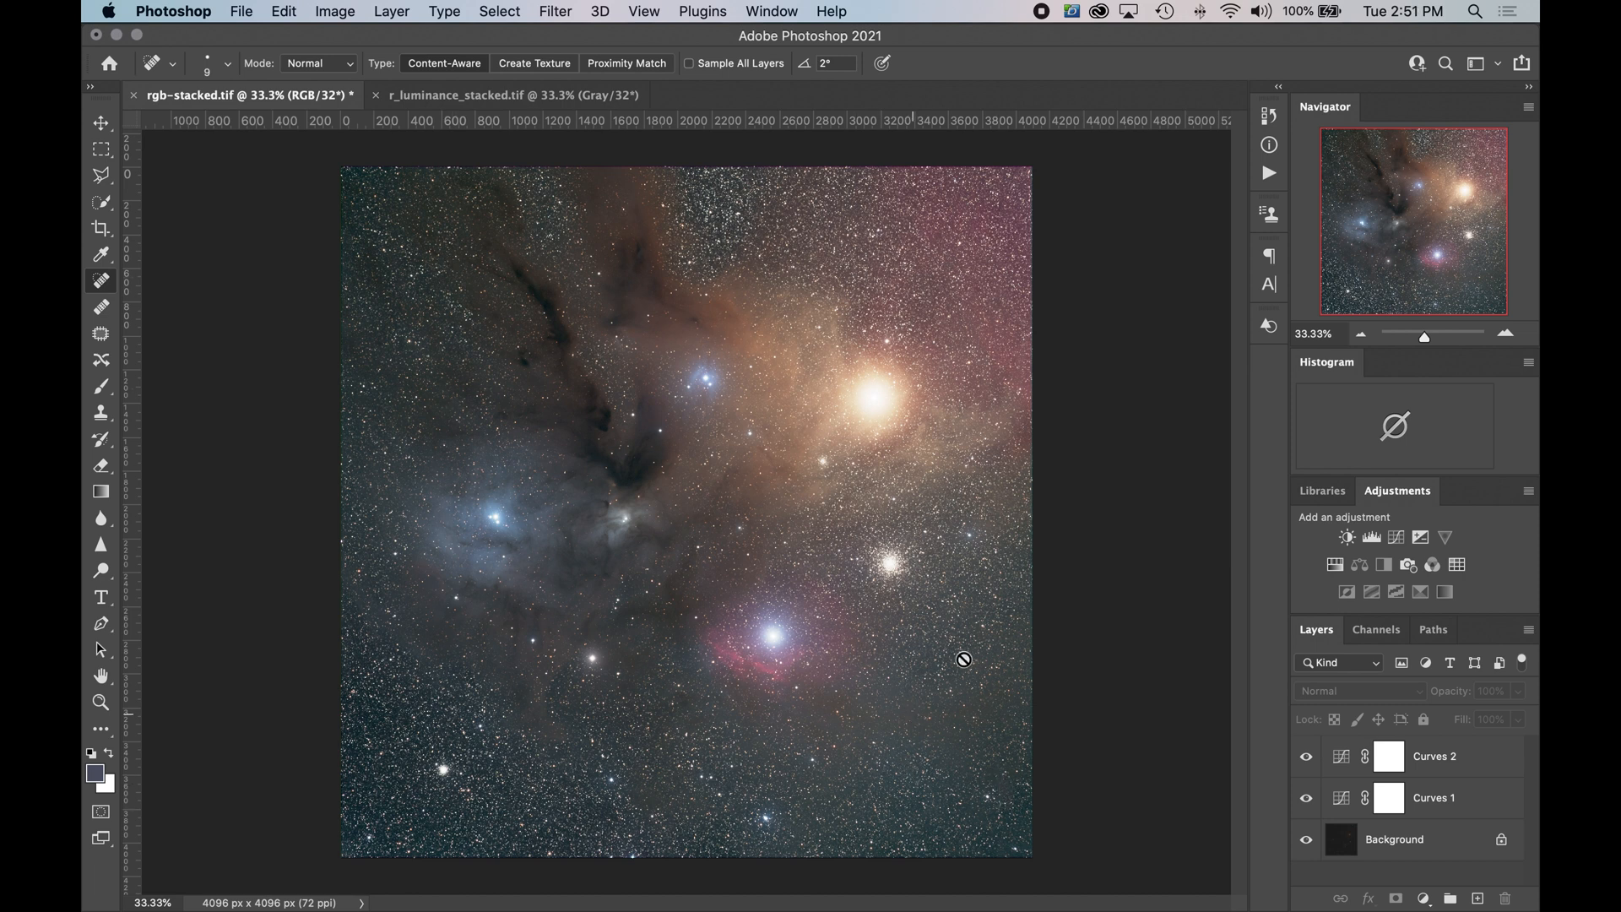
- Flatten rgb-stacked.tif and convert it to 16 bits per channel using the Exposure and Gamma method of HDR Toning
click(1530, 631)
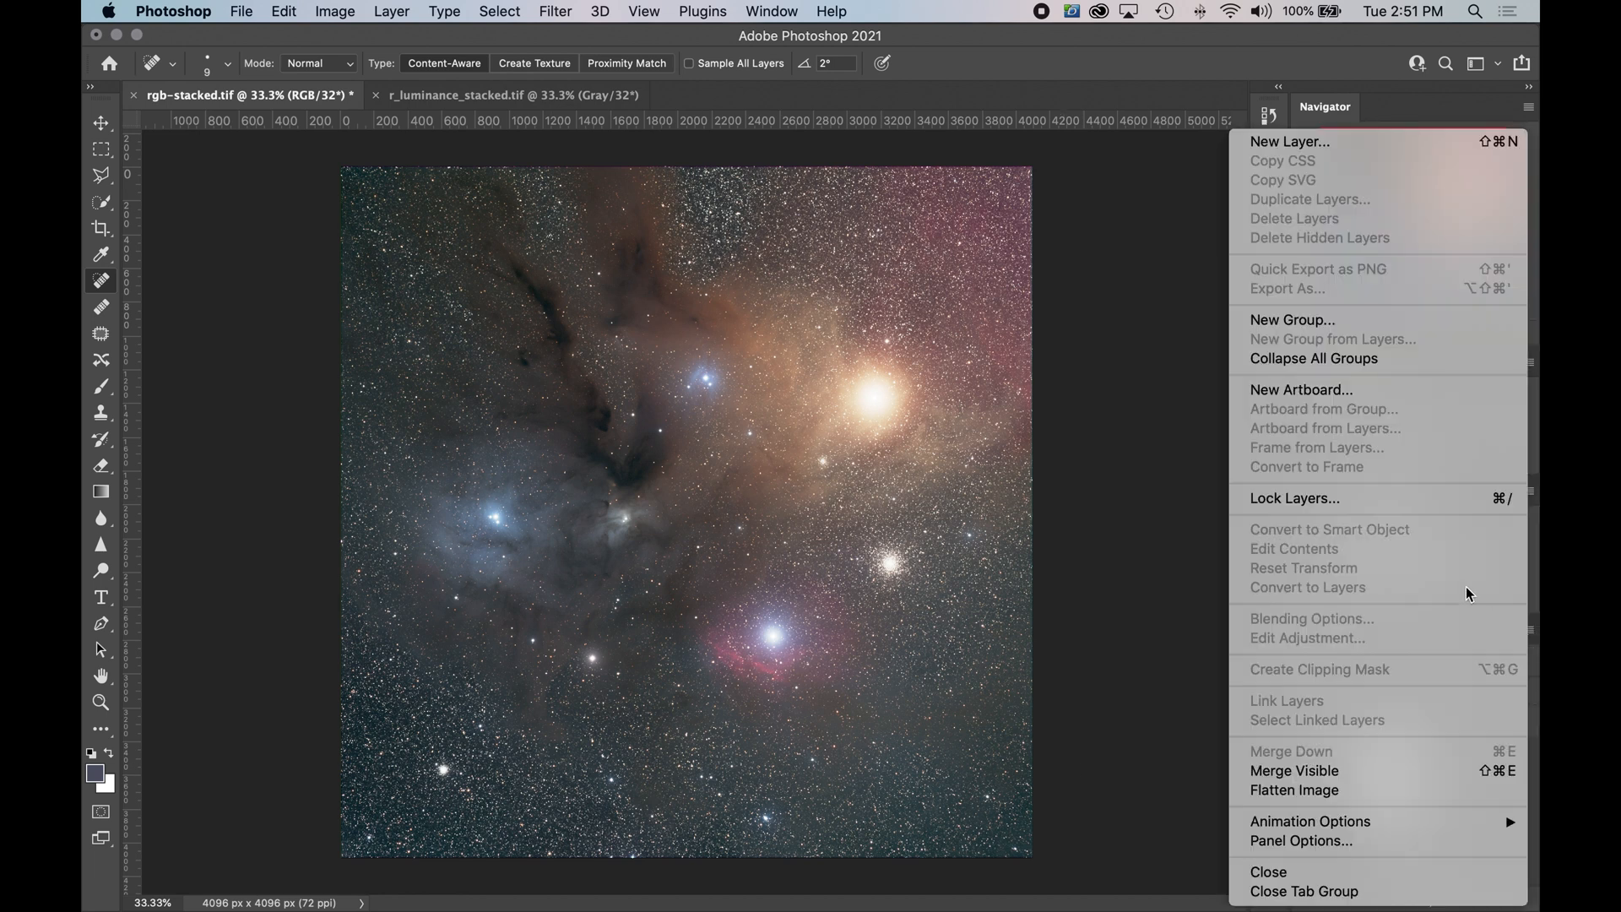
click(1322, 790)
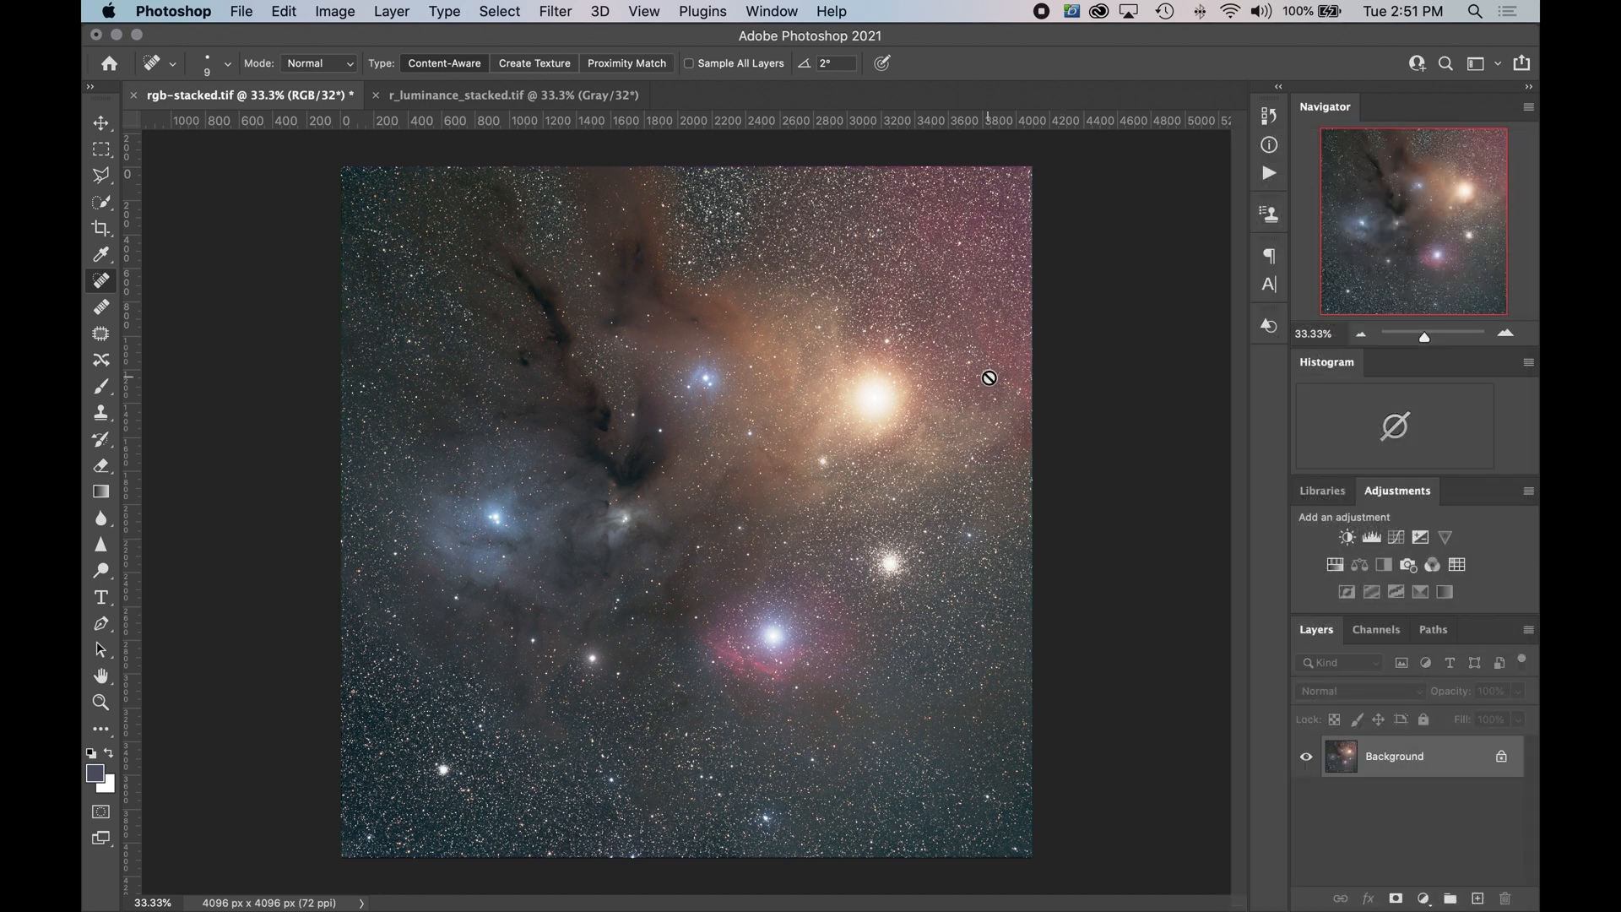
click(350, 11)
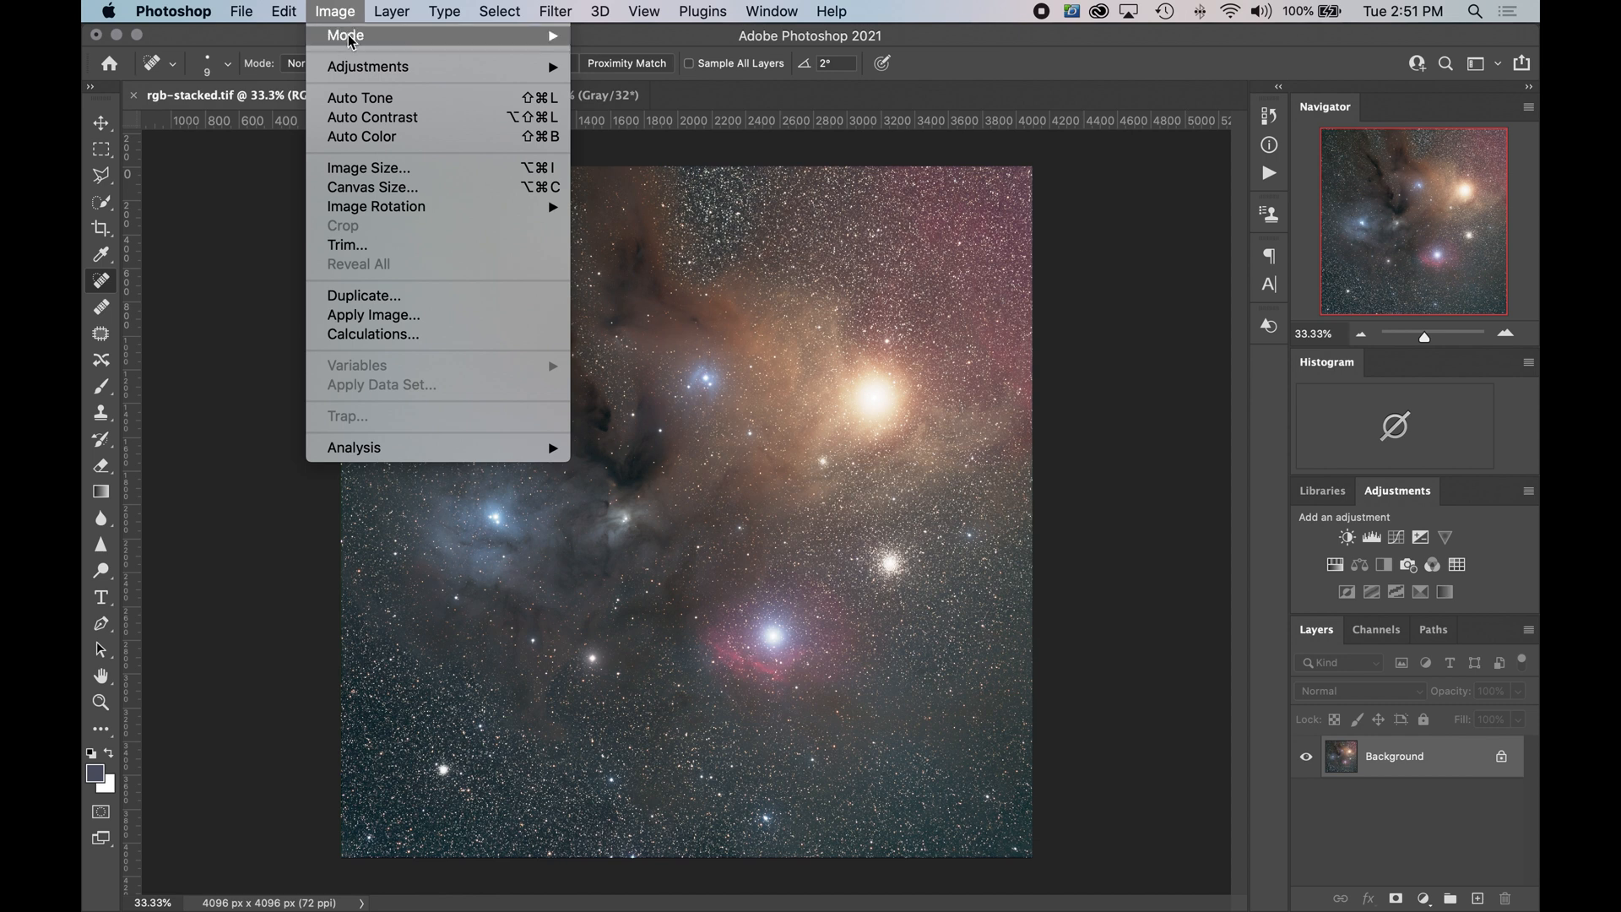
mouse_move(352, 42)
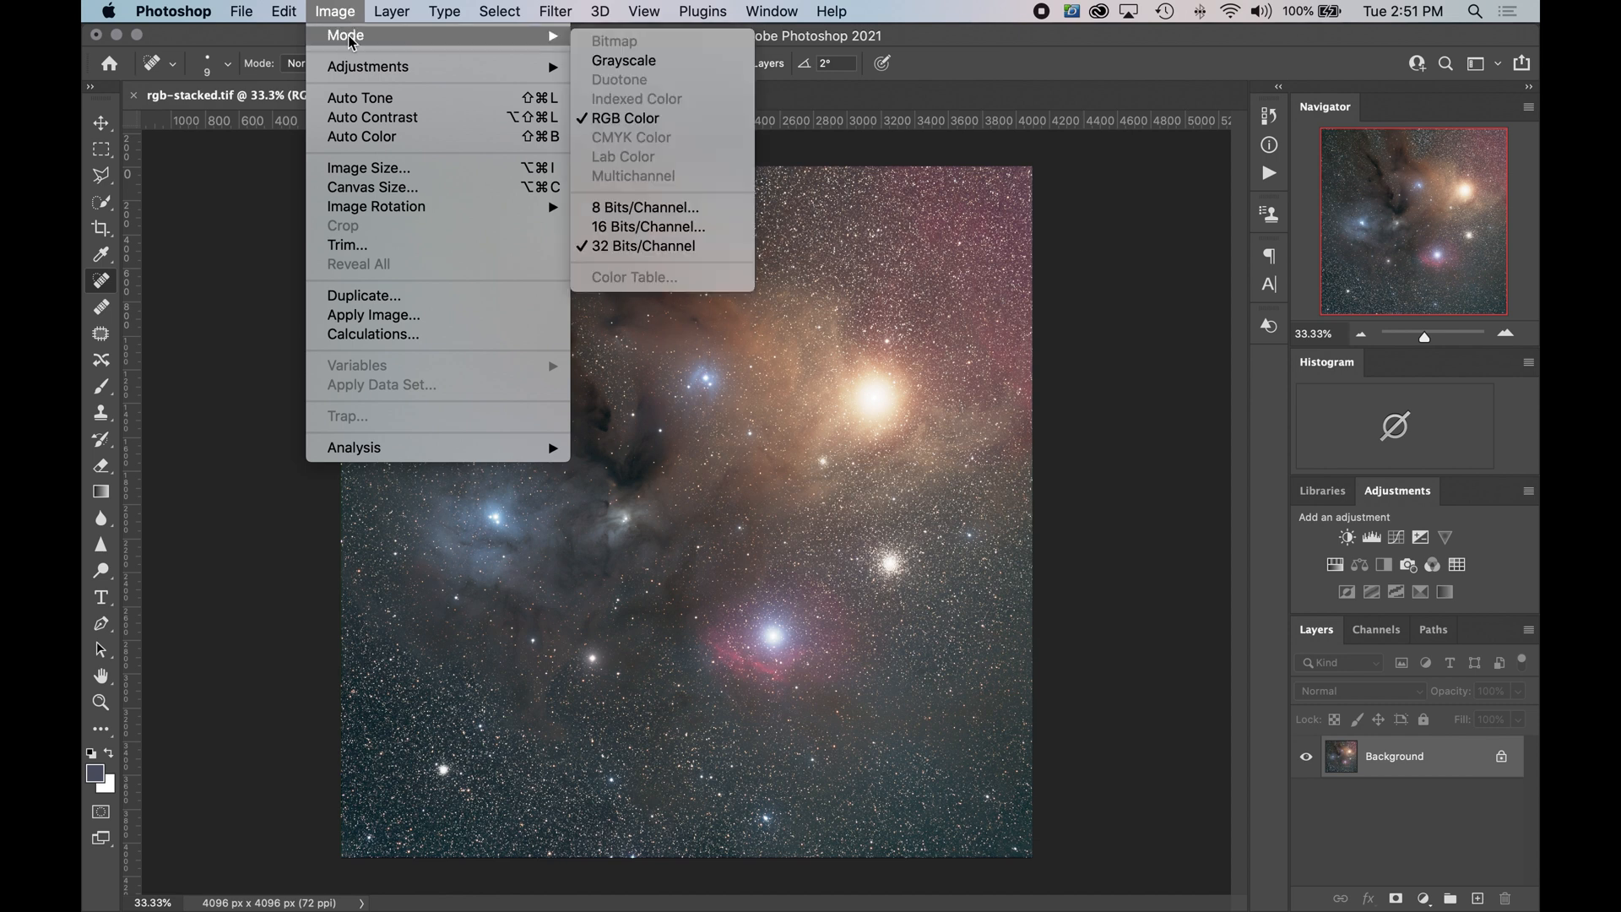
click(660, 228)
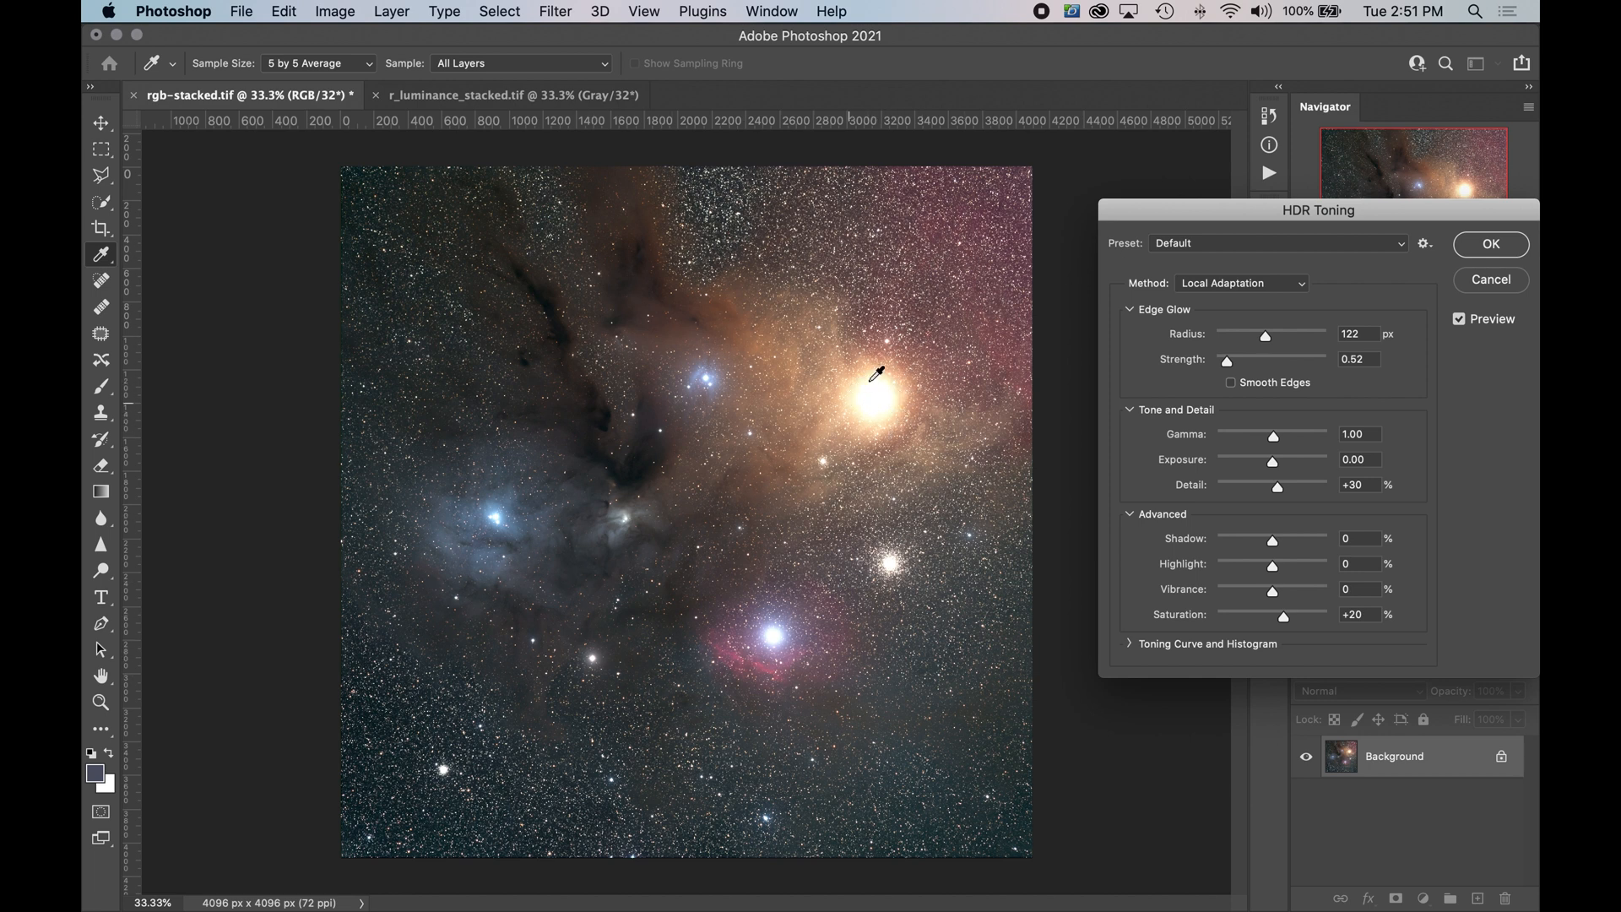
click(1235, 284)
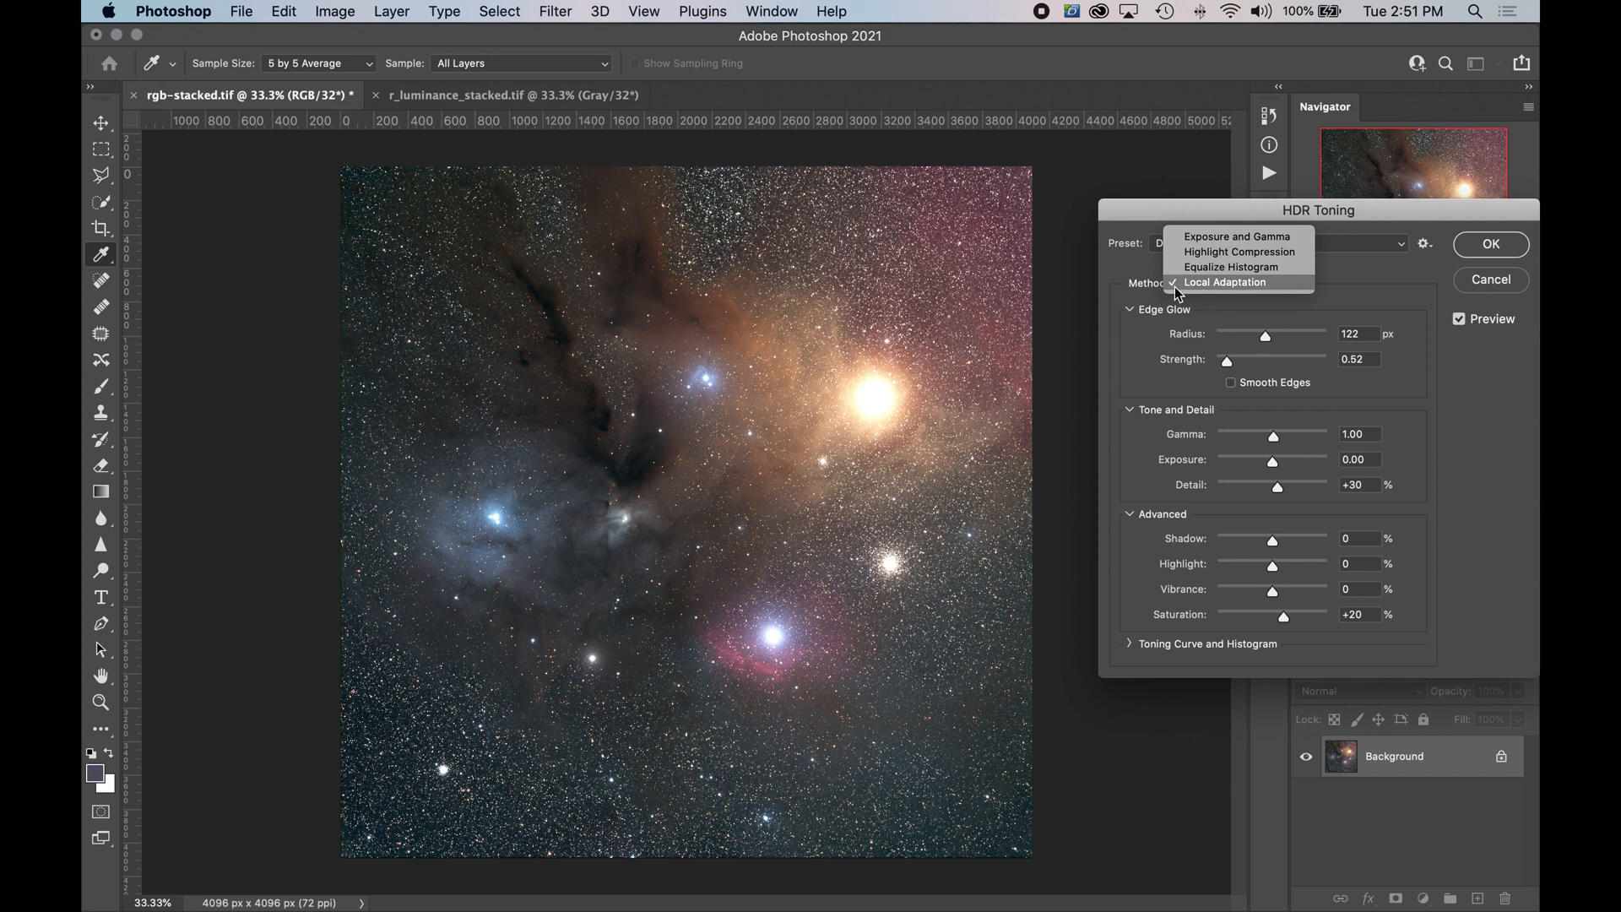
click(1238, 240)
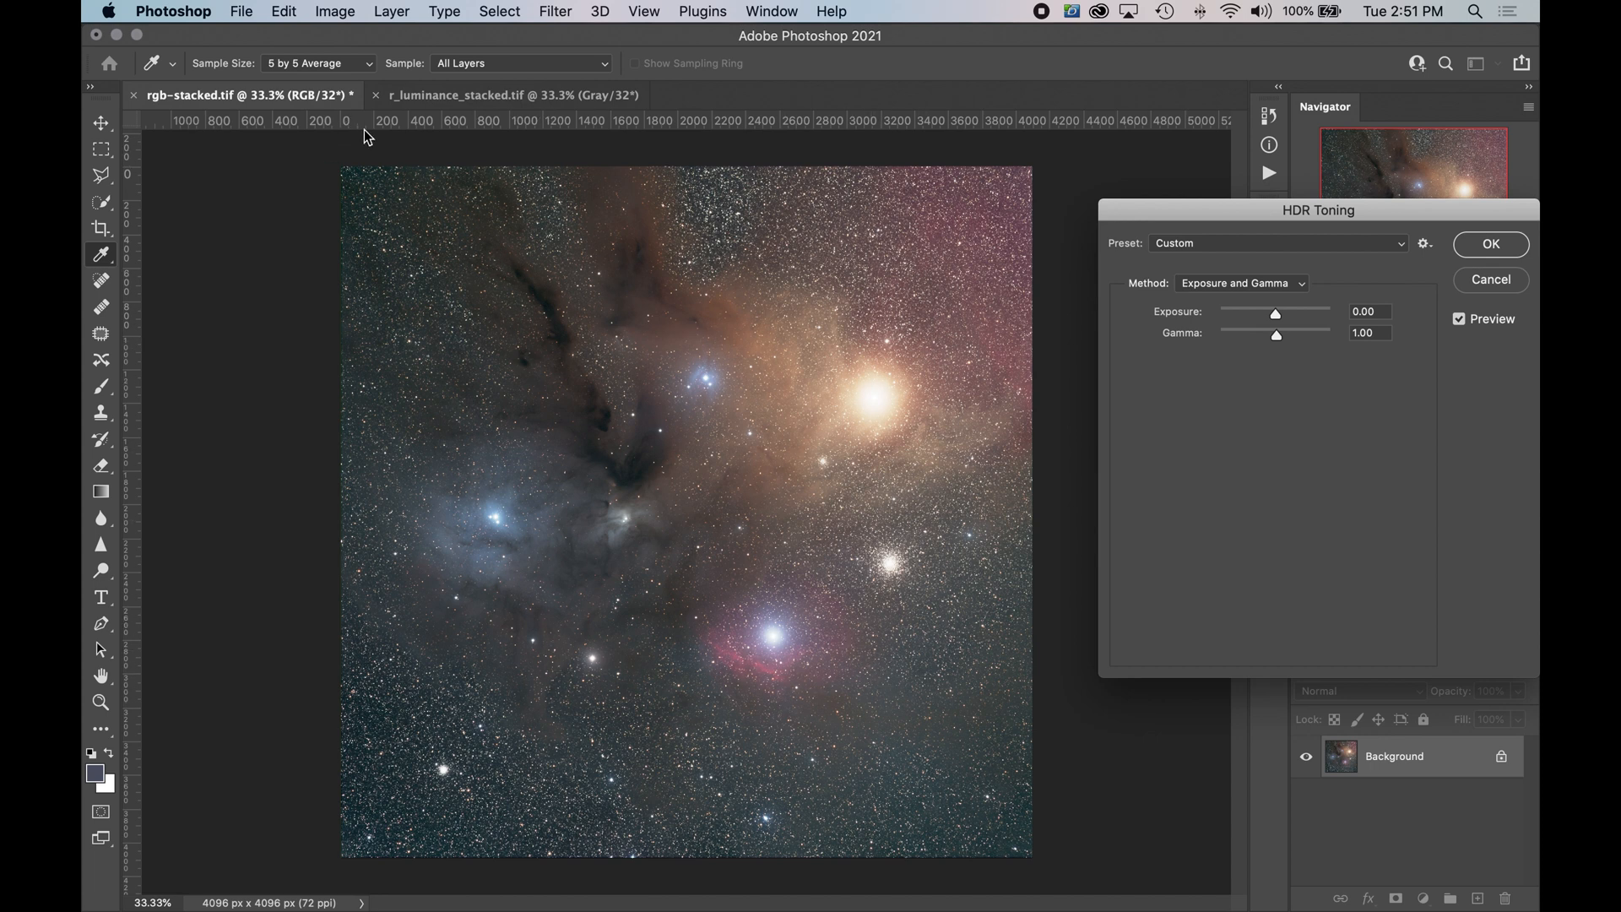
click(1484, 253)
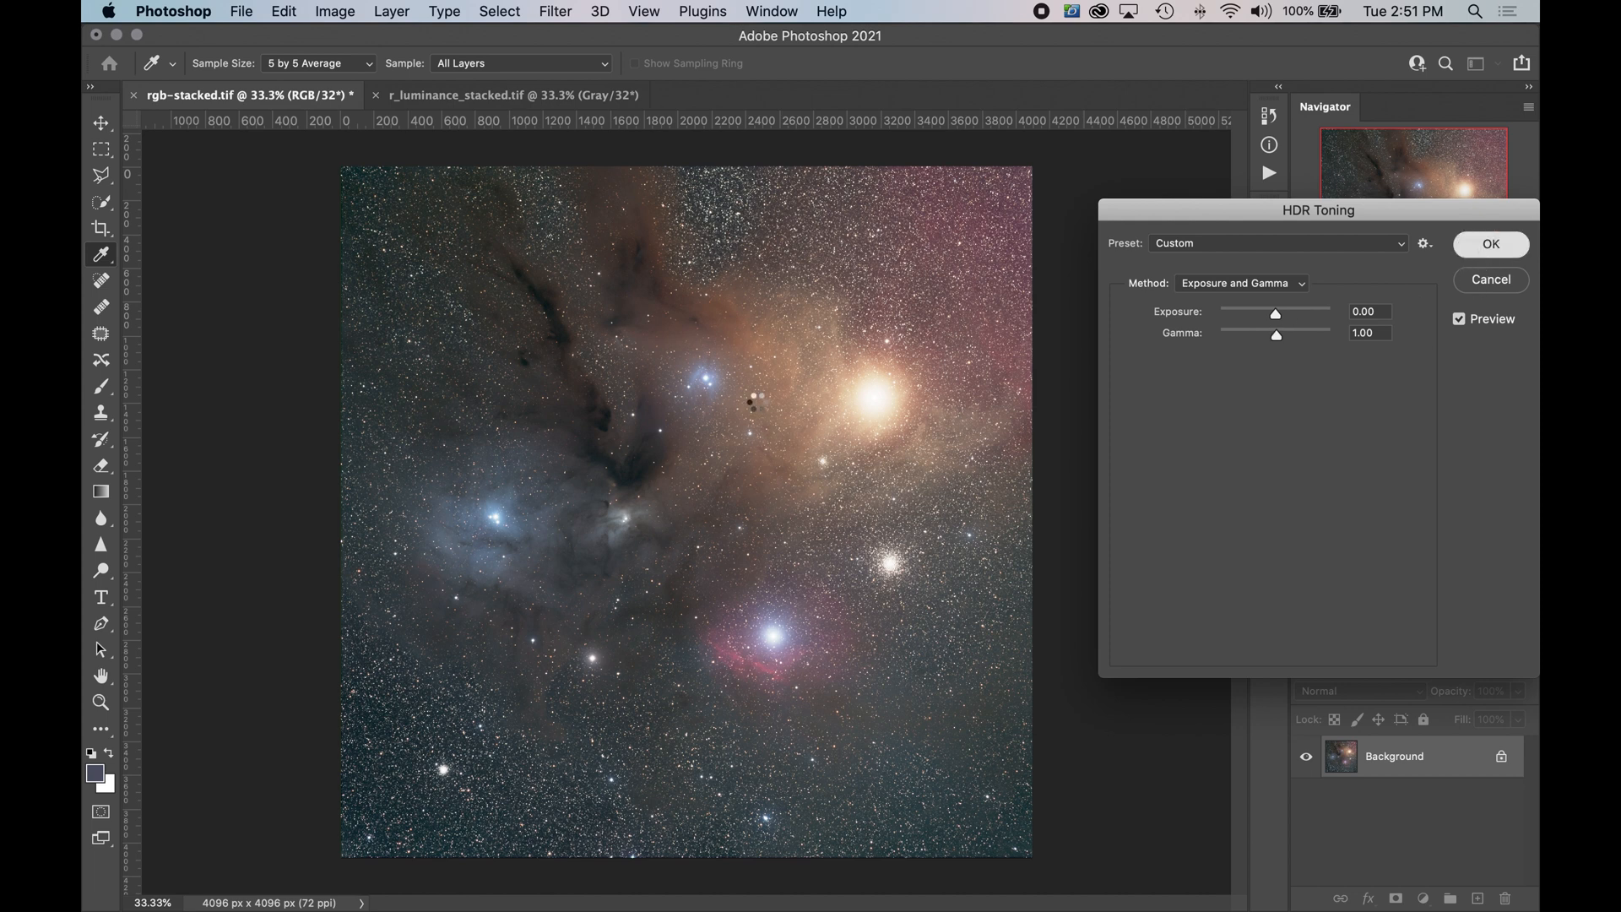
key(j)
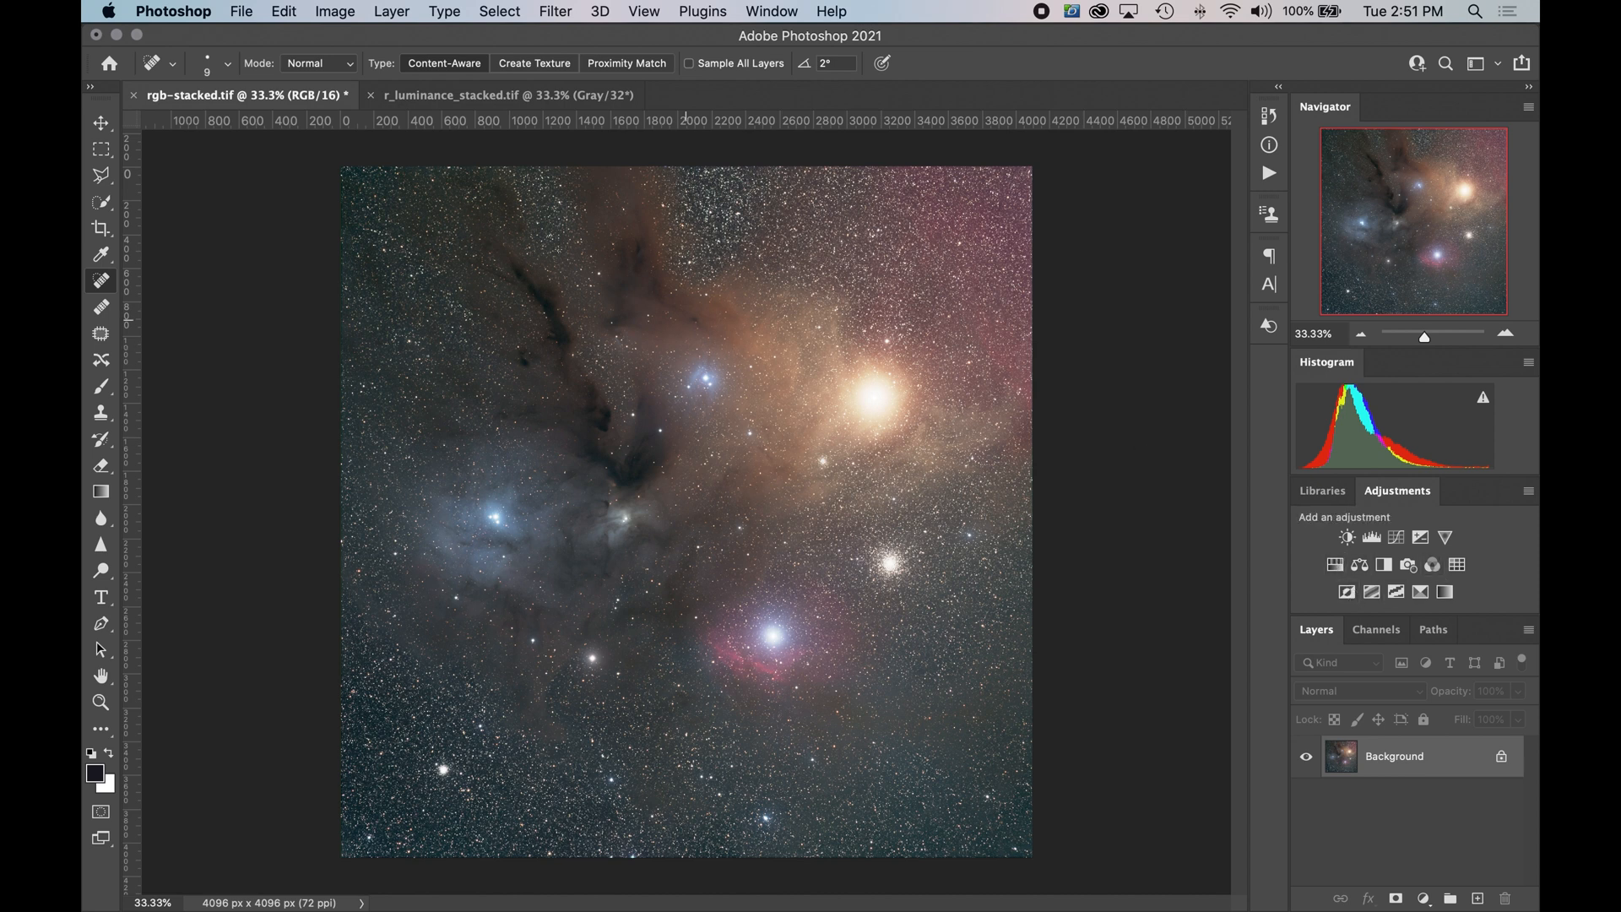
- Convert the flattened Background of rgb-stacked.tif into a regular layer named RGB
click(556, 11)
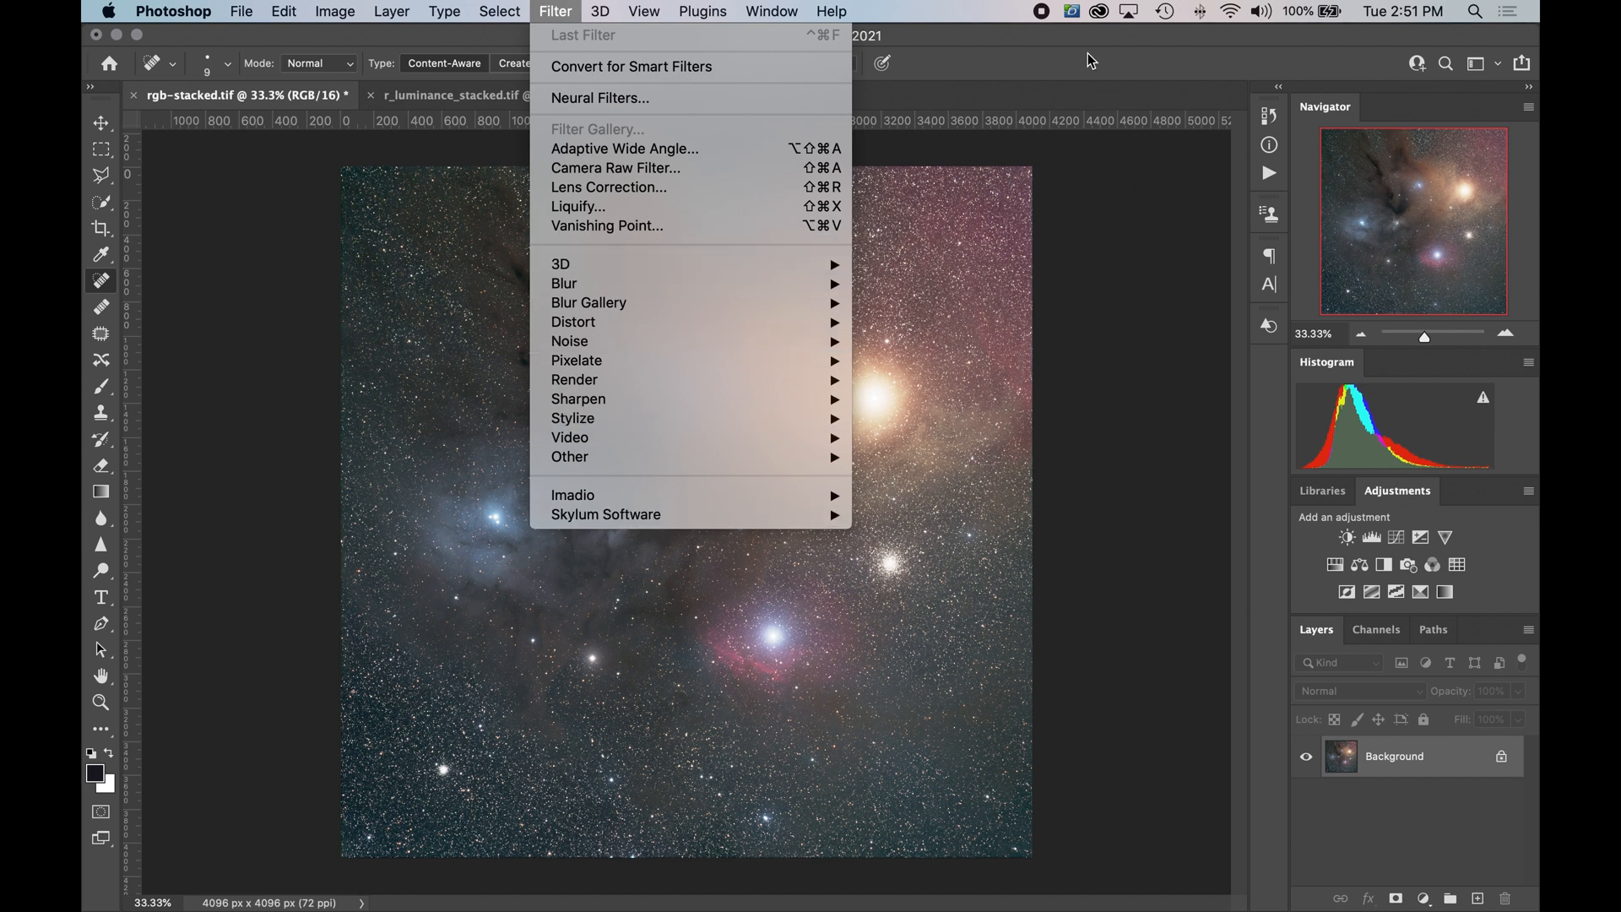
click(1075, 36)
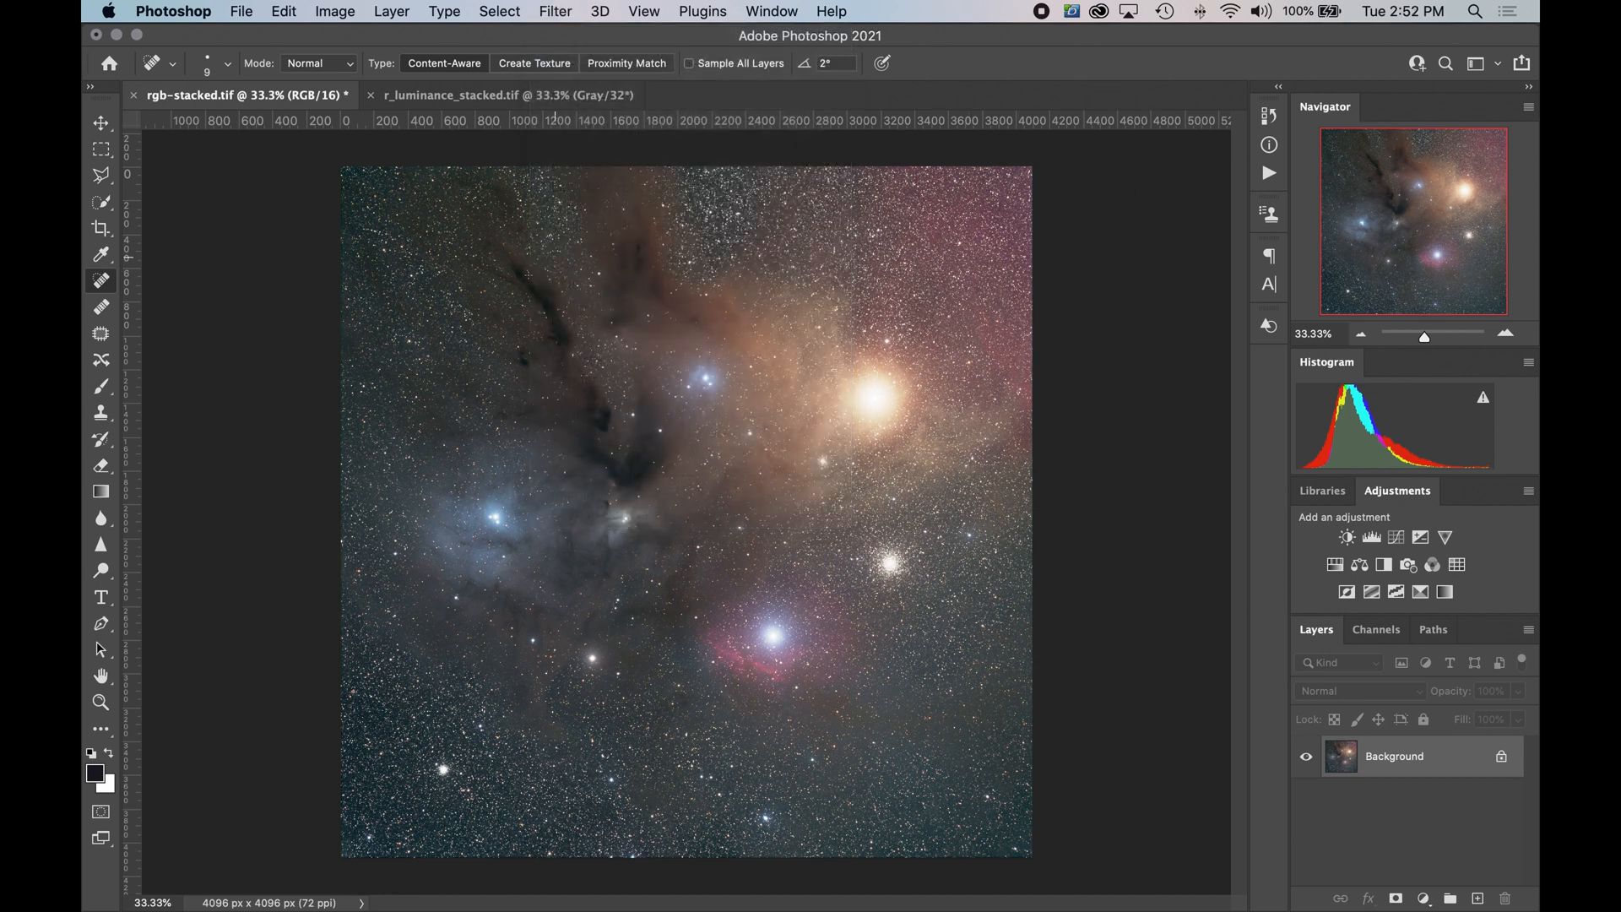
double_click(1395, 764)
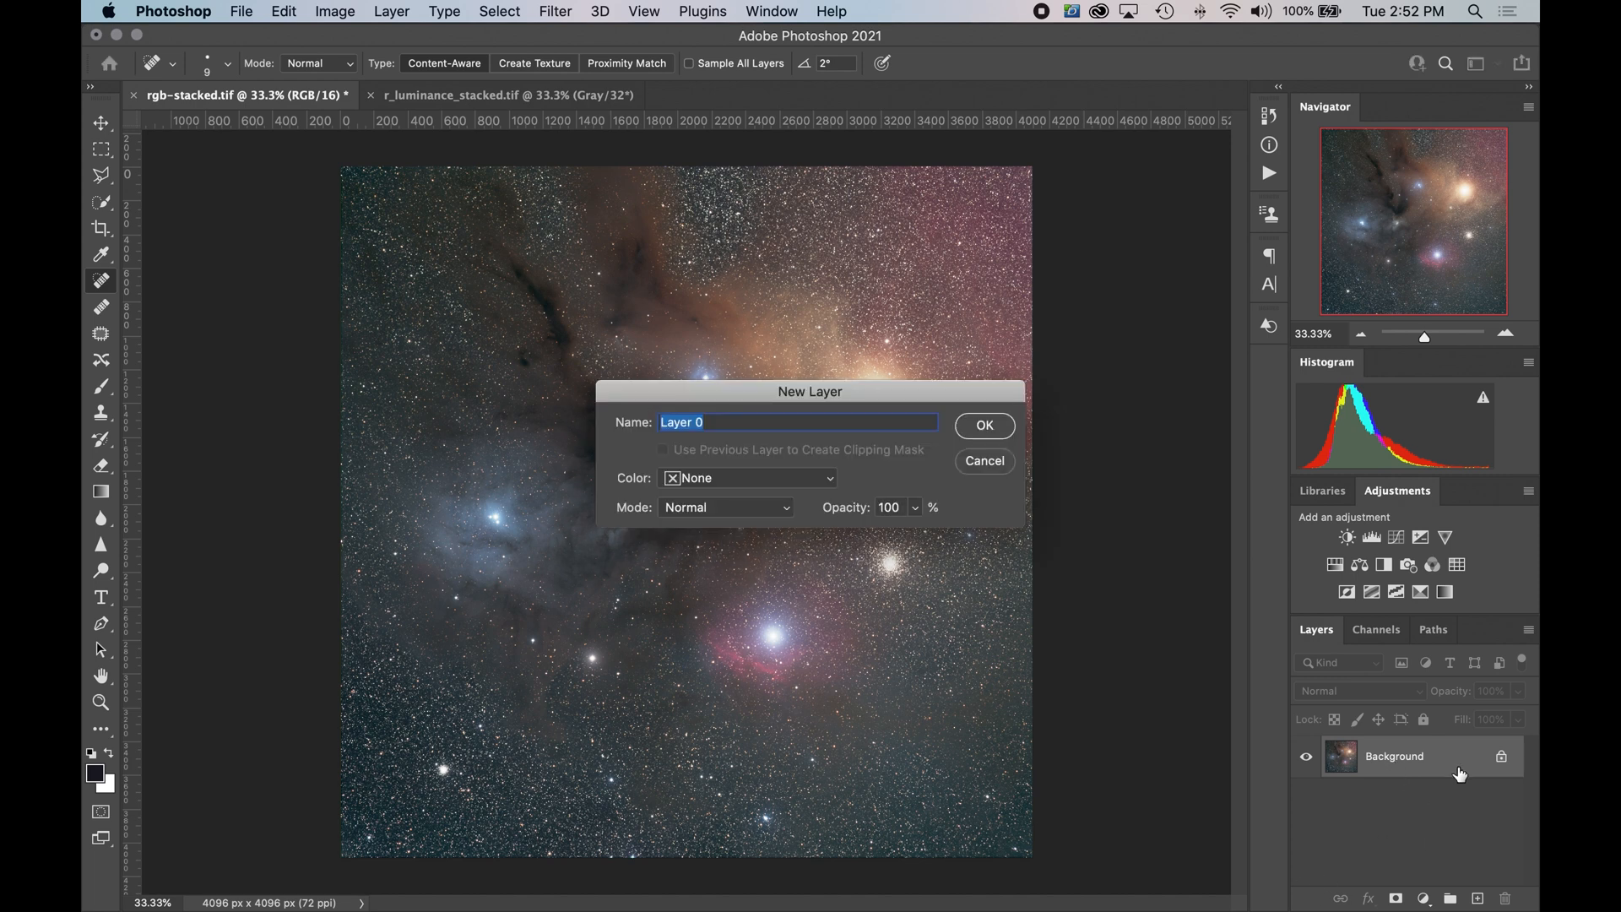
text(RGB)
key(Return)
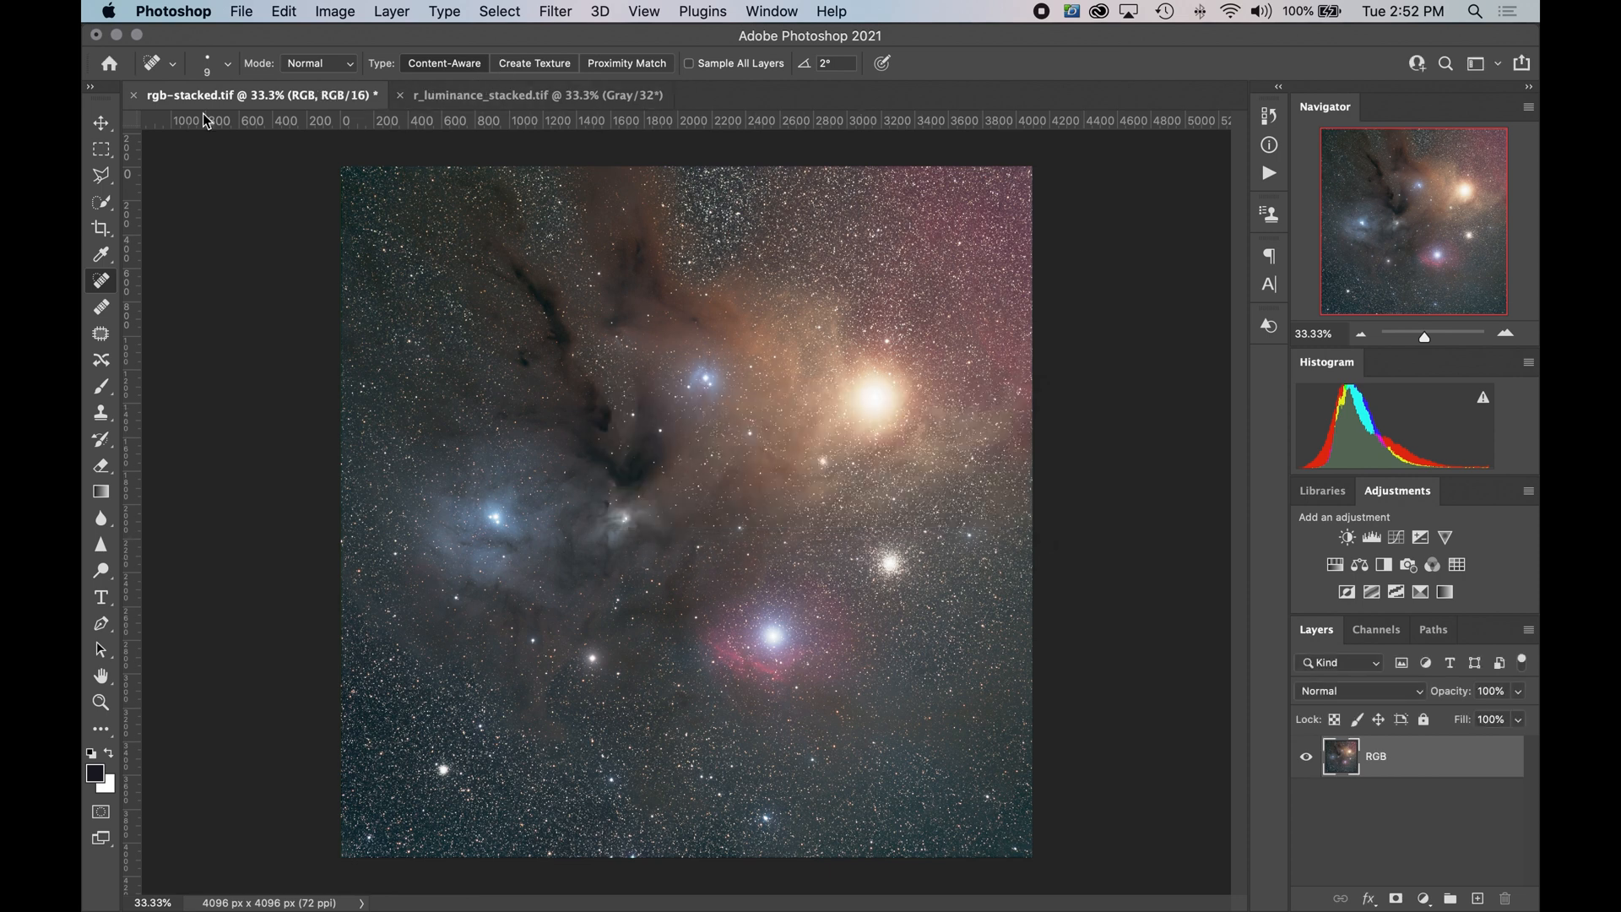
- Switch to the r_luminance_stacked.tif document and convert it from grayscale to RGB Color mode
click(429, 100)
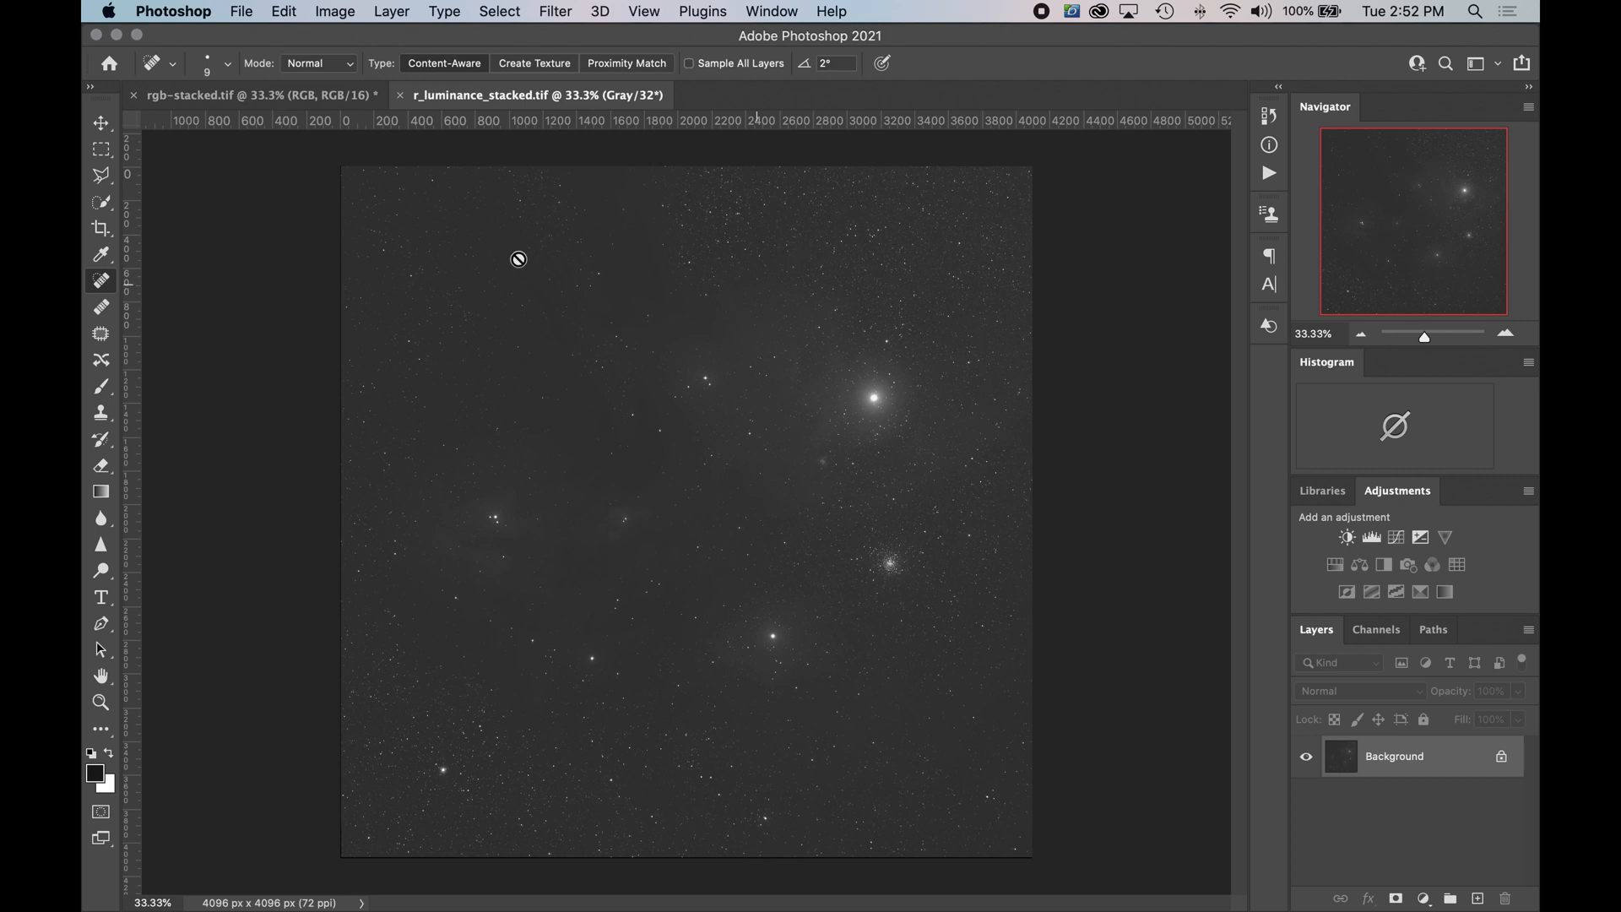
click(336, 12)
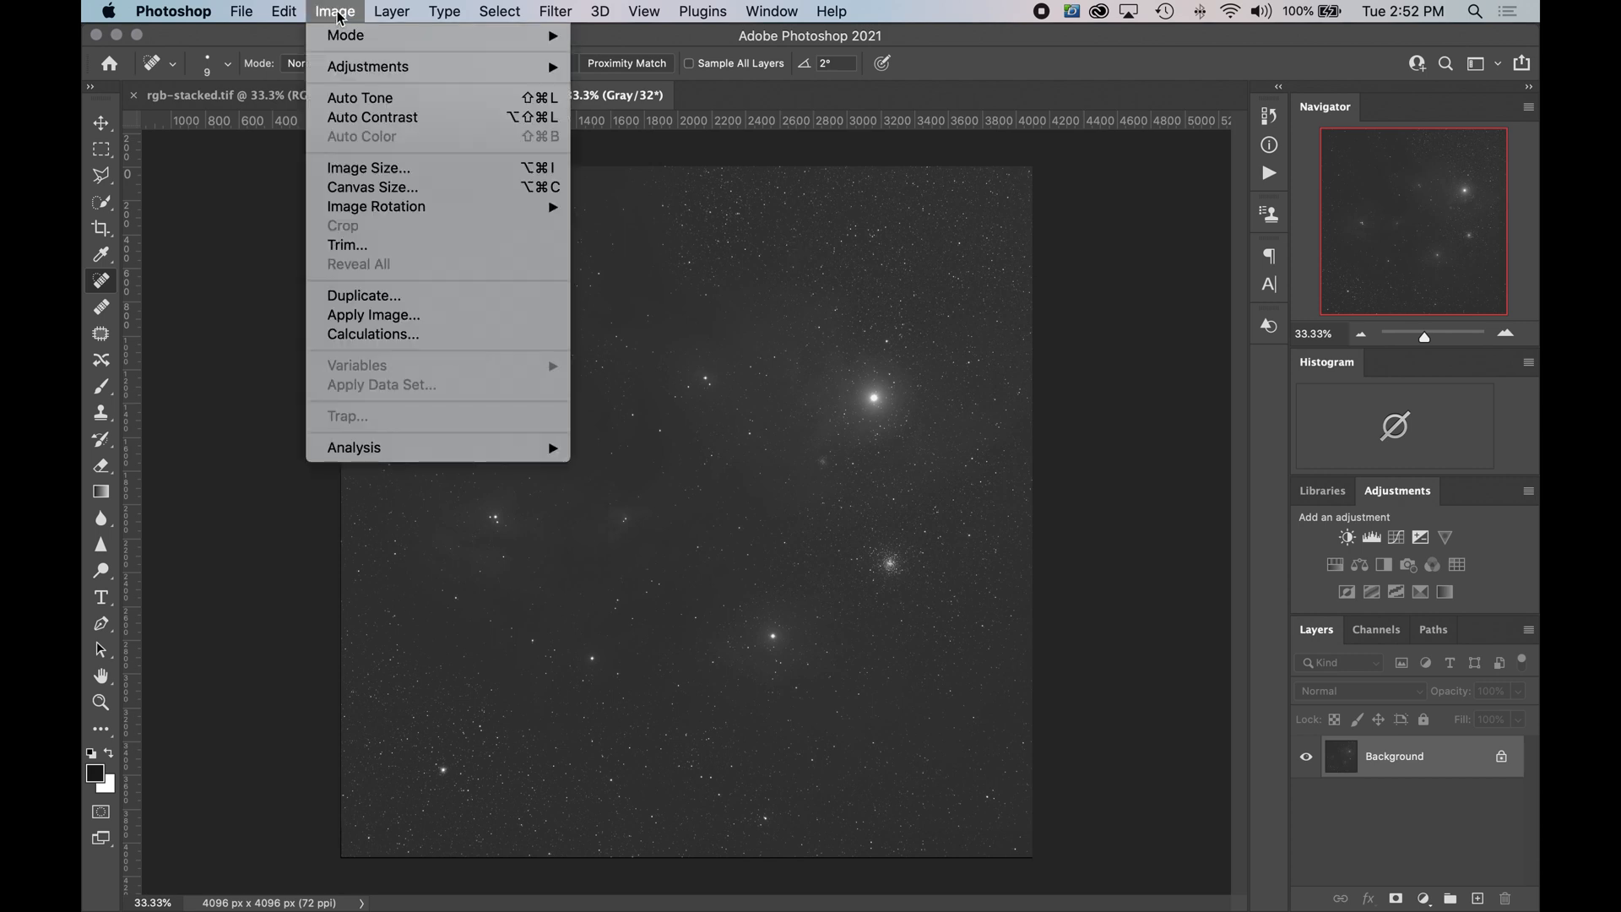
mouse_move(338, 38)
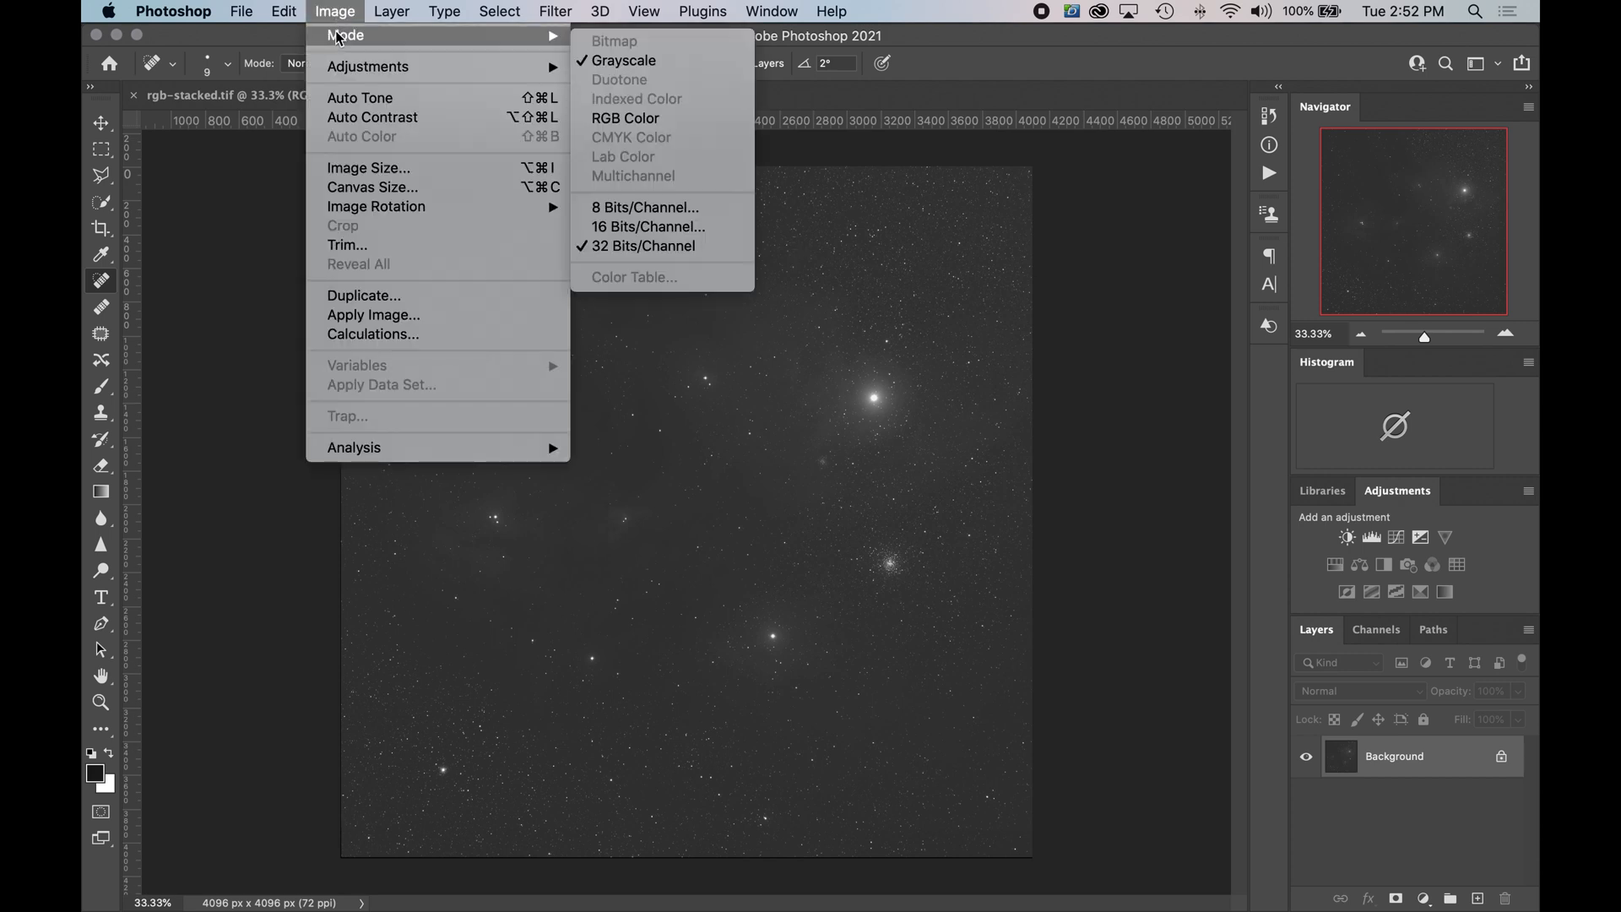
click(665, 115)
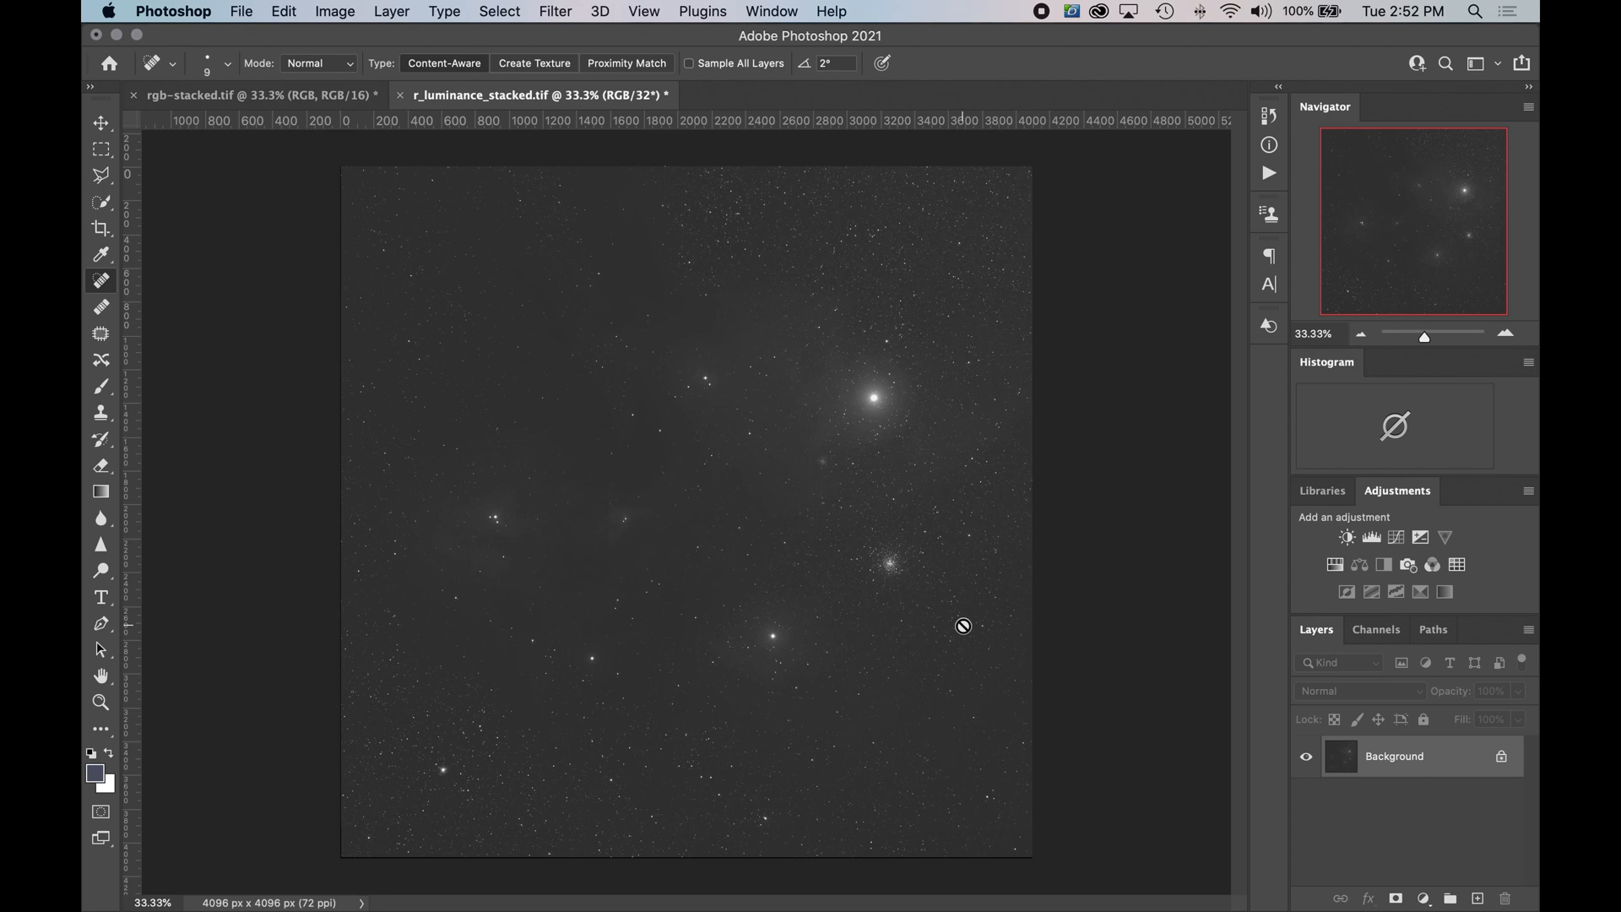
- Add a Curves adjustment layer to r_luminance_stacked.tif with points at input 21, output 152 and input 47, output 203
click(1397, 539)
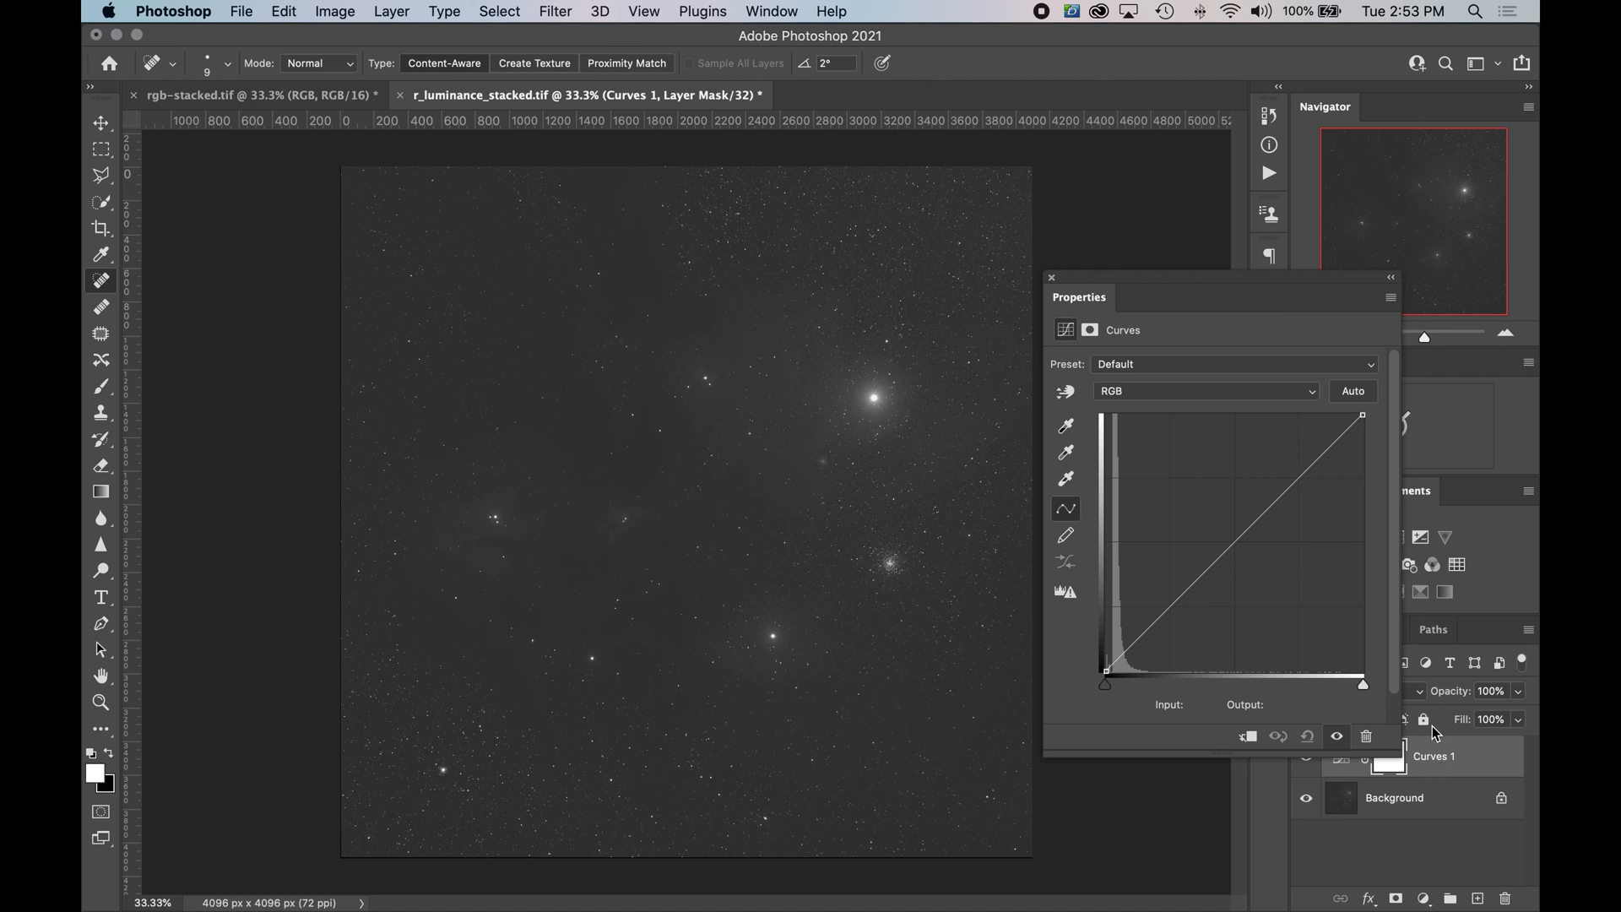
click(1251, 525)
drag(1200, 490, 1128, 517)
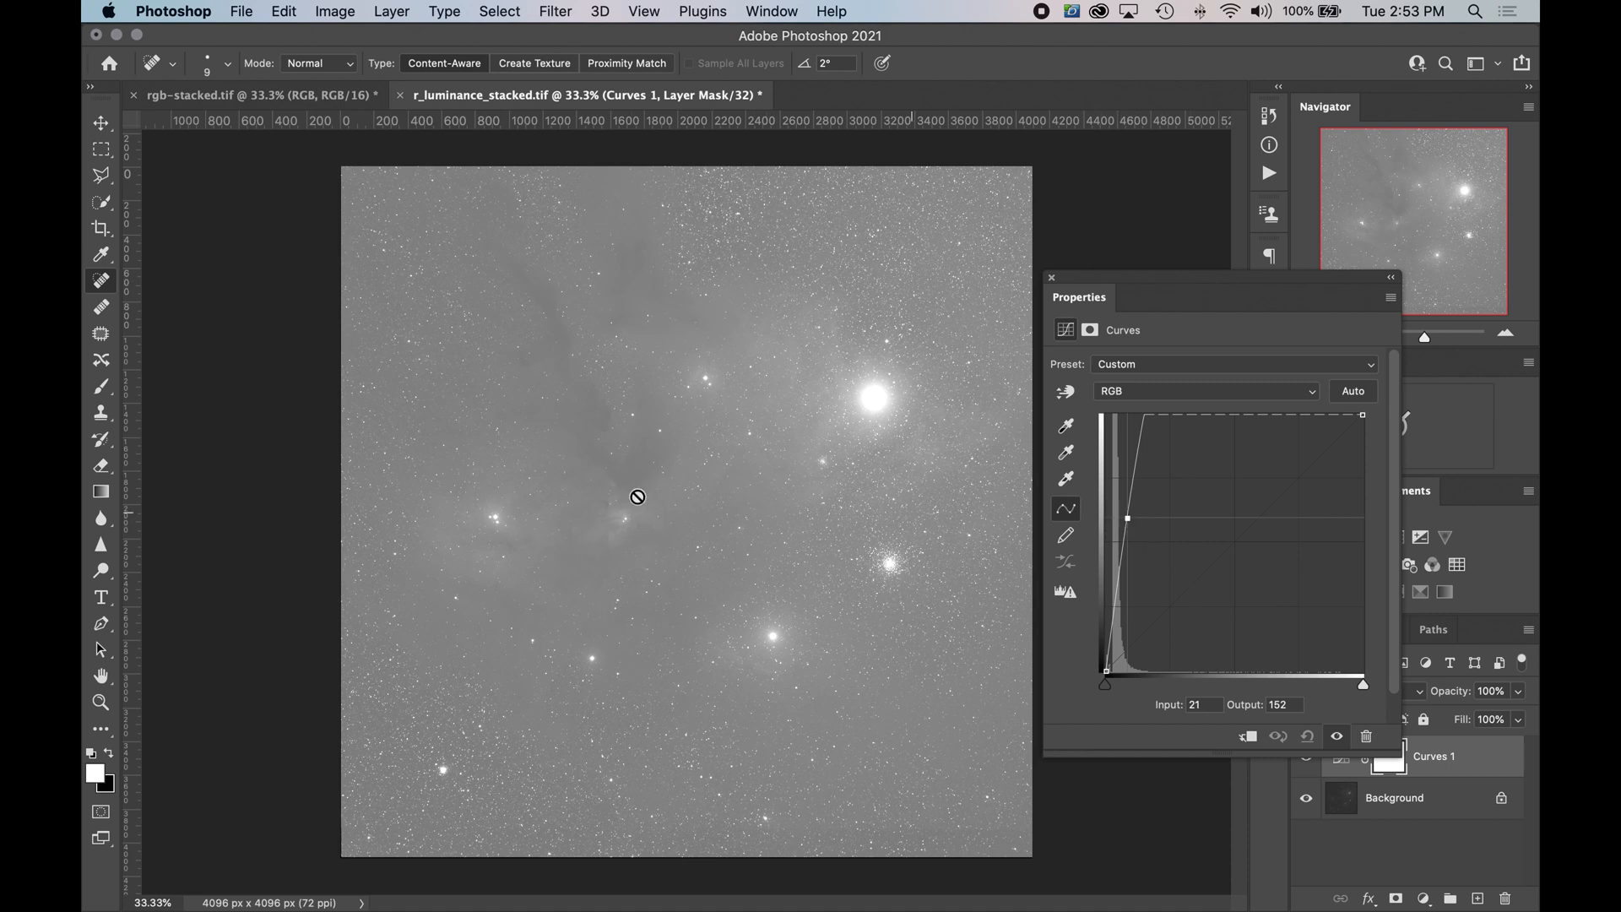
drag(1138, 466, 1160, 455)
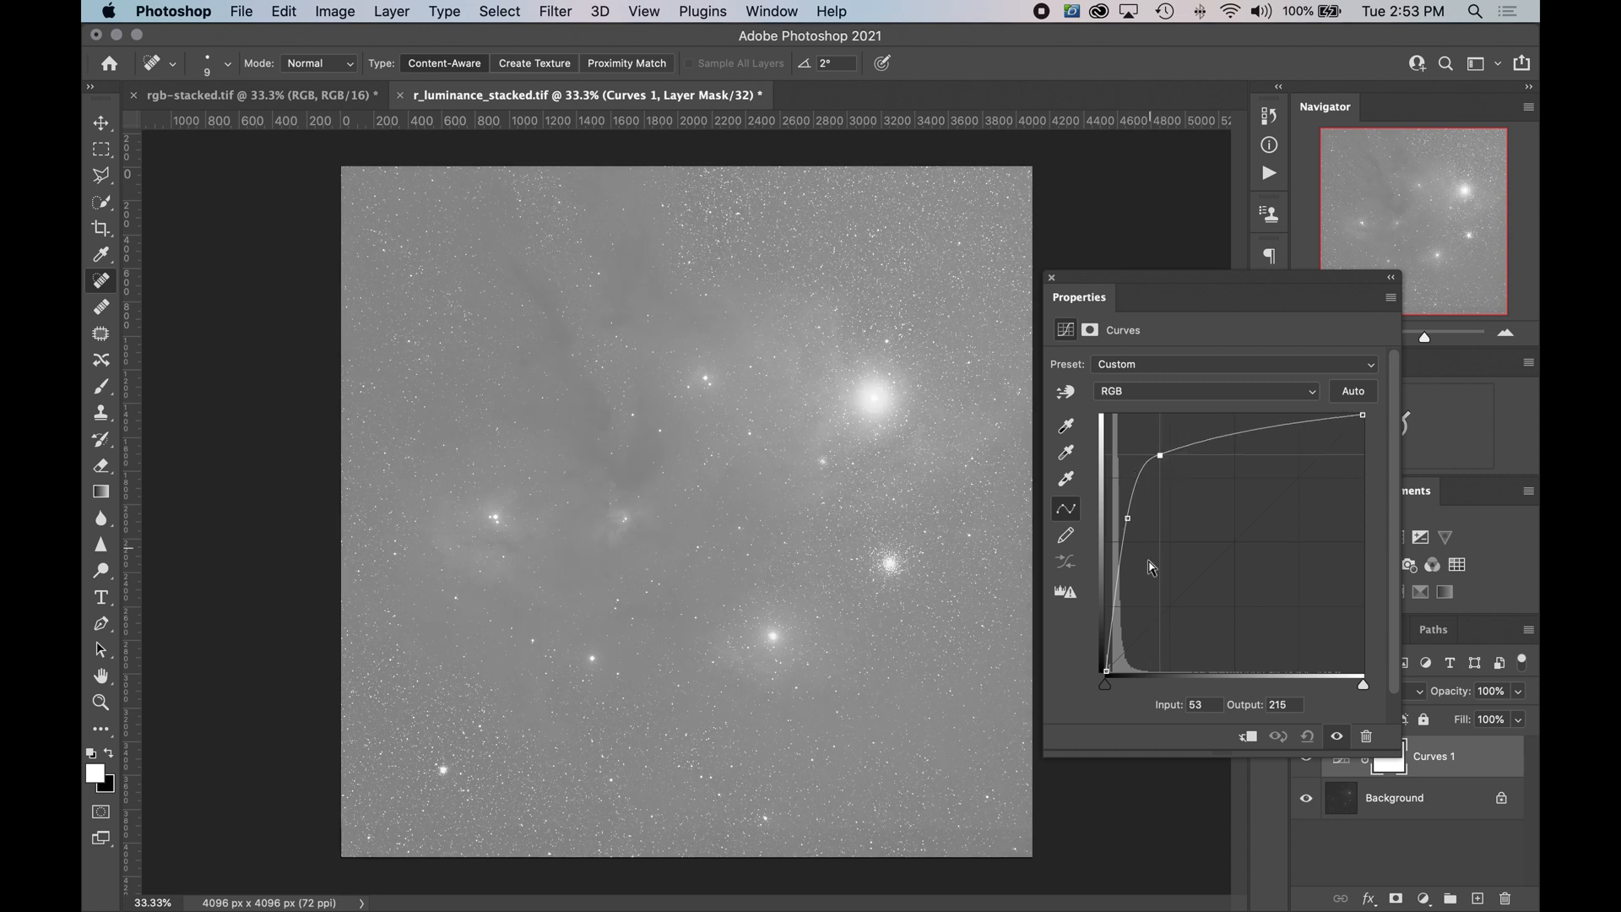
drag(1160, 455, 1155, 468)
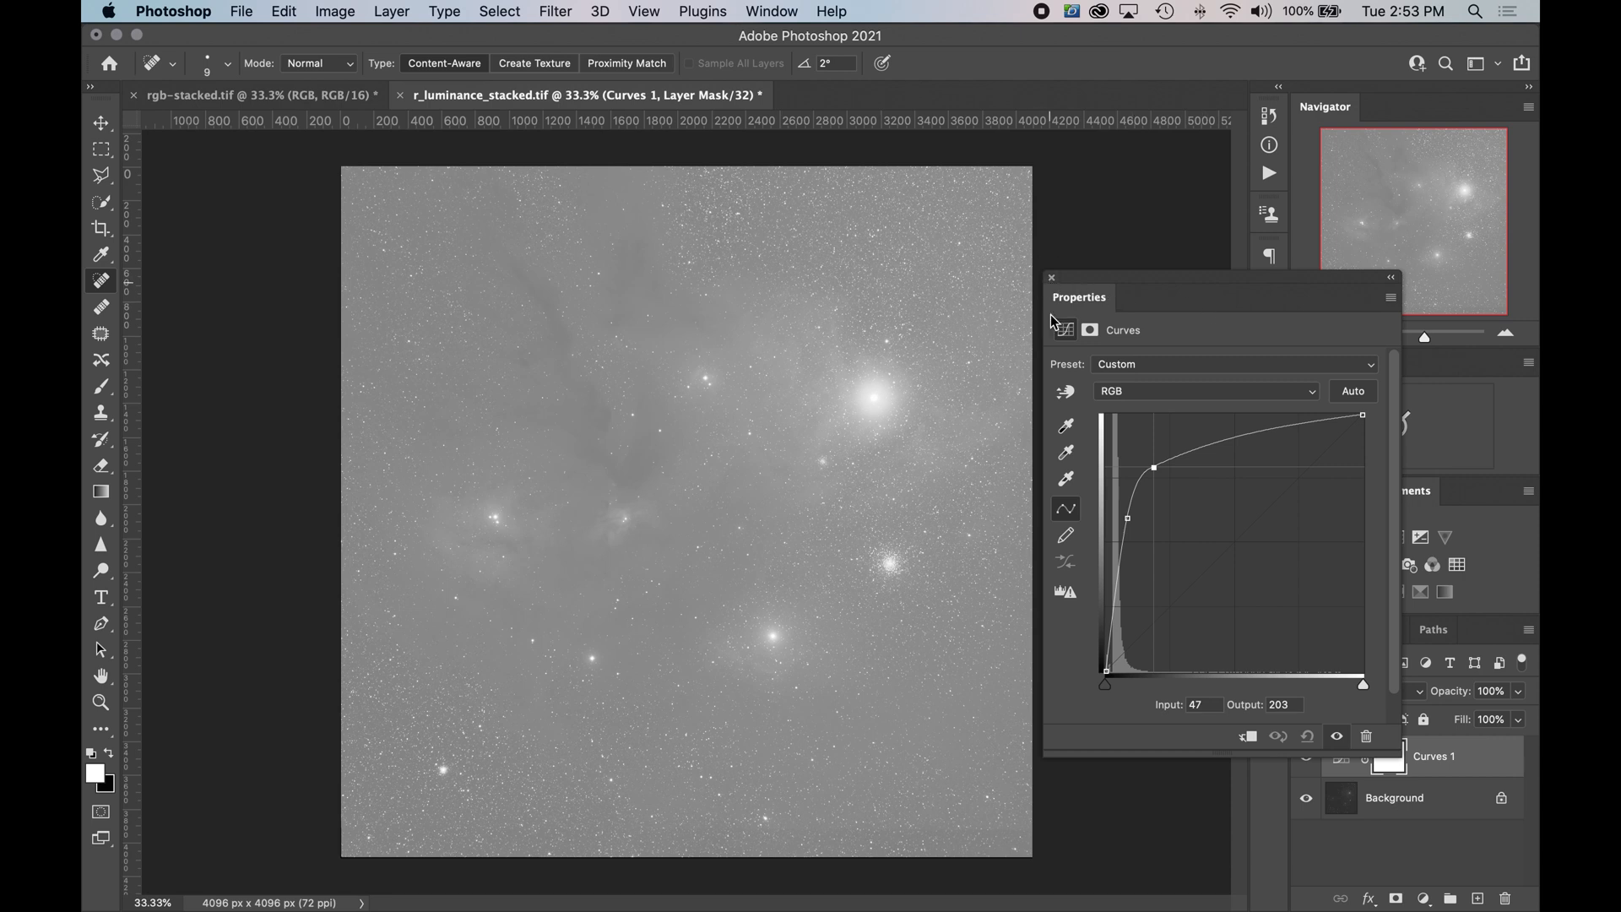
click(1052, 278)
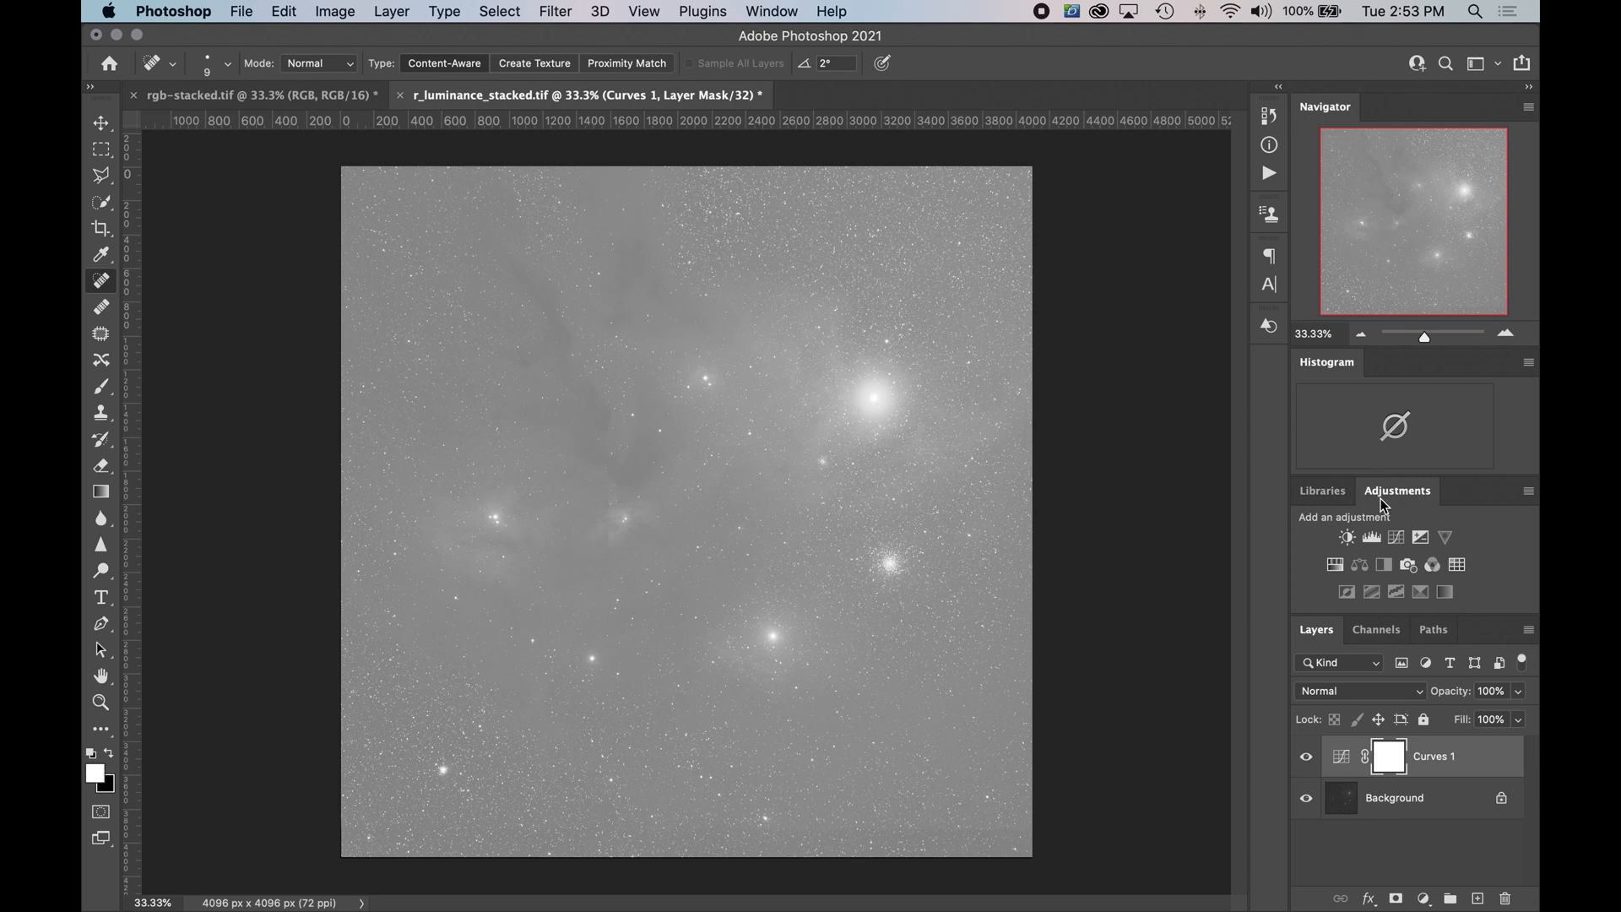
- Add a second Curves adjustment layer to r_luminance_stacked.tif with input/output points 63/0, 76/15 and 108/138, plus a highlight point
click(1400, 545)
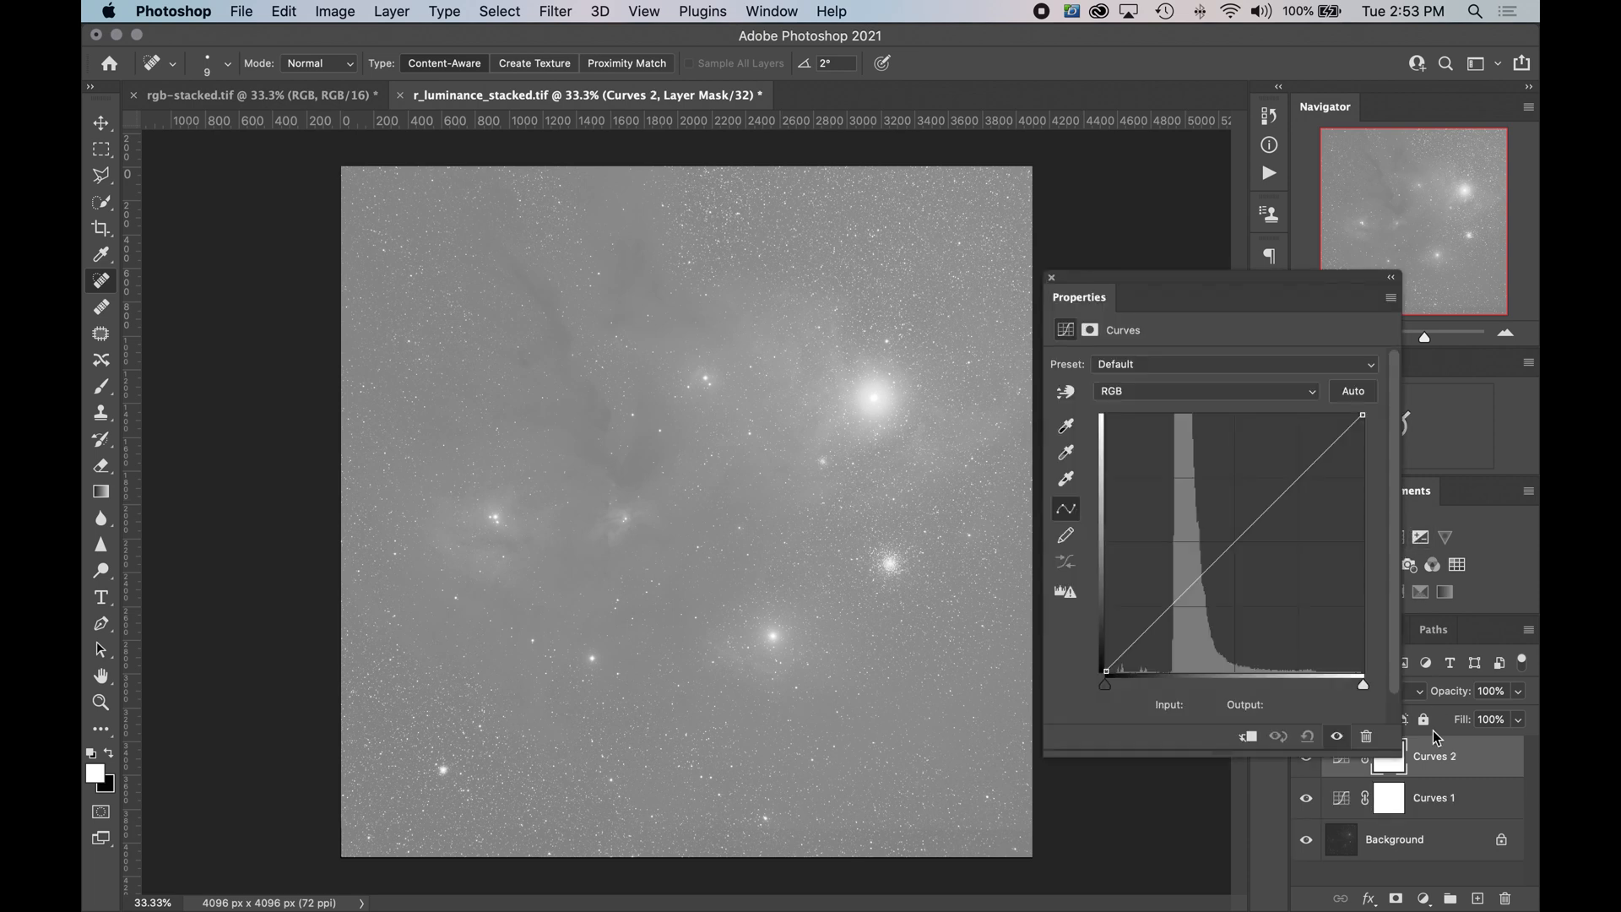
drag(1106, 672, 1171, 680)
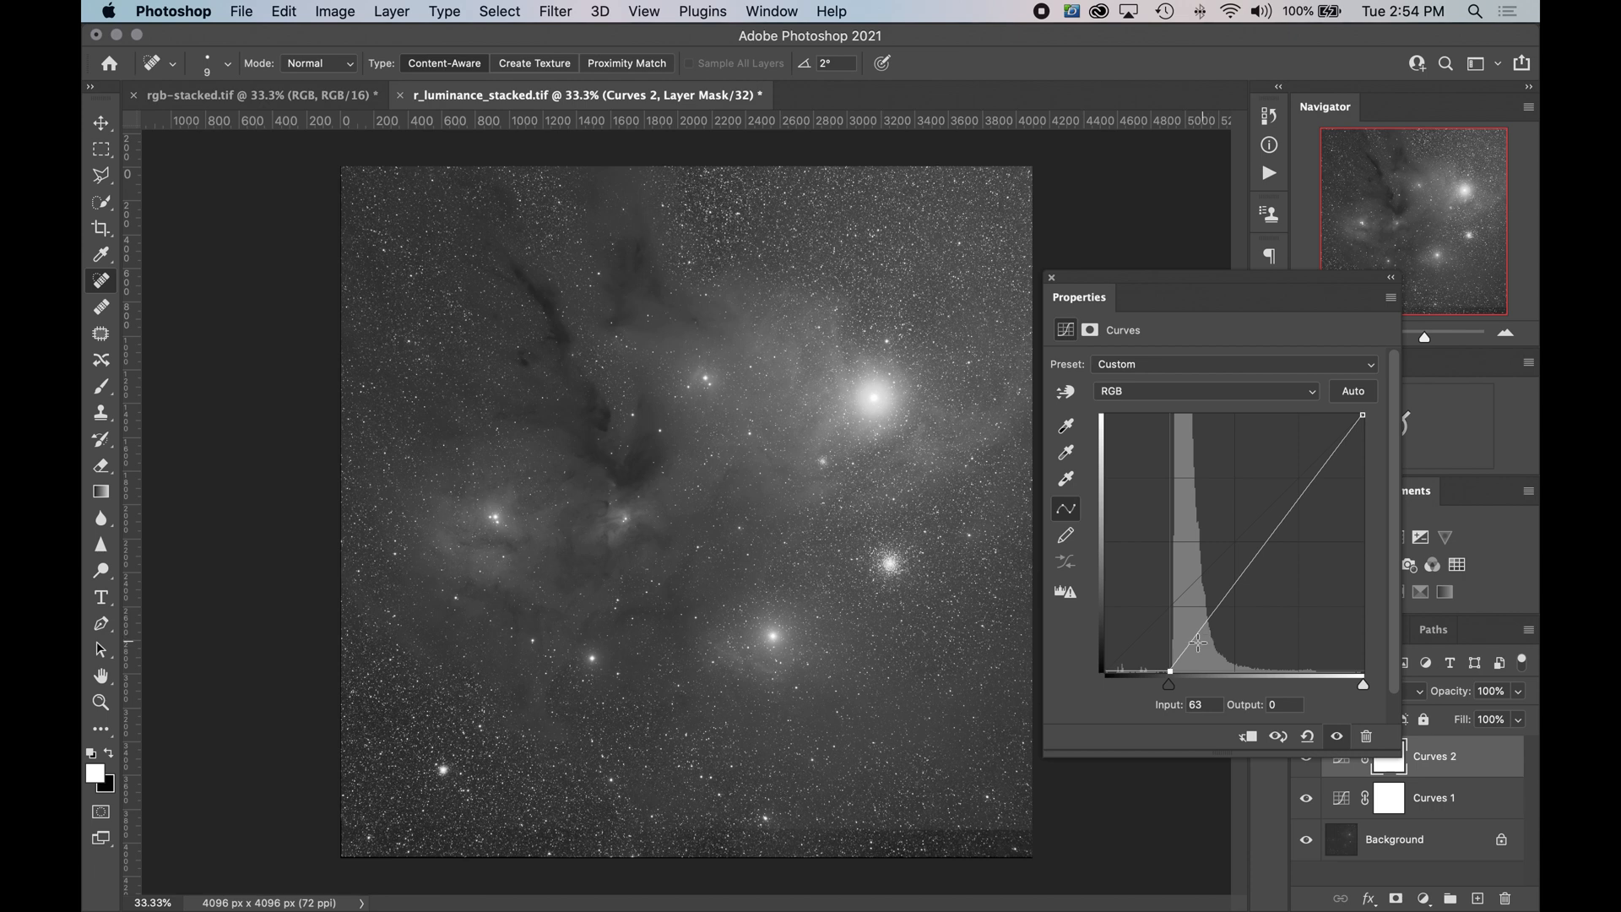
drag(1190, 645, 1182, 664)
drag(1259, 586, 1215, 532)
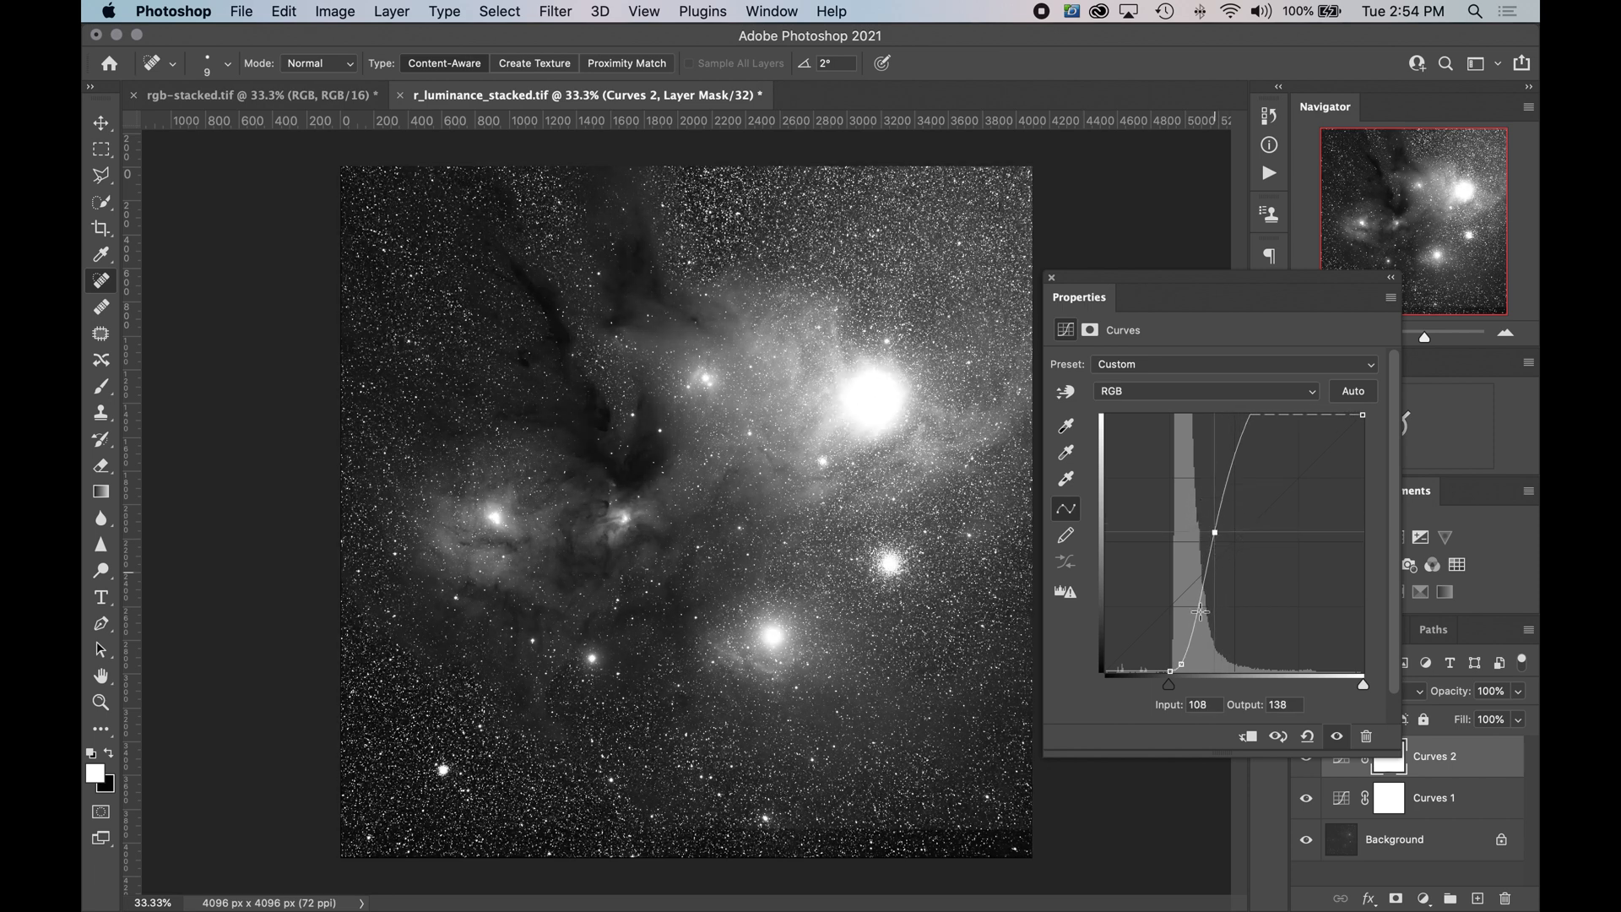
click(1243, 462)
drag(1249, 461, 1256, 459)
click(1185, 662)
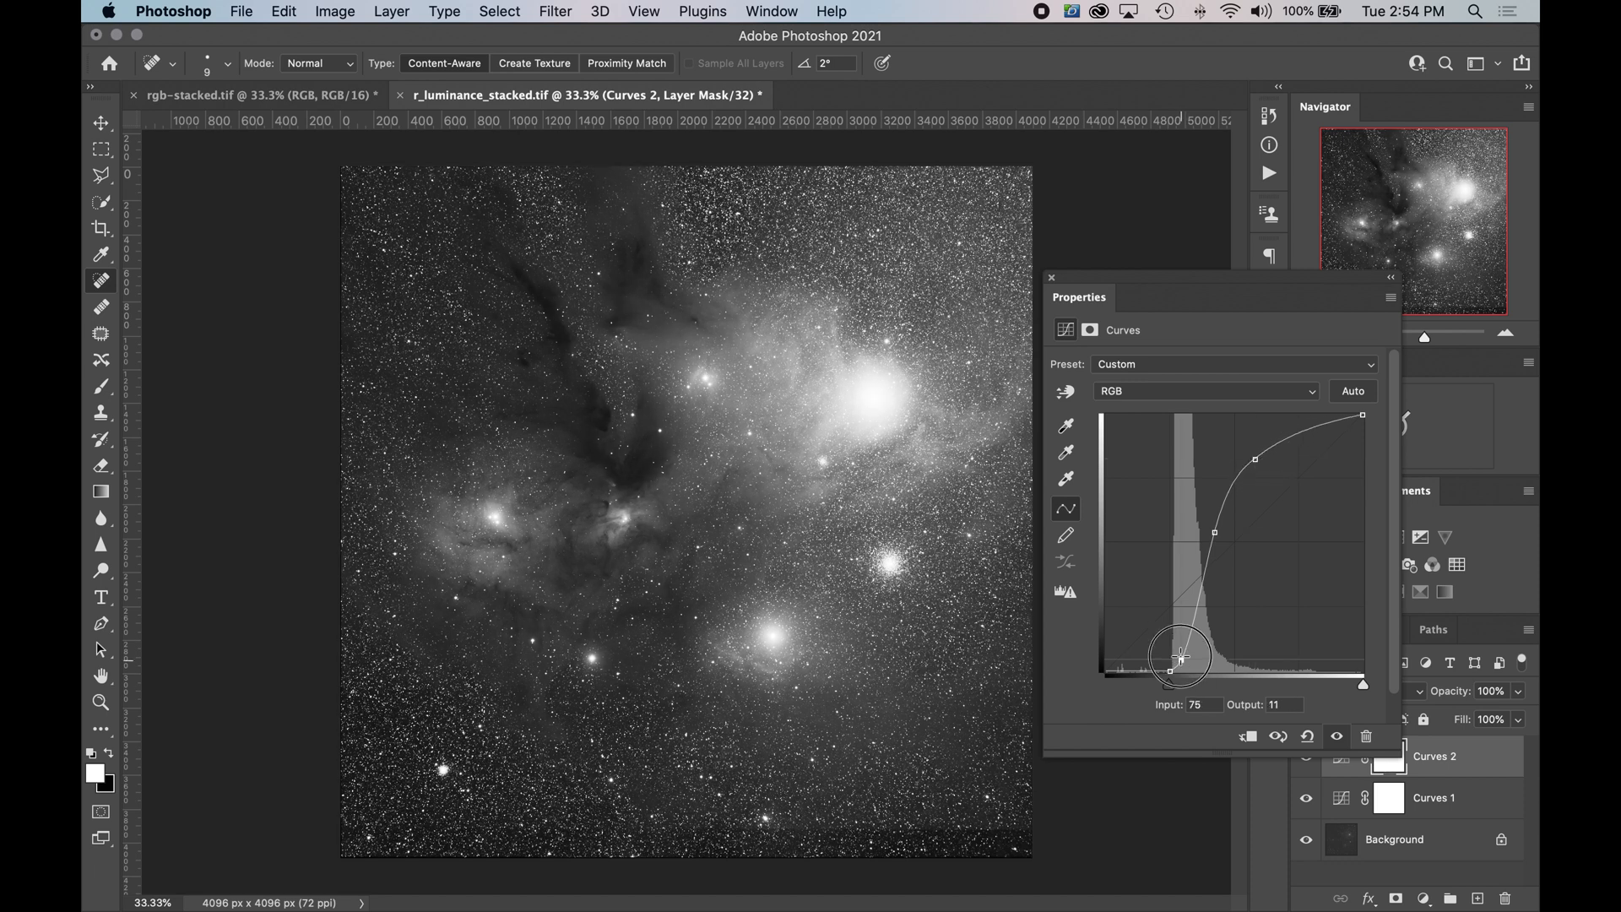
drag(1183, 657, 1183, 656)
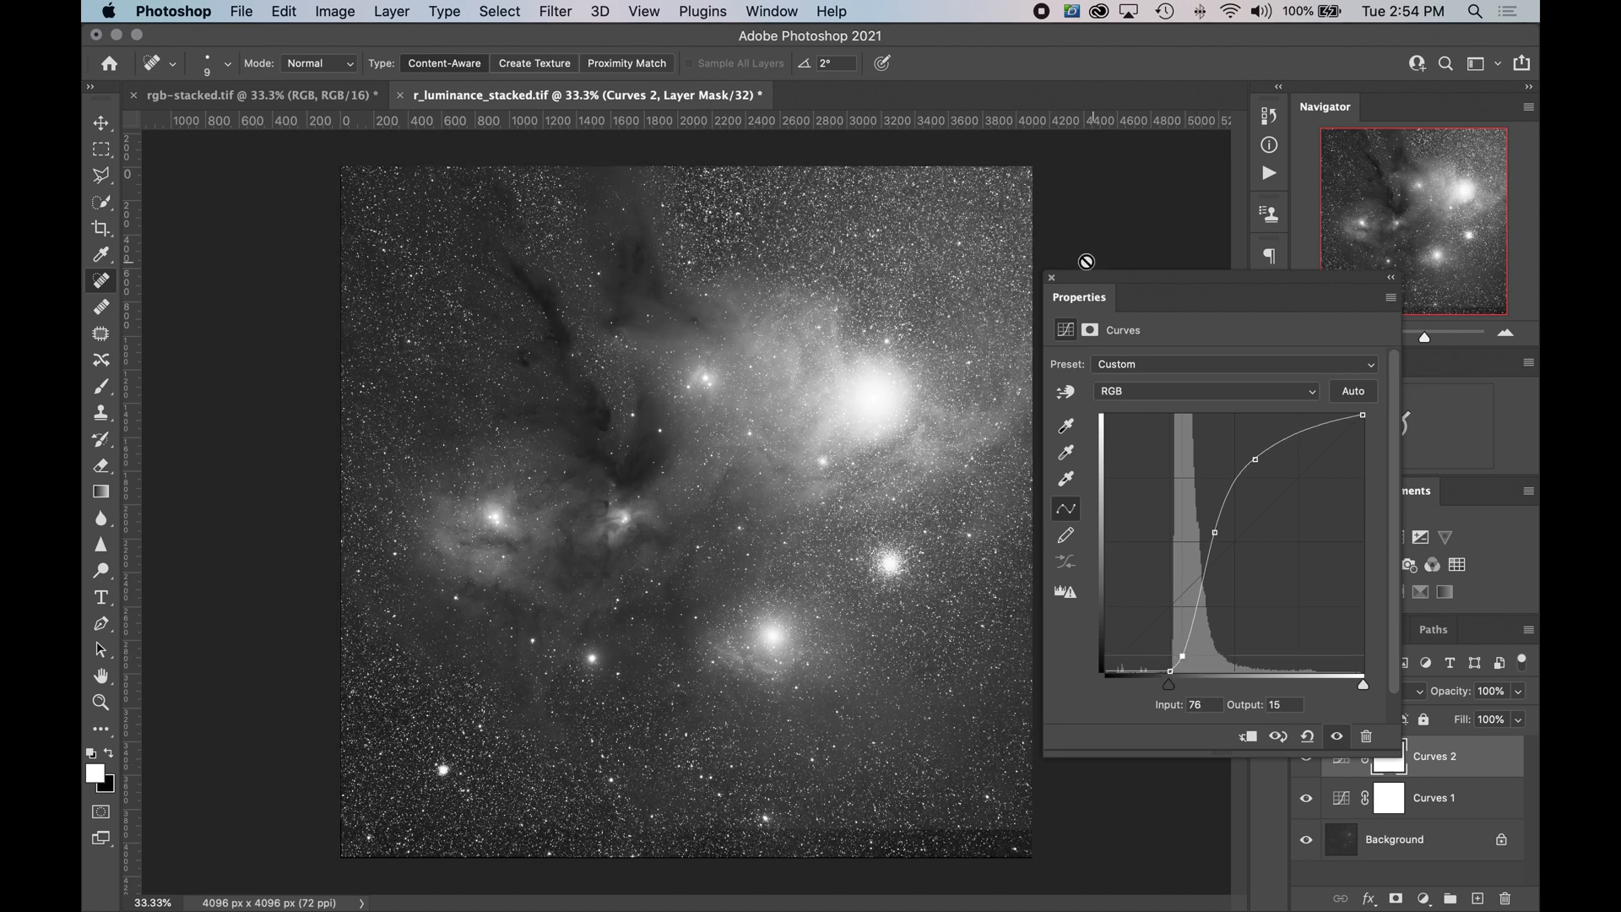
click(1051, 277)
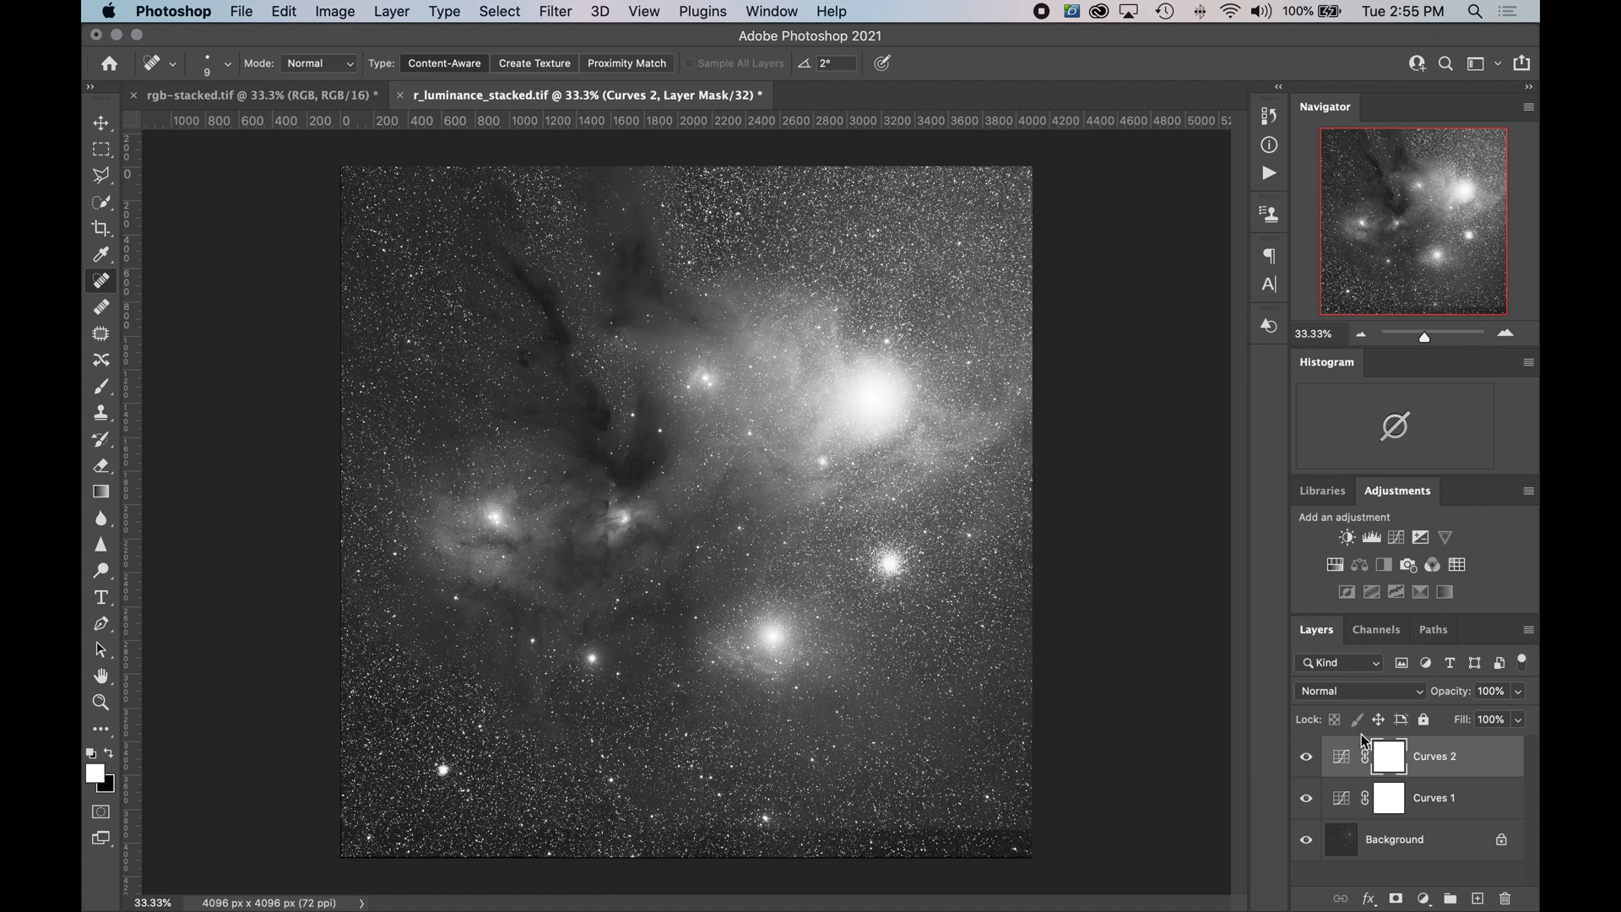
- Compare the luminance image with rgb-stacked.tif and flatten r_luminance_stacked.tif into a single layer
click(262, 95)
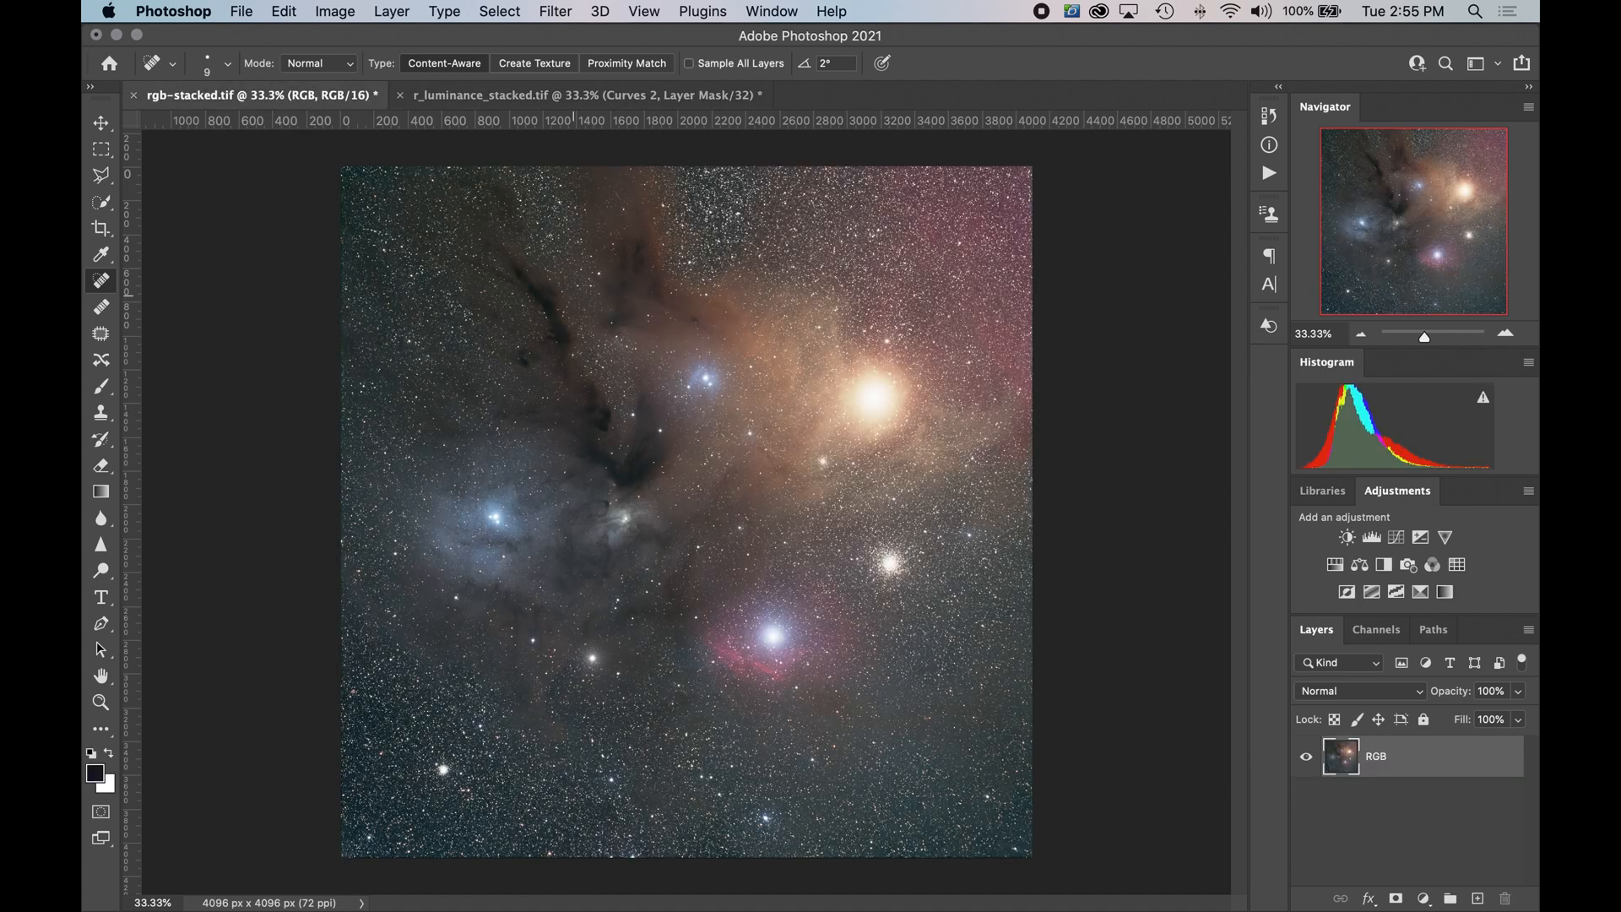
click(566, 96)
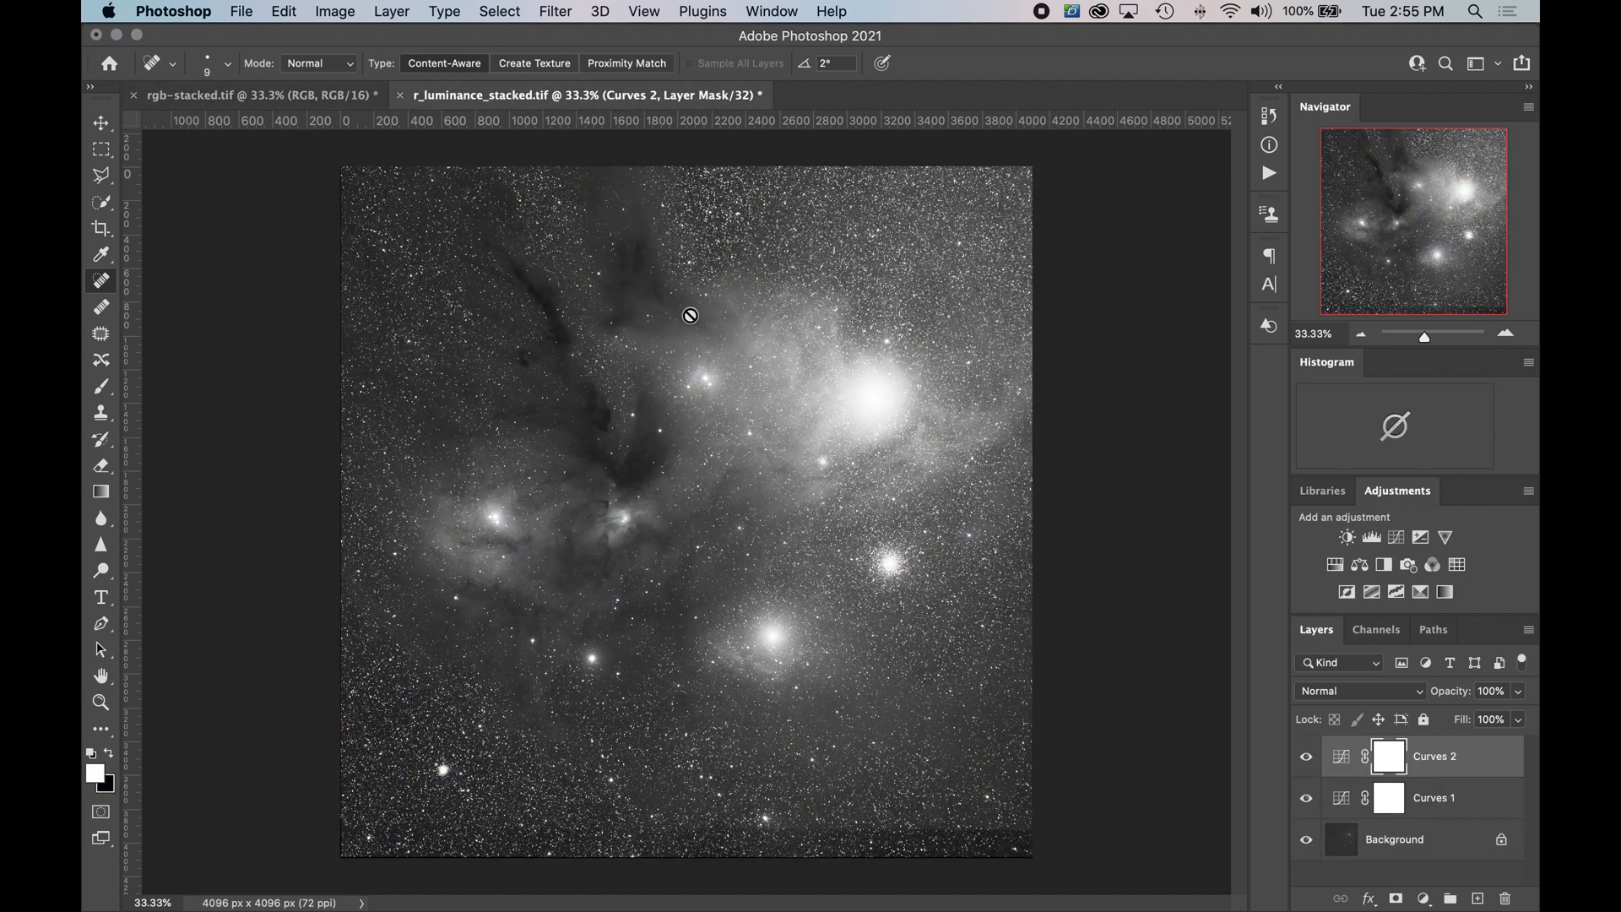
click(1530, 634)
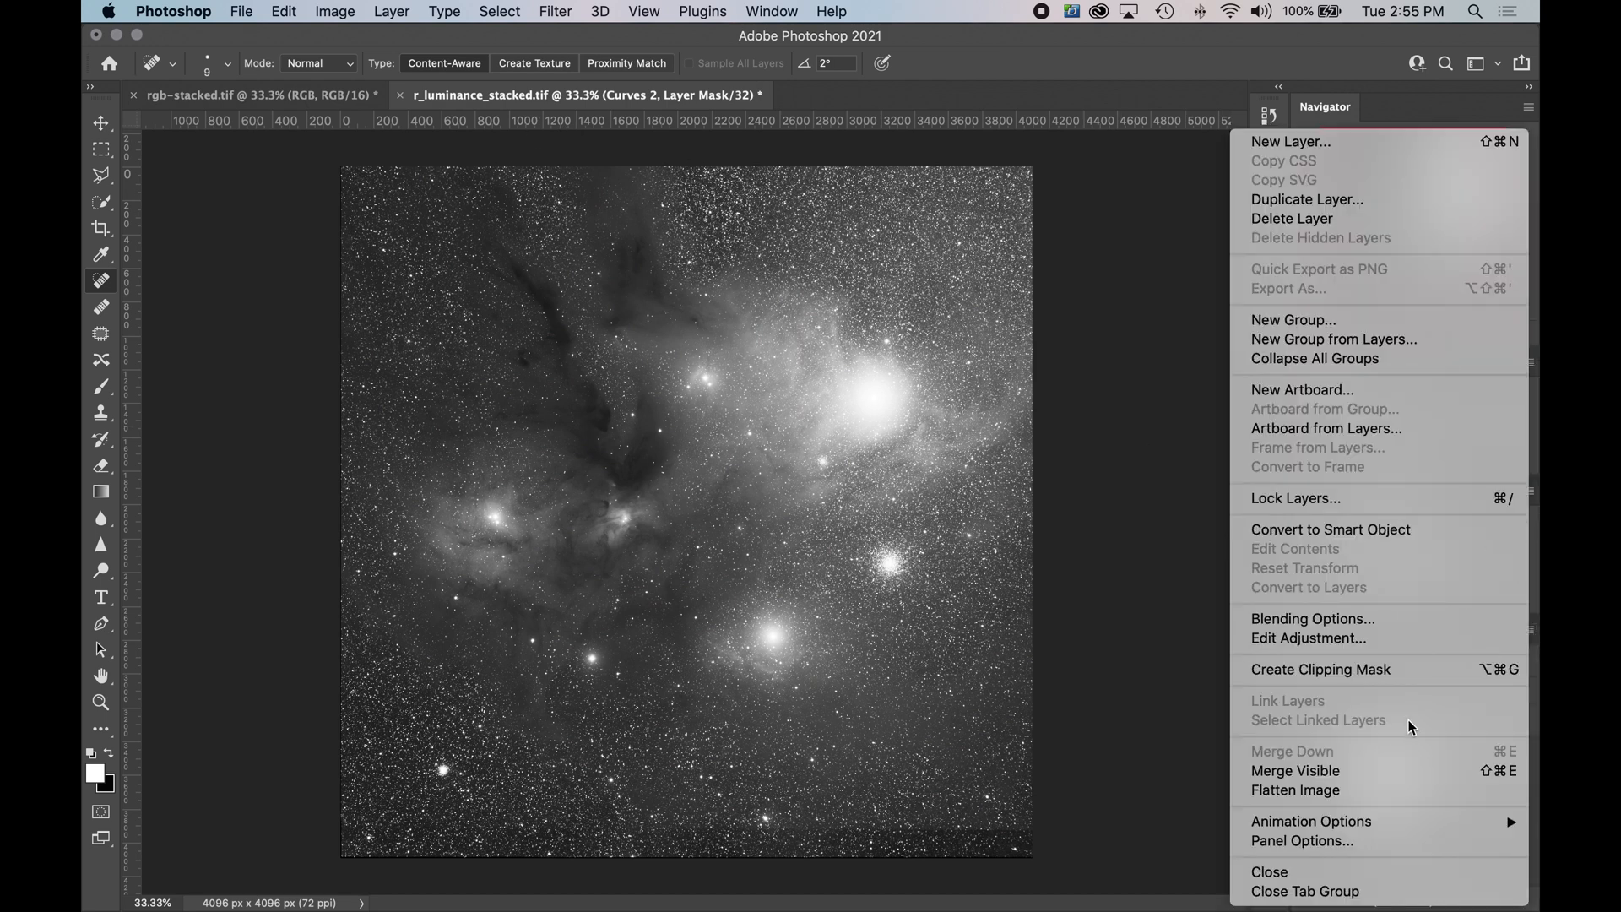
click(1341, 791)
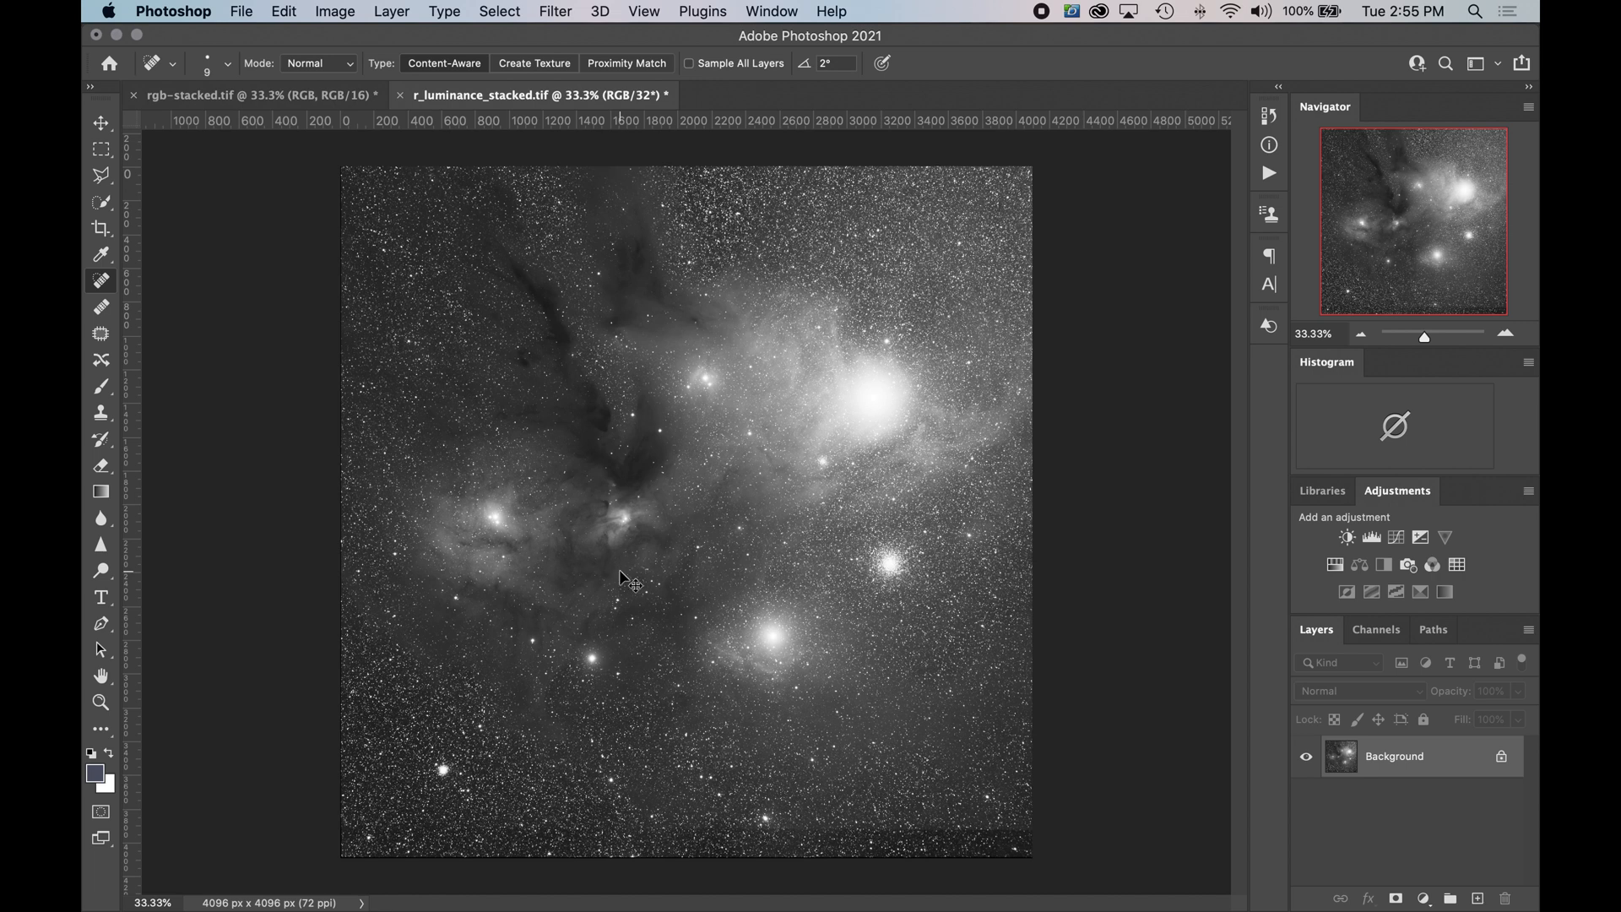
- Copy the entire flattened luminance image into rgb-stacked.tif as a new layer named Luminance
key(super+a)
key(super+c)
click(169, 99)
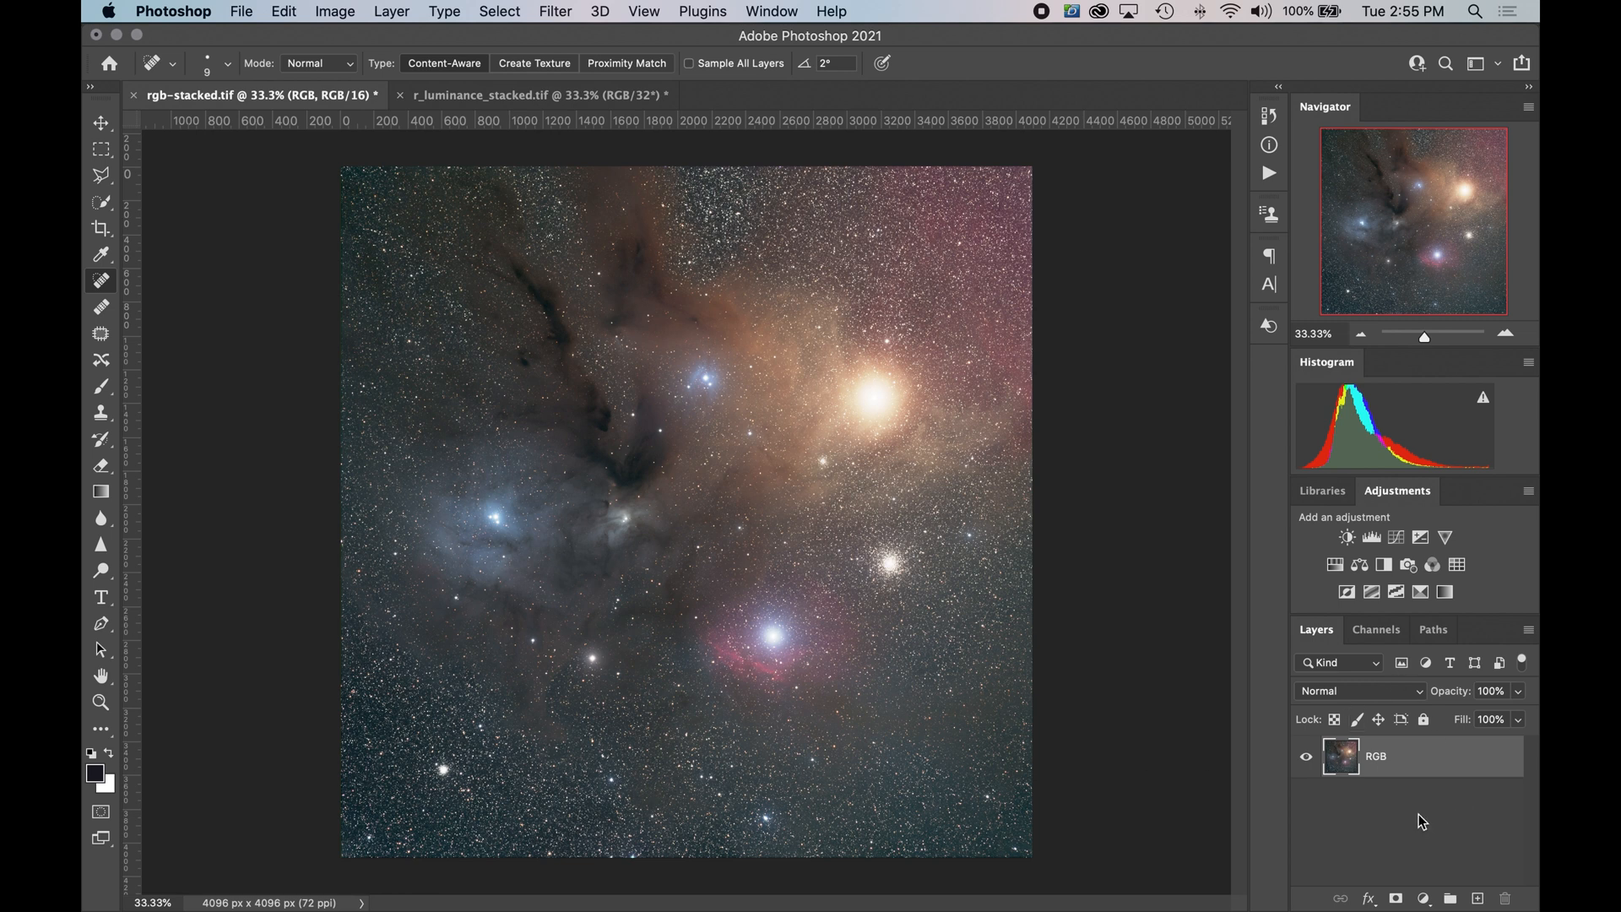
key(super+v)
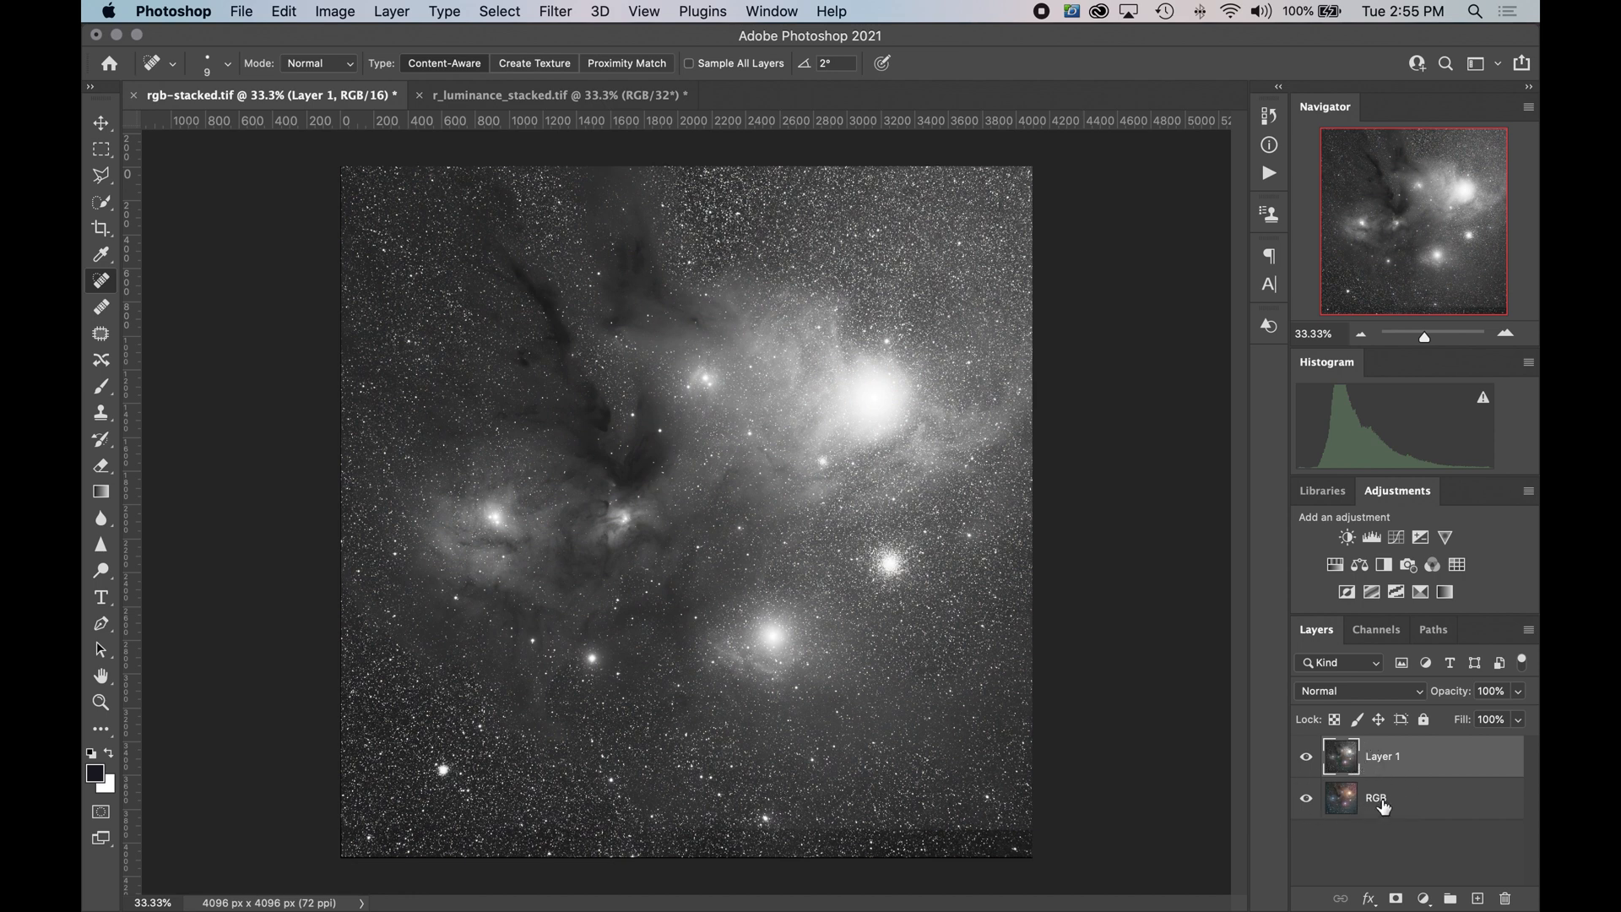
double_click(1394, 765)
text(Luminance)
key(Return)
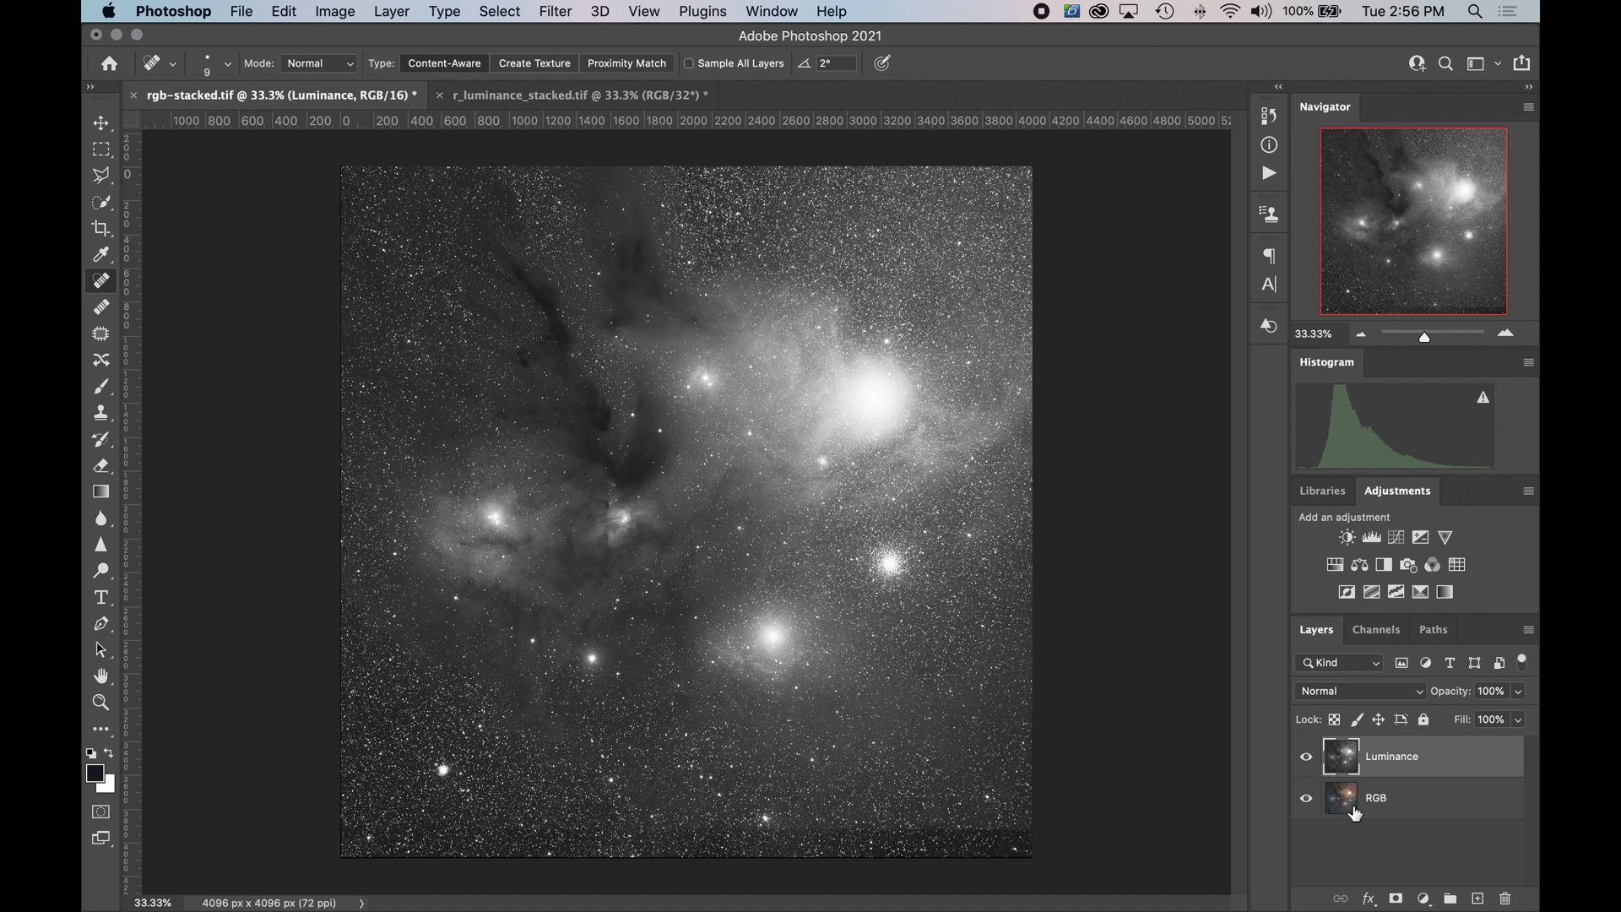
- Compare the Luminance layer with the RGB layer and examine the fine nebula detail around the central dark cloud
click(1306, 758)
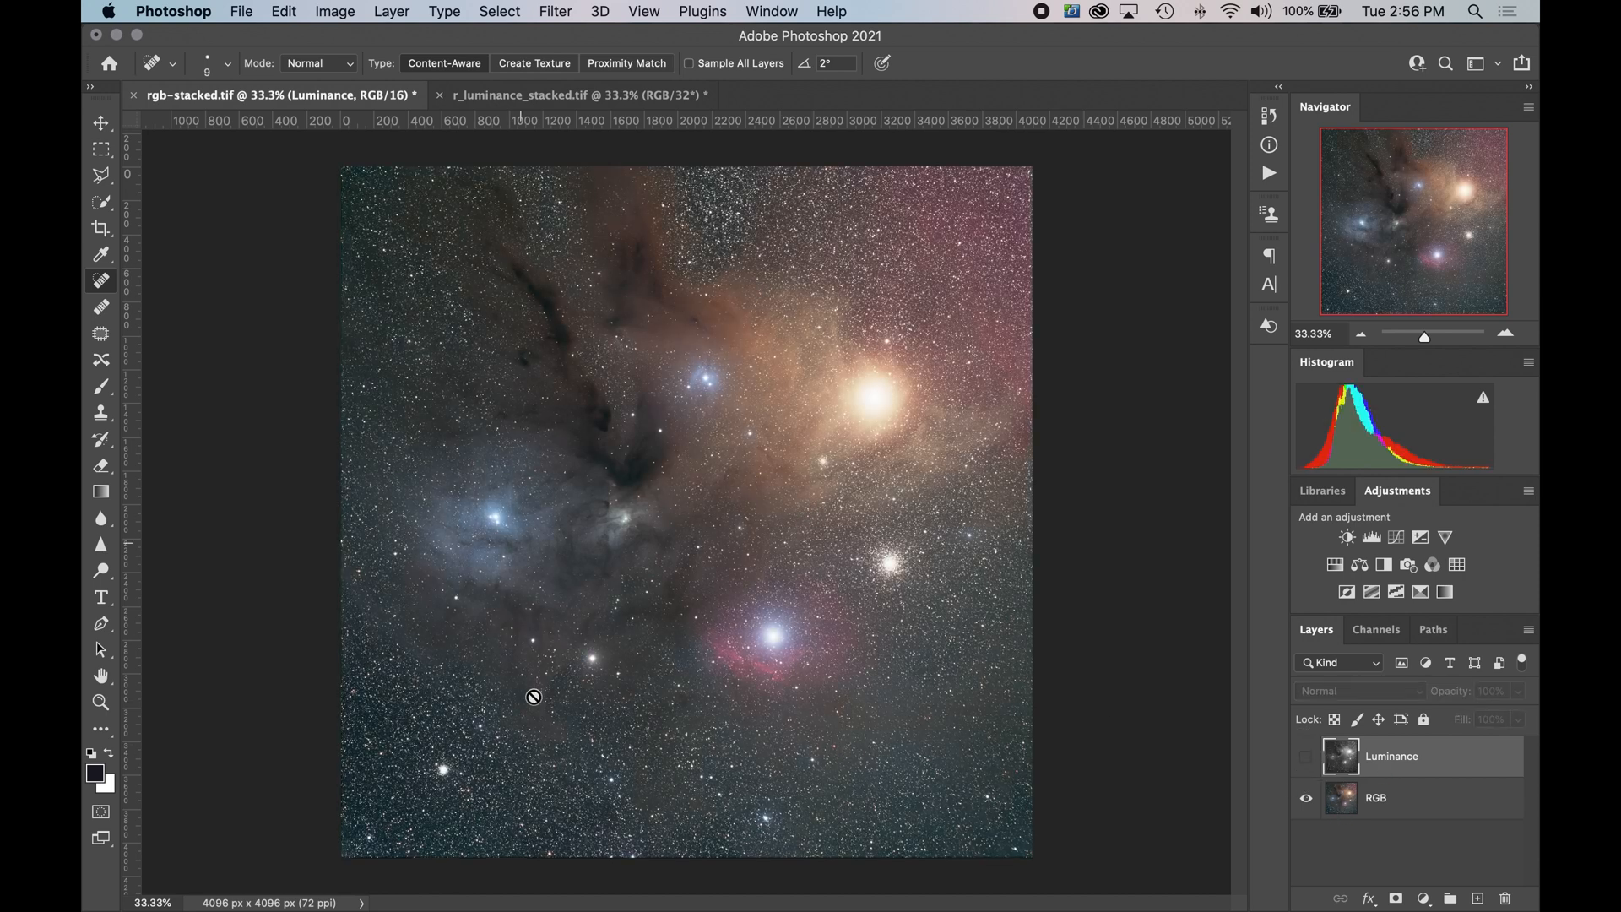
click(1310, 759)
click(1508, 334)
click(1509, 334)
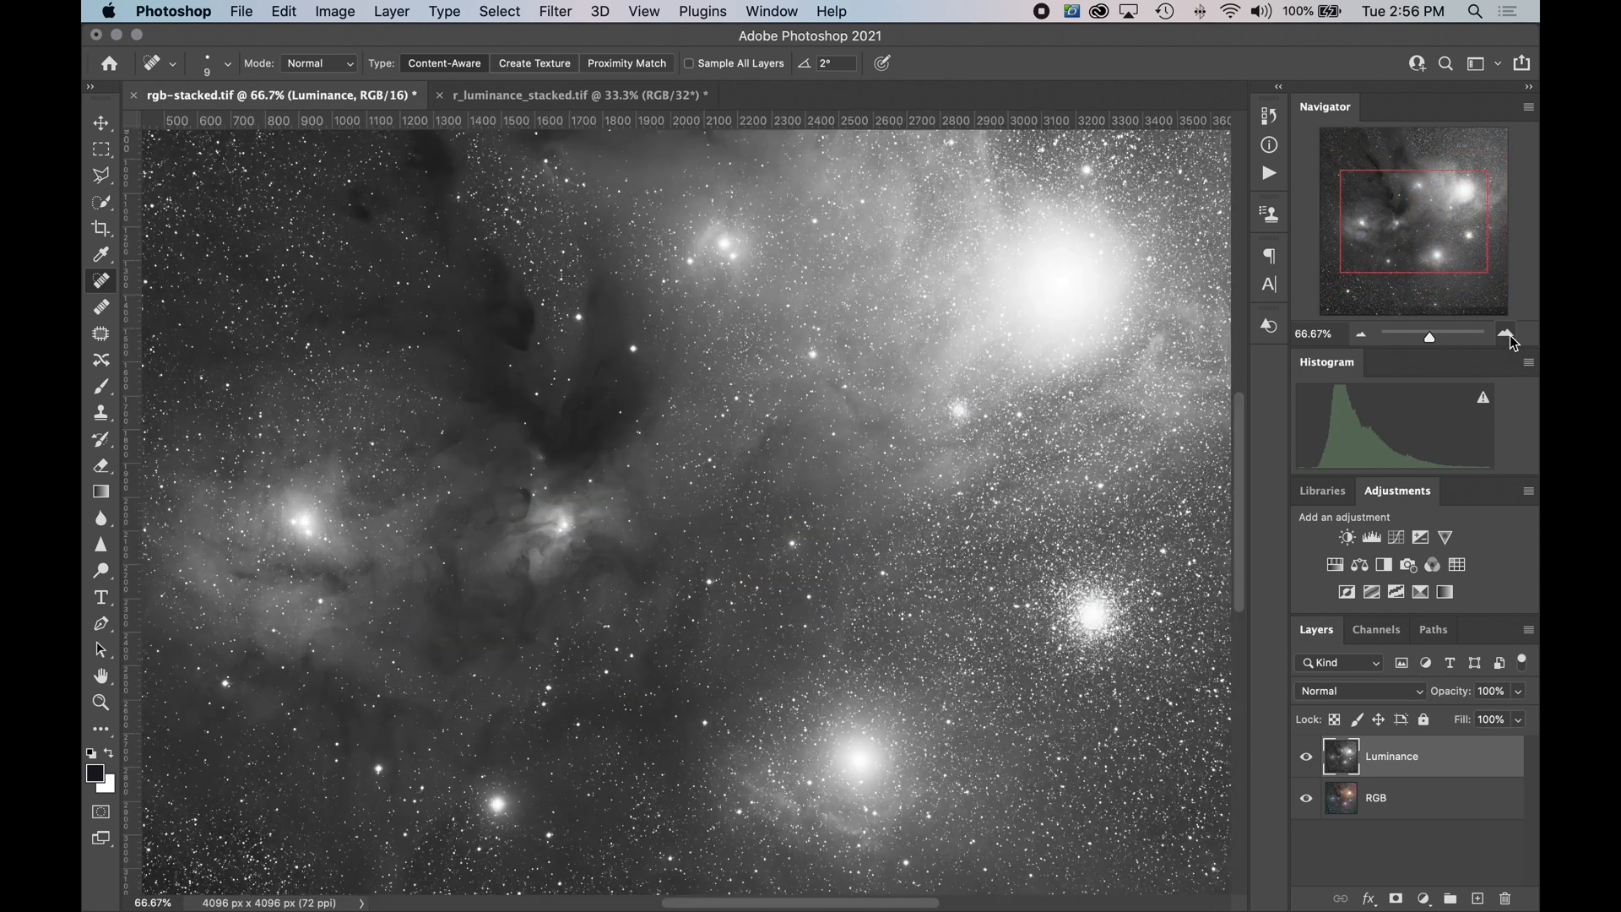
click(1510, 336)
drag(1438, 266, 1383, 225)
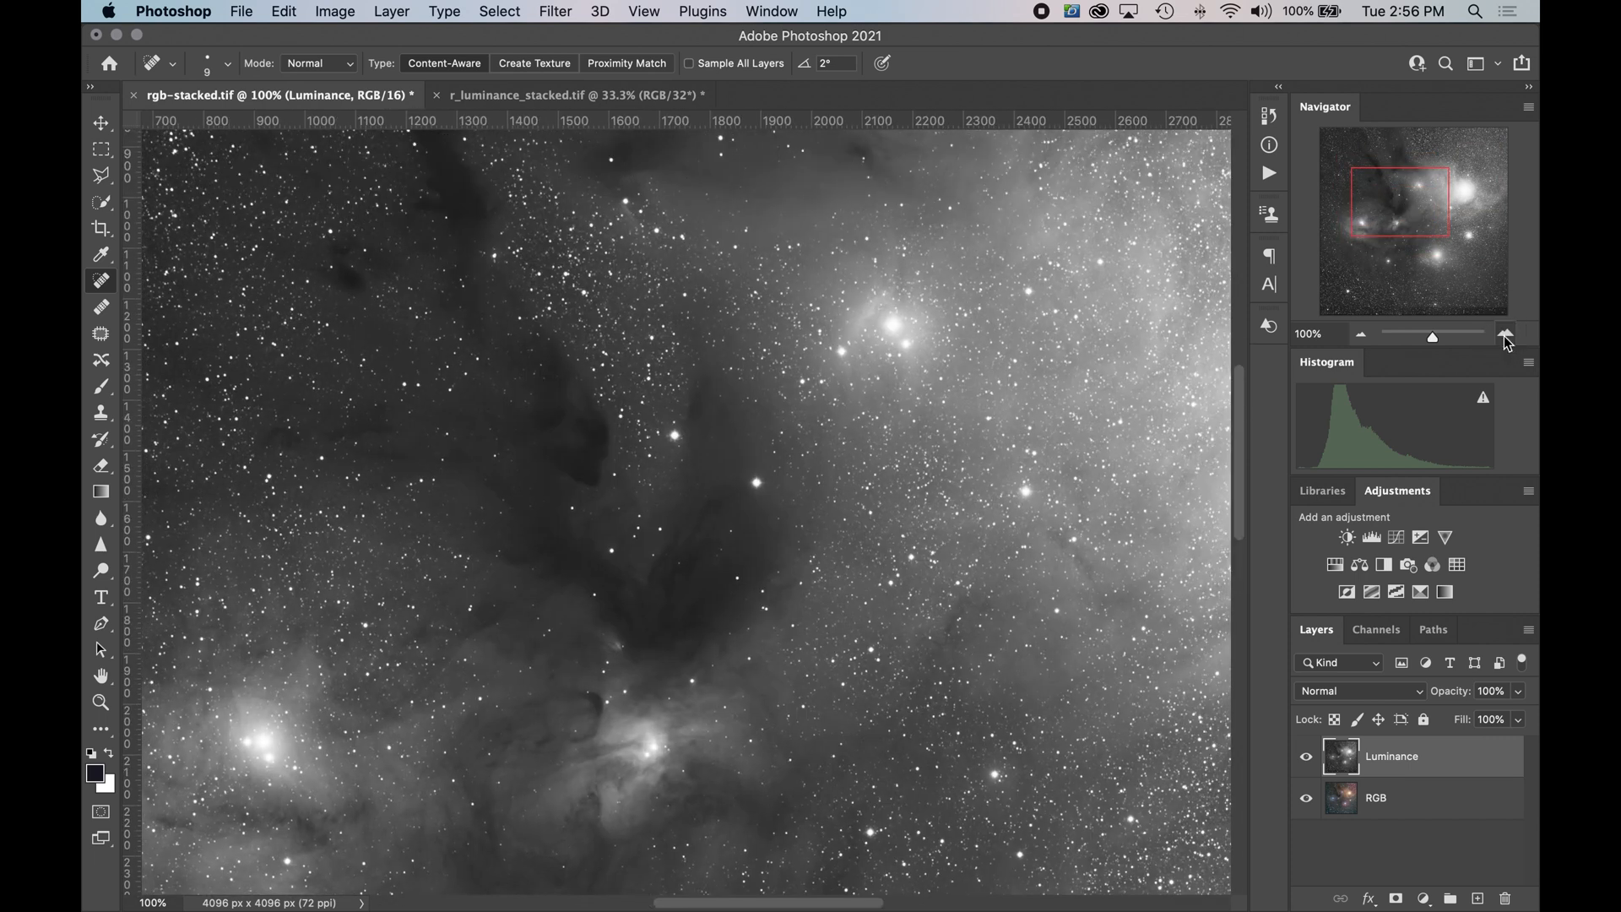
click(1507, 336)
click(1507, 336)
drag(1388, 204, 1389, 224)
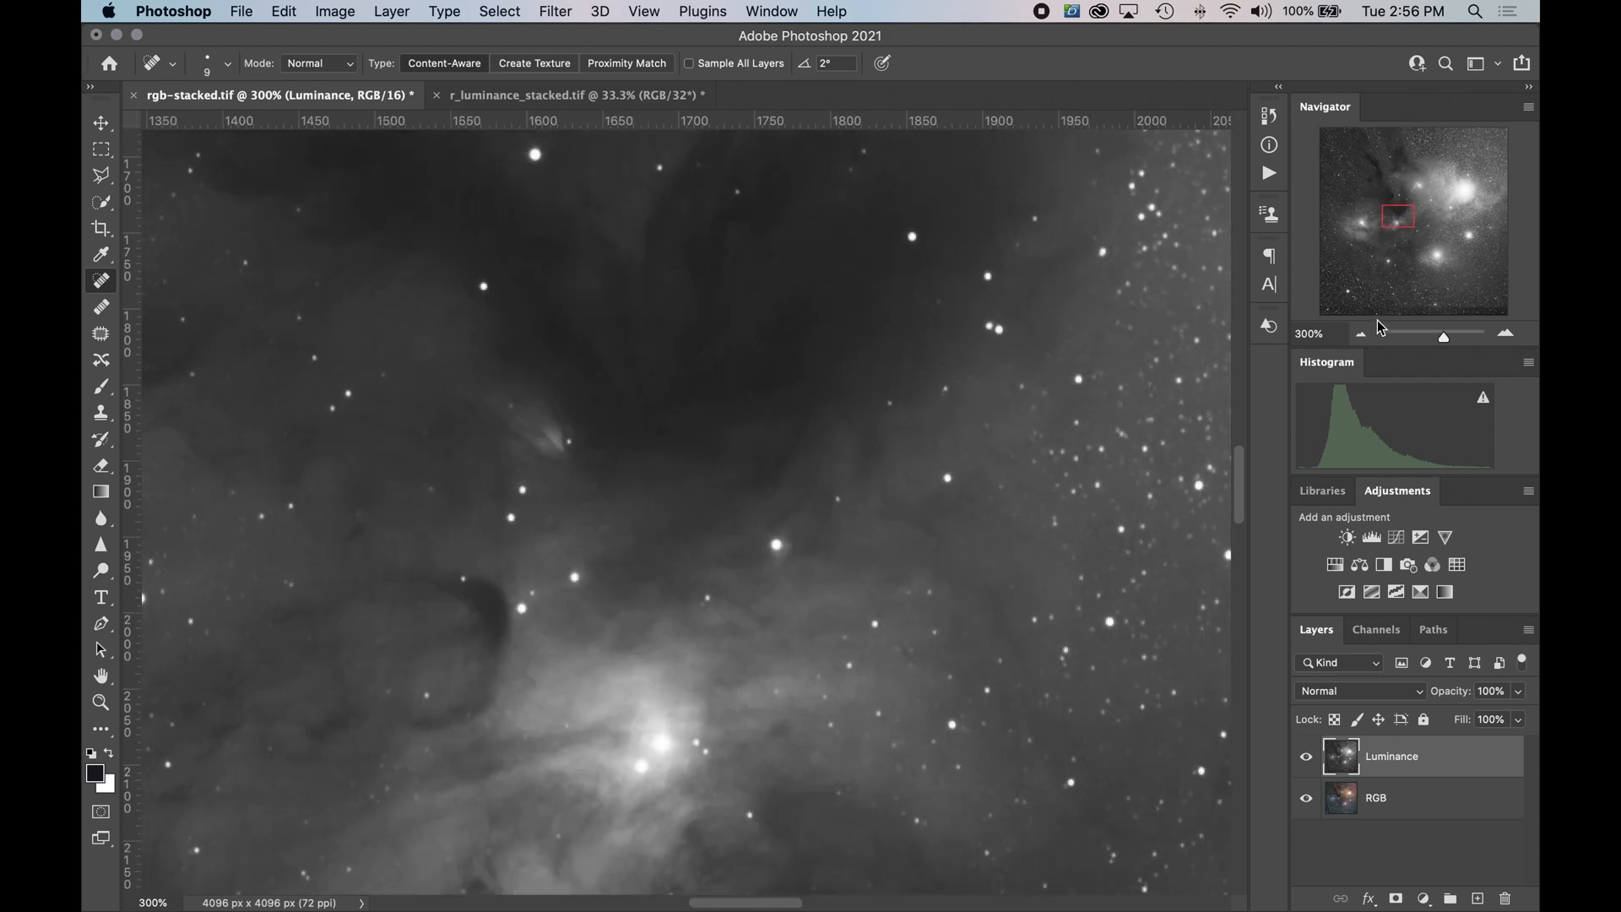
click(1362, 335)
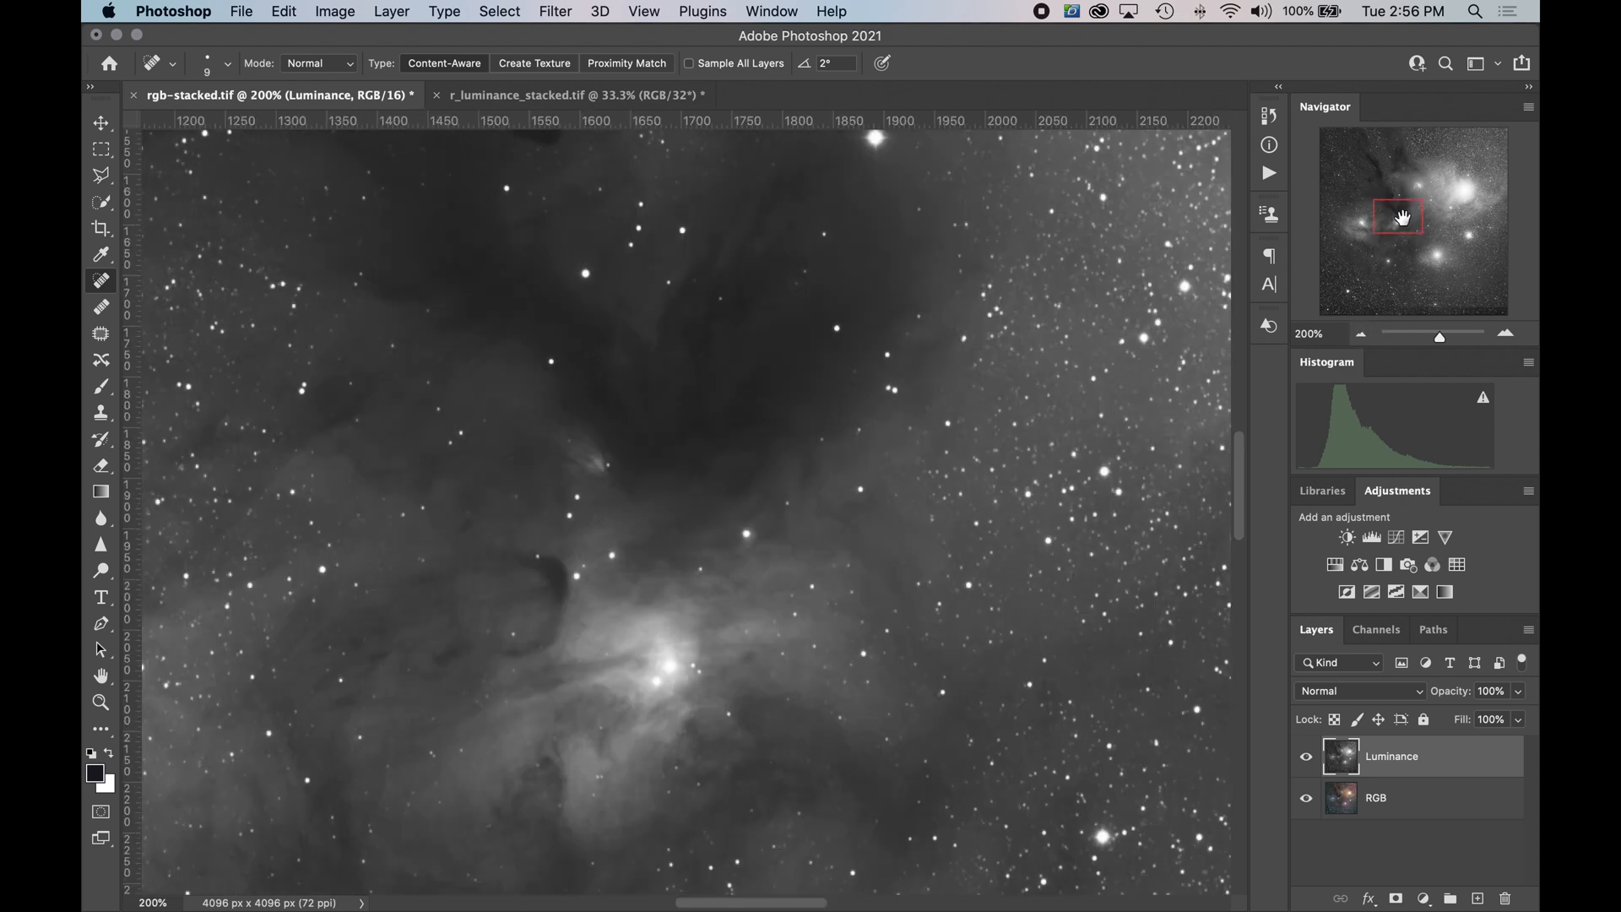
mouse_move(1381, 230)
mouse_down()
mouse_move(1402, 208)
mouse_move(1379, 241)
mouse_up()
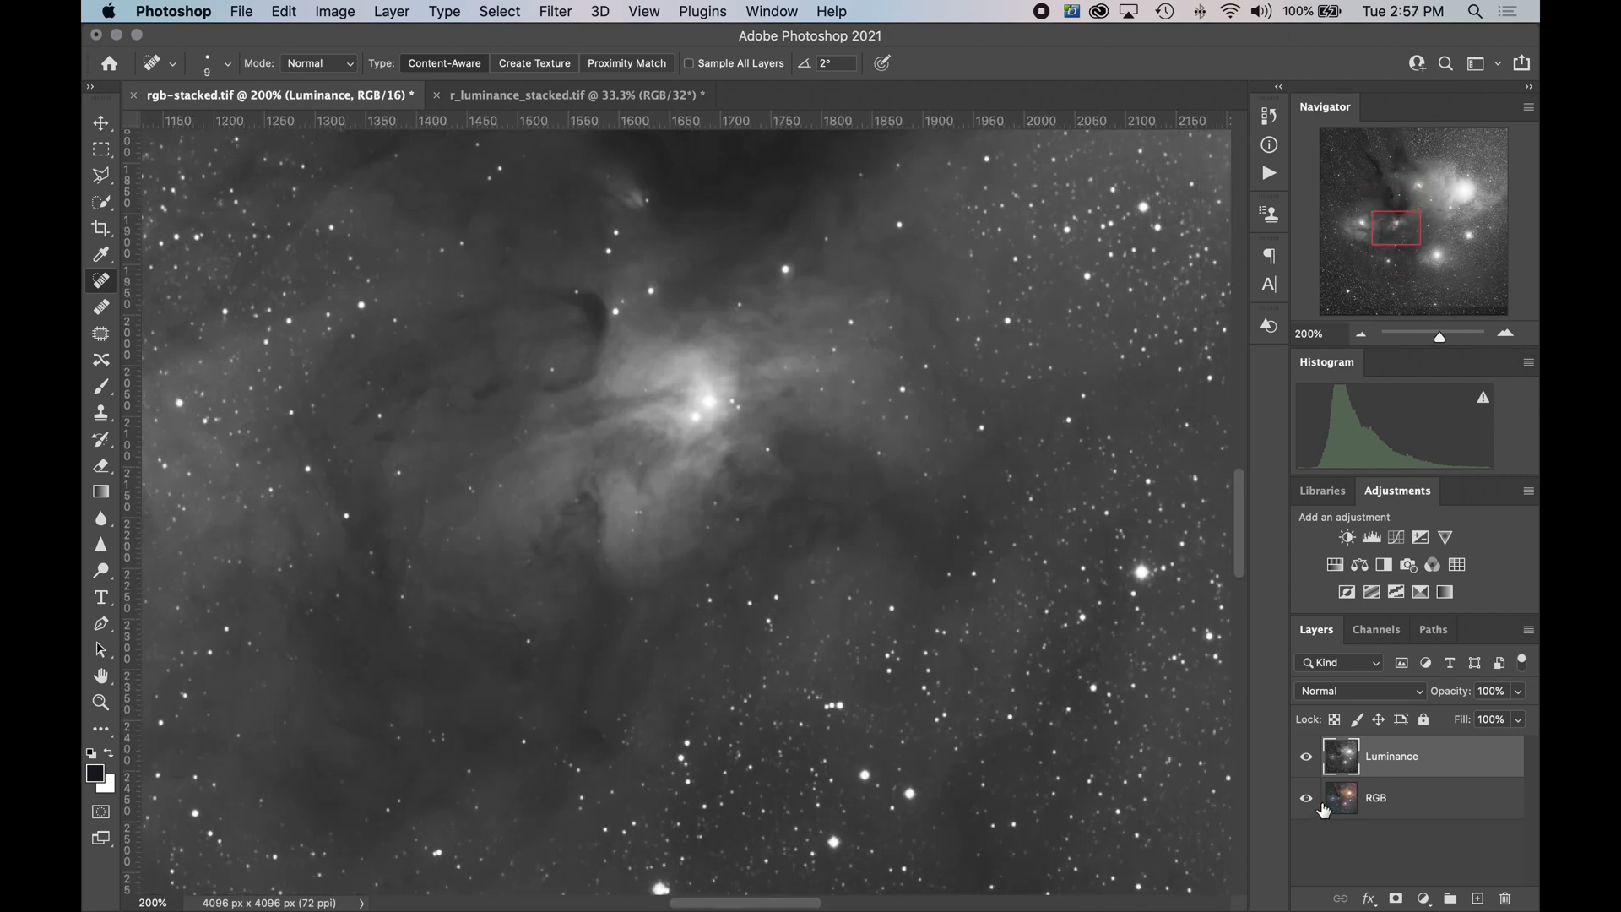
click(1366, 336)
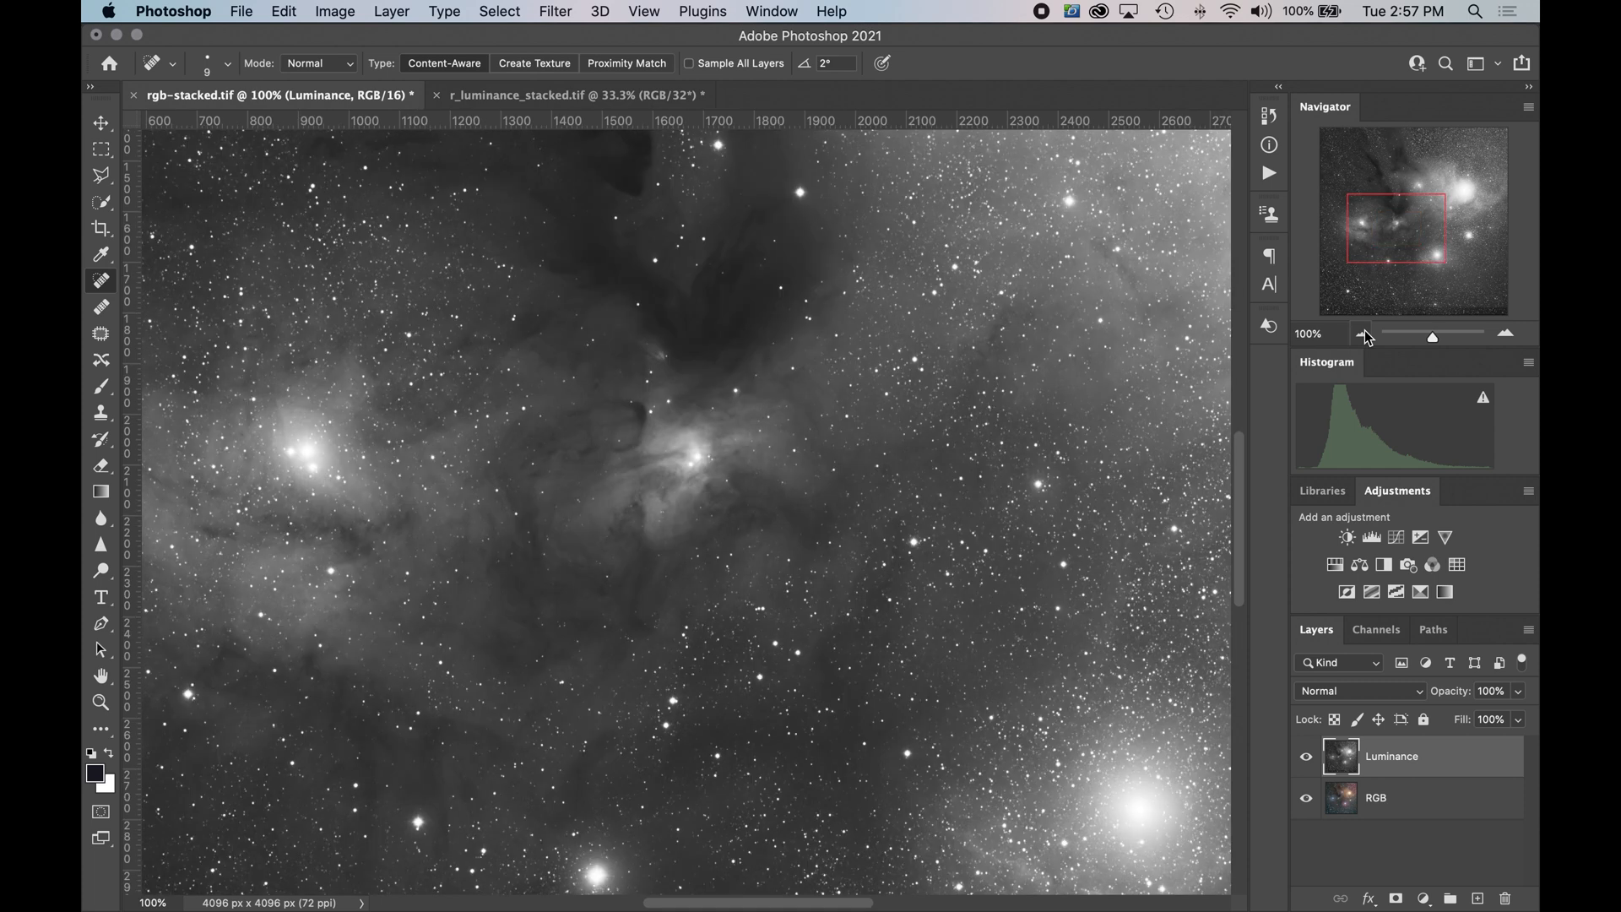
click(1365, 336)
click(1365, 336)
click(1365, 336)
- Duplicate the Luminance layer and name the copy Nebulosity
drag(1348, 770, 1478, 897)
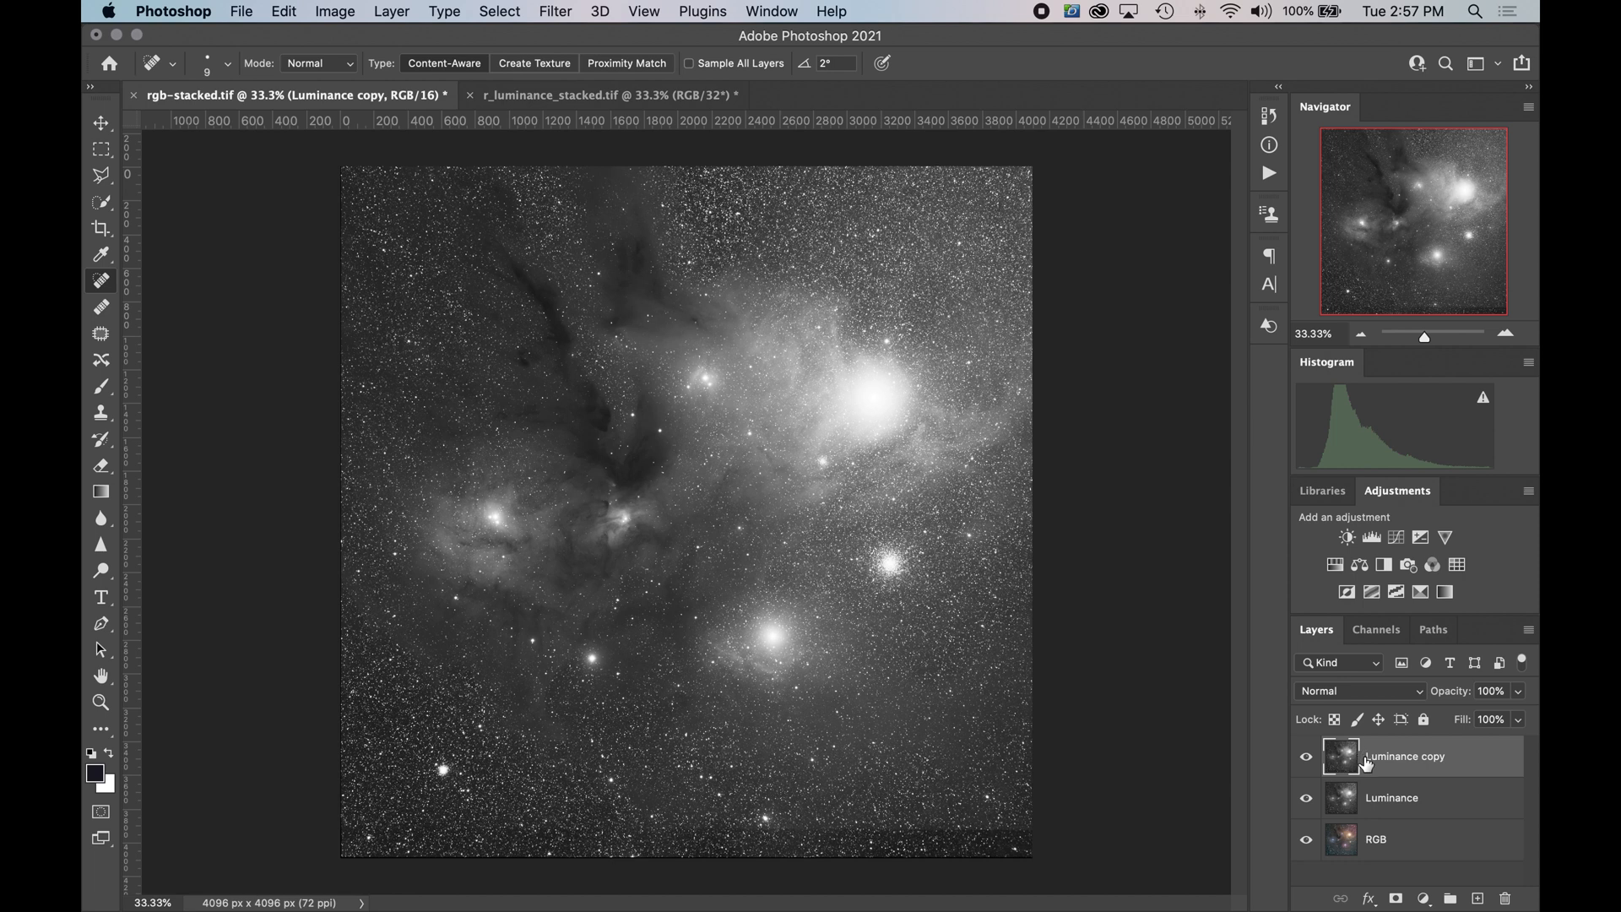
double_click(1396, 756)
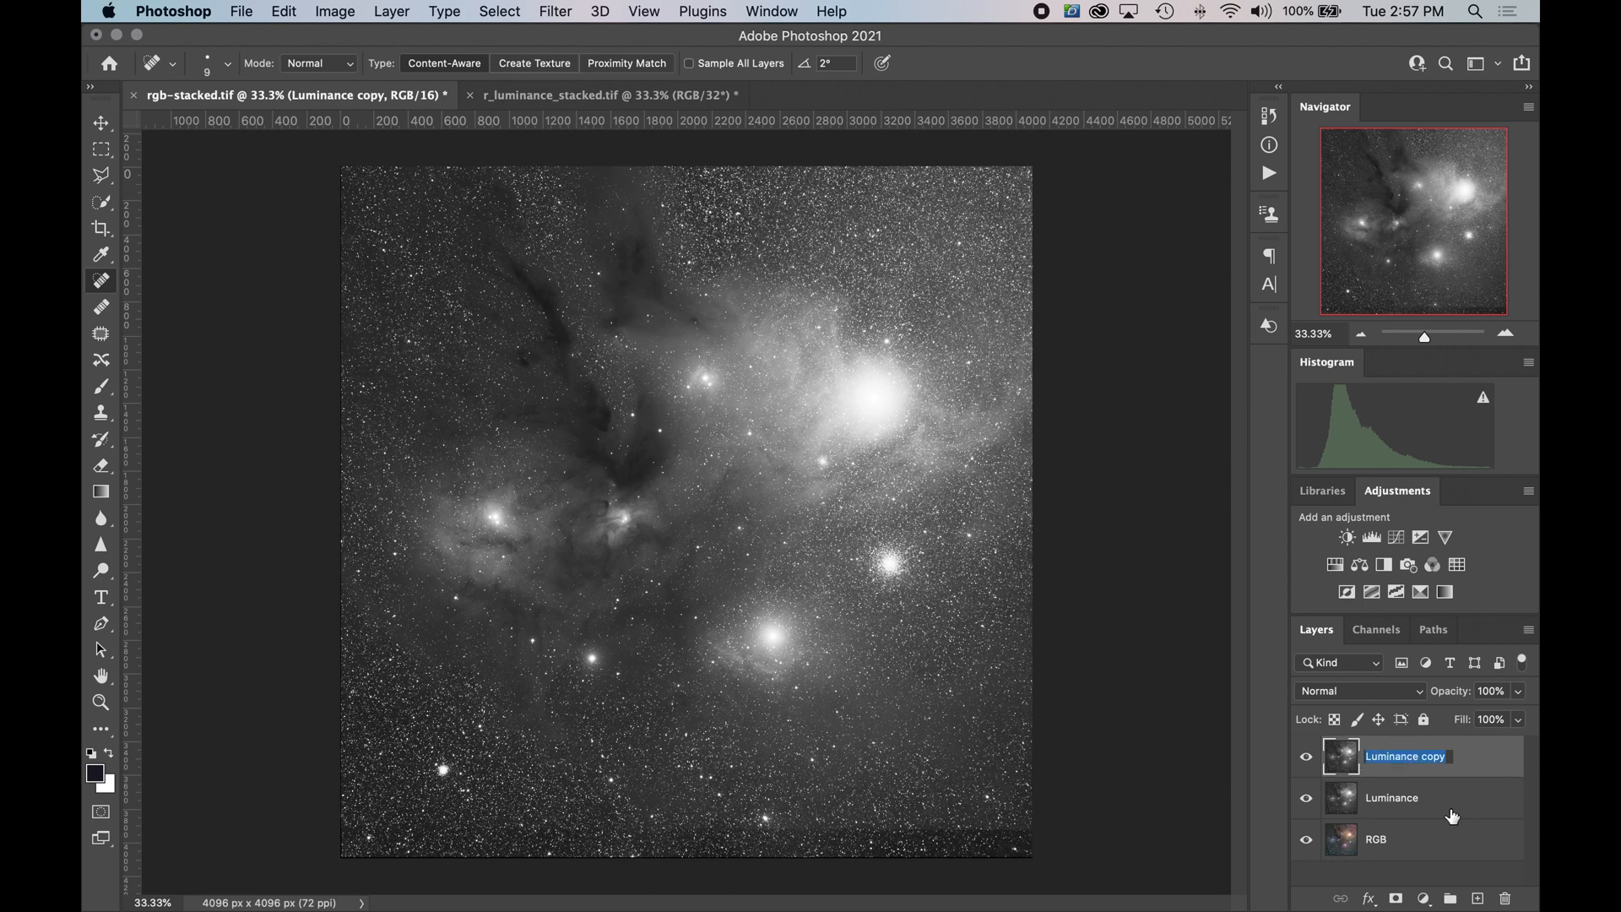
text(Nebula)
text(sity)
key(Return)
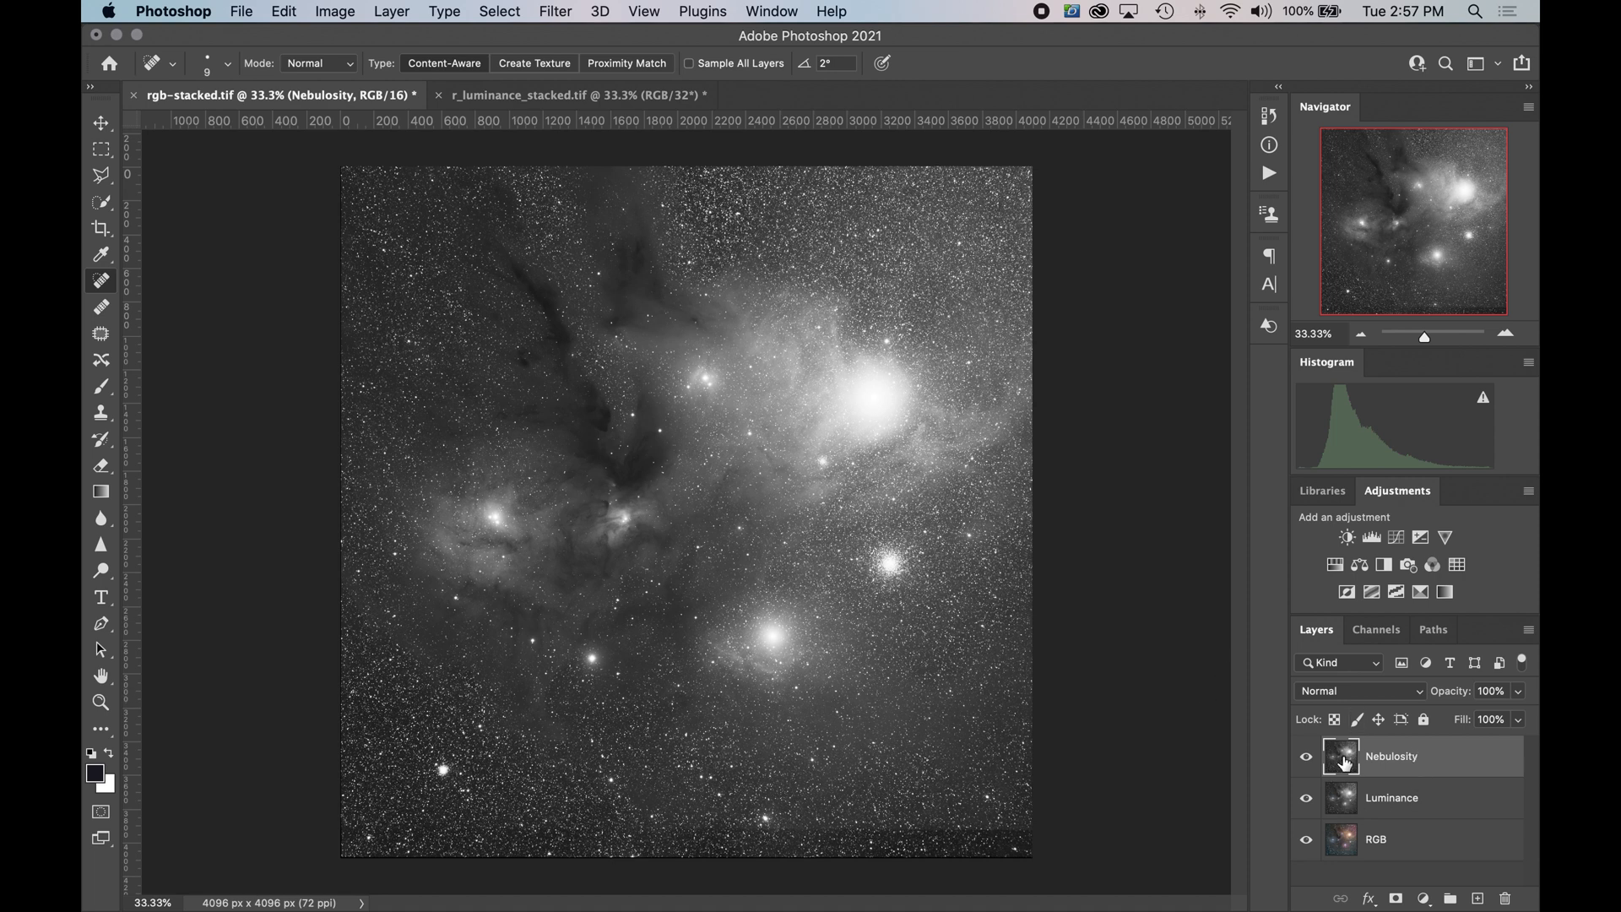
- Start the Dust & Scratches filter on the Nebulosity layer and set its threshold to 0 levels
click(1510, 336)
click(1510, 336)
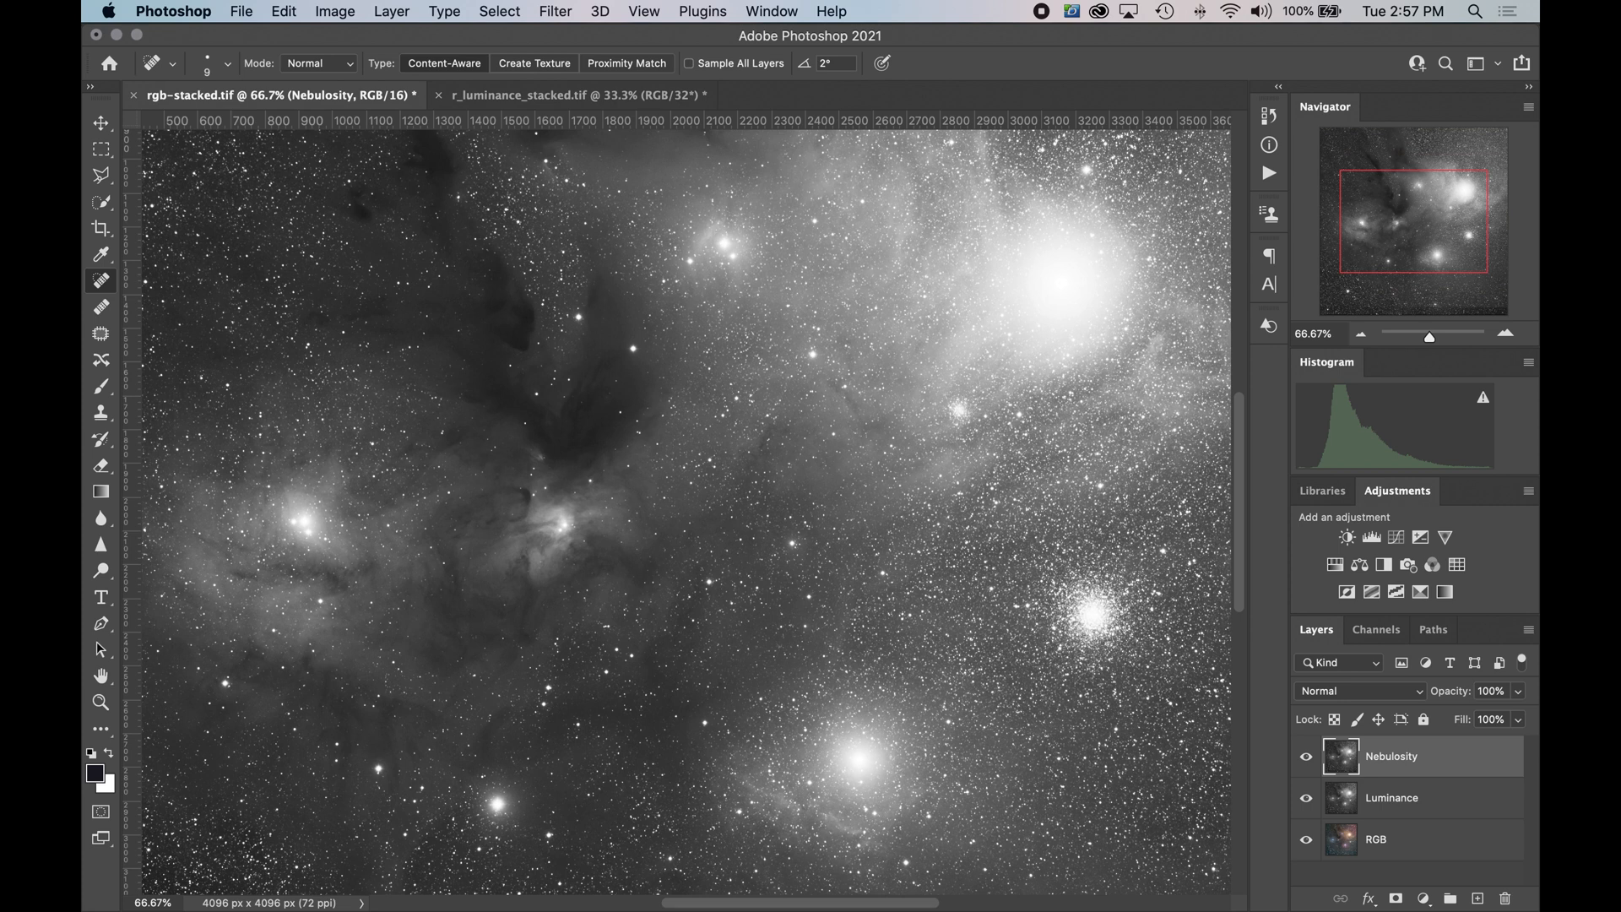
click(1361, 335)
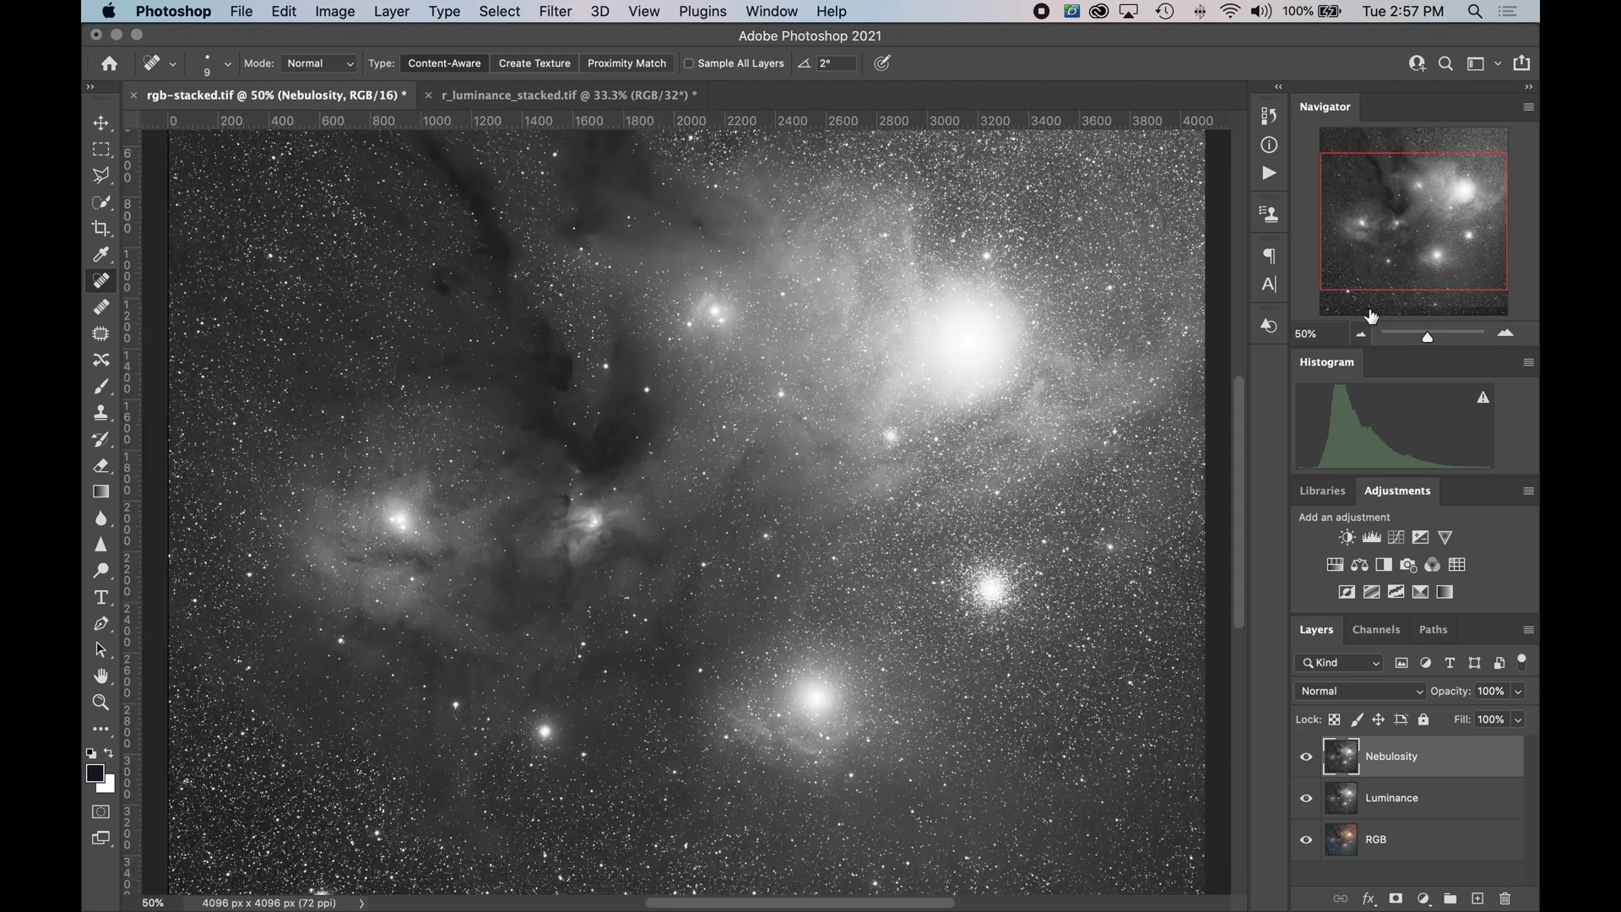
click(1504, 336)
click(1502, 338)
drag(1427, 236, 1451, 246)
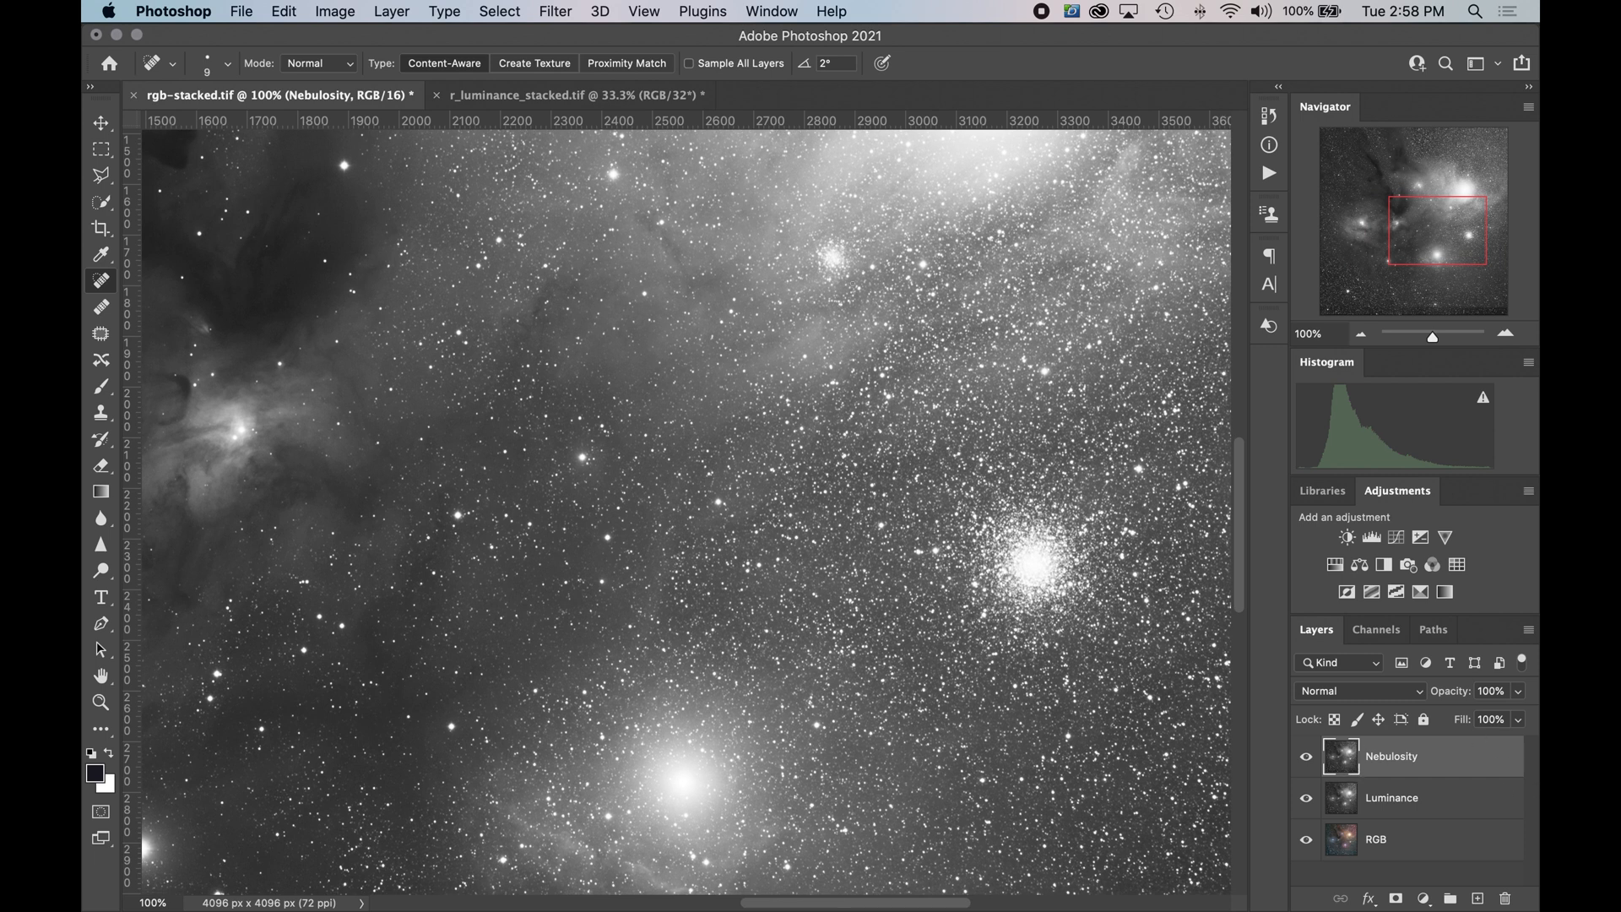
click(556, 12)
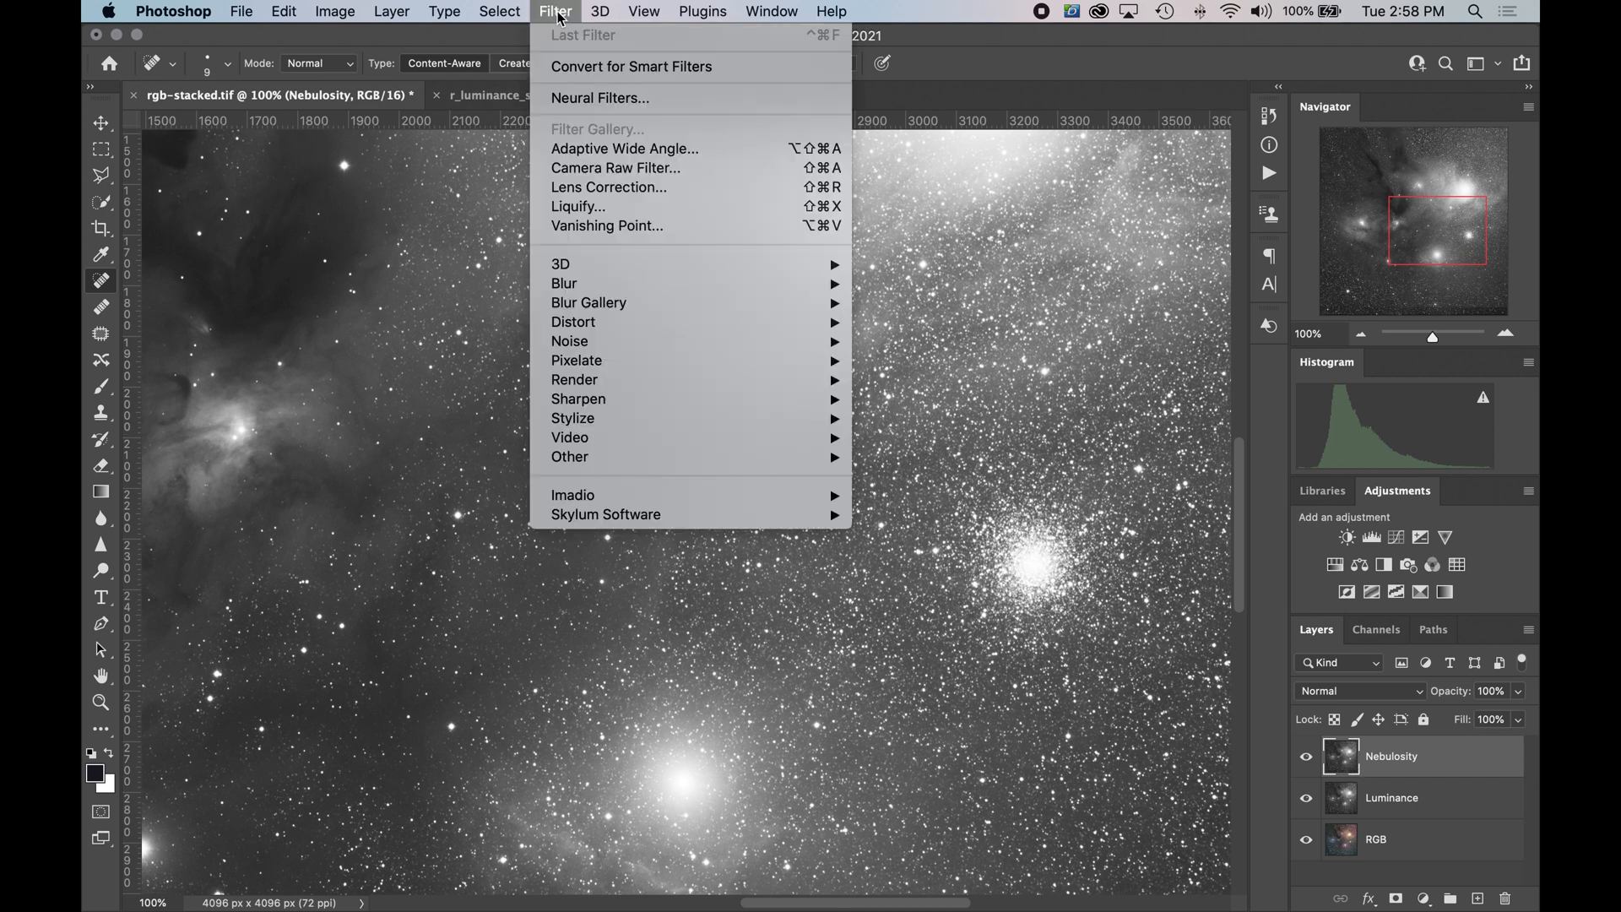
mouse_move(667, 337)
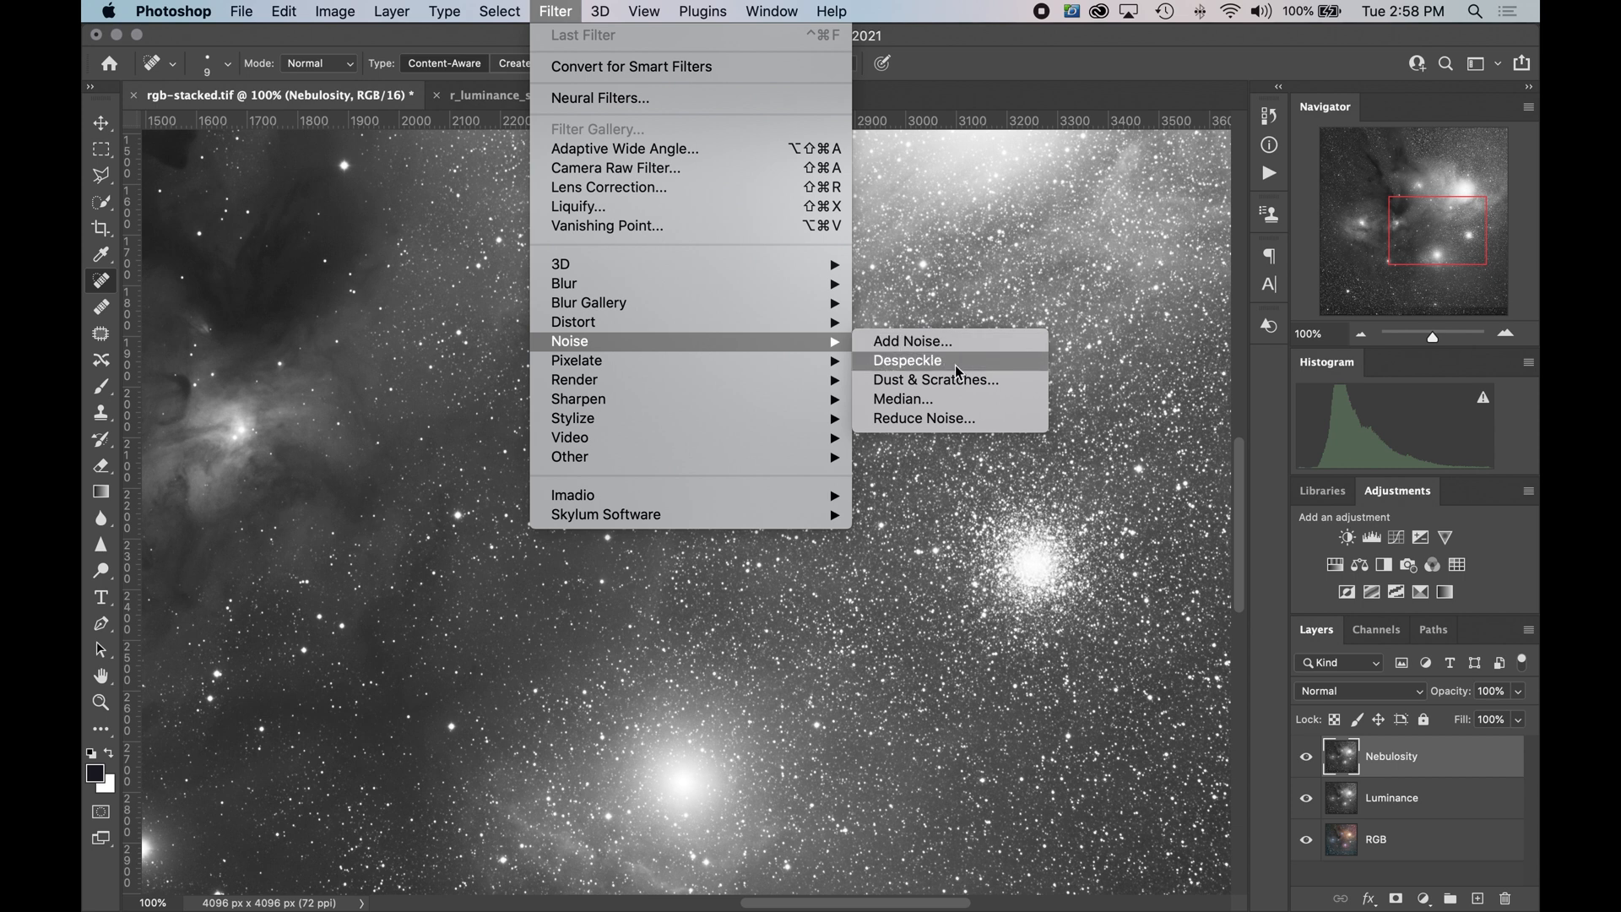
click(916, 387)
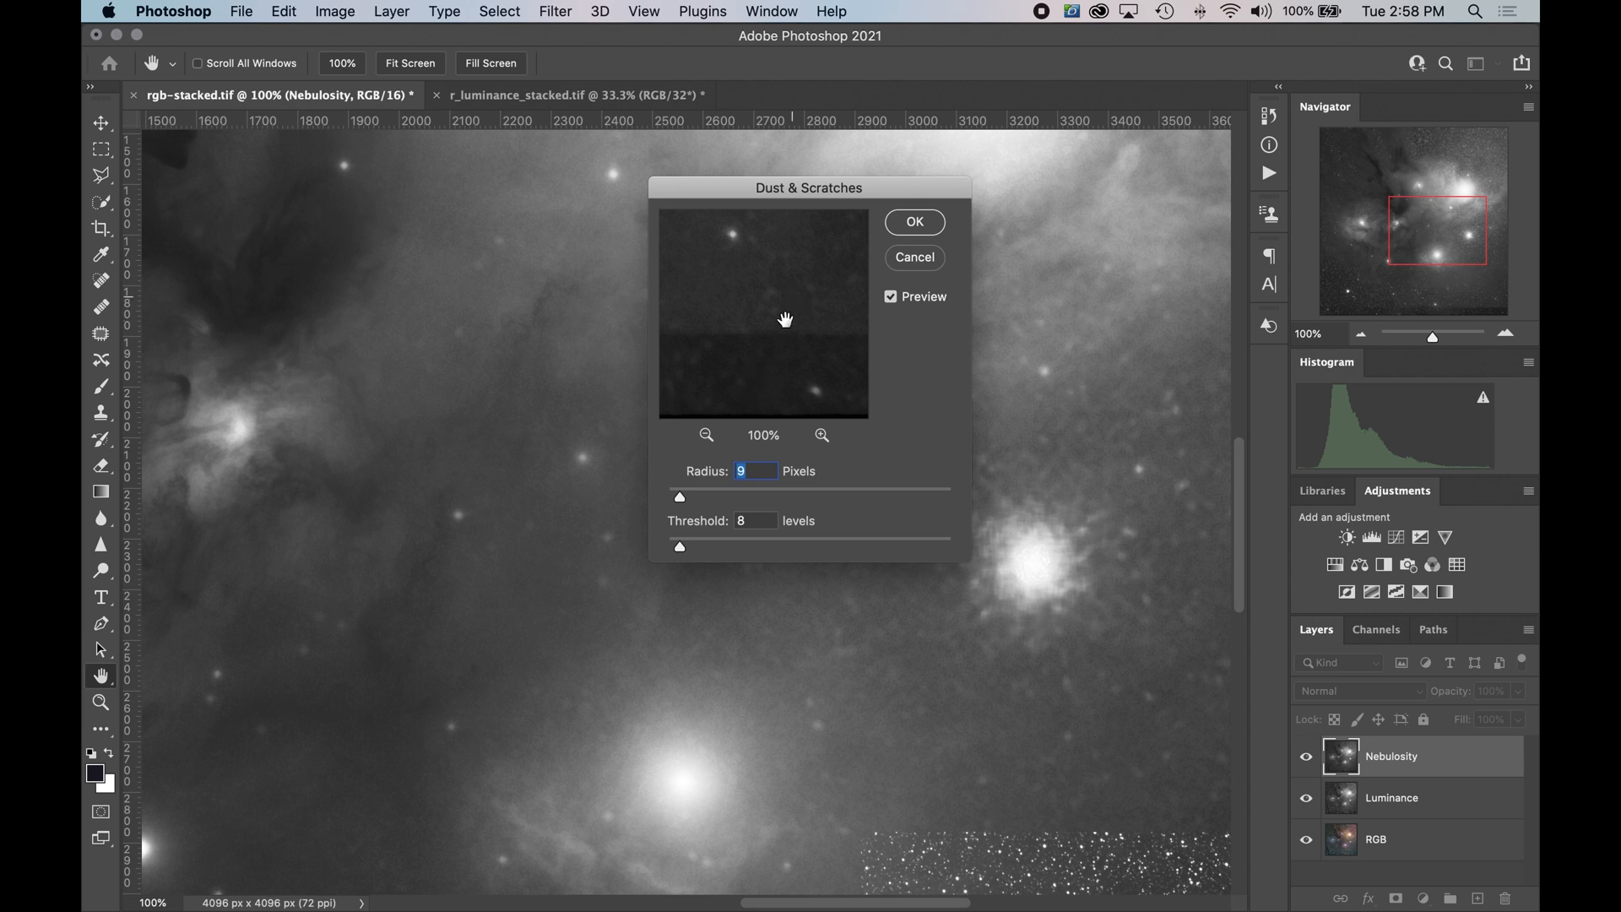
drag(684, 547, 625, 546)
drag(745, 189, 1064, 222)
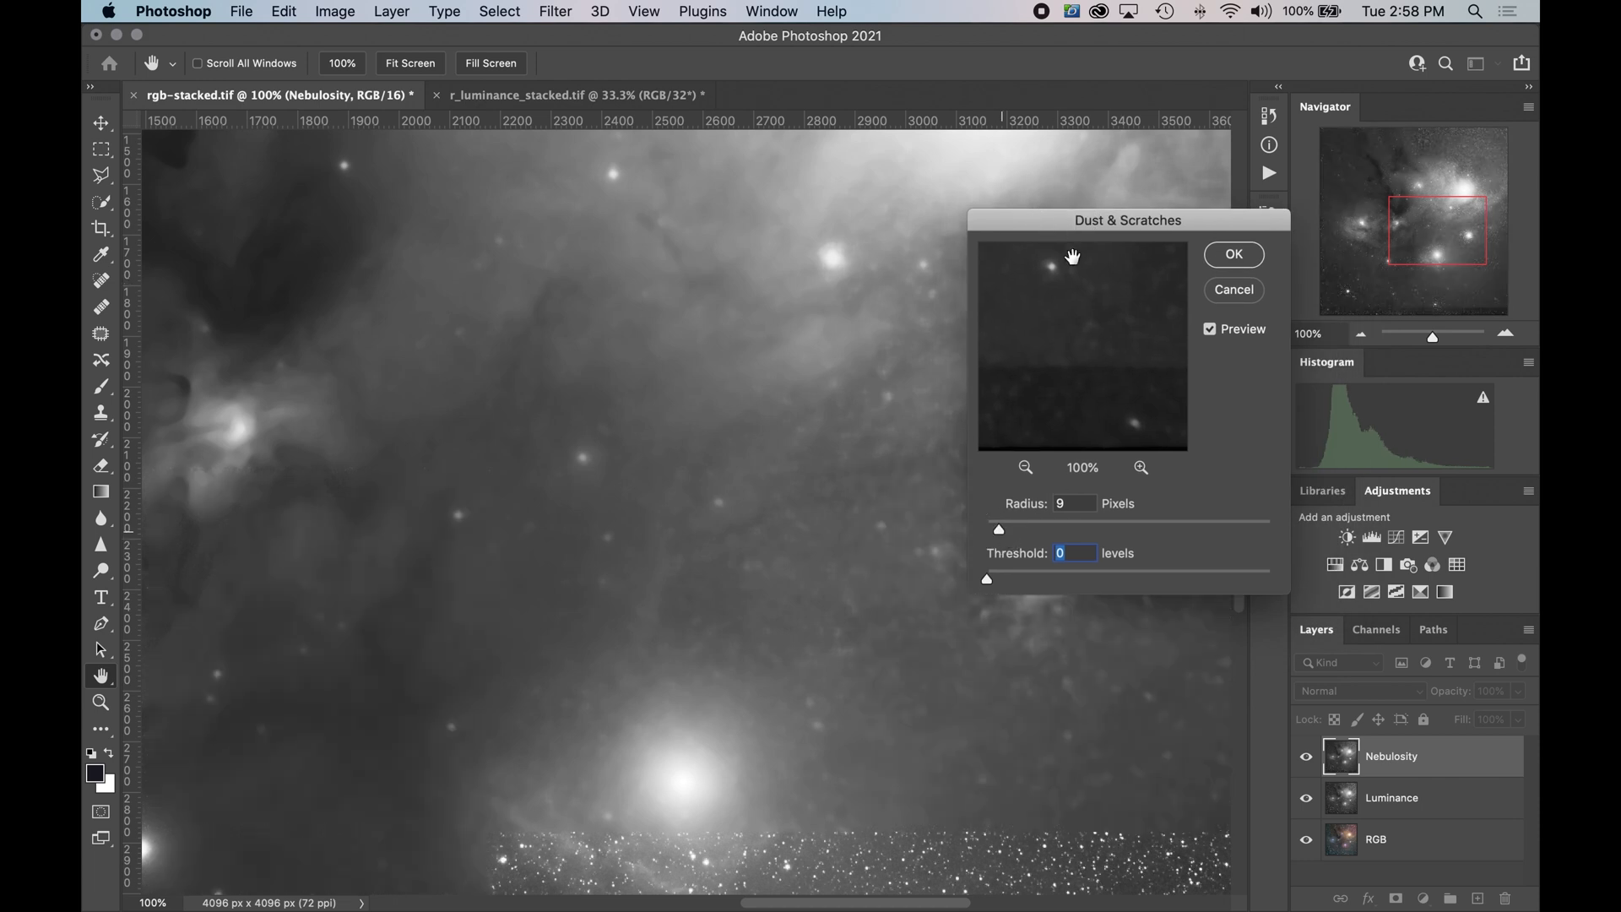
- Lower the Dust & Scratches radius to 1 pixel and inspect its effect on the star field and nebulae
drag(1001, 529, 985, 532)
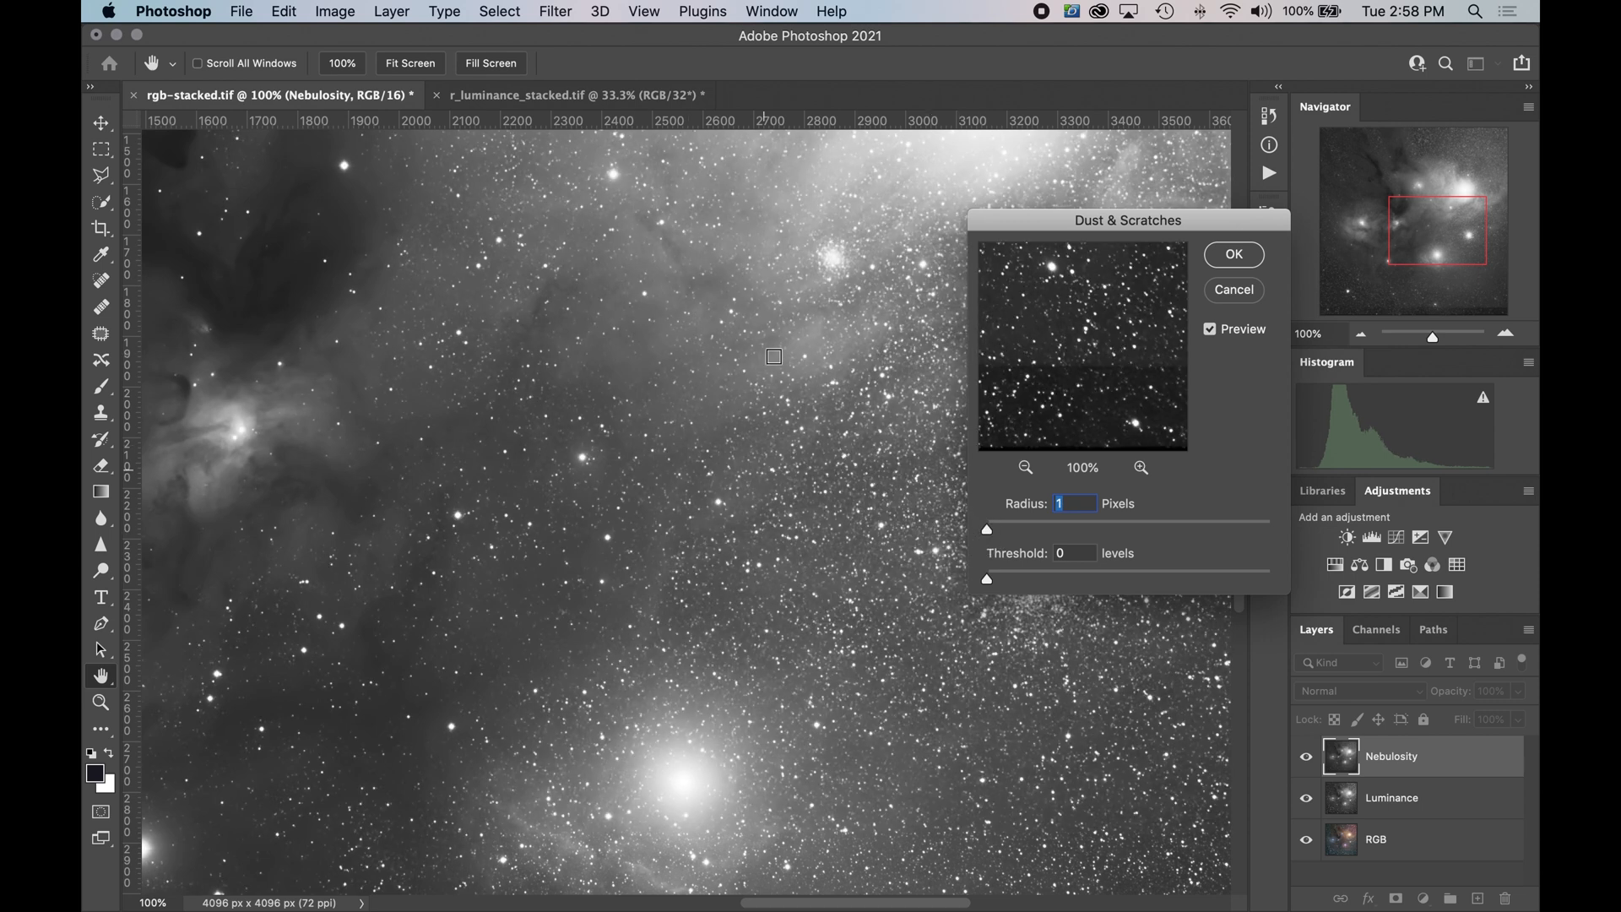
drag(1087, 368, 1104, 452)
mouse_move(1093, 358)
mouse_down()
mouse_move(1092, 434)
mouse_move(1089, 334)
mouse_move(1088, 376)
mouse_up()
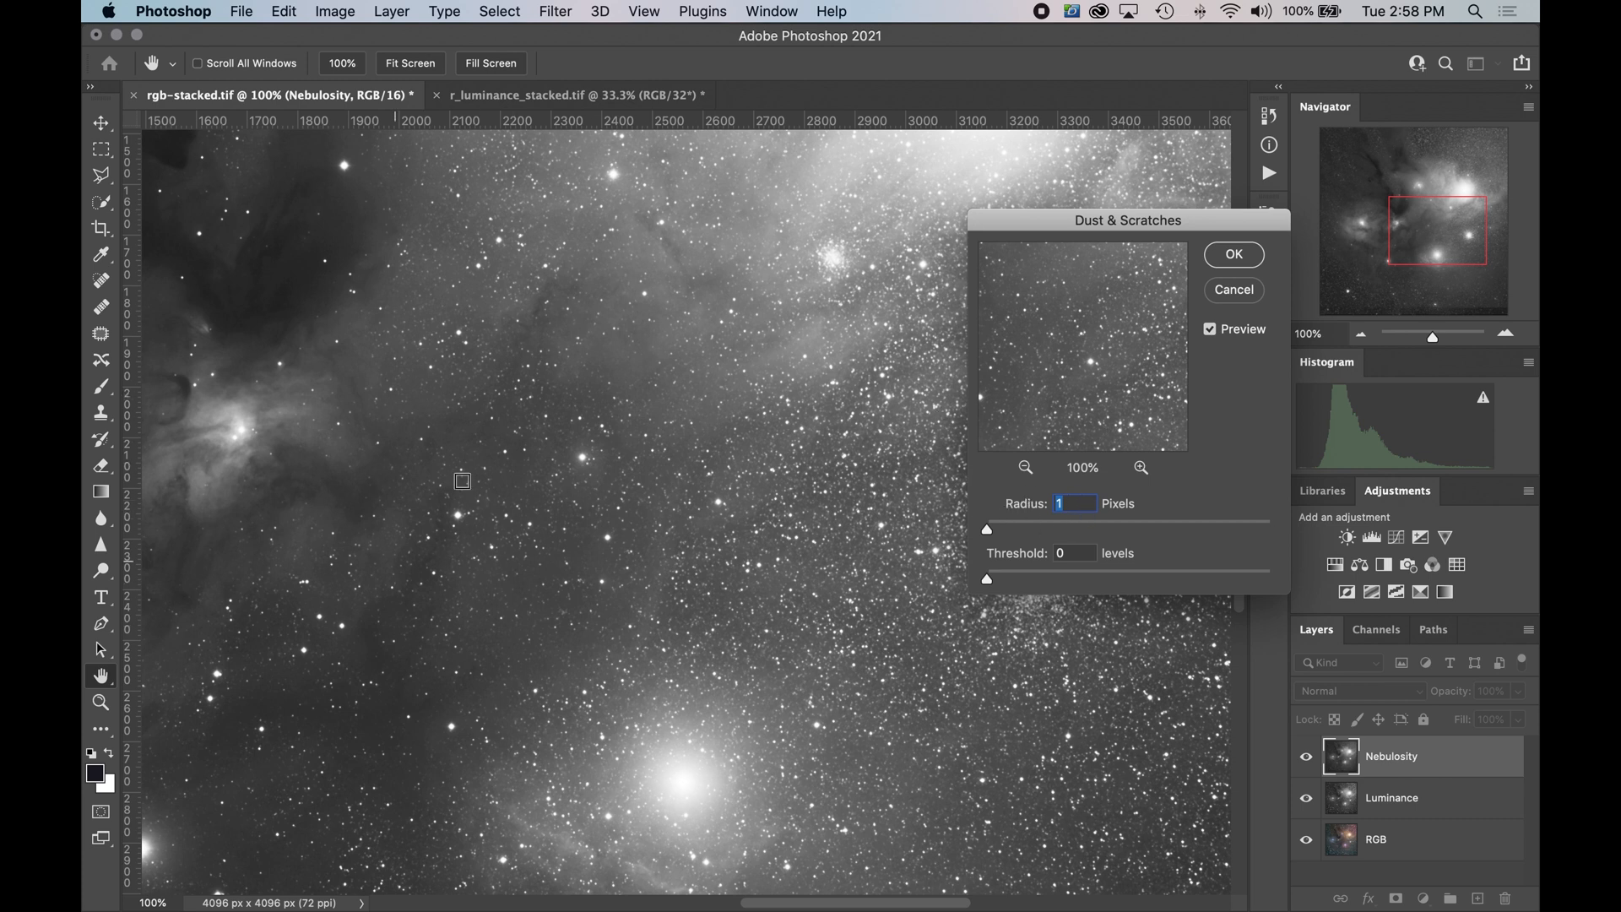
drag(268, 449, 829, 457)
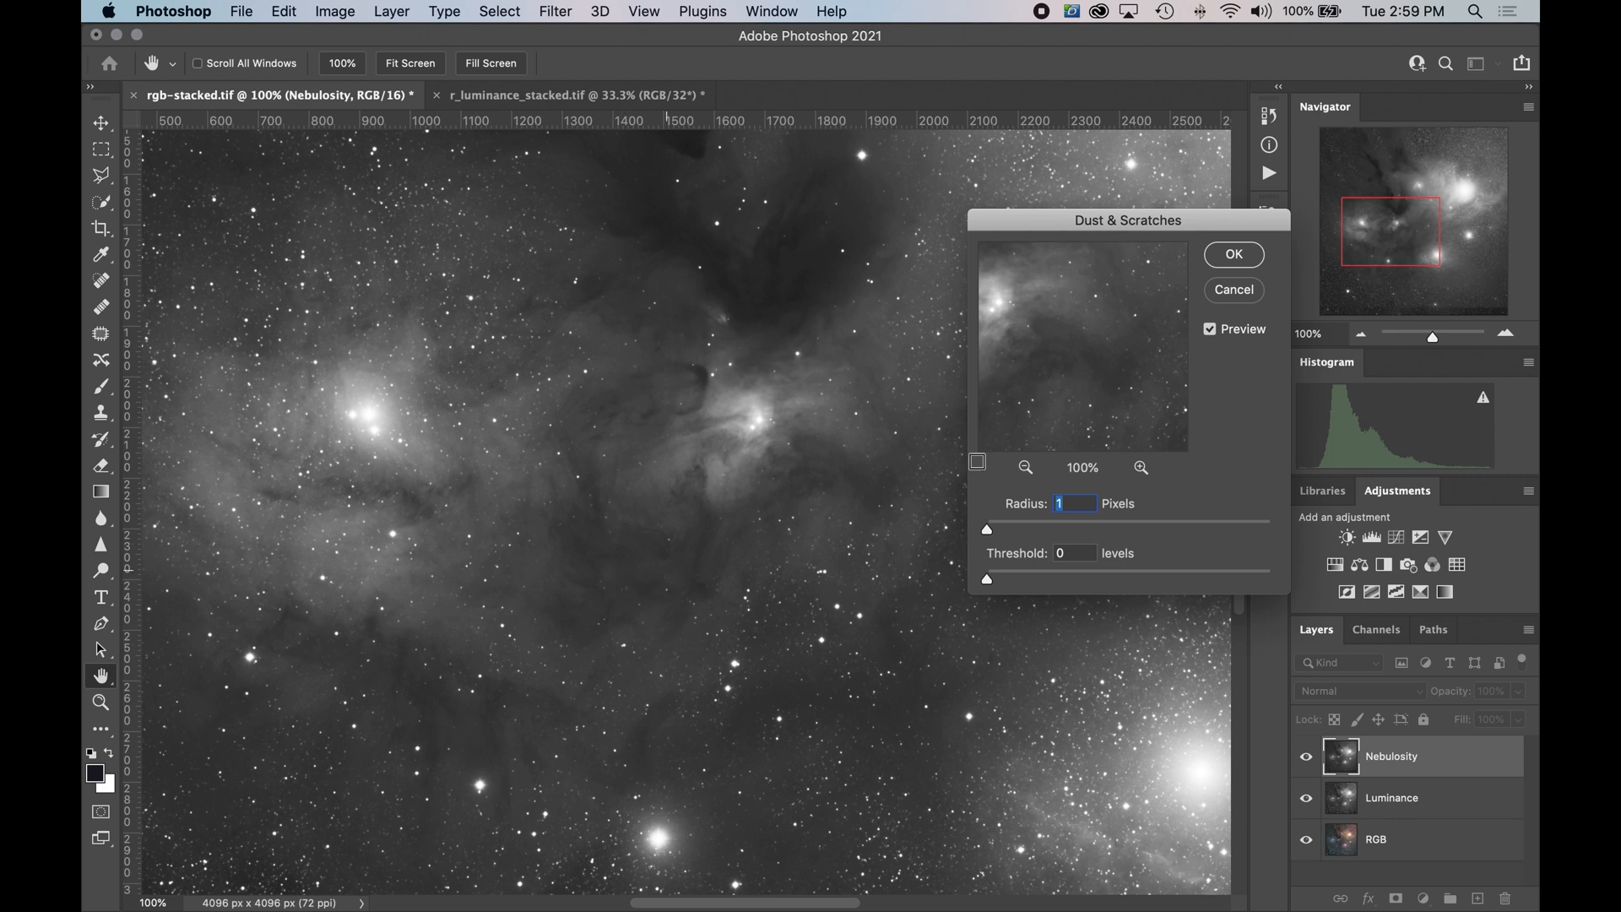
- Set the Dust & Scratches radius to 5 pixels and check the detail around the small bright nebula below the dark cloud
drag(1039, 349, 1120, 376)
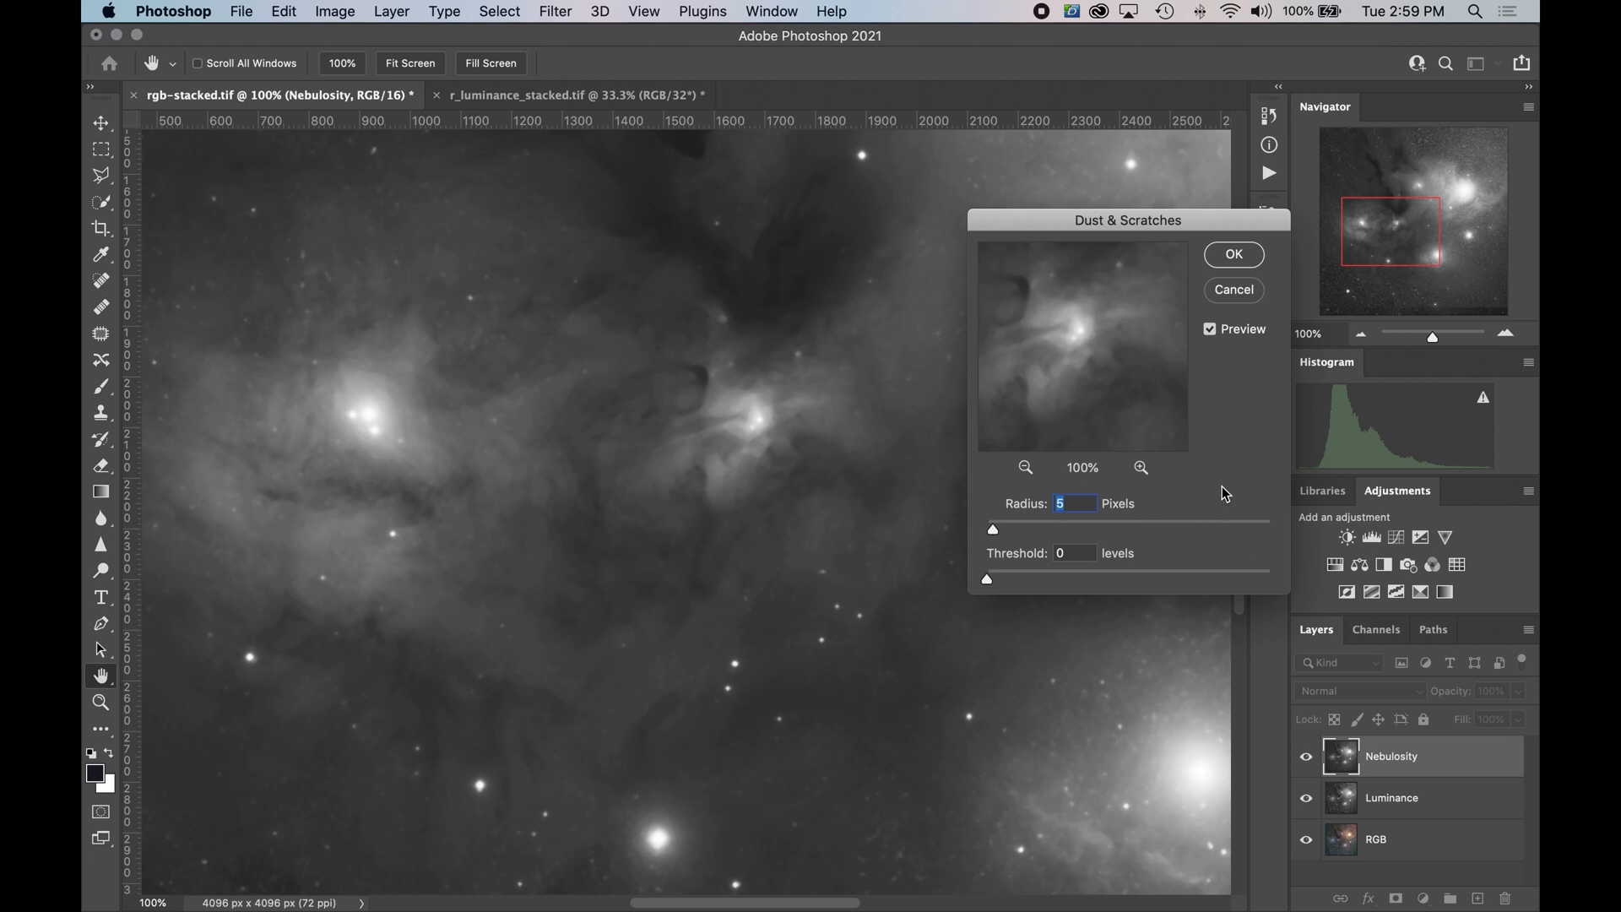
drag(1077, 346, 1101, 369)
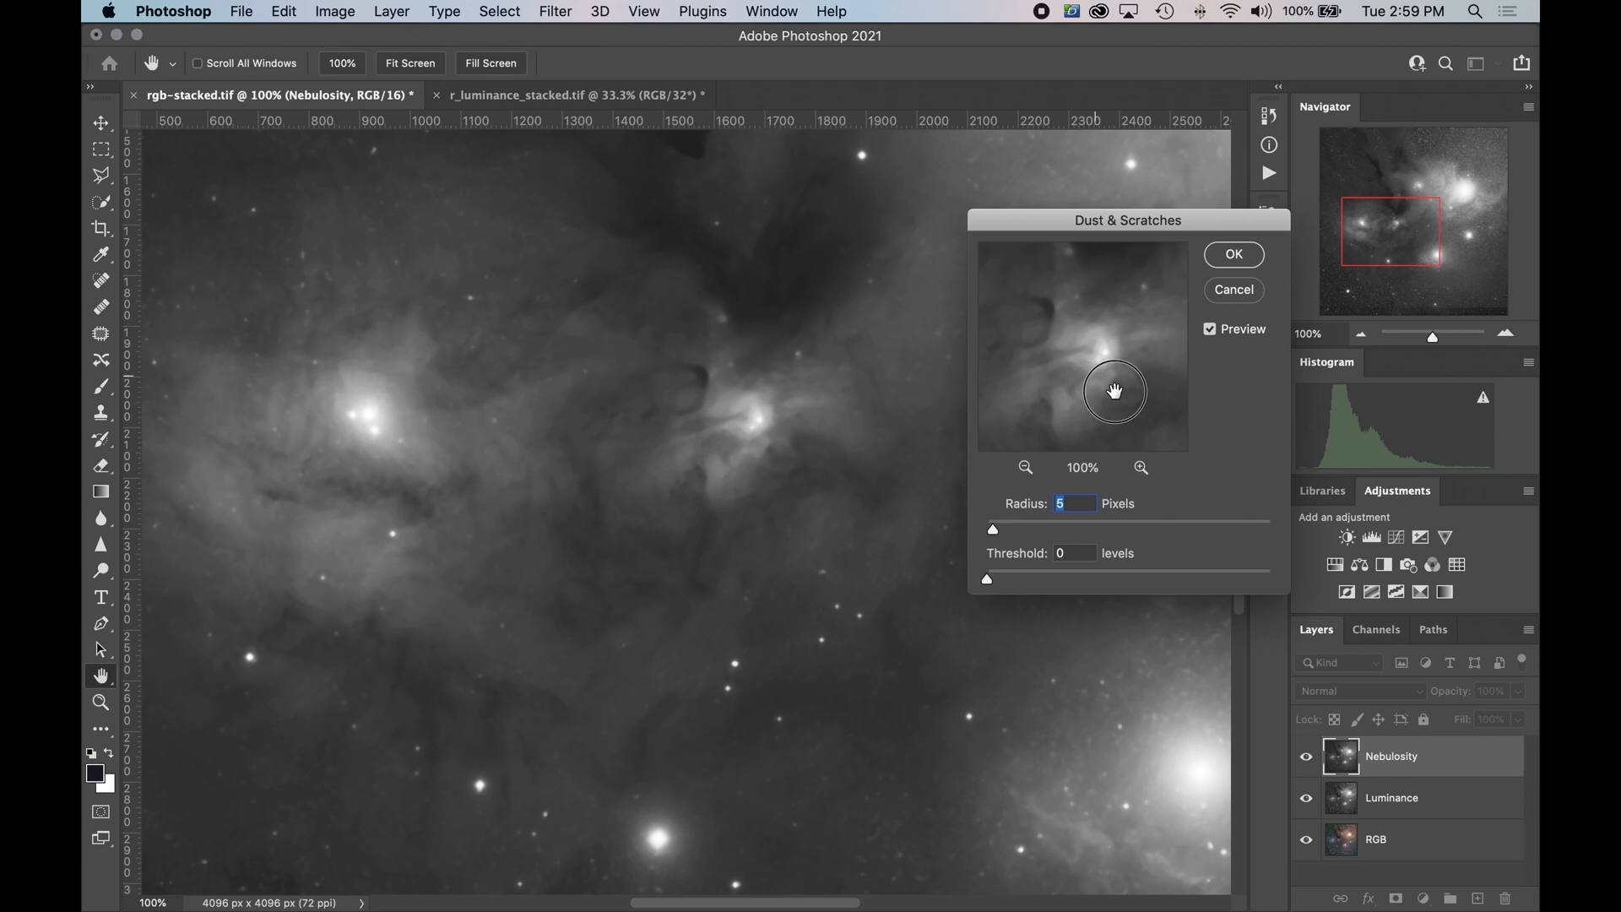
drag(1096, 383, 1106, 412)
click(716, 429)
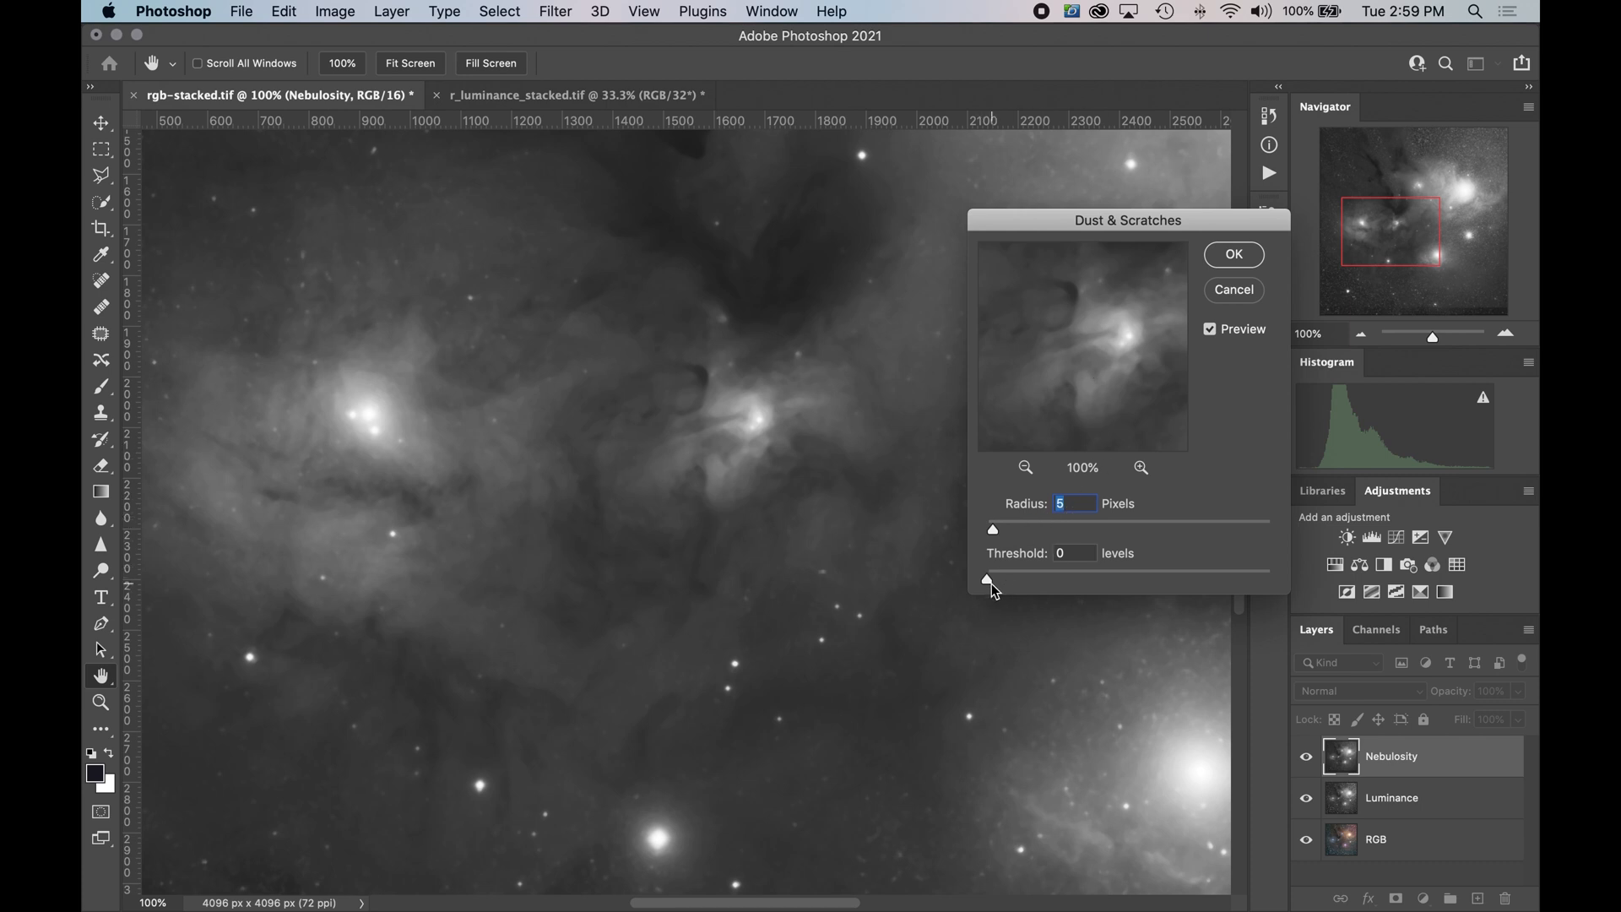
- Raise the Dust & Scratches threshold to 17 levels and inspect the filter preview at 200%
drag(994, 589, 1014, 582)
click(1142, 470)
drag(1113, 352, 1099, 394)
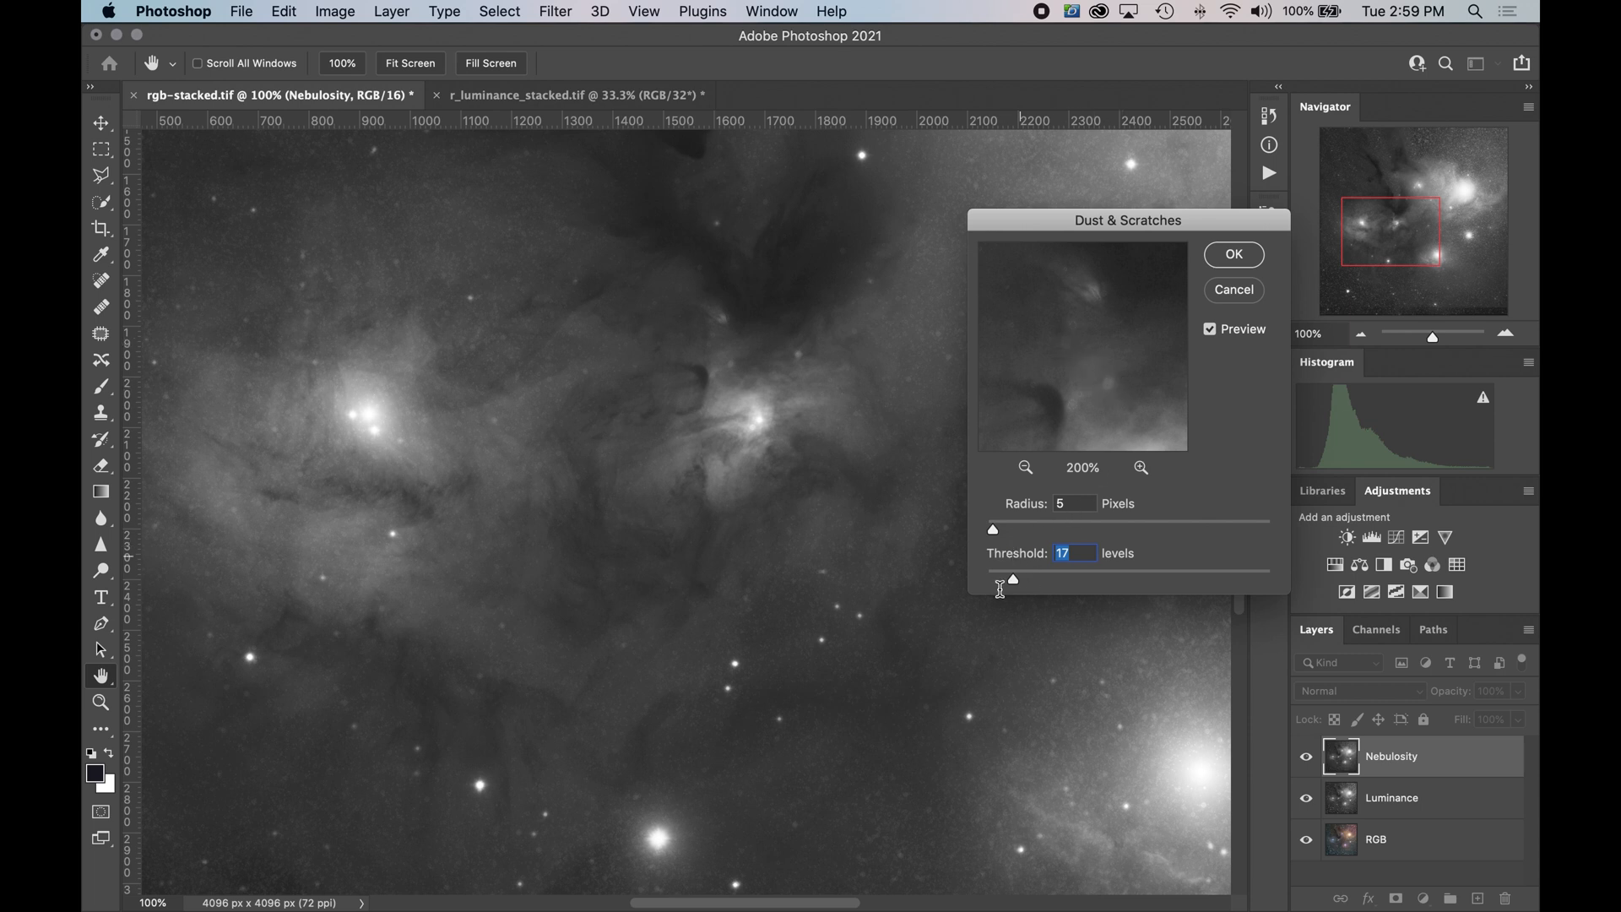
- Set the Dust & Scratches threshold to 10 levels, check the nebula detail and apply the filter to the Nebulosity layer
drag(1018, 581, 1007, 581)
drag(1018, 580, 1002, 582)
click(1005, 585)
drag(1107, 405, 1074, 372)
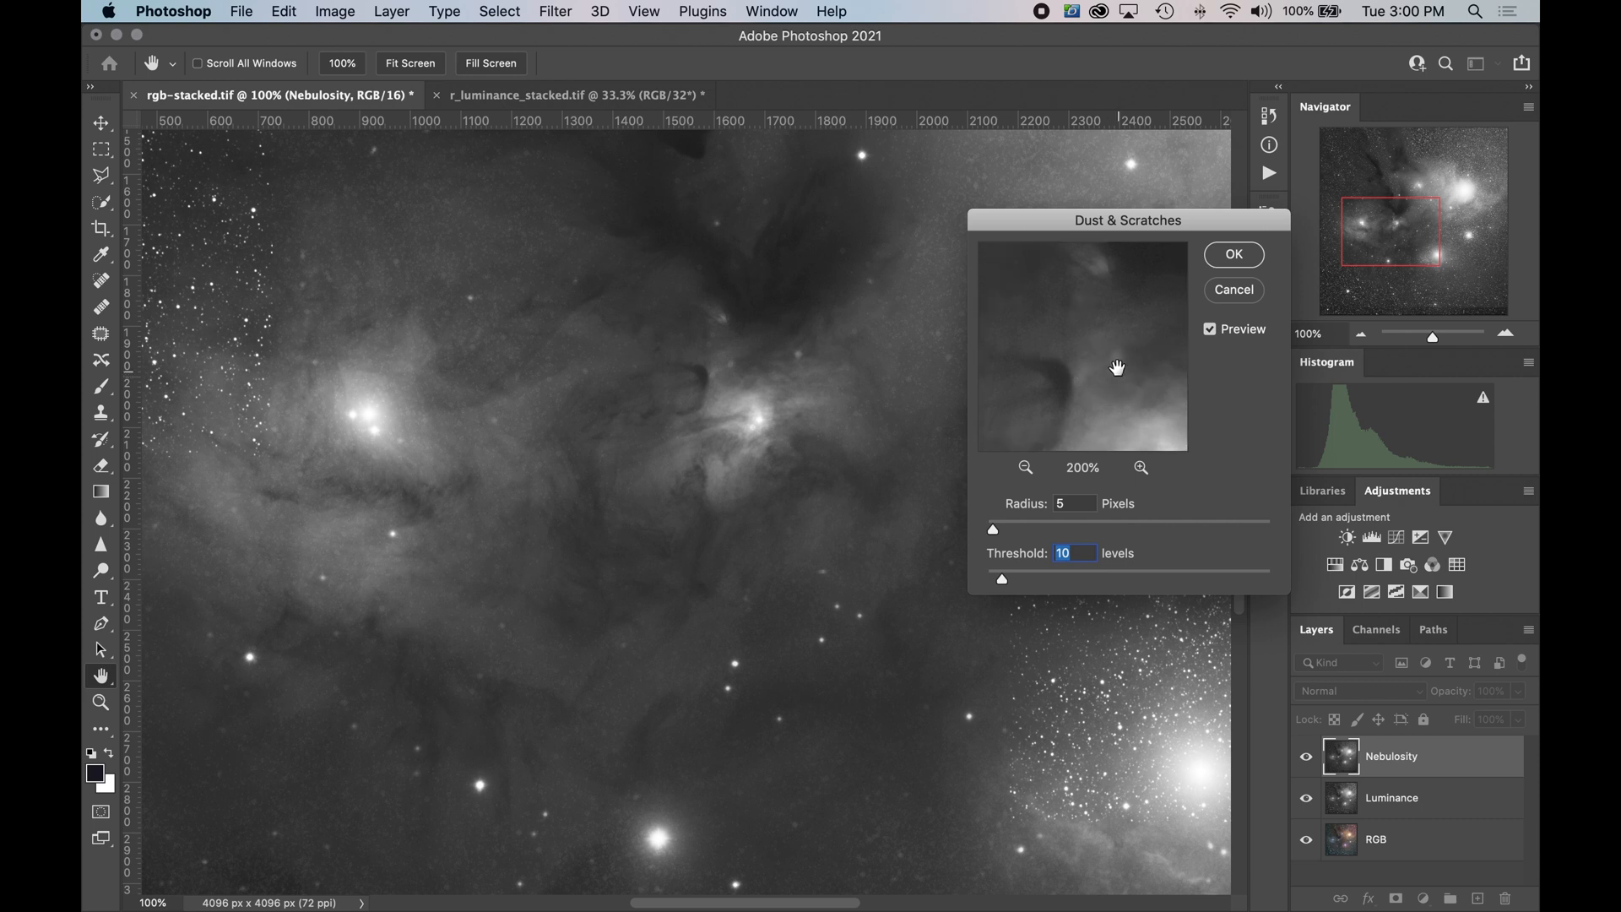
drag(1115, 410, 1149, 331)
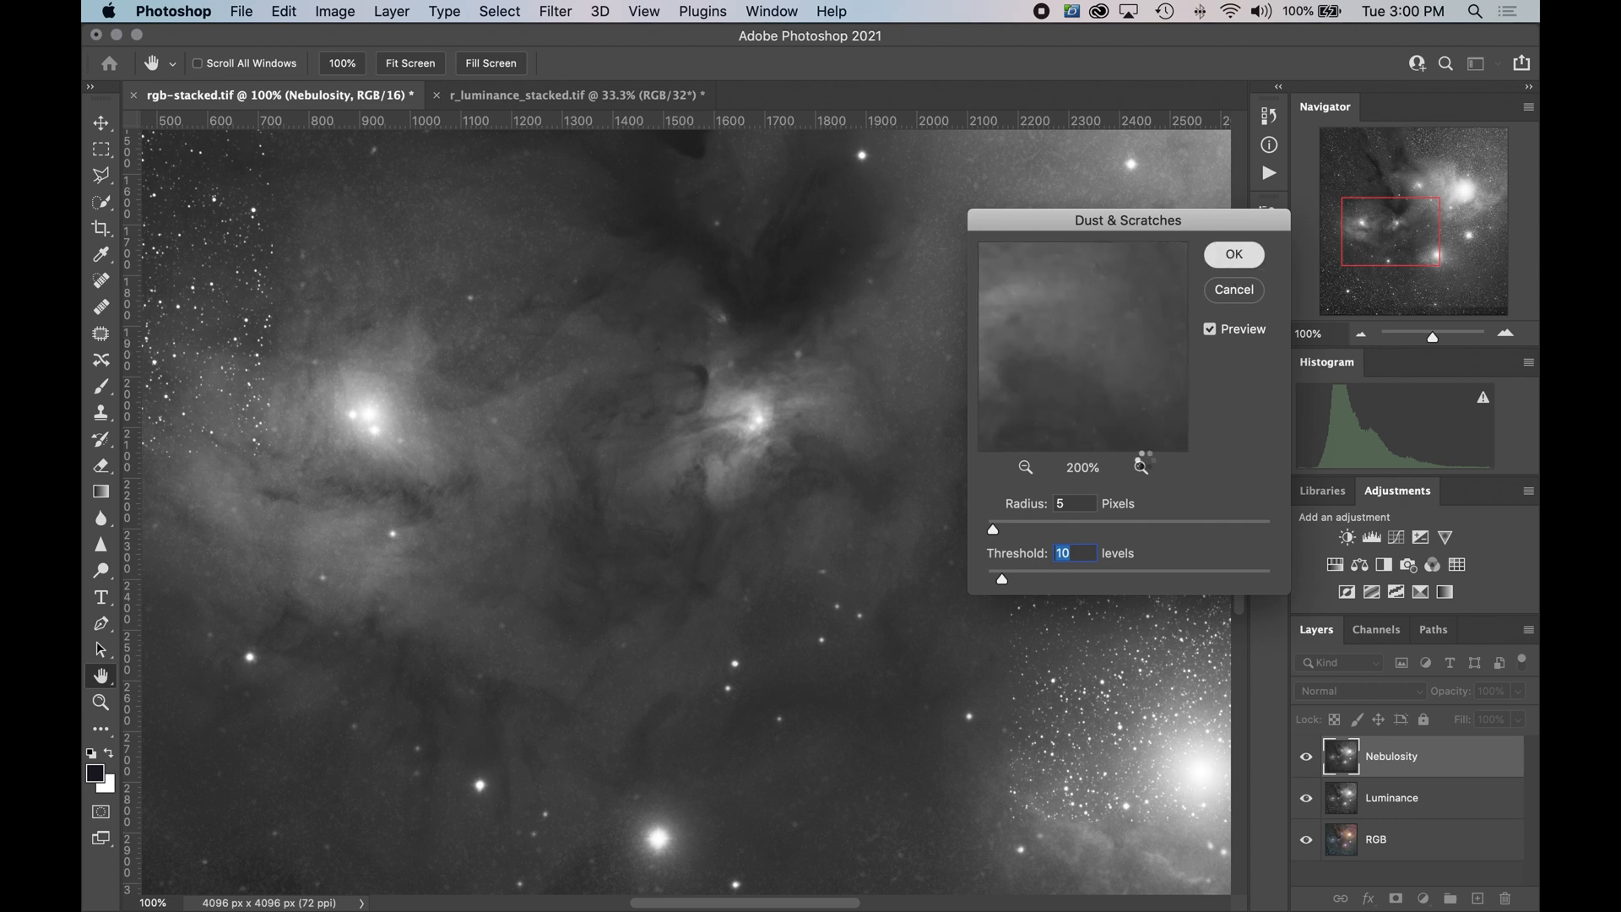
key(Return)
key(j)
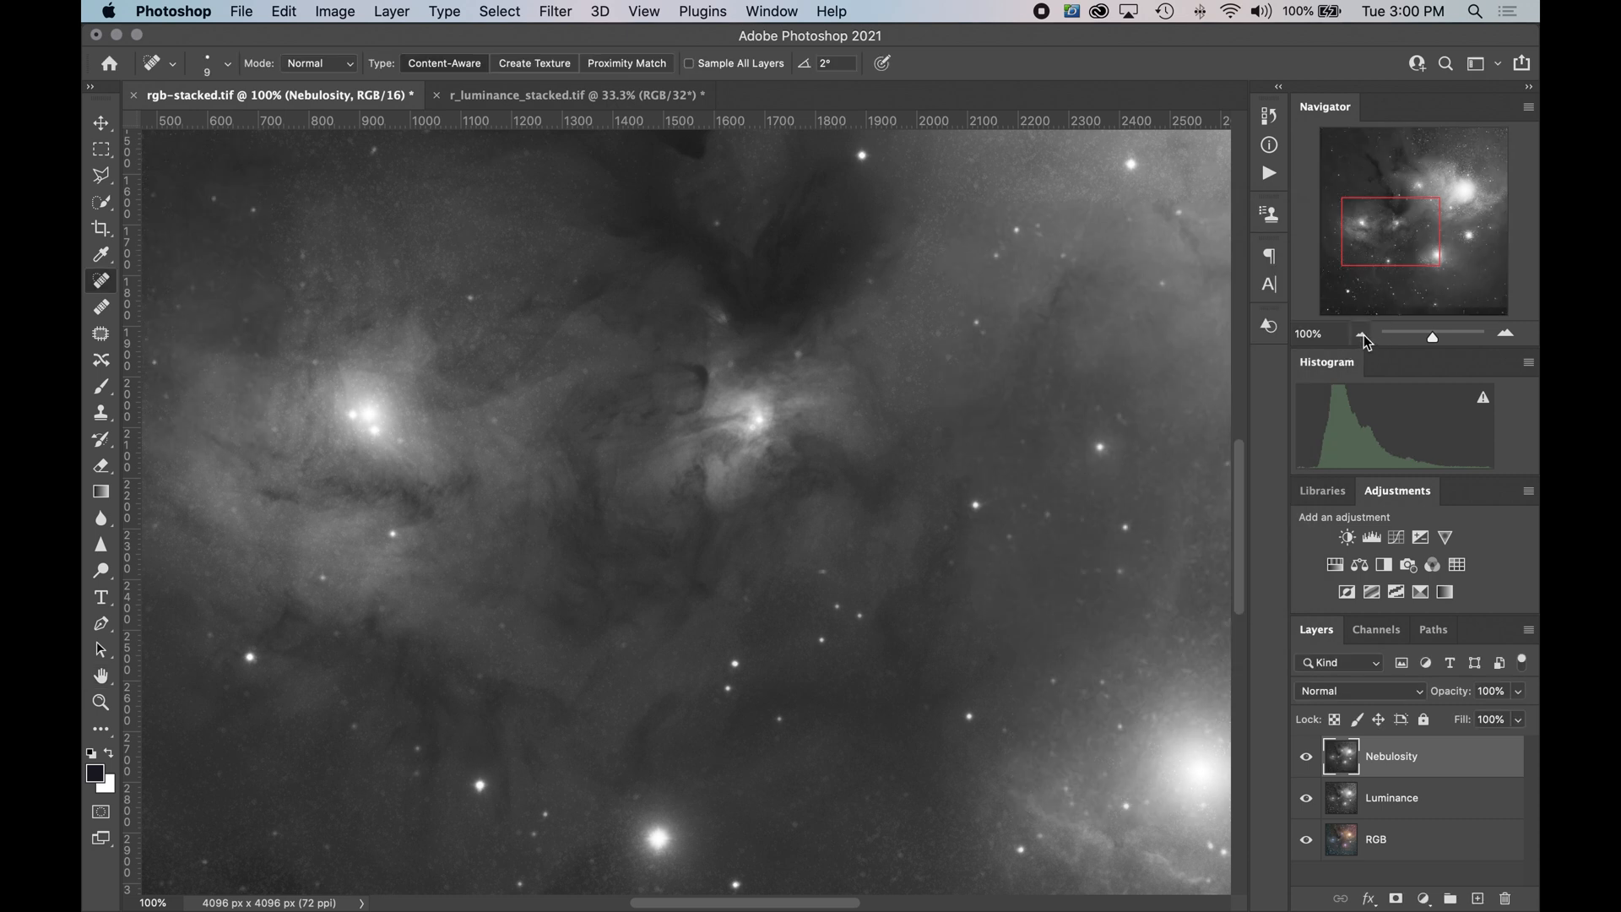
- Compare the whole Nebulosity layer before and after the Dust & Scratches filter by undoing and redoing it
click(1364, 334)
click(1364, 334)
click(1364, 335)
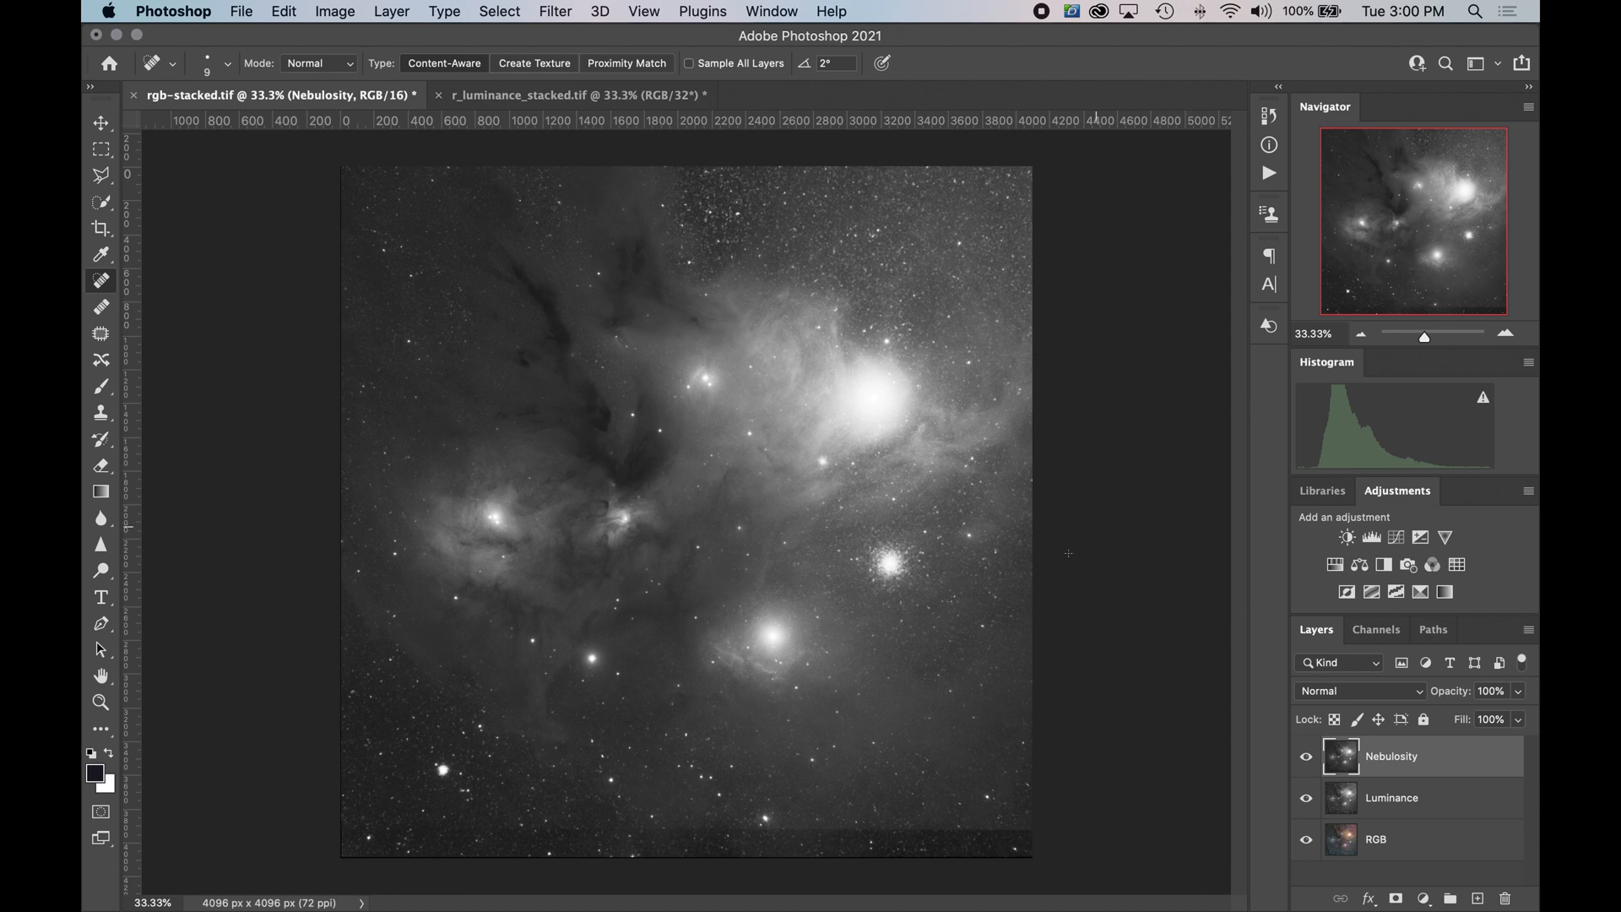
key(super+z)
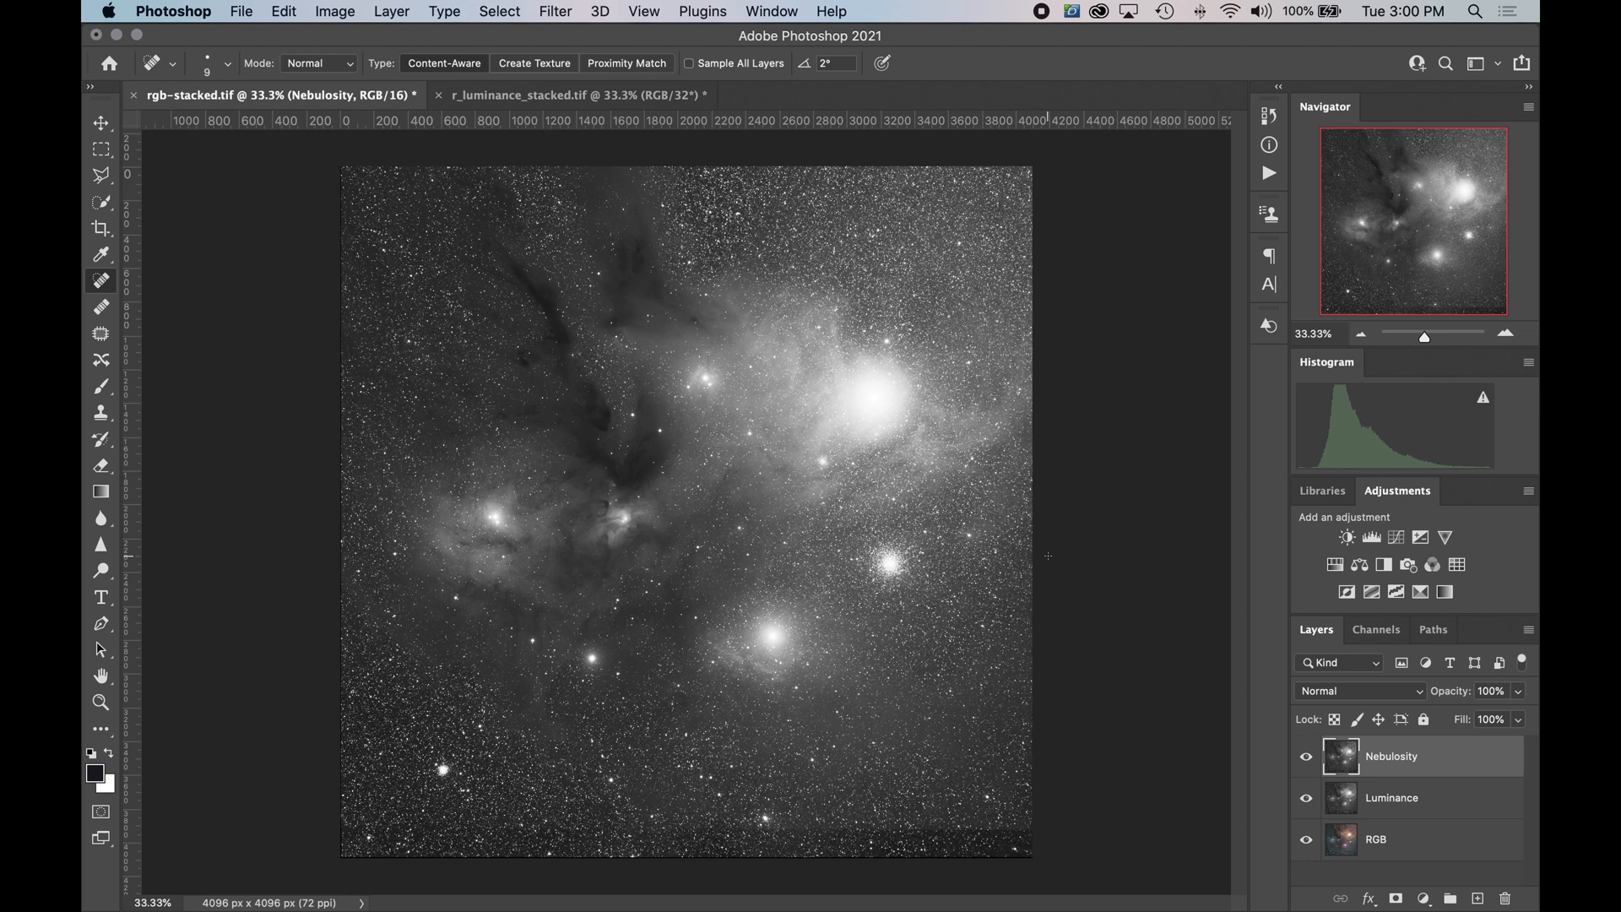
key(shift+super+z)
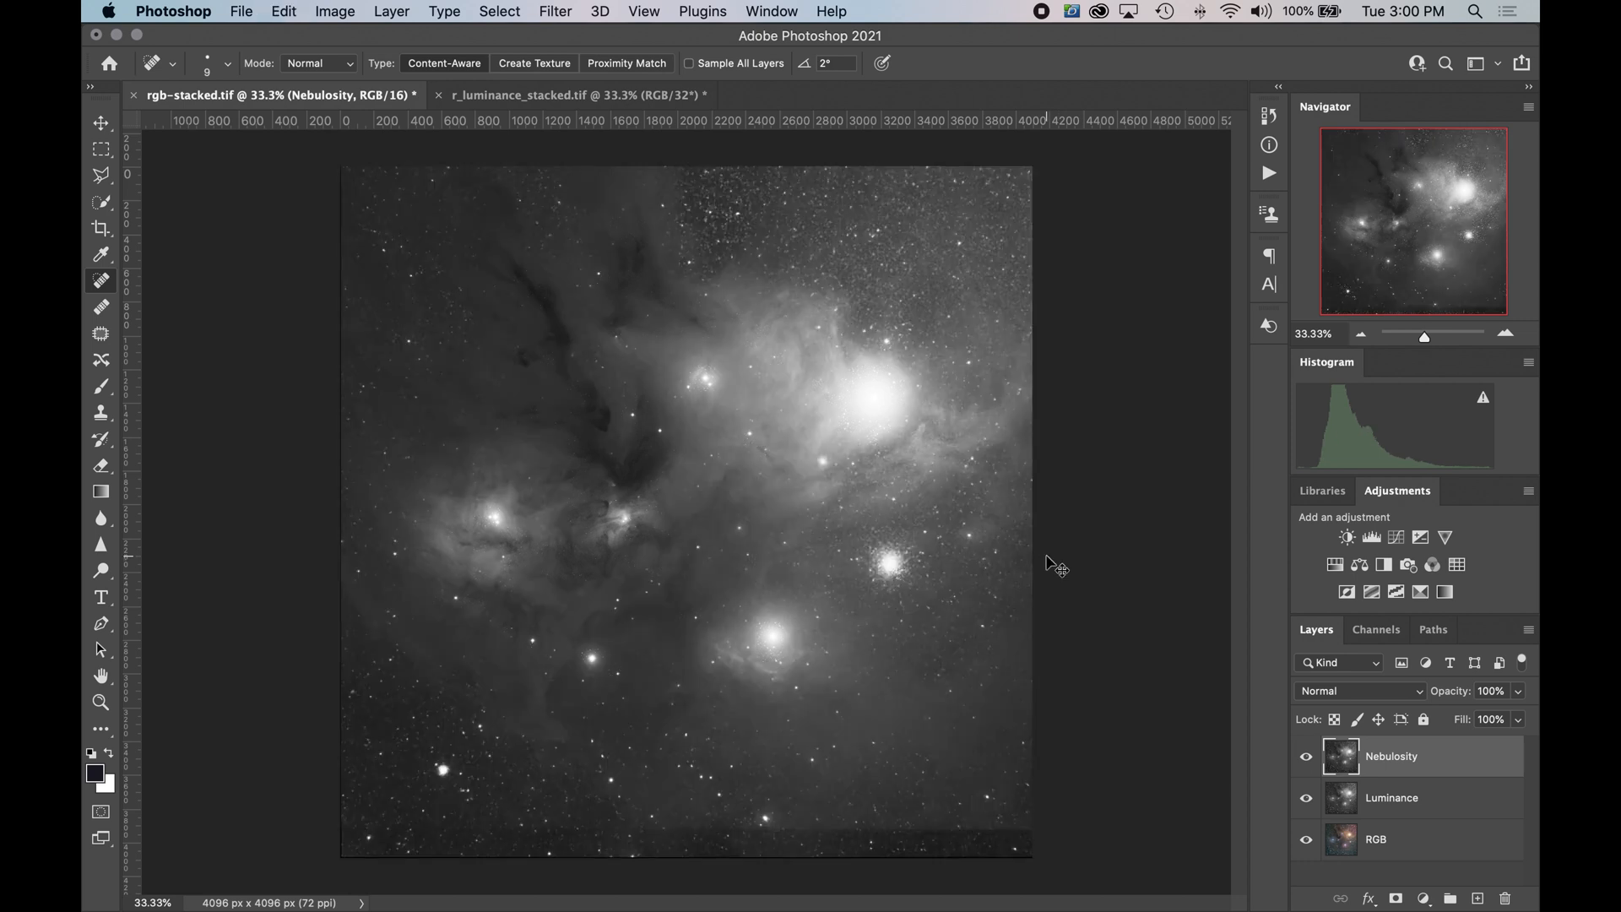
key(super+z)
key(shift+super+z)
key(super+z)
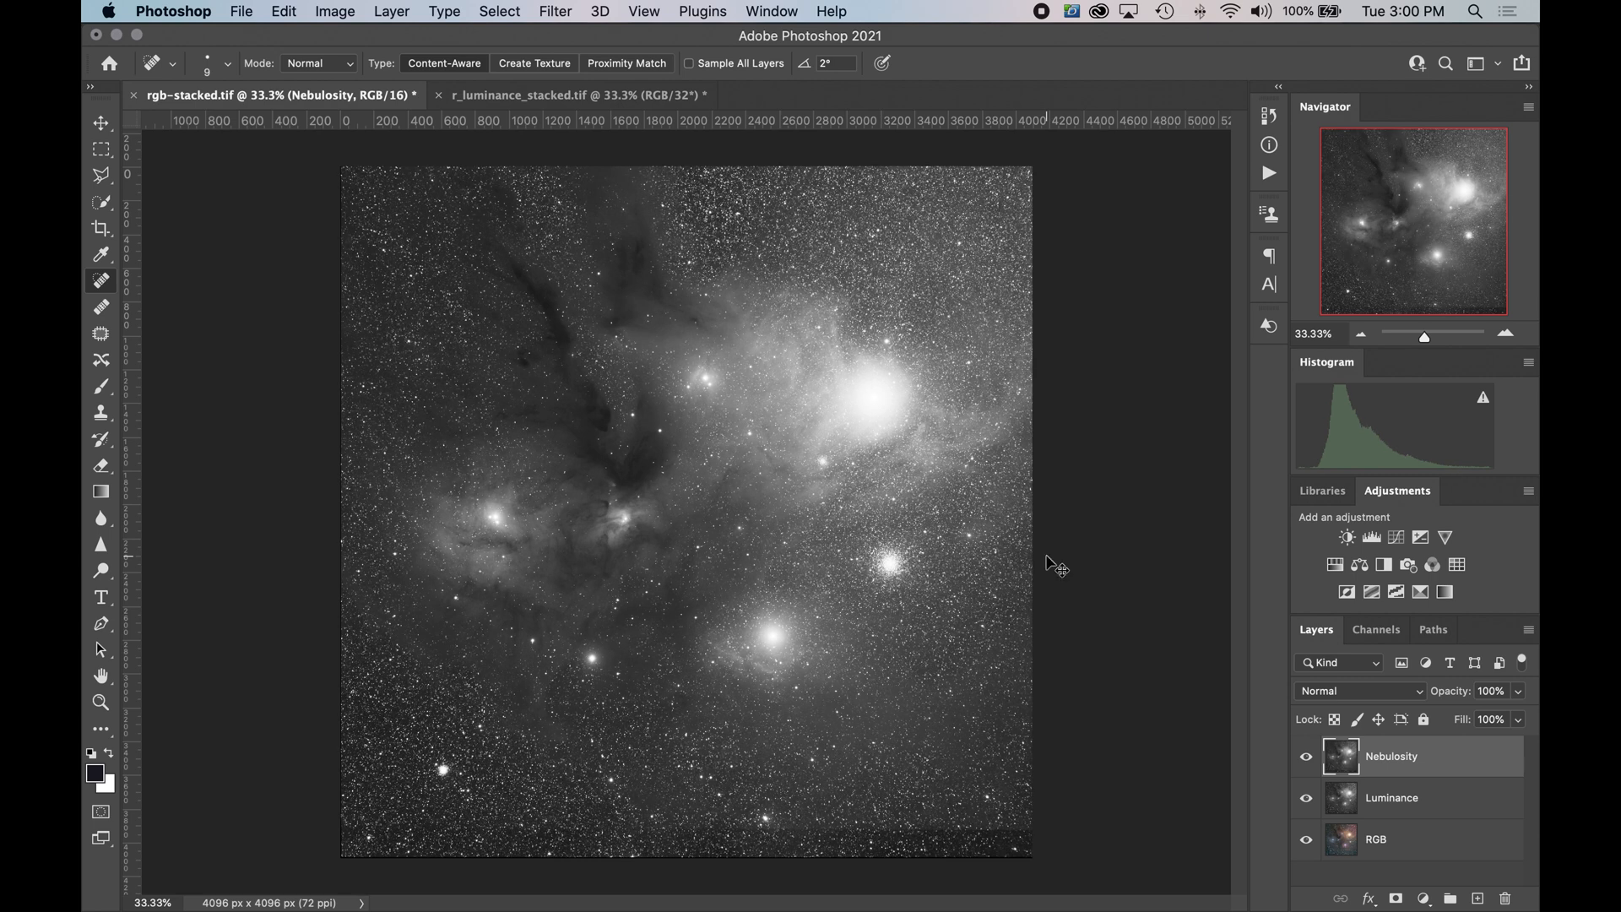
key(super+z)
key(shift+super+z)
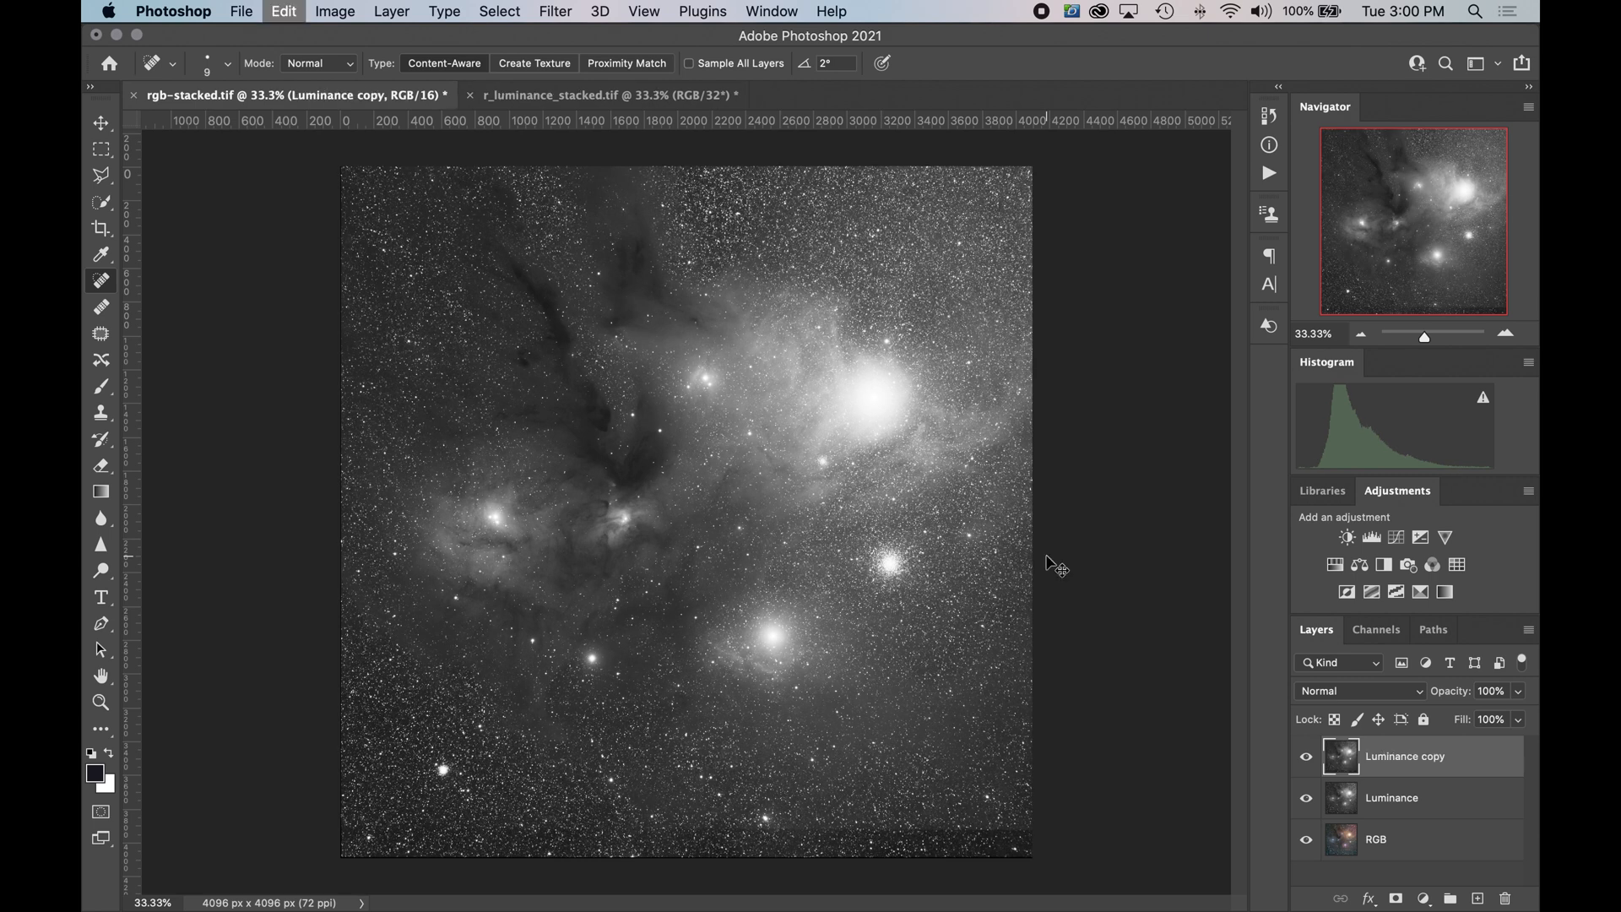
key(shift+super+z)
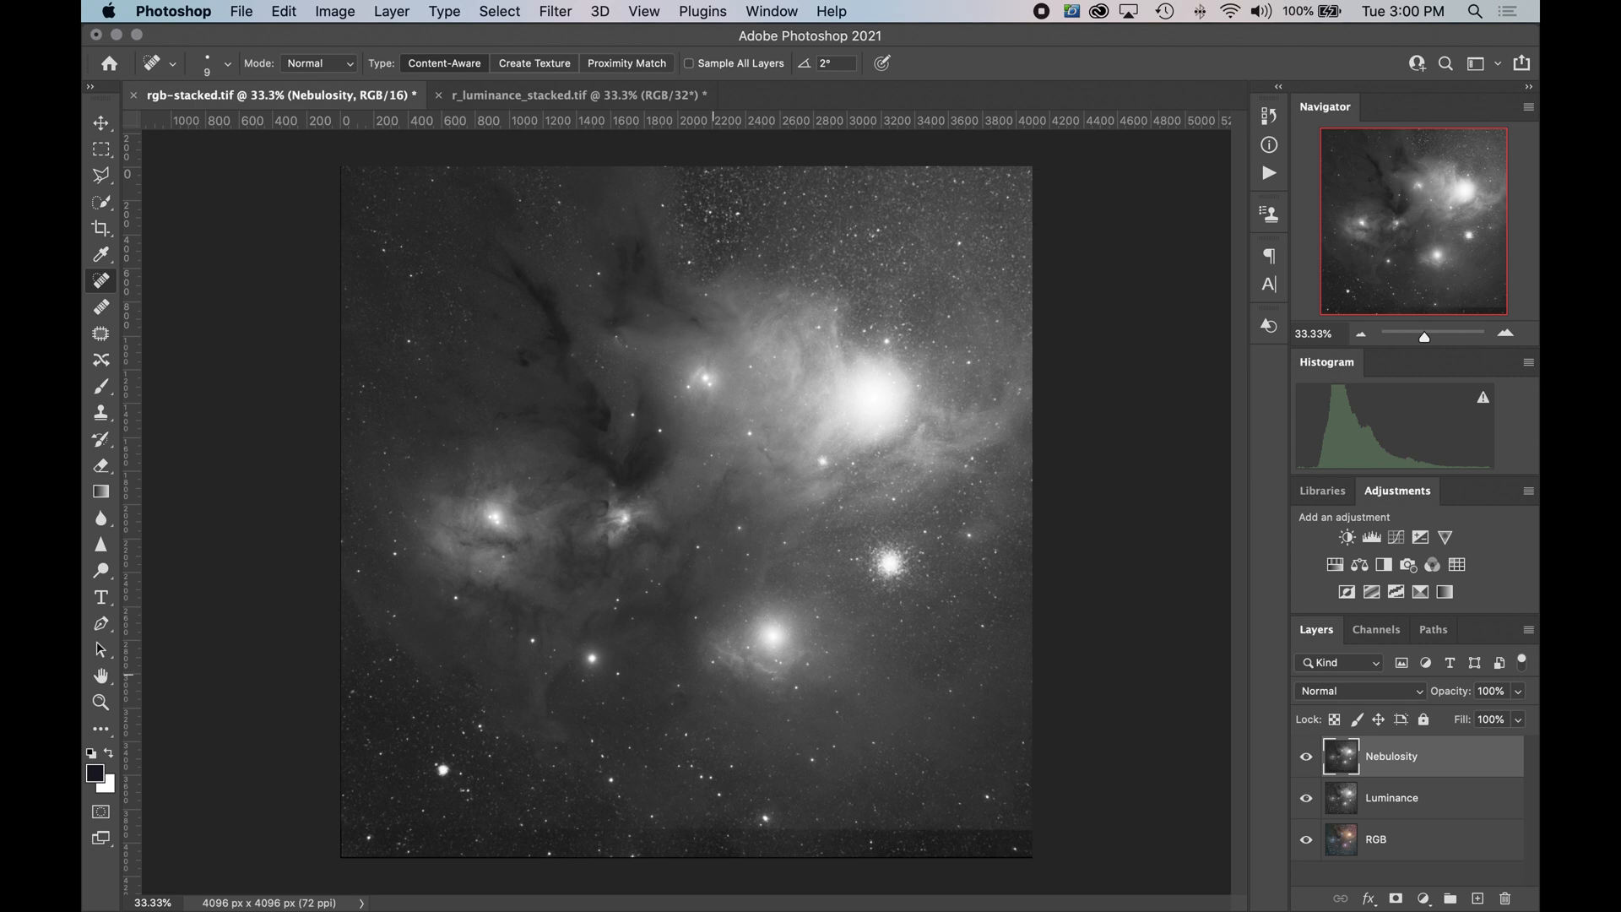
- Start an Unsharp Mask on the Nebulosity layer with an amount of 70% and a radius of 63.9 pixels
click(1507, 335)
click(1508, 338)
drag(1427, 226, 1446, 203)
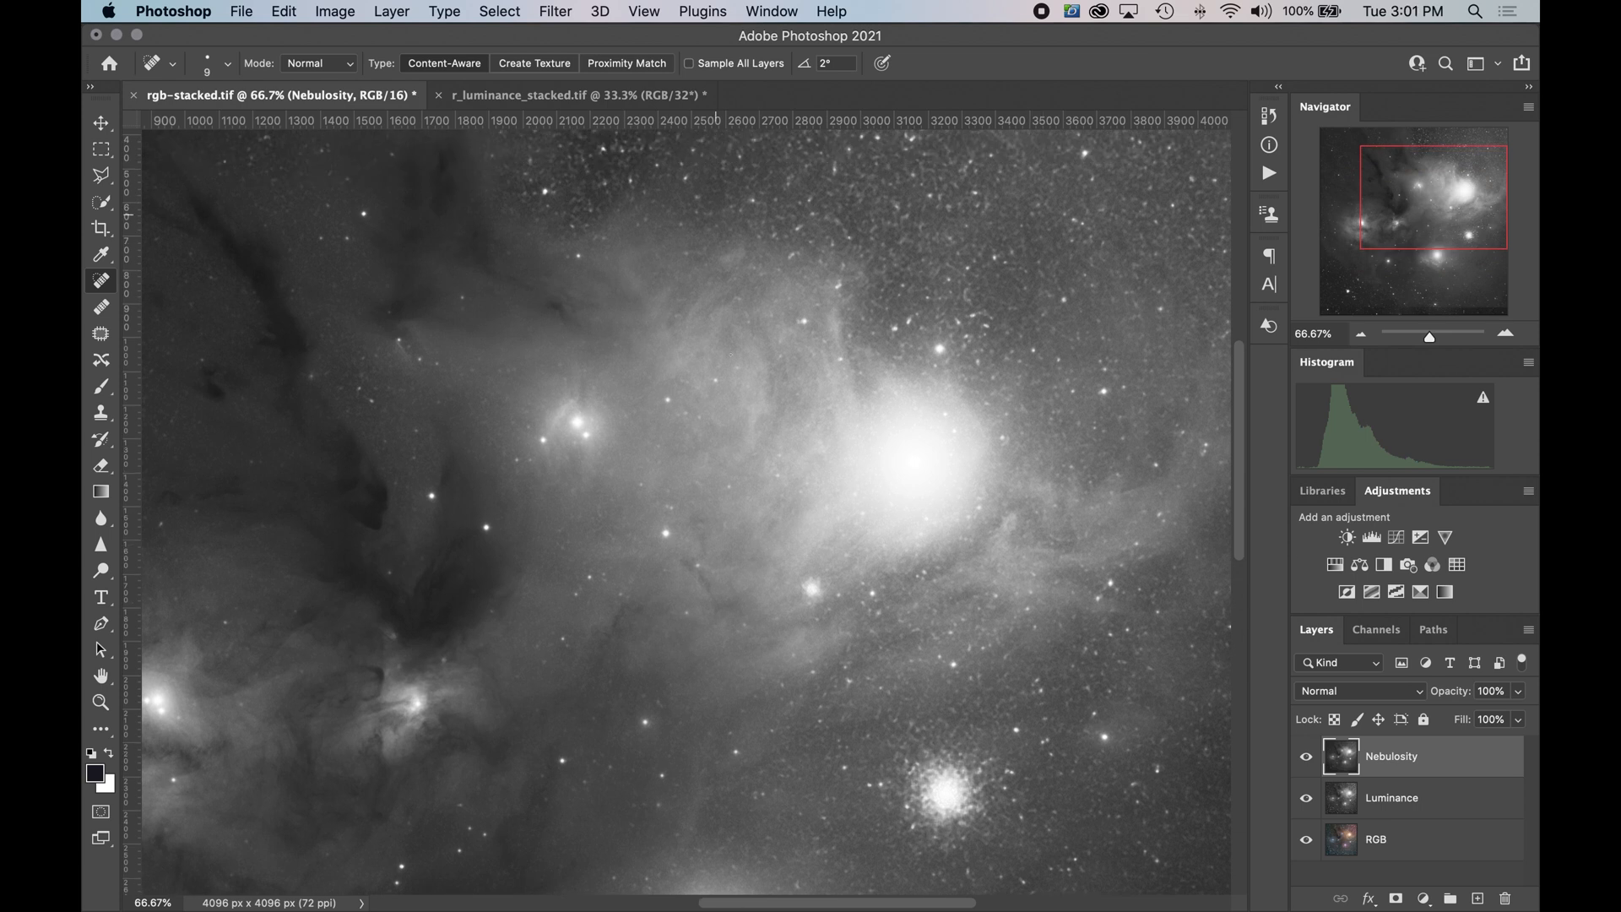
click(556, 11)
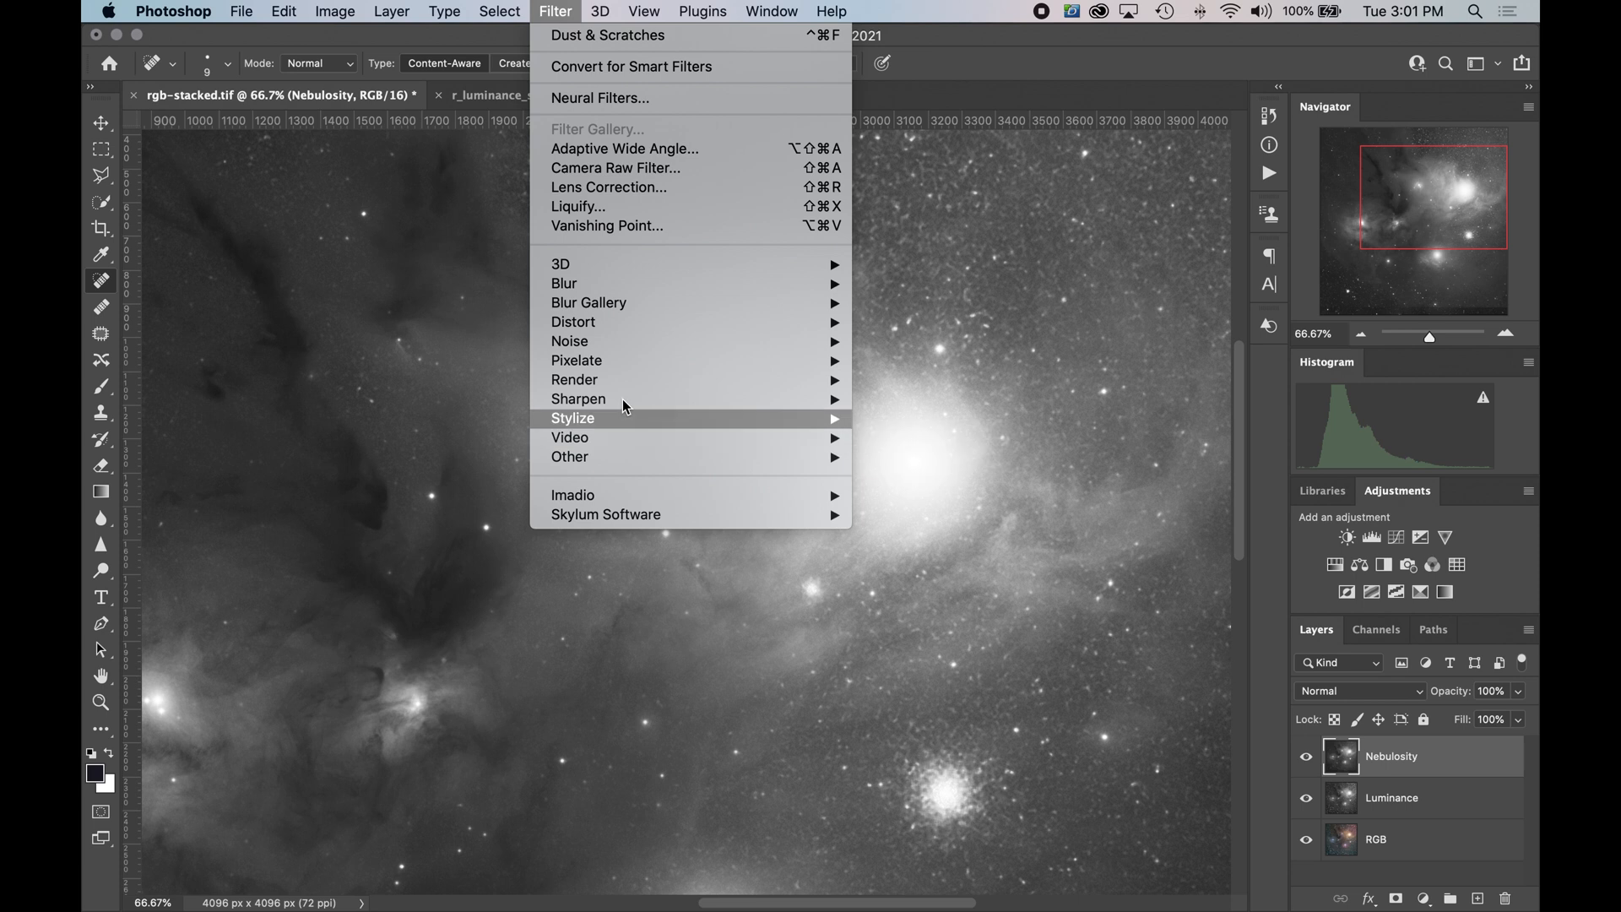
mouse_move(625, 400)
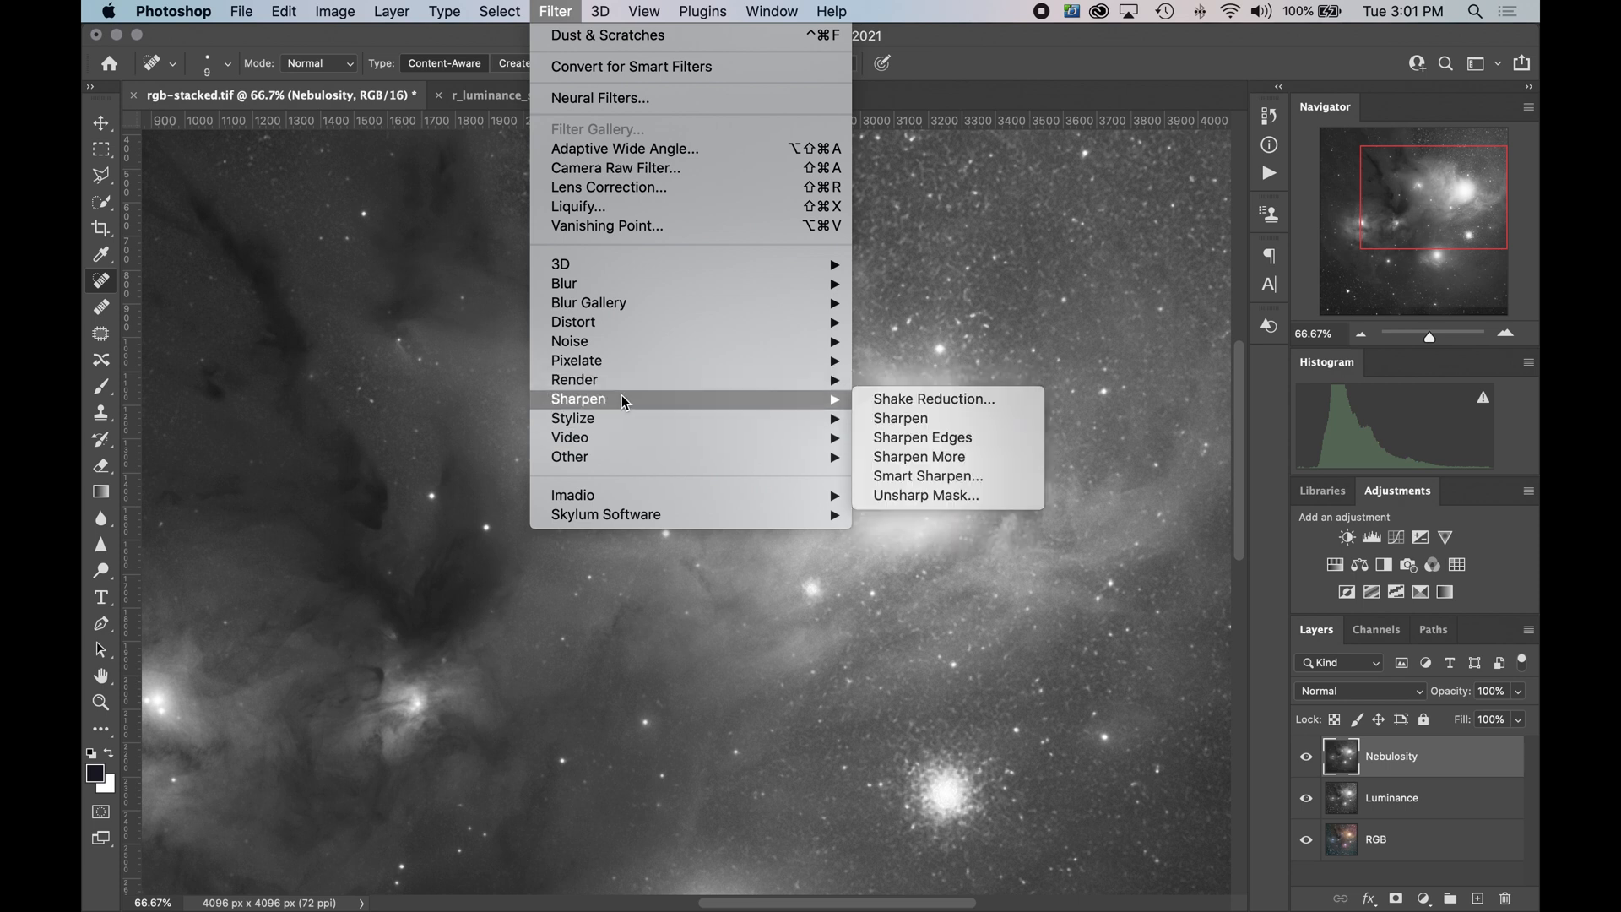
click(931, 495)
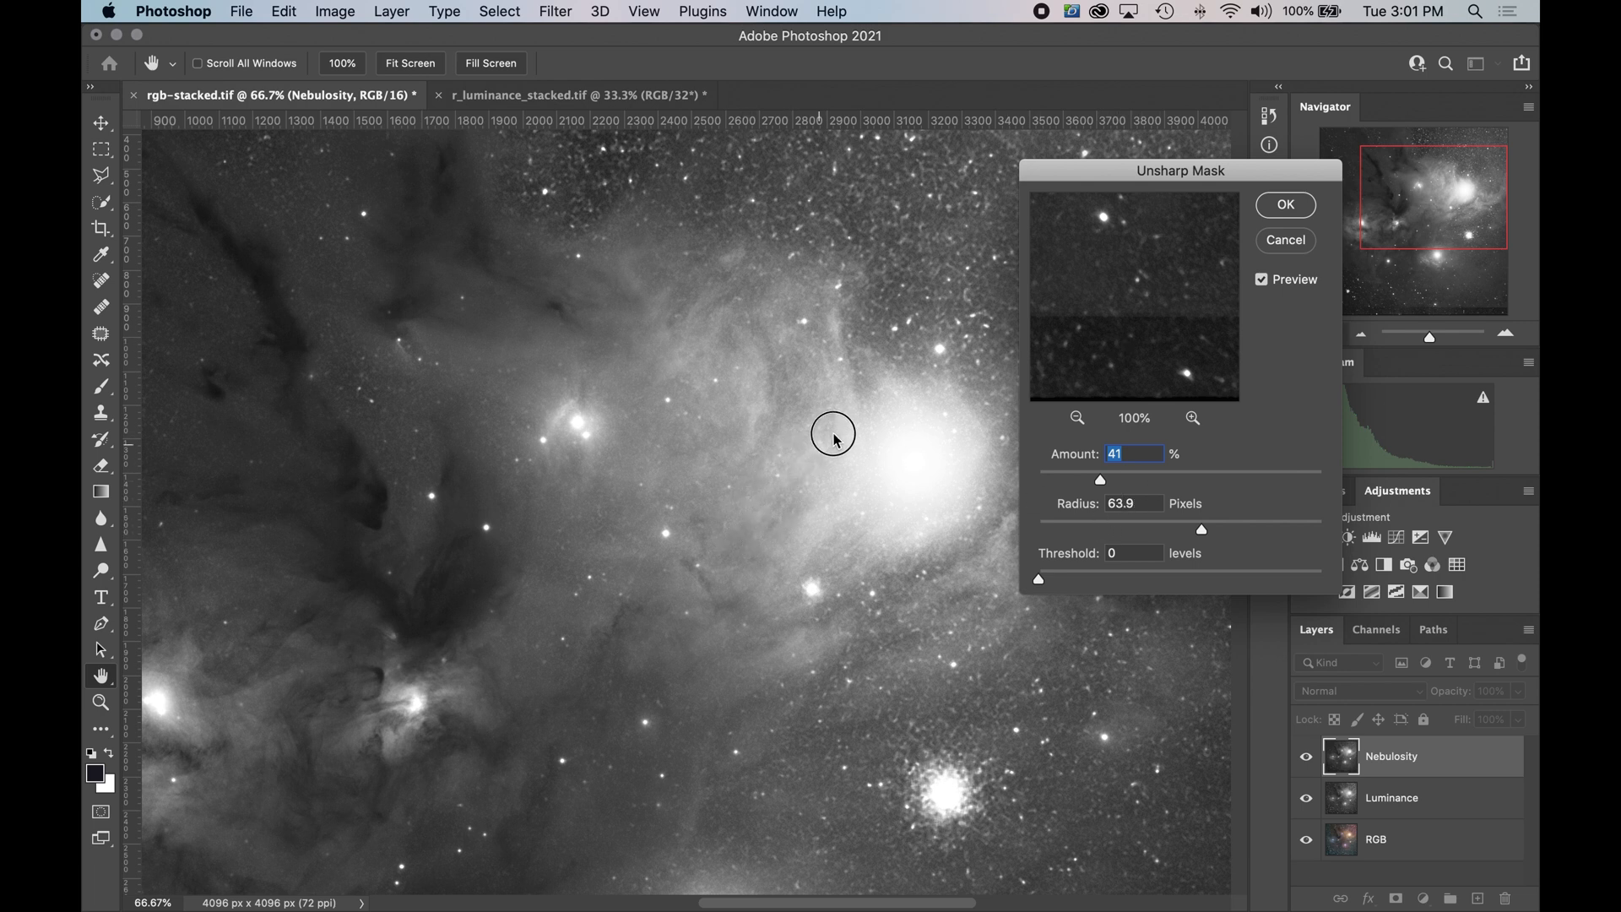
click(832, 464)
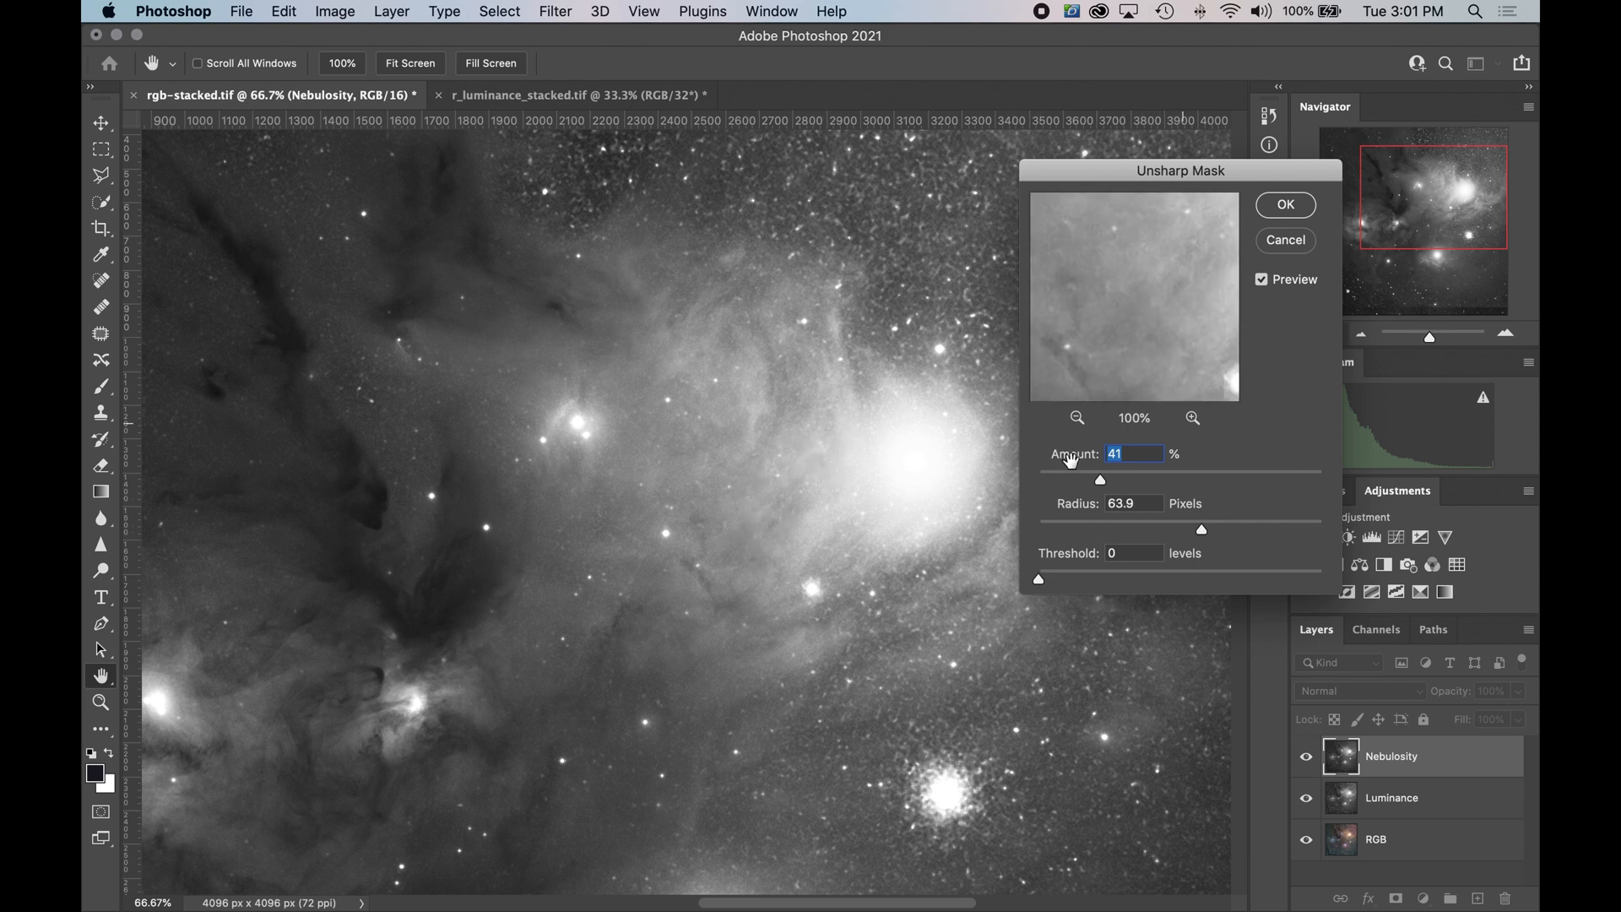
drag(1102, 481, 1149, 484)
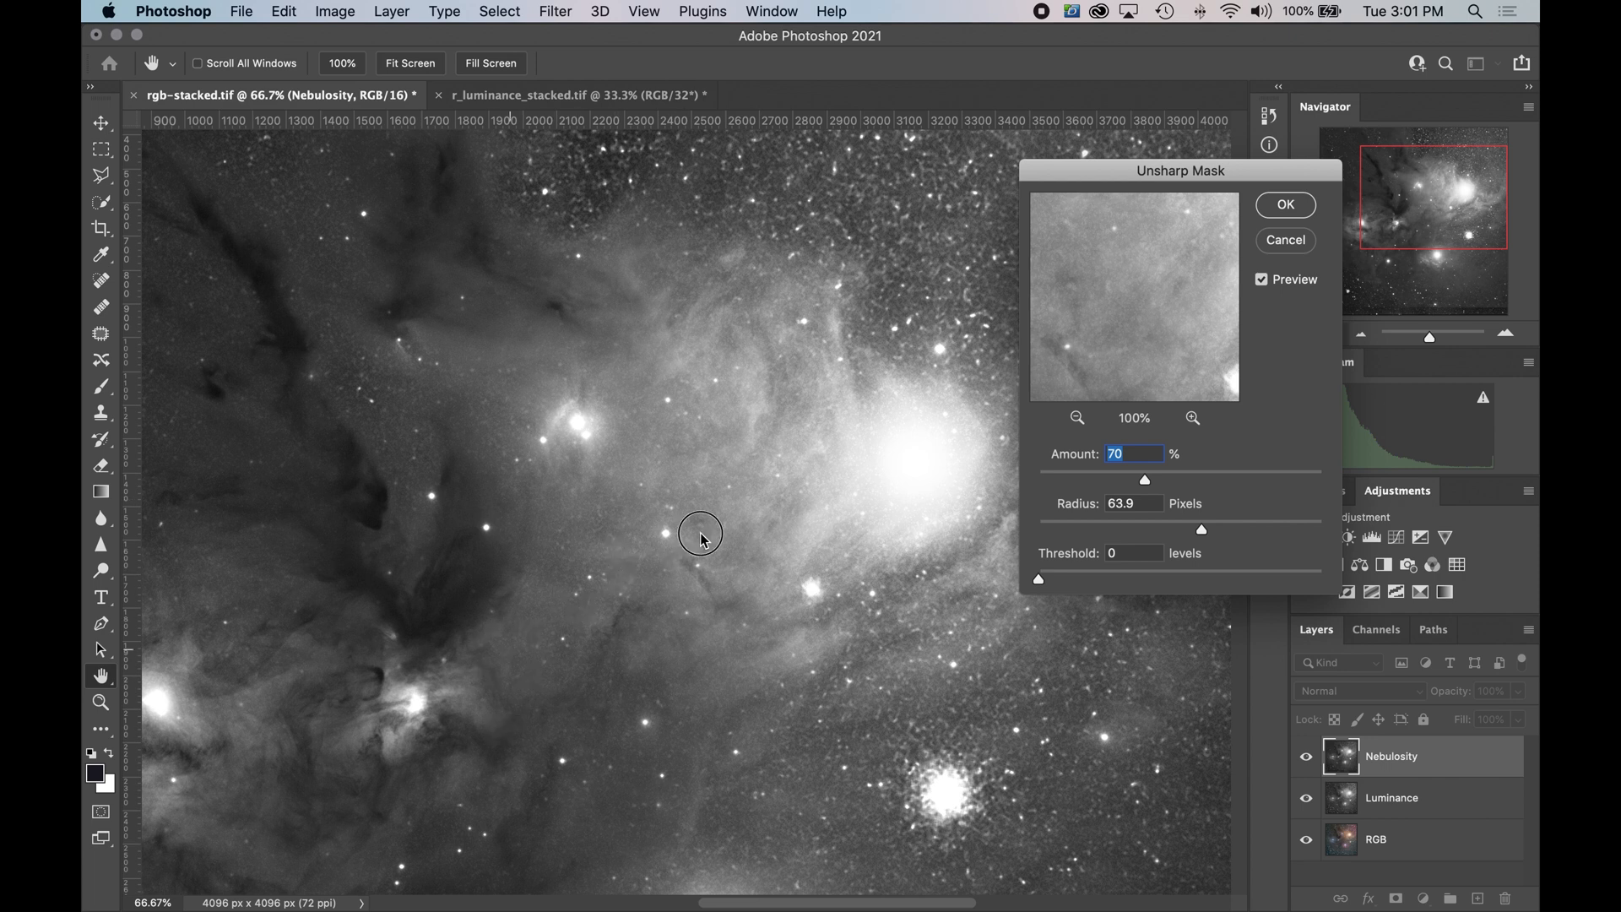
- Examine the Unsharp Mask effect around the dark cloud and bright nebula cores, comparing with the preview off and on
scroll(889, 407, left, 8)
scroll(889, 408, down, 5)
scroll(804, 524, left, 1)
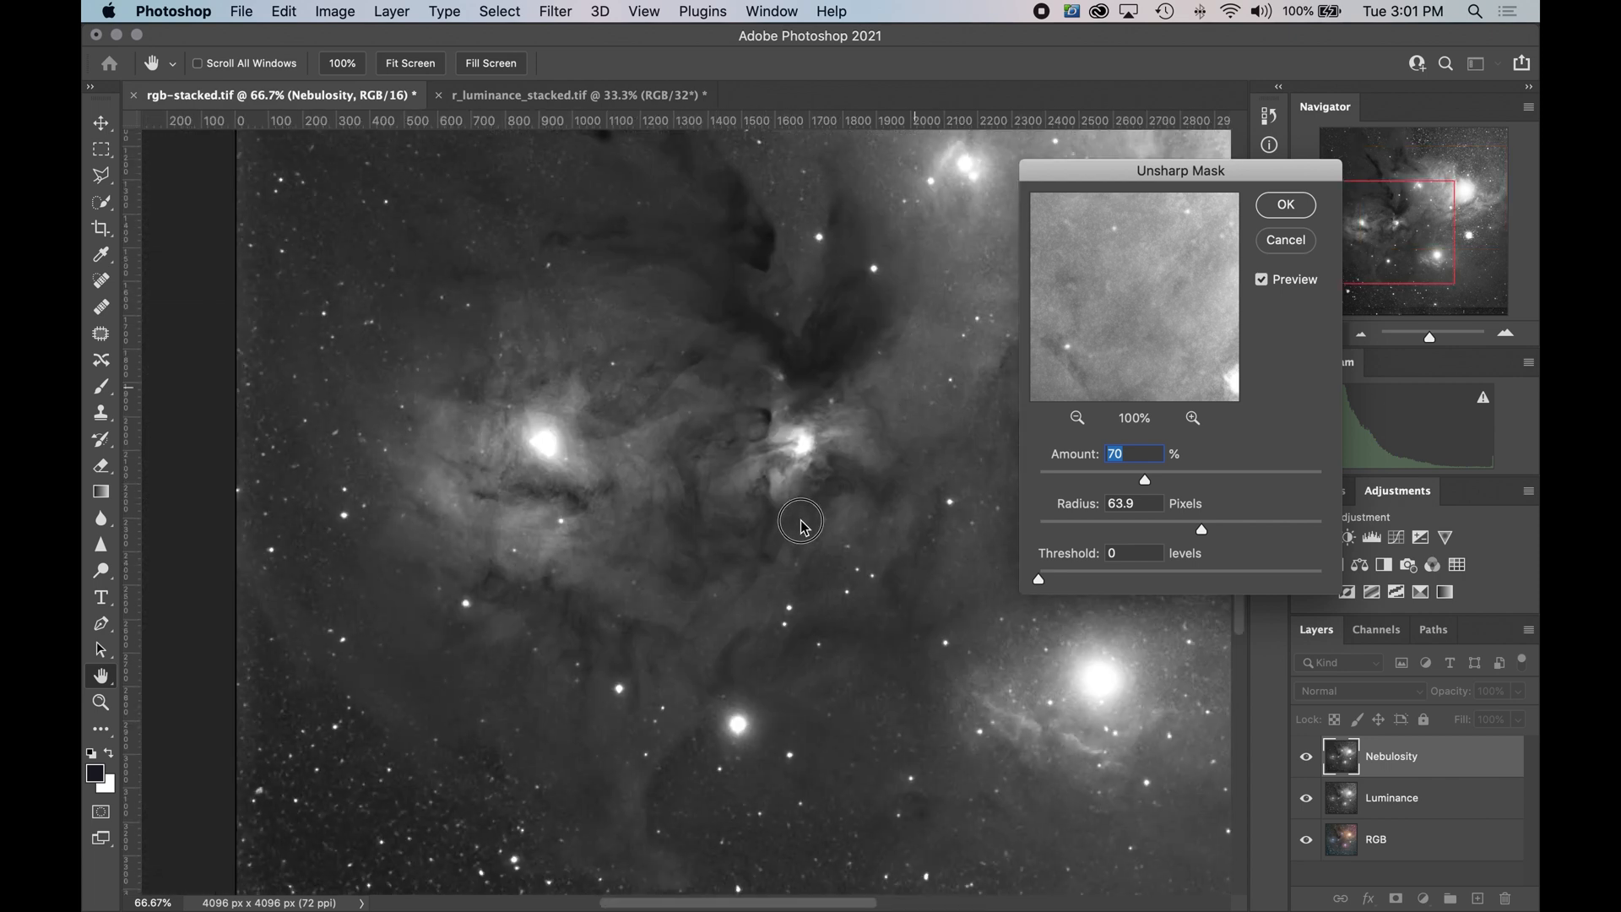
scroll(801, 527, up, 2)
scroll(801, 527, down, 1)
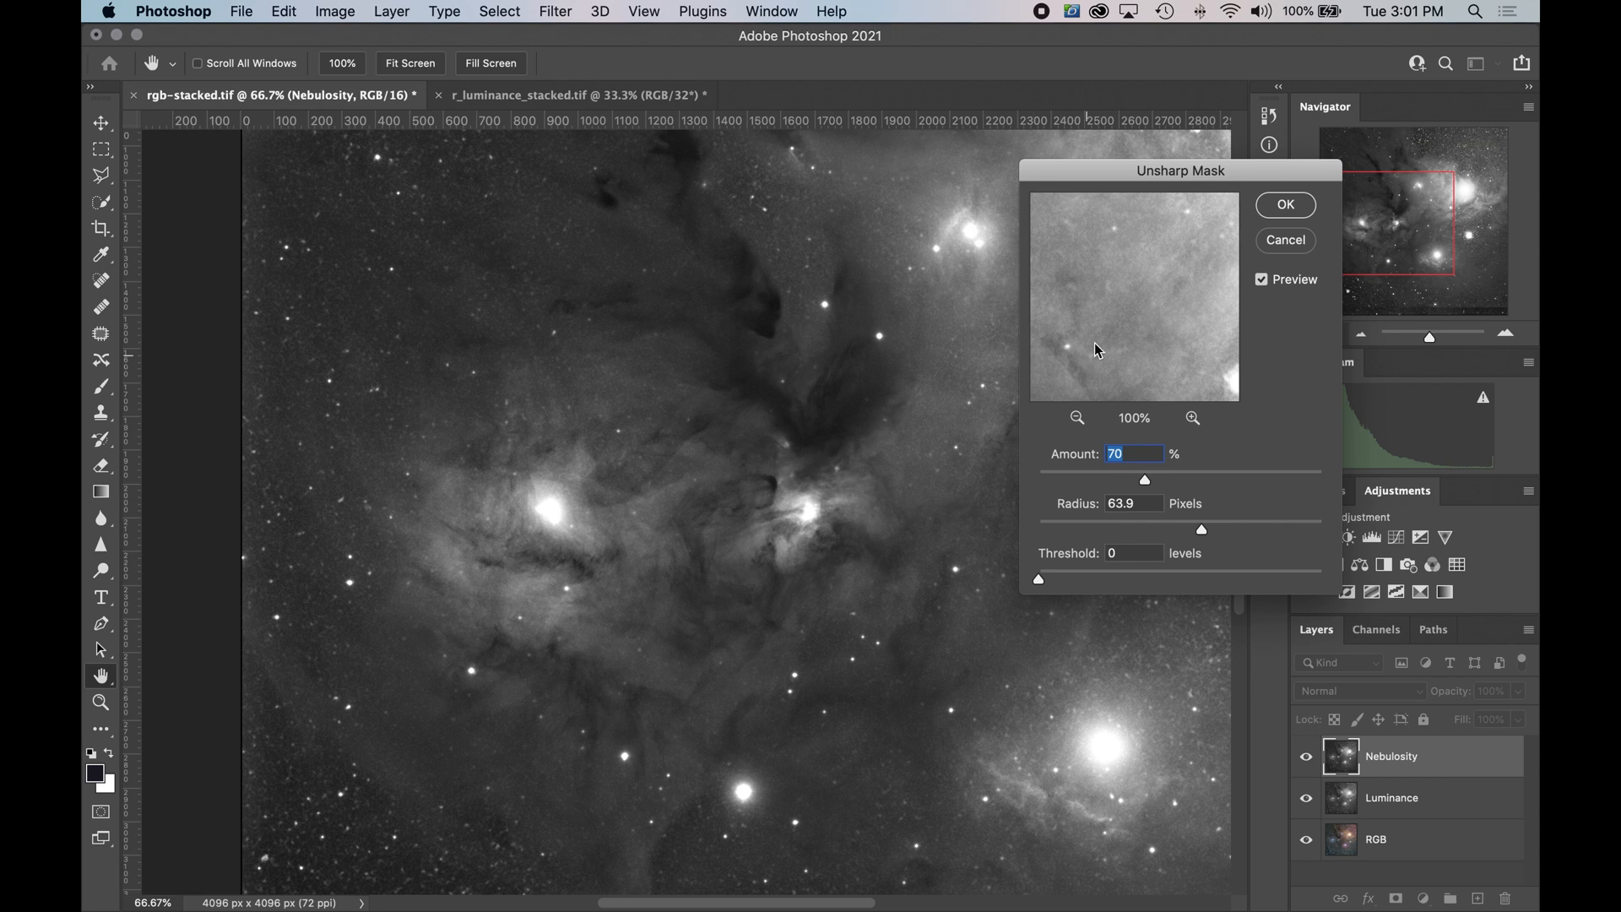
drag(1096, 351, 1151, 300)
click(1263, 280)
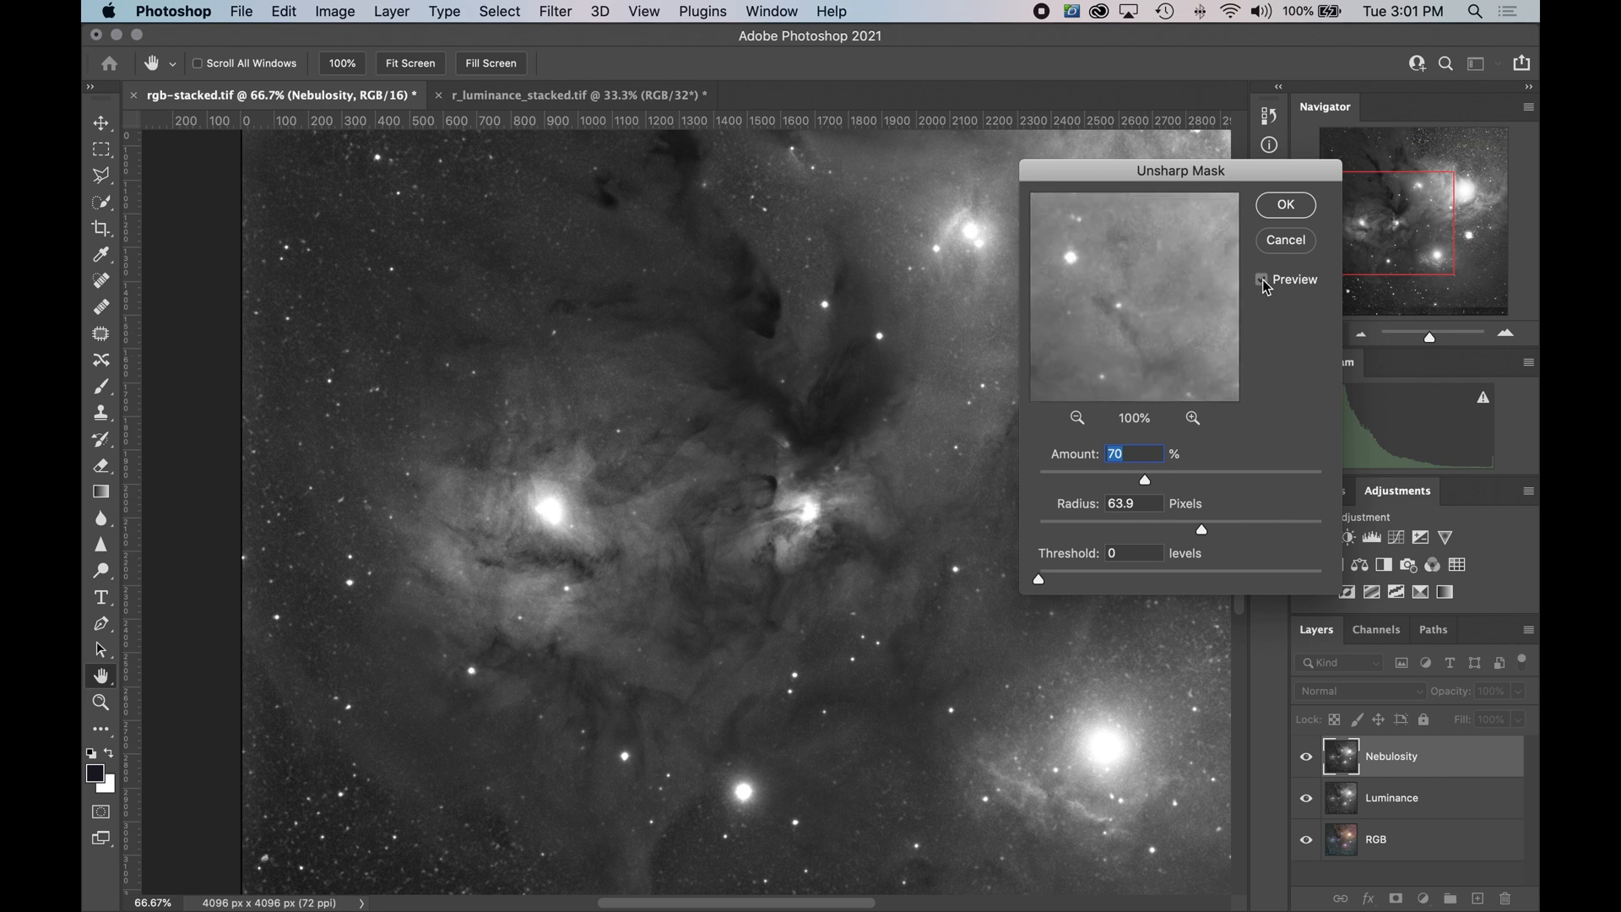
click(1263, 279)
click(551, 512)
drag(1134, 361, 1141, 343)
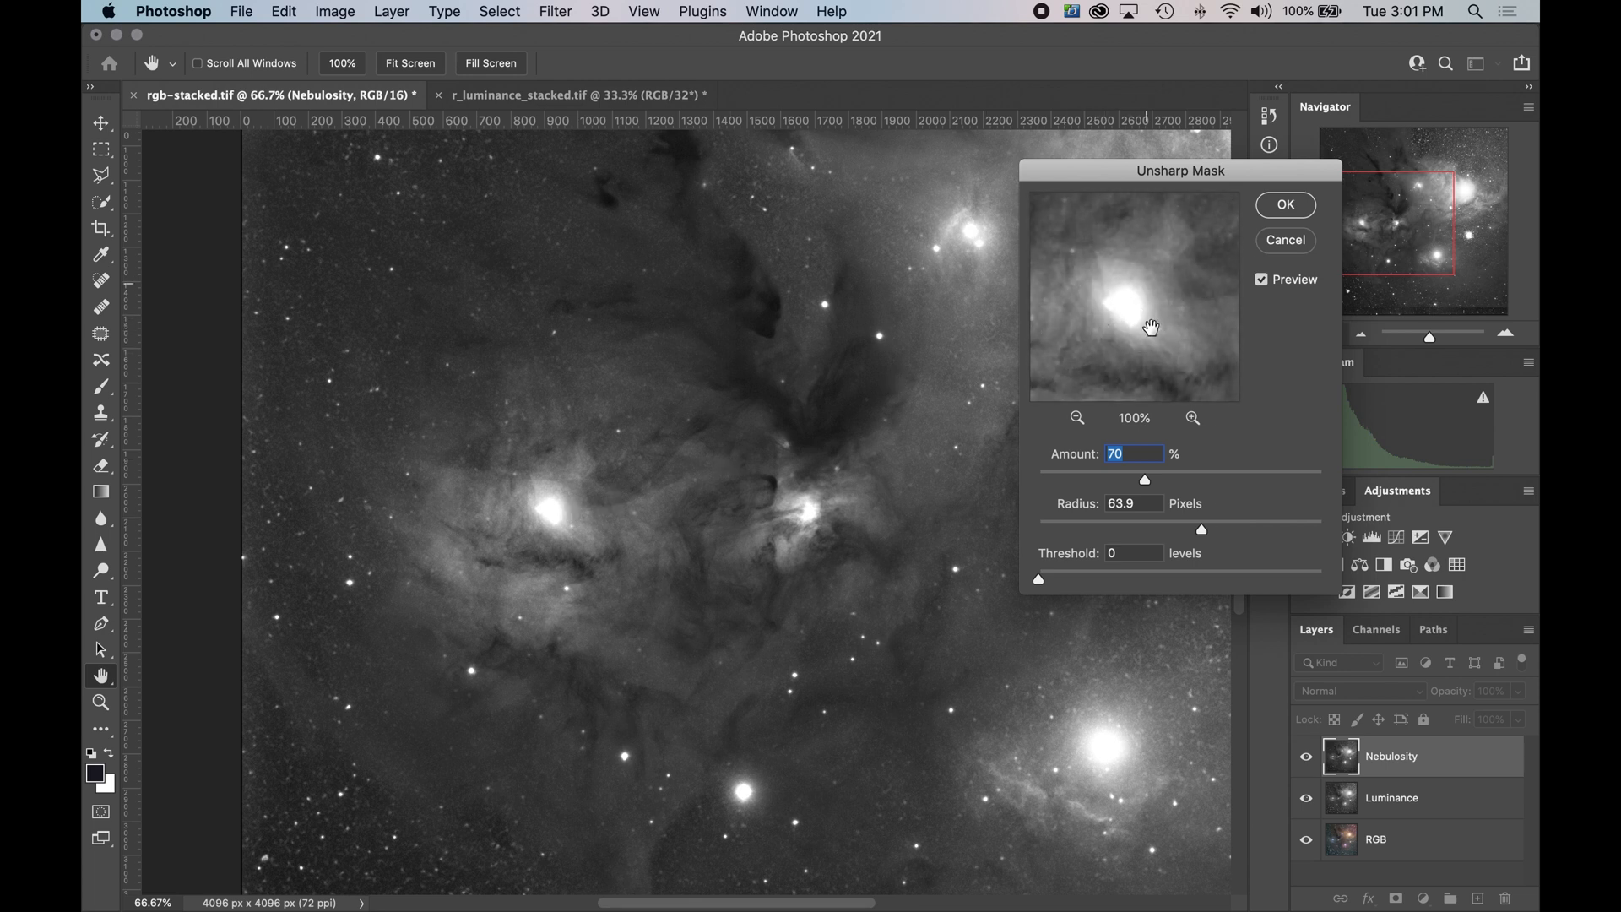
click(1151, 371)
- Reduce the Unsharp Mask amount to 51%, check the bright nebula core and apply the filter
drag(1145, 479, 1117, 480)
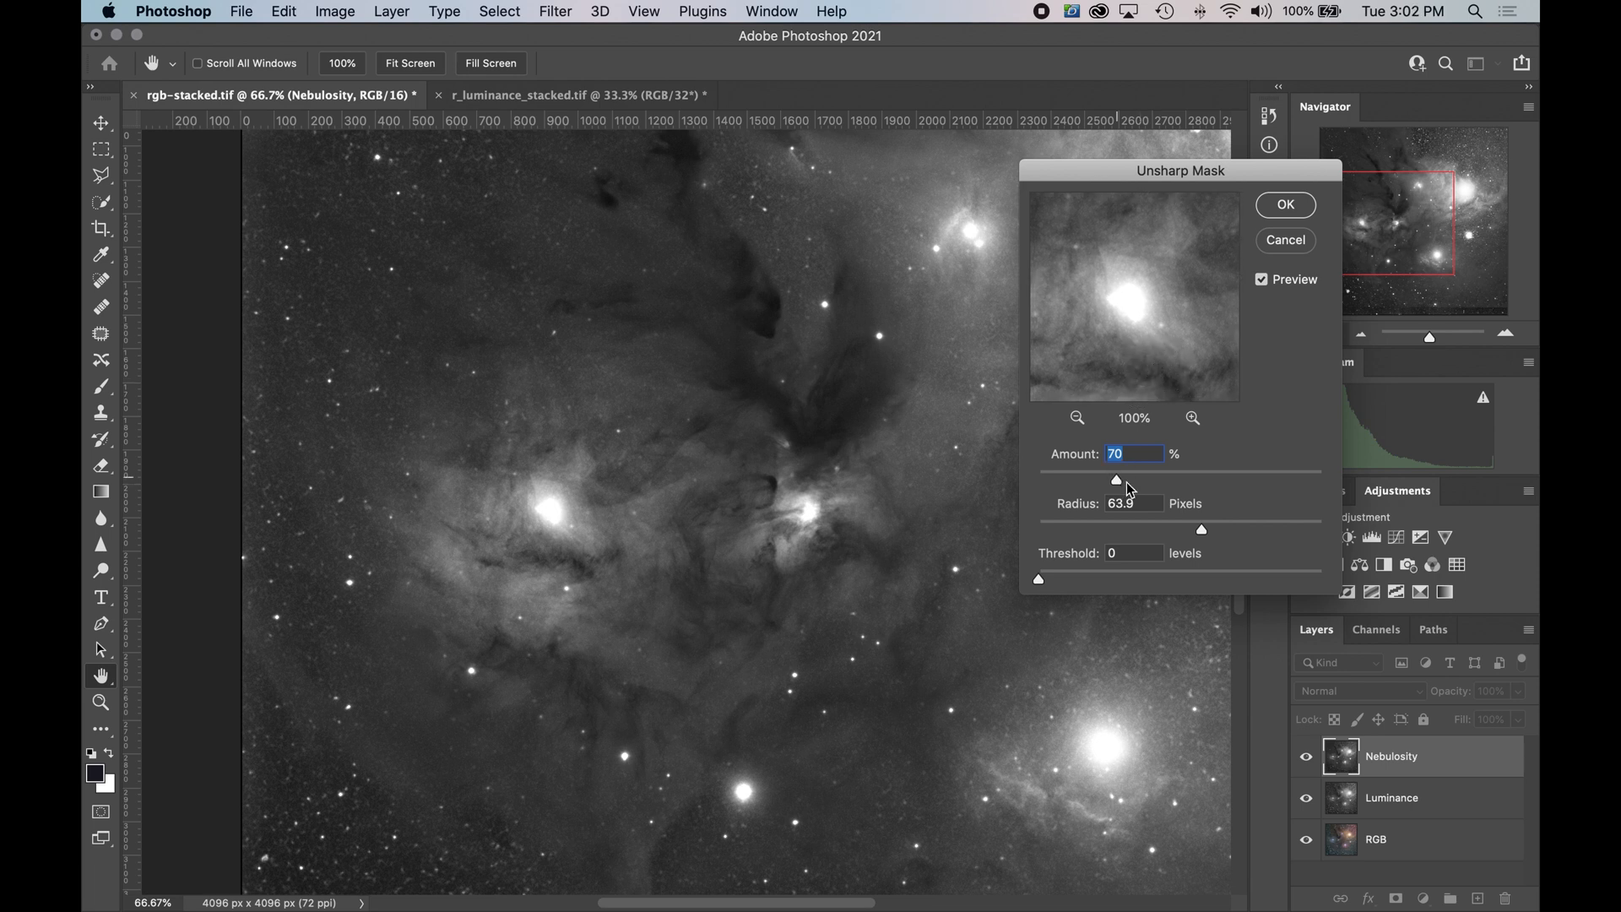
drag(1149, 340, 1154, 322)
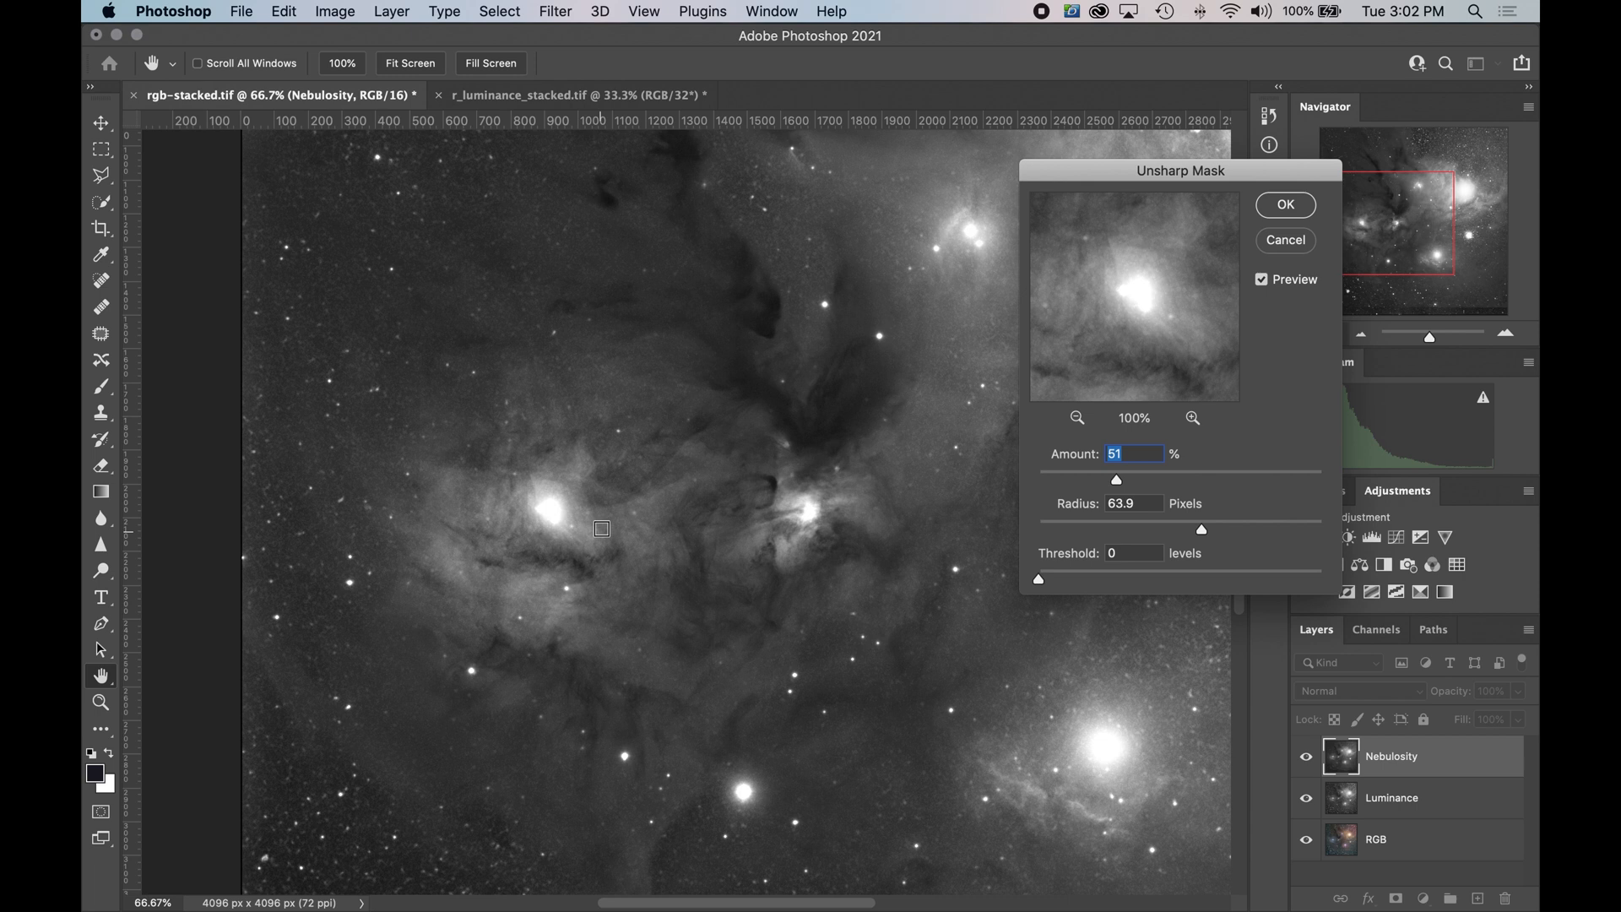
drag(1165, 266, 1219, 375)
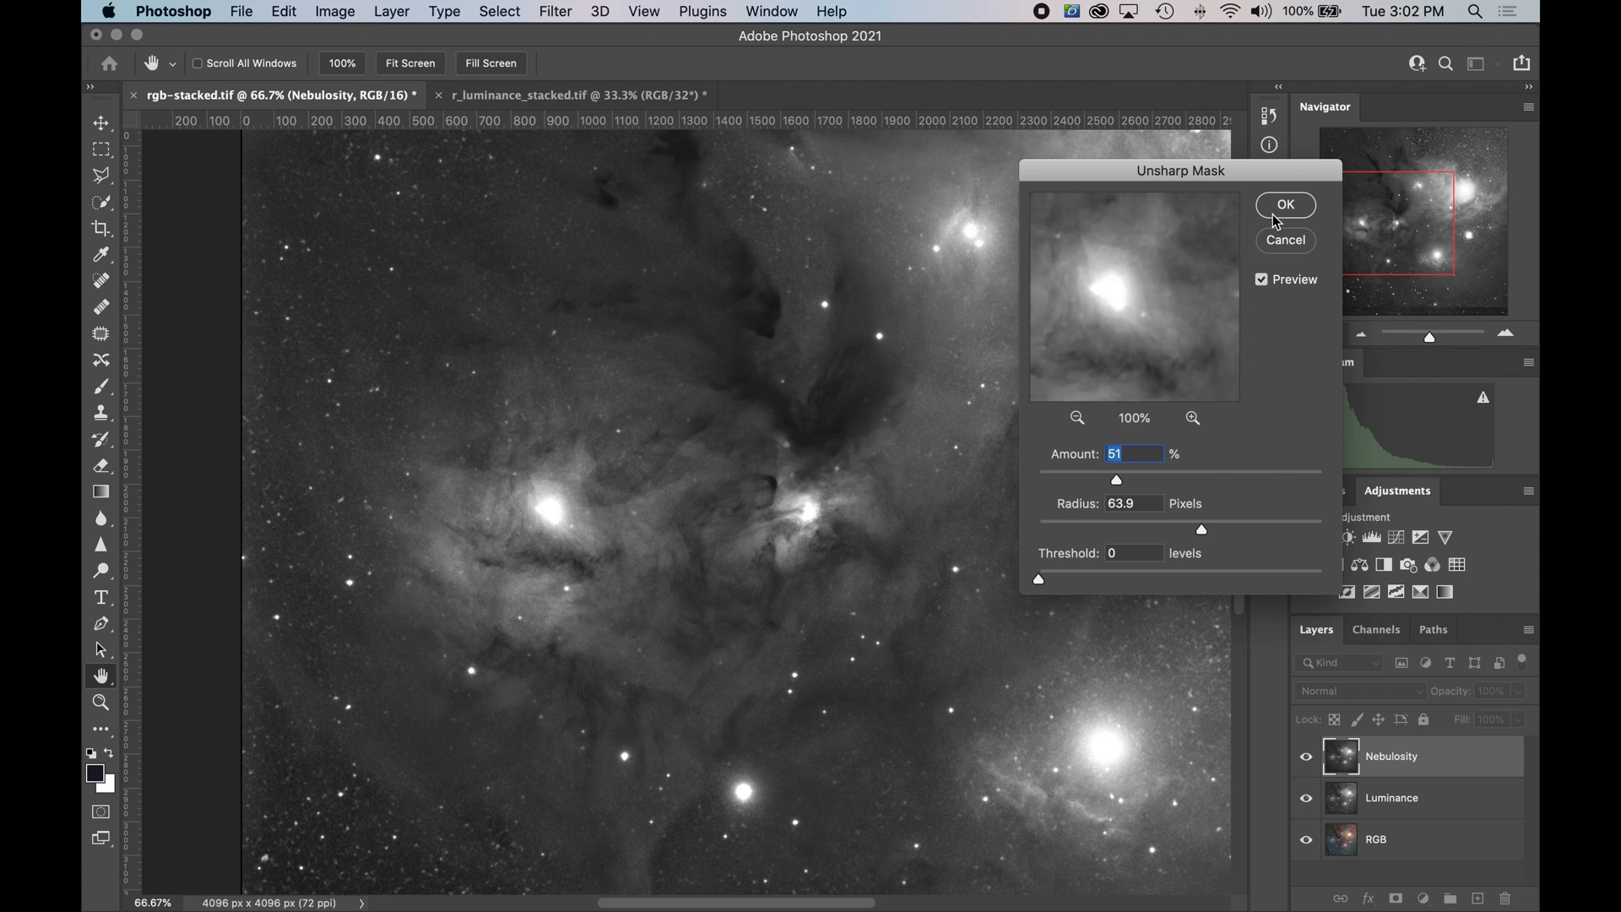
click(874, 420)
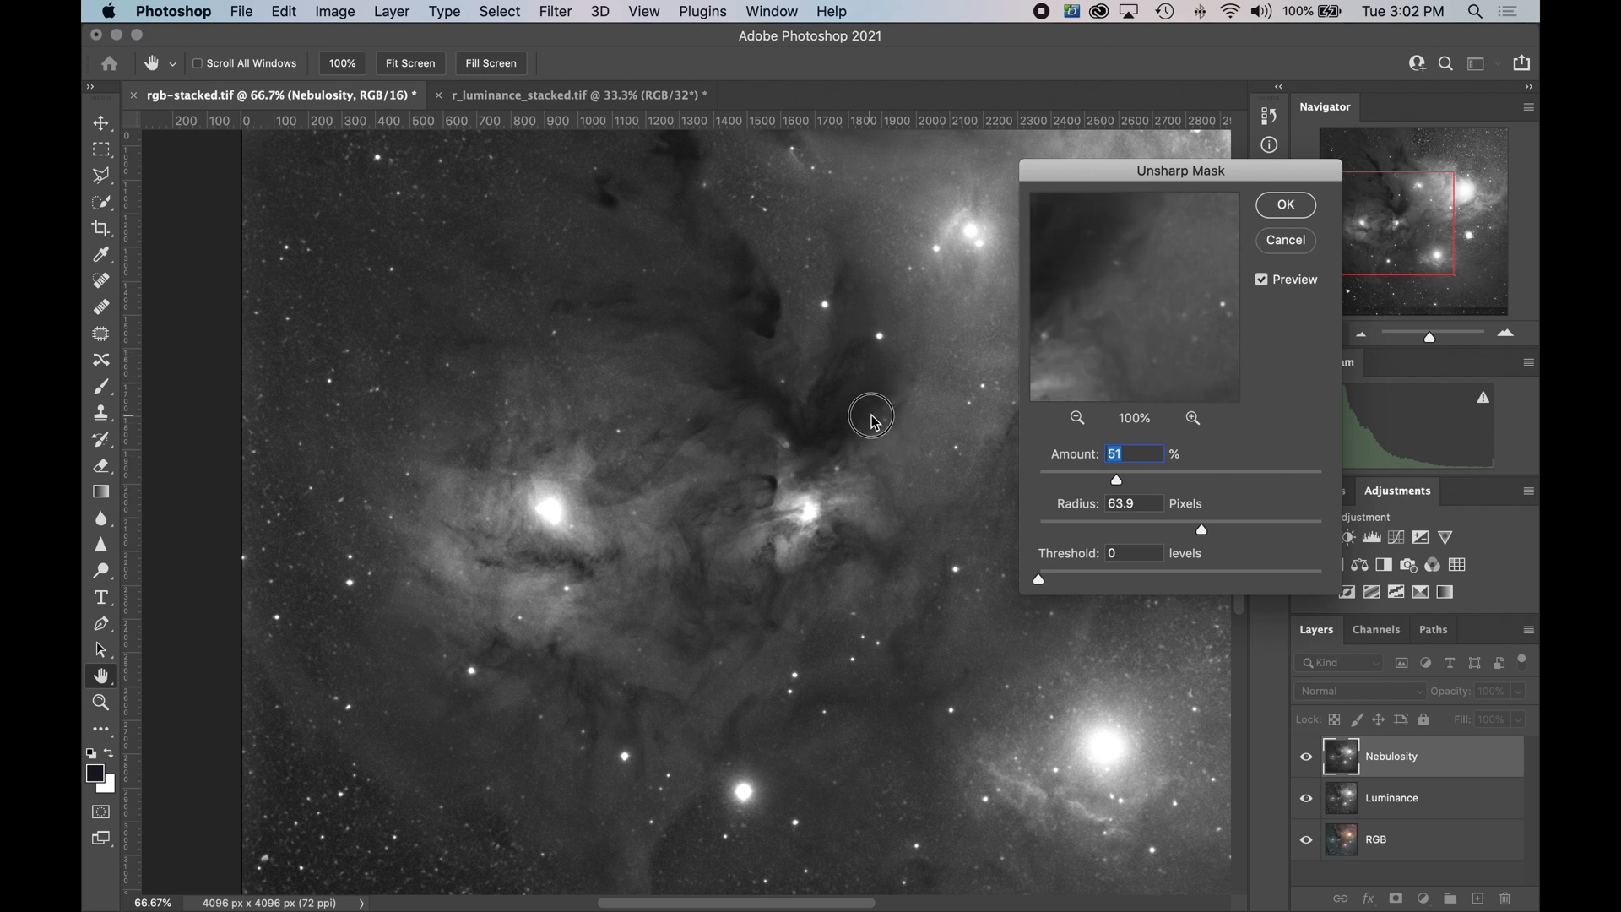
click(1286, 204)
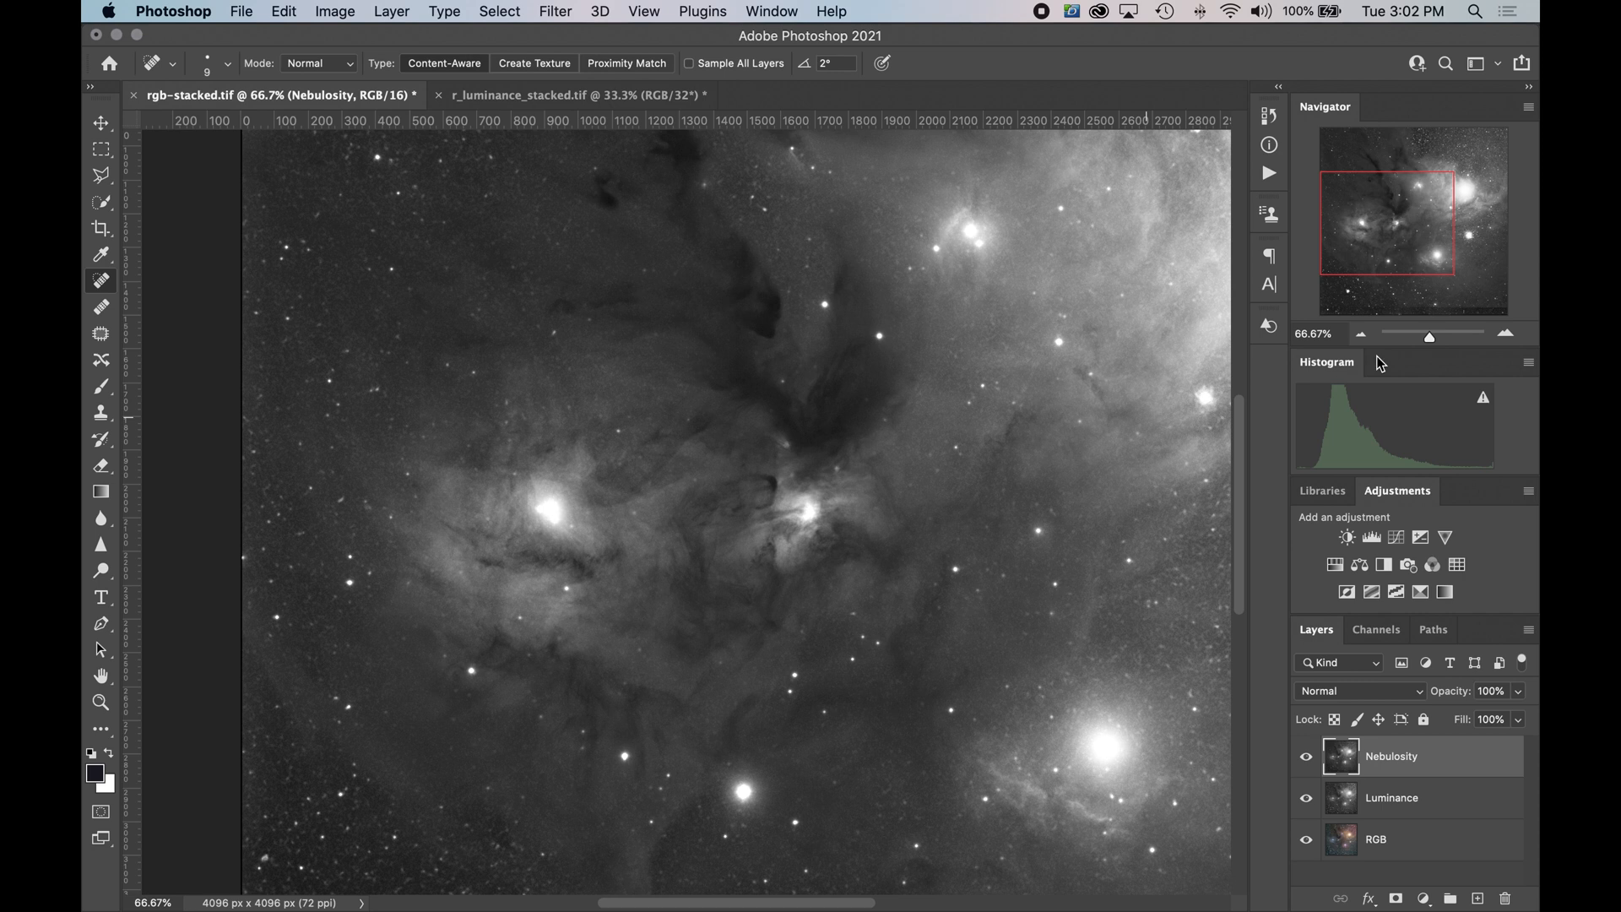
- Add a Curves adjustment above the Nebulosity layer with shadows at input 29, output 25 and midtones at input 111, output 118
key(super+minus)
click(1361, 333)
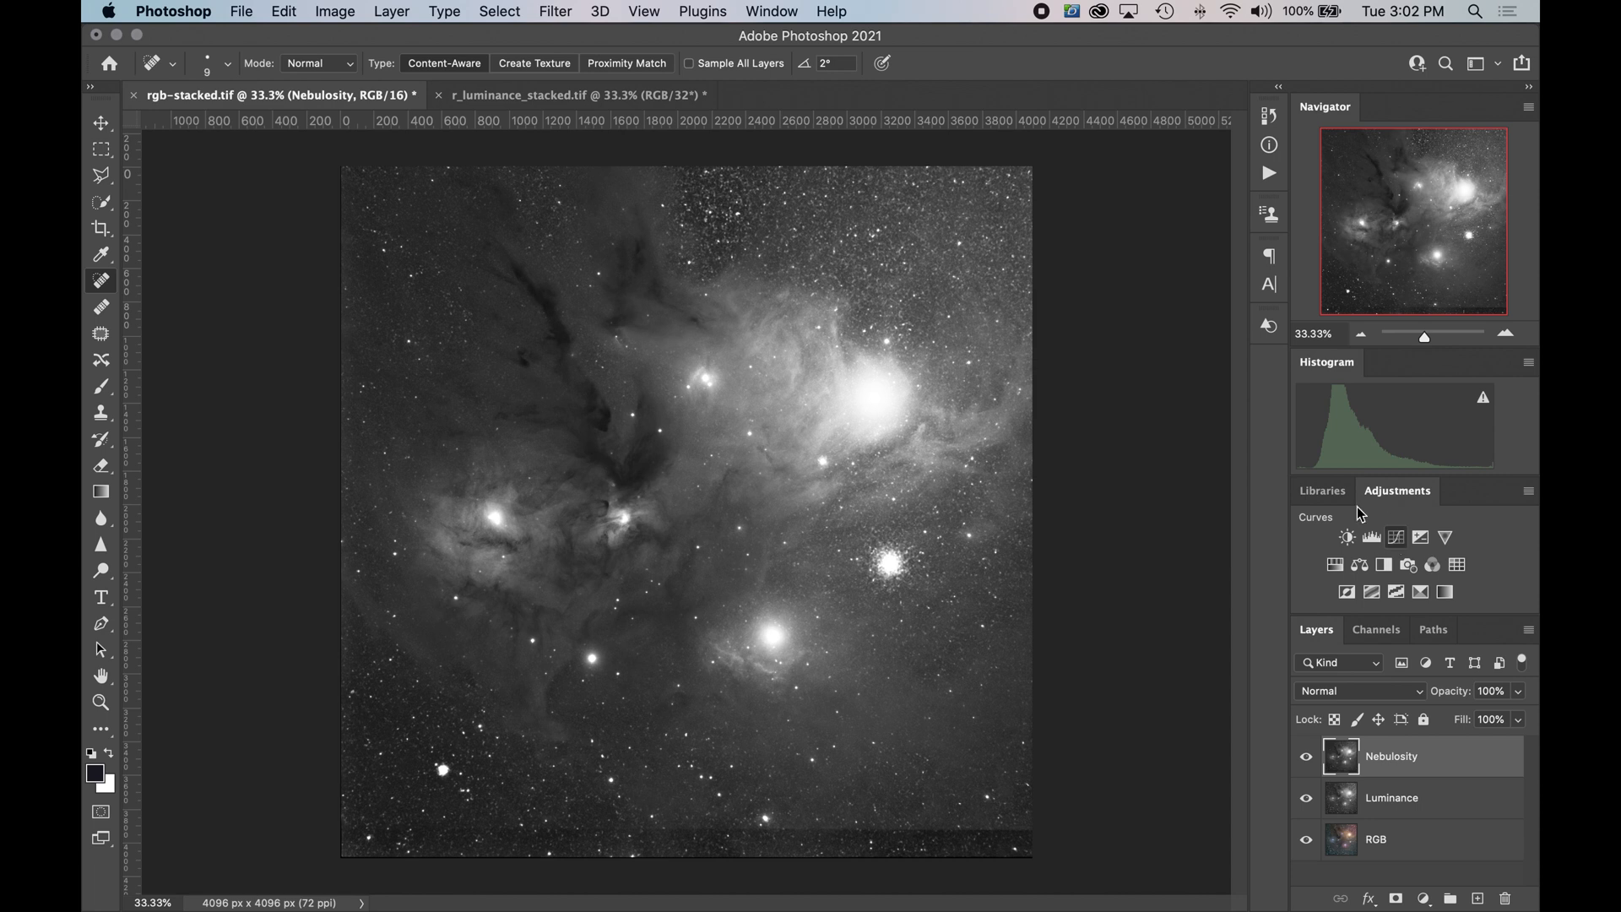
click(1396, 537)
drag(1134, 641, 1146, 647)
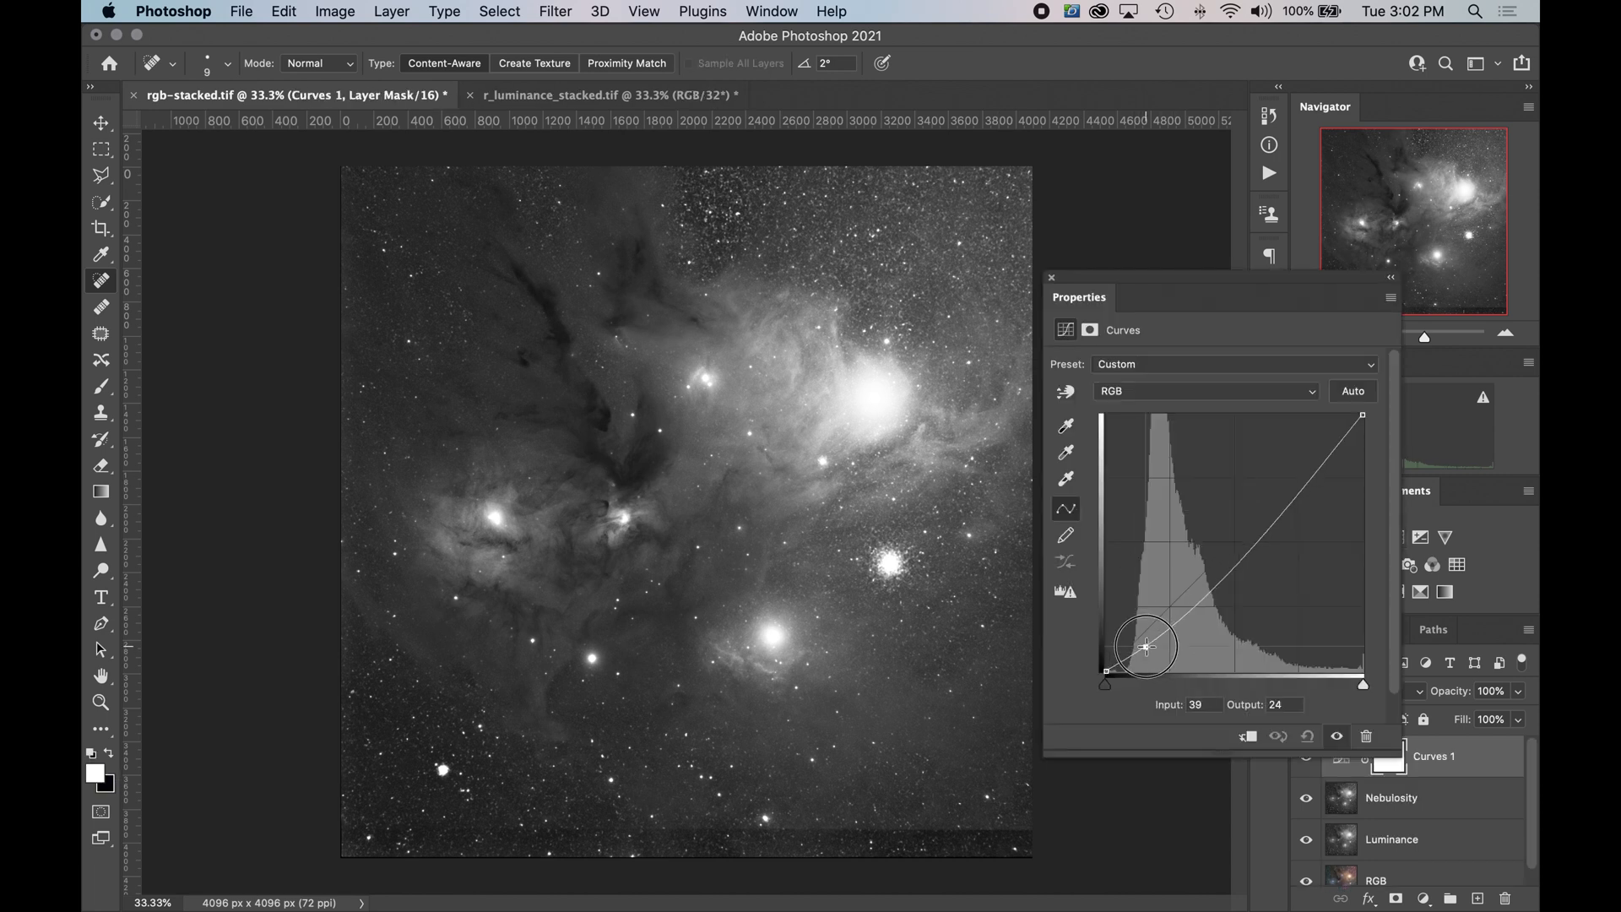
drag(1234, 554, 1218, 551)
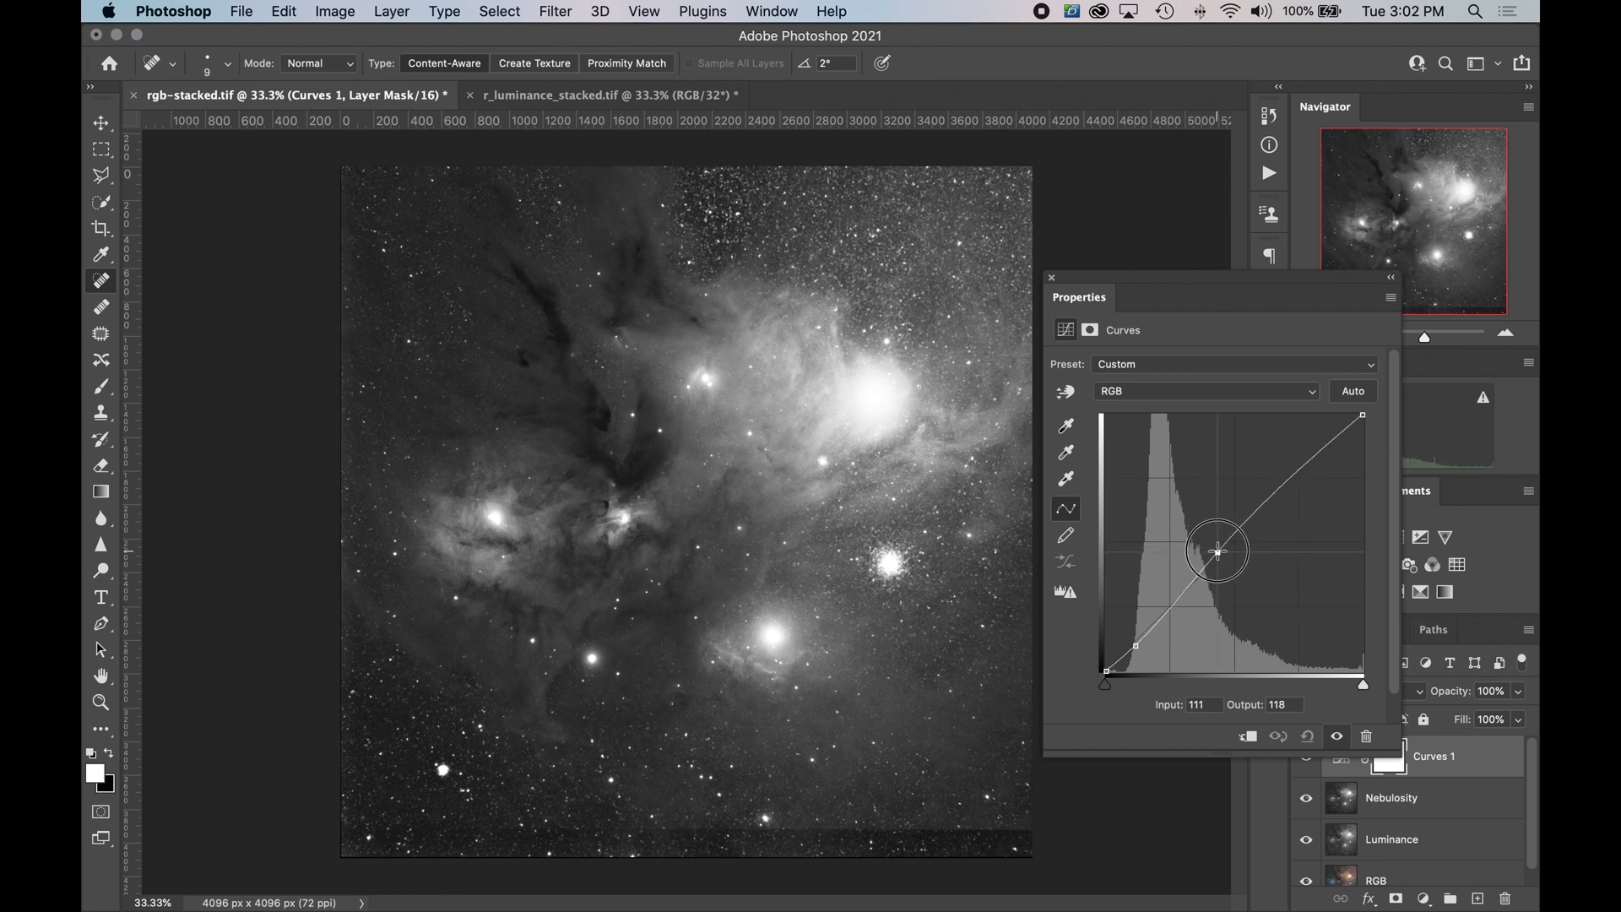
click(1136, 647)
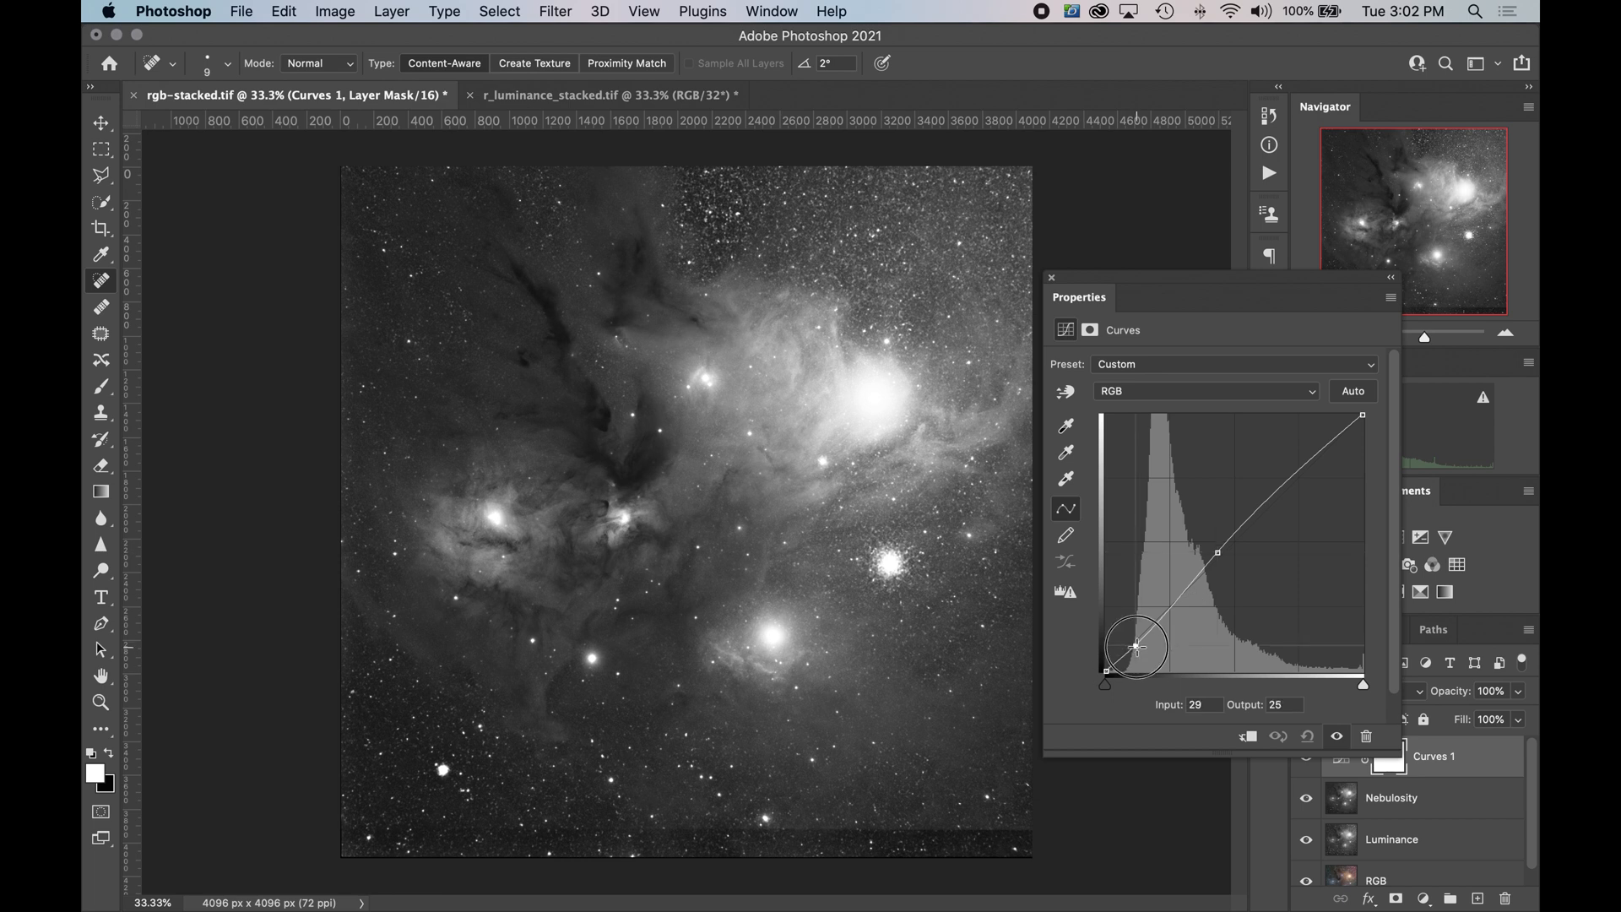
drag(1136, 647, 1137, 648)
click(1053, 280)
- Examine the contrast-adjusted nebulosity up close around the globular cluster, the bright cores and the dark cloud, then the whole image
click(1506, 335)
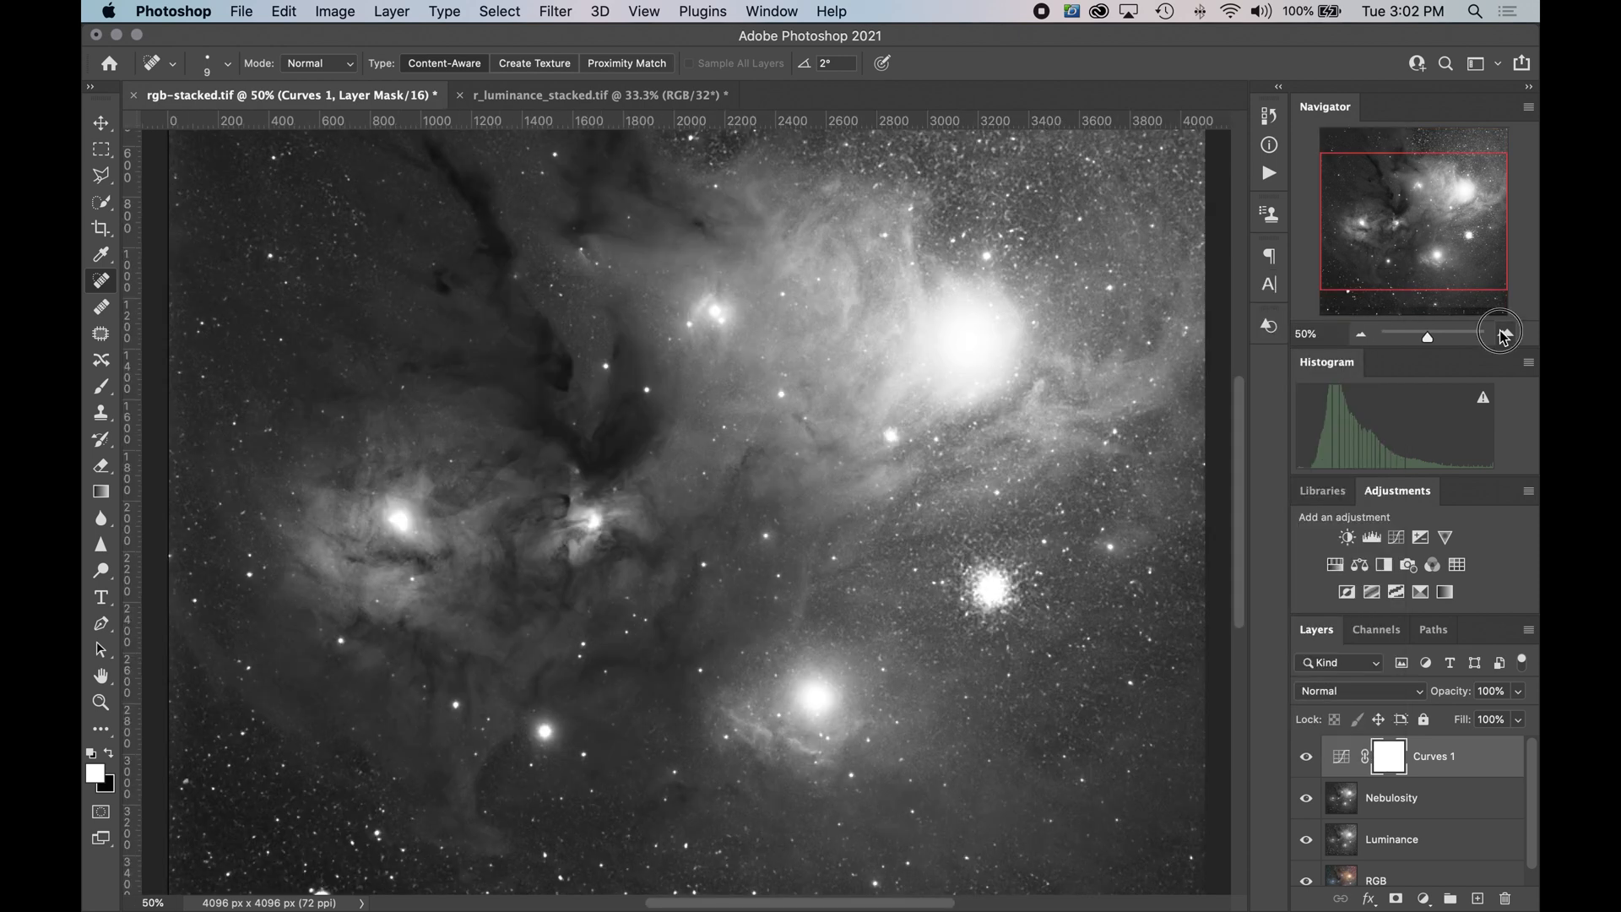
click(1506, 334)
click(1506, 335)
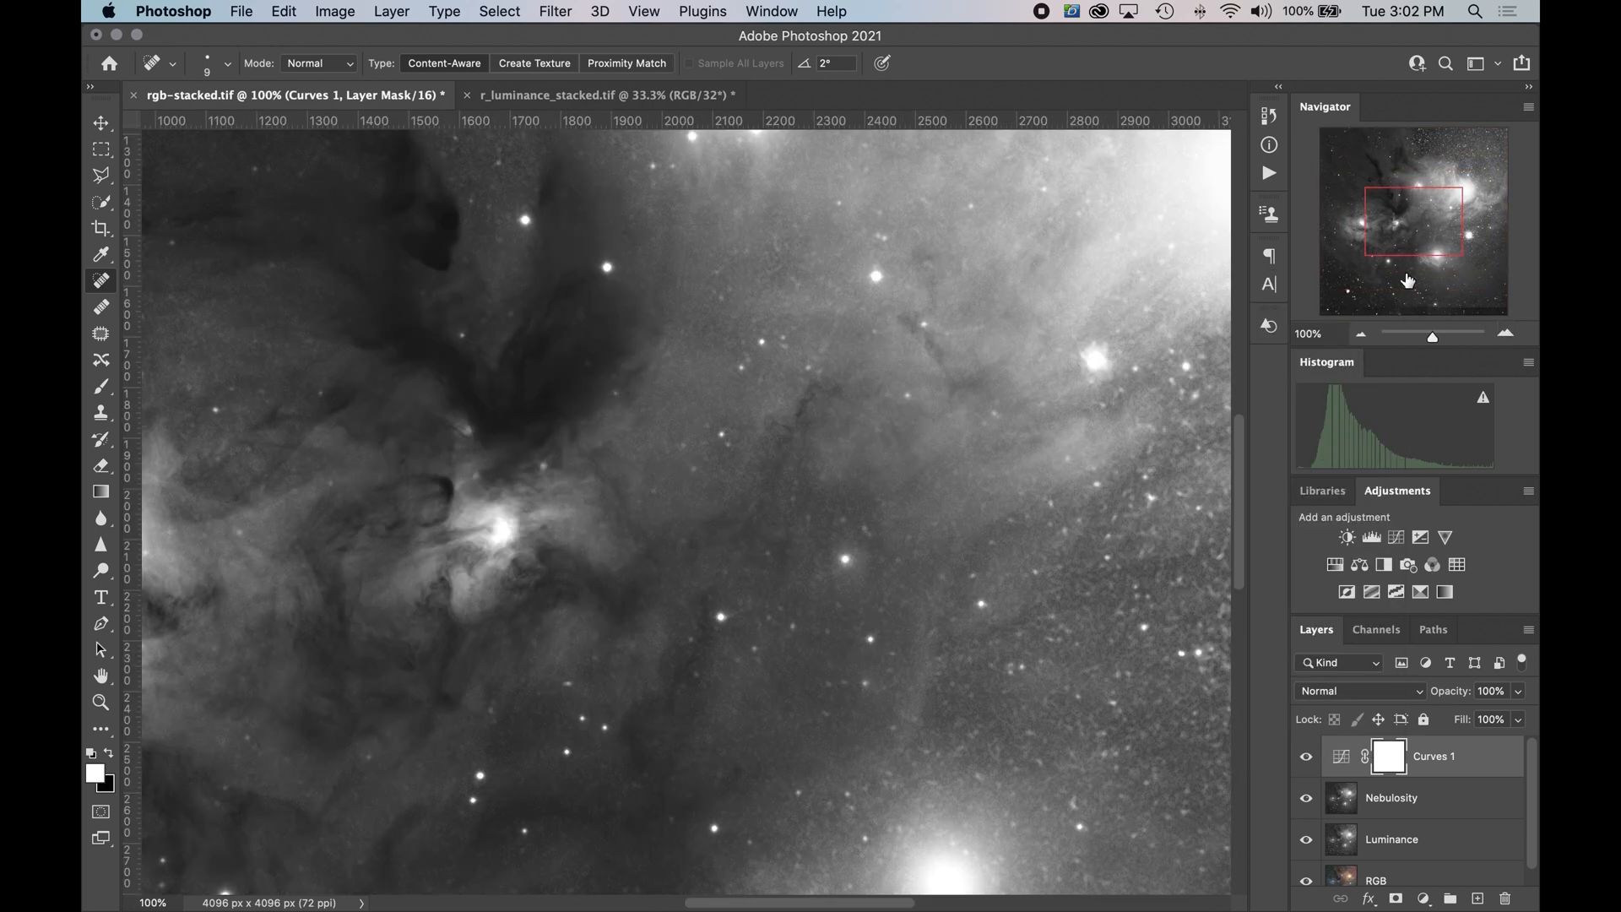
drag(1436, 226, 1478, 242)
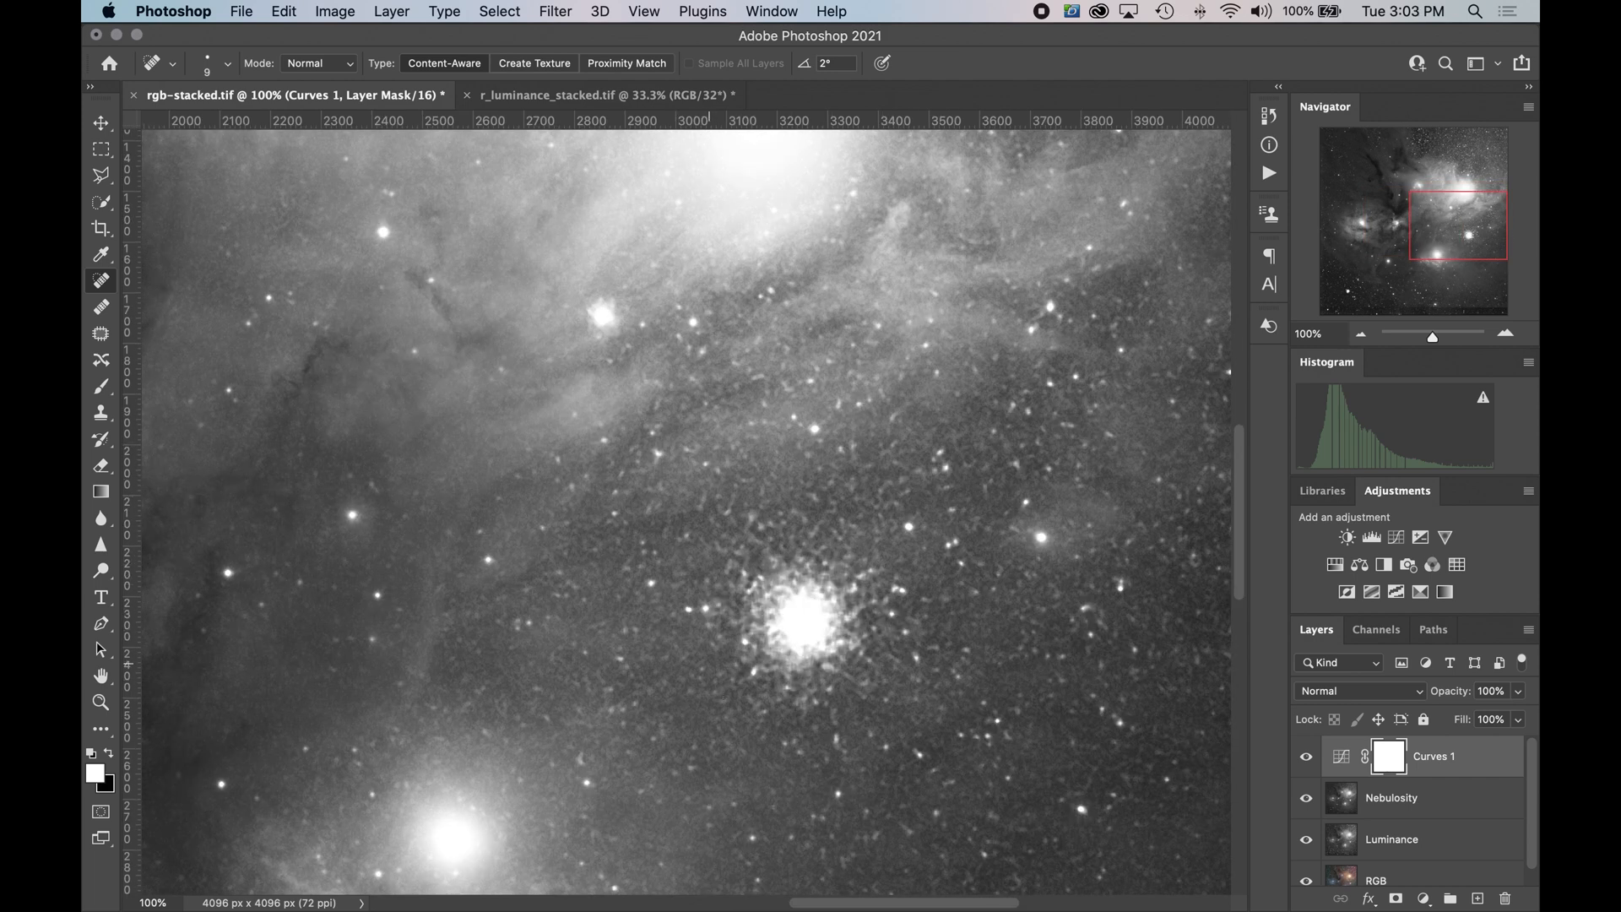
drag(1465, 234, 1352, 230)
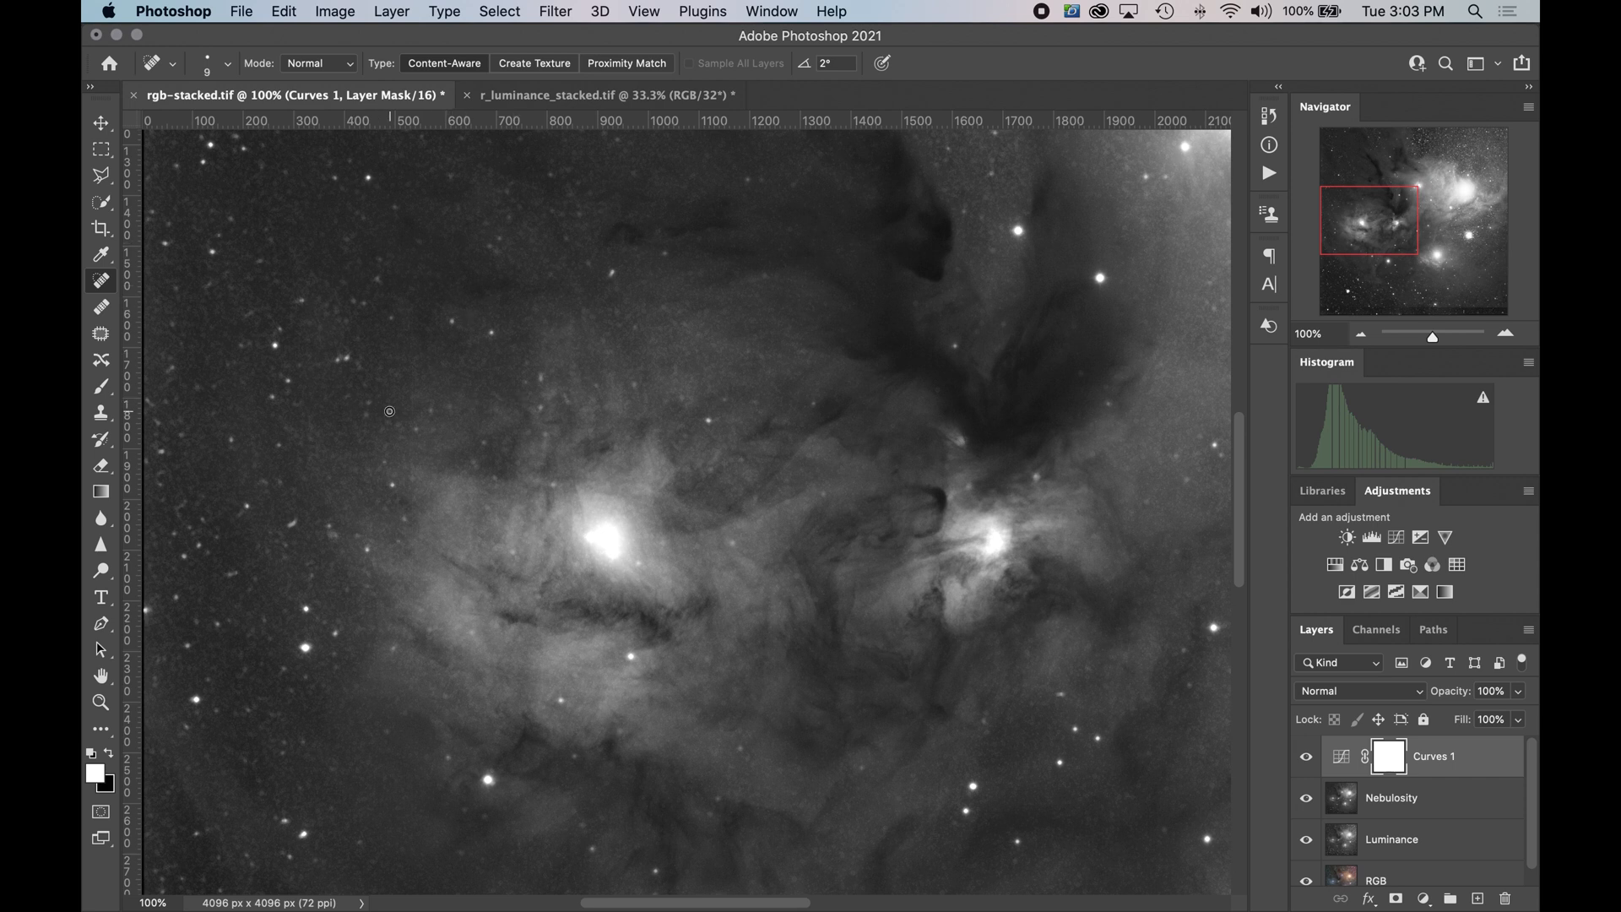
key(v)
click(1360, 335)
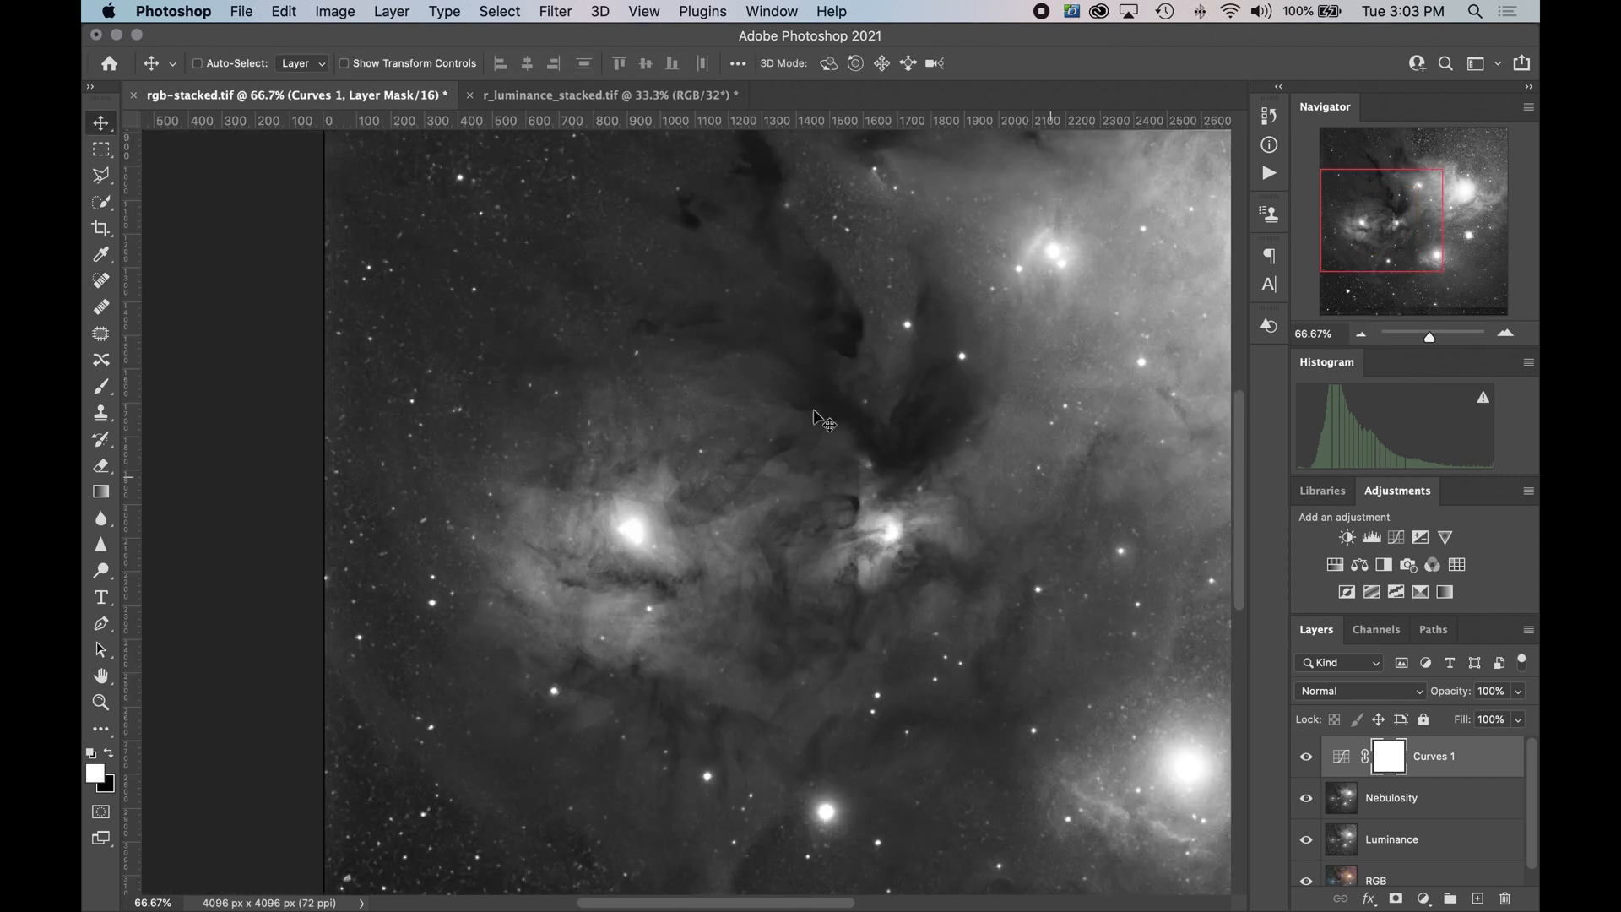
drag(1407, 219, 1458, 208)
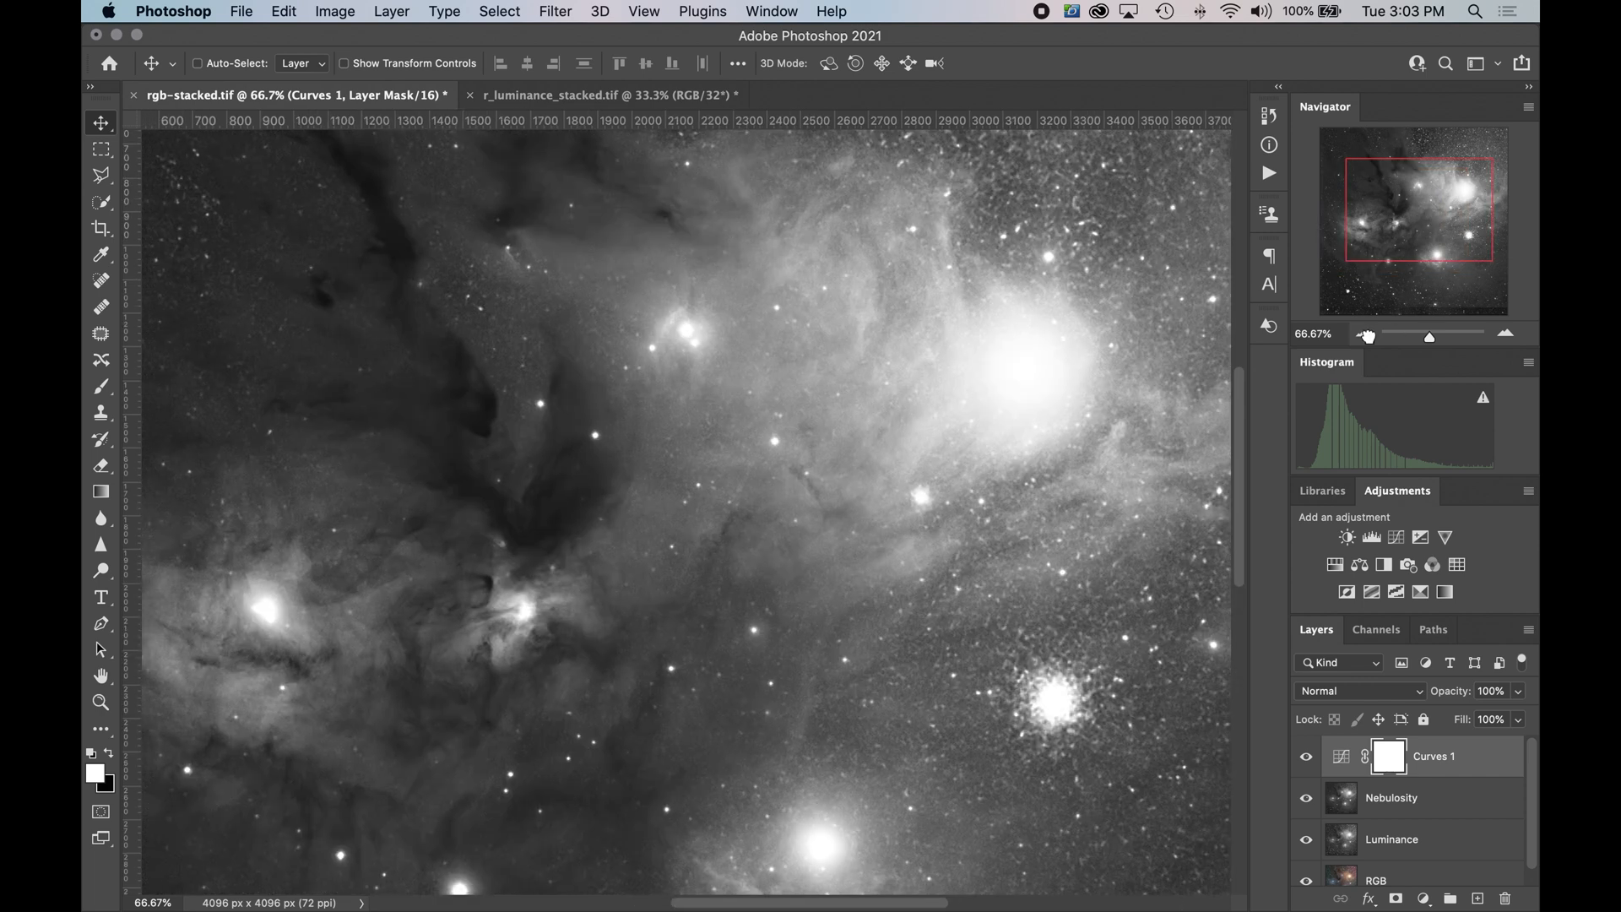
click(1363, 335)
click(1363, 335)
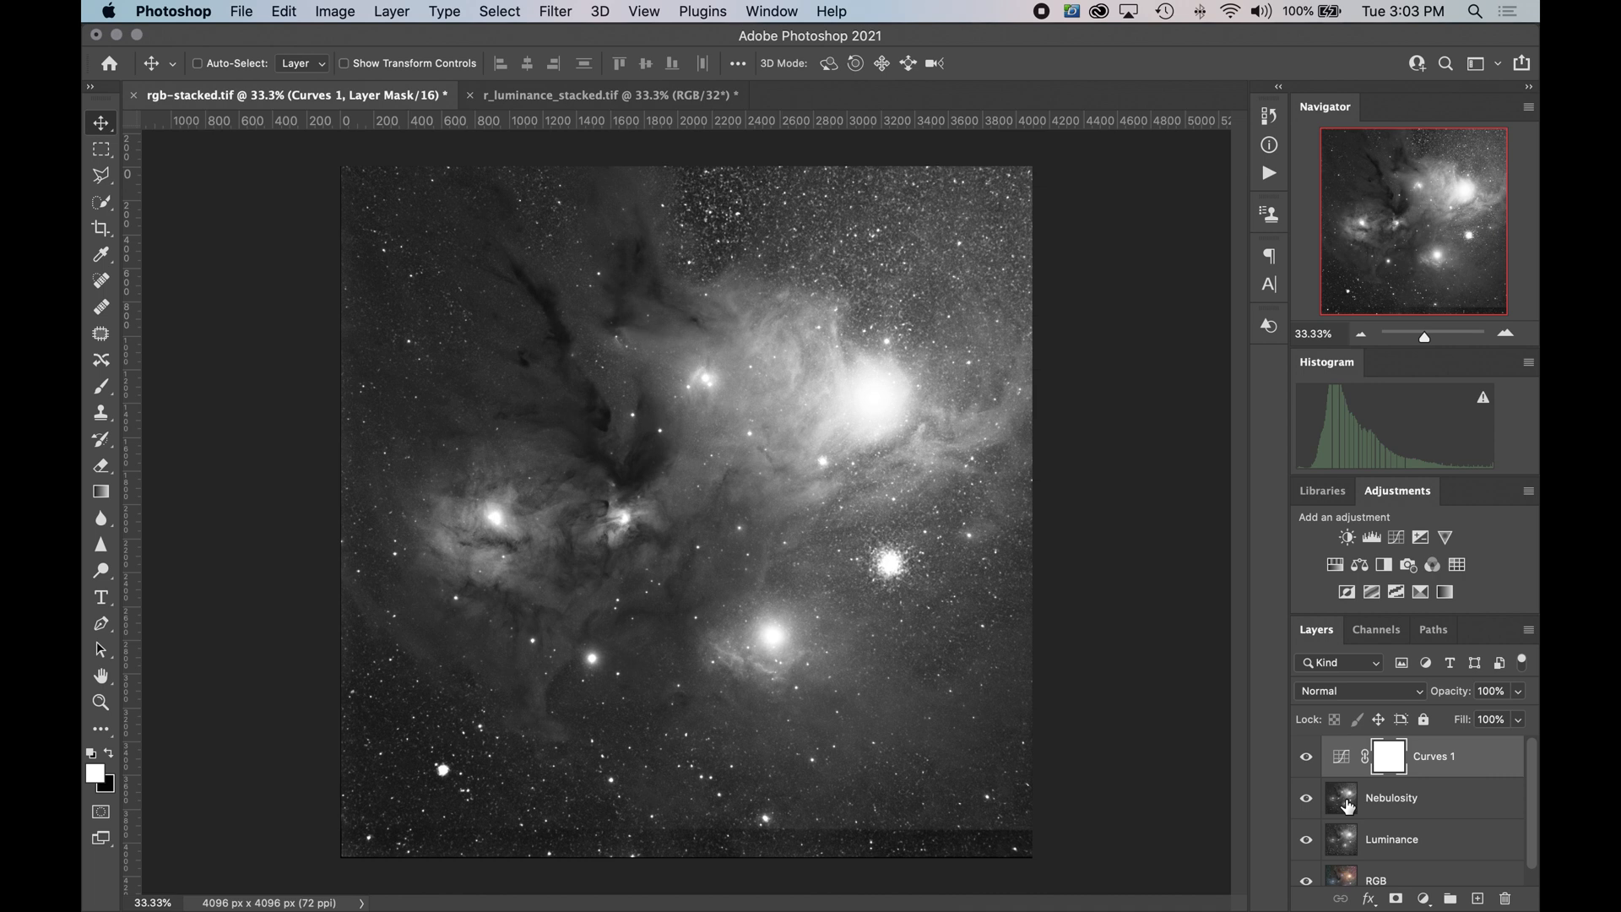
- Merge the Curves 1 adjustment with the Nebulosity layer and name the merged layer Nebulosity
click(1393, 811)
right_click(1373, 802)
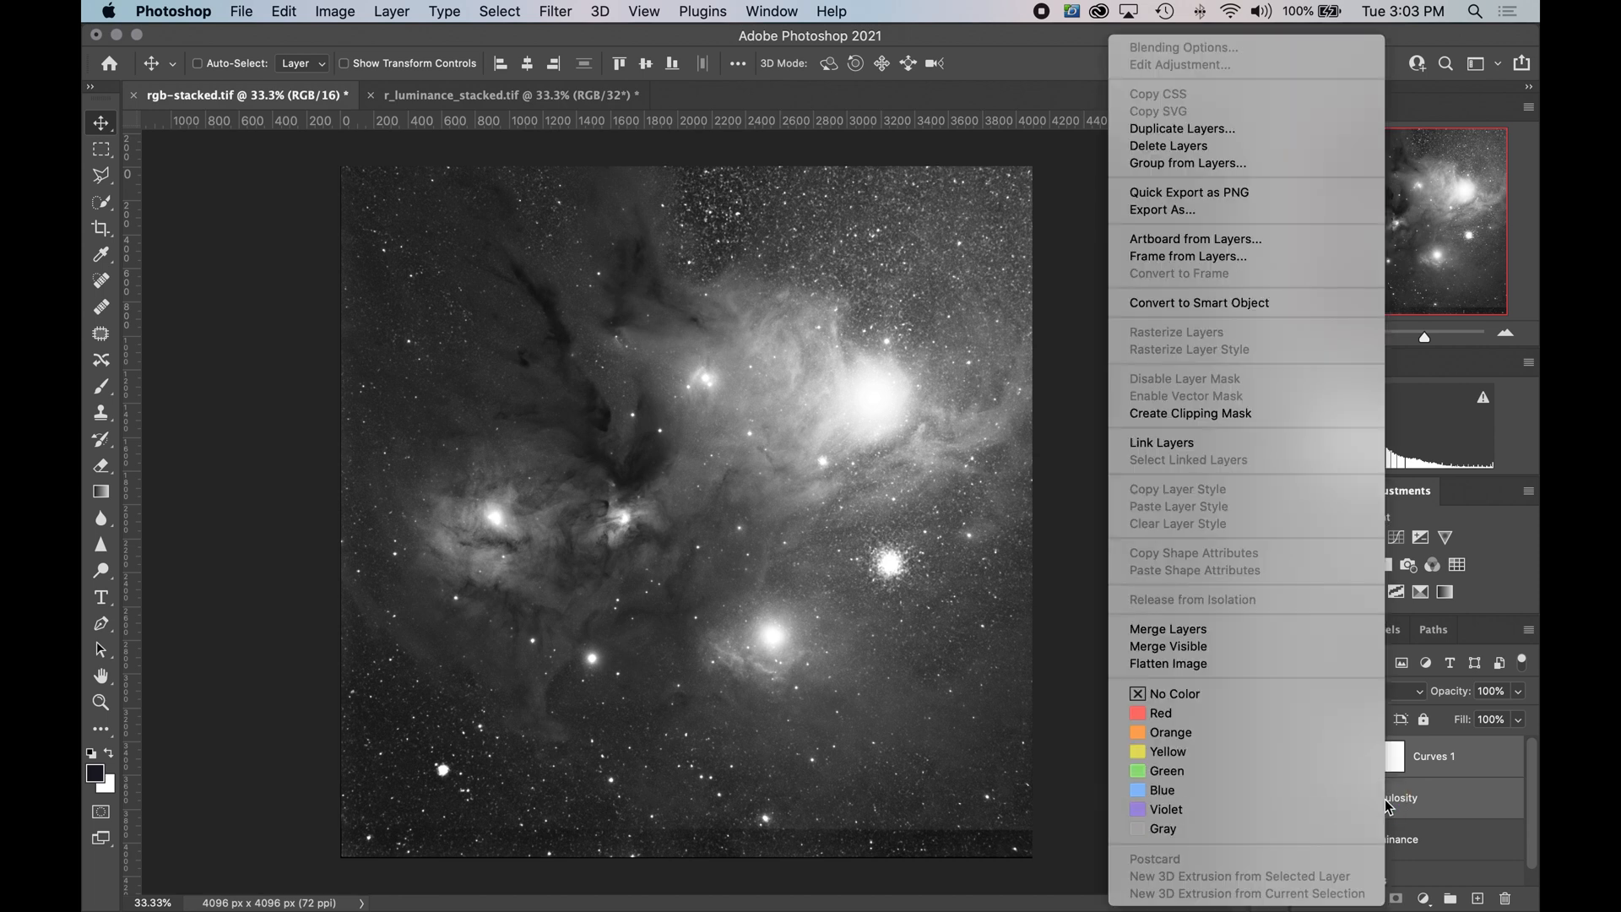
click(1454, 806)
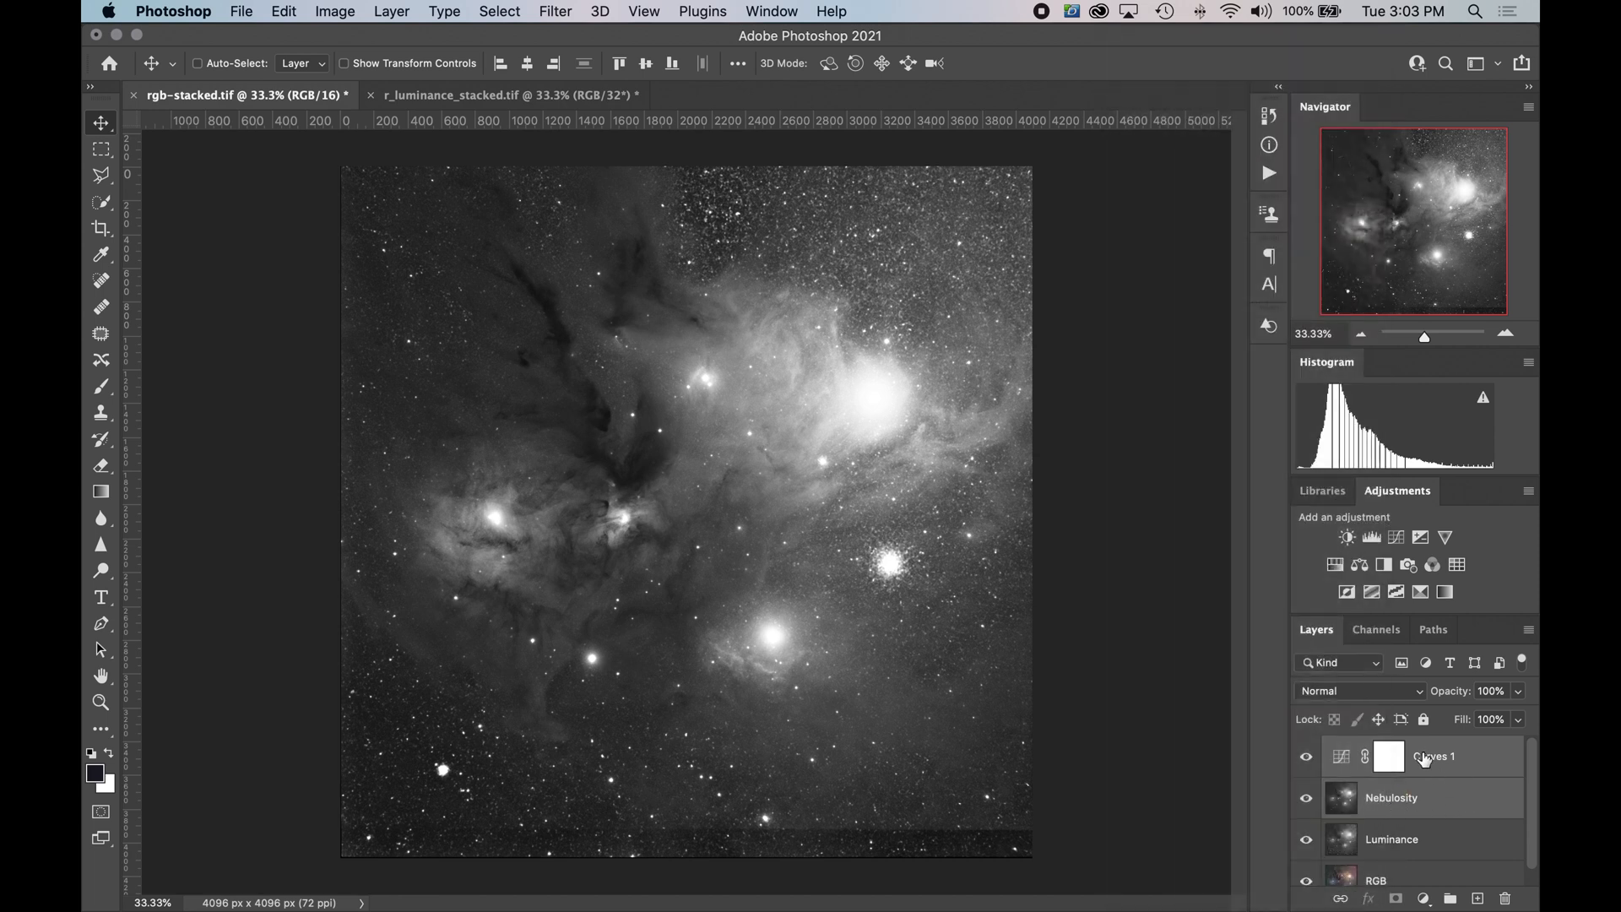
right_click(1405, 809)
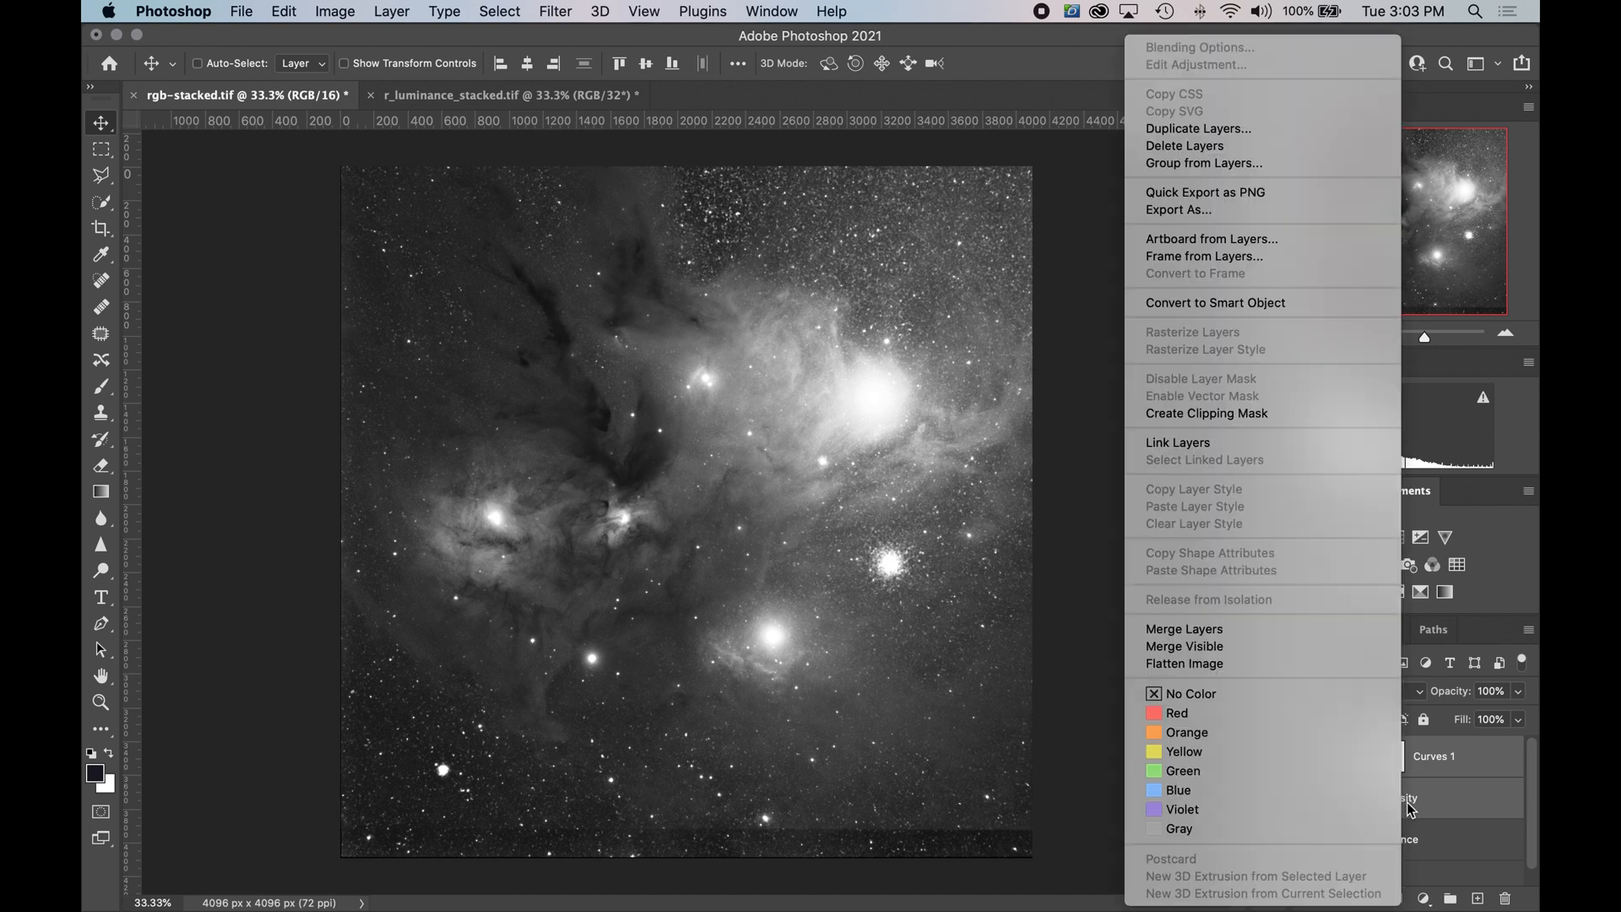
click(1268, 630)
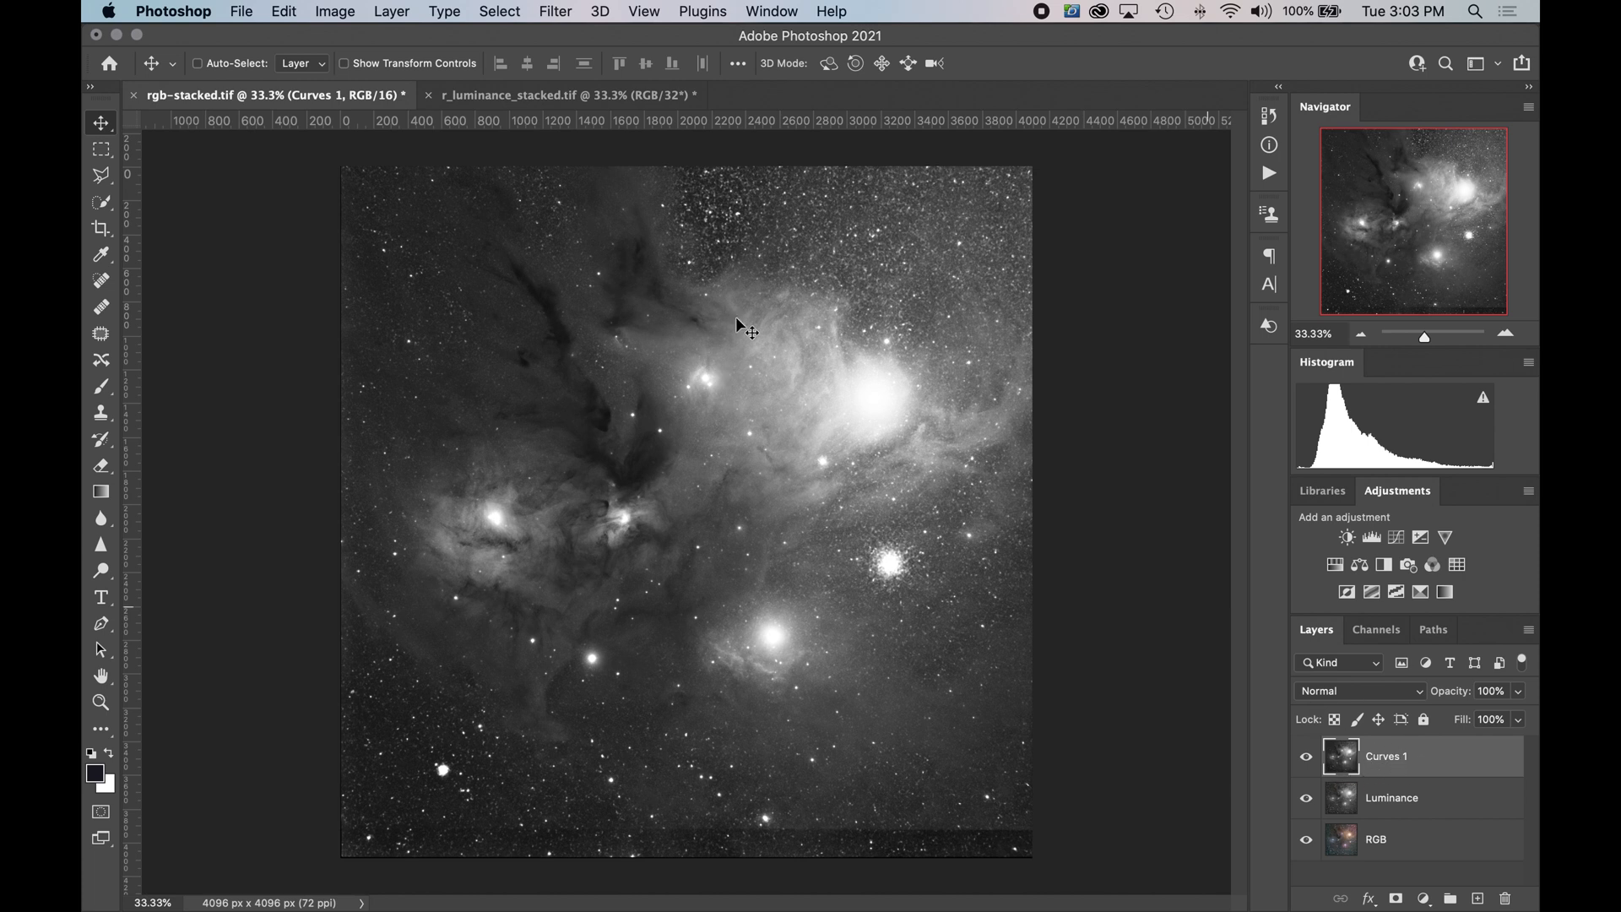
double_click(1407, 758)
text(Nebulosity)
key(Return)
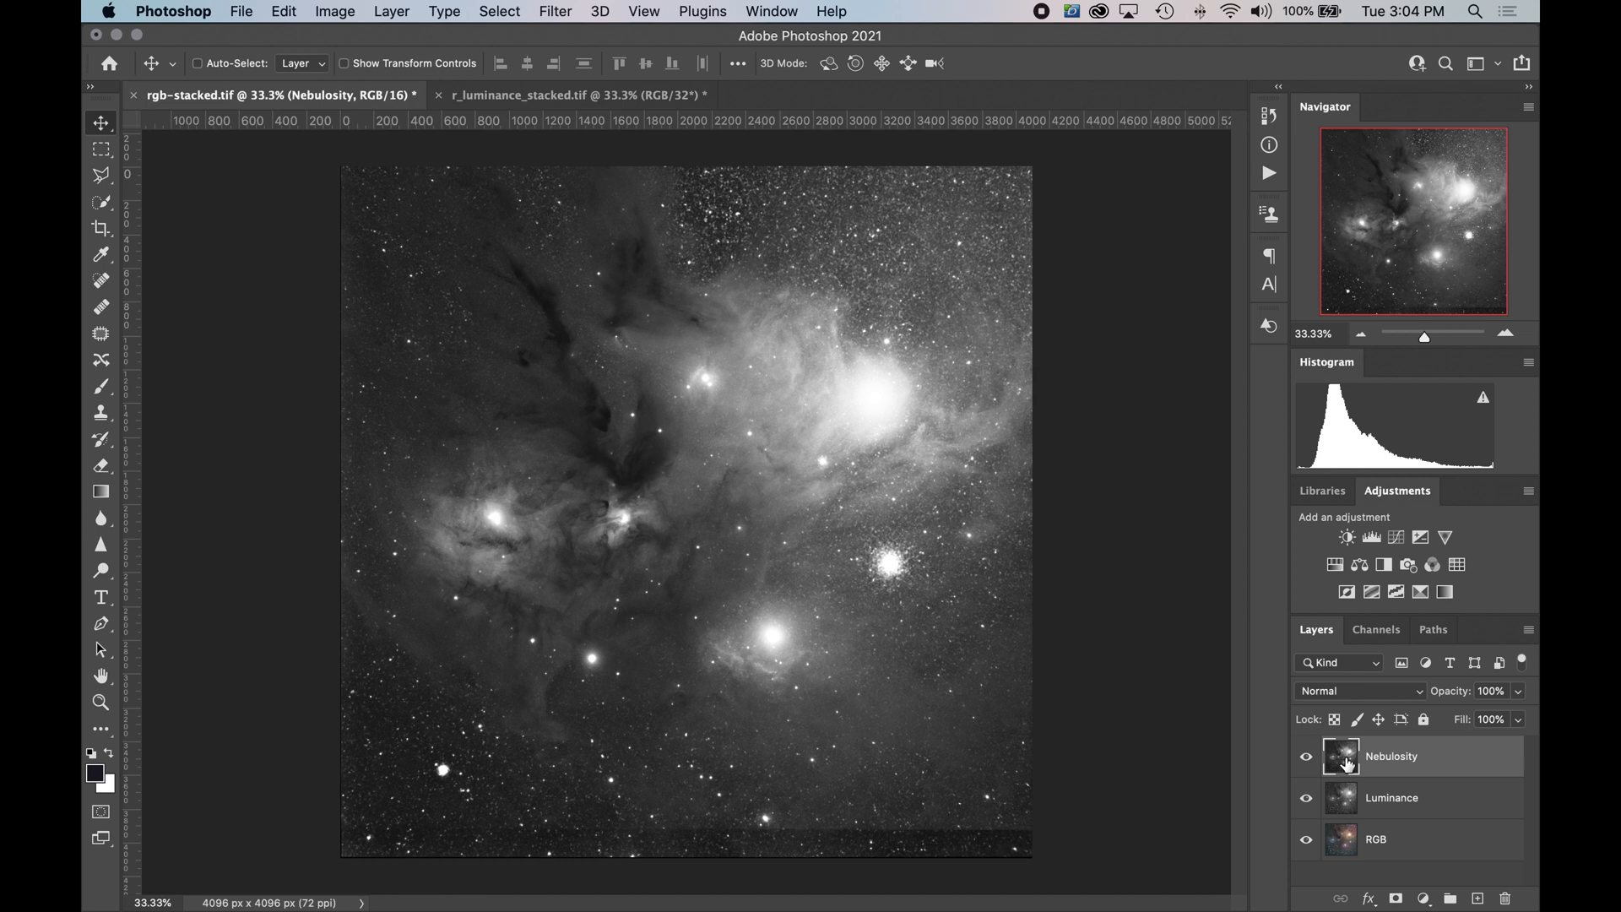
- Compare the merged Nebulosity layer with the Luminance layer beneath it by toggling its visibility
click(1362, 804)
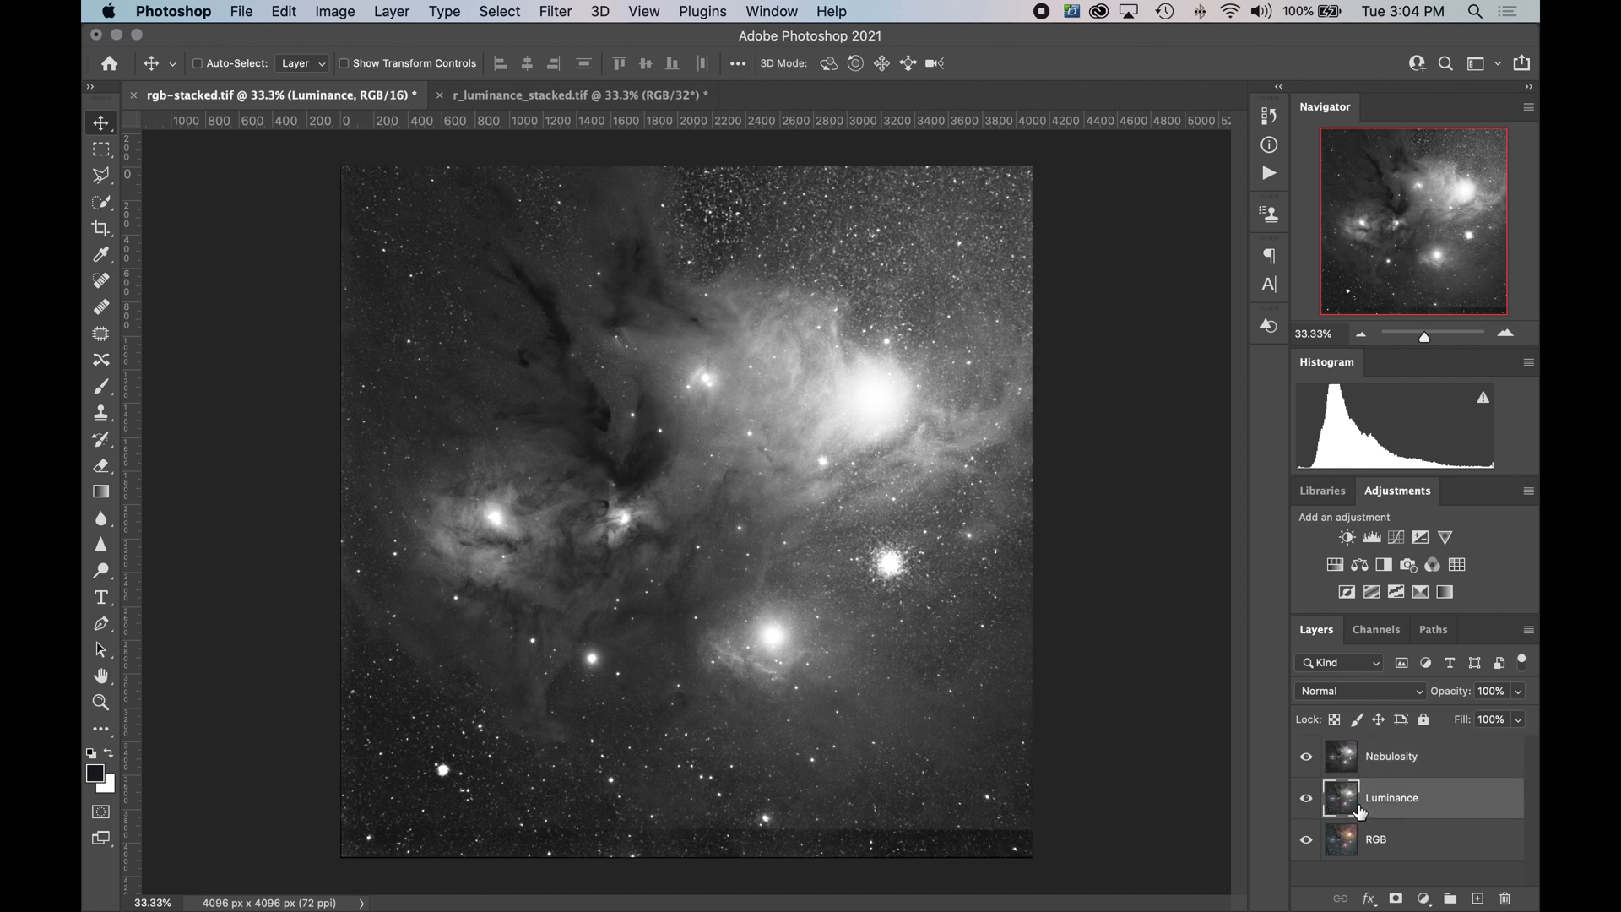
click(1306, 757)
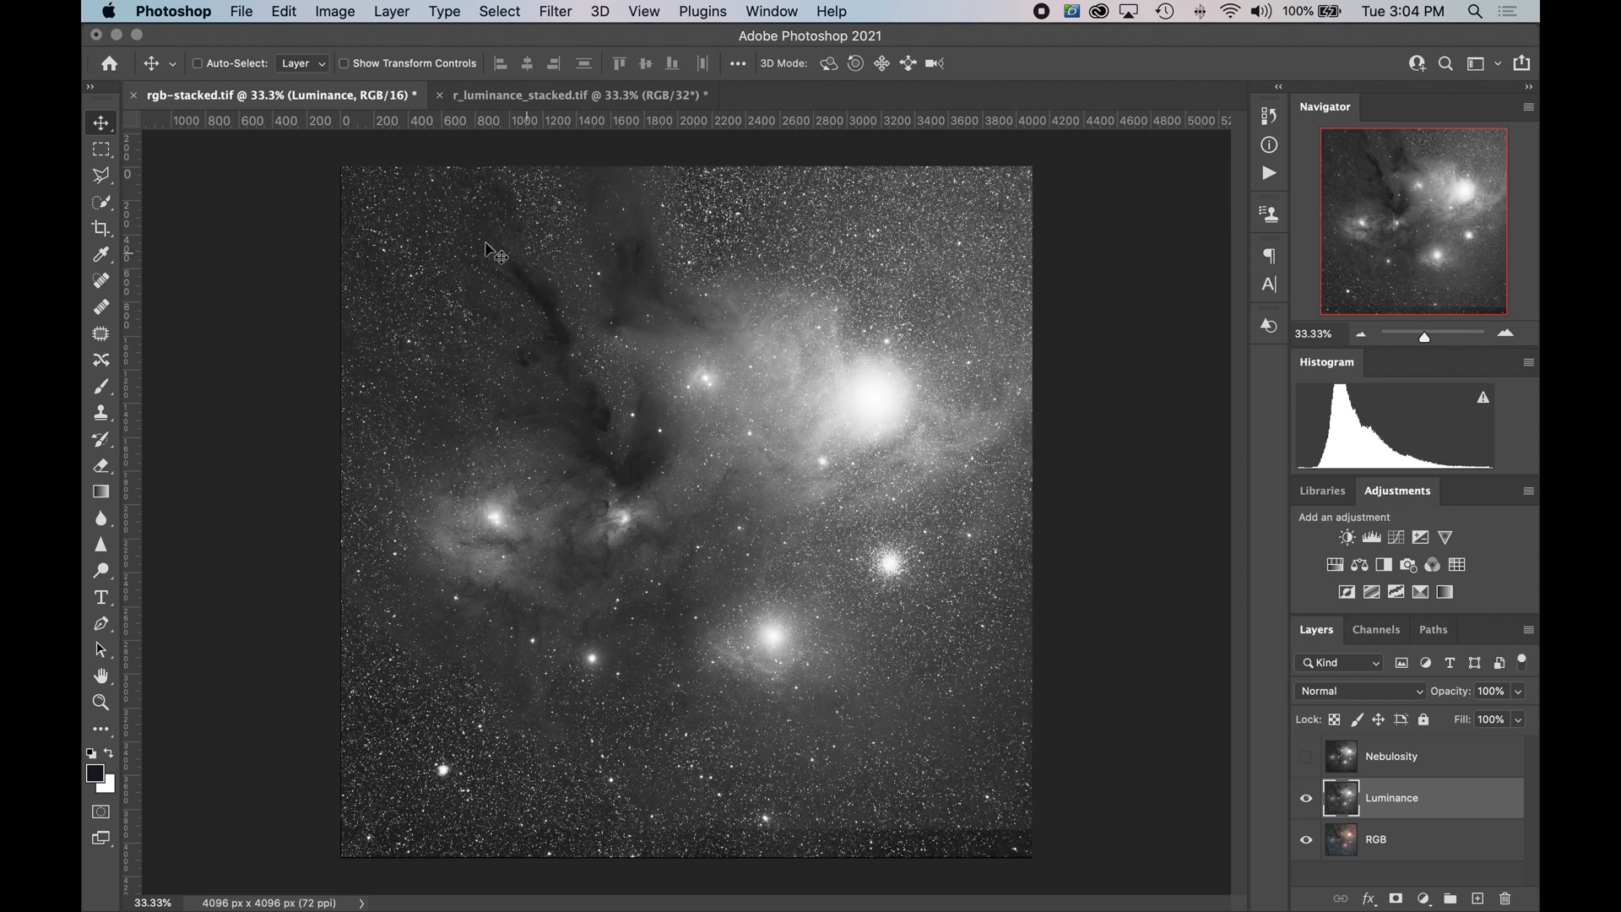
click(1306, 758)
click(1306, 758)
click(1307, 758)
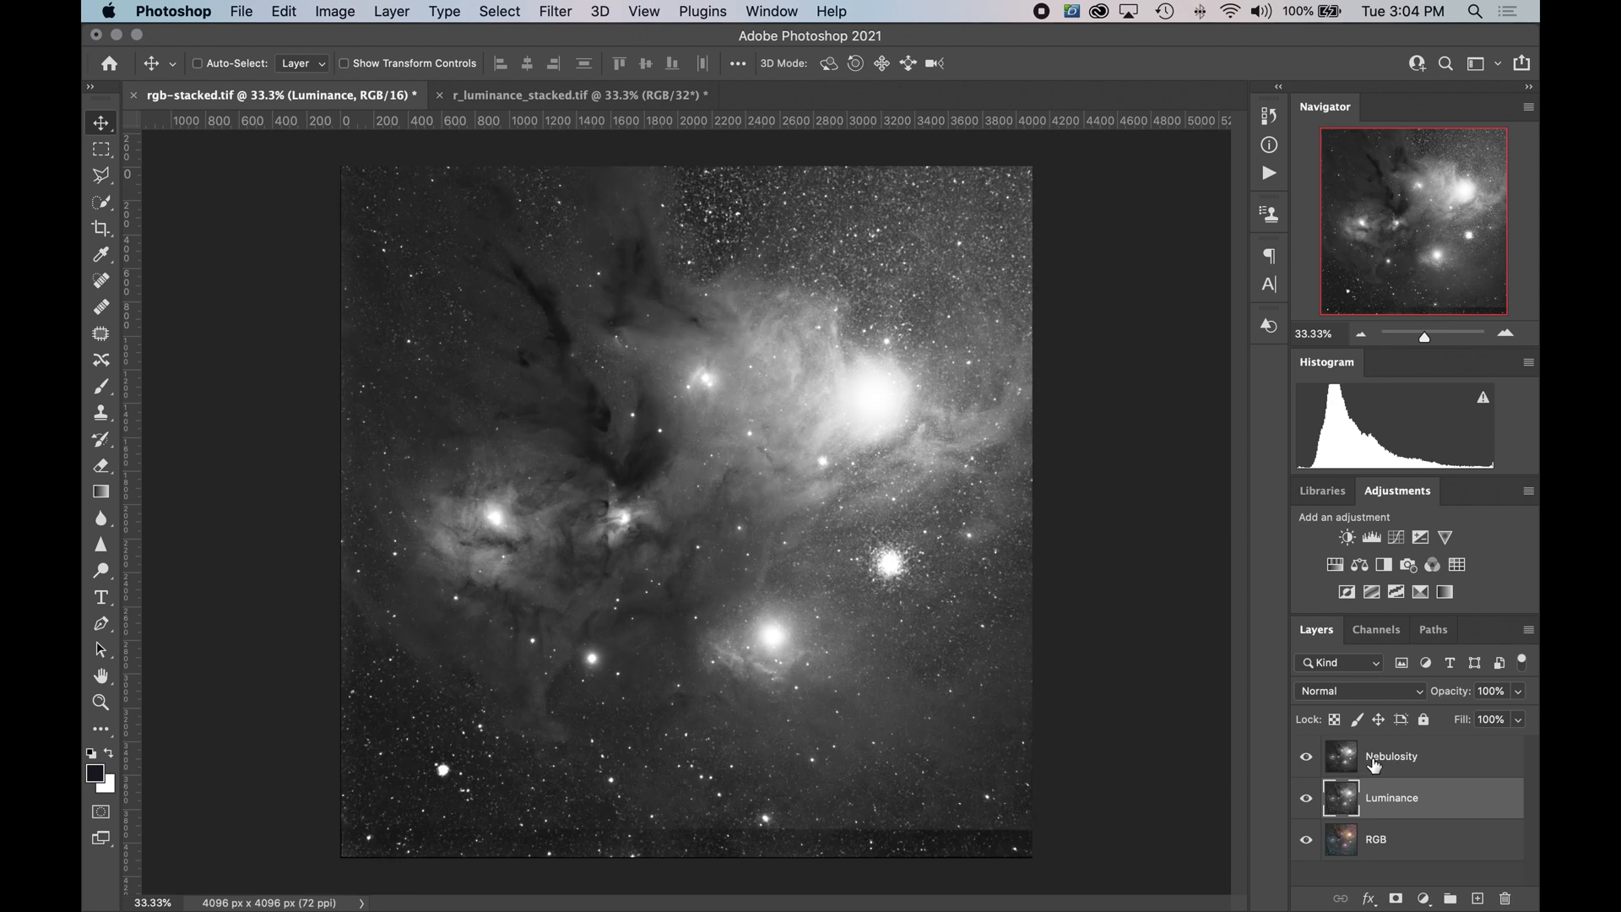
click(1377, 762)
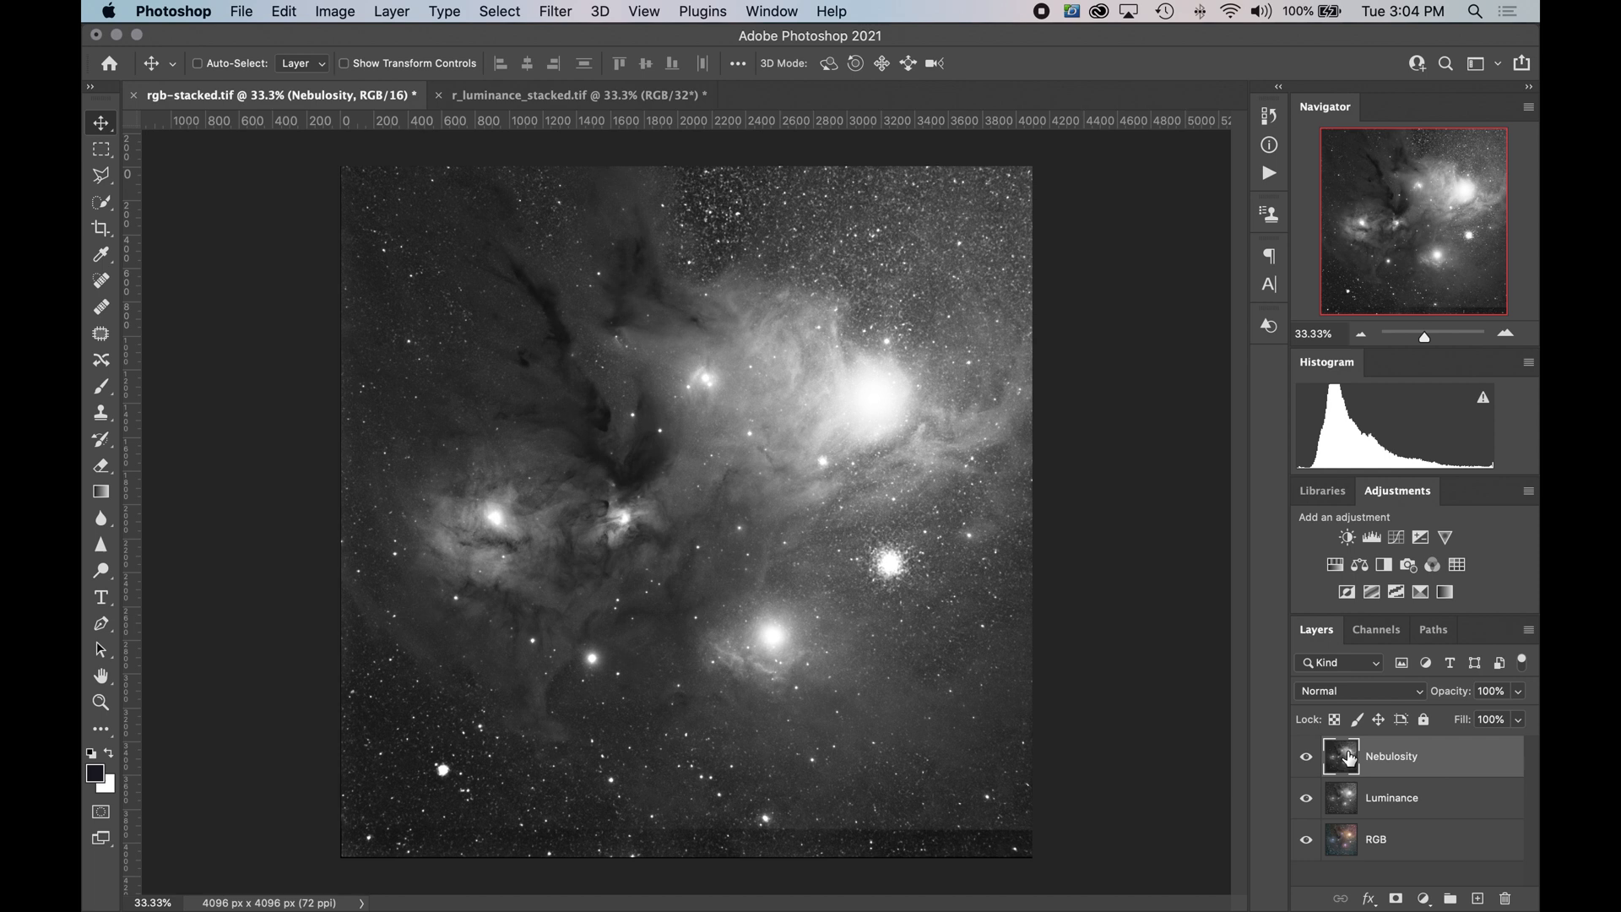
- Hide the Nebulosity layer, then select and copy the entire Luminance layer image
click(1308, 758)
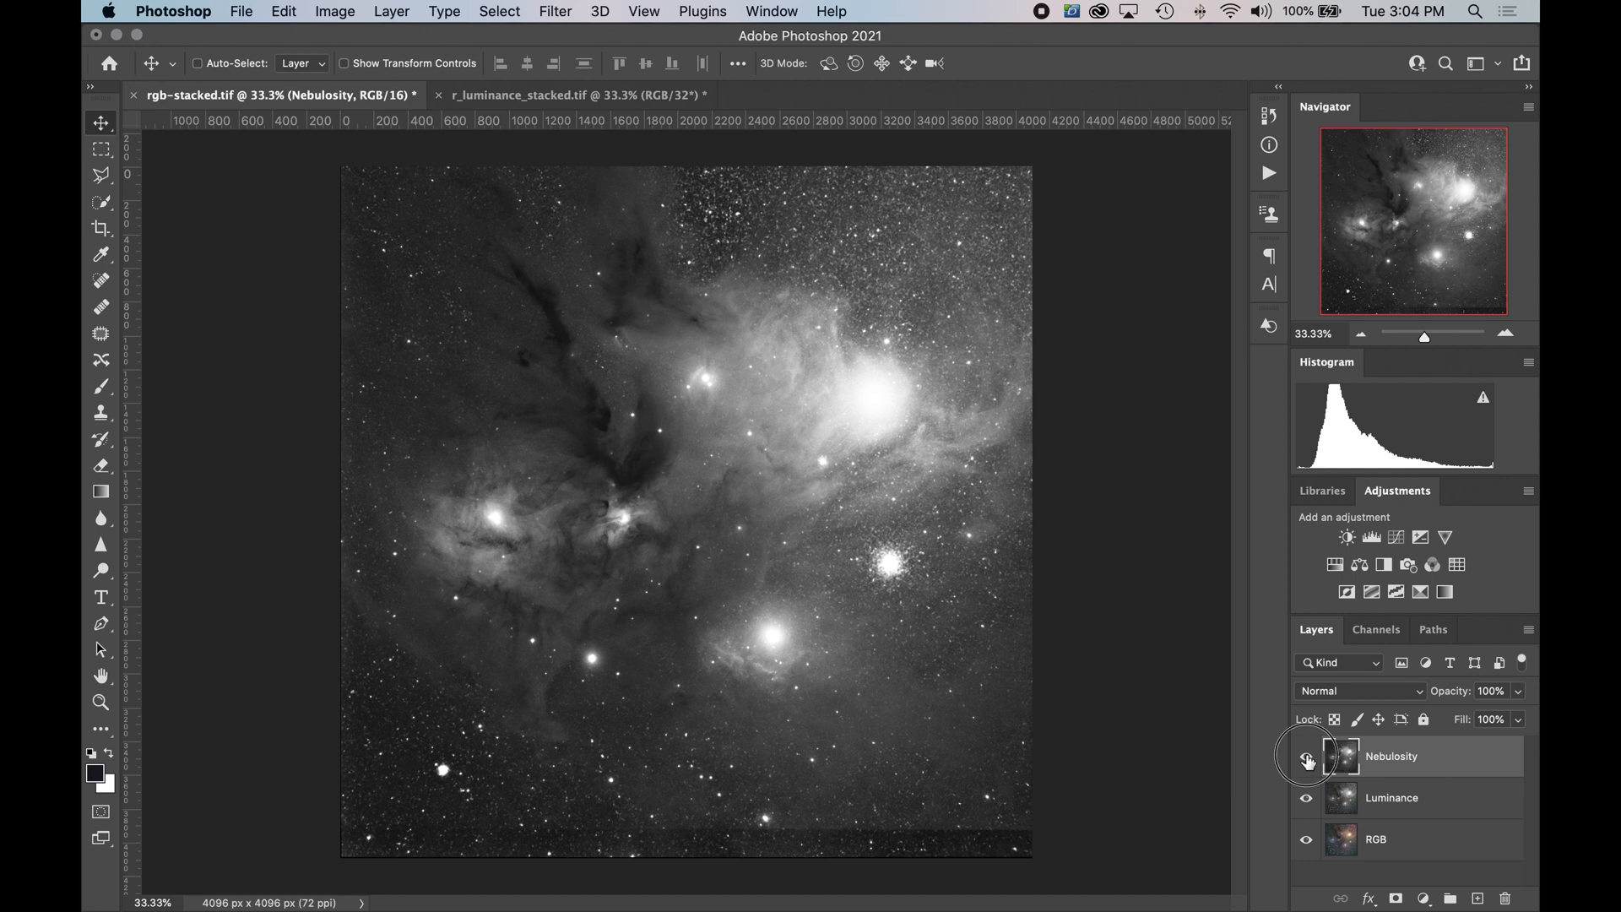
click(1361, 805)
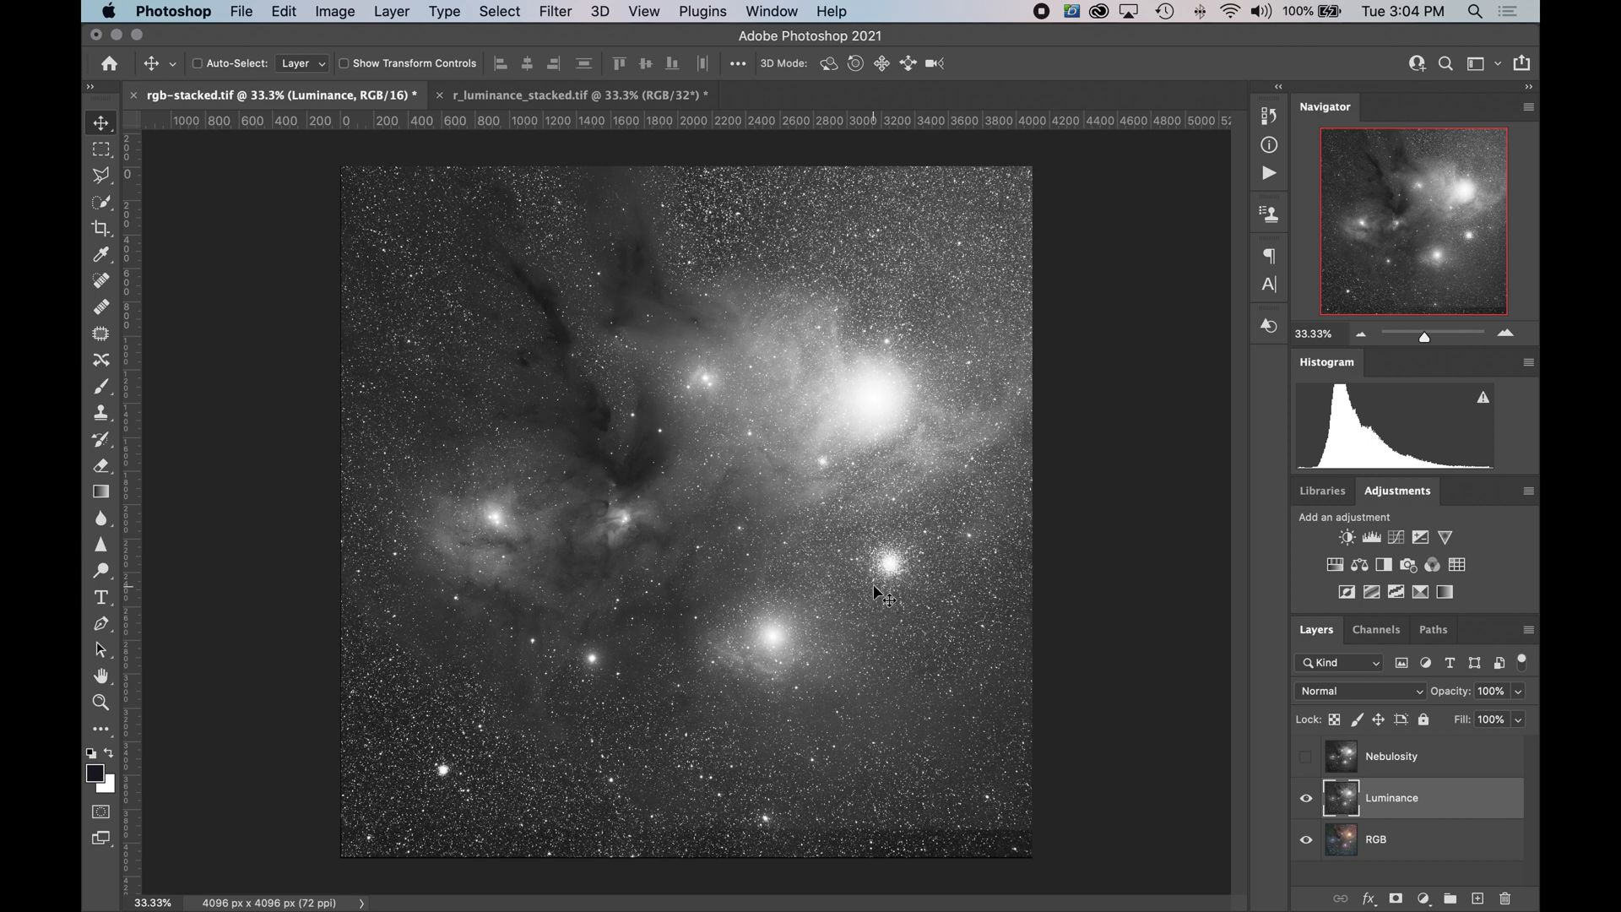
key(super)
key(super+a)
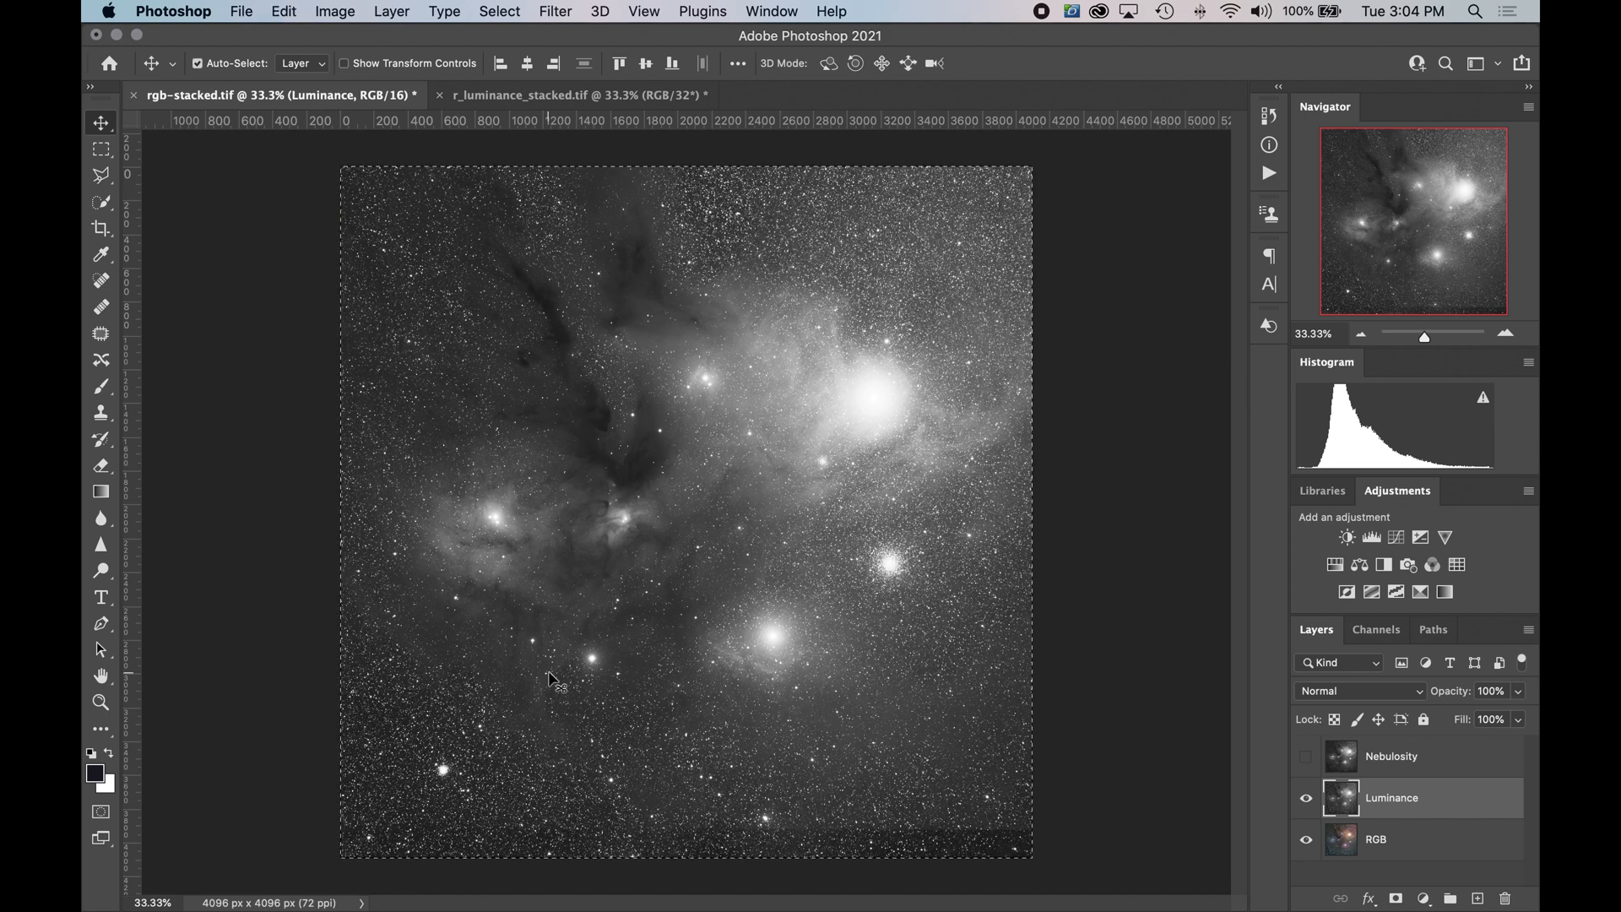
- Show the Nebulosity layer again and add a white layer mask to it
click(1385, 765)
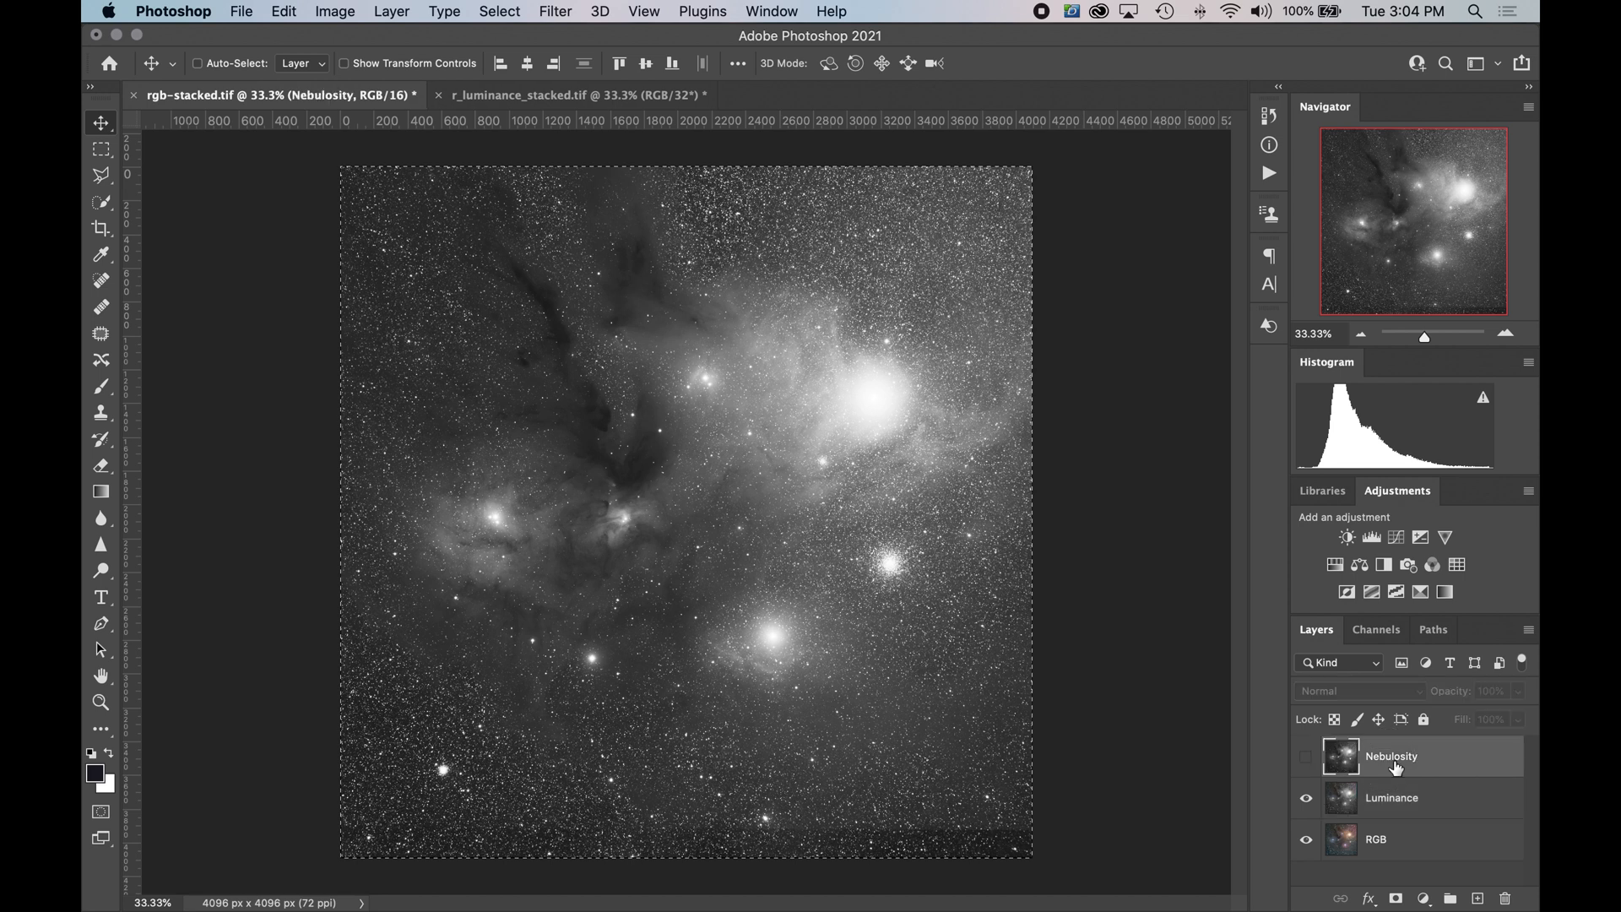
click(1307, 759)
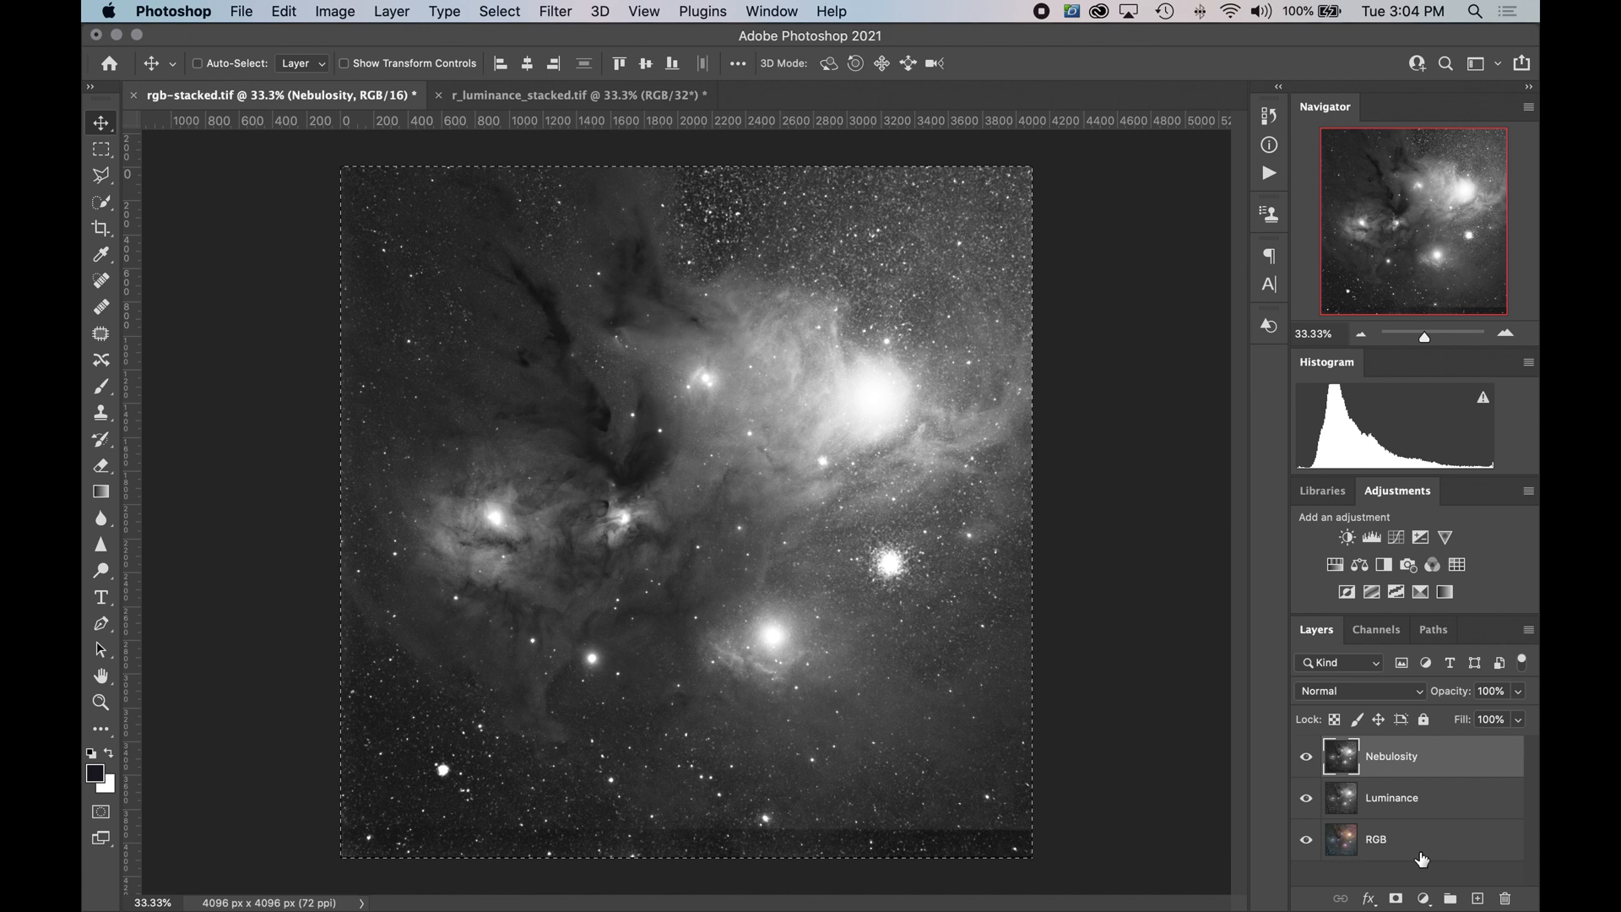
click(1398, 899)
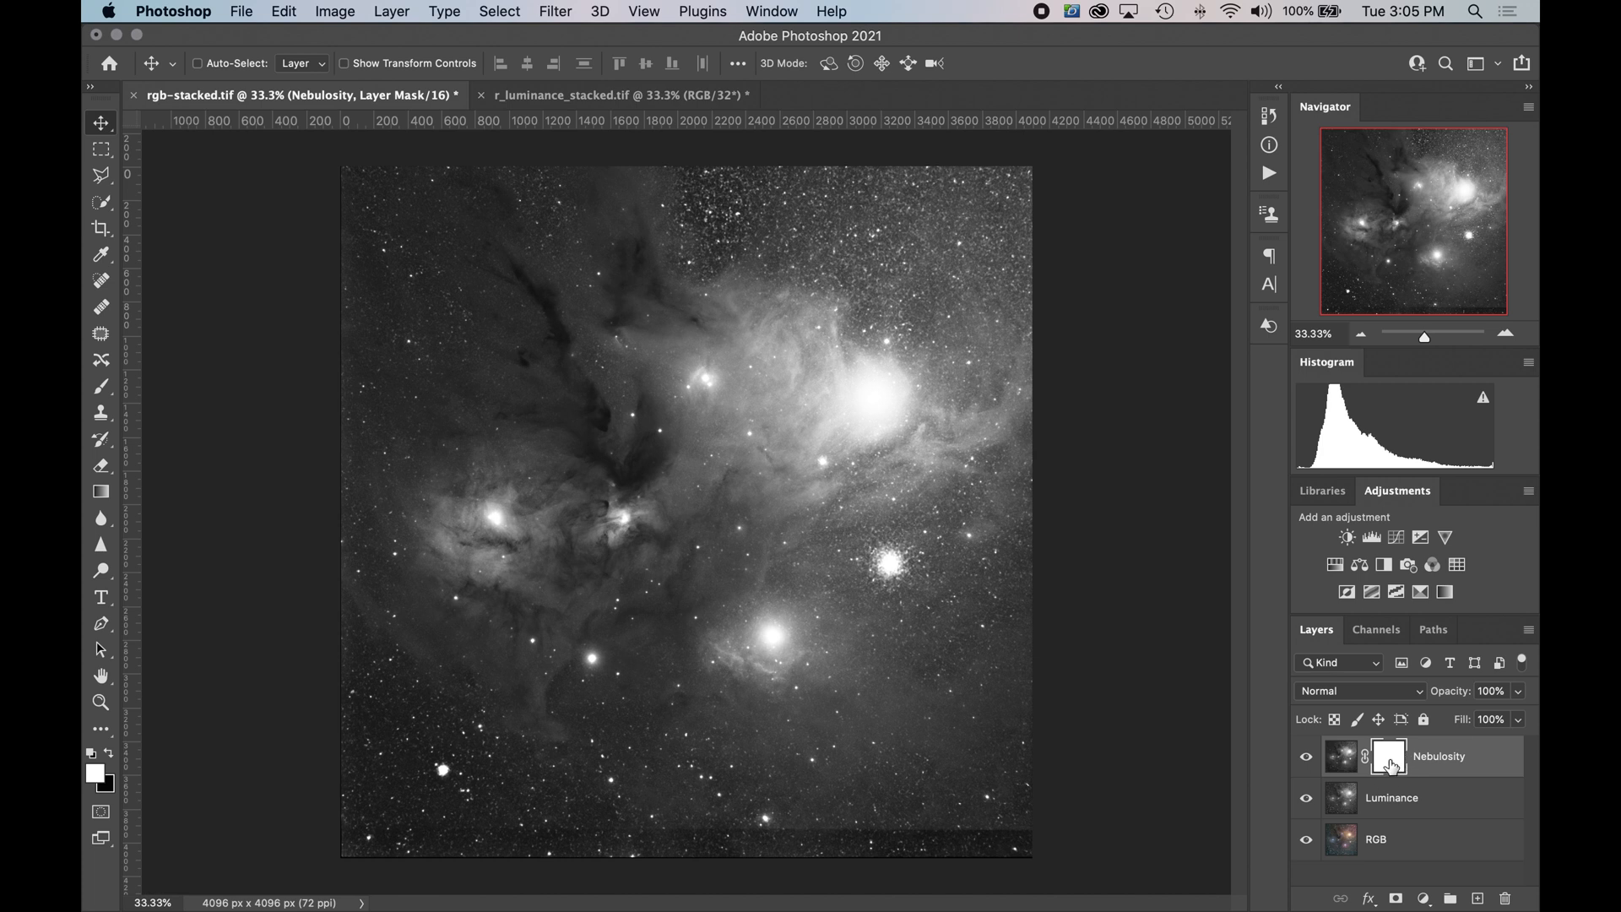
- Paste the copied luminance image into the Nebulosity layer's mask, invert the mask and return to the layer image
alt+click(1391, 766)
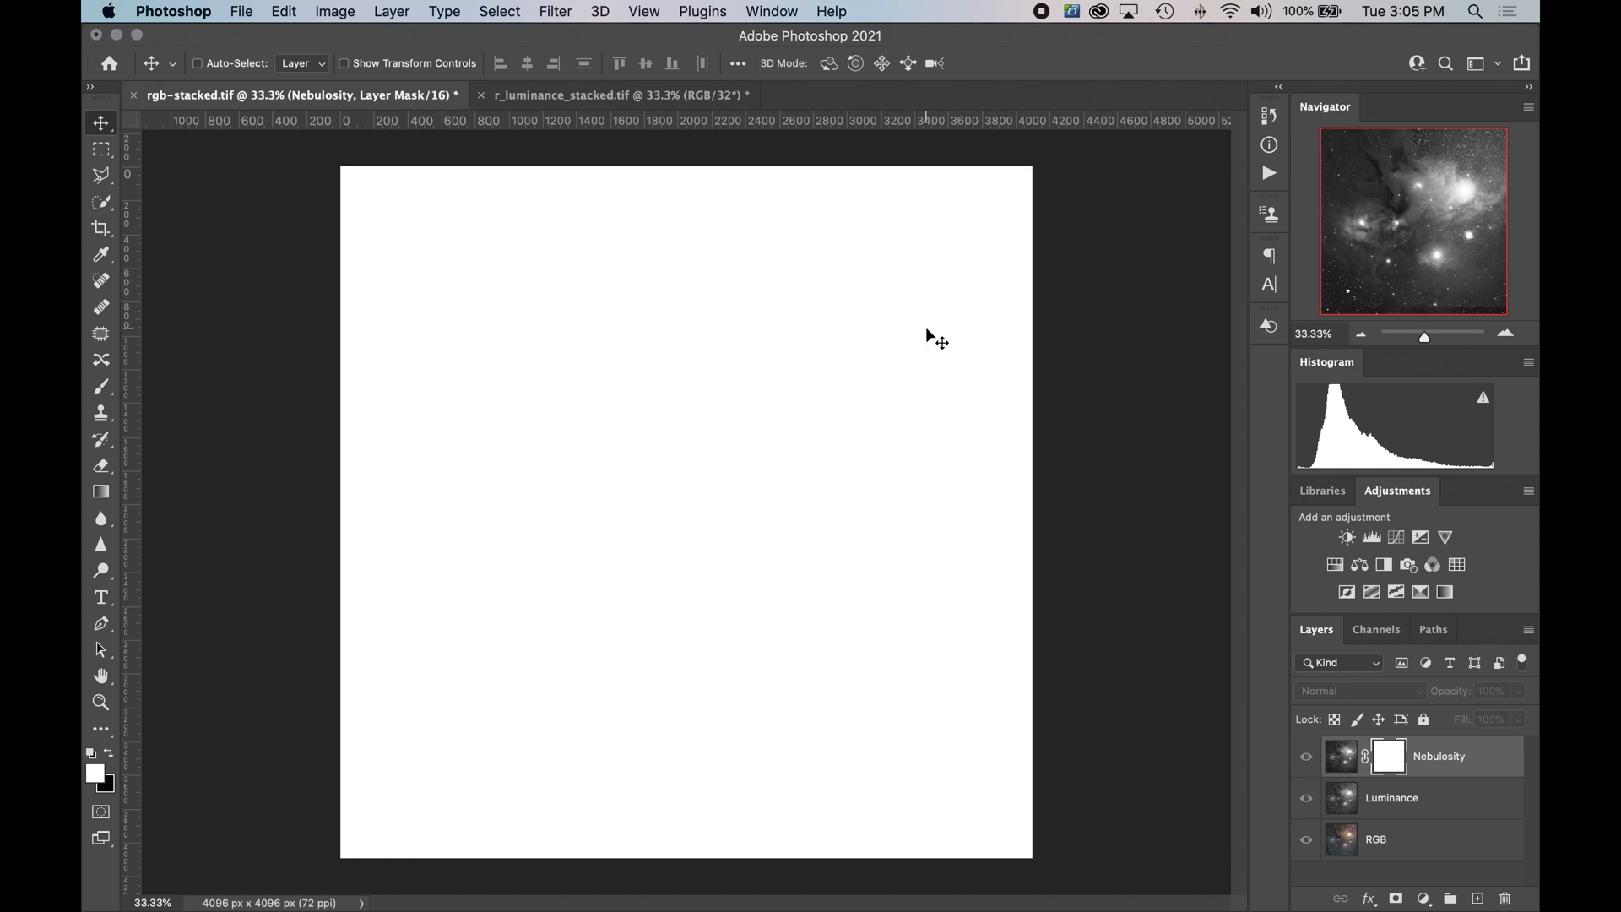
key(super)
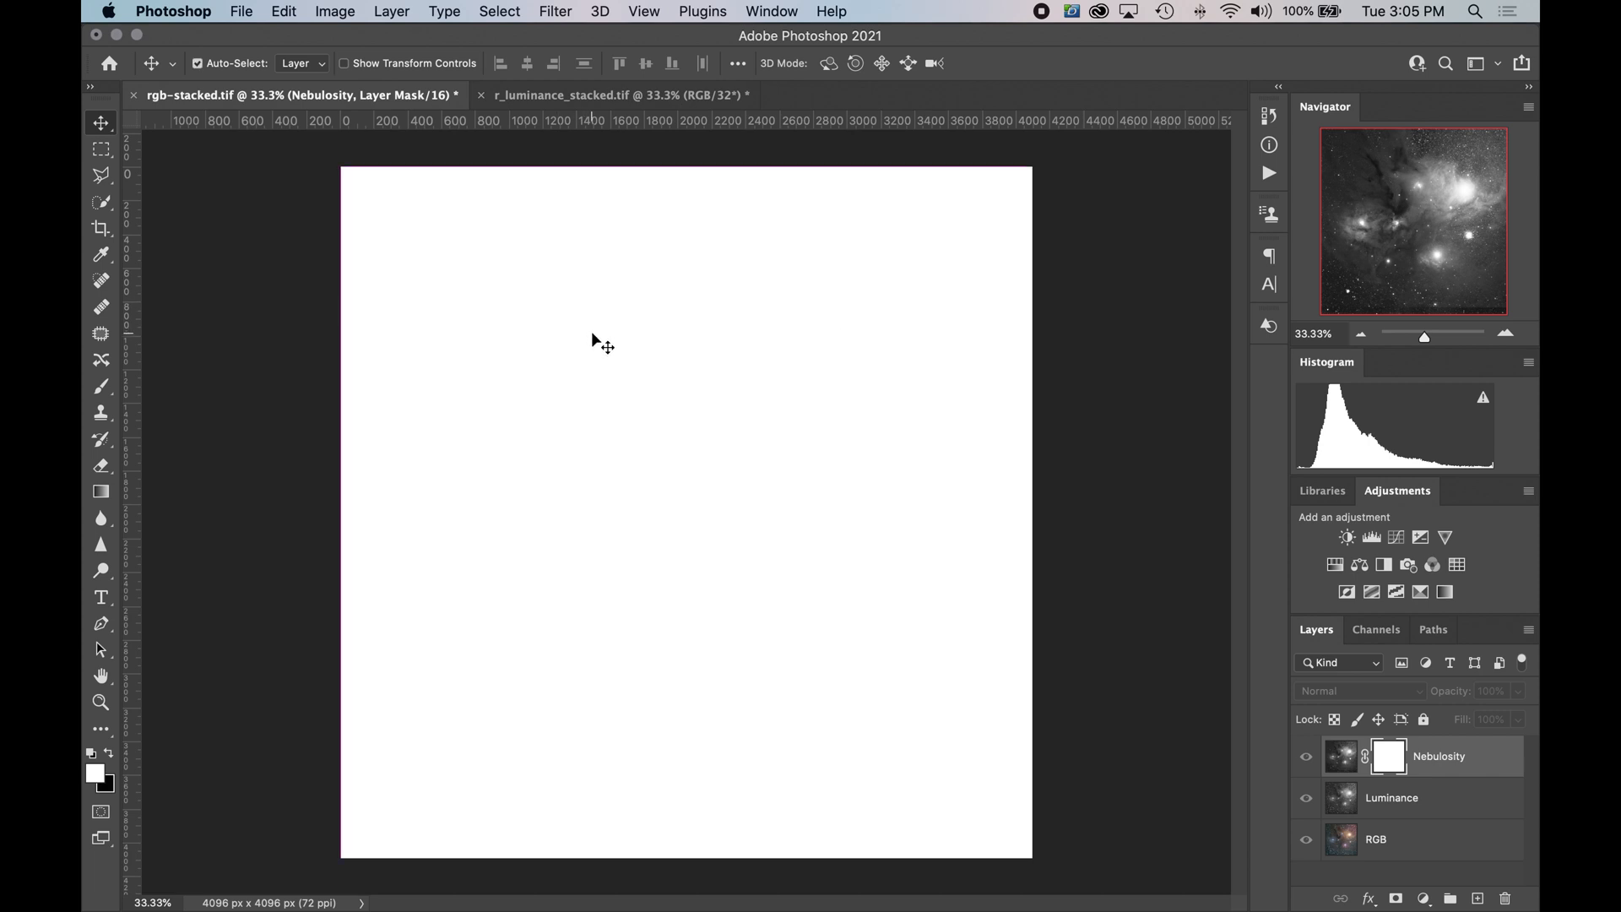
key(super+v)
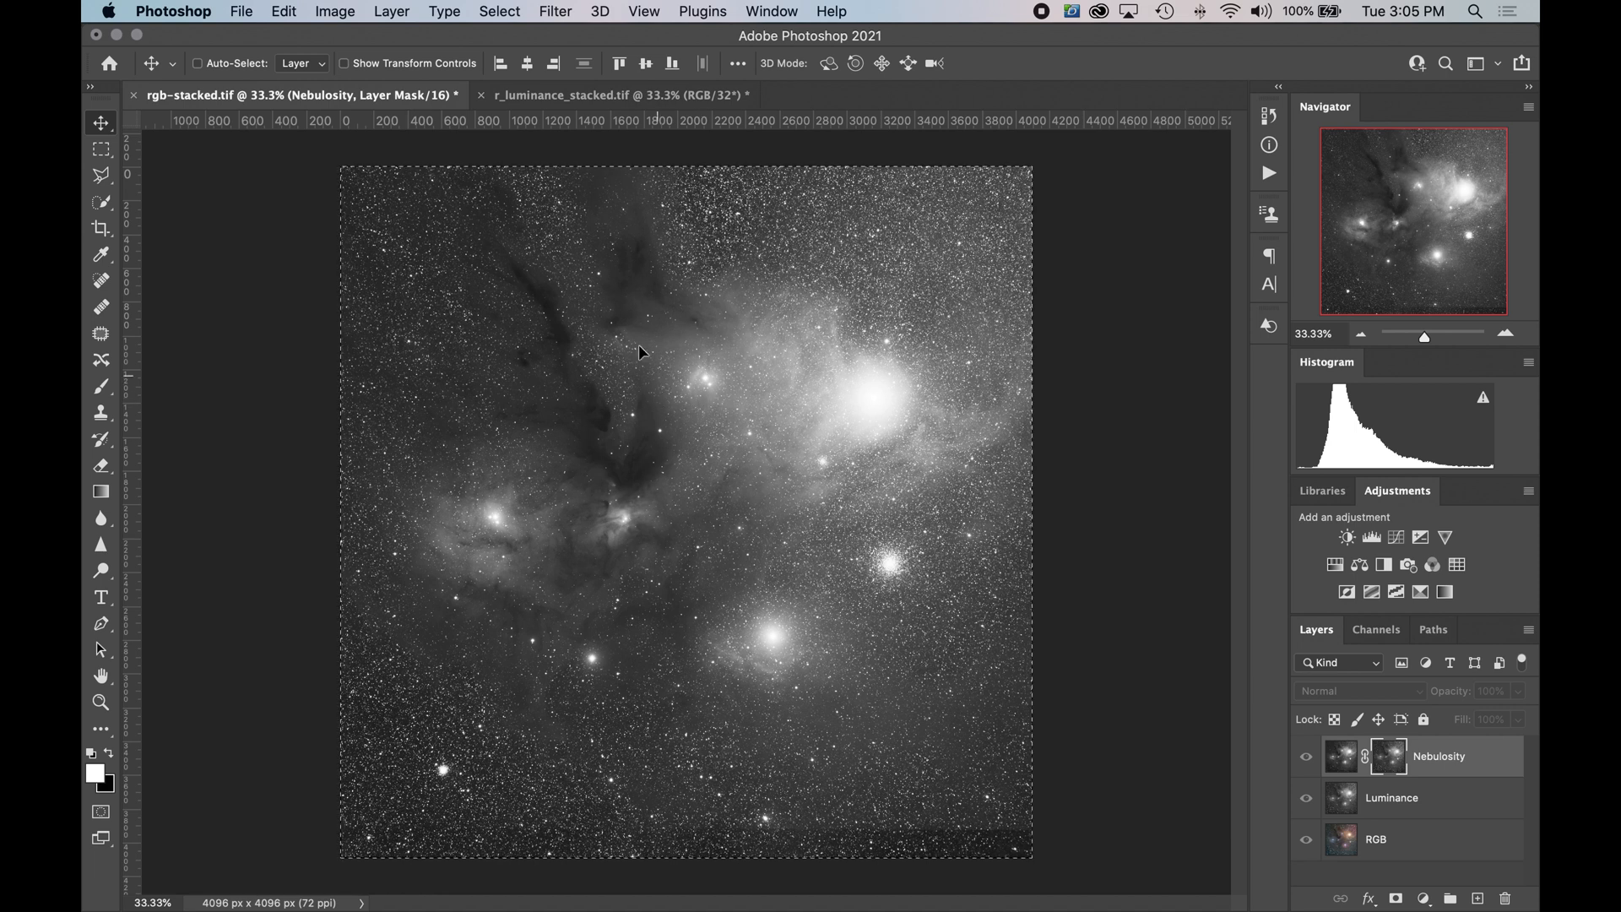
click(342, 13)
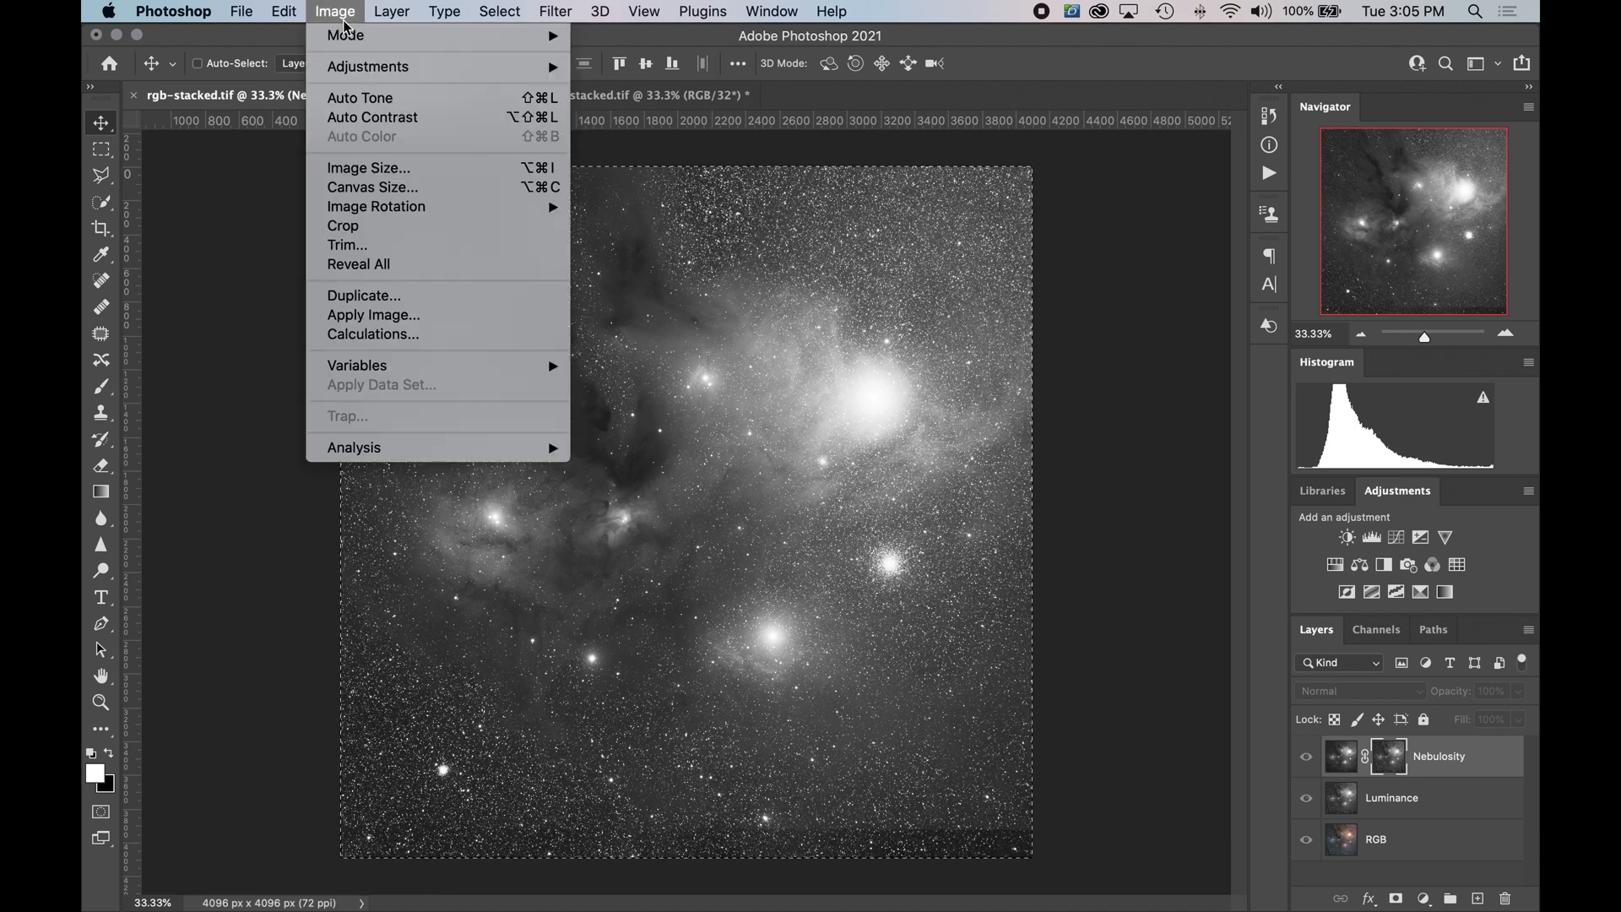
mouse_move(363, 73)
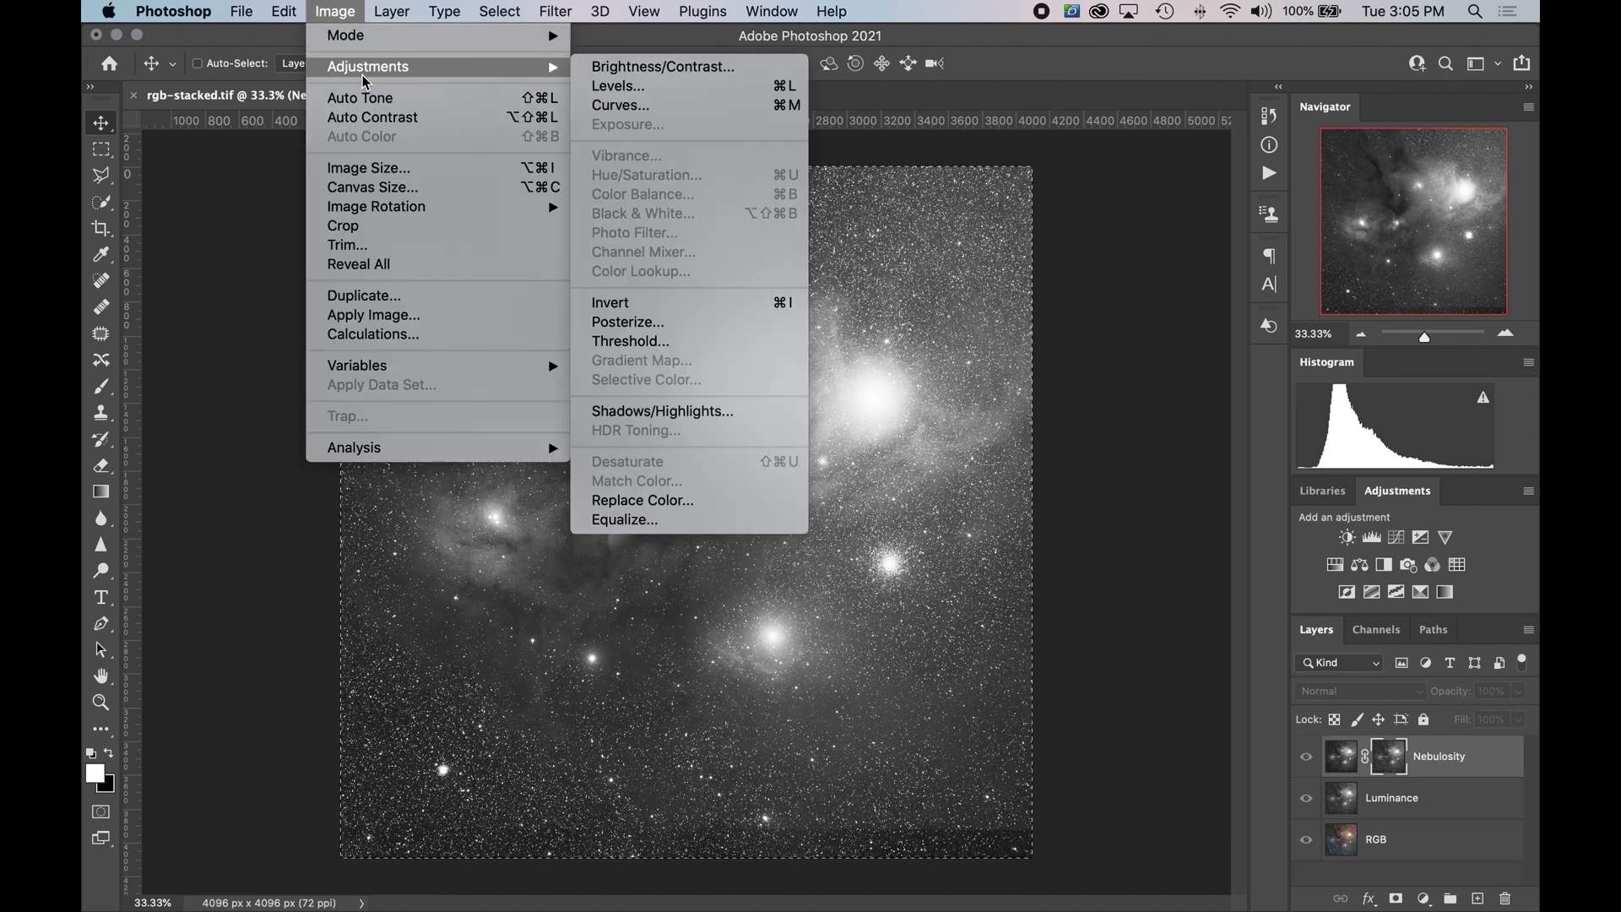
click(779, 310)
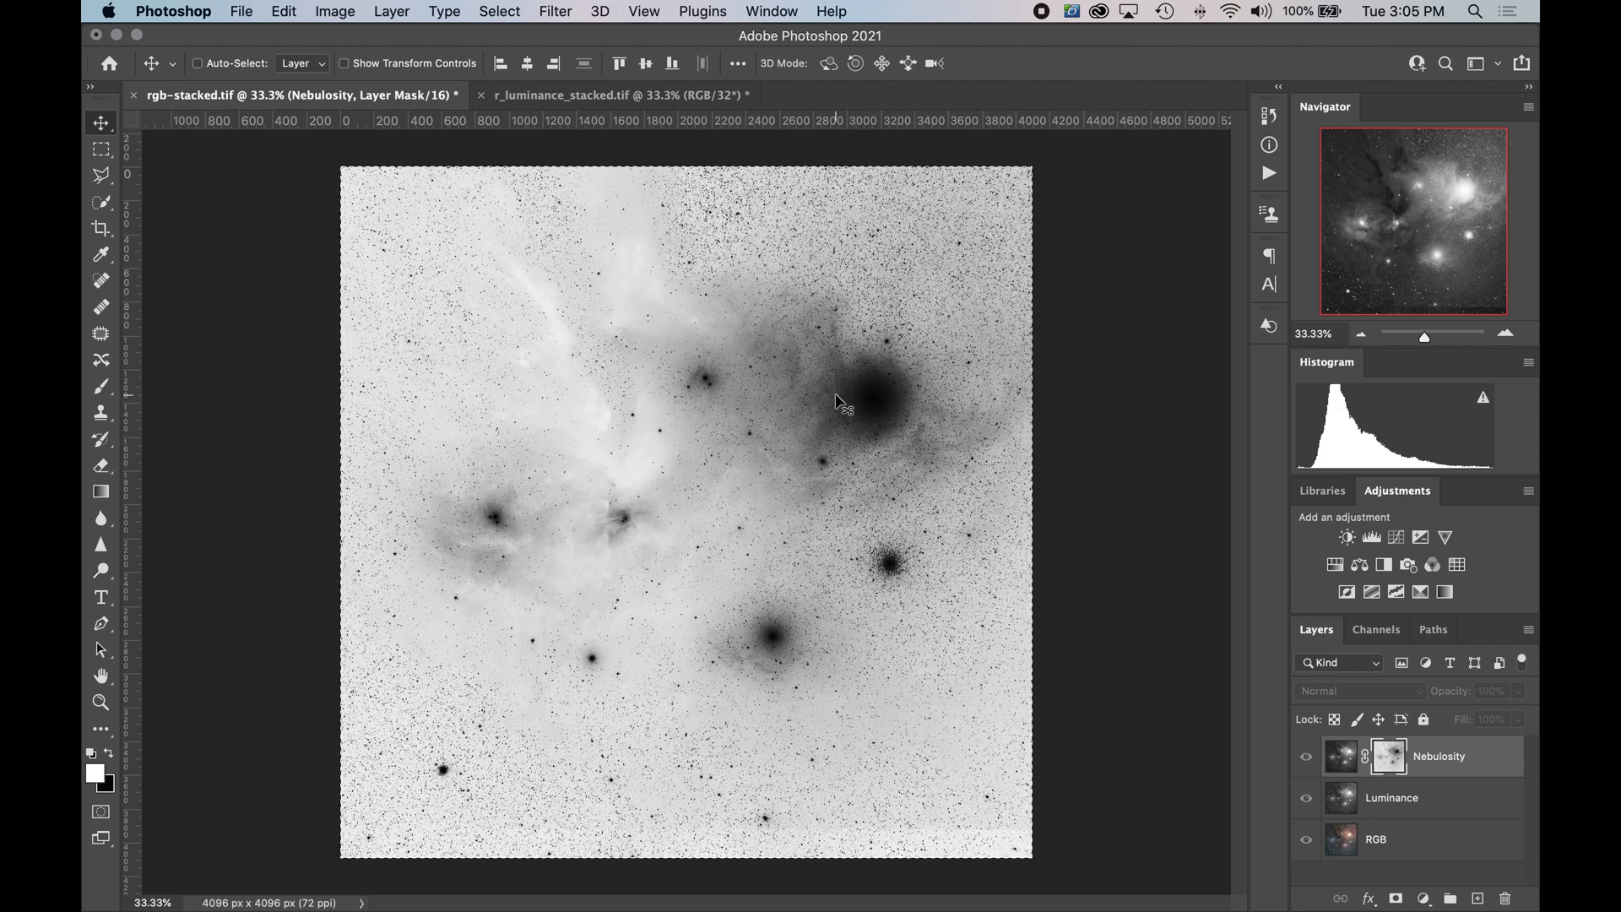
click(1347, 760)
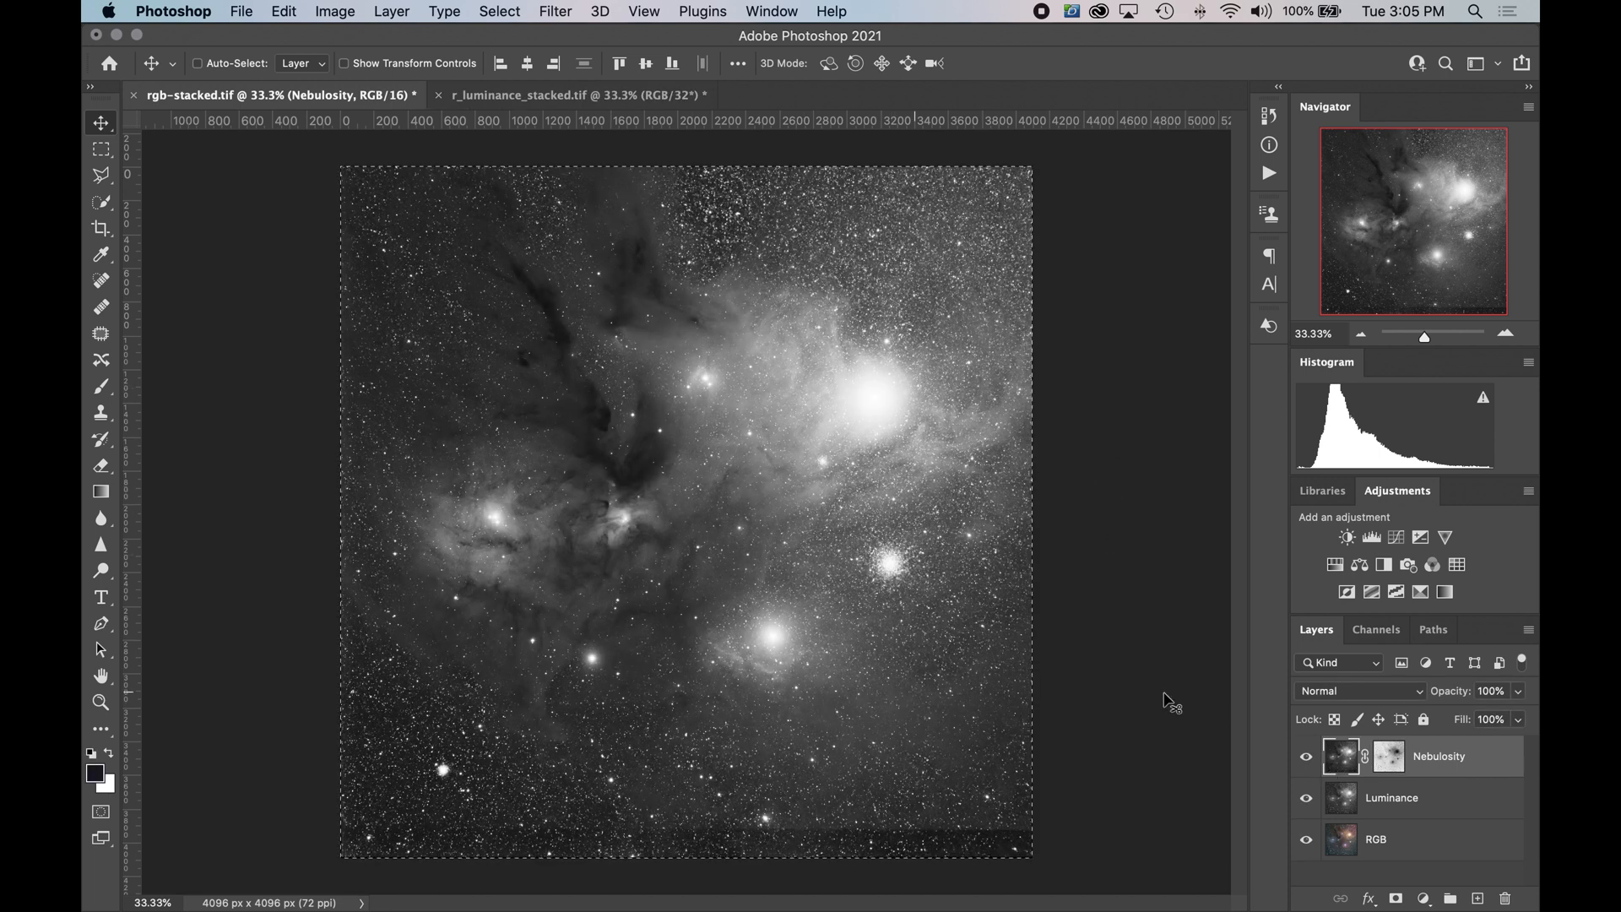
- Compare the image with and without the masked Nebulosity layer by toggling its visibility repeatedly
click(1508, 335)
click(1366, 336)
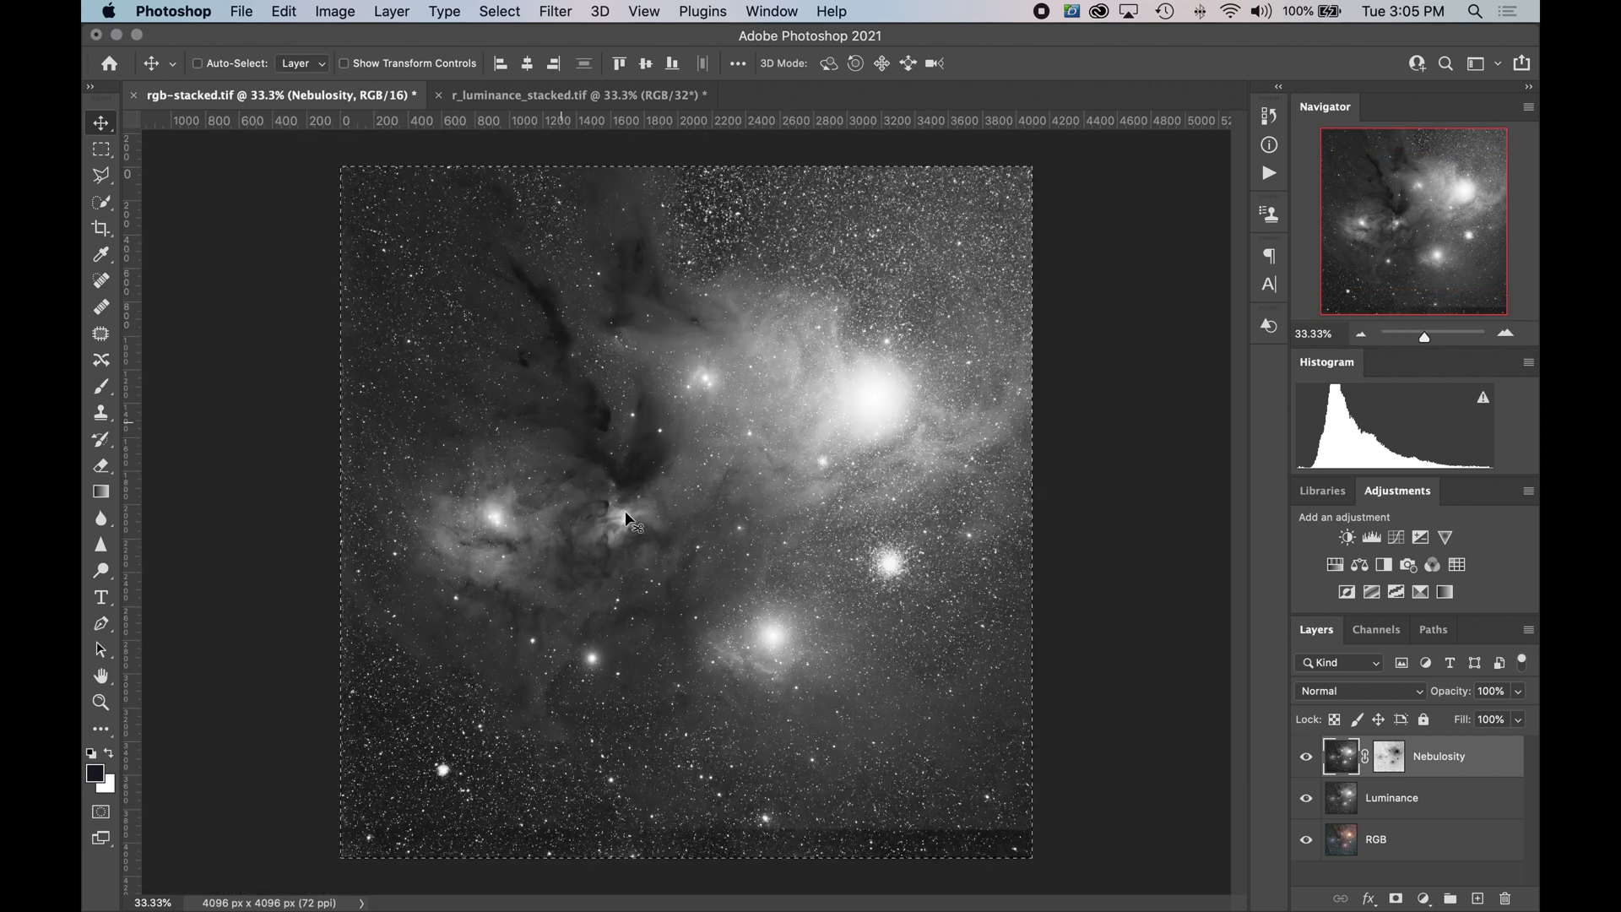
click(1309, 763)
click(1308, 762)
click(1308, 763)
click(1308, 763)
click(1308, 763)
click(1308, 763)
click(1309, 763)
click(1308, 763)
click(1308, 763)
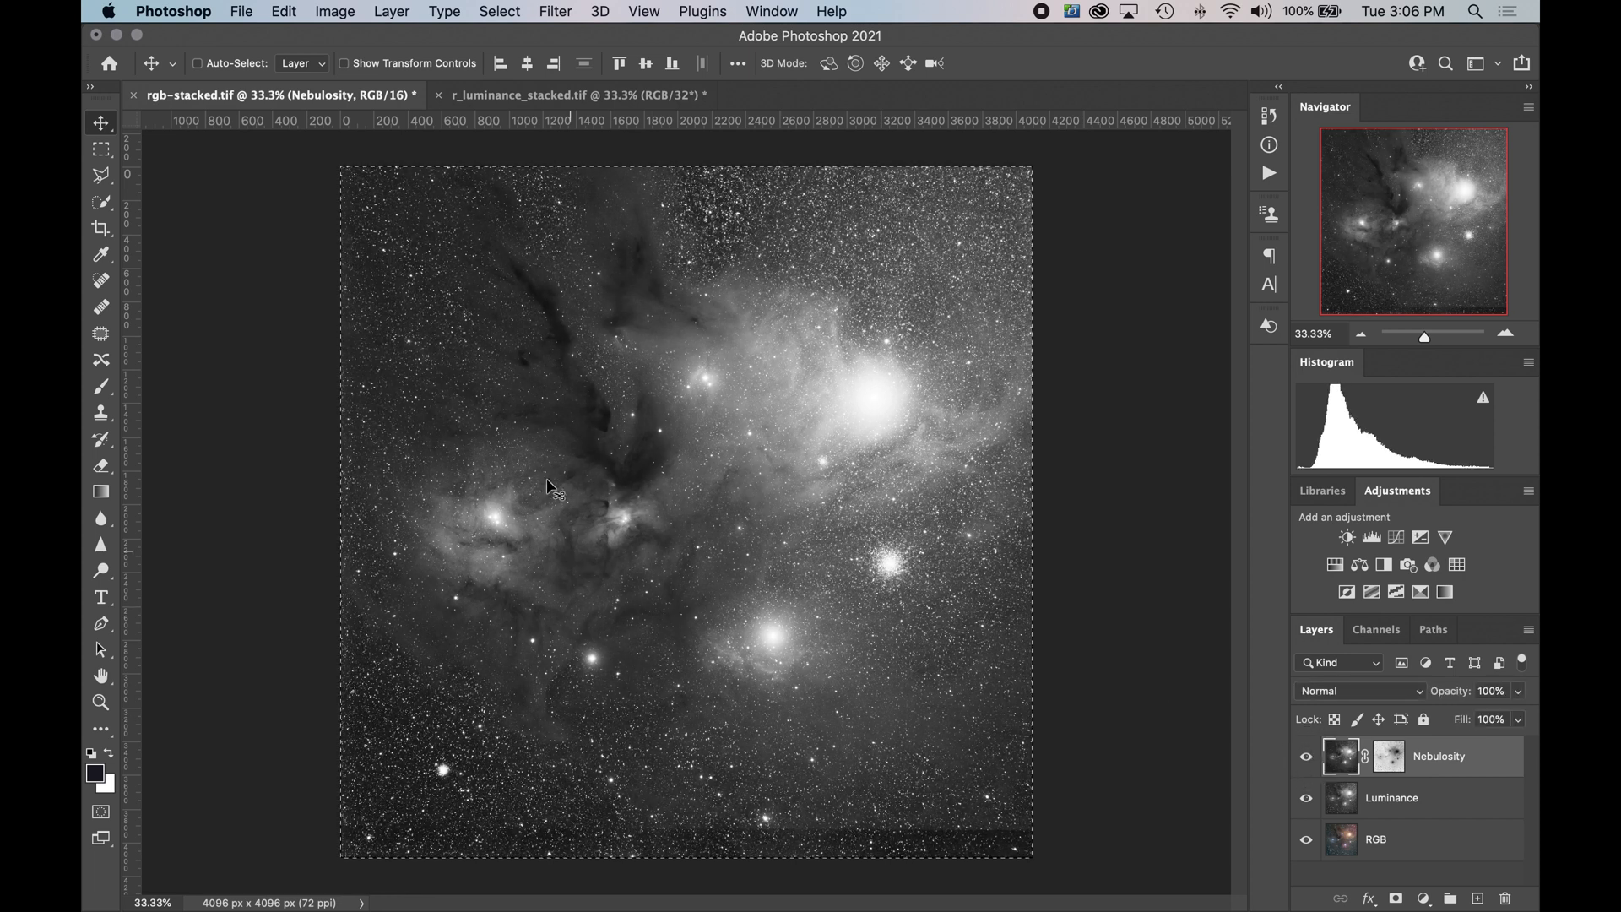
- Examine the nebula and star detail up close across the image, comparing it with and without the masked Nebulosity layer
click(1511, 336)
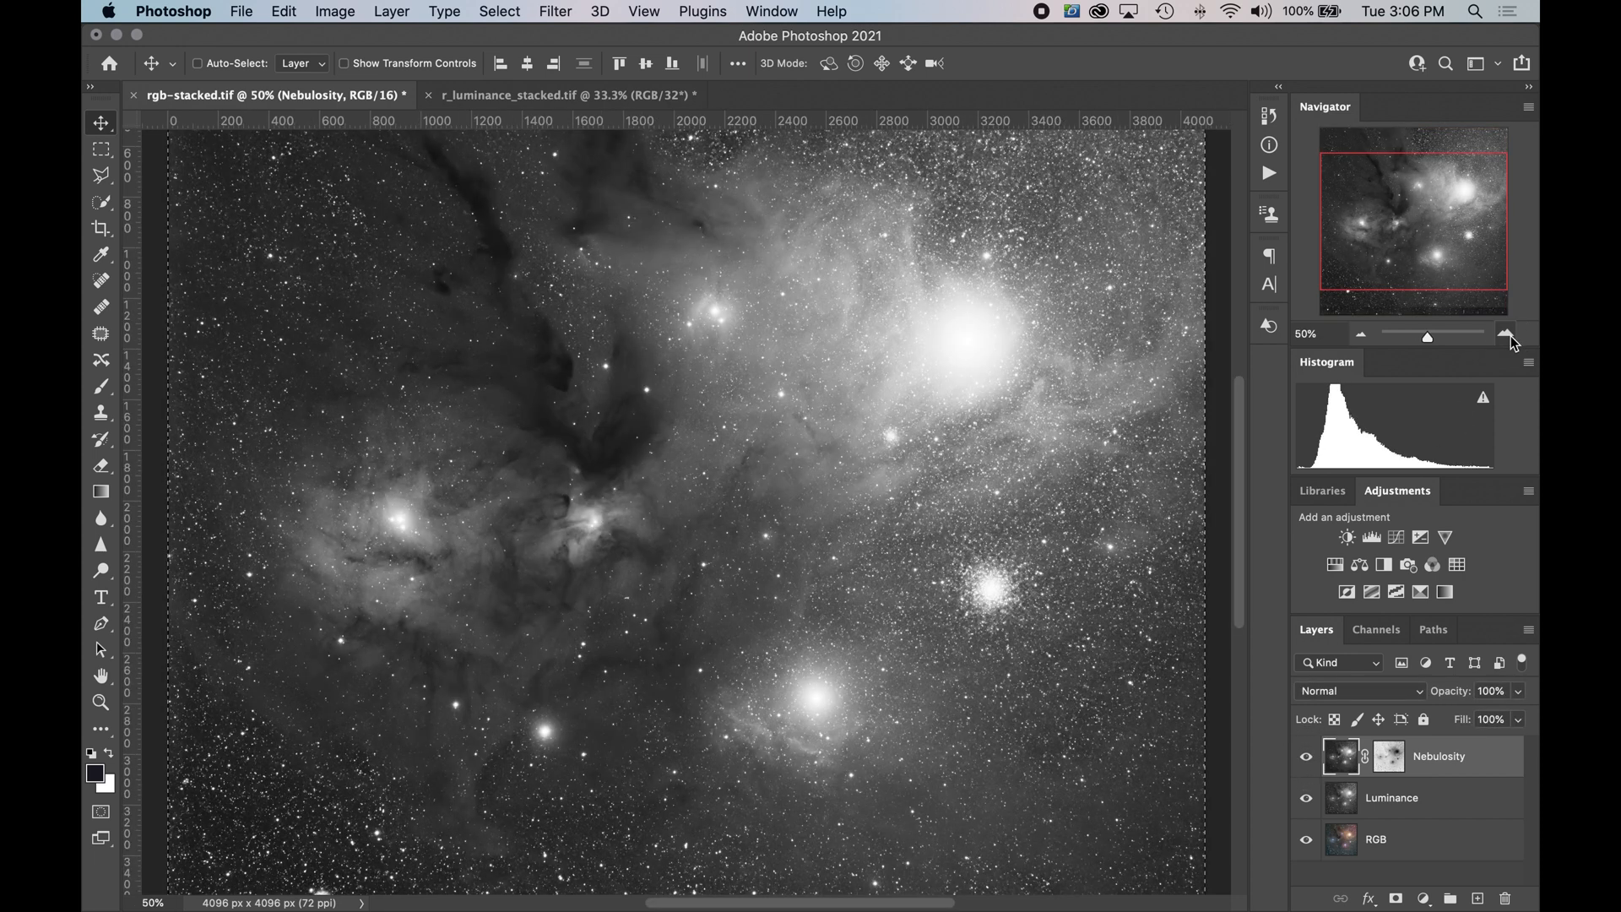
click(1512, 336)
click(1511, 336)
drag(1392, 246, 1358, 251)
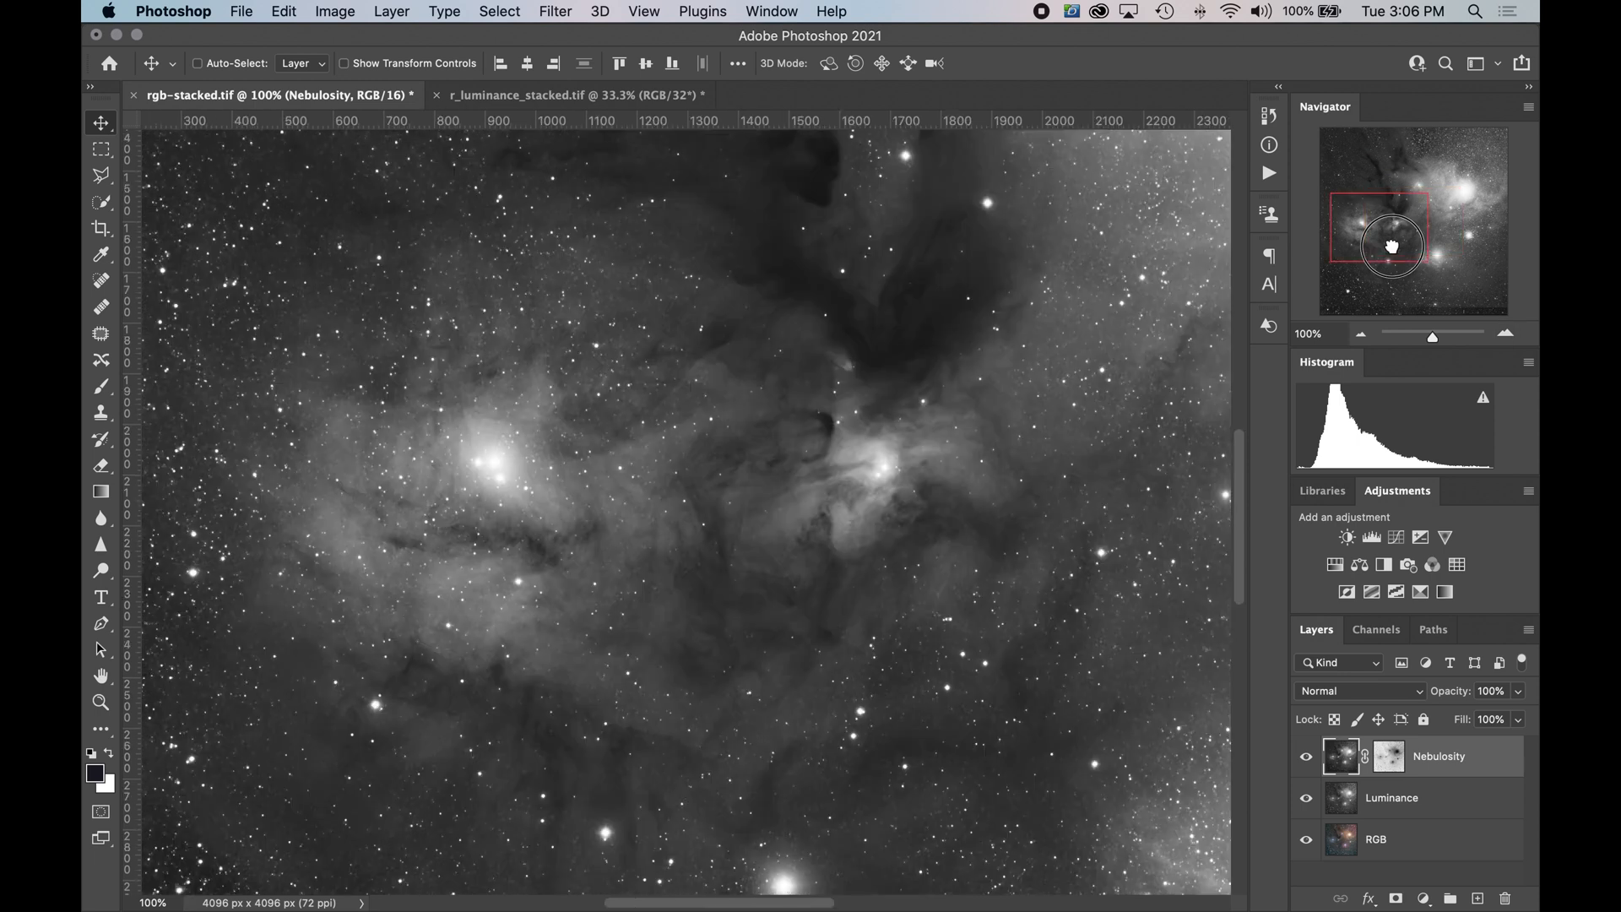
click(1308, 763)
click(1309, 762)
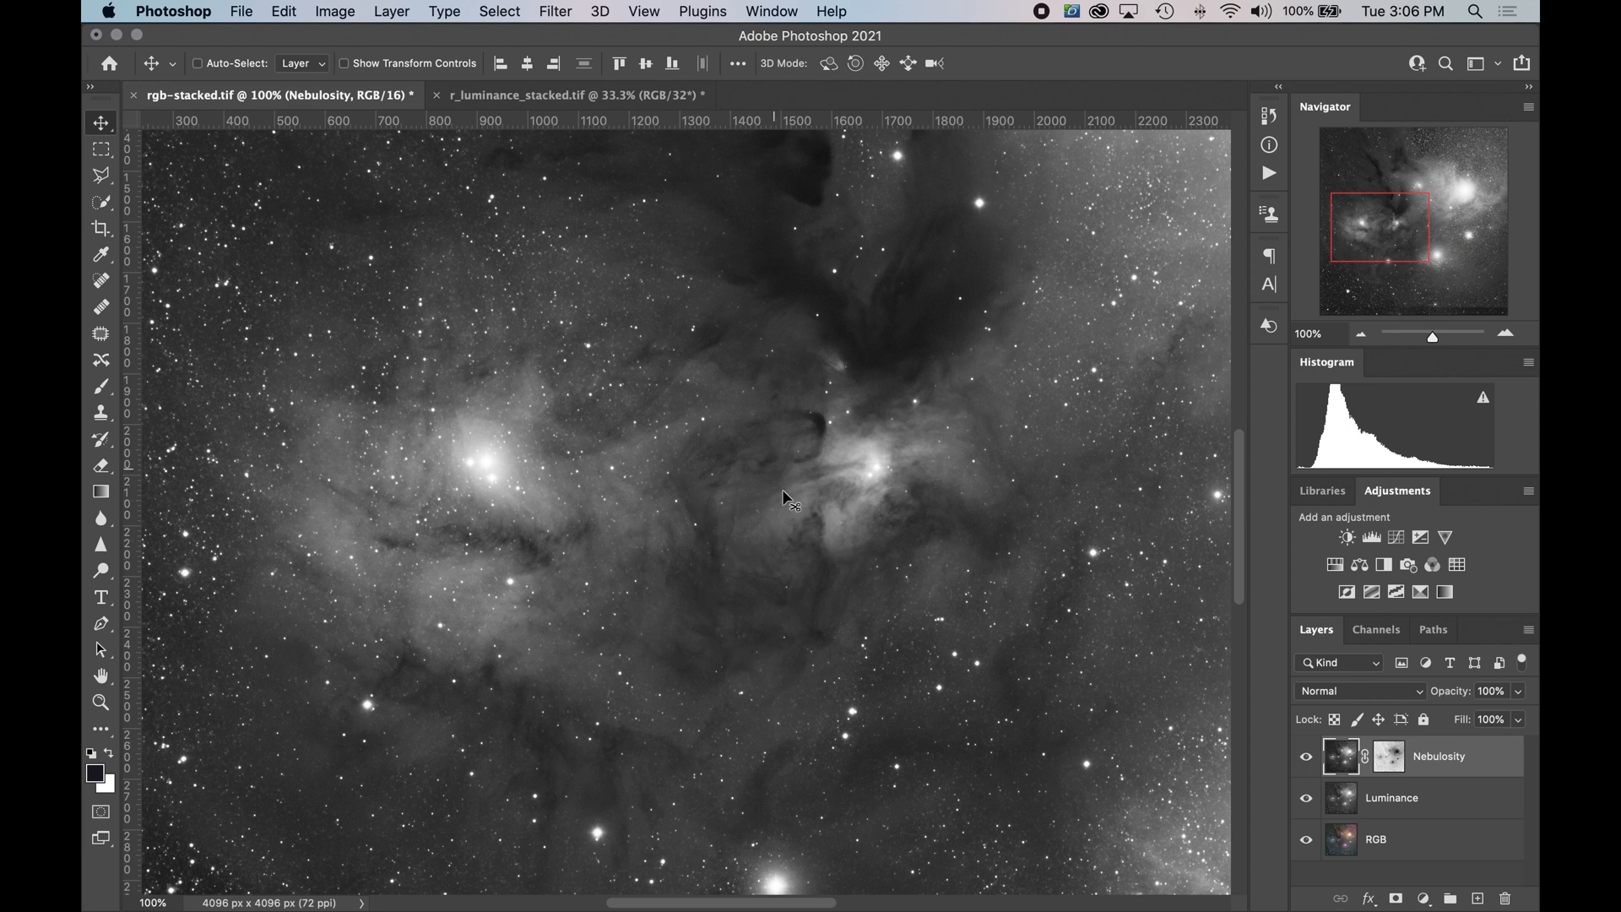
drag(1379, 236, 1410, 242)
click(1308, 759)
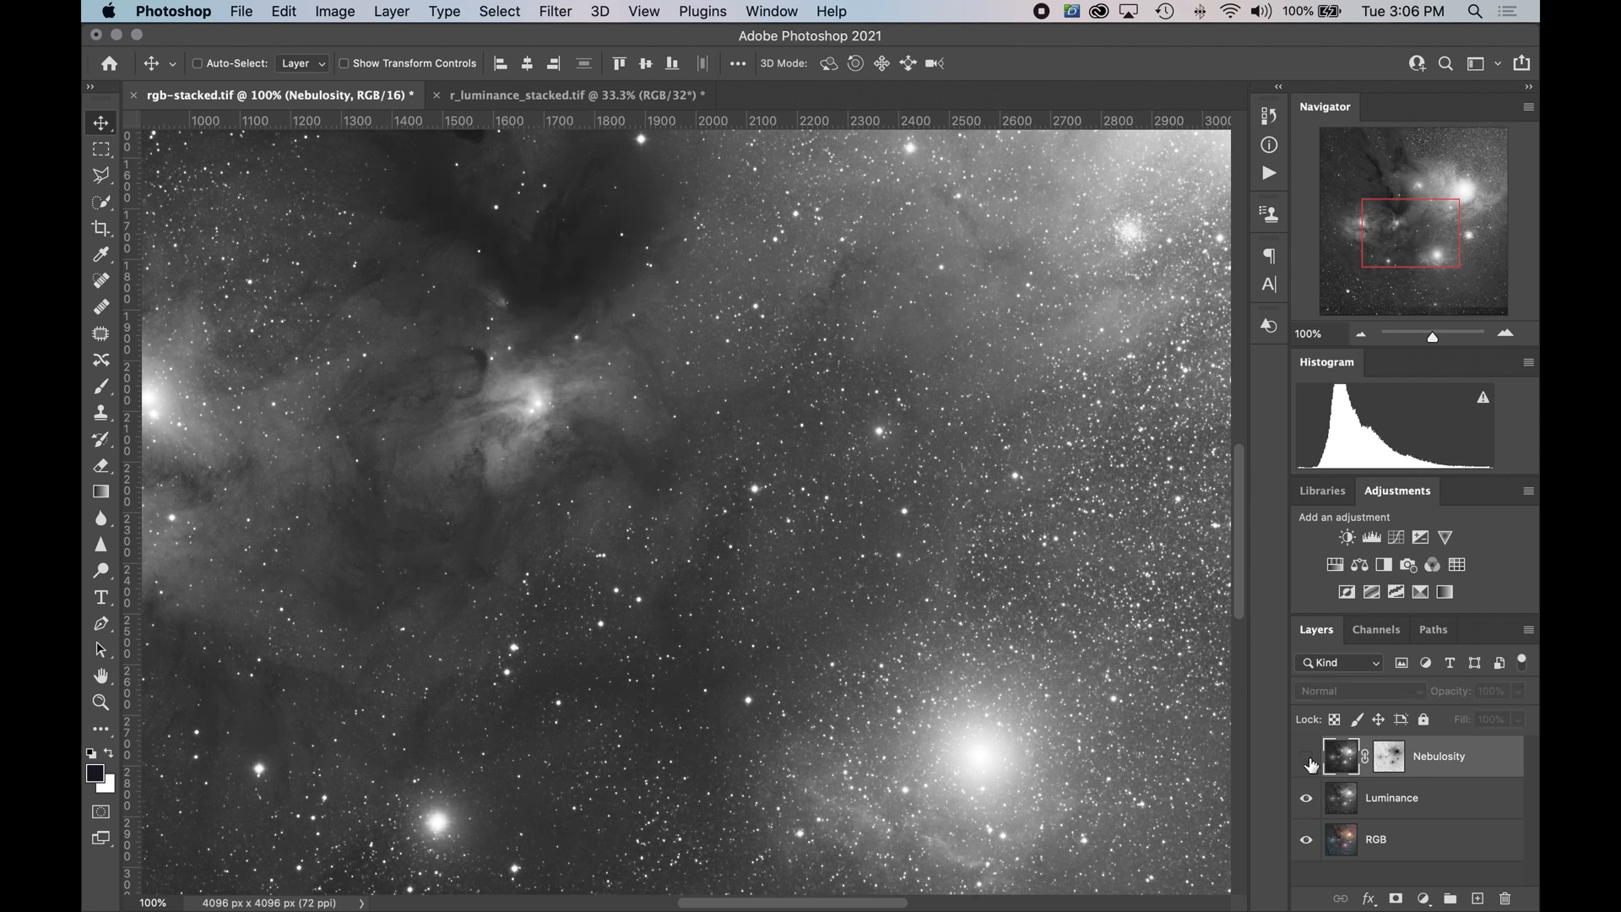
click(1307, 760)
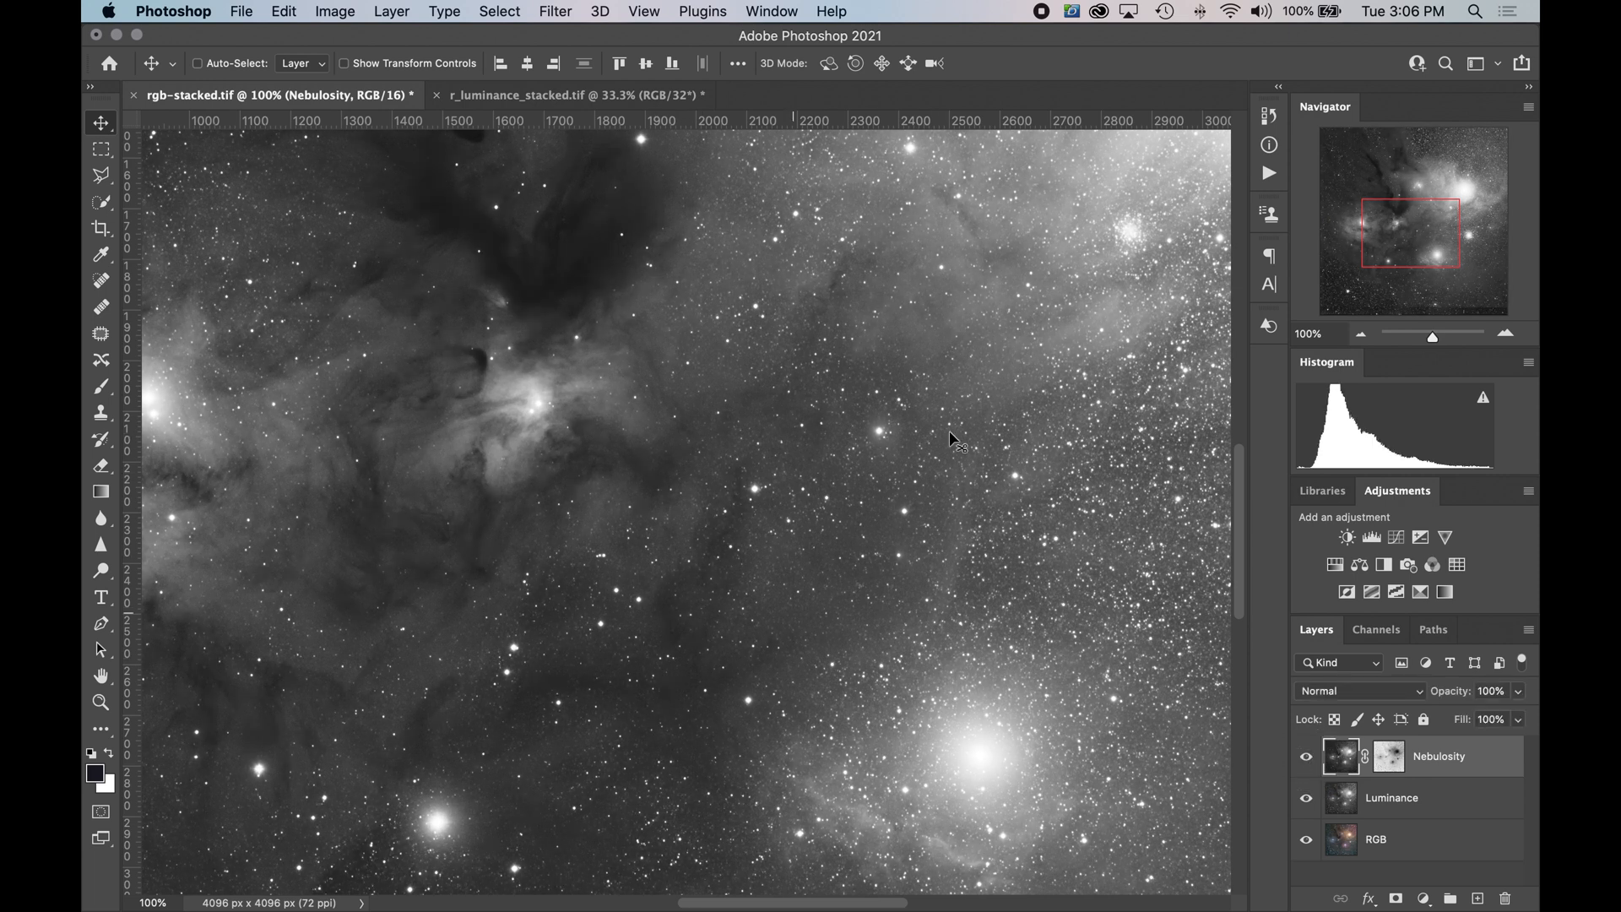
drag(1406, 239, 1489, 231)
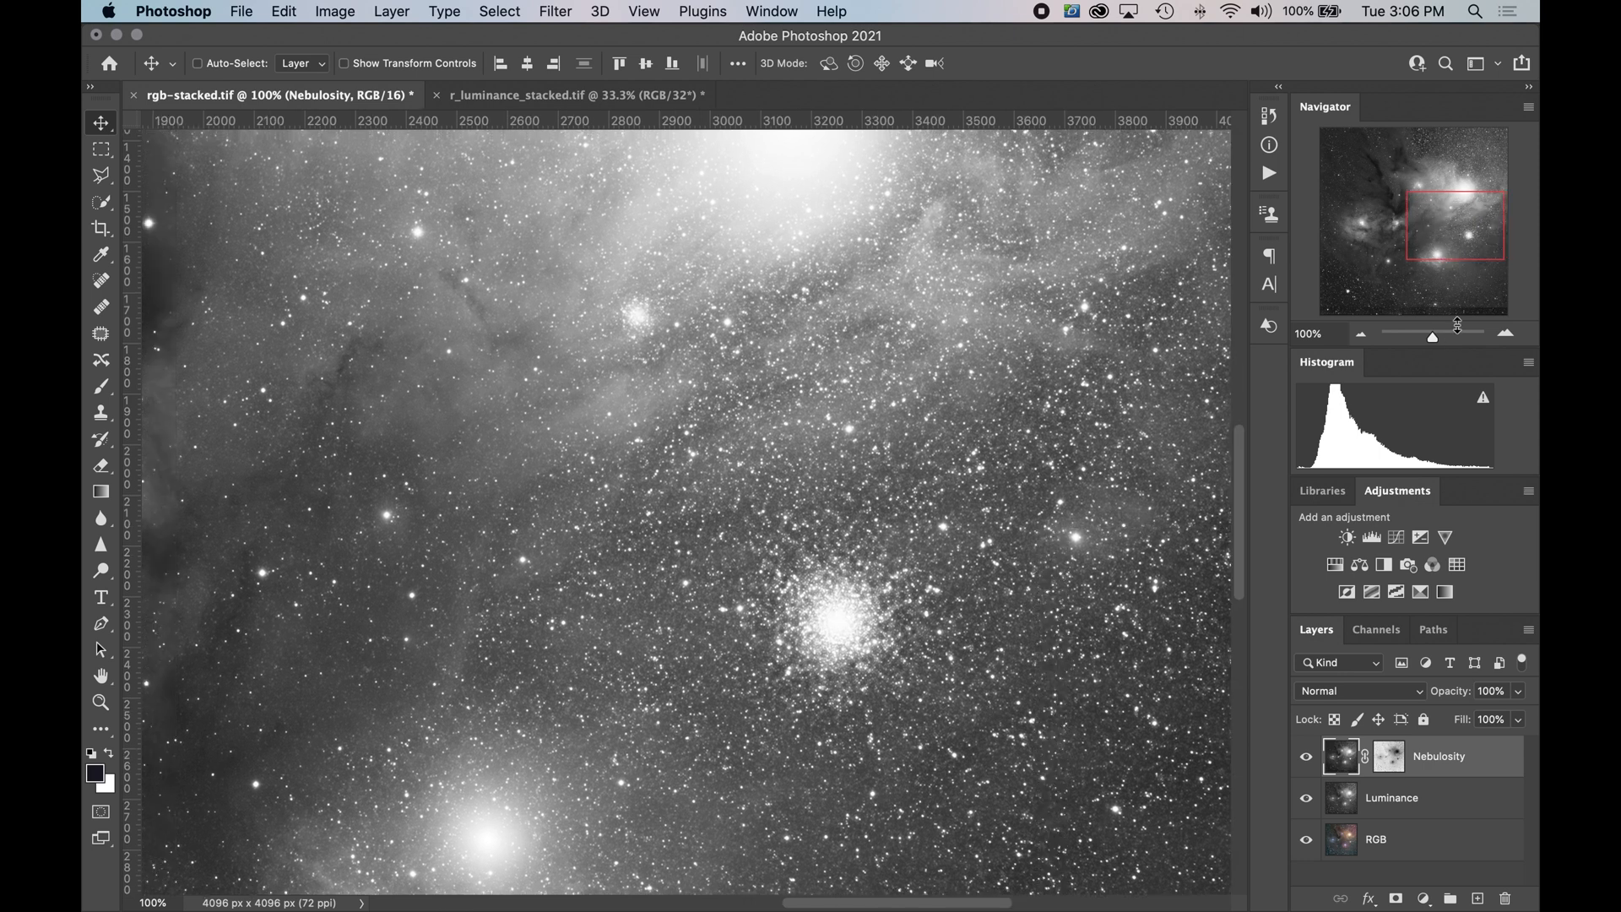
click(1364, 335)
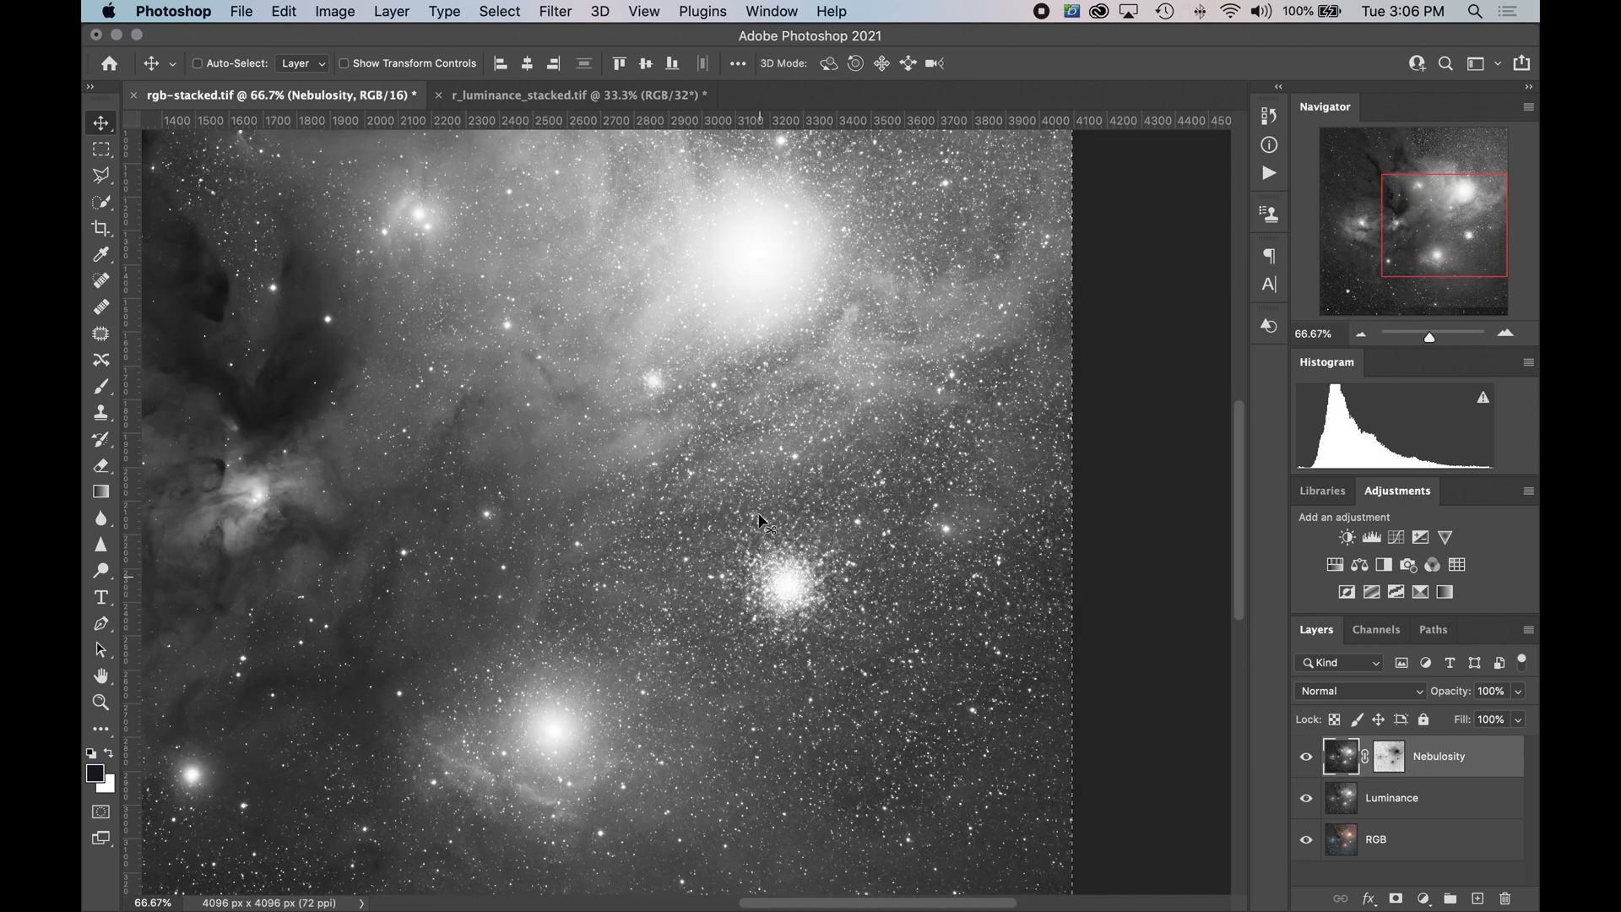
drag(1421, 254, 1380, 217)
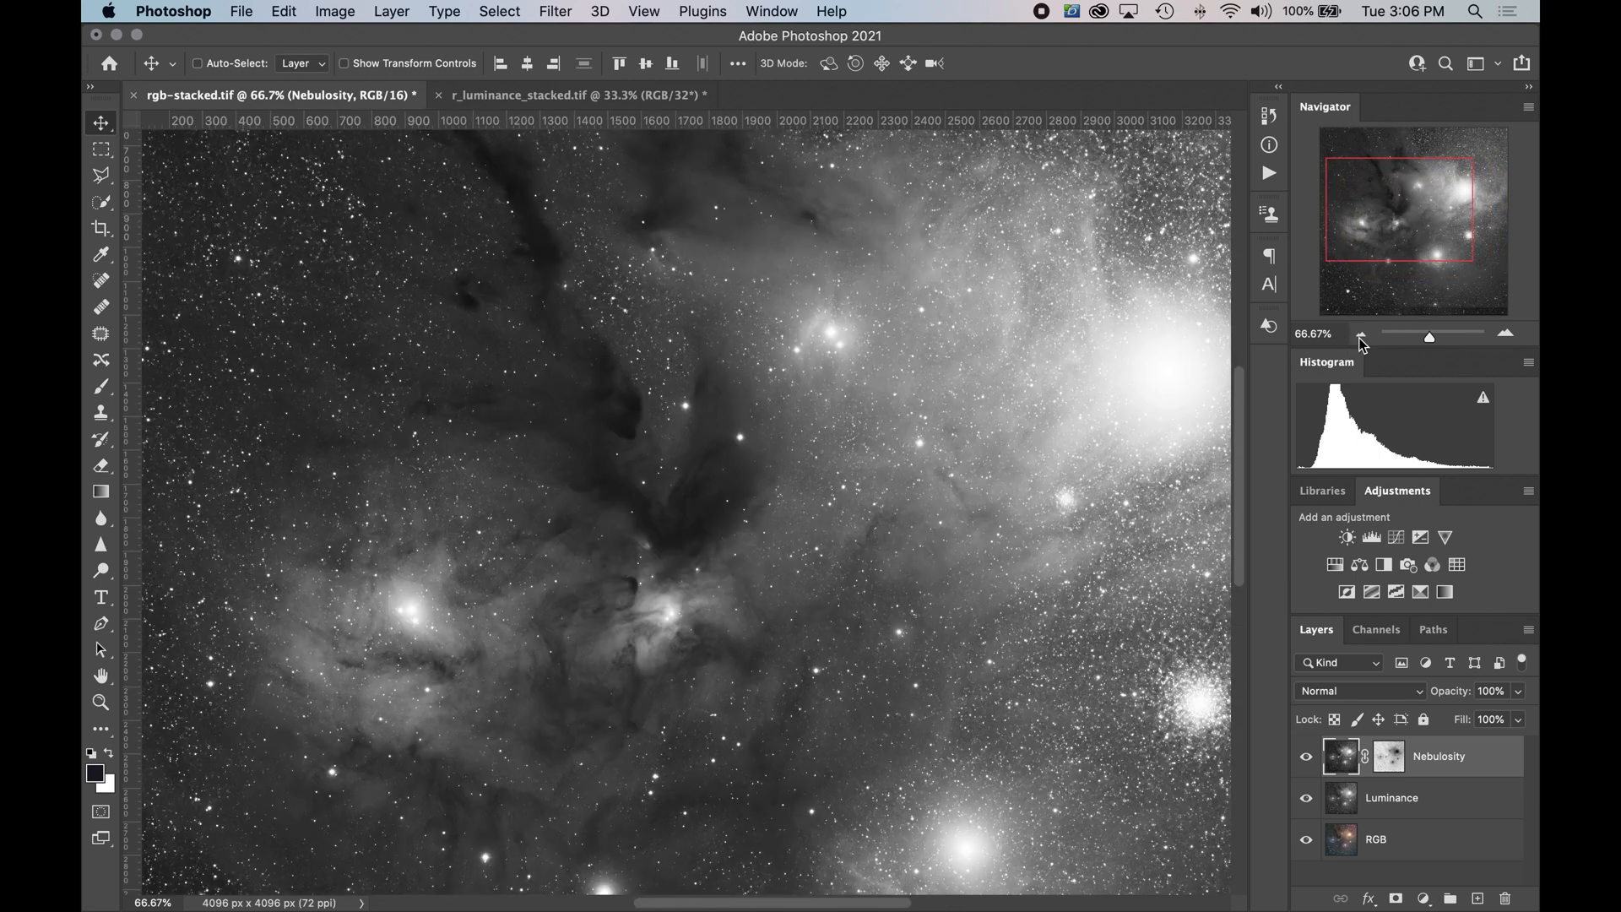
click(1359, 337)
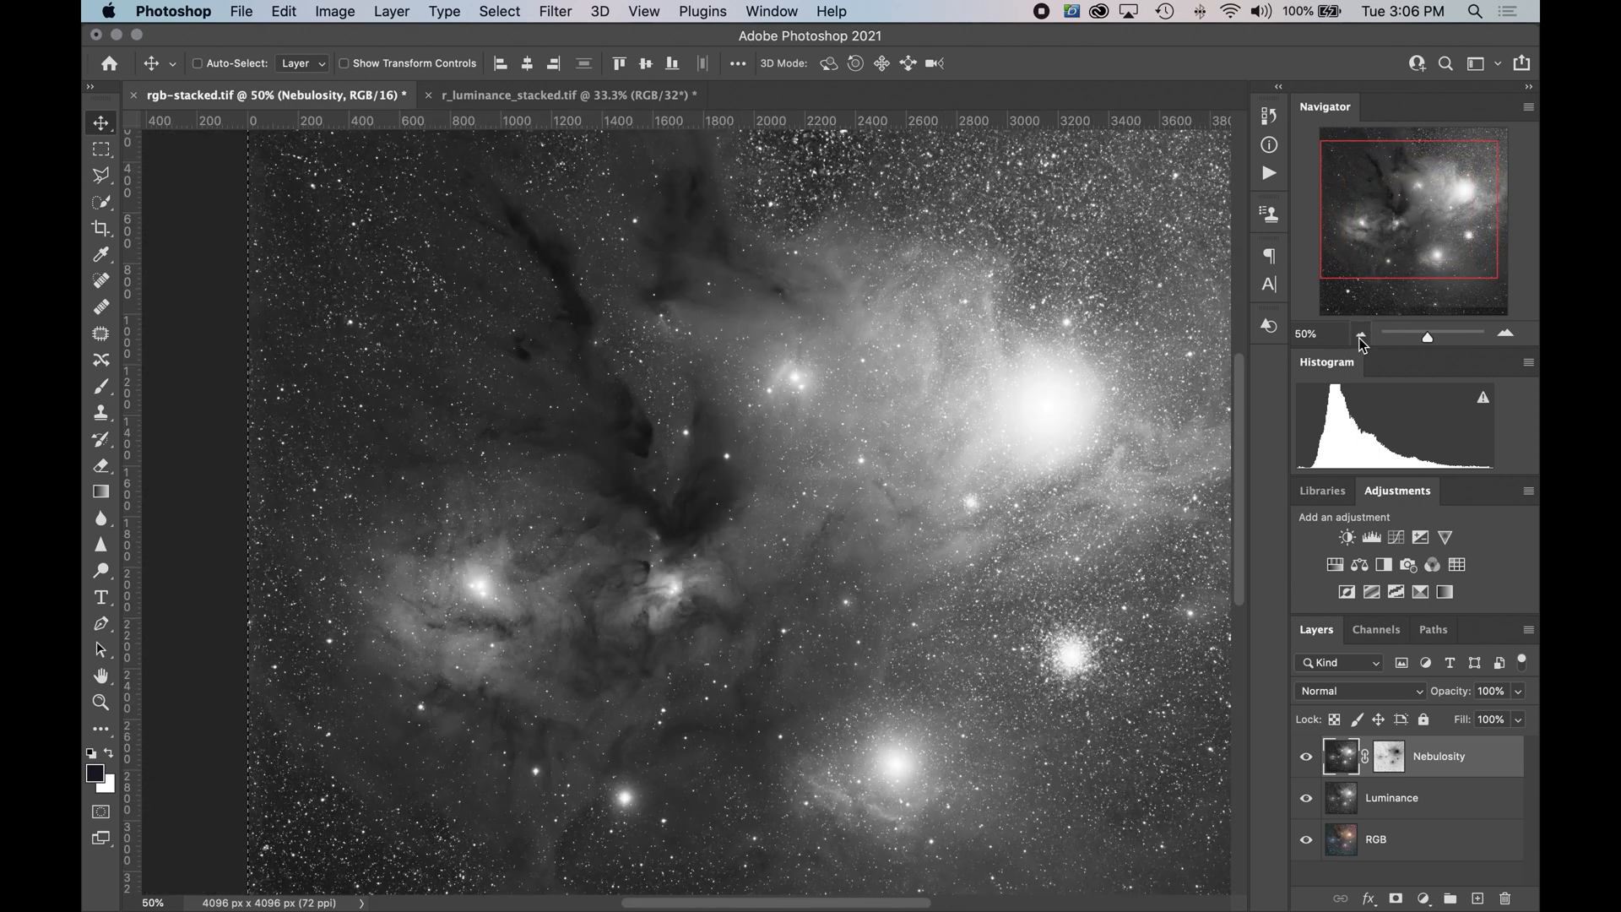
click(1359, 337)
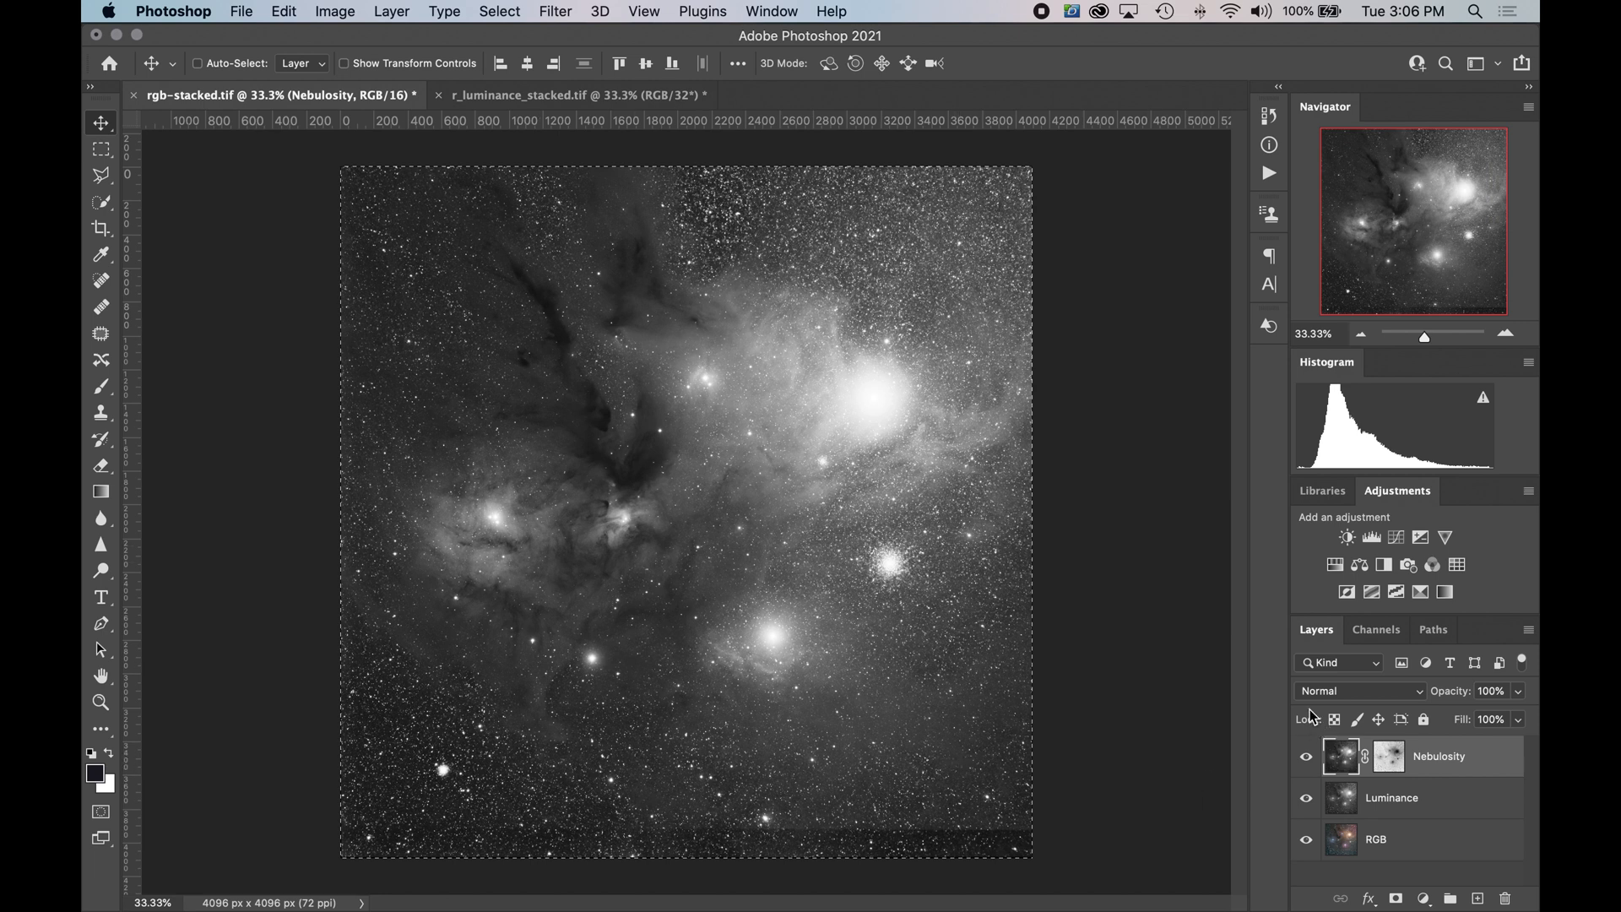
- Group the Luminance and Nebulosity layers together and name the group Luminance
click(1387, 809)
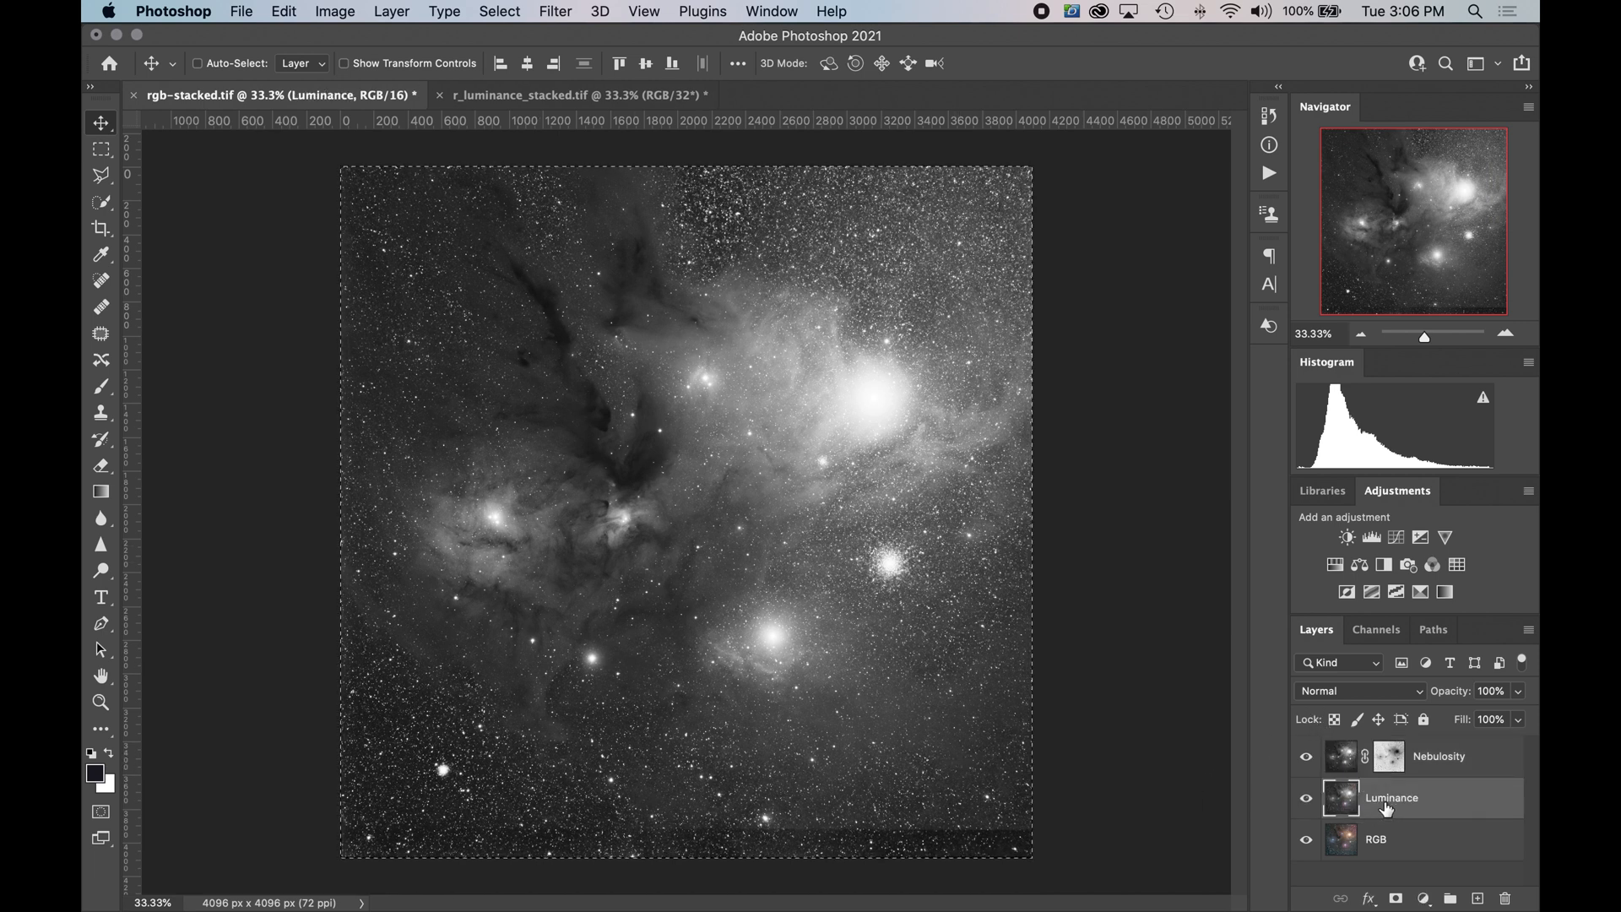
shift+click(1466, 761)
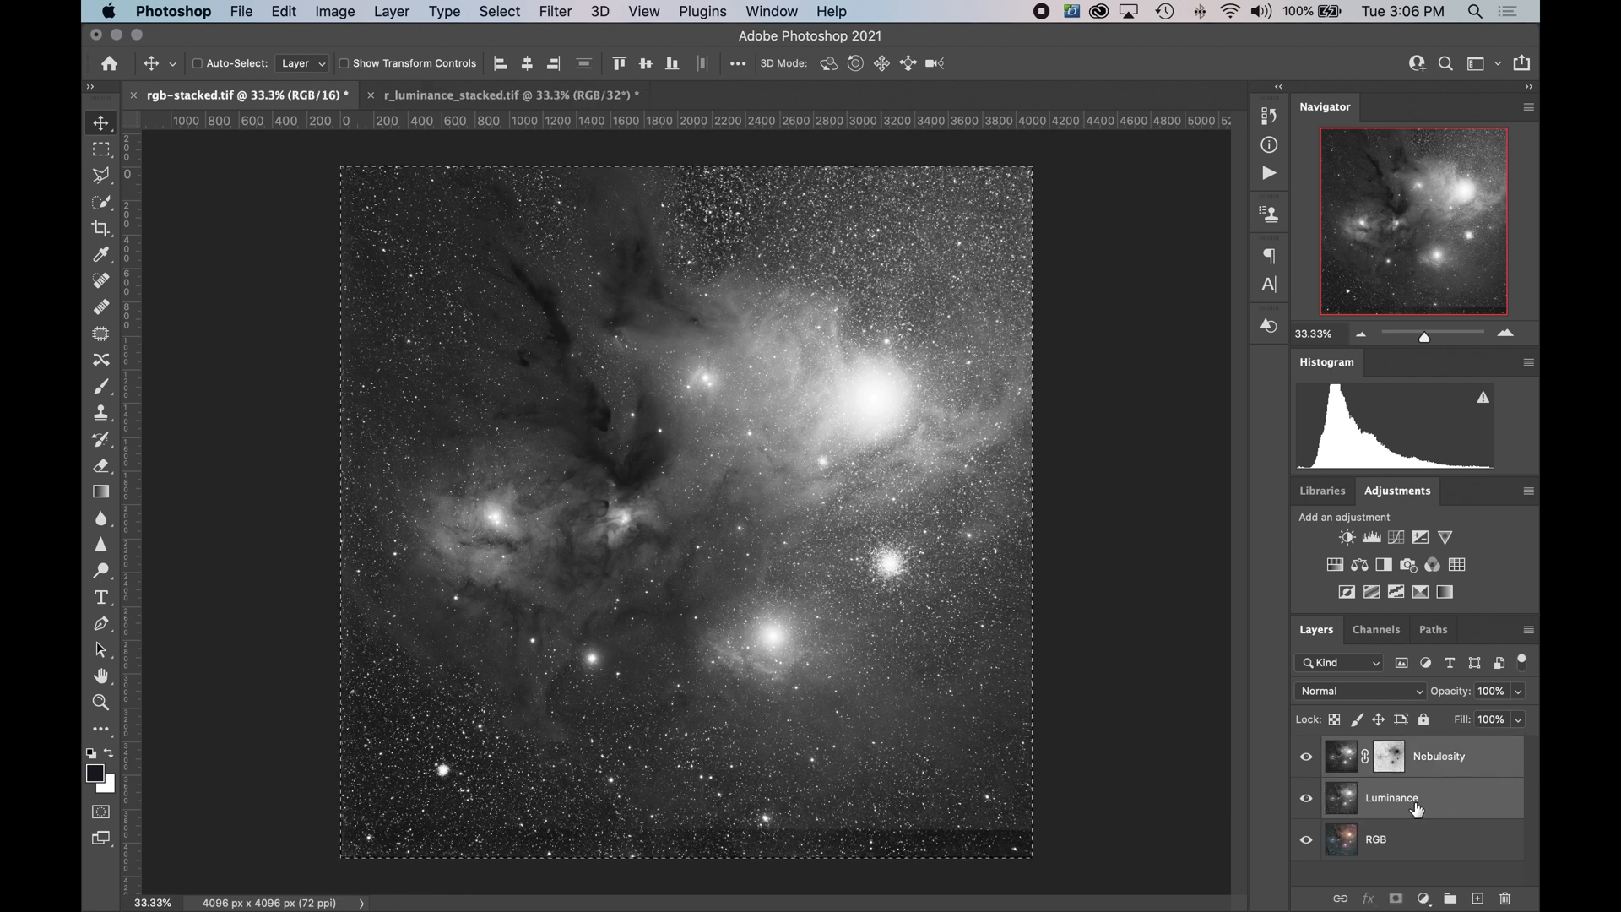
drag(1454, 816, 1454, 900)
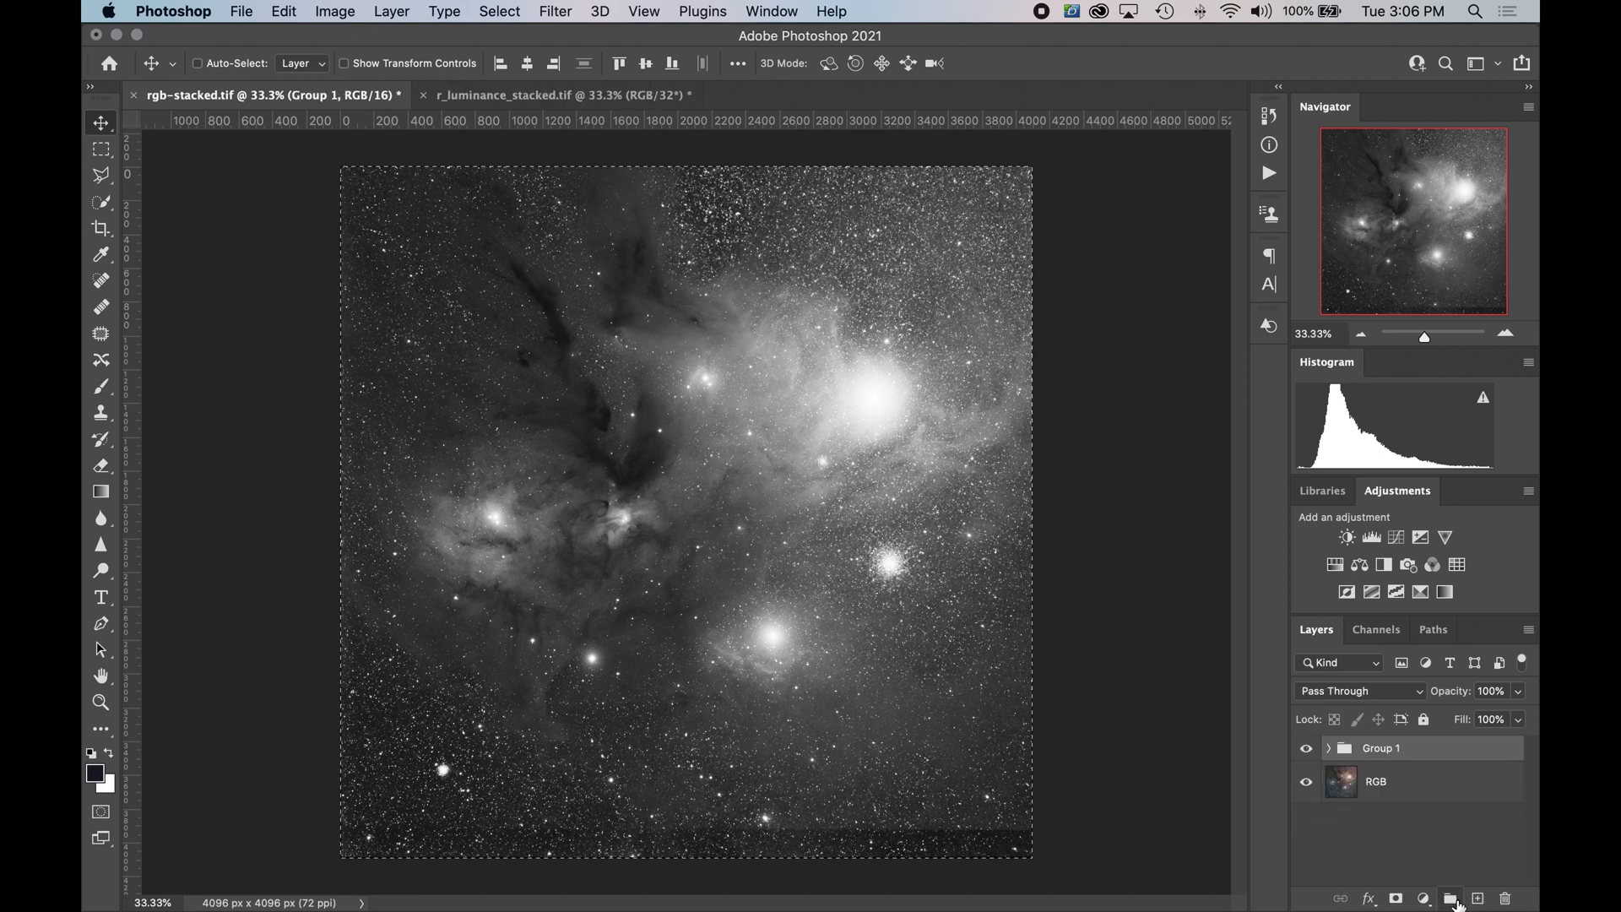
double_click(1395, 755)
text(Lun)
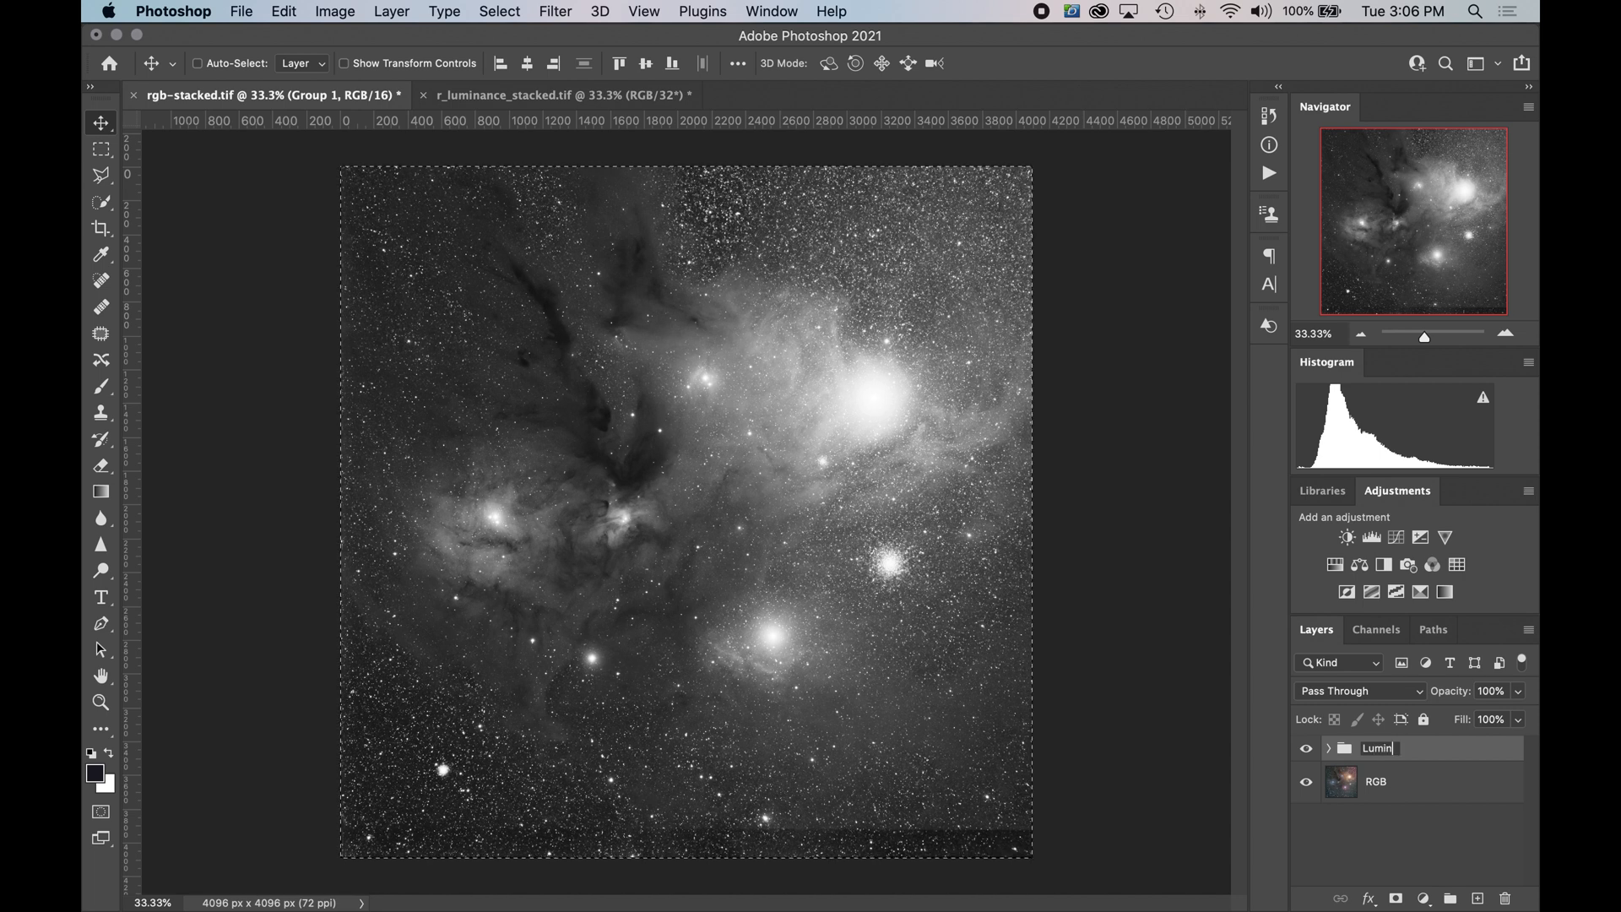
key(Return)
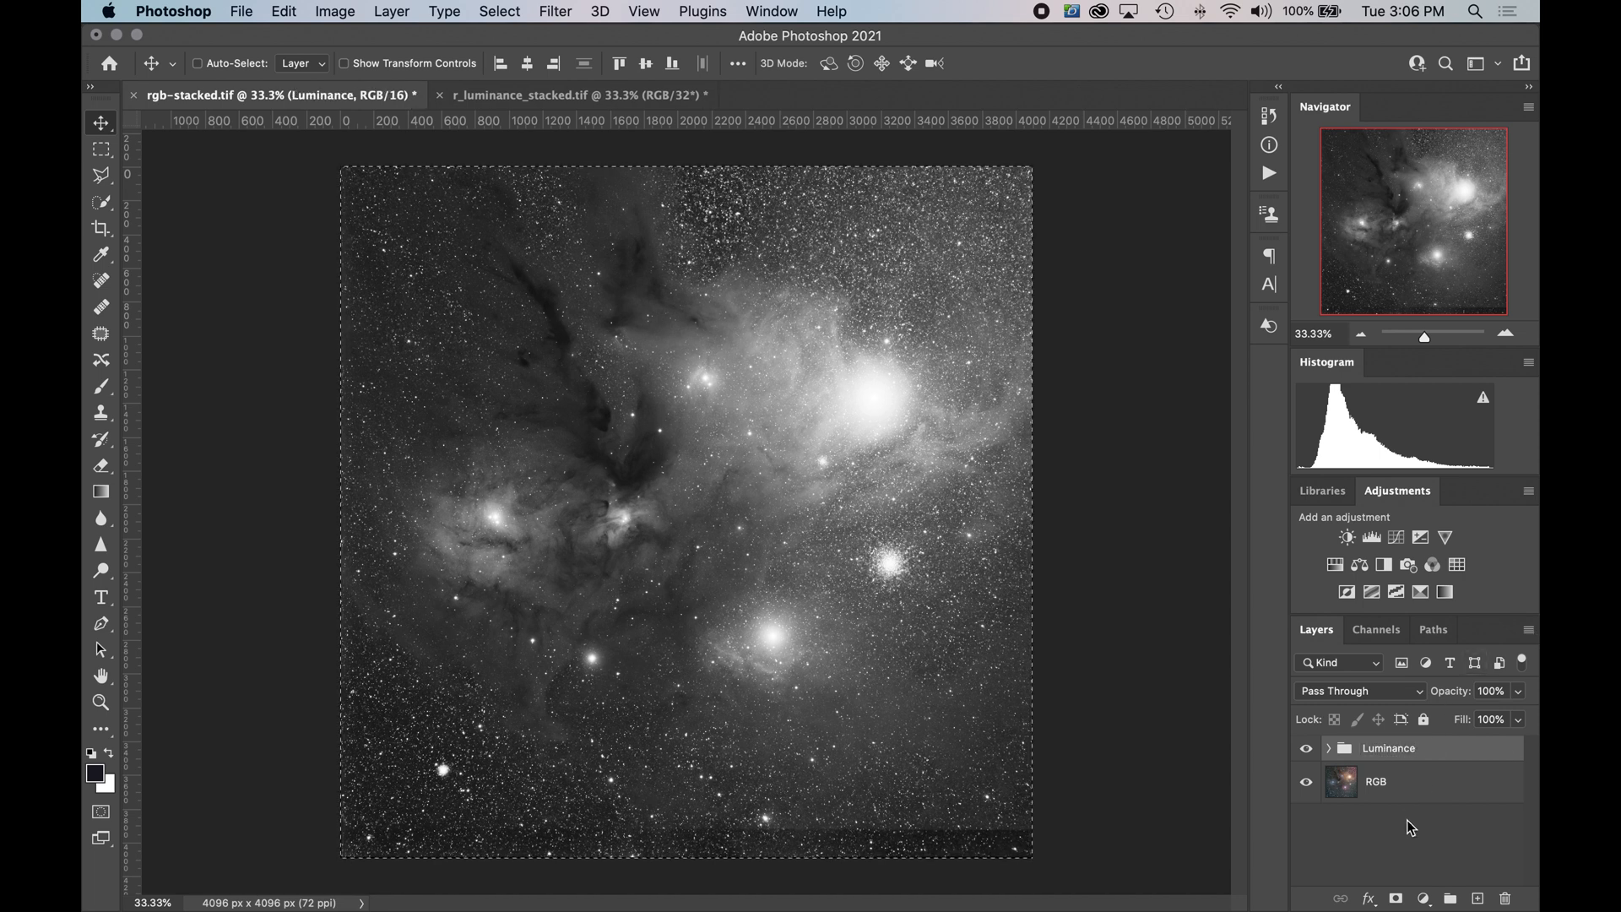
- Set the Luminance group's blend mode to Luminosity over the RGB layer
click(1419, 825)
click(1377, 785)
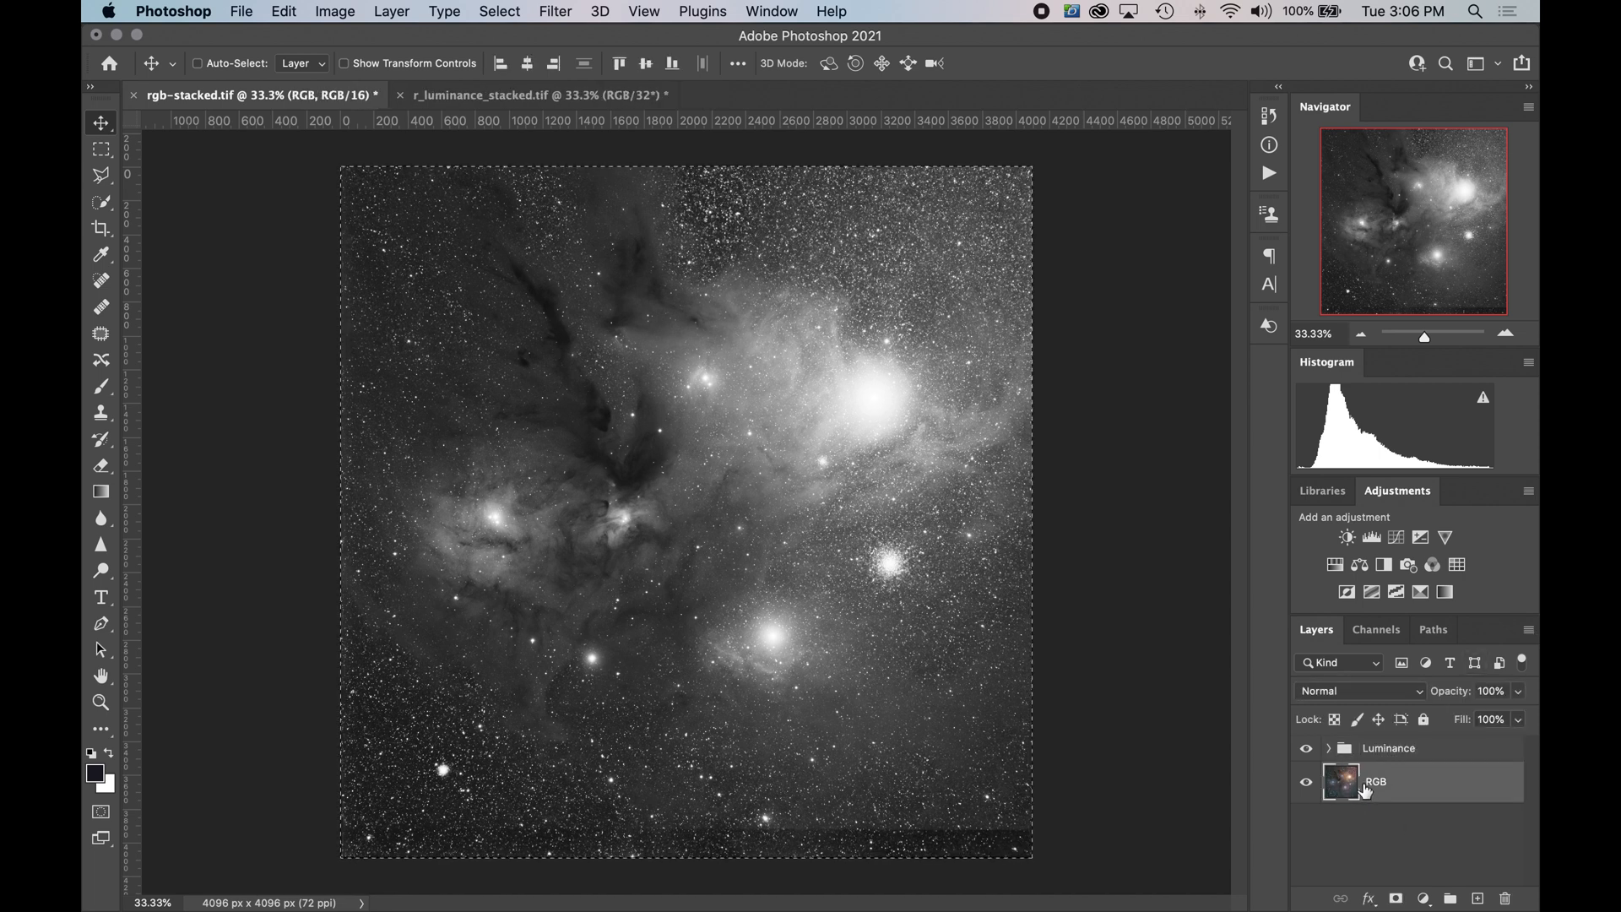
click(1403, 750)
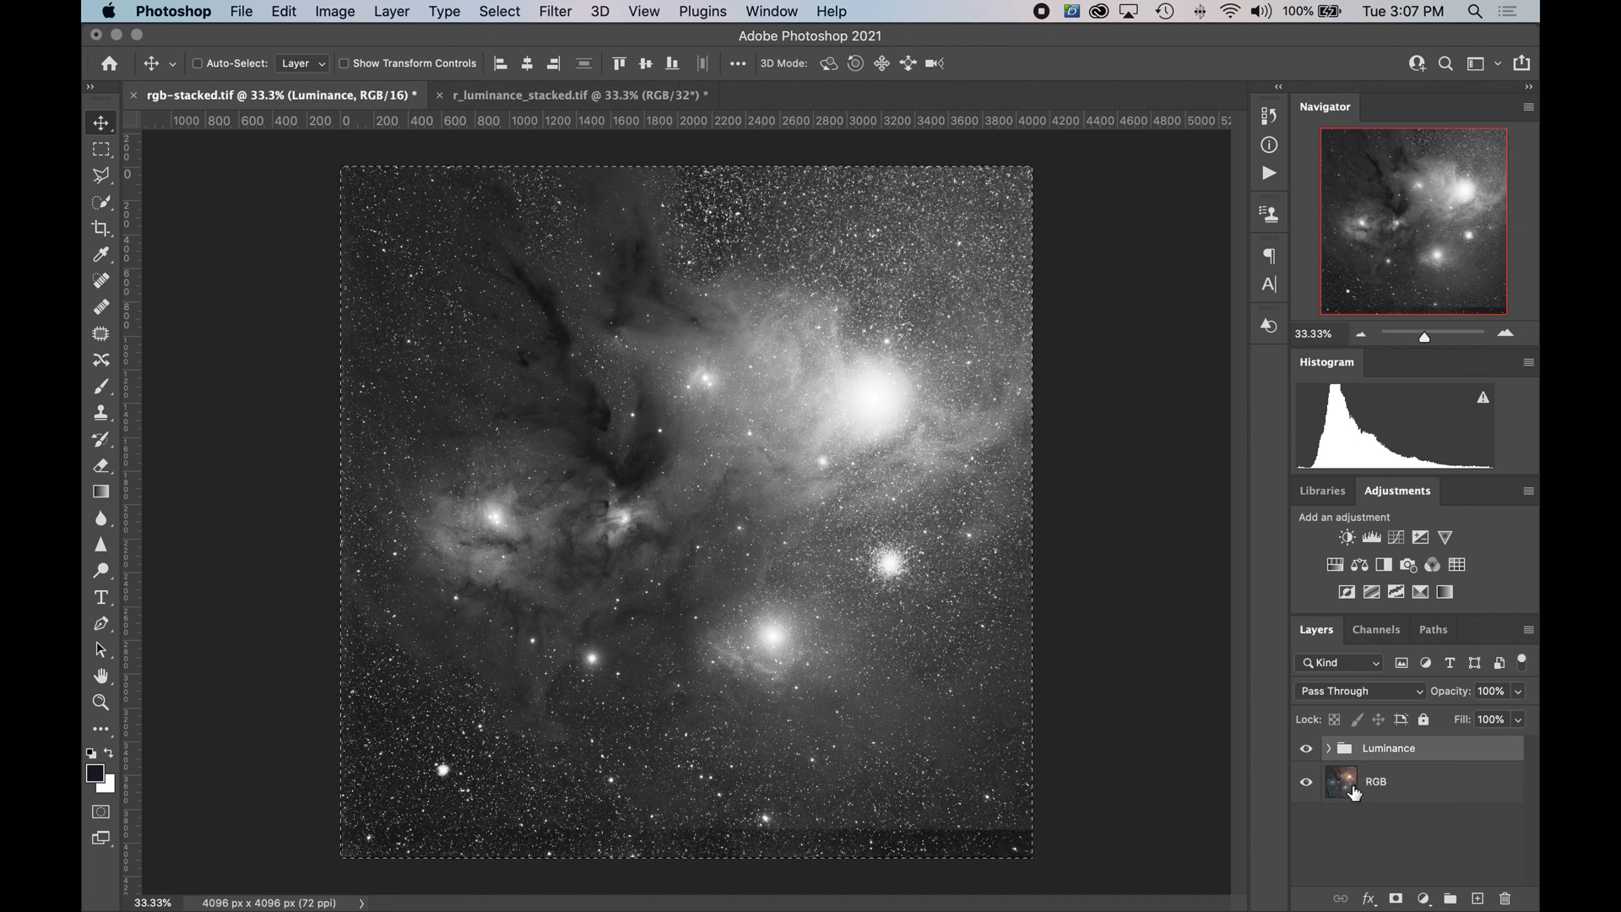
click(1403, 692)
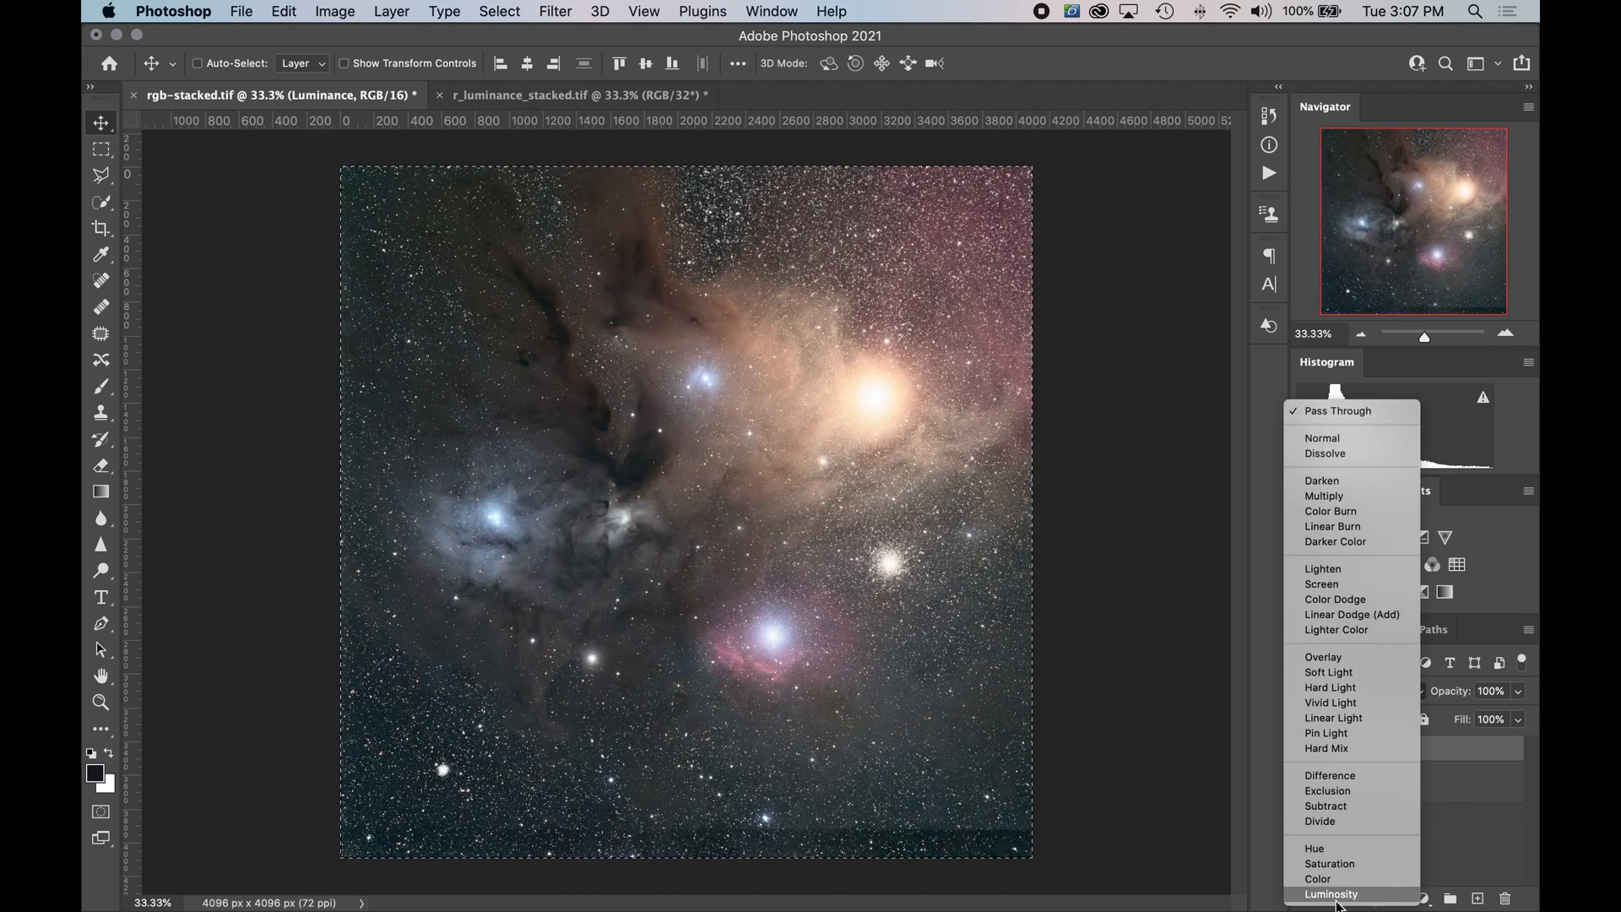
click(1338, 895)
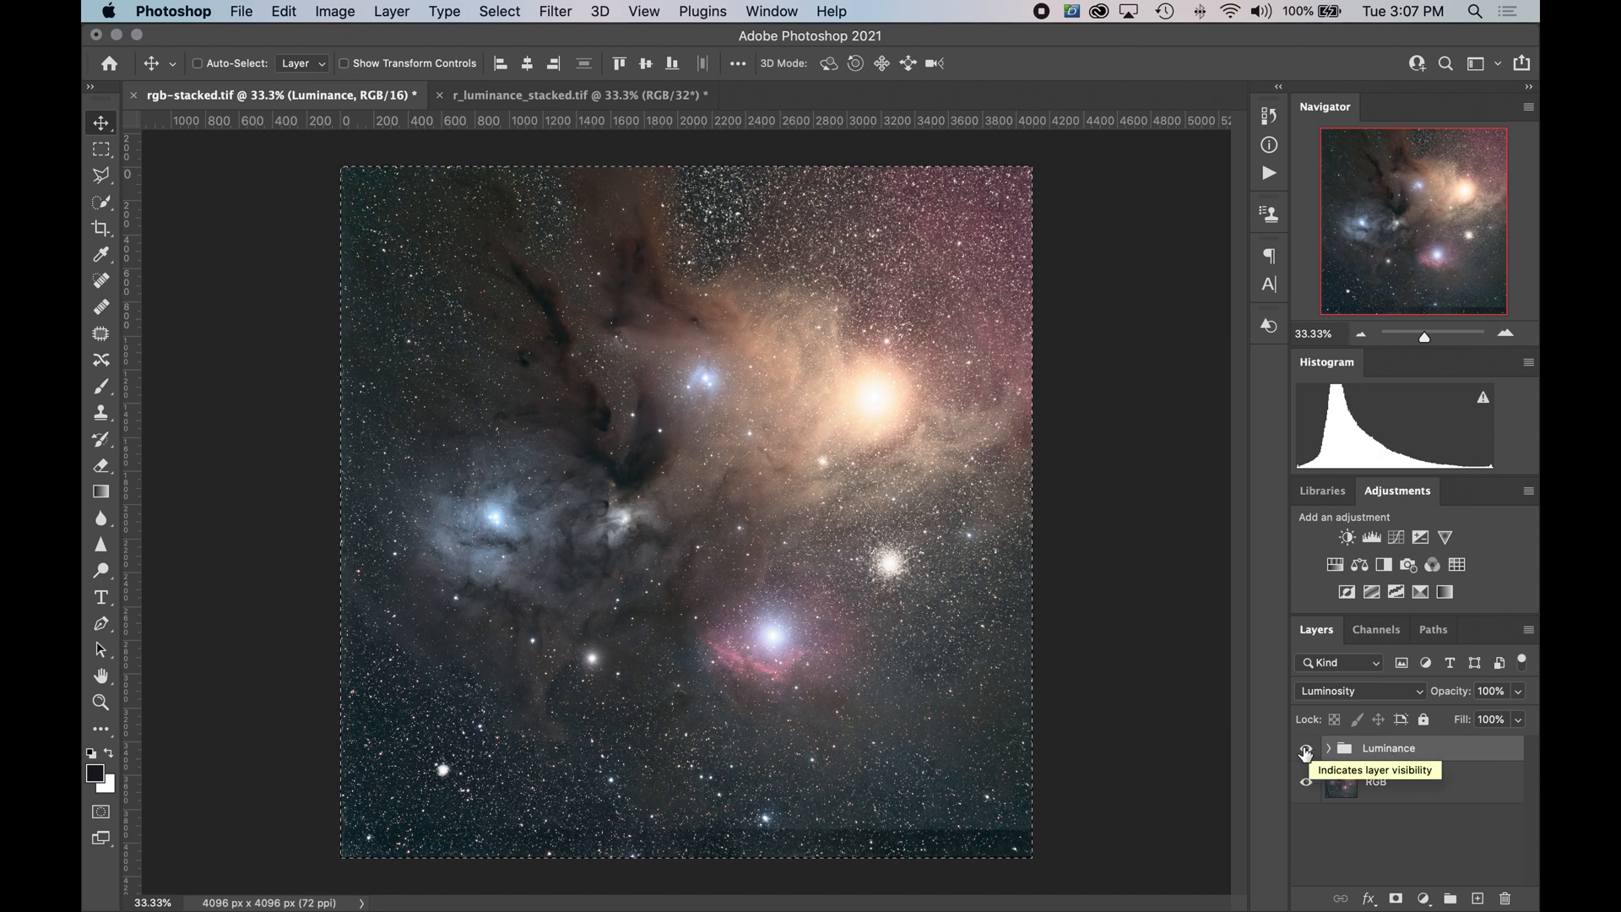
- Compare the color image with and without the Luminance group, then examine the combined result at closer range
click(1308, 750)
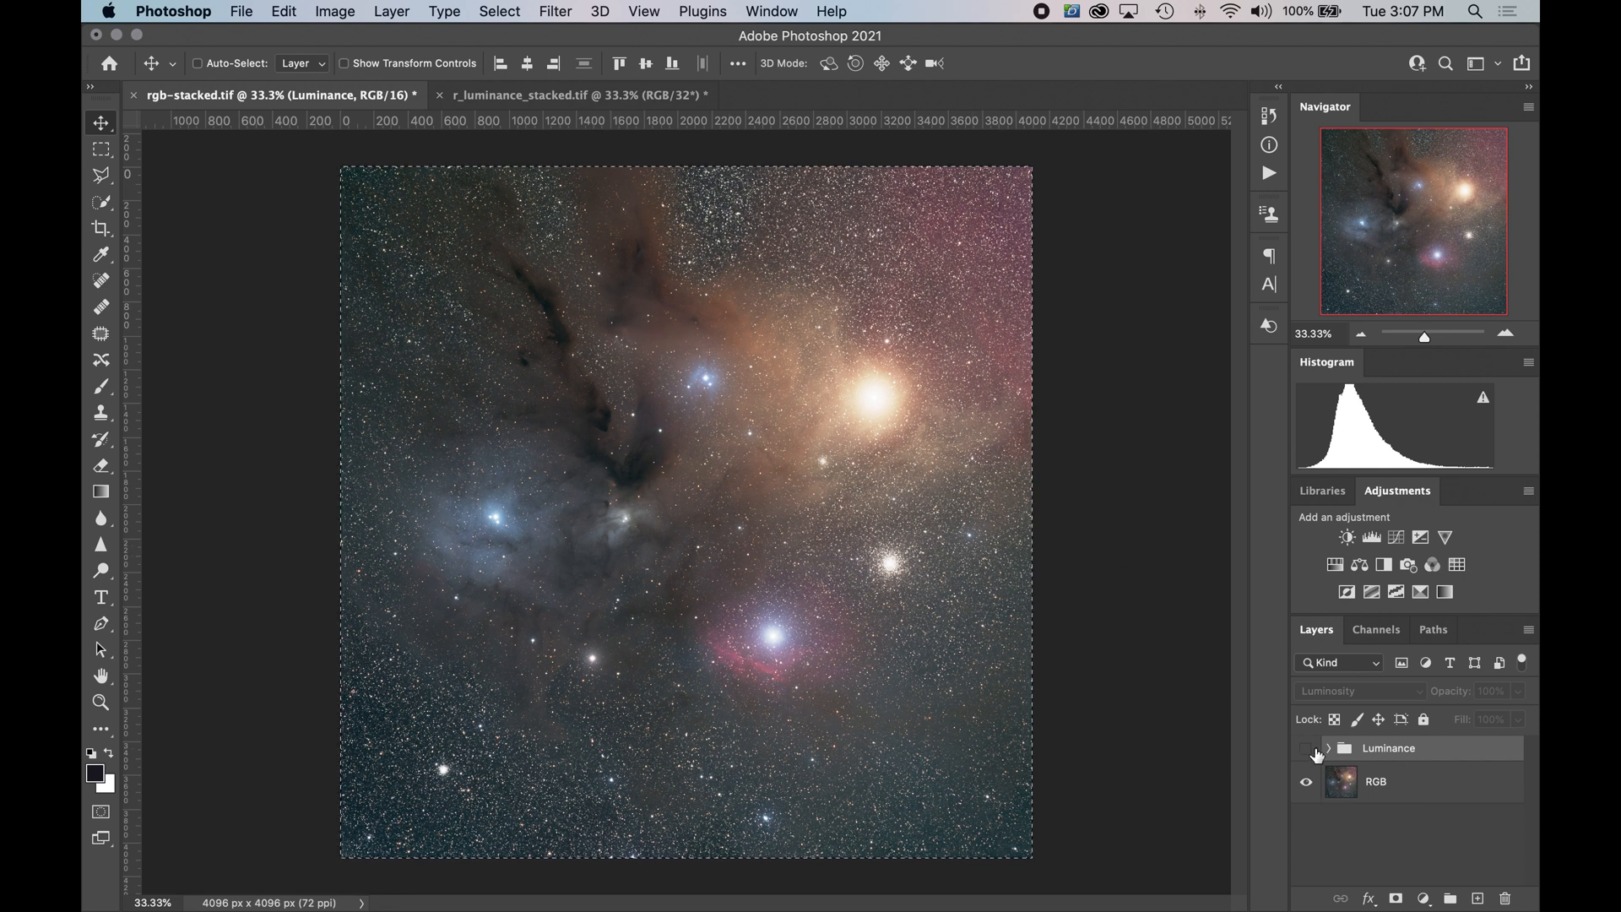
click(1308, 750)
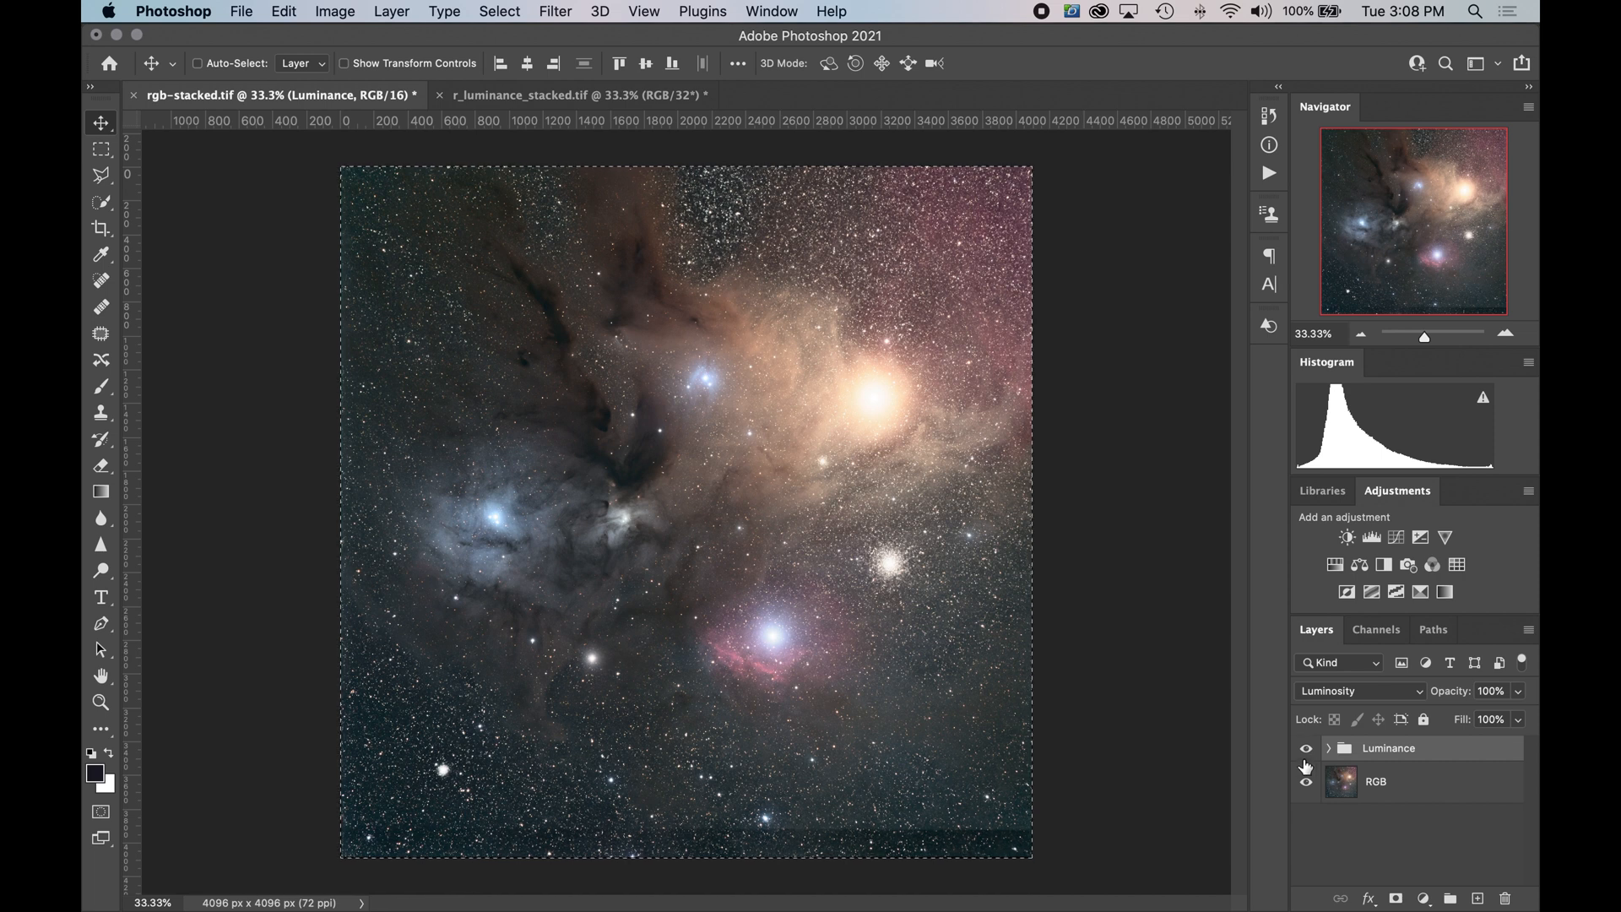
click(1305, 750)
click(1306, 750)
click(1305, 750)
click(1306, 750)
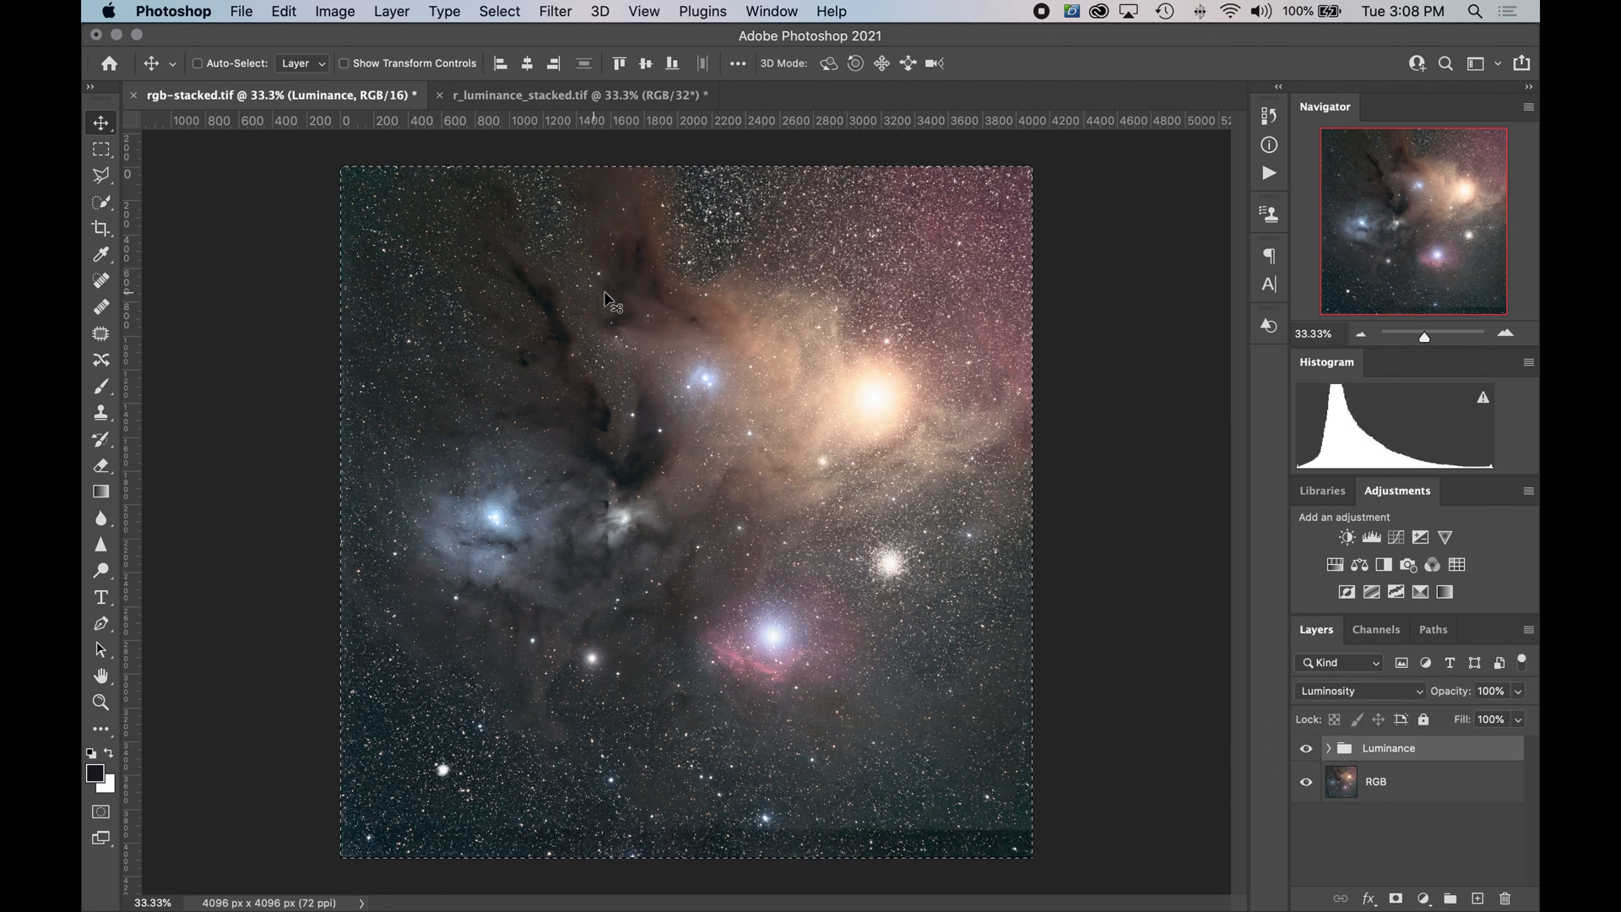
click(1507, 335)
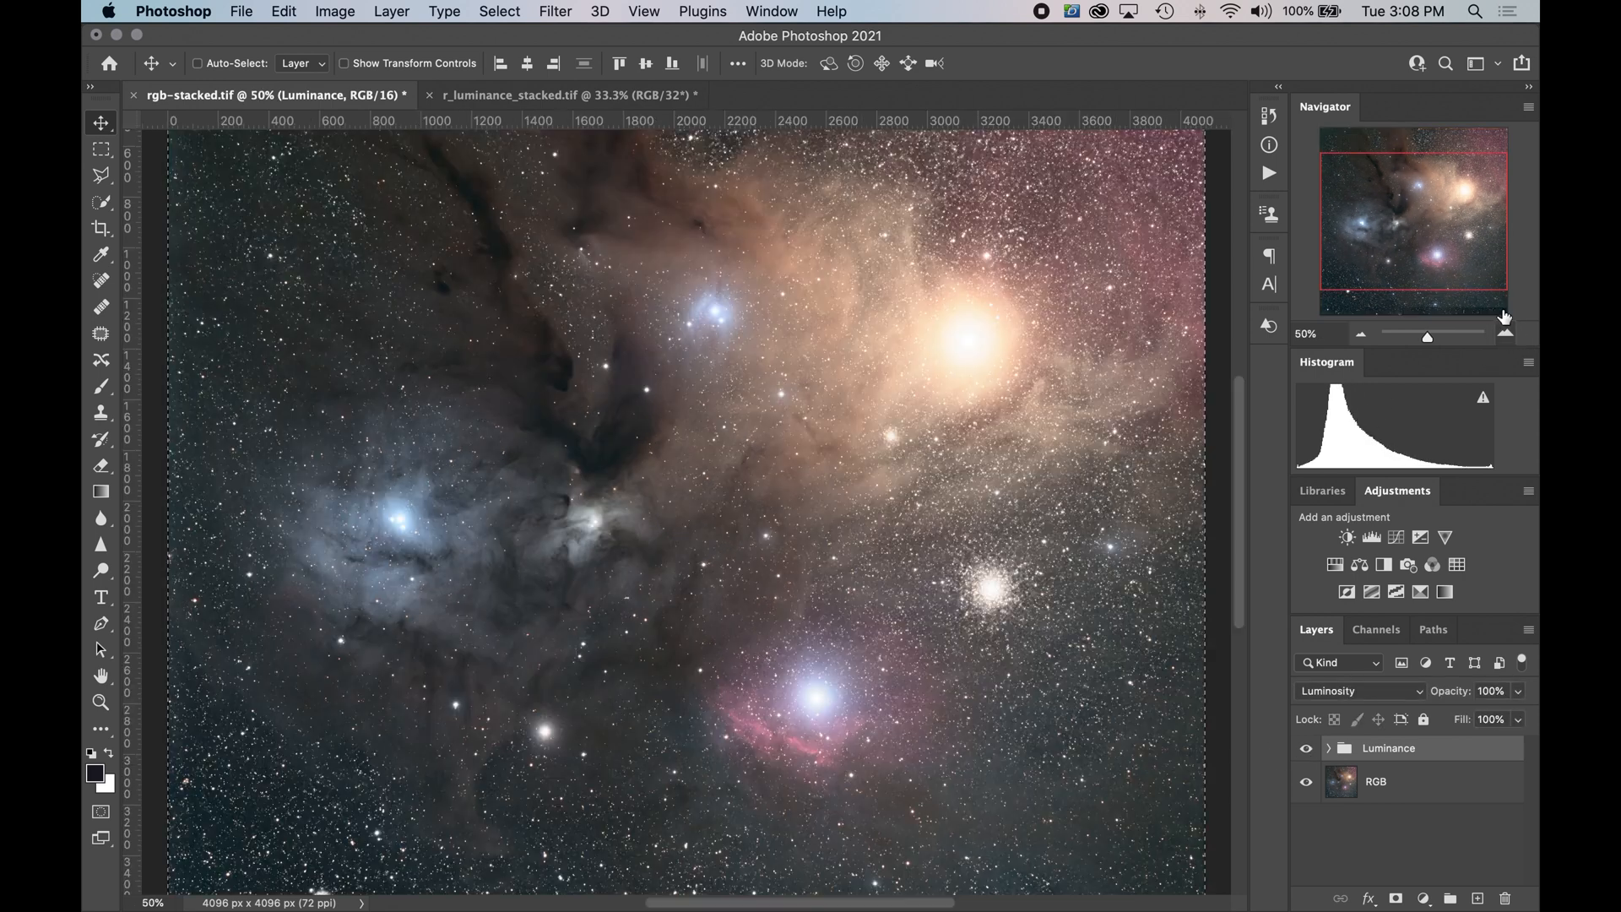
scroll(925, 471, up, 3)
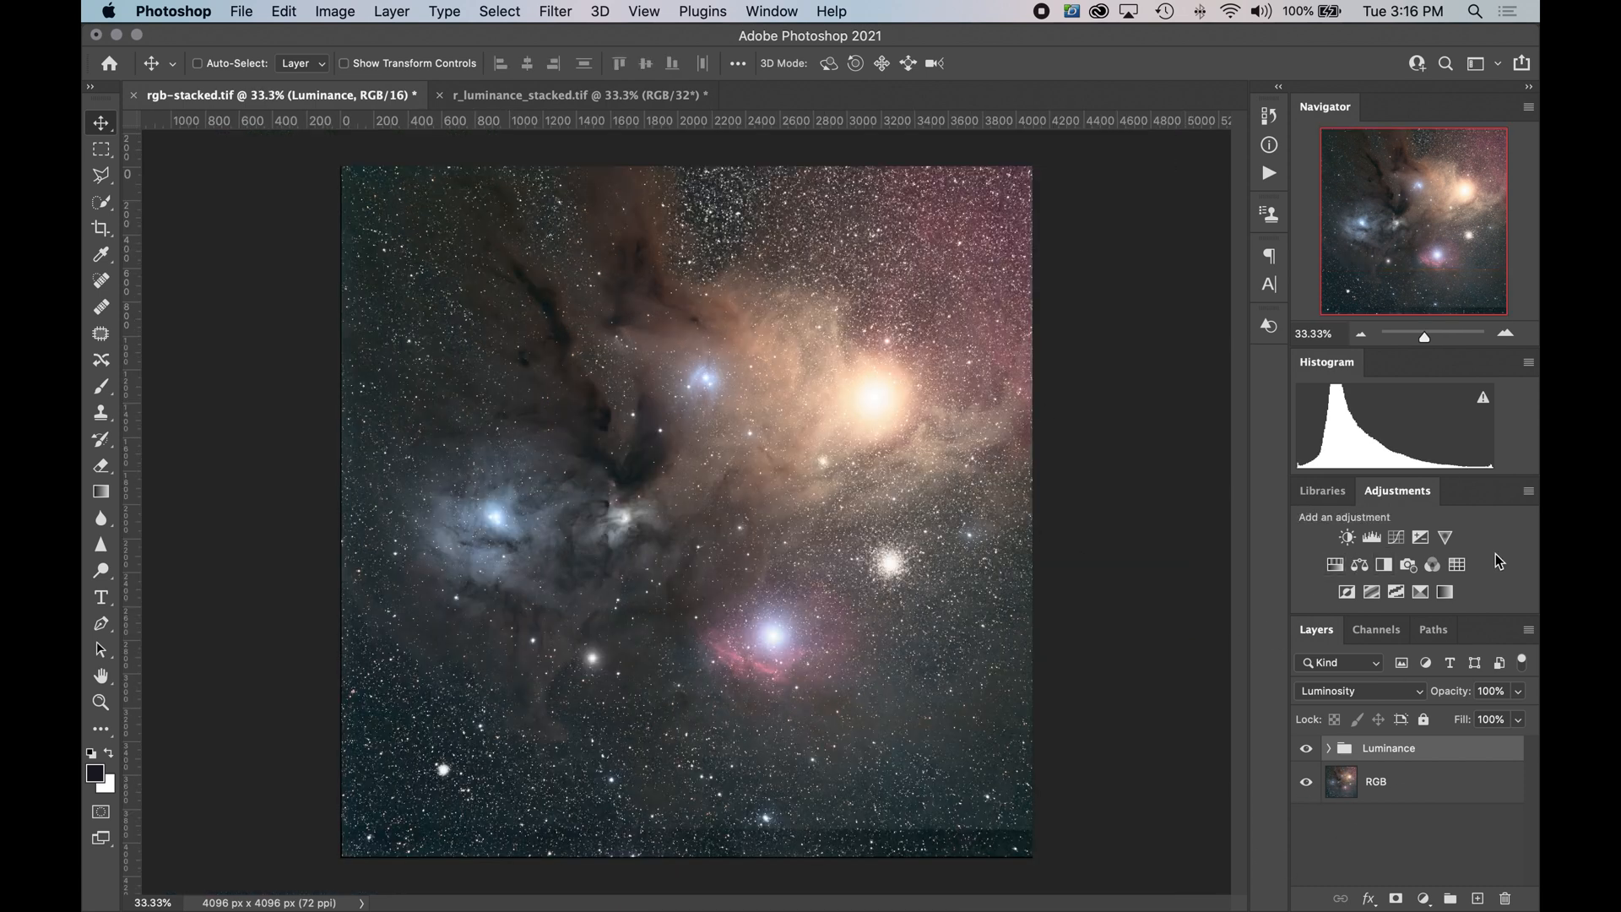
- Add a Vibrance adjustment layer above the Luminance group with vibrance +24 and saturation +13
click(1445, 537)
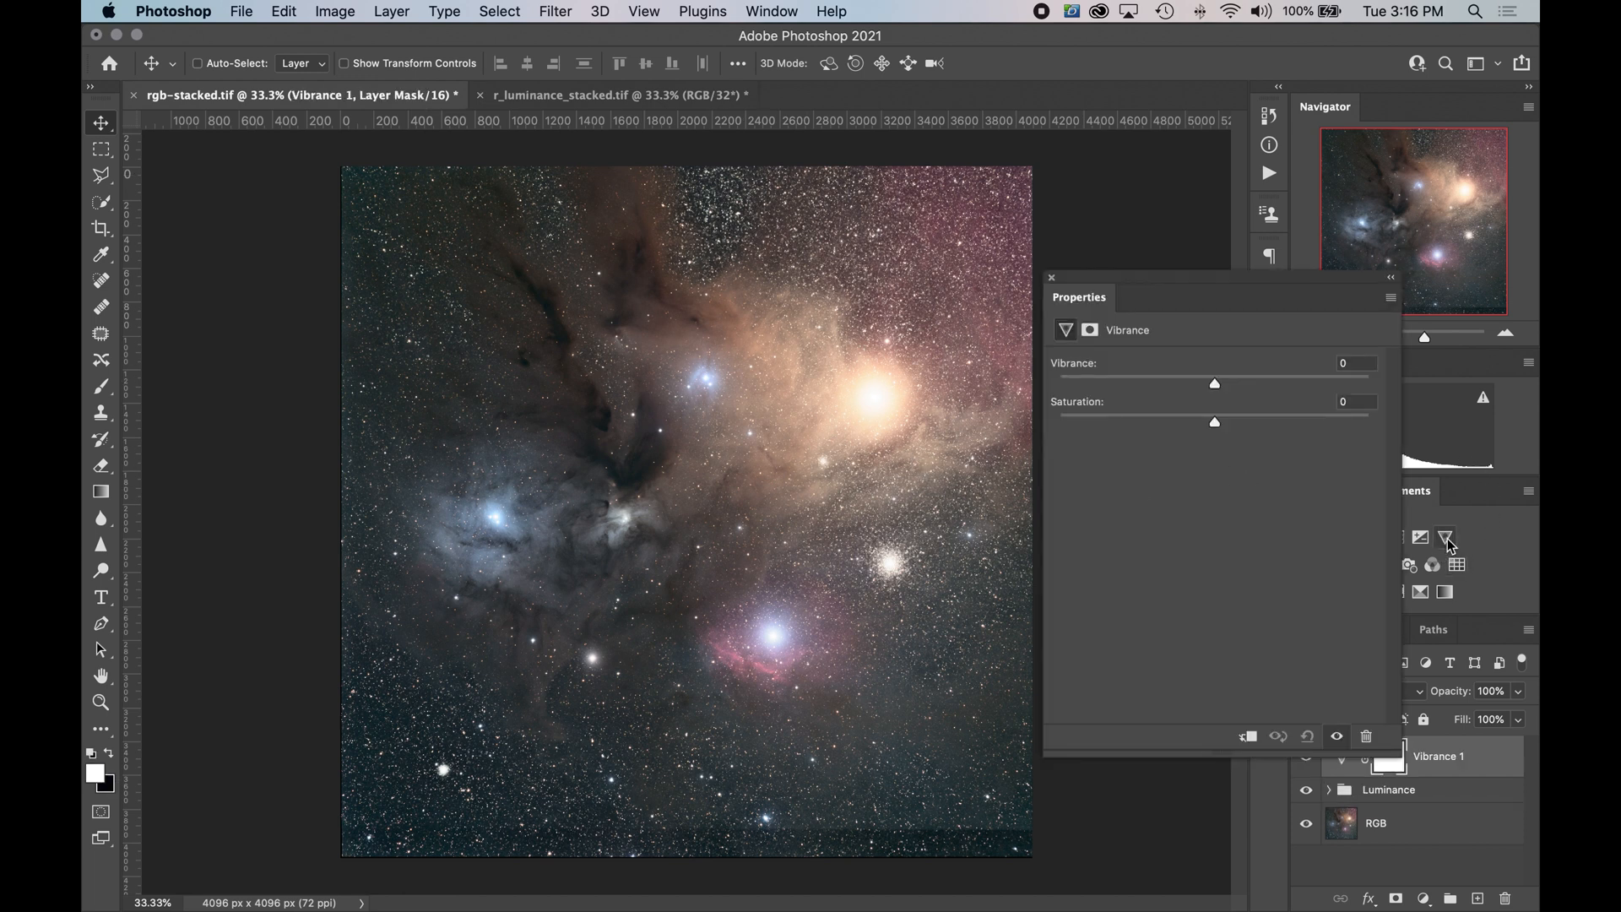
drag(1213, 387, 1267, 385)
drag(1266, 423, 1253, 385)
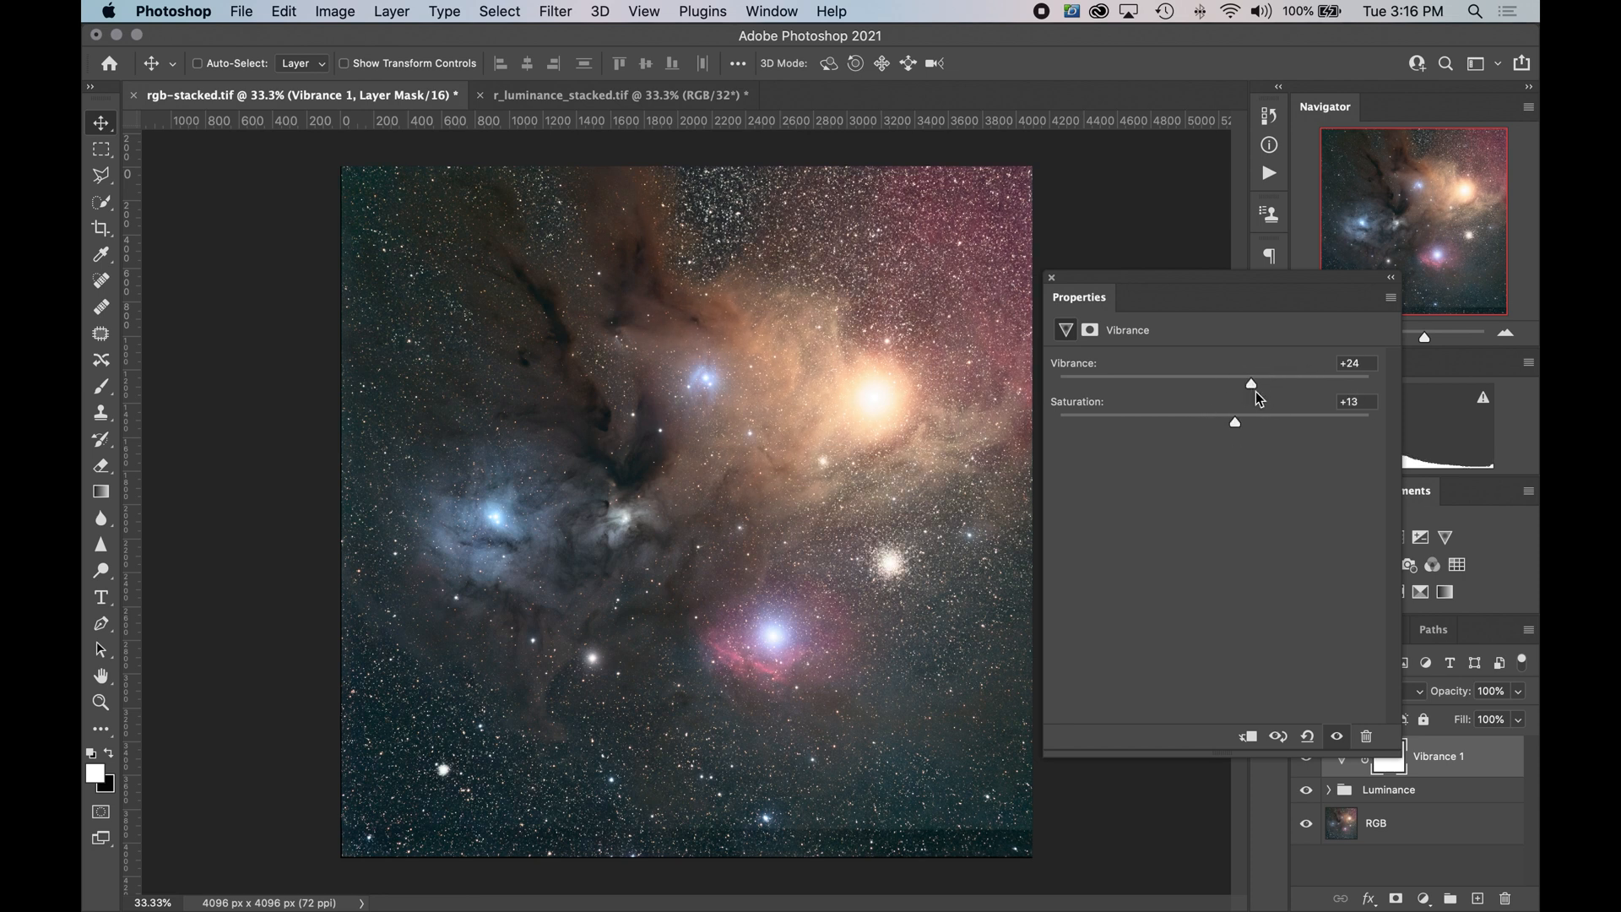
click(1051, 277)
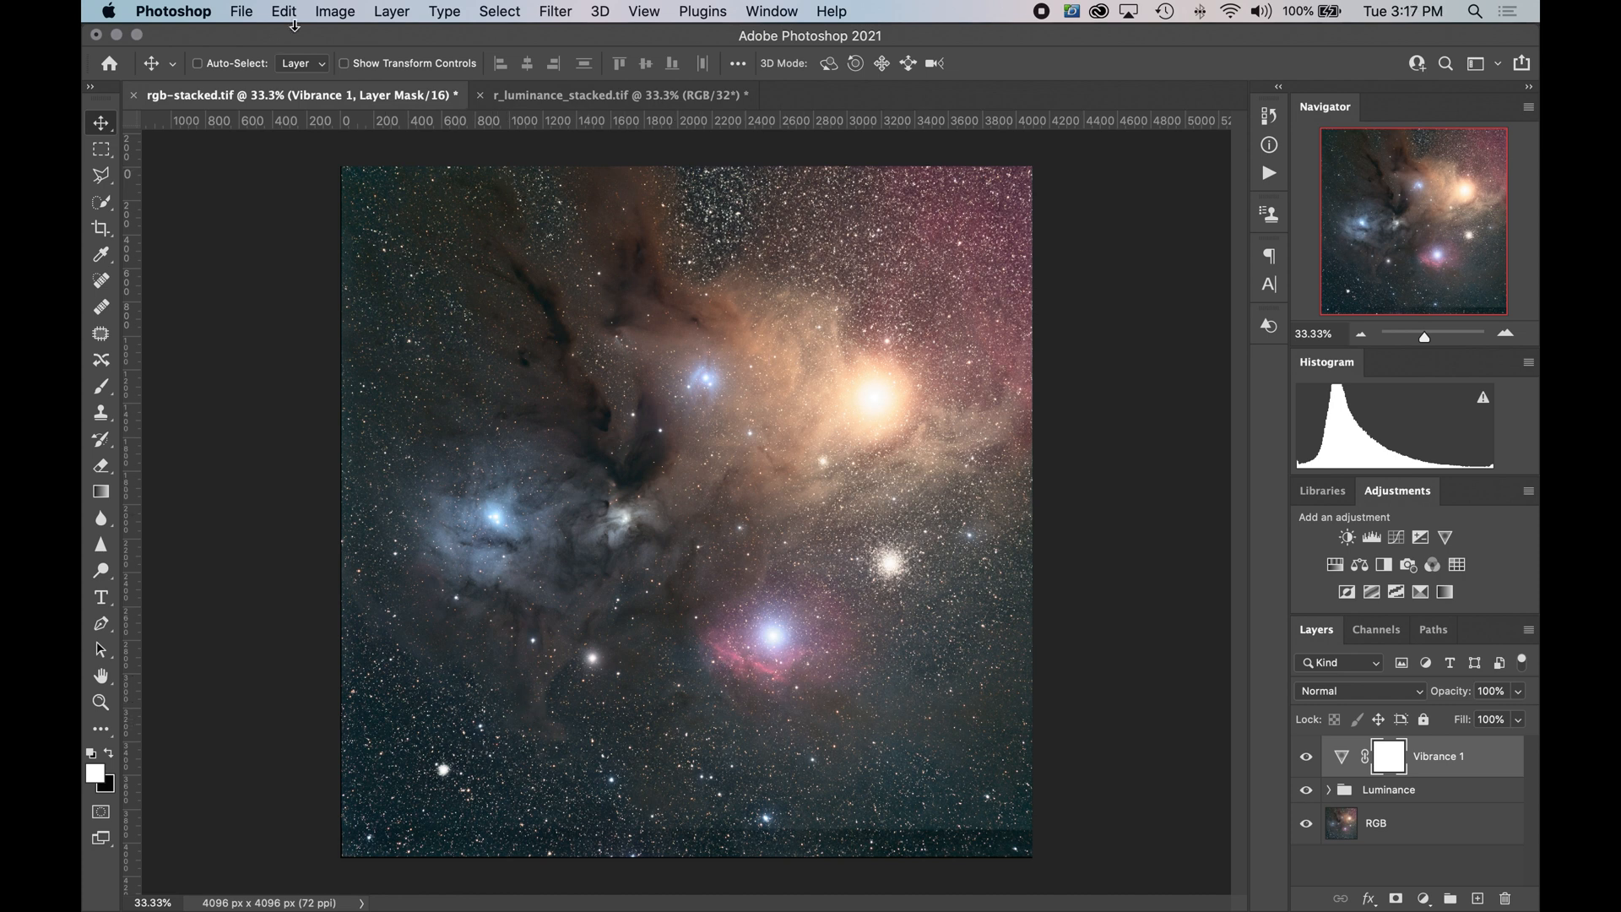
- Flip the whole canvas vertically
click(338, 12)
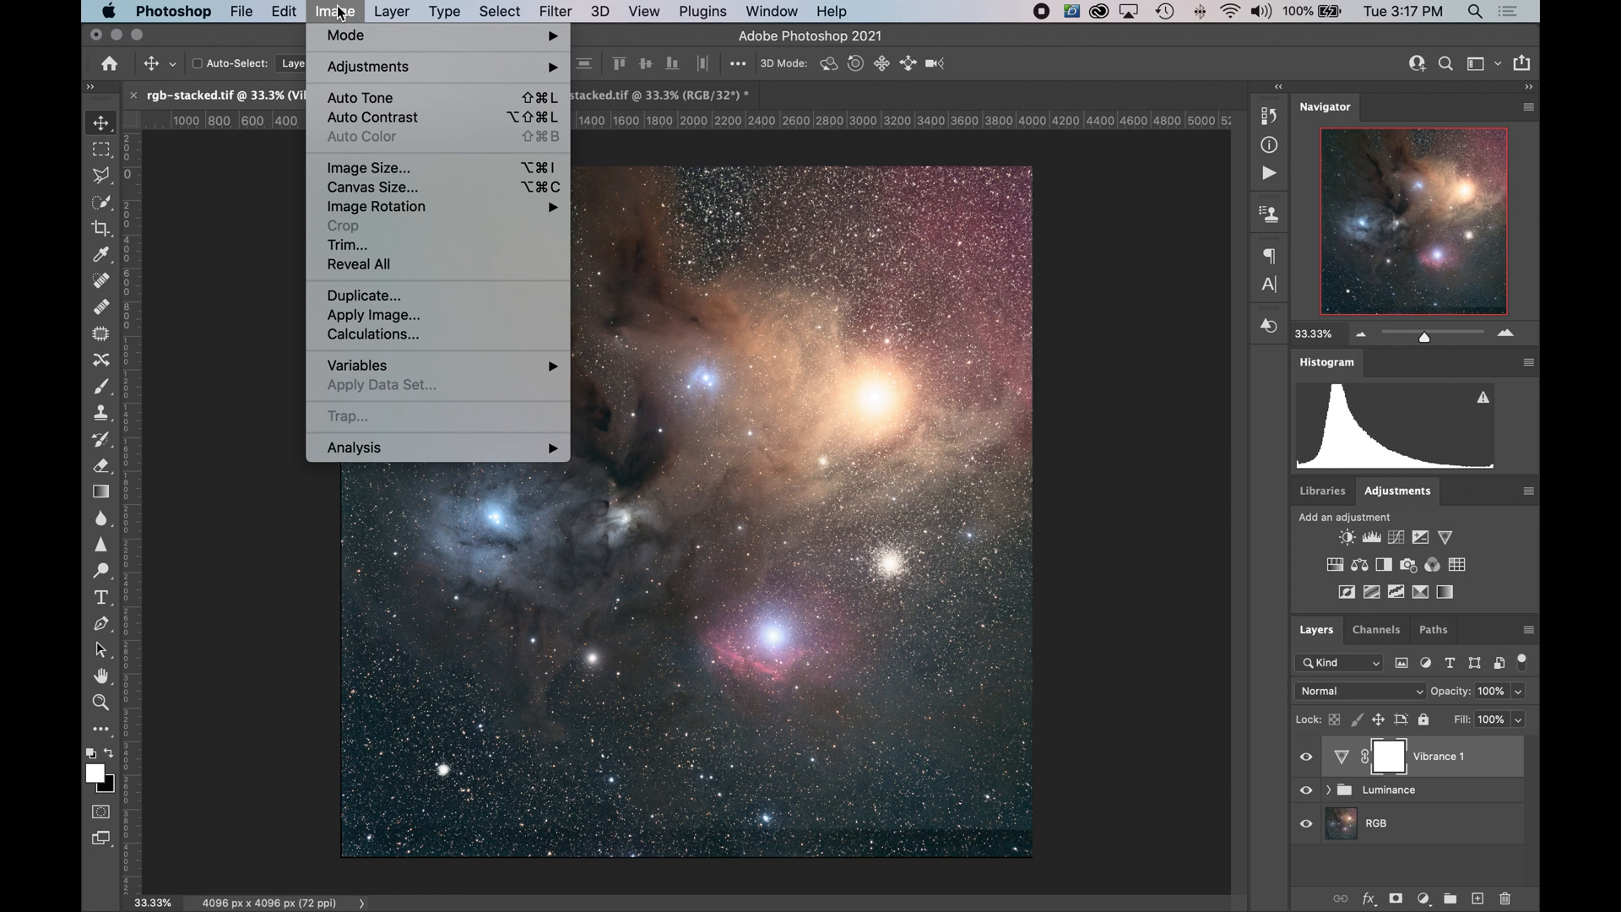
mouse_move(388, 207)
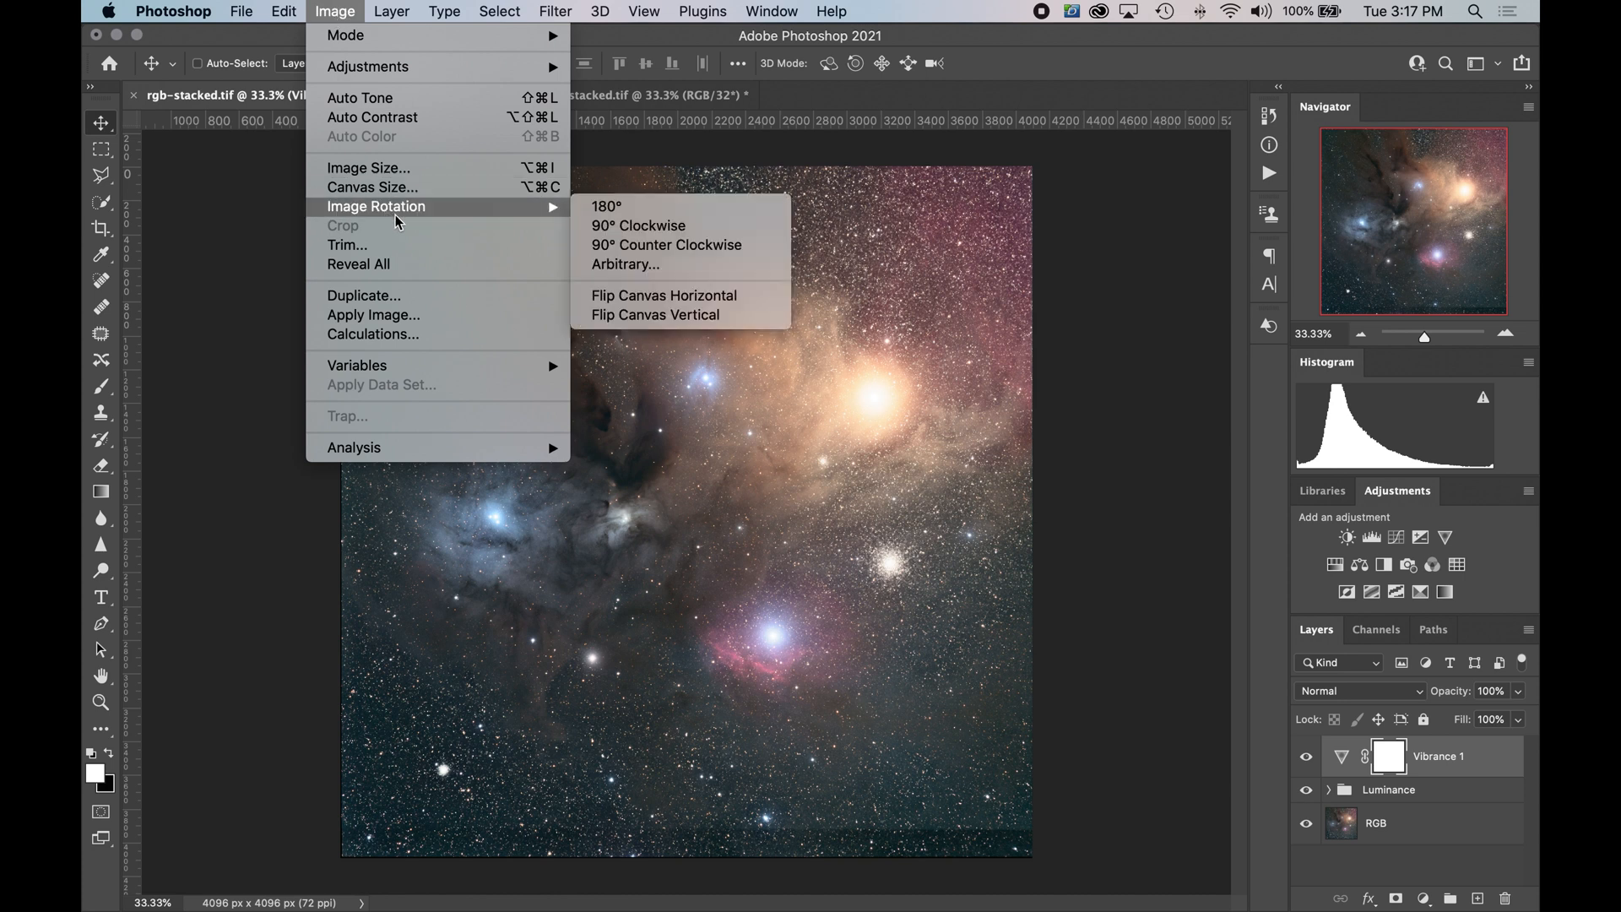
click(696, 318)
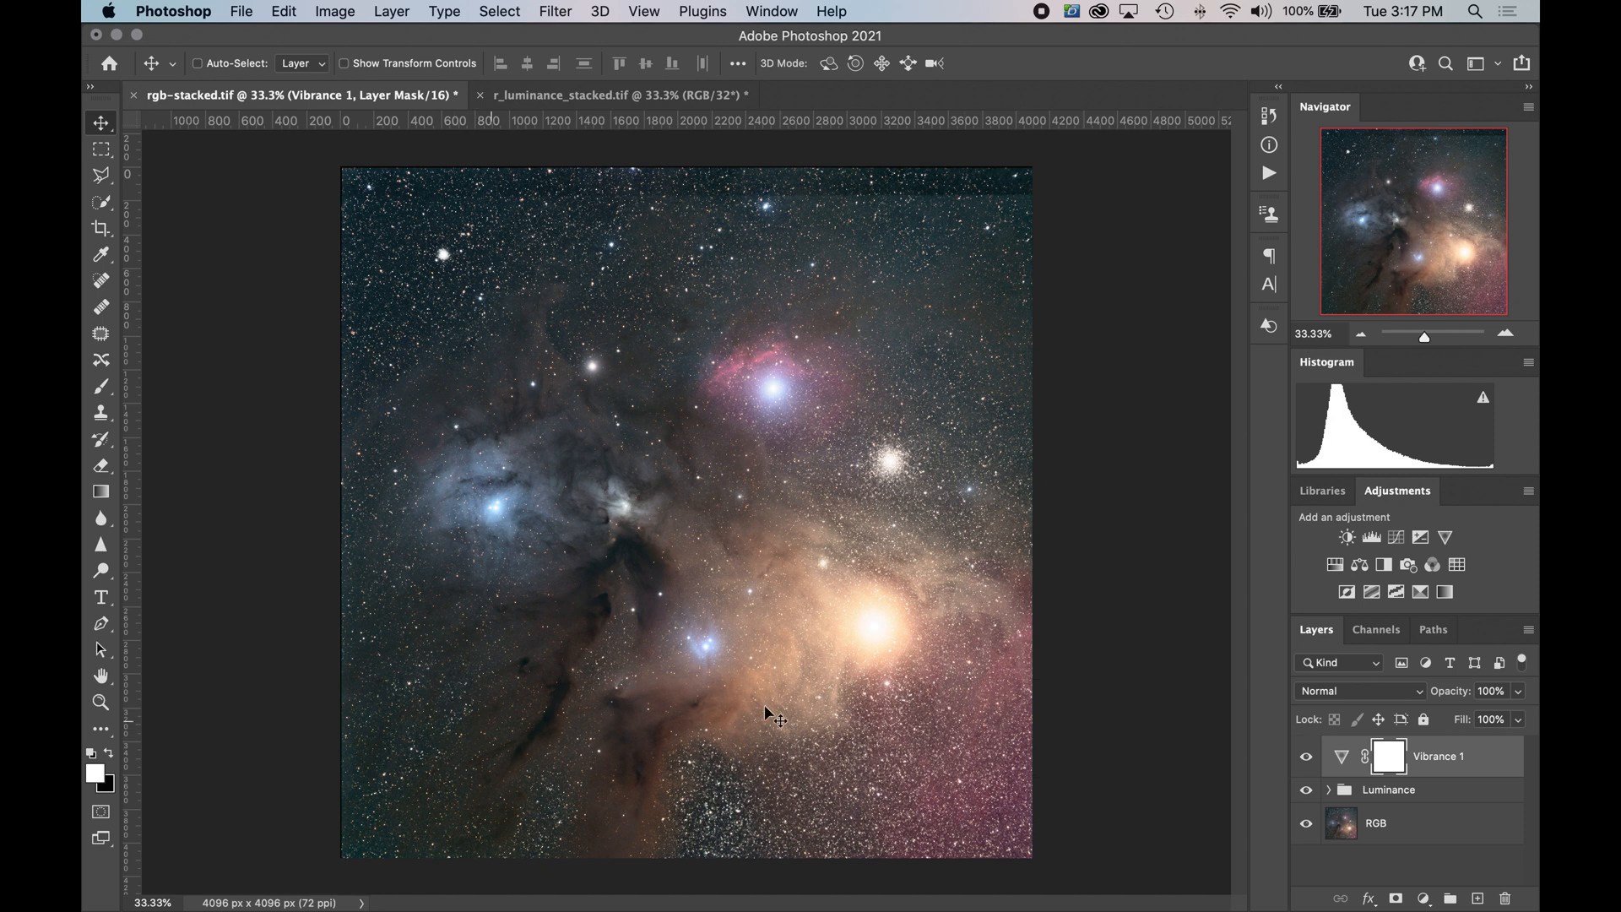
- Check the stacking edge along the image's upper border and crop the uneven borders away, leaving 4010 × 3882 px
click(1503, 336)
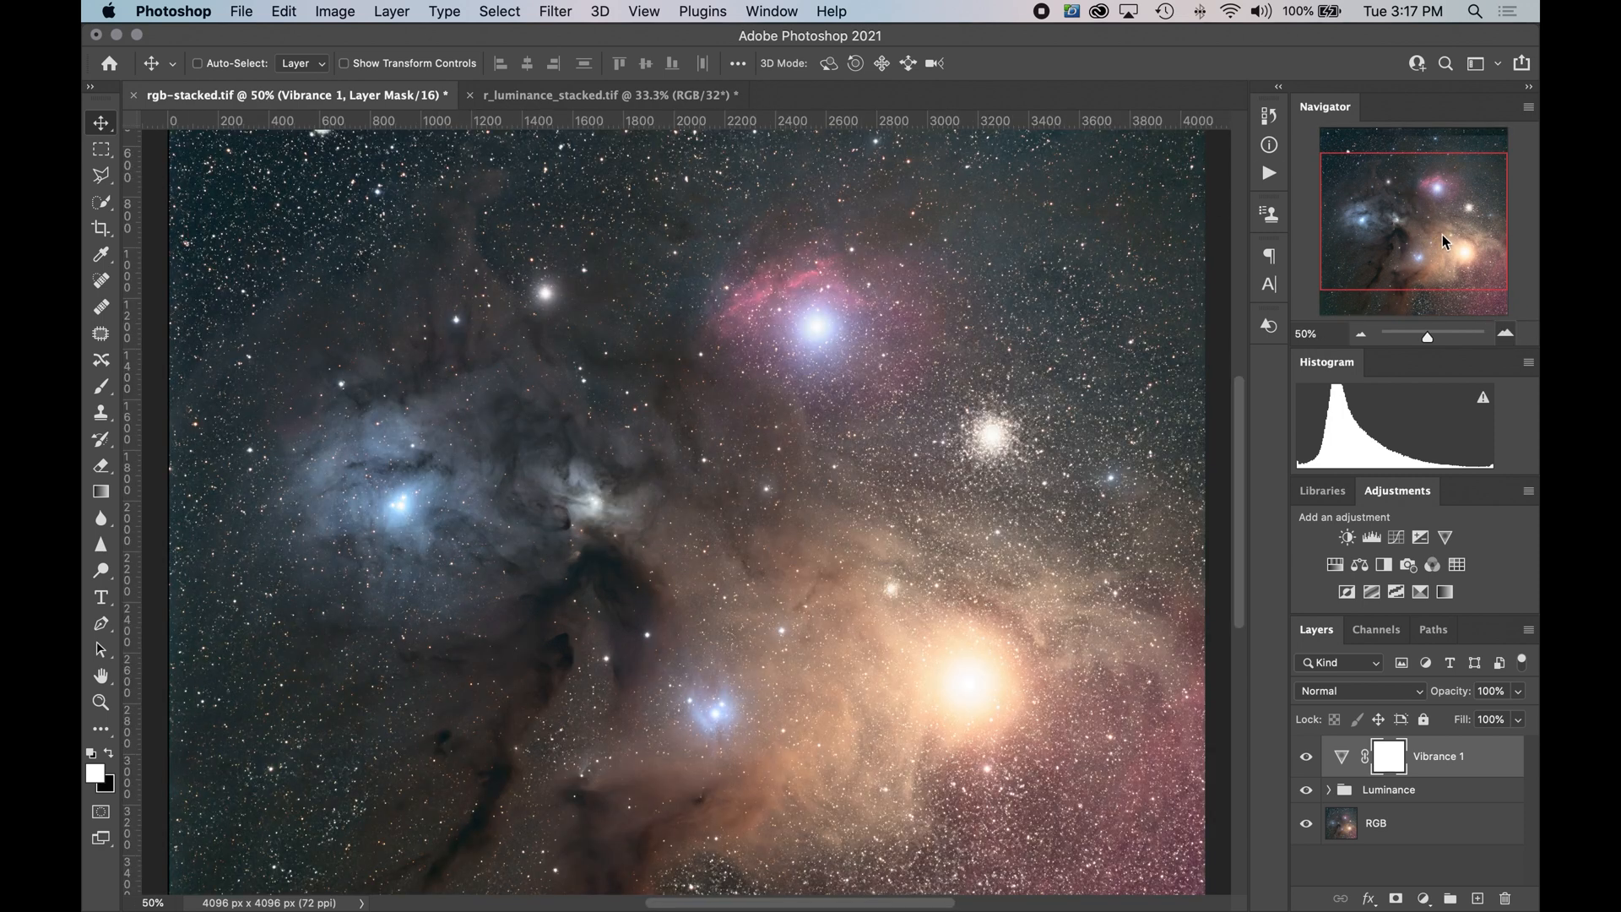
click(1506, 333)
click(1468, 160)
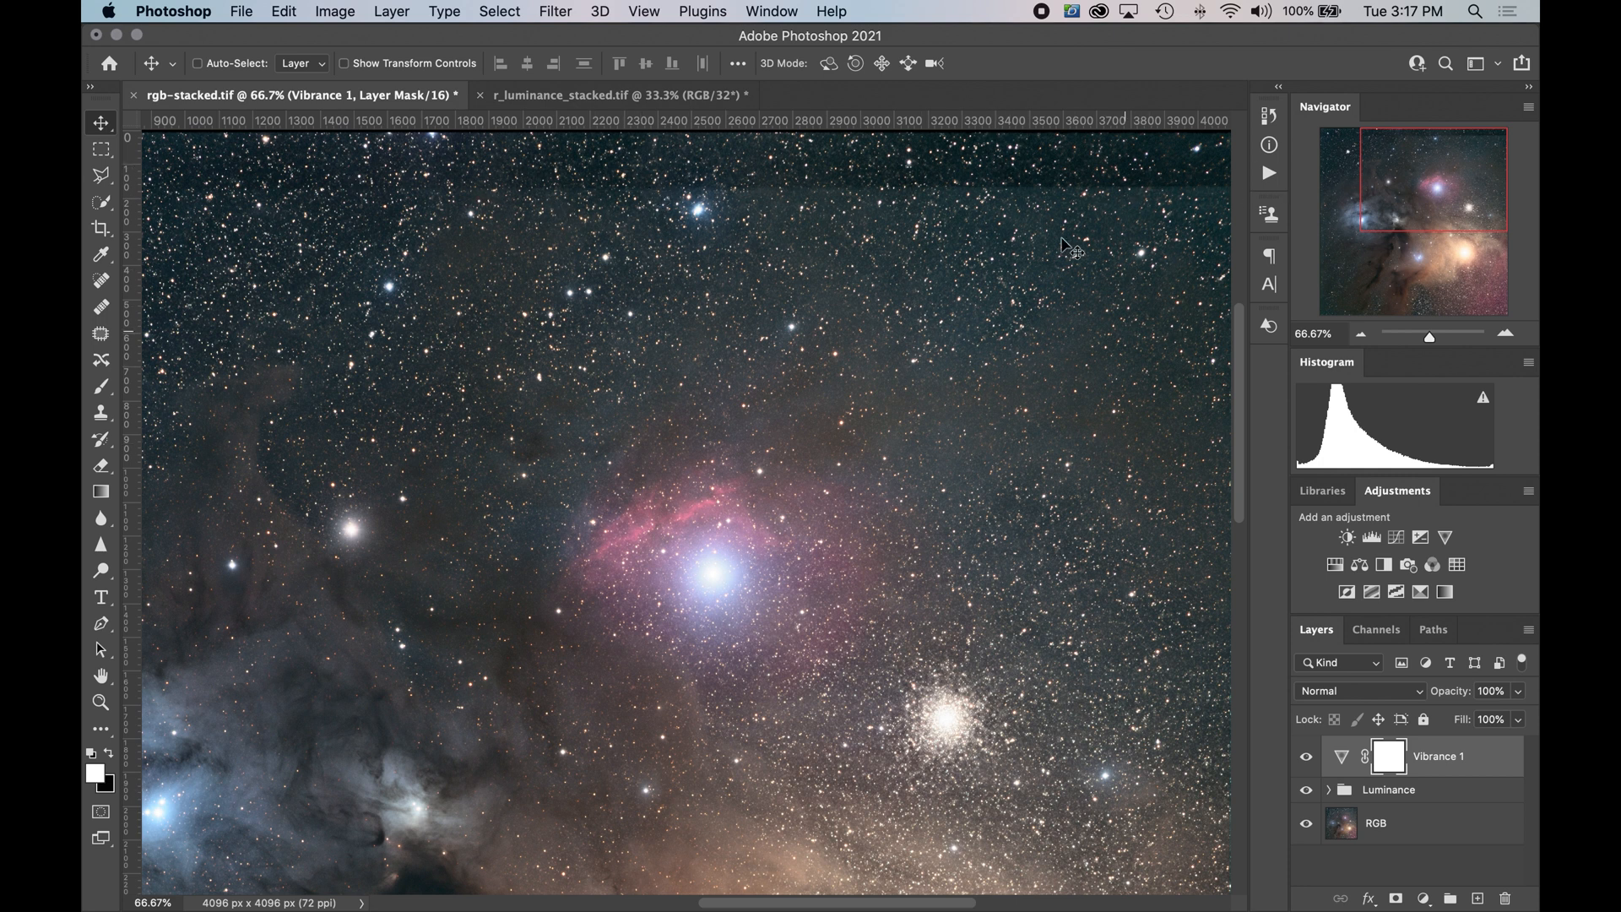
click(1366, 332)
click(1367, 332)
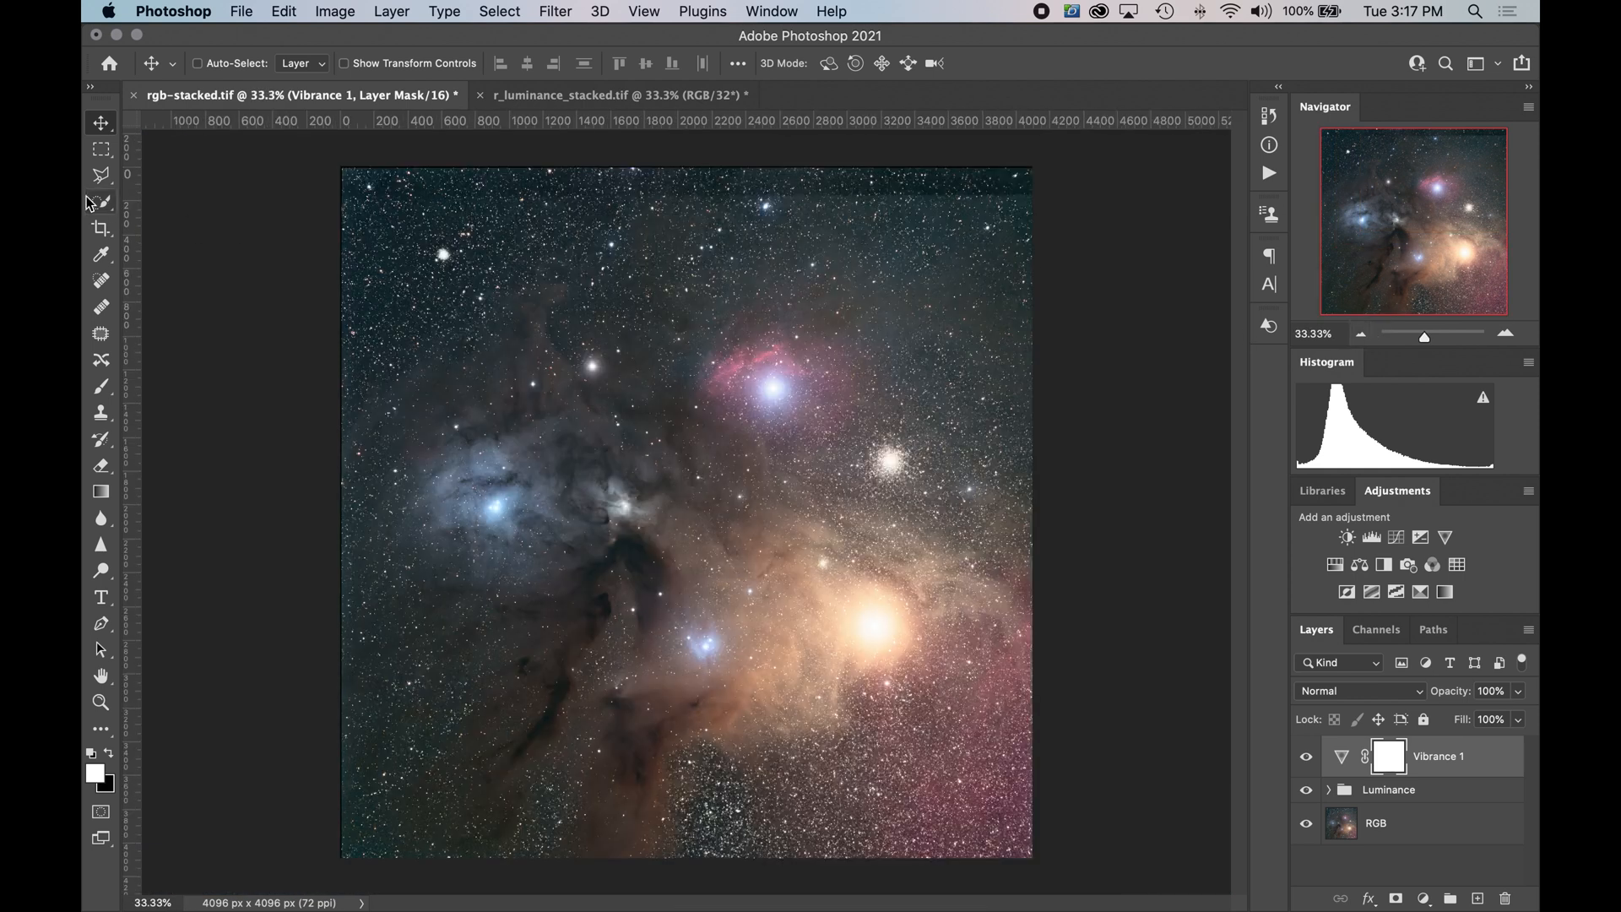
click(101, 228)
mouse_move(686, 167)
mouse_down()
mouse_move(699, 197)
mouse_move(698, 181)
mouse_up()
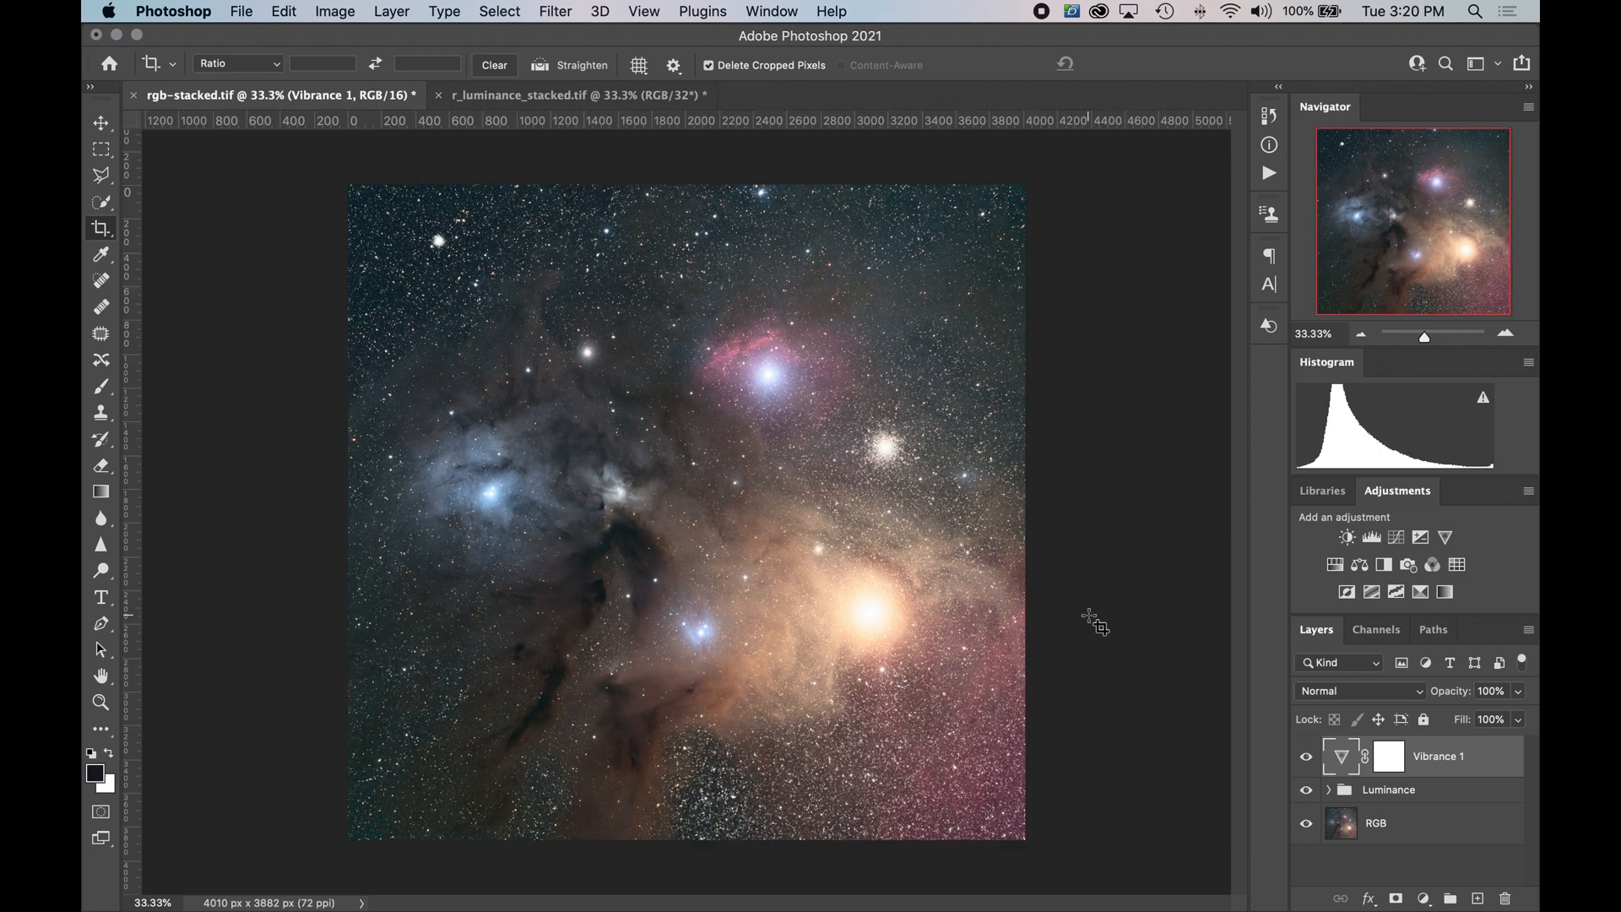